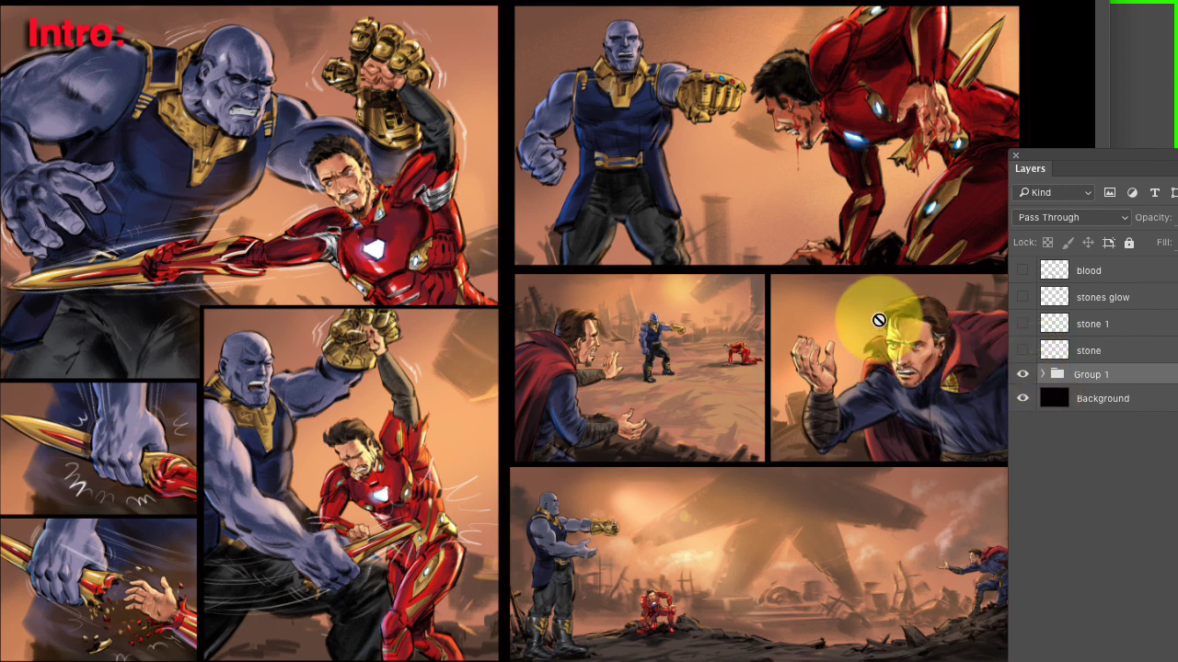
# Toggle the visibility of the stone and stone 1 layers to compare the comic page with and without the green stones
pyautogui.click(1022, 348)
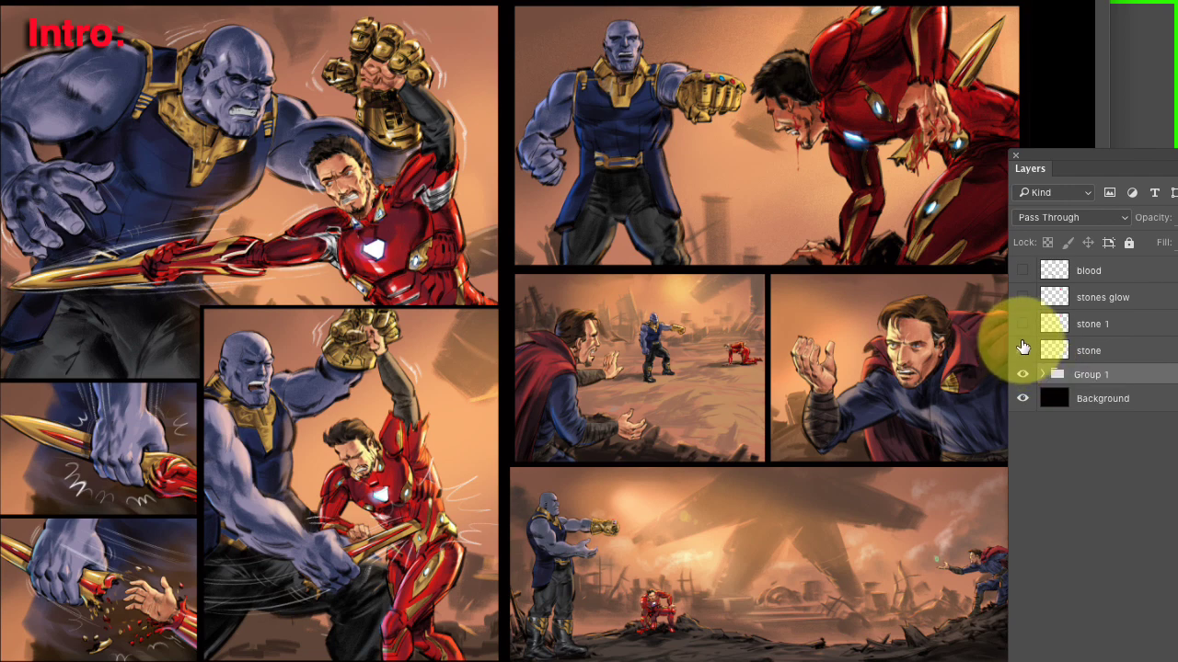
pyautogui.click(1023, 323)
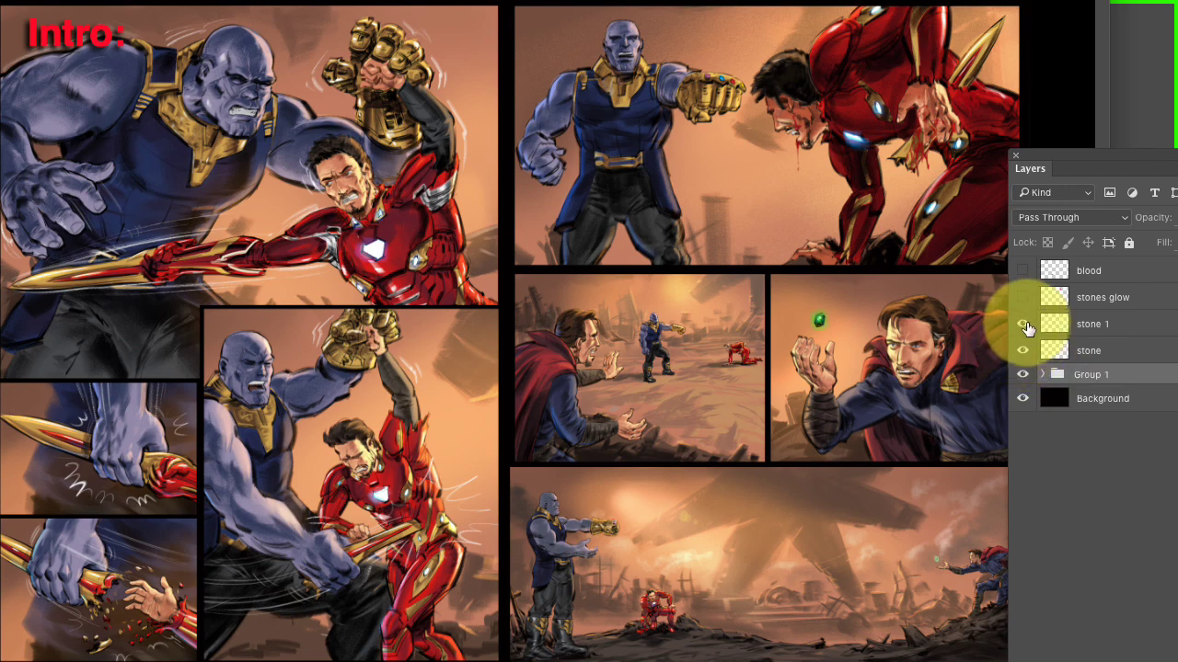
pyautogui.click(1021, 351)
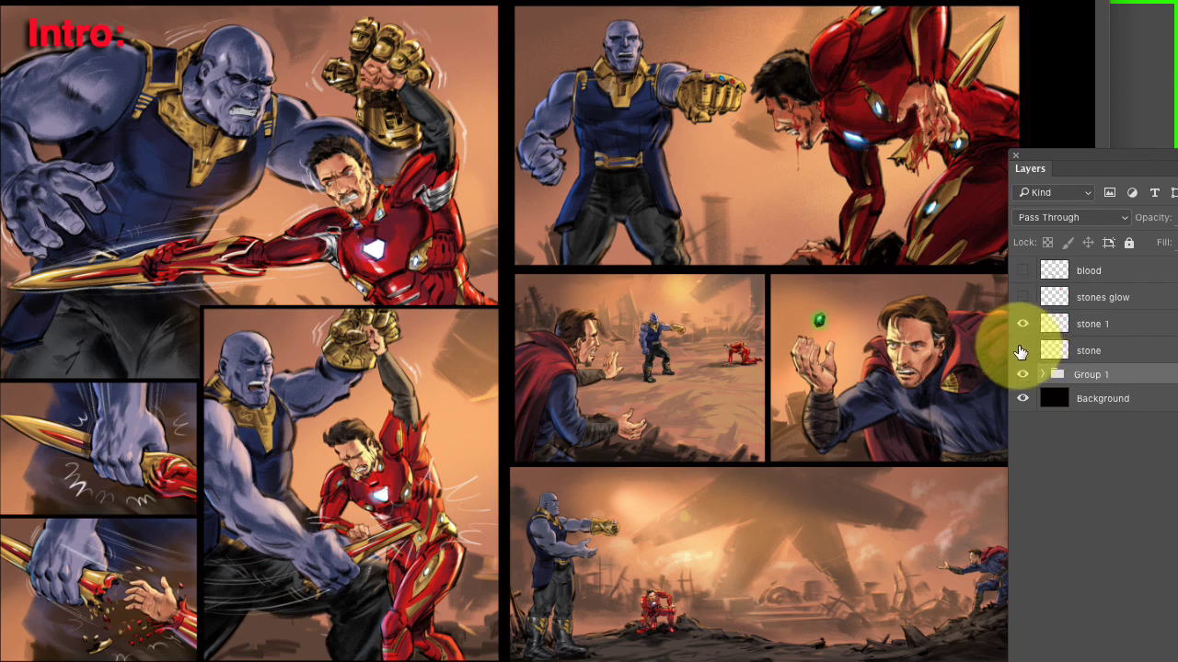
pyautogui.click(1022, 324)
pyautogui.click(1022, 350)
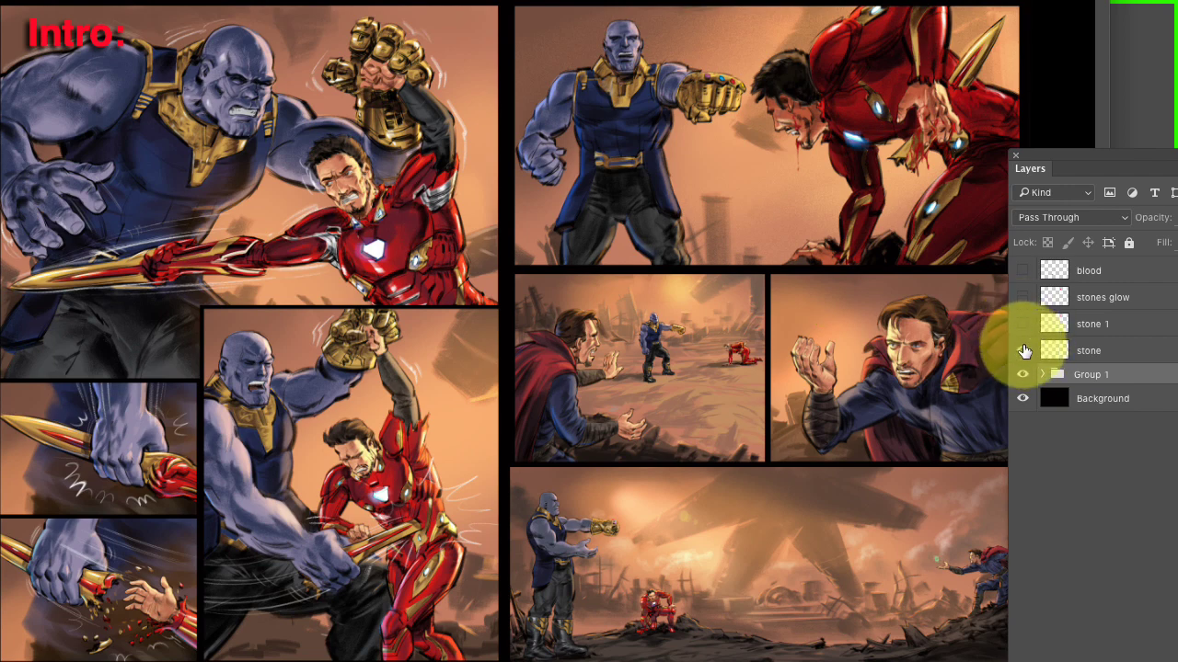
# Show the stone, stone 1, stones glow and blood layers over the comic page
pyautogui.click(1022, 351)
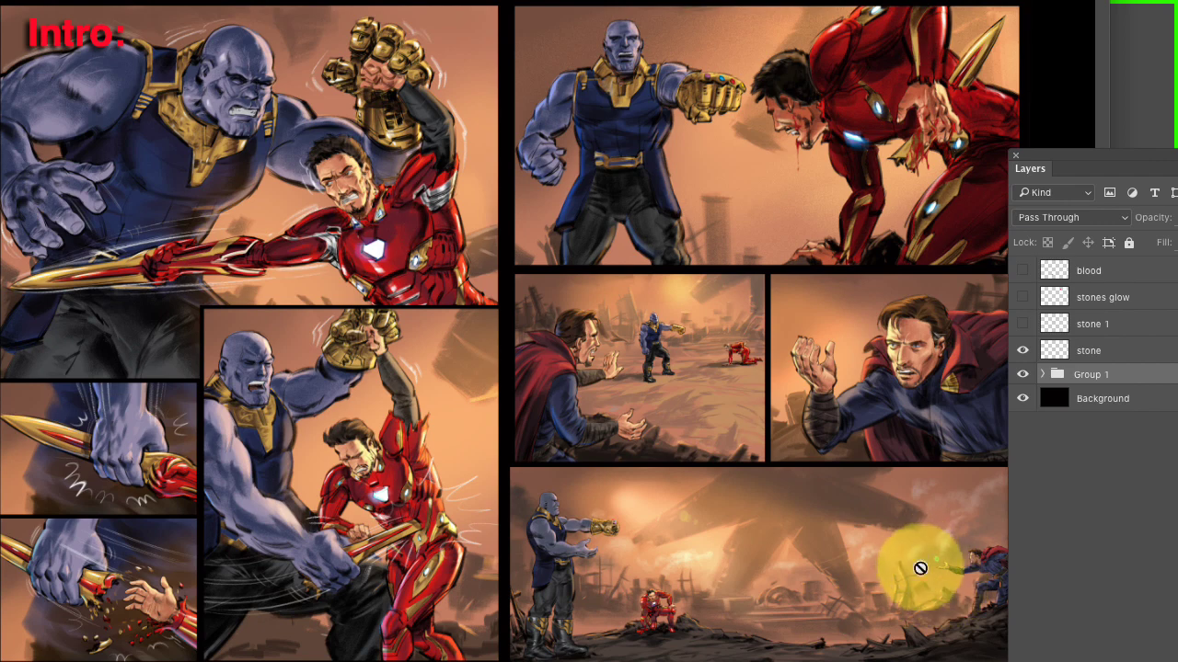
pyautogui.click(1022, 324)
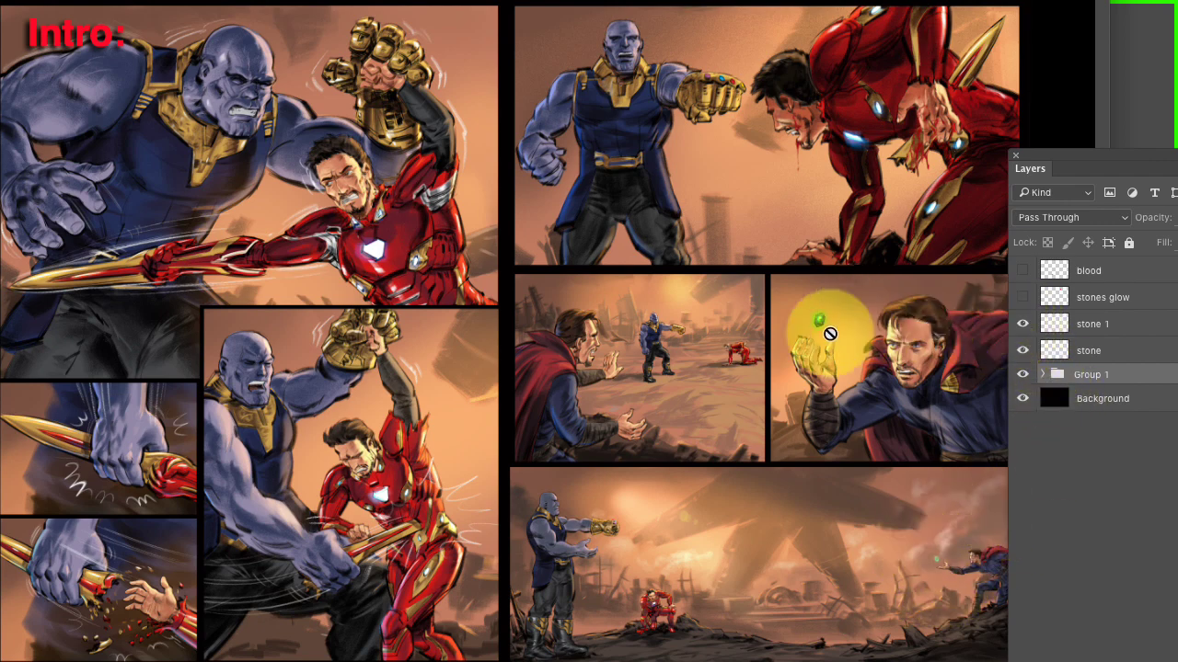
pyautogui.click(1022, 297)
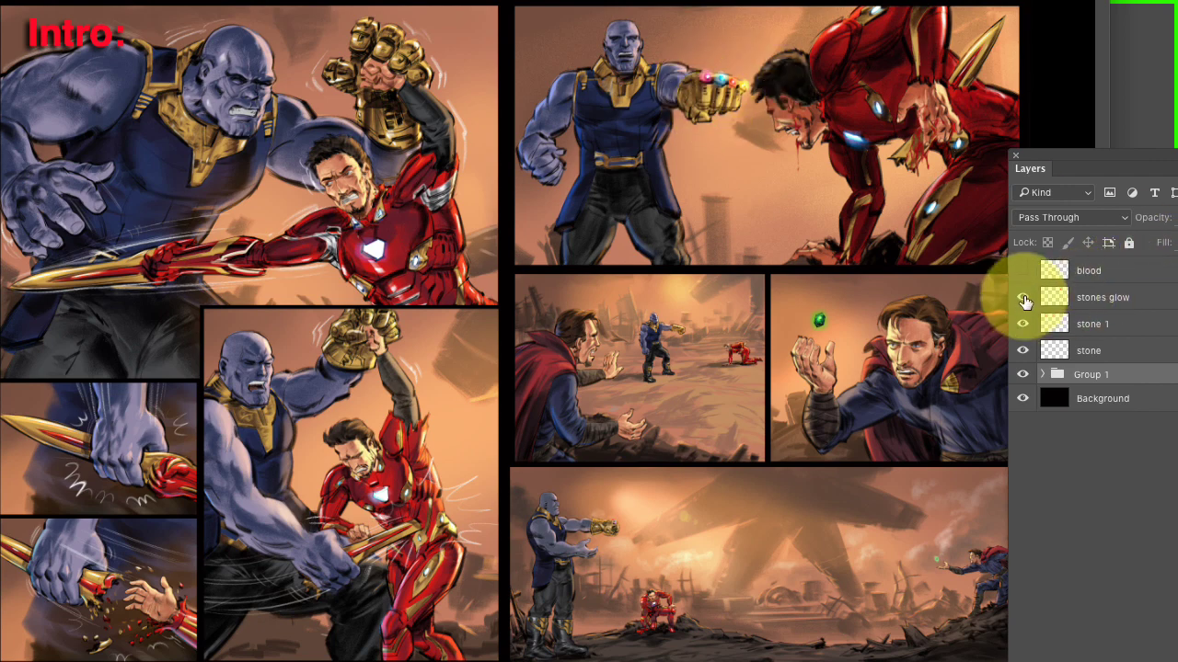
pyautogui.click(1023, 299)
pyautogui.moveTo(1024, 299); pyautogui.dragTo(1024, 267)
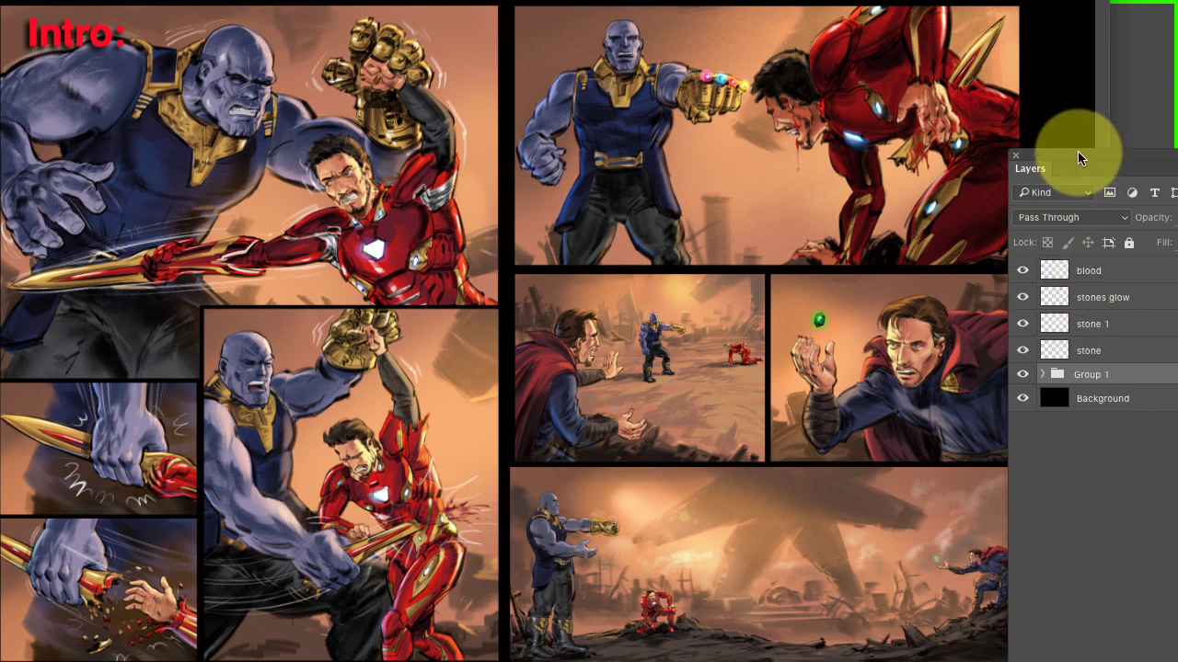
pyautogui.moveTo(1077, 151)
pyautogui.mouseDown()
pyautogui.moveTo(1099, 137)
pyautogui.moveTo(1089, 148)
pyautogui.mouseUp()
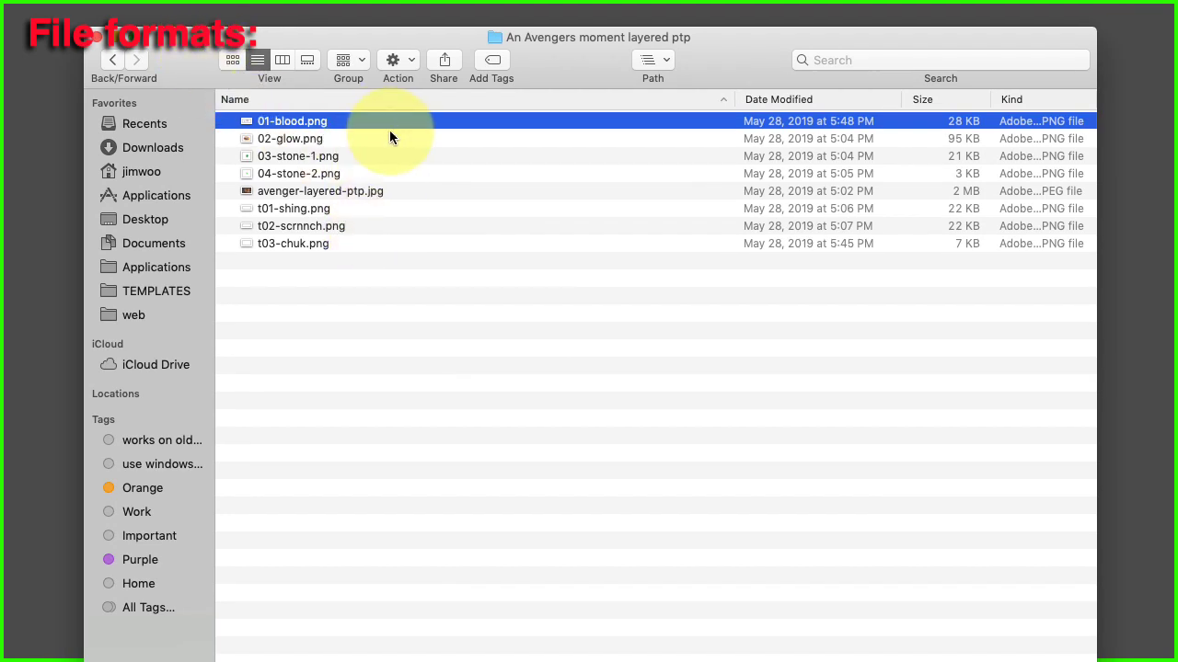
# Preview the exported files 01-blood.png, 02-glow.png, 03-stone-1.png, 04-stone-2.png and avenger-layered-ptp.jpg in Finder
pyautogui.press('space')
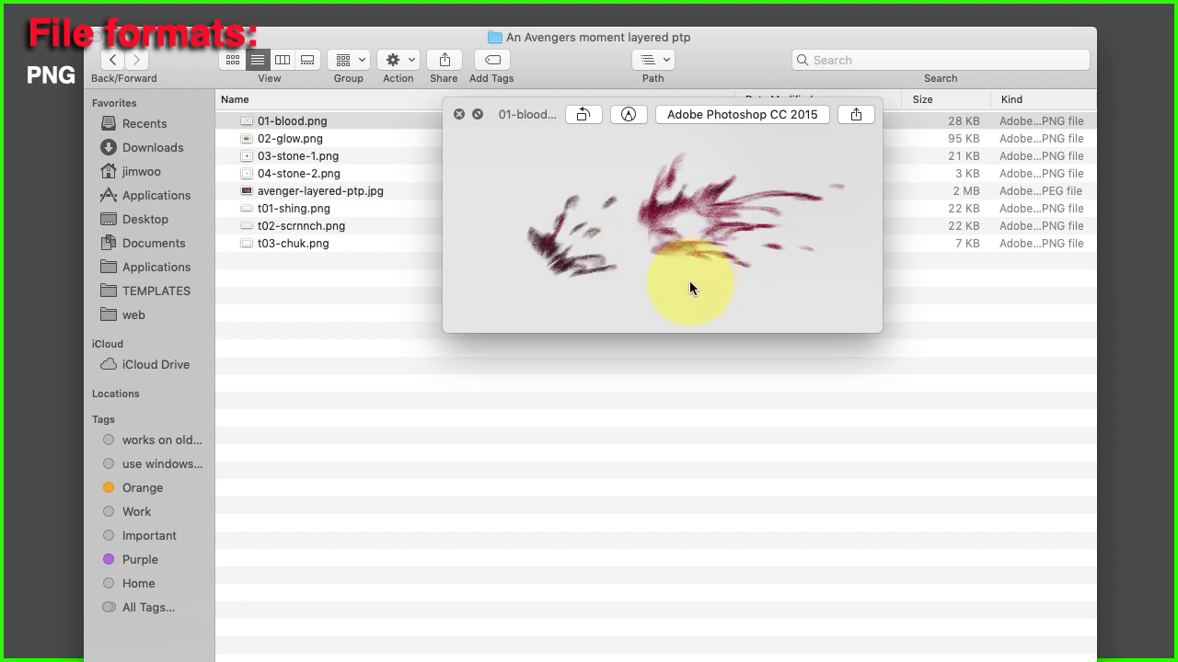
pyautogui.press('Down')
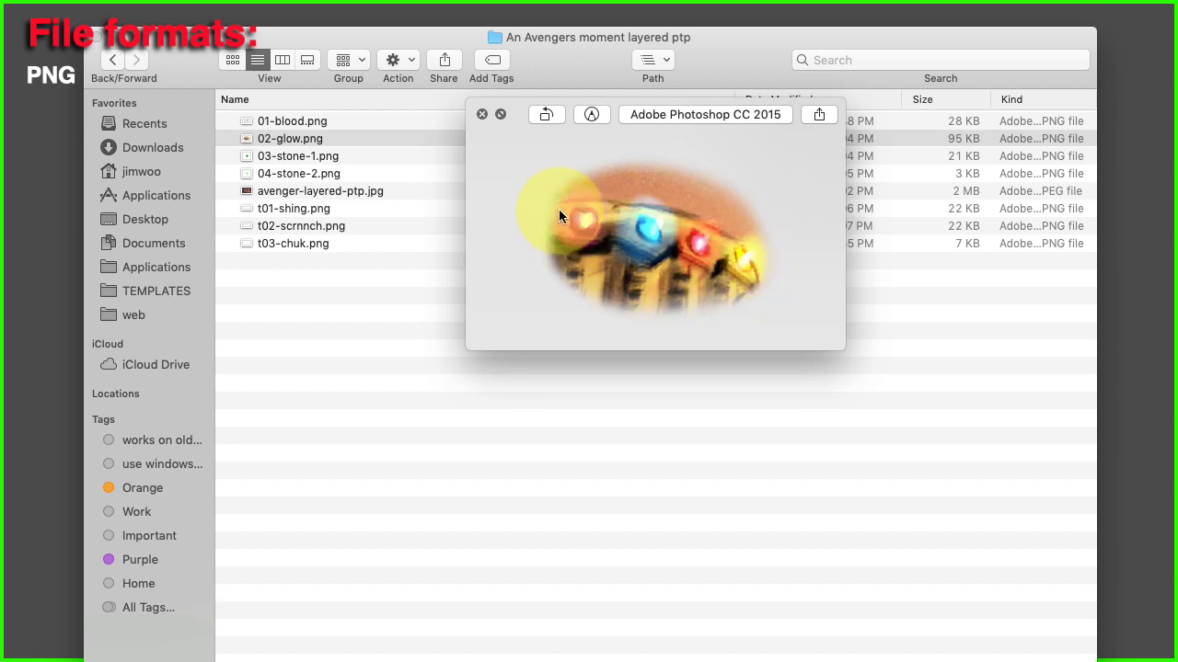
pyautogui.press('Down')
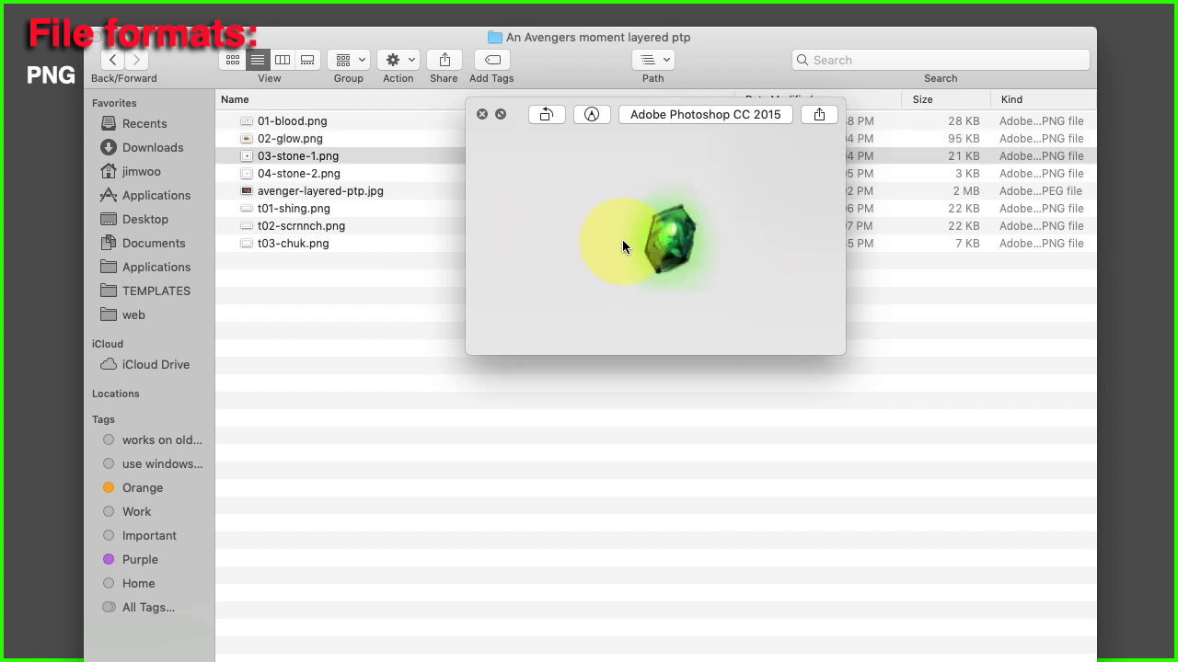
pyautogui.press('Down')
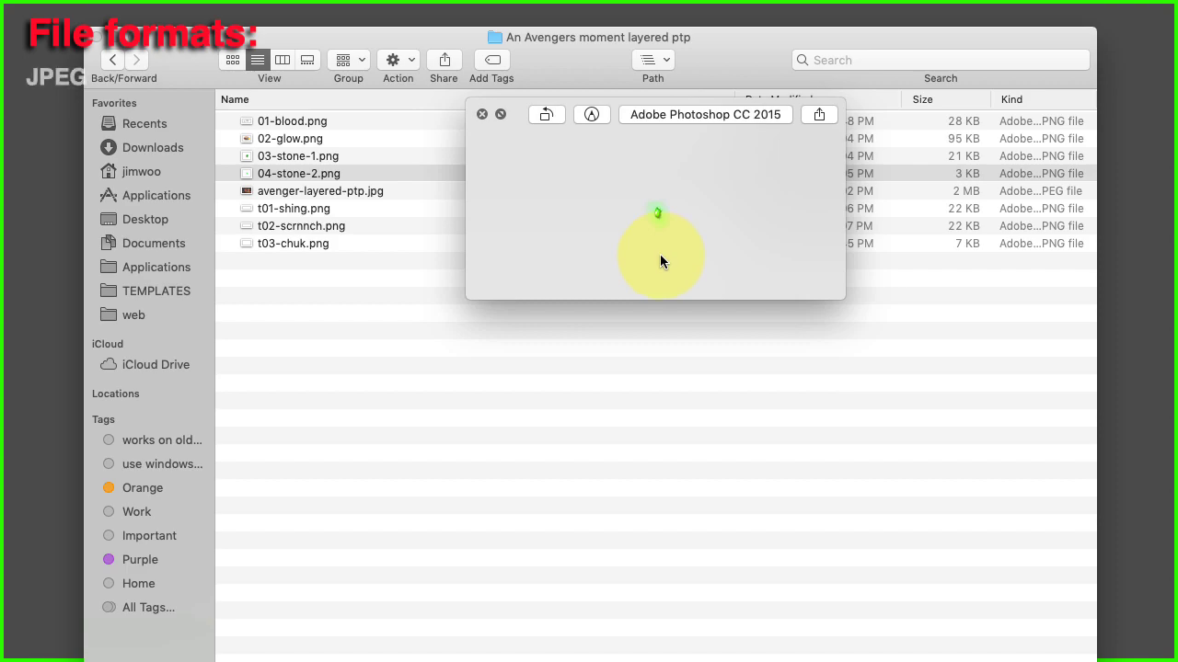
pyautogui.press('Down')
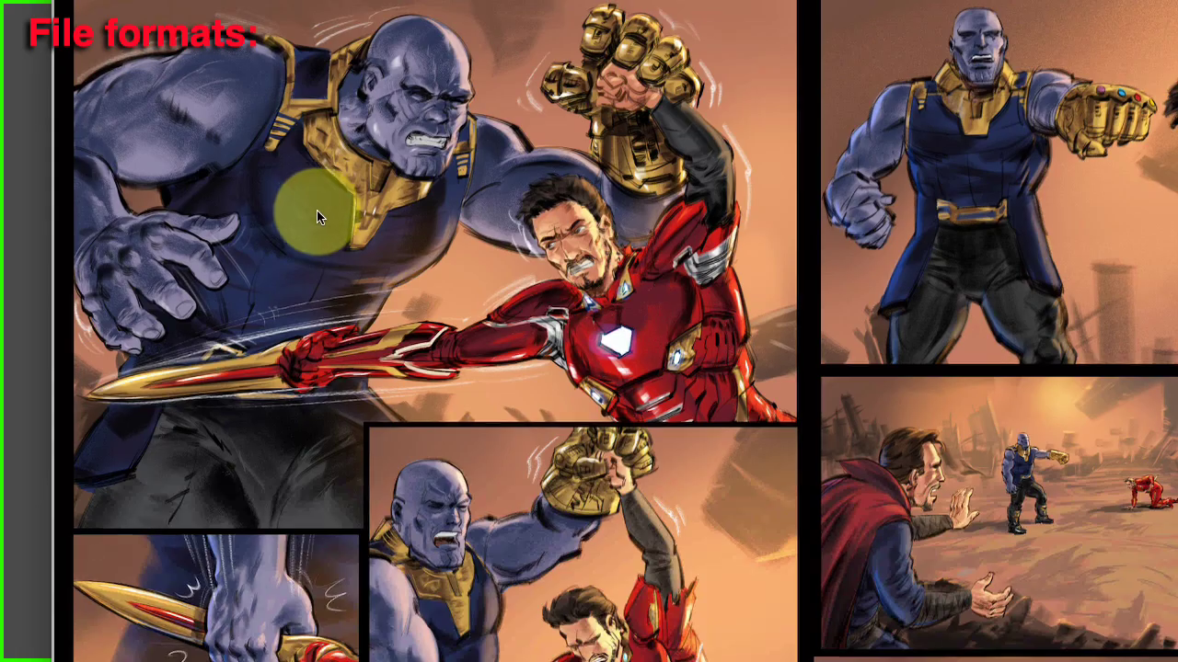
# Preview the sound-effect files t01-shing.png, t02-scrnnch.png and t03-chuk.png
pyautogui.press('Down')
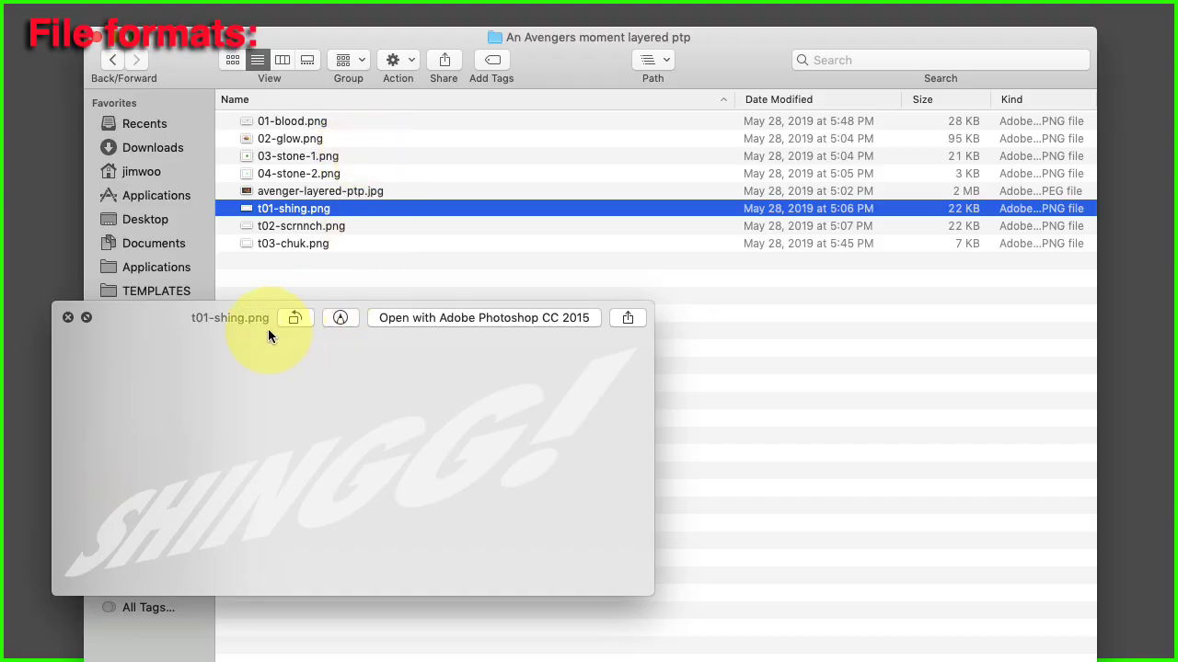
pyautogui.moveTo(194, 318); pyautogui.dragTo(462, 141)
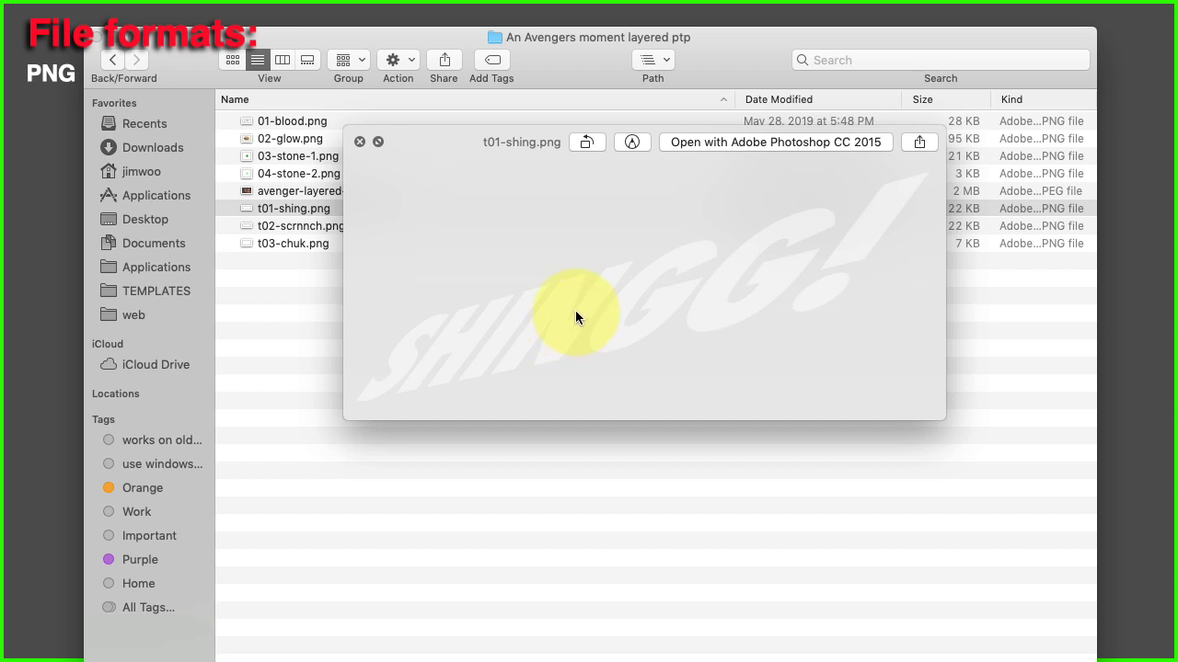
pyautogui.press('Down')
pyautogui.press('Down')
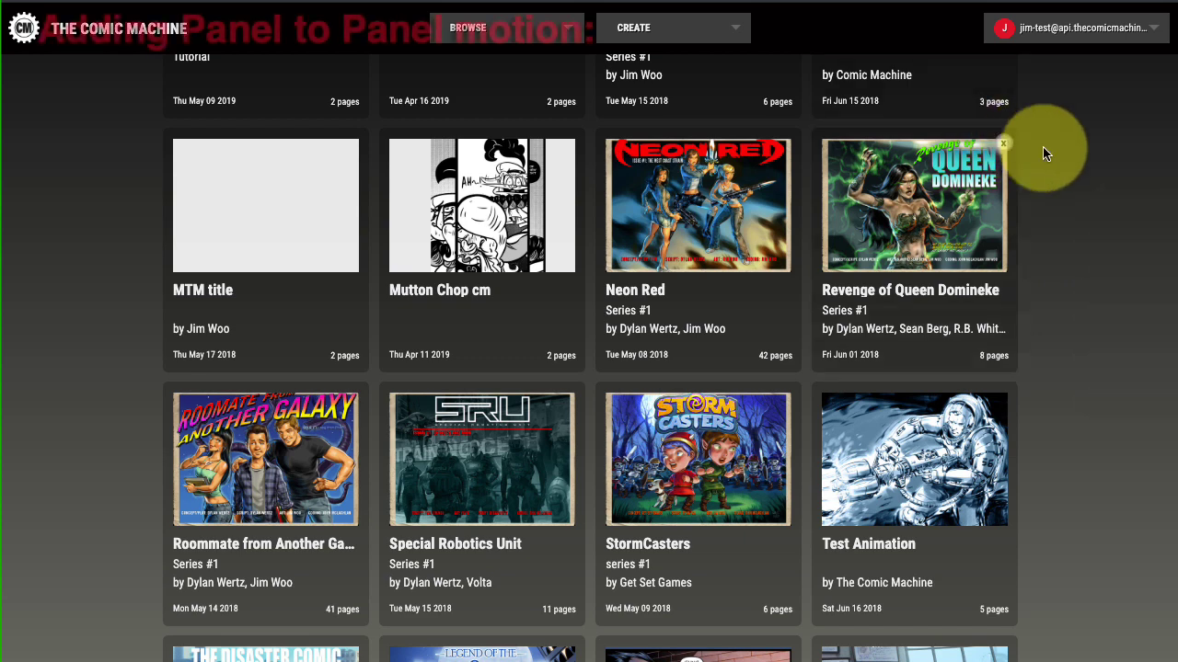
# Create a new comic titled "Layered panel to panel" in The Comic Machine
pyautogui.moveTo(657, 31)
pyautogui.click(655, 59)
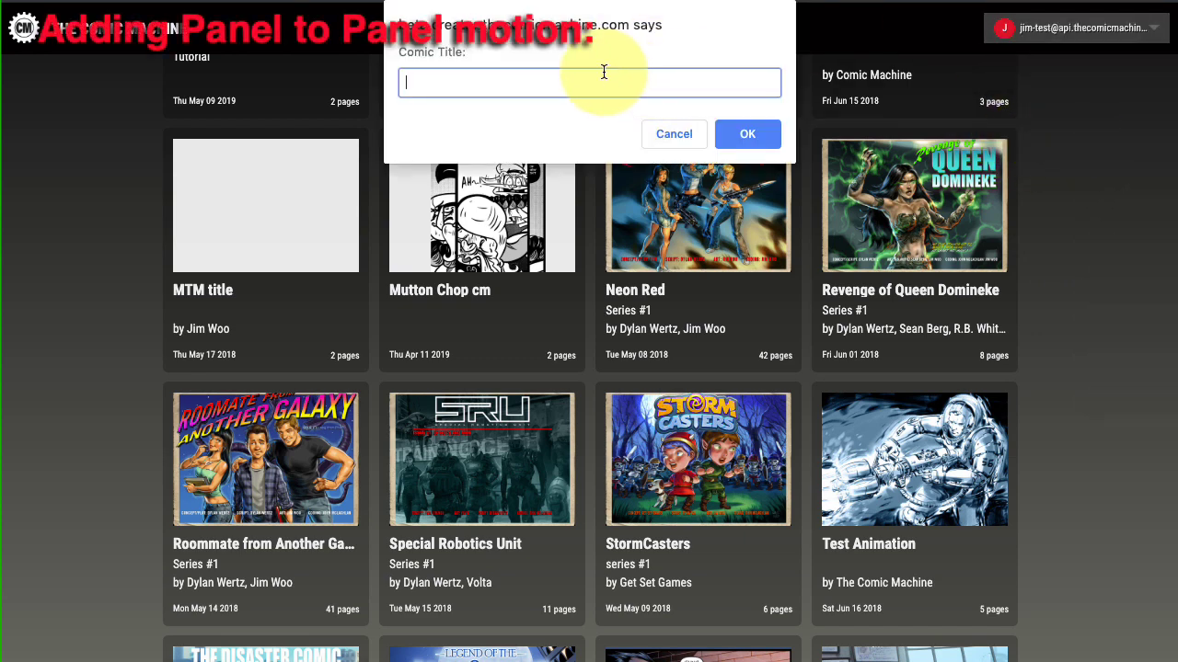
pyautogui.write('Layered panel to panel')
pyautogui.press('Return')
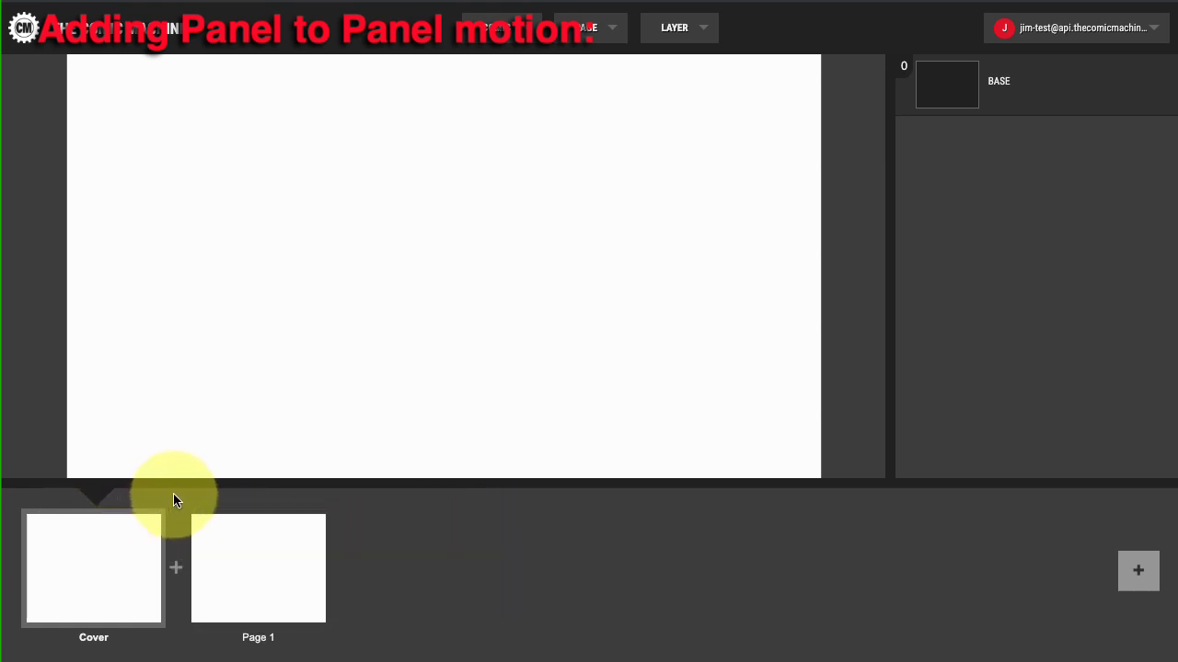
# Add avenger-layered-ptp.jpg from the "An Avengers moment layered ptp" folder as an image layer on the cover
pyautogui.moveTo(177, 508)
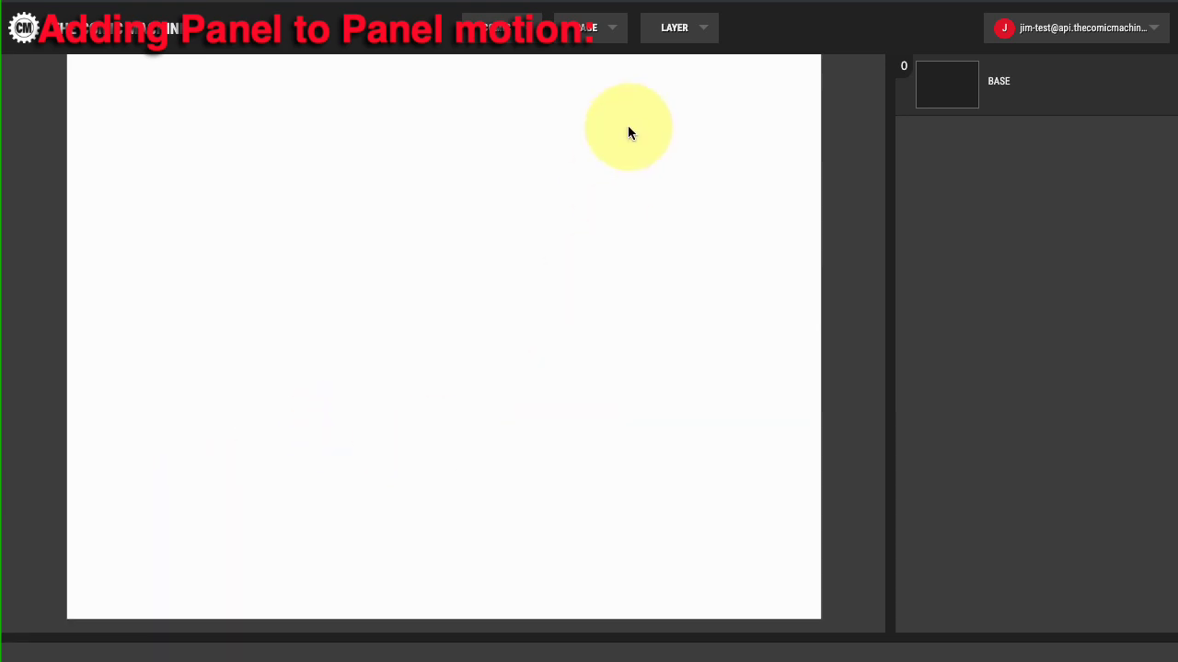
pyautogui.click(690, 35)
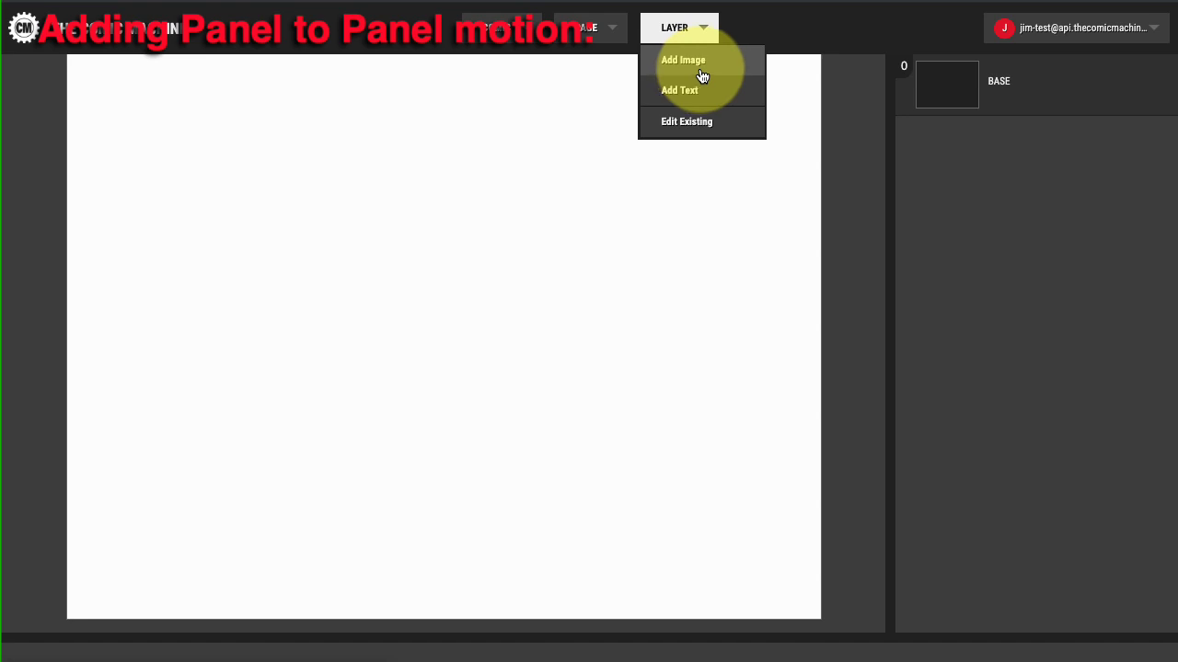
pyautogui.click(702, 66)
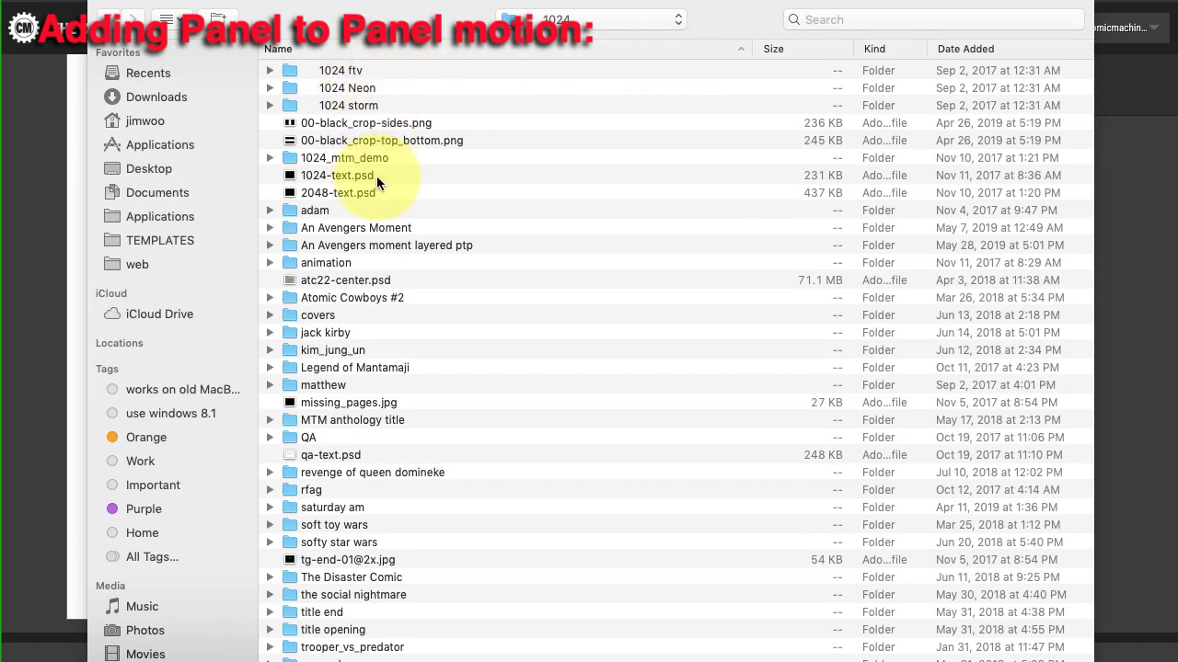
pyautogui.doubleClick(343, 245)
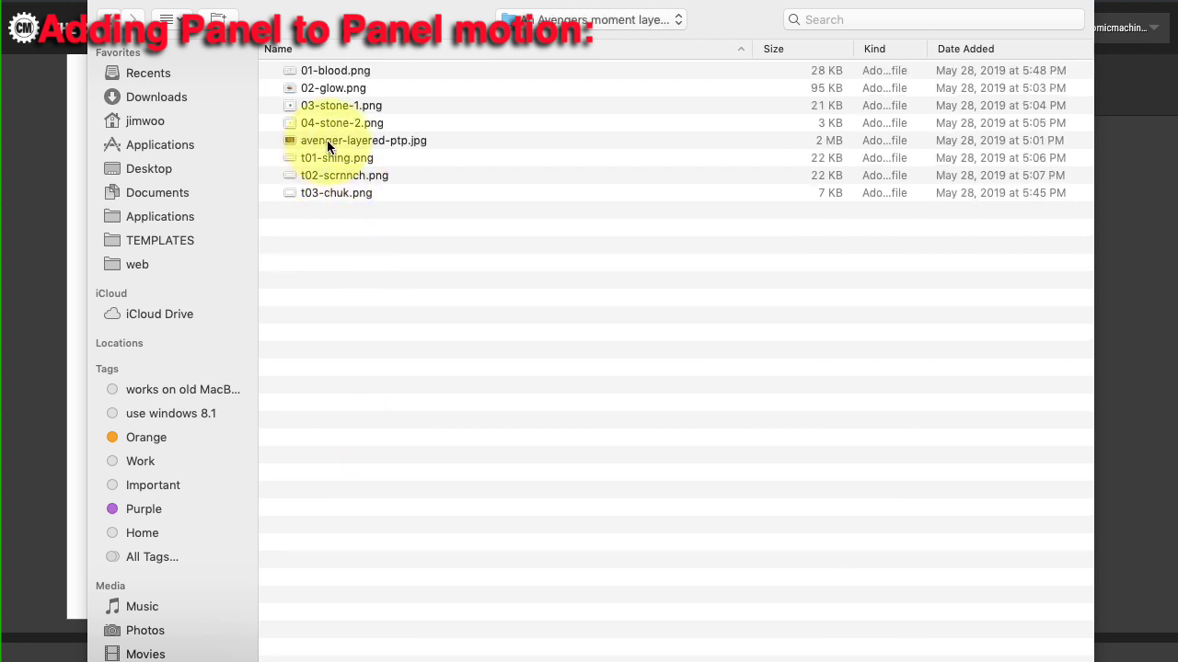
pyautogui.click(393, 139)
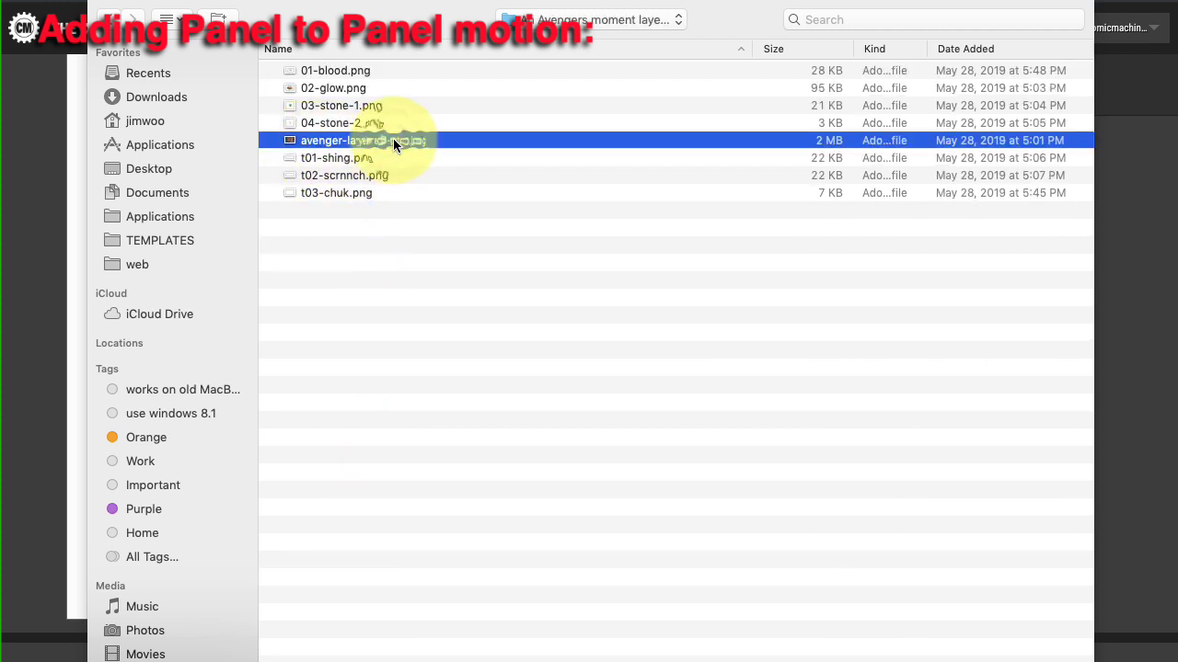
pyautogui.click(164, 15)
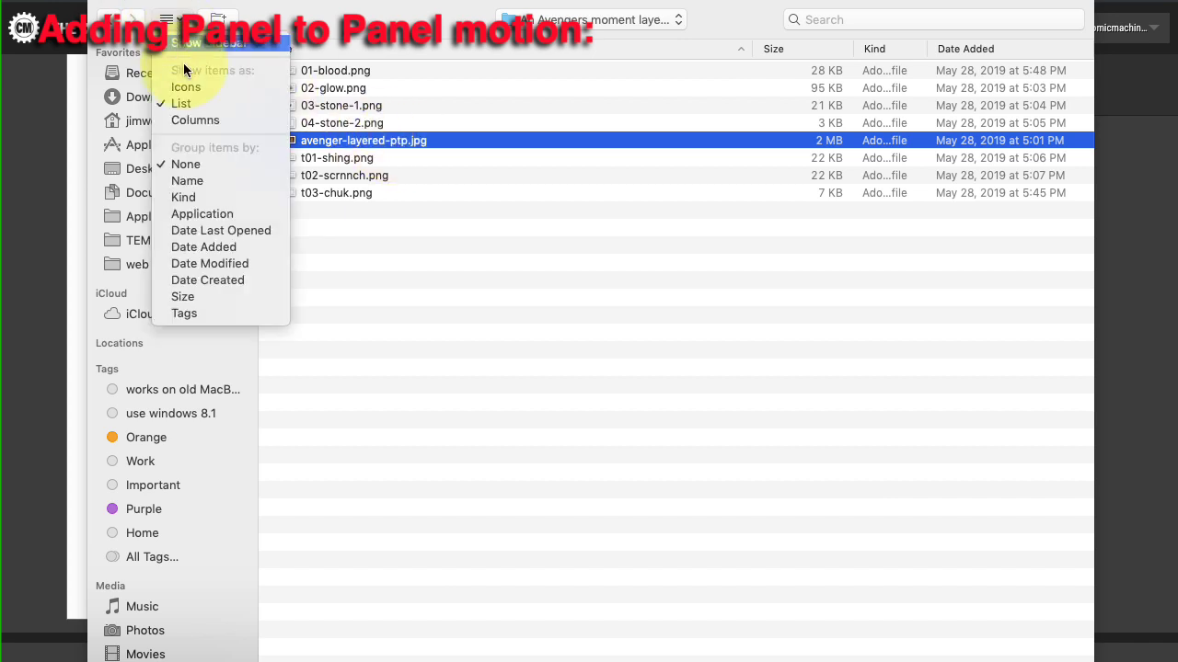
pyautogui.click(204, 121)
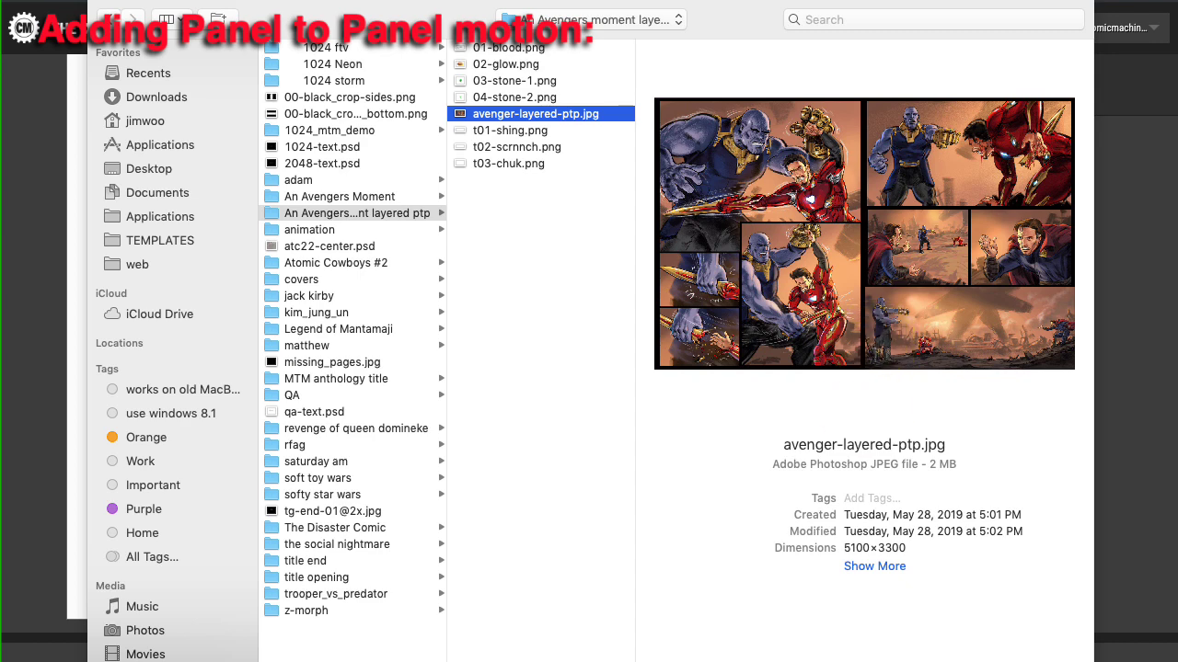
pyautogui.press('Return')
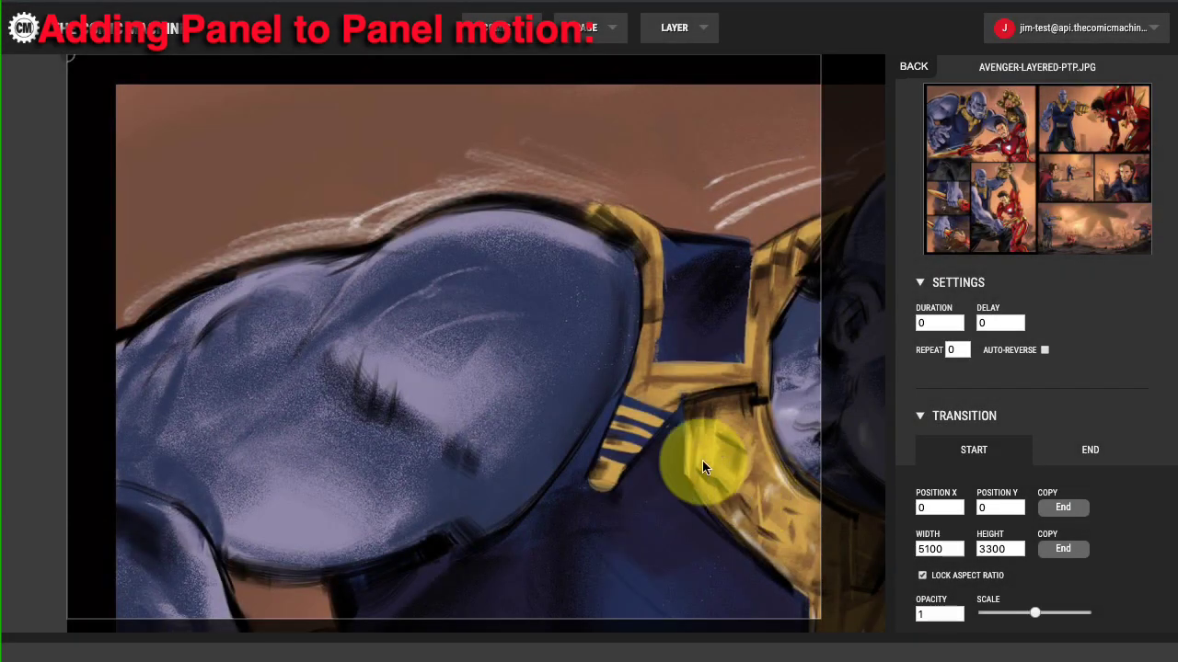
# Scale the image's start state down to 3500 × 2264 and reposition it at X -138, Y -42
pyautogui.moveTo(489, 349)
pyautogui.mouseDown()
pyautogui.moveTo(512, 372)
pyautogui.moveTo(487, 347)
pyautogui.mouseUp()
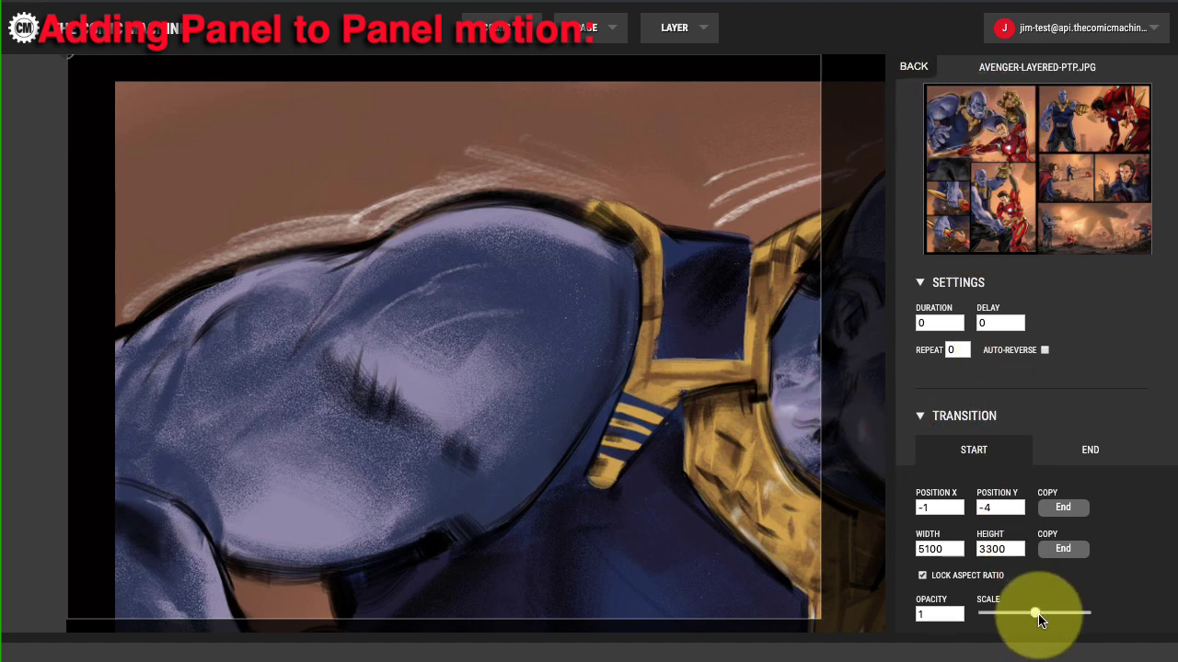
pyautogui.moveTo(1036, 613); pyautogui.dragTo(1010, 619)
pyautogui.moveTo(665, 482); pyautogui.dragTo(351, 235)
pyautogui.moveTo(617, 383); pyautogui.dragTo(547, 349)
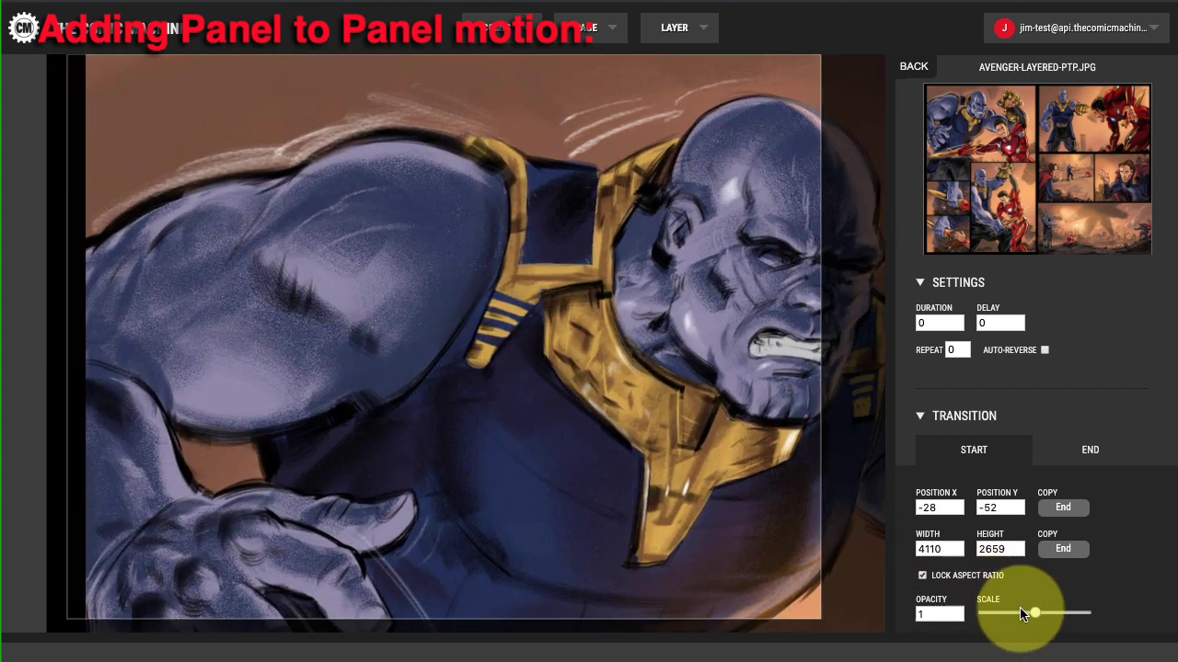
pyautogui.scroll(-3, 1053, 460)
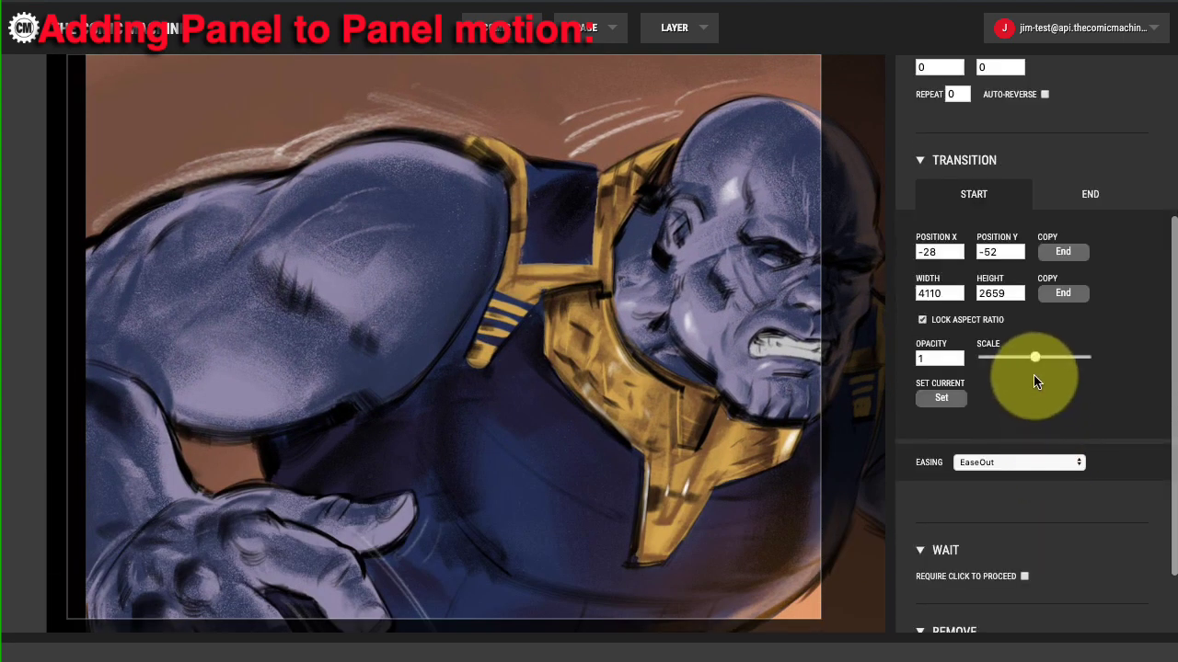
pyautogui.scroll(1, 1037, 385)
pyautogui.moveTo(1036, 391); pyautogui.dragTo(1017, 391)
pyautogui.moveTo(596, 380); pyautogui.dragTo(381, 257)
pyautogui.moveTo(515, 292); pyautogui.dragTo(390, 271)
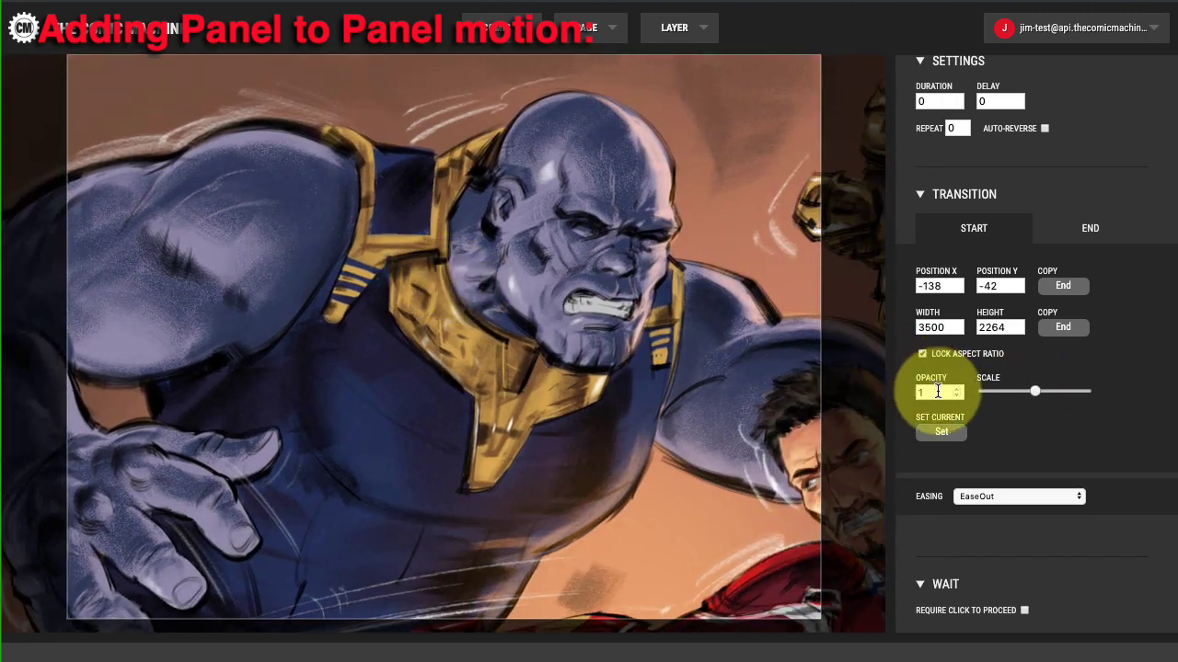
# Shrink the start state to 2100 × 1358 and position it at X -22, Y -7 to frame the first panel
pyautogui.moveTo(1034, 392); pyautogui.dragTo(1001, 391)
pyautogui.moveTo(692, 423); pyautogui.dragTo(352, 206)
pyautogui.moveTo(541, 269); pyautogui.dragTo(514, 243)
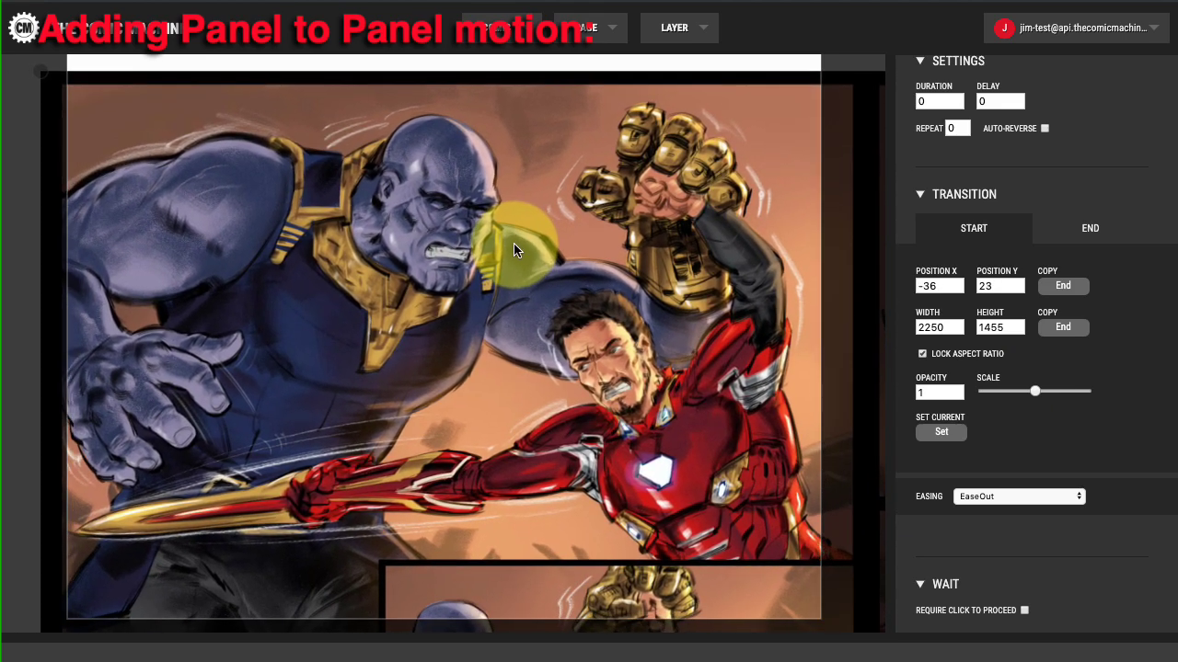
pyautogui.moveTo(1034, 392); pyautogui.dragTo(1030, 392)
pyautogui.moveTo(562, 407); pyautogui.dragTo(518, 353)
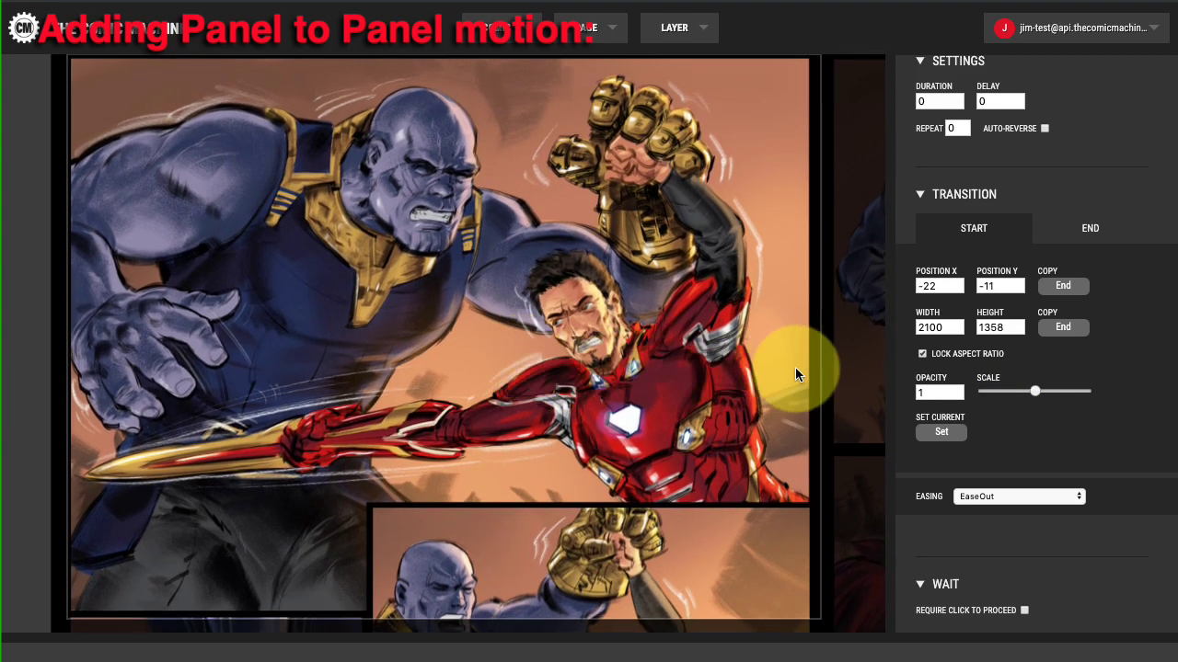
pyautogui.scroll(1, 829, 386)
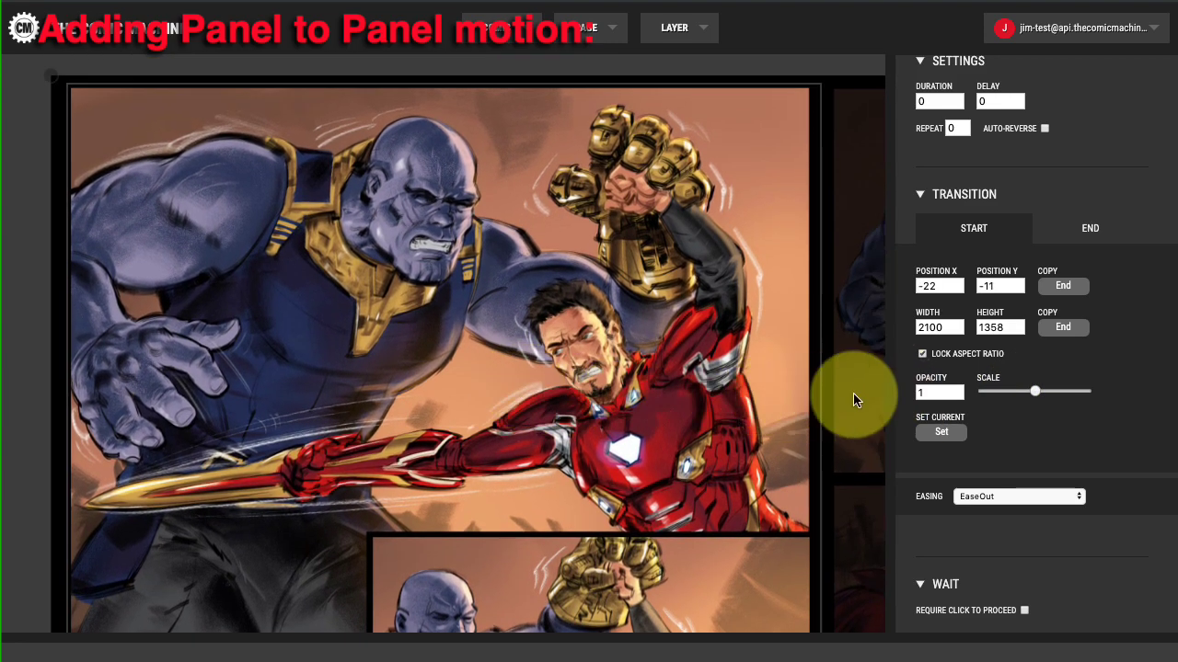
pyautogui.moveTo(1031, 394); pyautogui.dragTo(1035, 394)
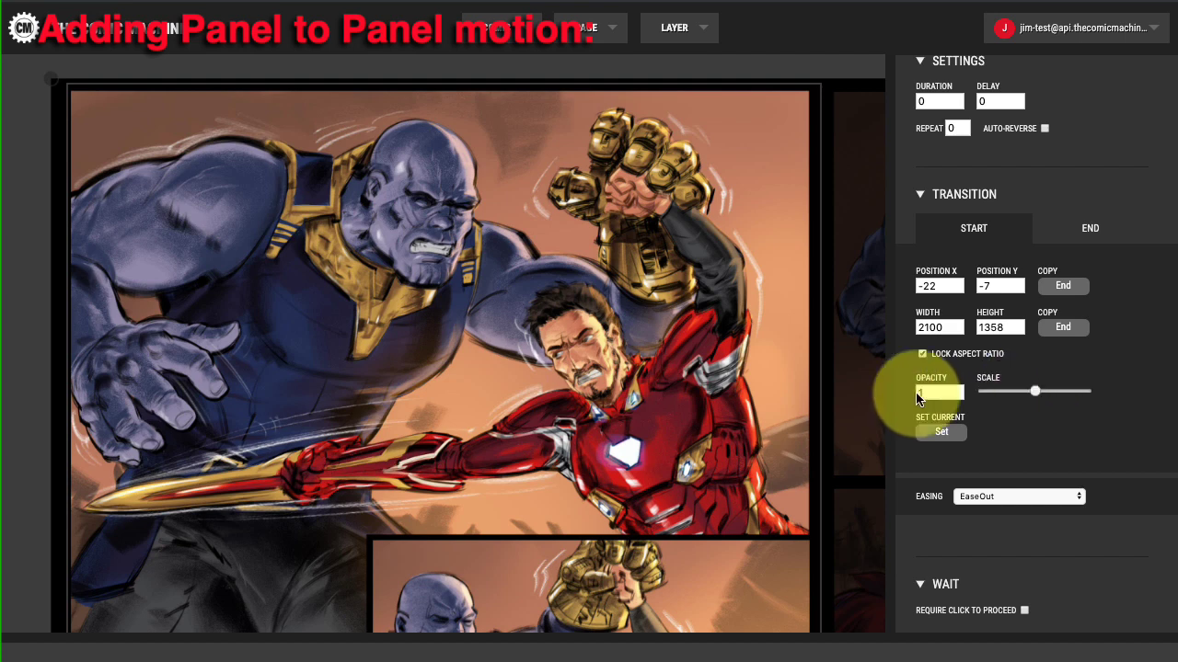
# Fine-tune the image's start state to 2143 × 1386 and position it at X -27, Y 28
pyautogui.moveTo(791, 409); pyautogui.dragTo(788, 405)
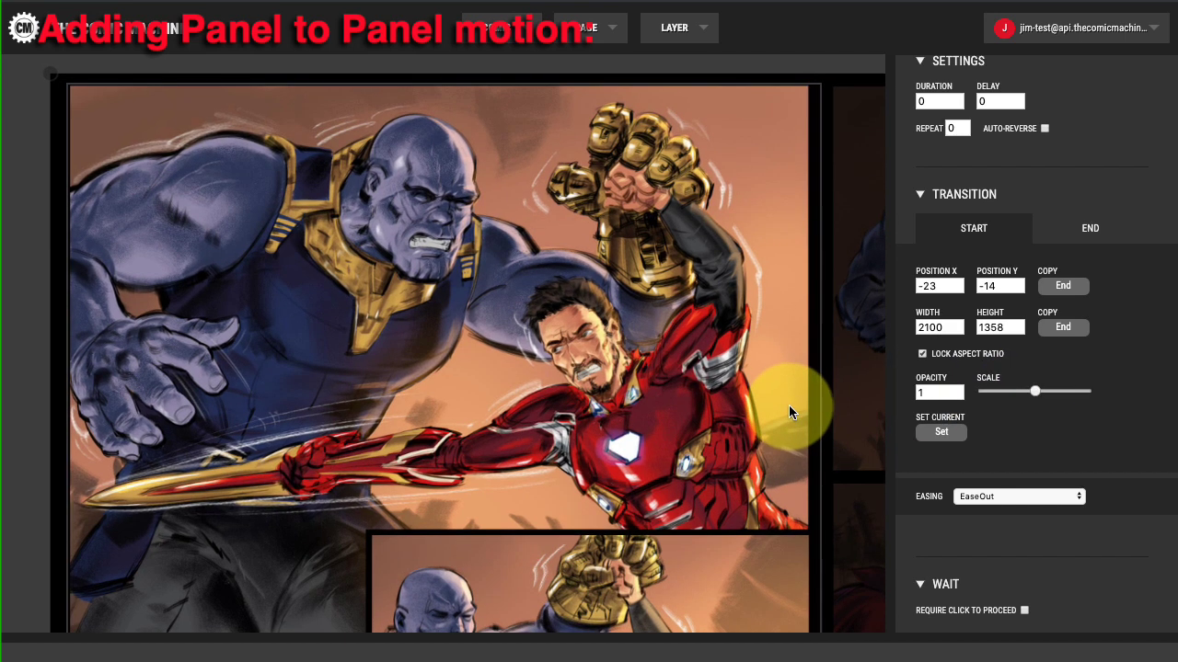
pyautogui.click(957, 333)
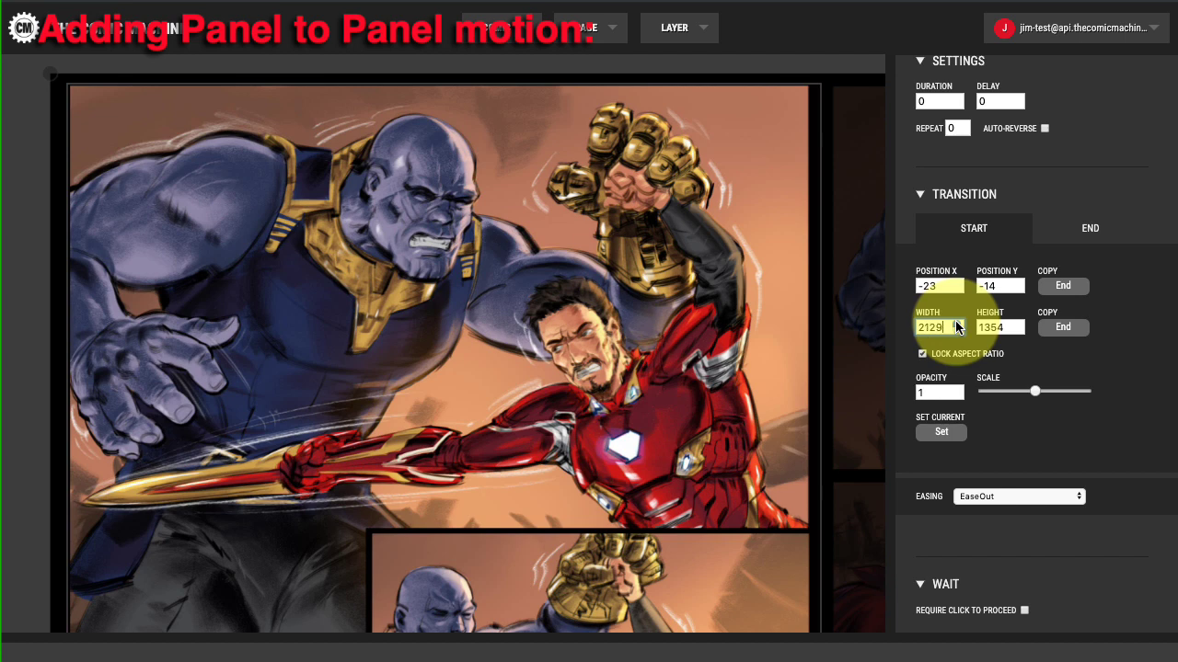
pyautogui.click(955, 322)
pyautogui.moveTo(692, 356); pyautogui.dragTo(696, 358)
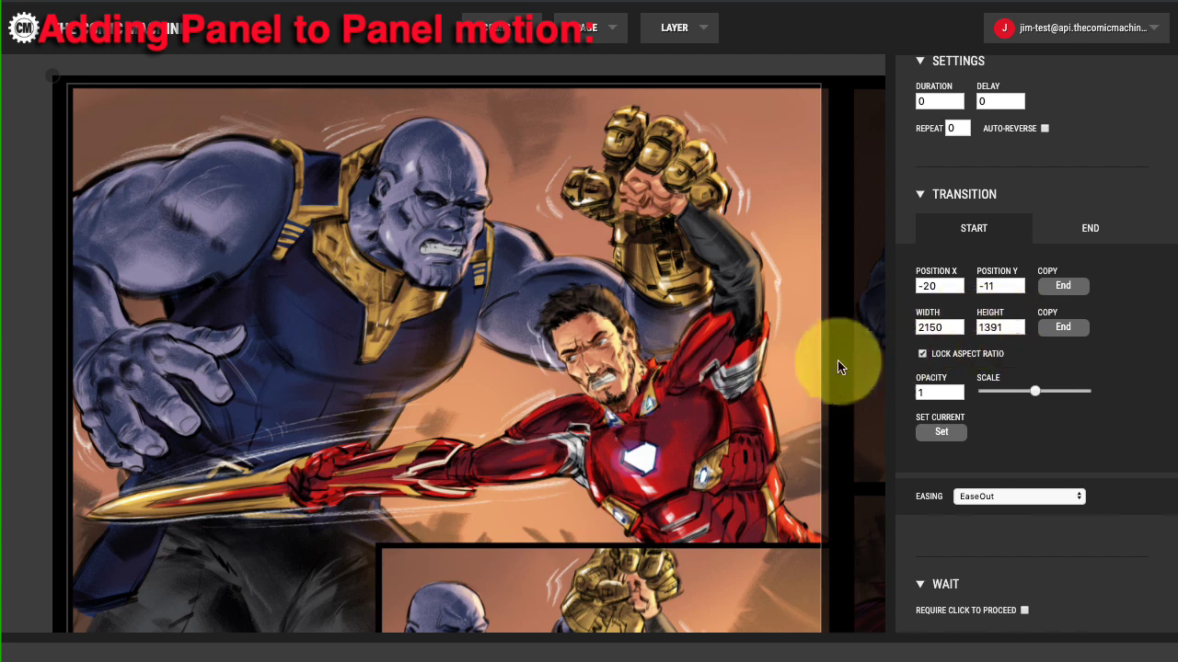
pyautogui.moveTo(807, 360); pyautogui.dragTo(795, 374)
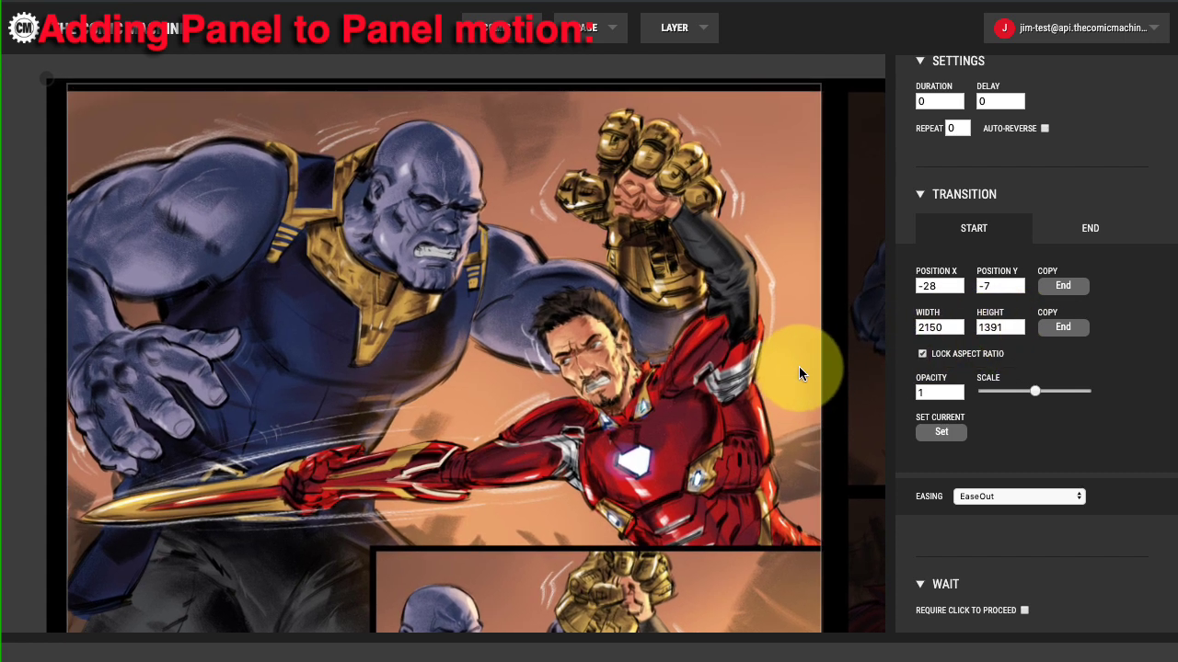
pyautogui.click(957, 333)
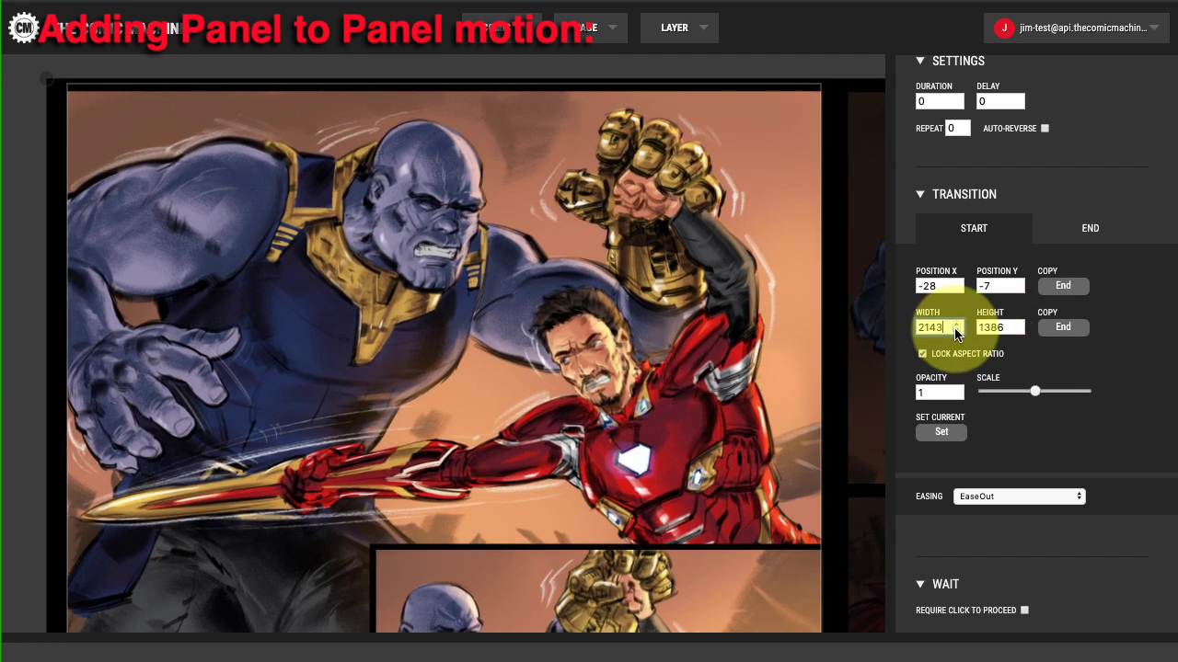
pyautogui.moveTo(715, 343)
pyautogui.mouseDown()
pyautogui.moveTo(714, 376)
pyautogui.moveTo(716, 365)
pyautogui.mouseUp()
# Compare the start and end states of the image's transition
pyautogui.click(968, 232)
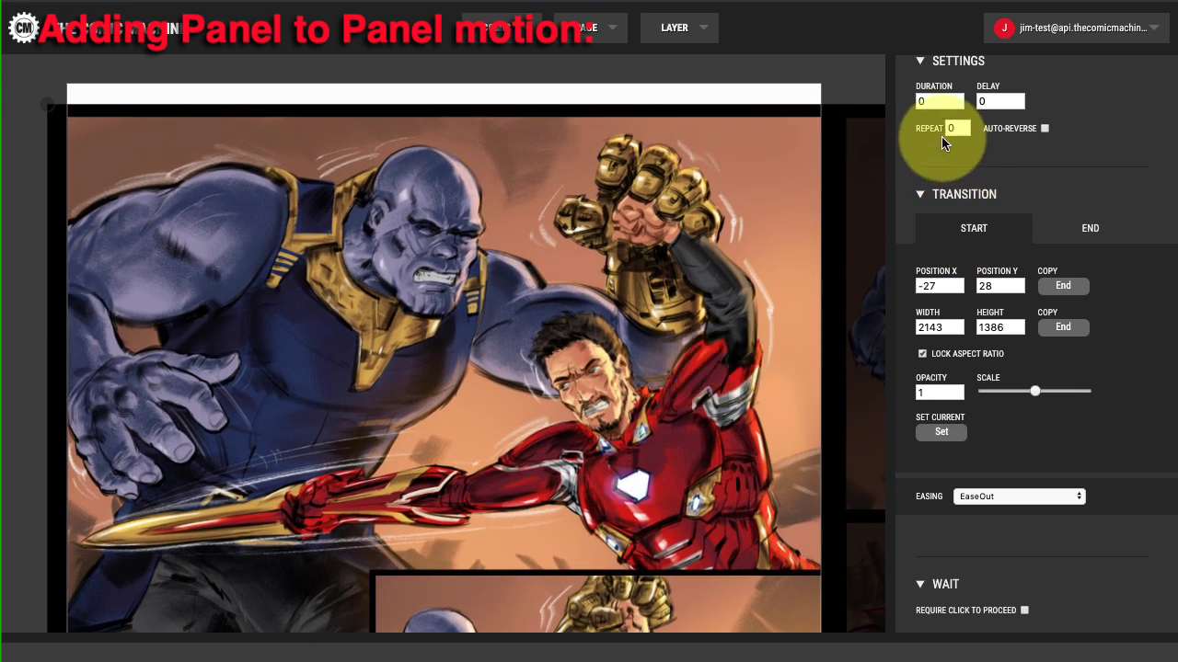
pyautogui.scroll(1, 941, 132)
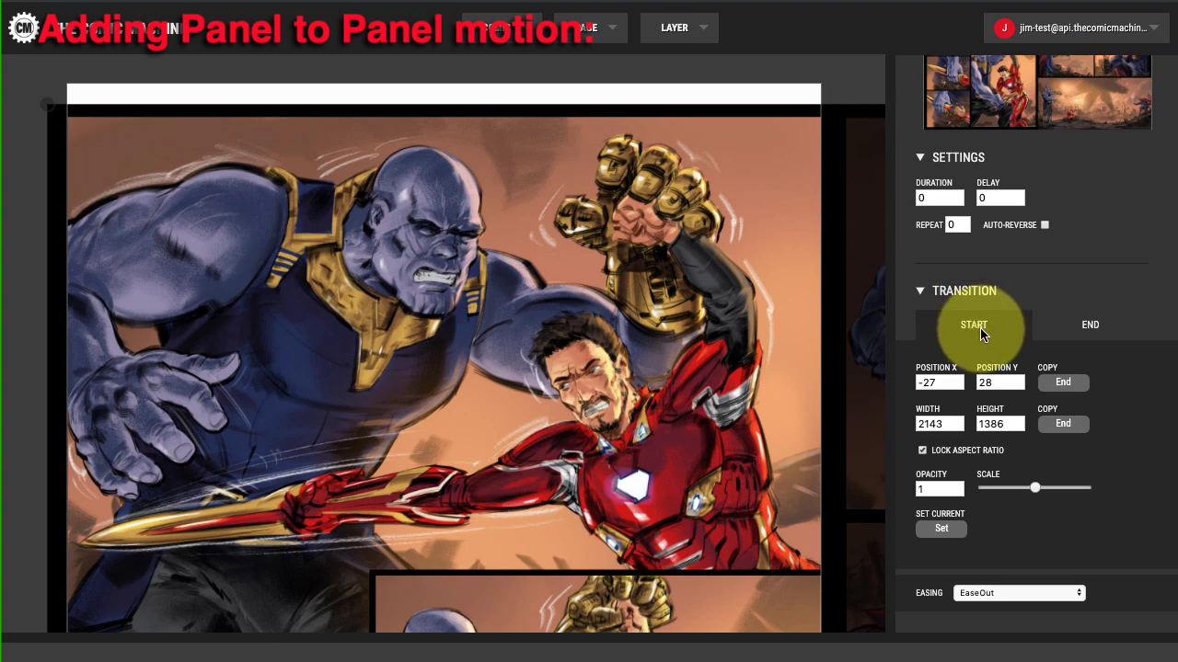
pyautogui.click(1058, 333)
pyautogui.click(975, 331)
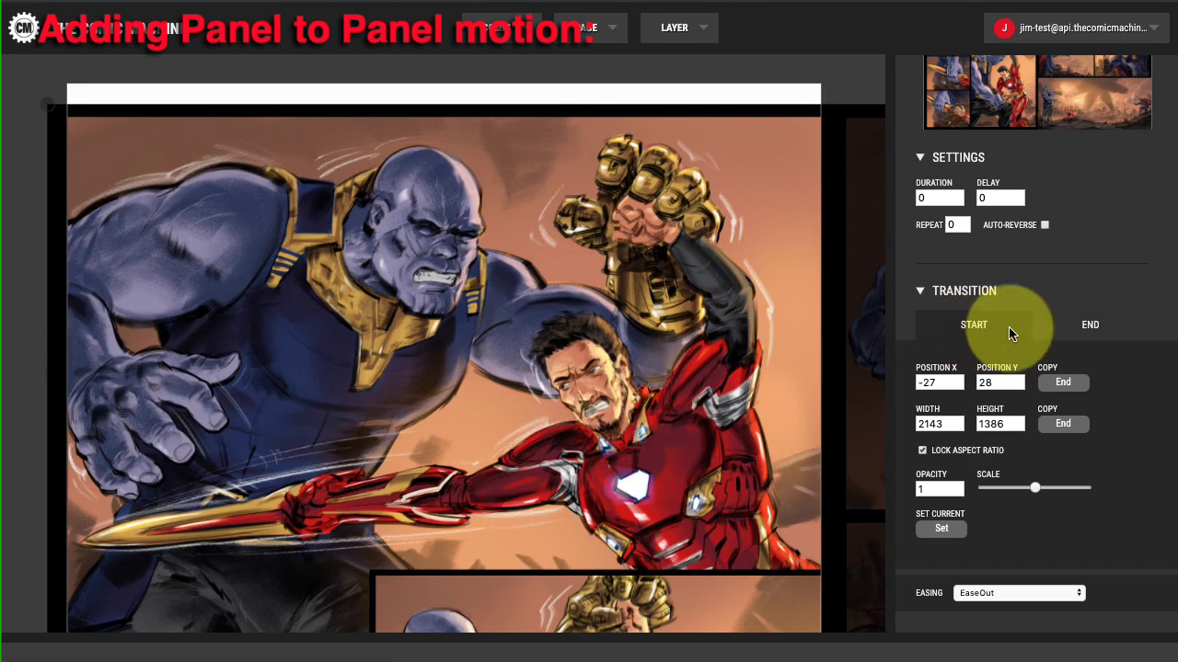
pyautogui.click(1057, 336)
pyautogui.click(1007, 334)
pyautogui.click(1094, 335)
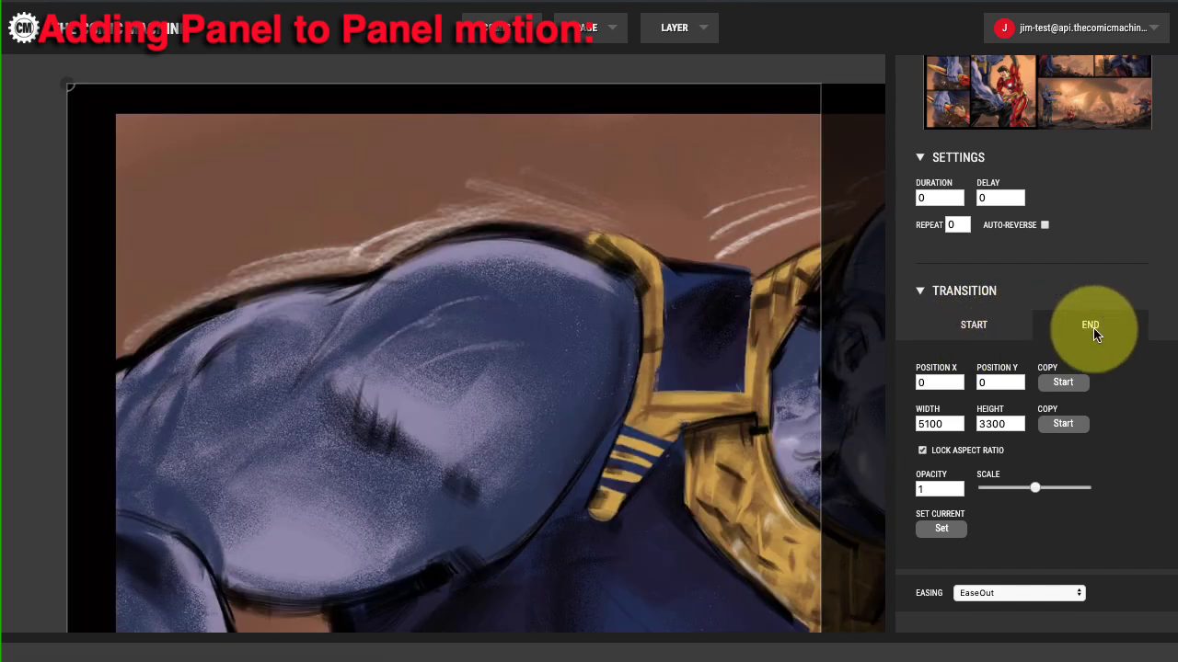
pyautogui.click(963, 326)
# Copy the start state's position and size to the end state and check that both framings match
pyautogui.click(1075, 325)
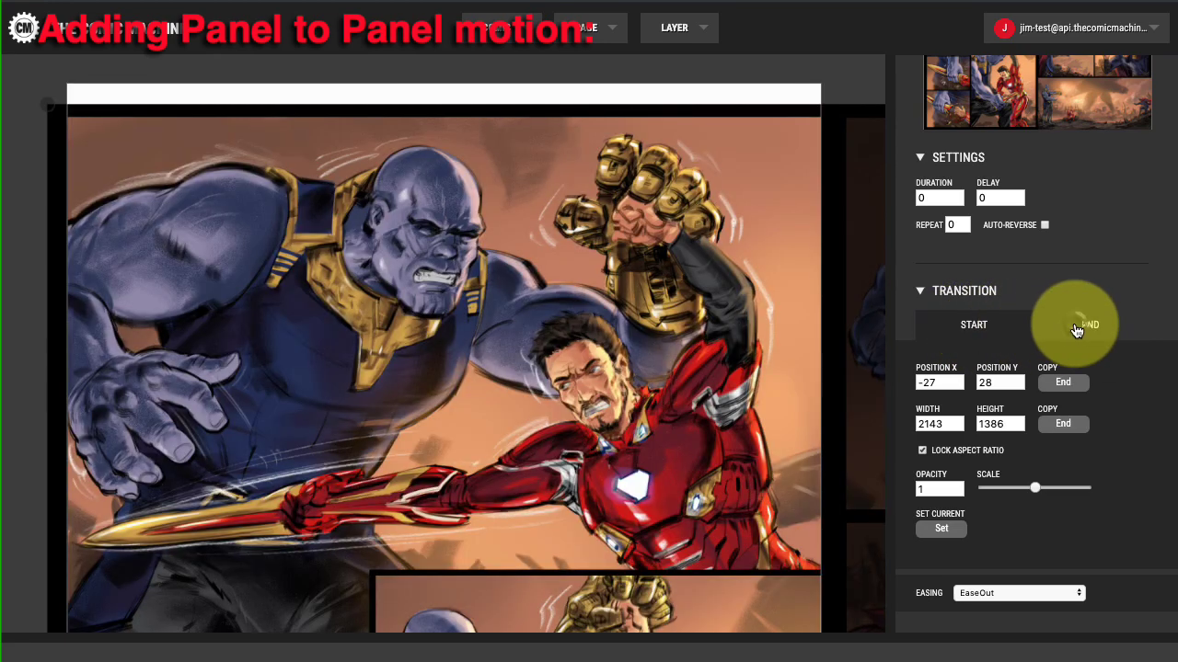
pyautogui.click(1063, 382)
pyautogui.click(1062, 423)
pyautogui.click(963, 293)
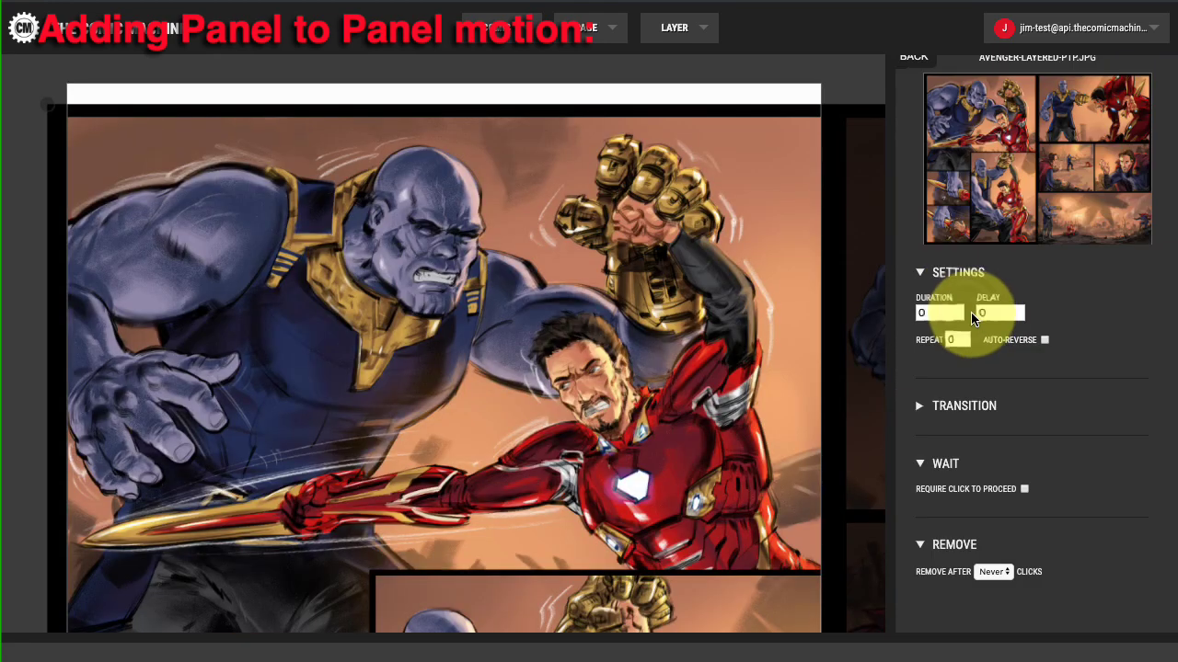
pyautogui.scroll(1, 1040, 309)
pyautogui.click(934, 411)
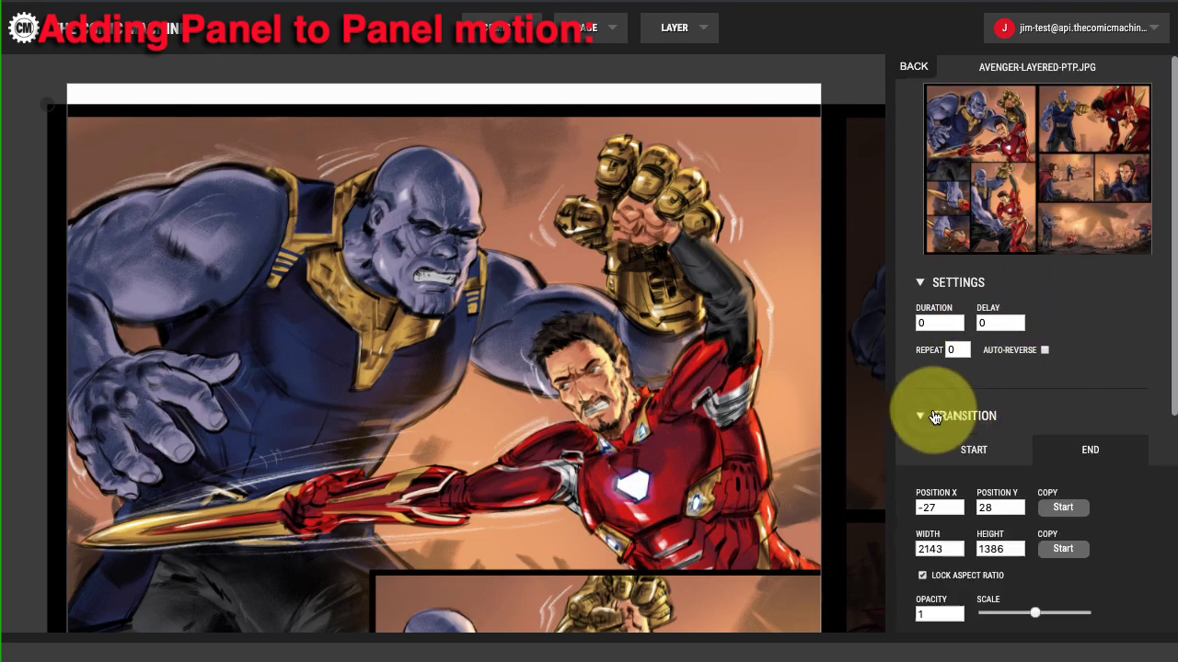
pyautogui.scroll(-3, 1029, 385)
pyautogui.click(967, 216)
pyautogui.click(1064, 211)
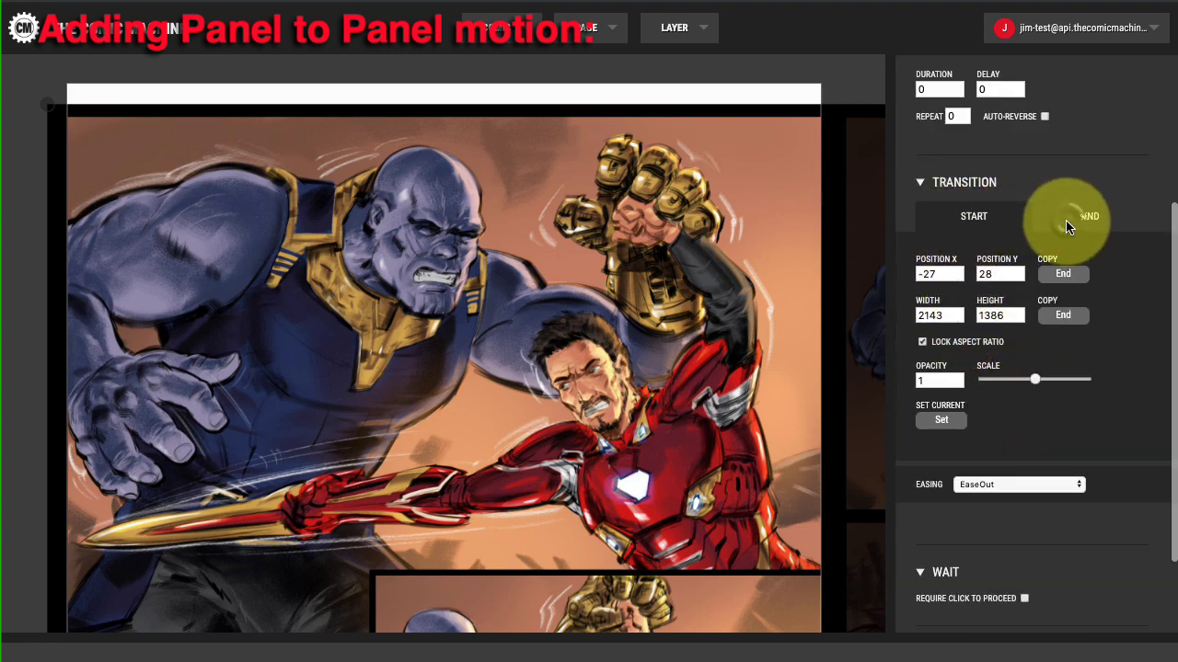
# Set the start state's opacity to 0 and the transition's duration to .5 to fade the image in
pyautogui.click(985, 226)
pyautogui.moveTo(938, 385); pyautogui.dragTo(912, 381)
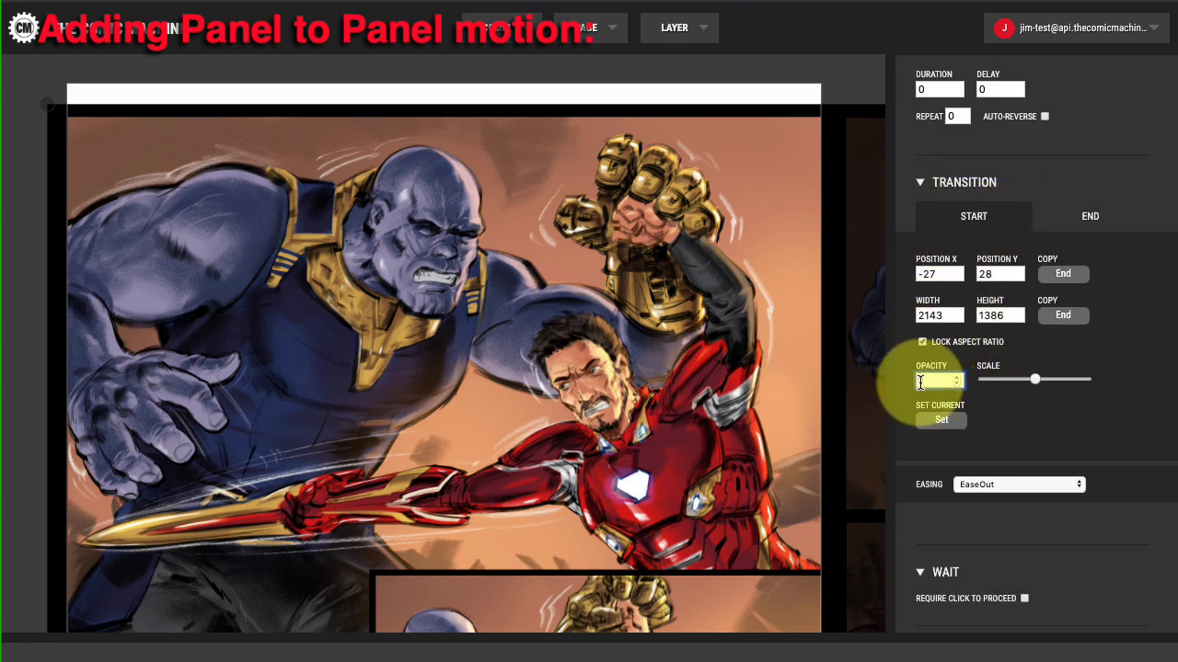
pyautogui.write('0')
pyautogui.scroll(1, 921, 159)
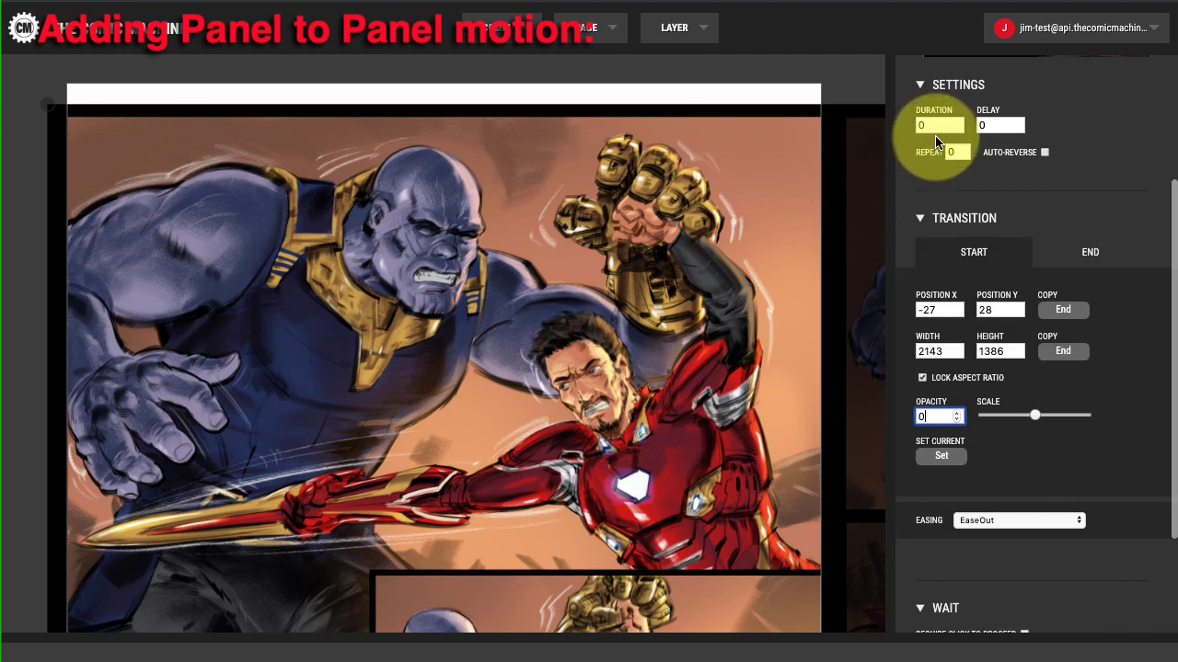
pyautogui.click(934, 129)
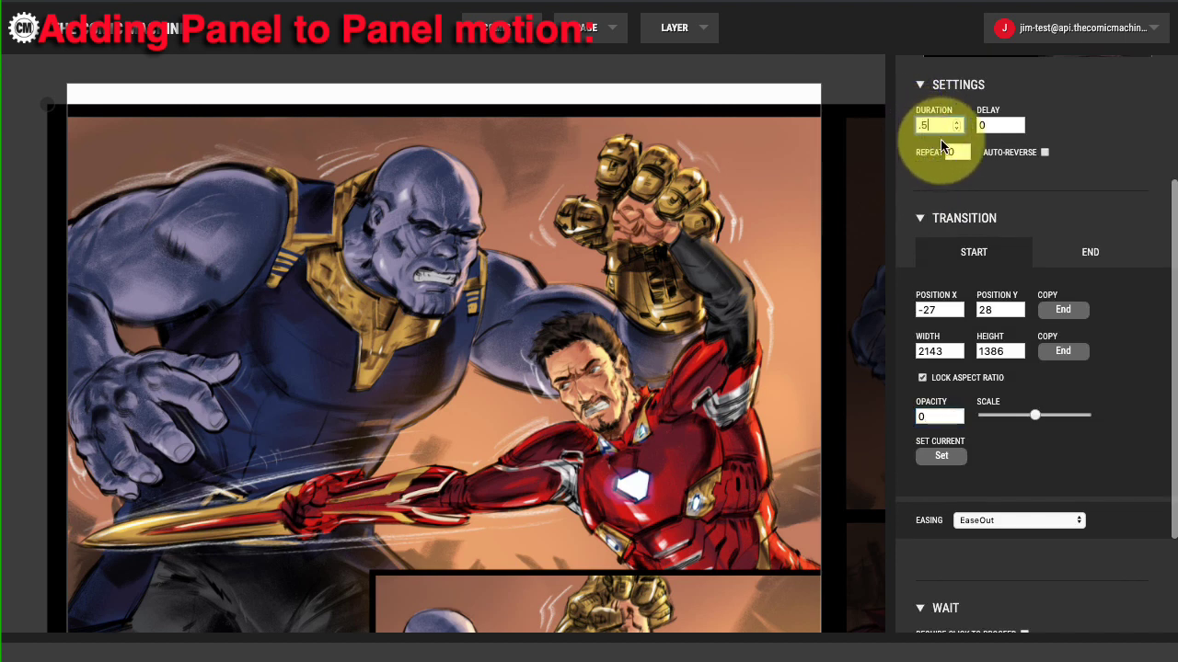
# Set the transition's easing to EaseInOut and require a click to proceed after this layer
pyautogui.scroll(-1, 1001, 386)
pyautogui.click(1018, 485)
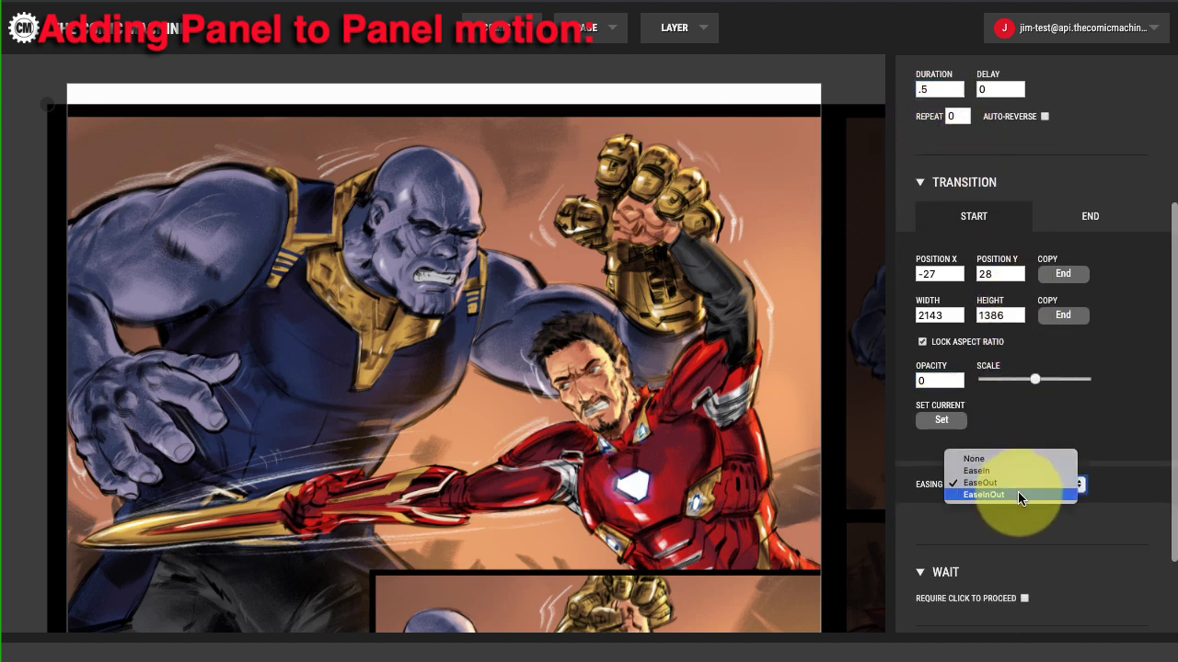
pyautogui.click(1018, 494)
pyautogui.scroll(-1, 1052, 534)
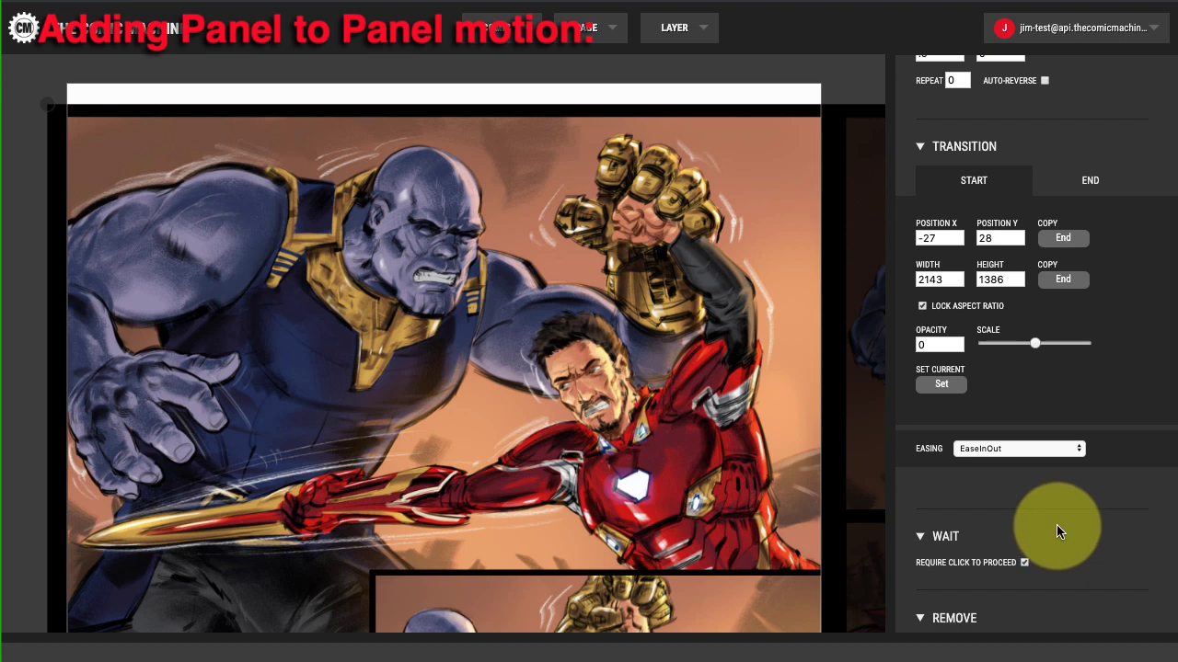
# Preview the page to watch the first panel fade in
pyautogui.click(590, 27)
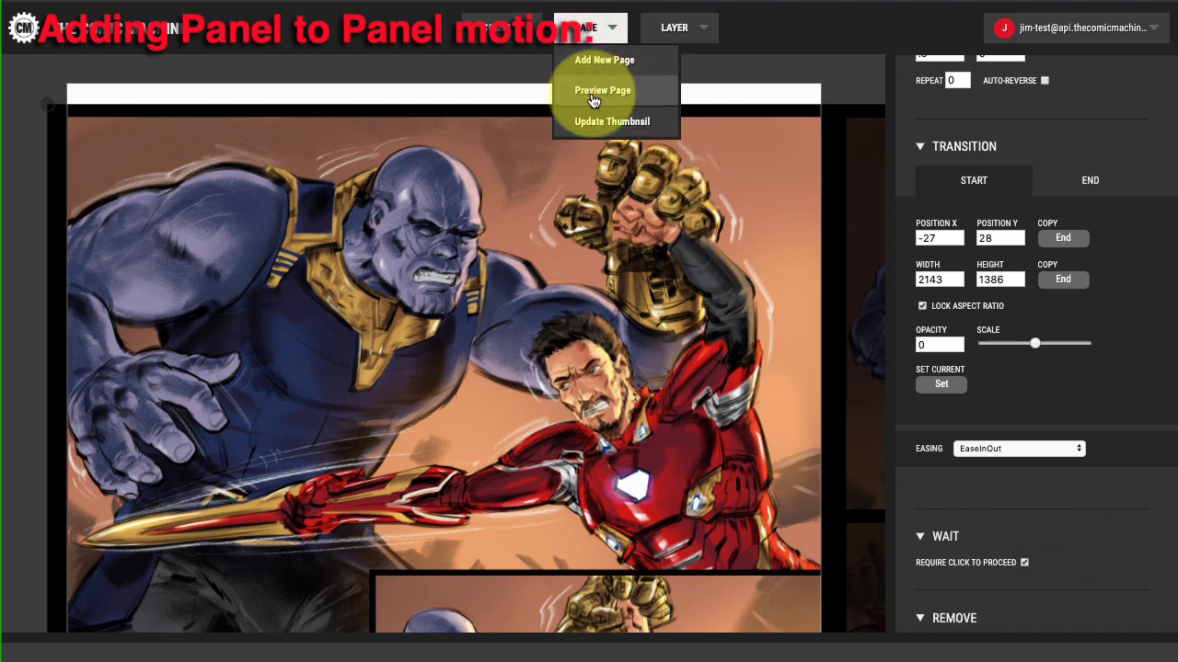
pyautogui.click(593, 95)
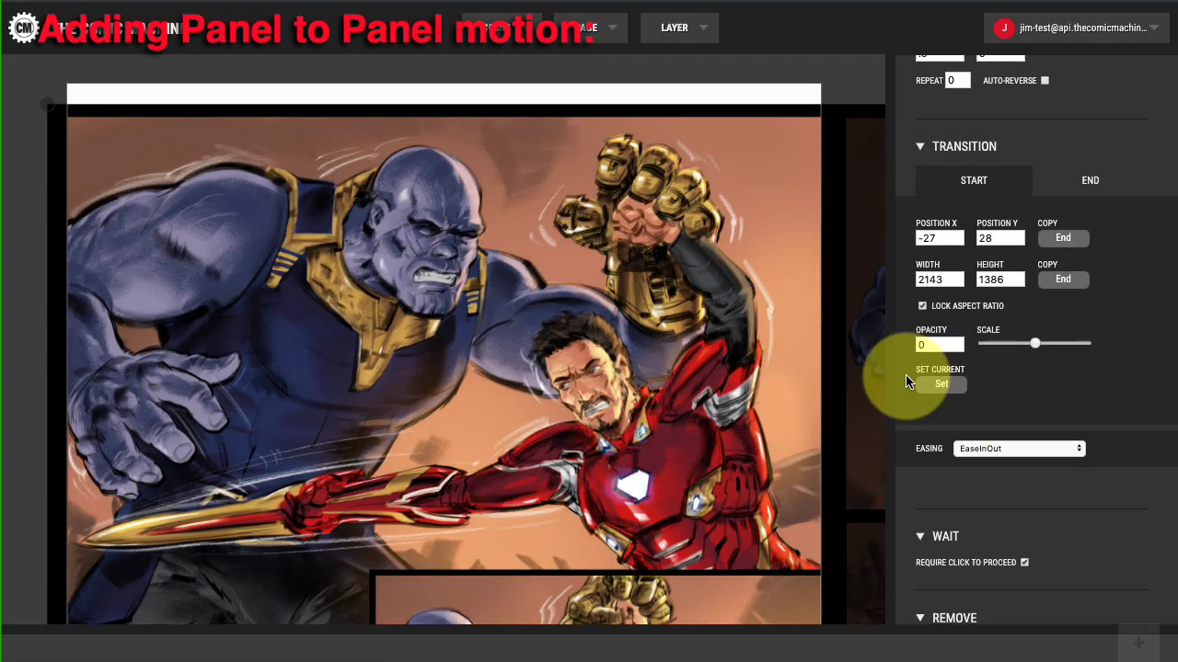
# Set both the start and end states of the image layer's transition as current
pyautogui.scroll(-2, 930, 313)
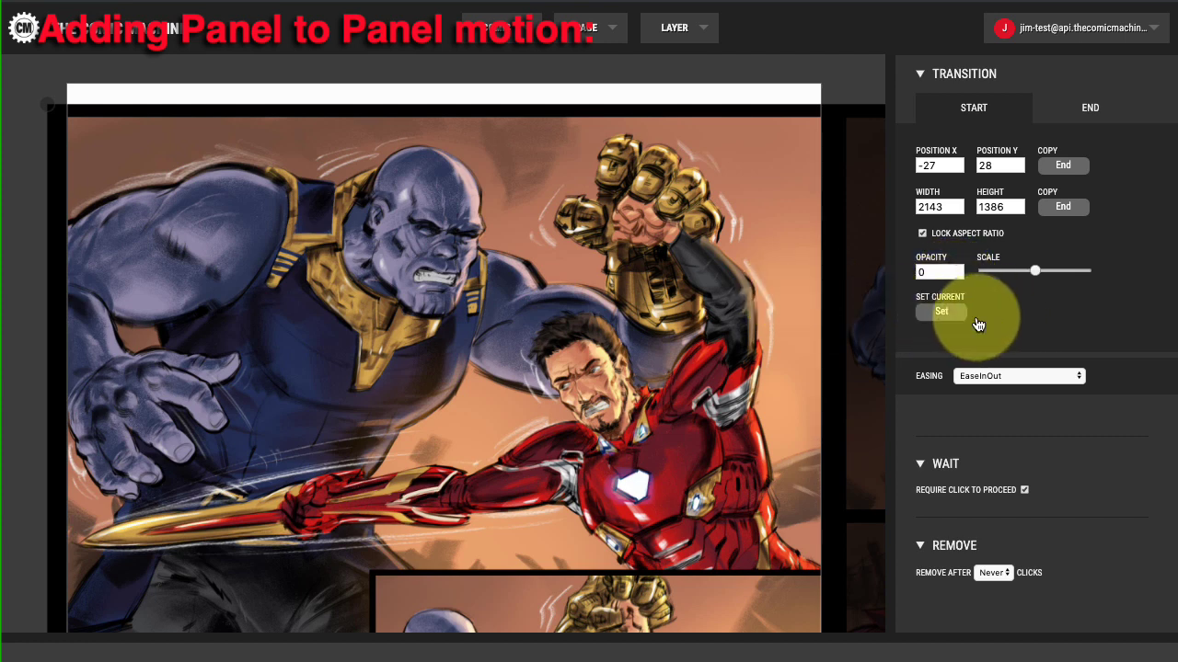
pyautogui.click(942, 311)
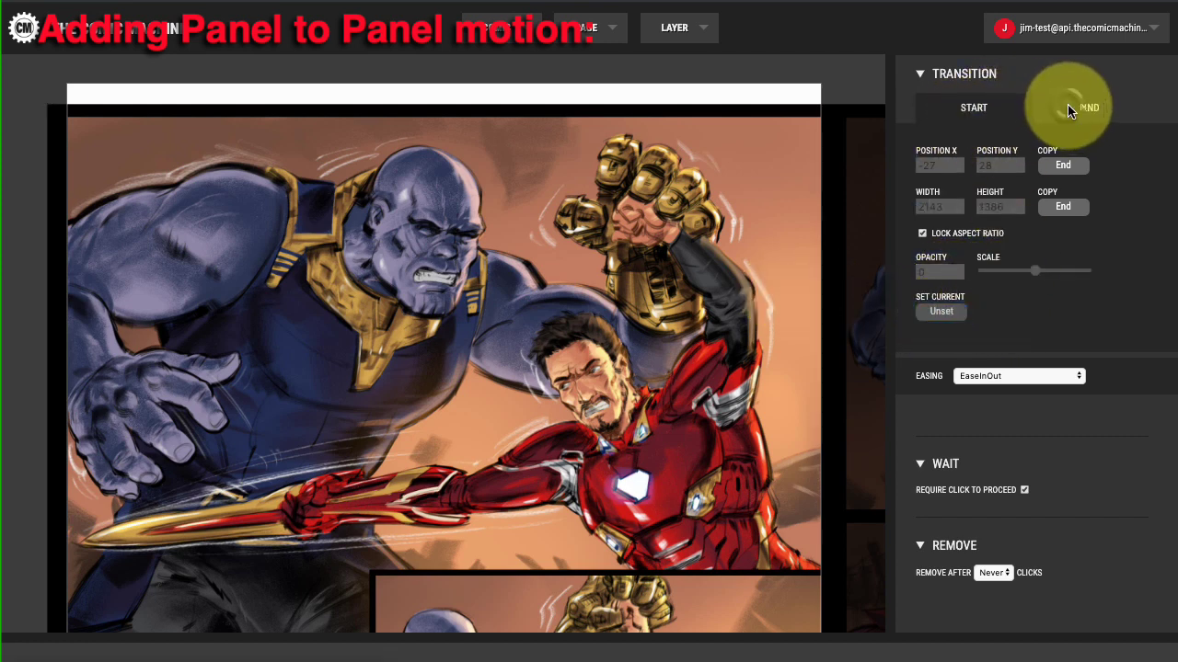
pyautogui.click(1070, 107)
pyautogui.click(932, 311)
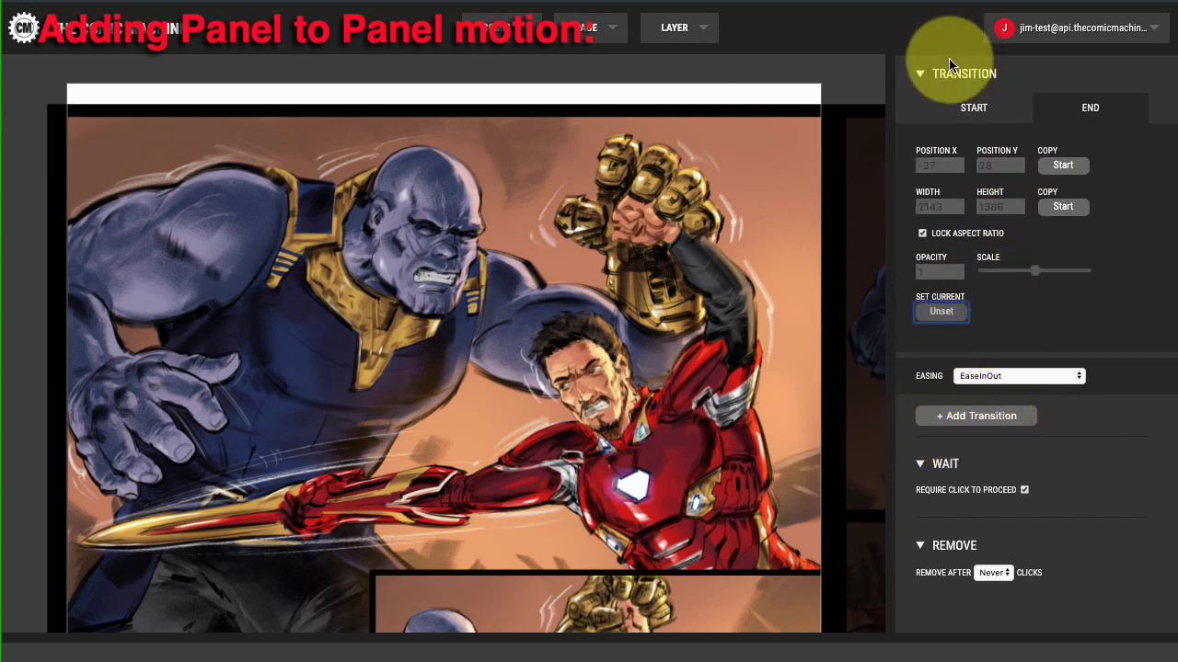
# Add a new transition based on the end state and open the AVENGER-LAYERED-PTP.JPG-EDIT-1 layer for editing
pyautogui.click(968, 107)
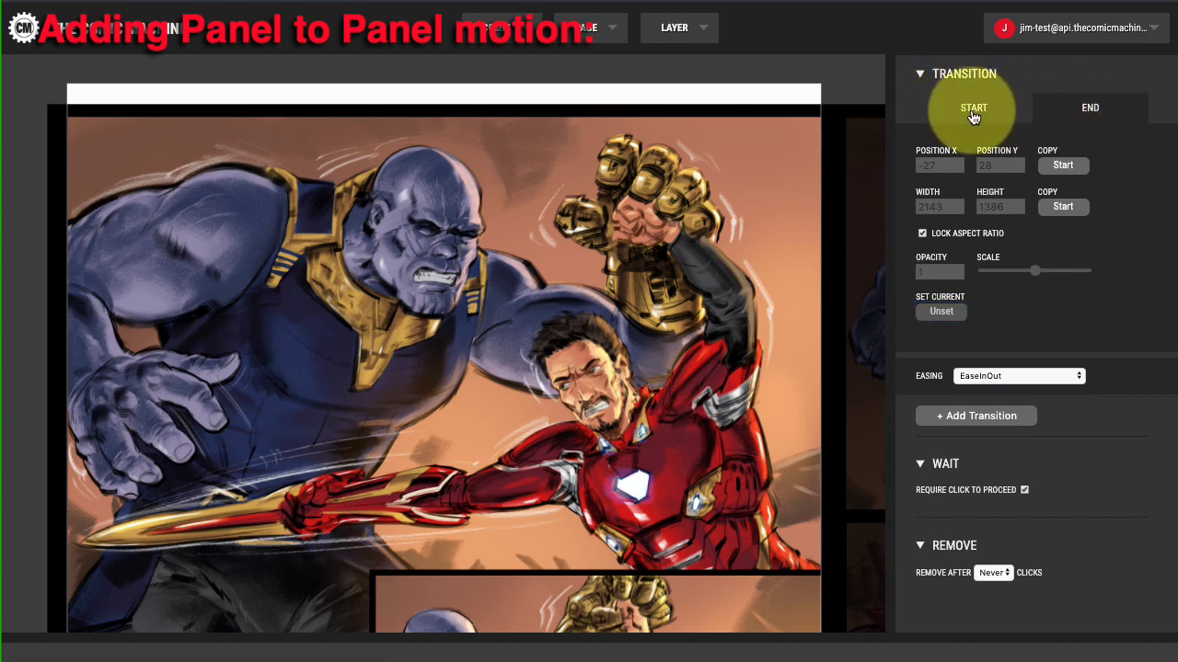
pyautogui.click(1077, 110)
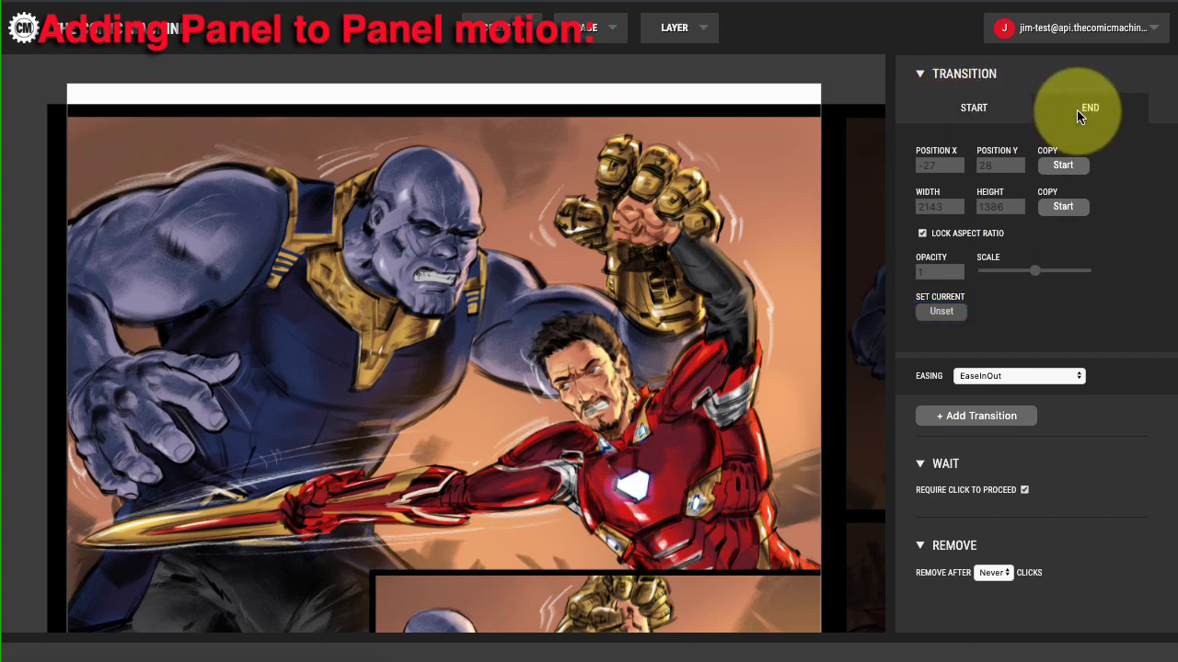
pyautogui.click(979, 417)
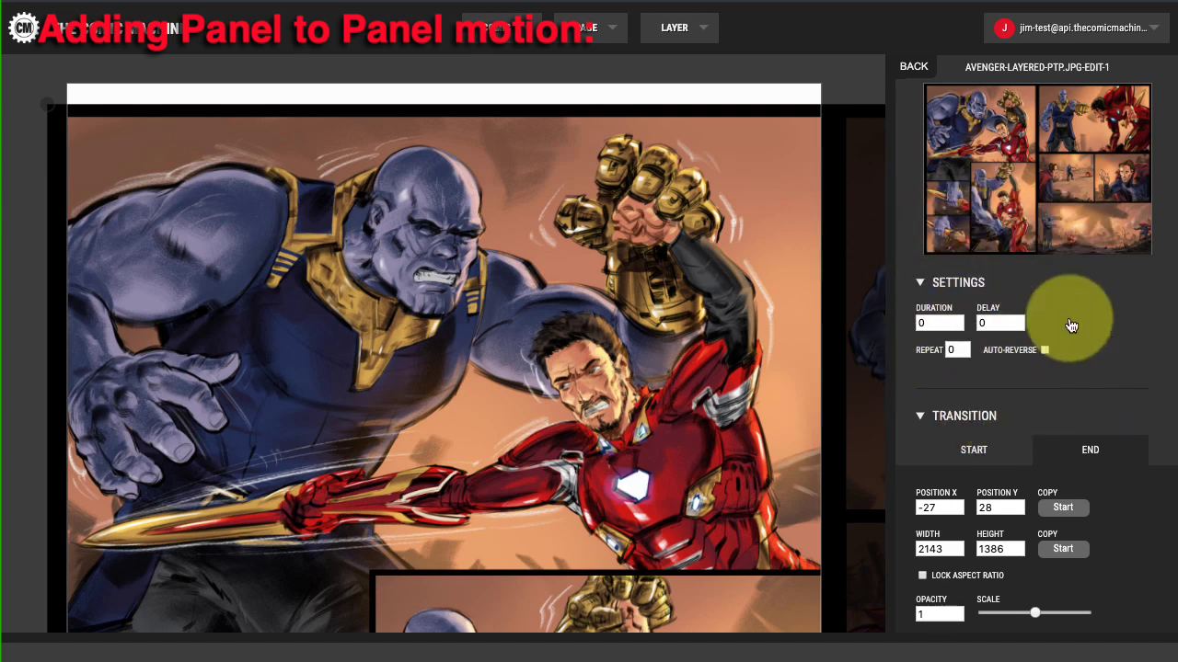
pyautogui.click(913, 64)
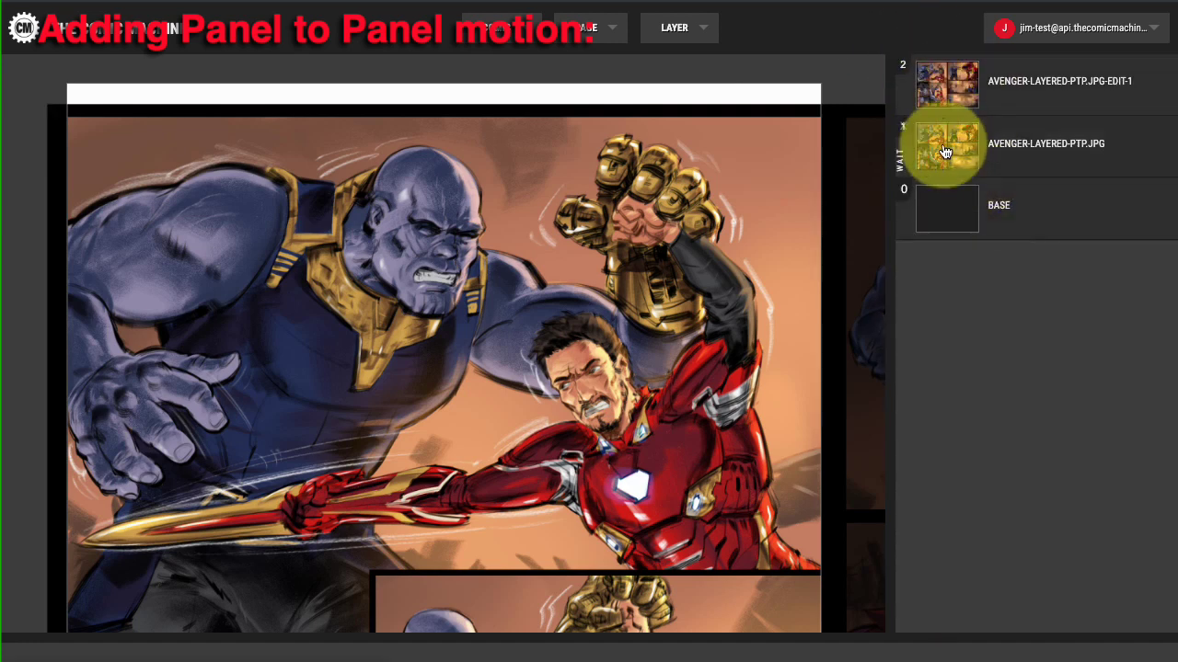
pyautogui.click(966, 96)
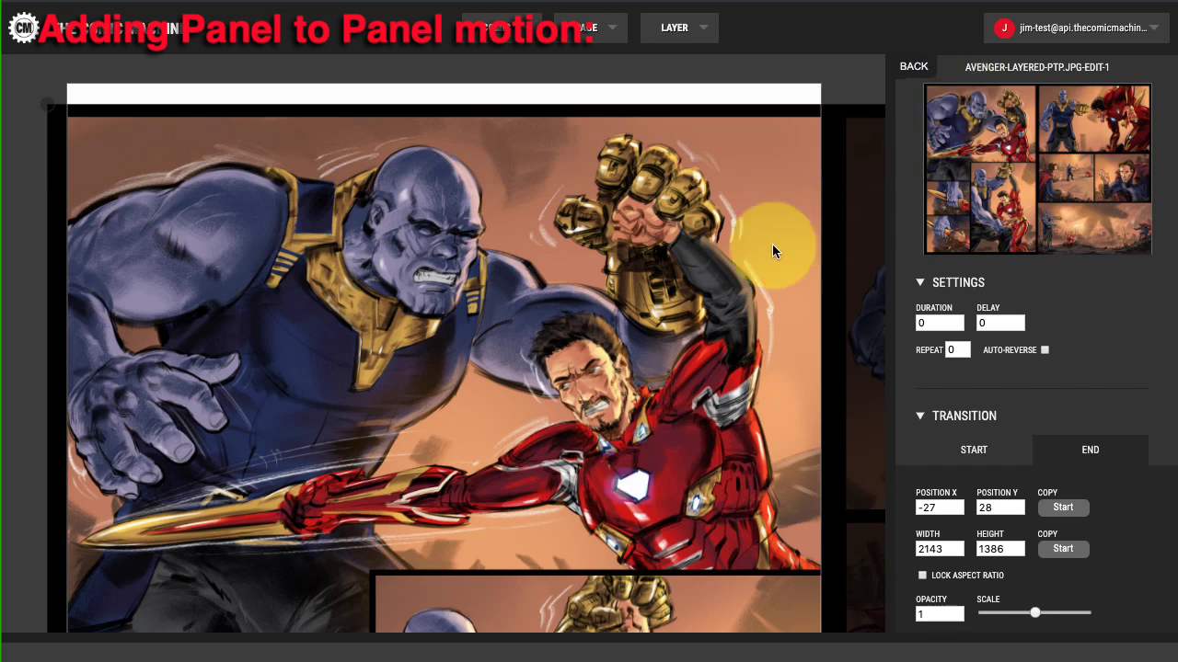
# Move the EDIT-1 end state toward the knife-grabbing panel, enlarging it to 3263 × 2110 at X 112, Y -1063
pyautogui.moveTo(594, 348); pyautogui.dragTo(616, 268)
pyautogui.moveTo(497, 435); pyautogui.dragTo(529, 309)
pyautogui.moveTo(512, 398); pyautogui.dragTo(536, 350)
pyautogui.moveTo(520, 393); pyautogui.dragTo(575, 272)
pyautogui.moveTo(551, 374); pyautogui.dragTo(581, 348)
pyautogui.moveTo(1028, 612)
pyautogui.mouseDown()
pyautogui.moveTo(1065, 612)
pyautogui.moveTo(1035, 613)
pyautogui.mouseUp()
pyautogui.moveTo(451, 539); pyautogui.dragTo(793, 403)
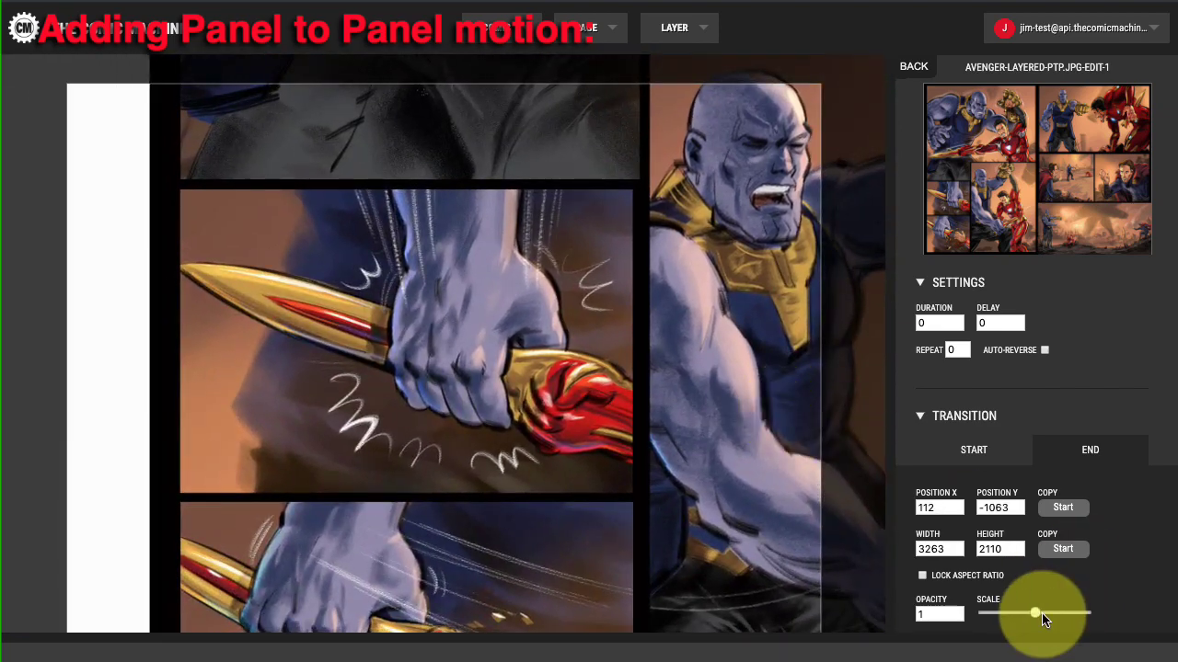
# Enlarge the end state to 5483 × 3546 and position it at X -57, Y -2017 over the knife-grabbing panel
pyautogui.moveTo(1035, 613); pyautogui.dragTo(1067, 613)
pyautogui.moveTo(625, 530); pyautogui.dragTo(675, 445)
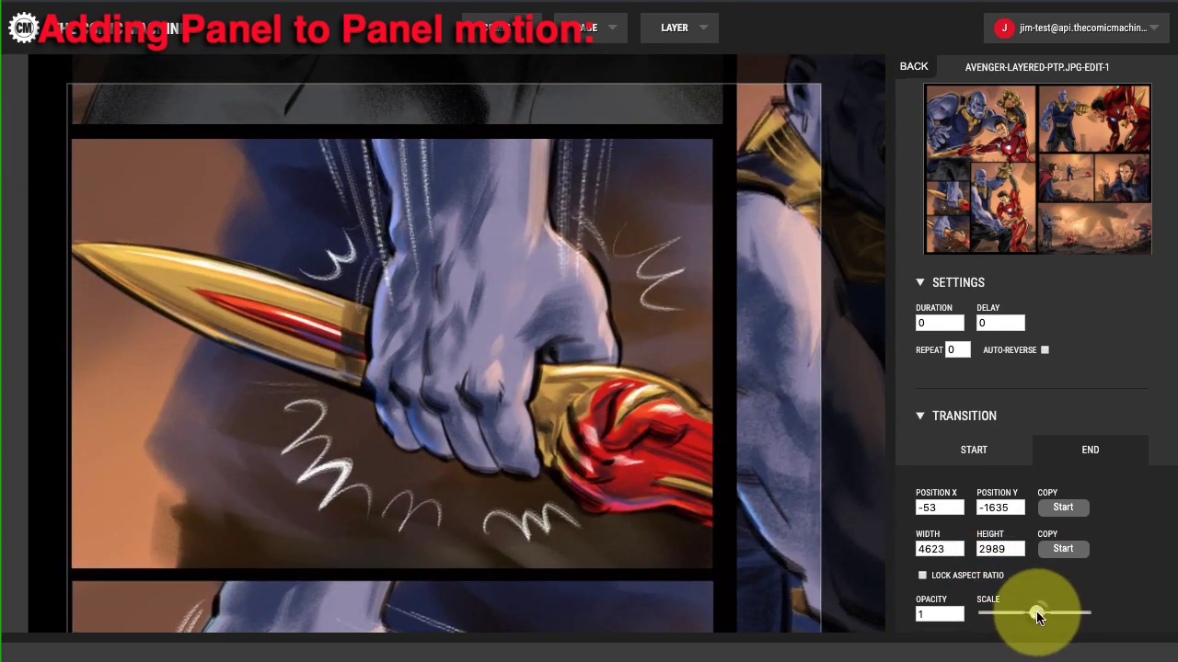
pyautogui.moveTo(1040, 612); pyautogui.dragTo(1053, 613)
pyautogui.moveTo(705, 550); pyautogui.dragTo(727, 460)
pyautogui.moveTo(1029, 603); pyautogui.dragTo(1046, 613)
pyautogui.moveTo(787, 548); pyautogui.dragTo(800, 506)
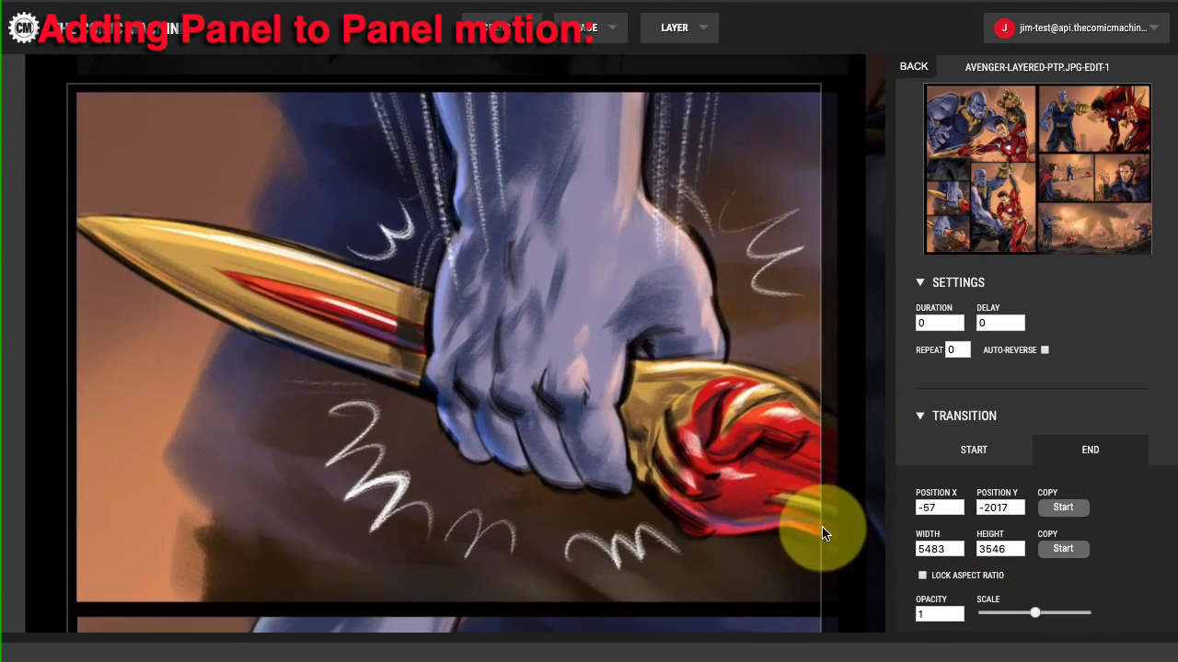
# Adjust the end state to 5474 × 3552 at X -73, Y -2009 and lock its aspect ratio
pyautogui.moveTo(1037, 610); pyautogui.dragTo(1035, 612)
pyautogui.moveTo(656, 541); pyautogui.dragTo(647, 545)
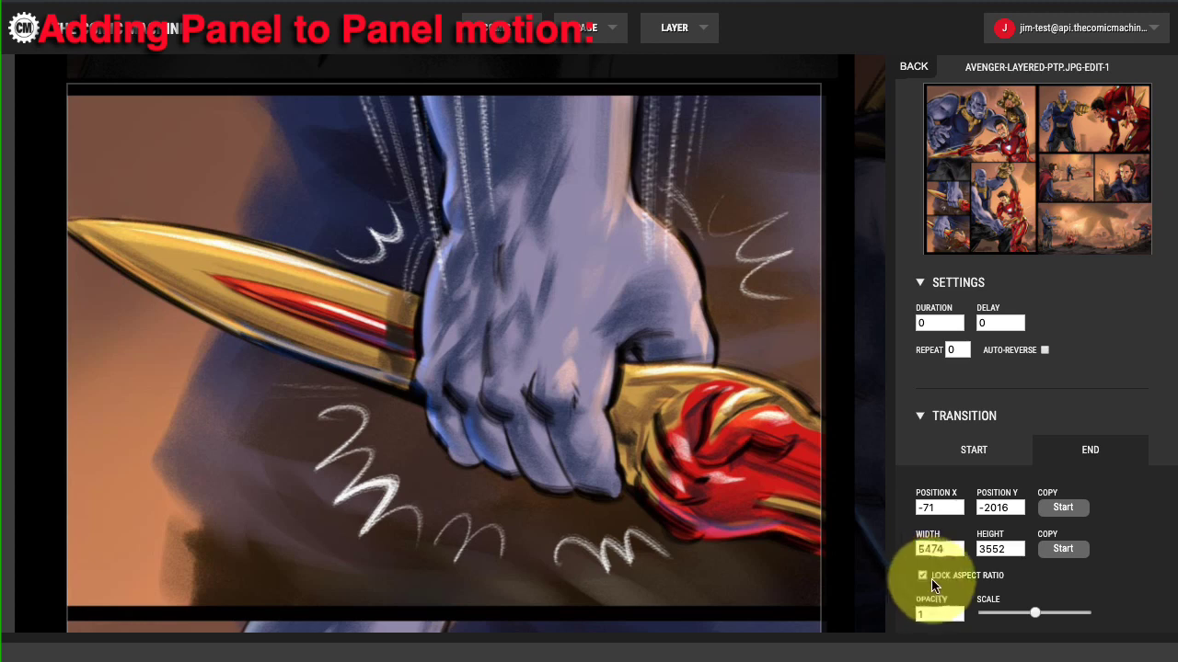
pyautogui.moveTo(744, 473); pyautogui.dragTo(744, 478)
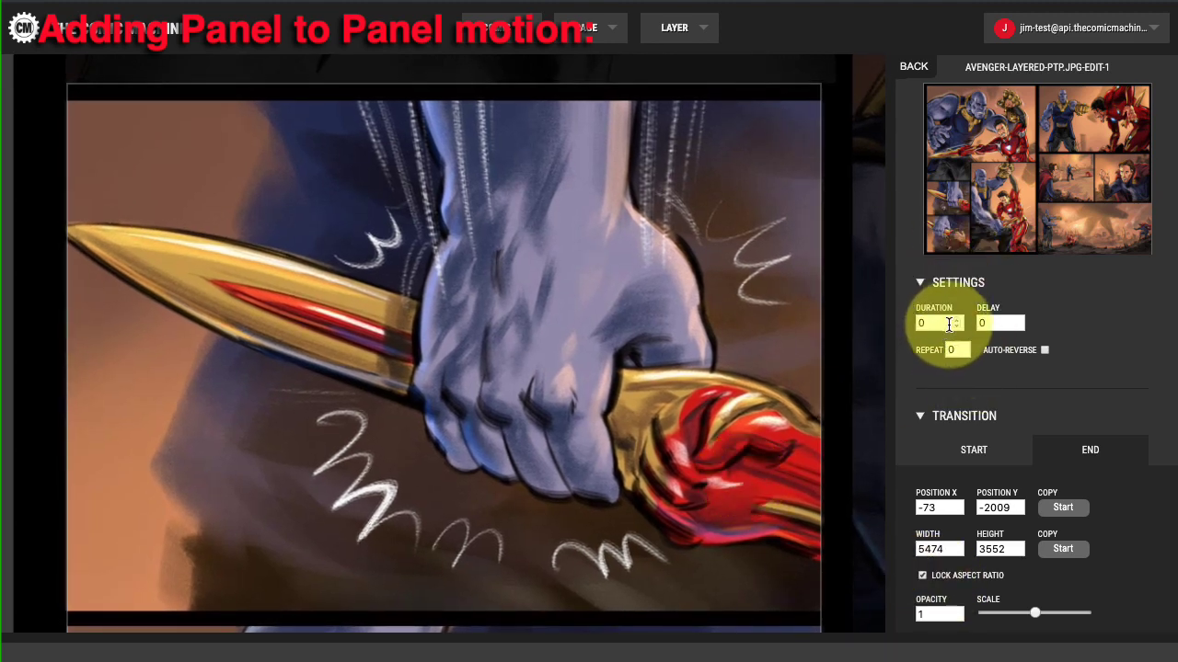
# Compare the start and end framings of the EDIT-1 transition
pyautogui.scroll(-1, 1011, 379)
pyautogui.click(1008, 412)
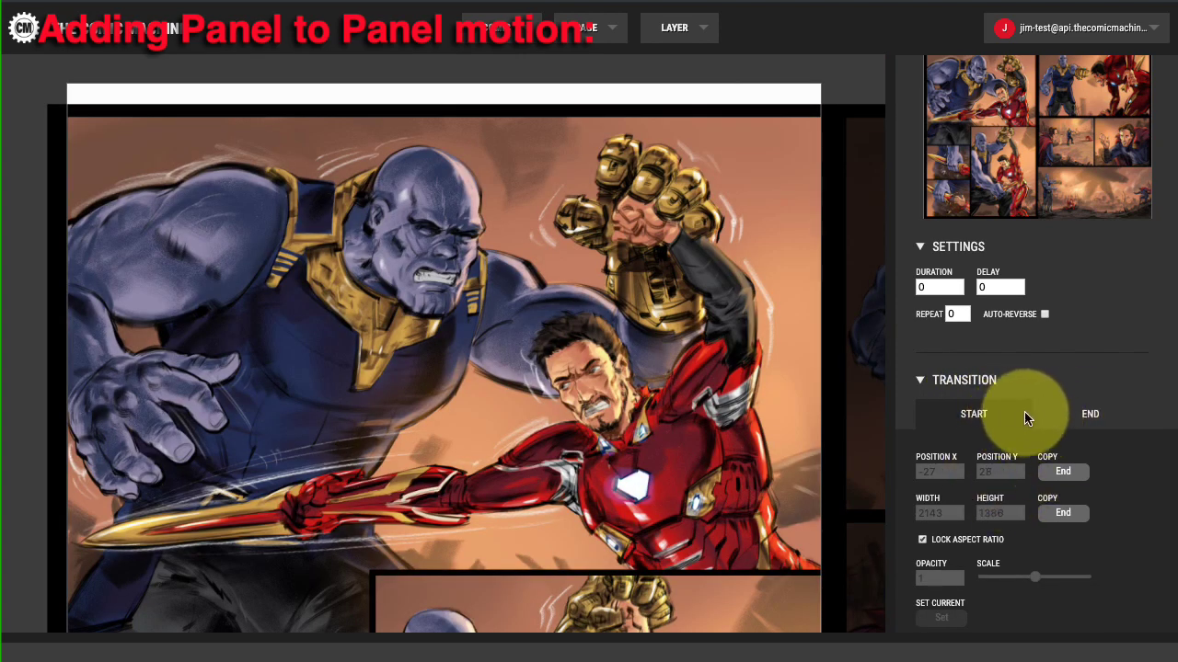
pyautogui.click(1070, 416)
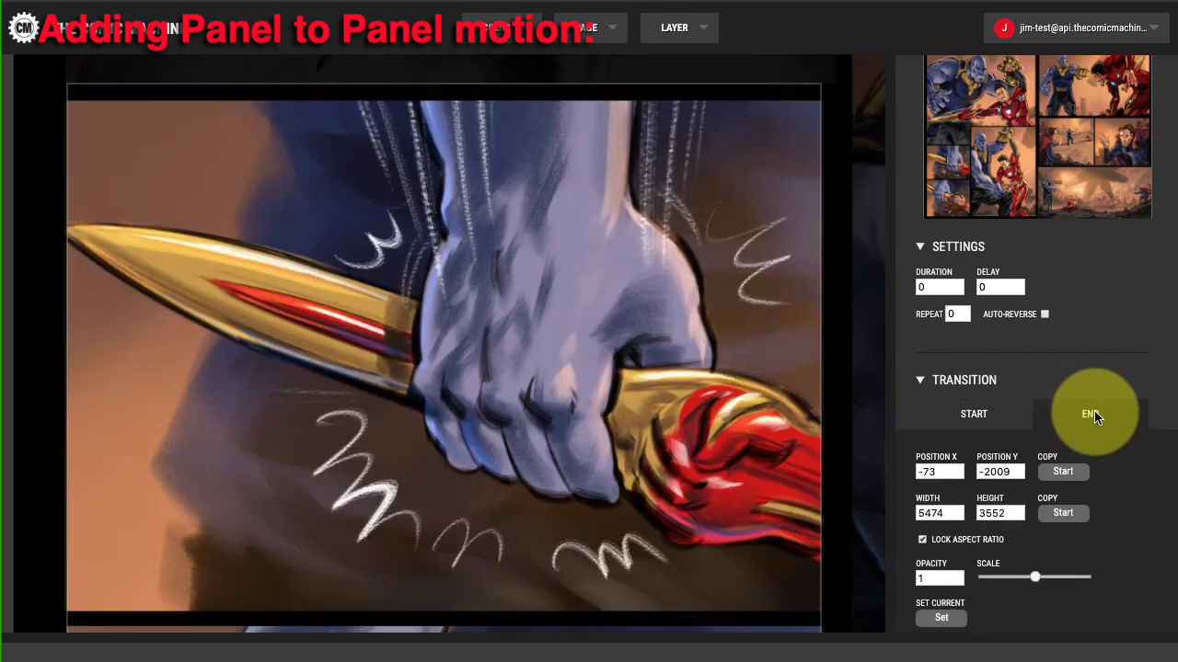
# Set the duration of the EDIT-1 transition to .5
pyautogui.scroll(-1, 997, 433)
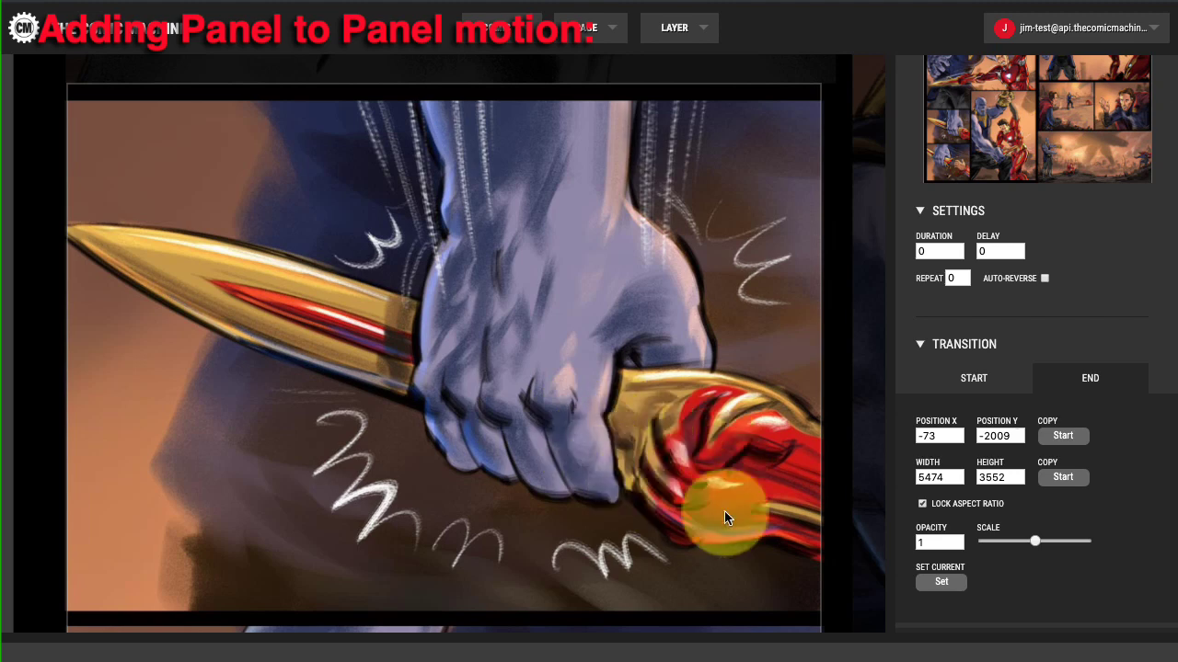
pyautogui.click(931, 253)
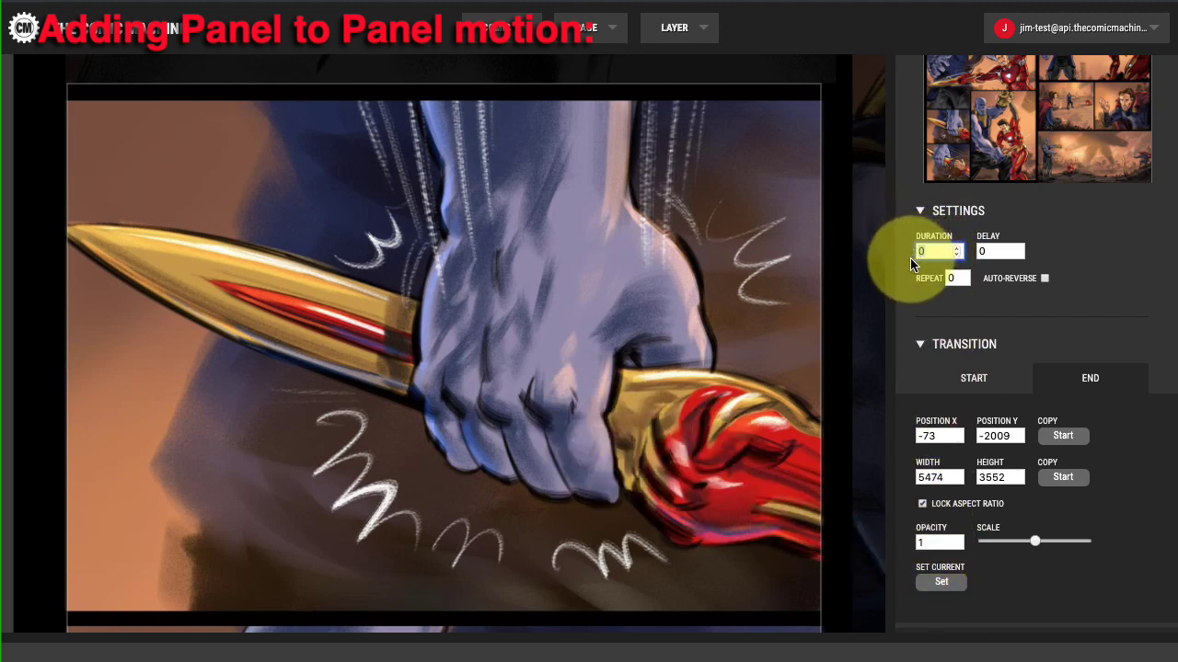
pyautogui.write('...........')
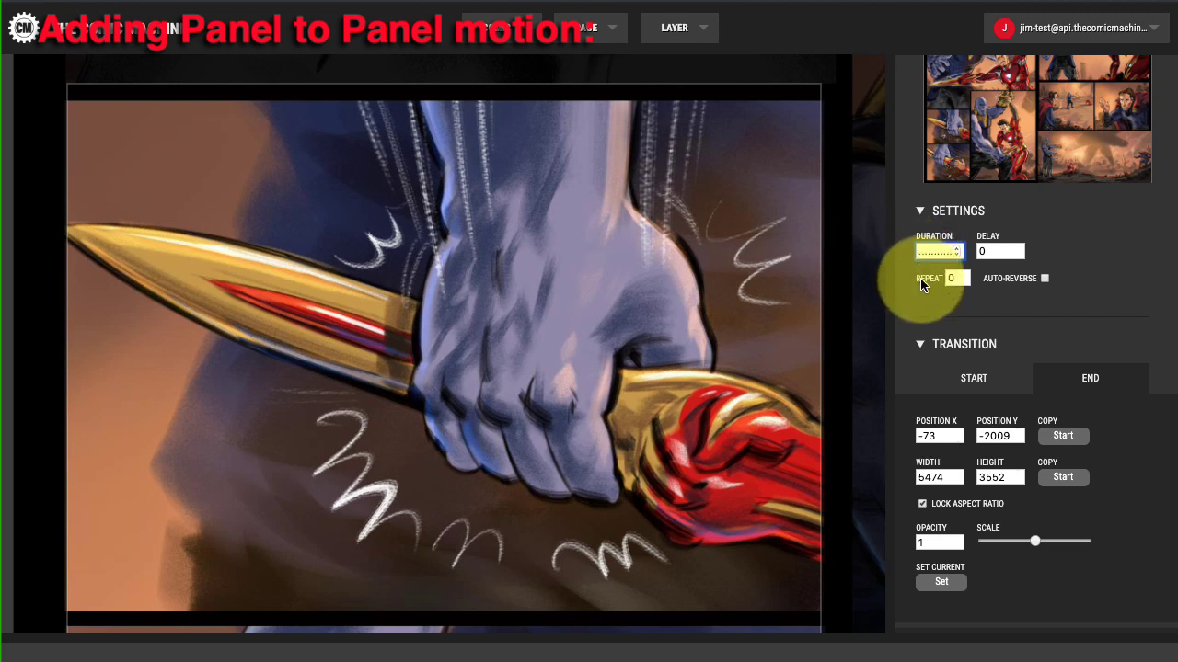
pyautogui.press('super+a')
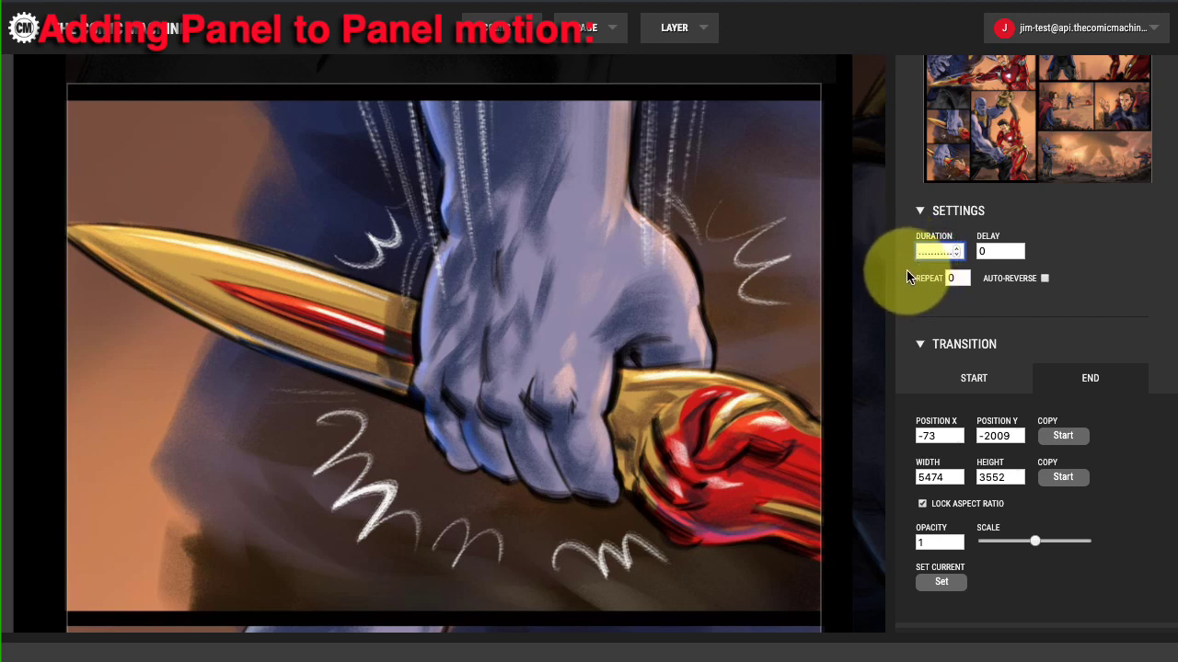
pyautogui.write('.5')
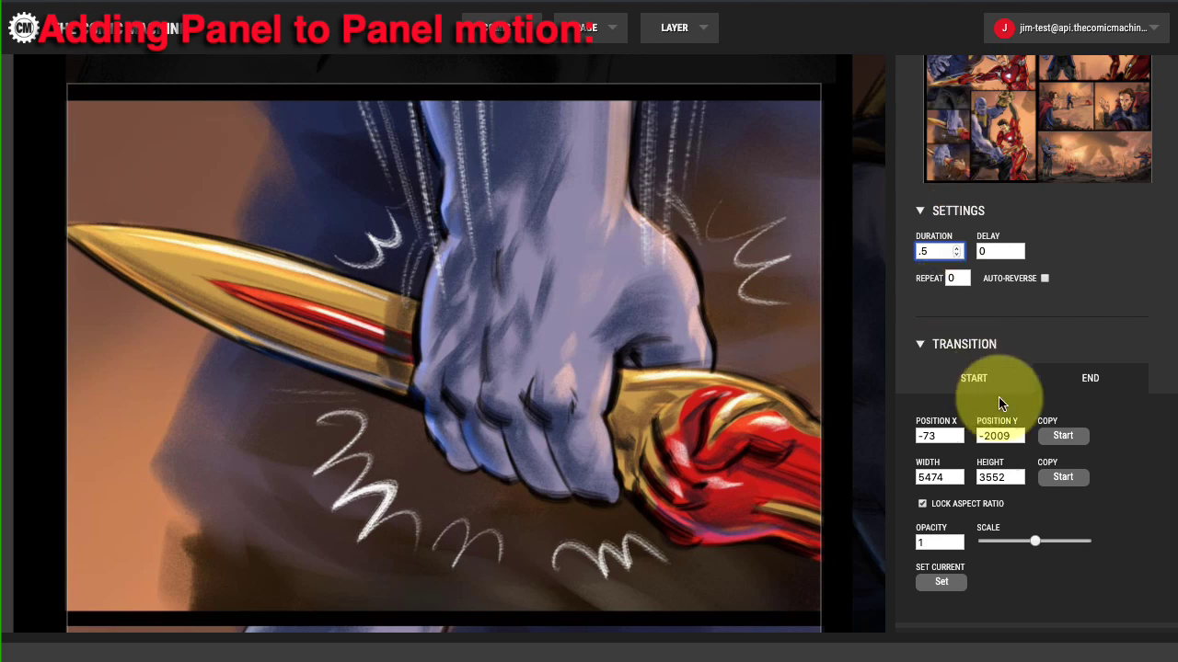
# Give EDIT-1 EaseInOut easing with a required click to proceed, and set its end state as current
pyautogui.scroll(-3, 1000, 400)
pyautogui.click(998, 476)
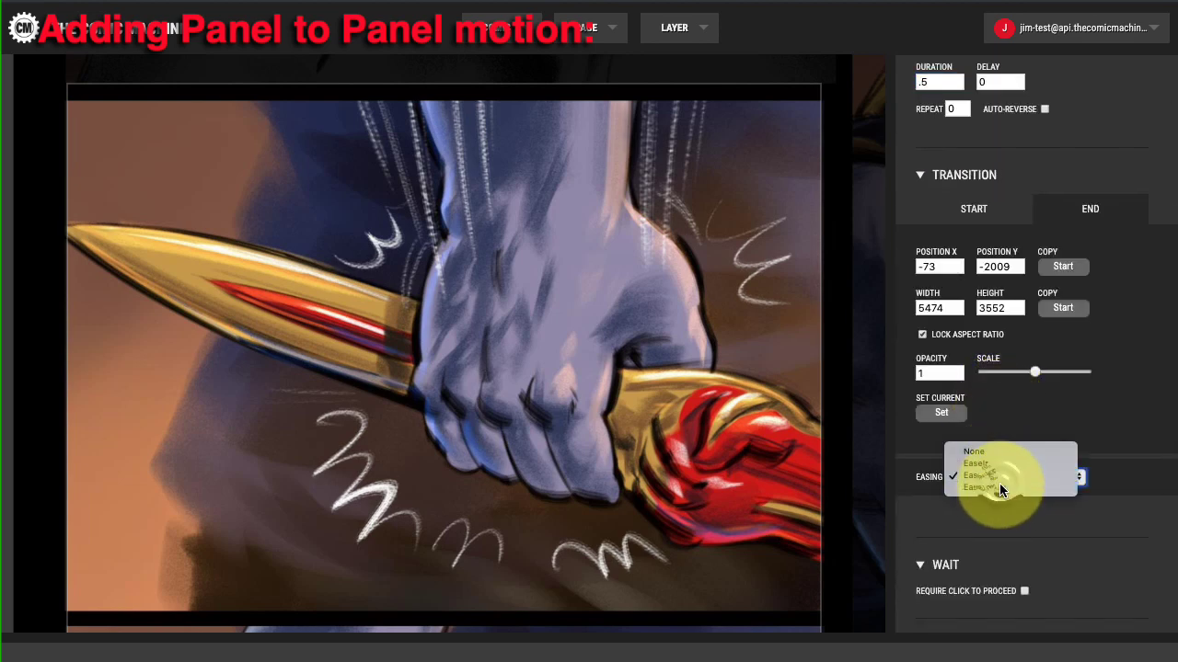
pyautogui.click(1000, 486)
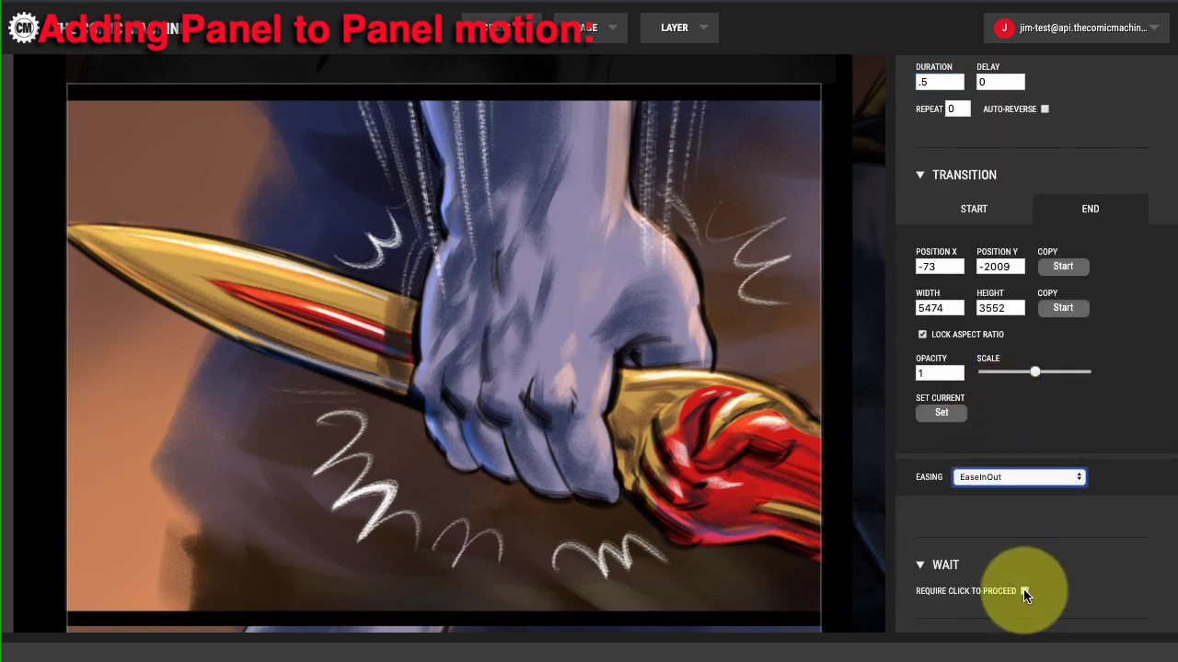
pyautogui.click(1025, 591)
pyautogui.click(950, 412)
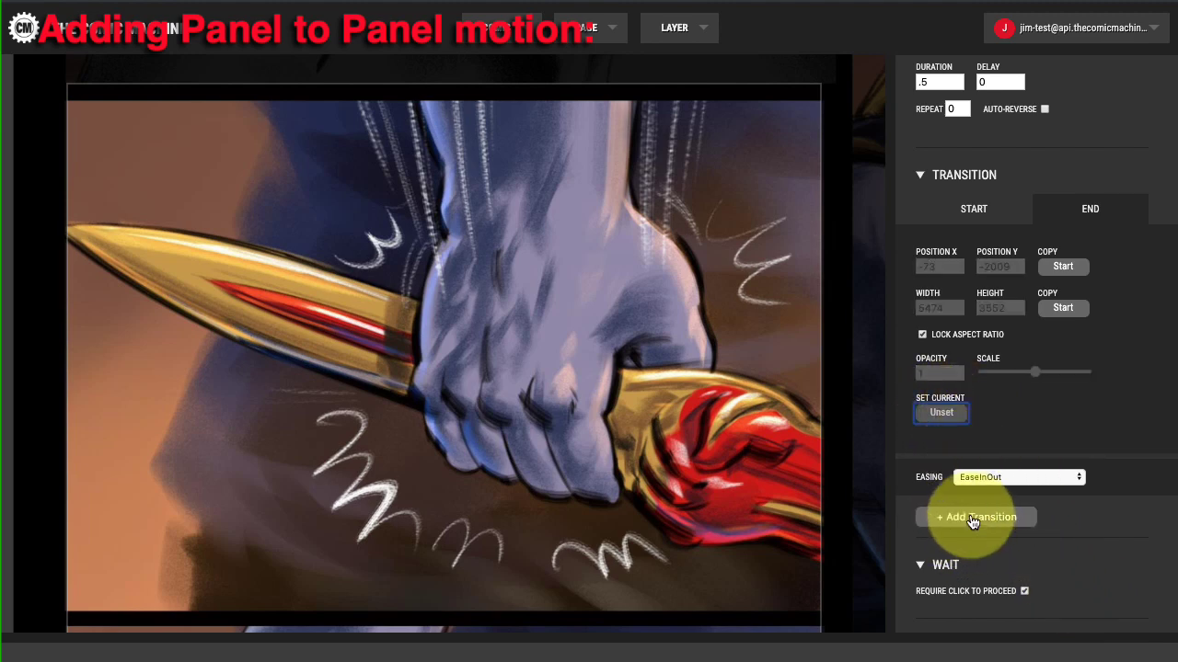
# Add a transition and move its end state to X -73, Y -2741 over the shattering knife panel
pyautogui.click(973, 519)
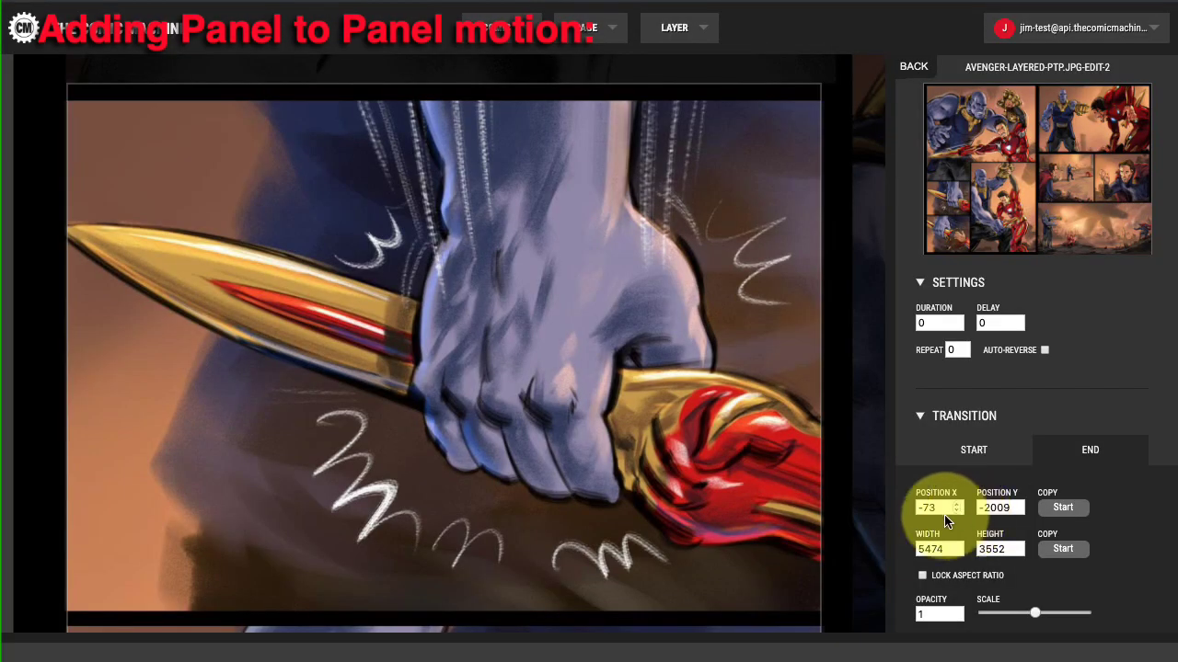
pyautogui.moveTo(730, 524); pyautogui.dragTo(737, 101)
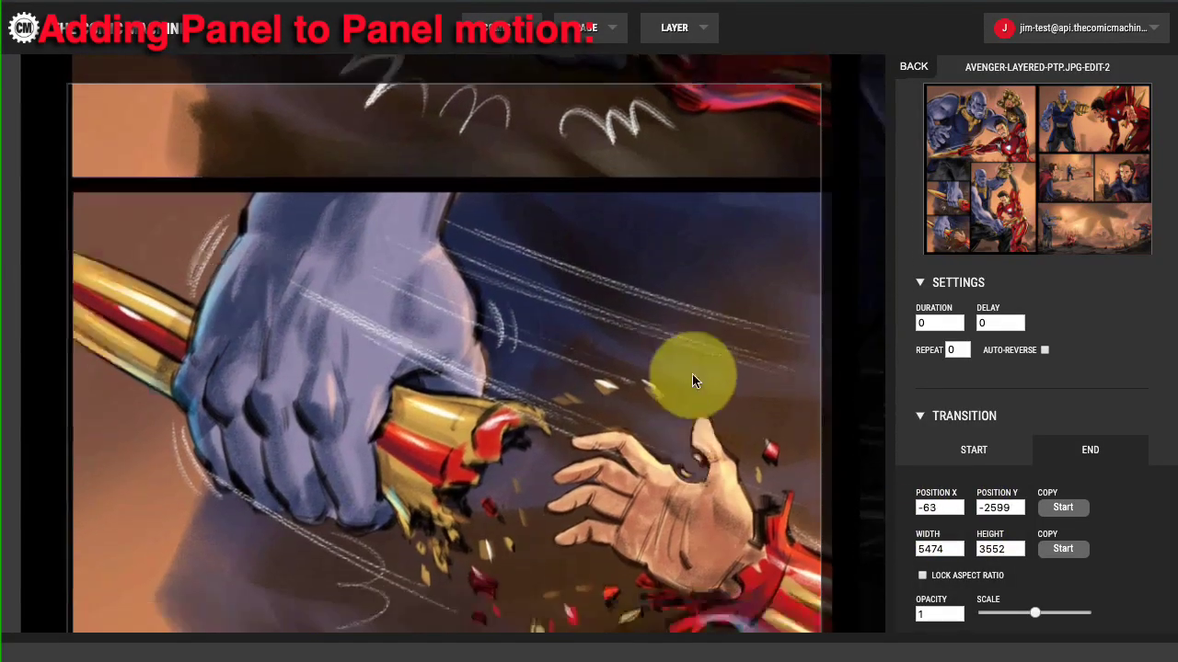
pyautogui.moveTo(692, 373); pyautogui.dragTo(693, 419)
# Set the EDIT-2 duration to .5 and set its end state as current
pyautogui.click(920, 322)
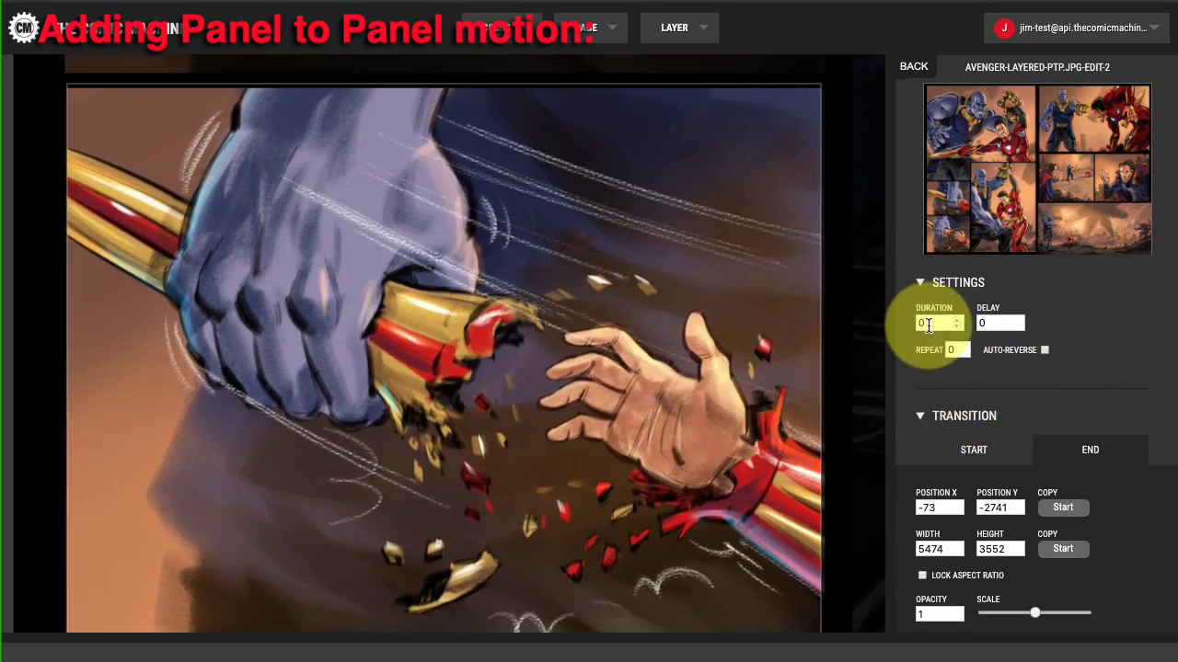
pyautogui.write('.5')
pyautogui.scroll(-3, 963, 374)
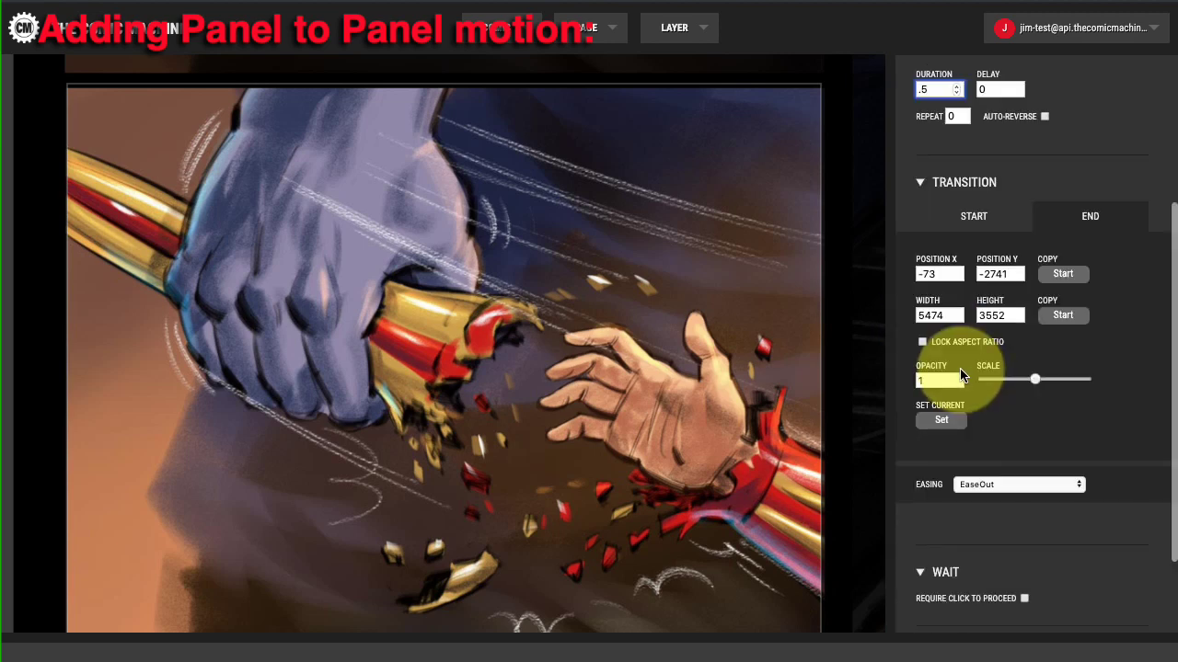
pyautogui.click(940, 421)
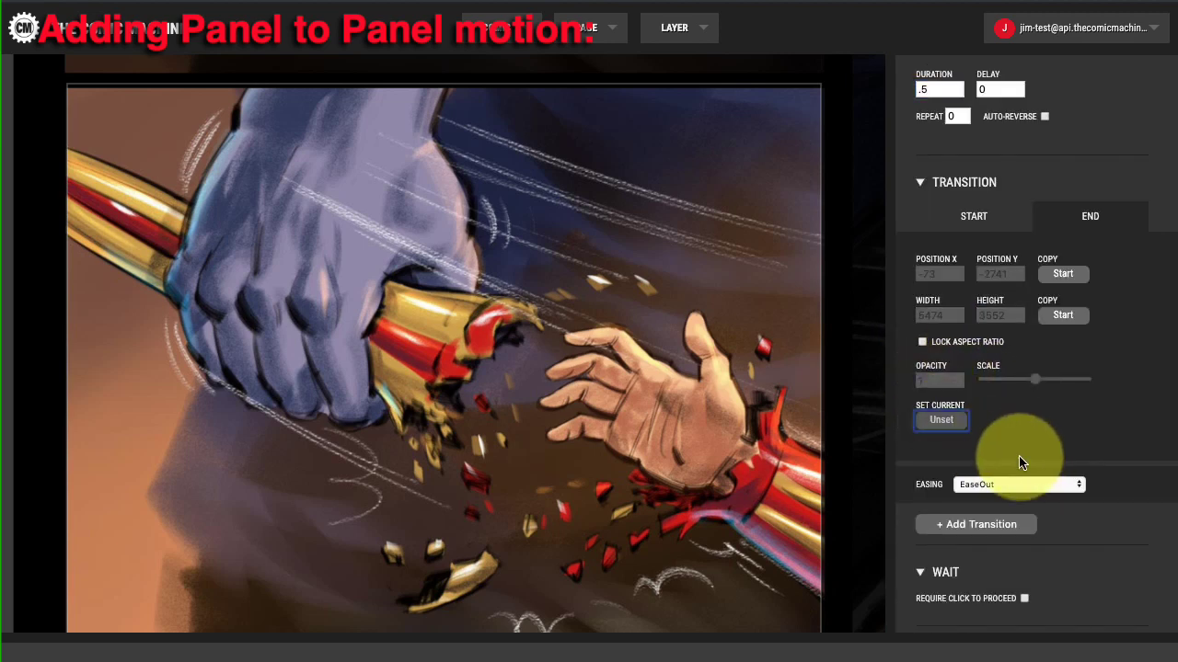
# Change the EDIT-2 easing to EaseInOut and require a click to proceed
pyautogui.click(1012, 485)
pyautogui.click(1009, 495)
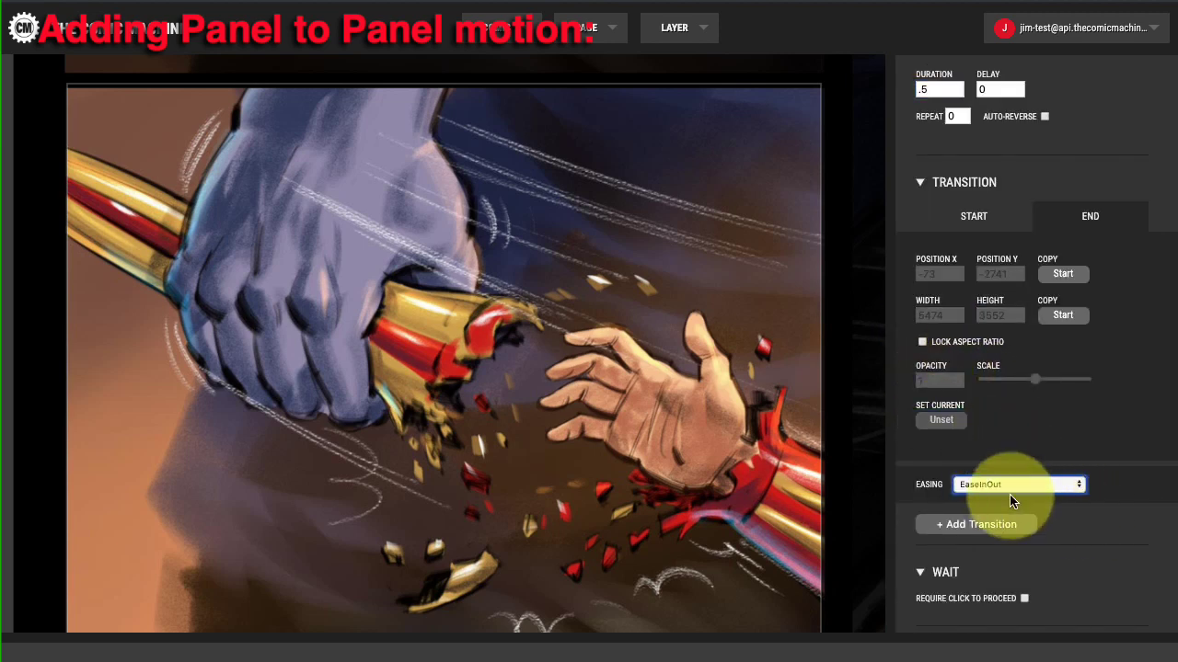
pyautogui.scroll(-1, 1068, 534)
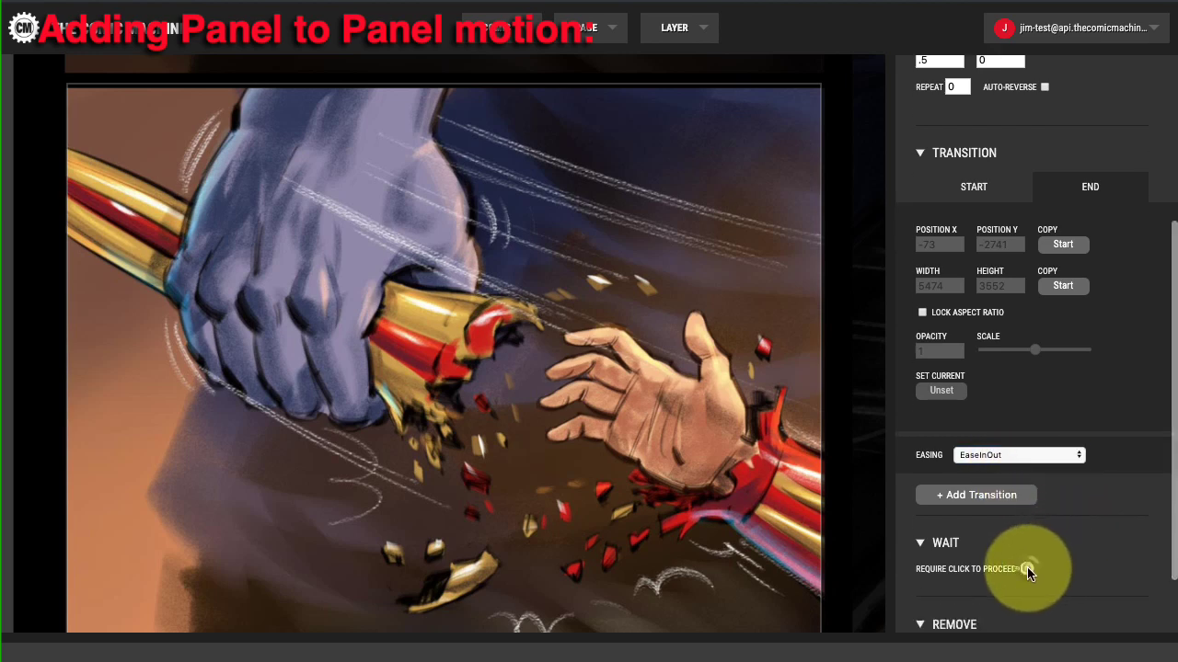
pyautogui.click(1024, 568)
pyautogui.scroll(-3, 1077, 545)
pyautogui.scroll(1, 1070, 525)
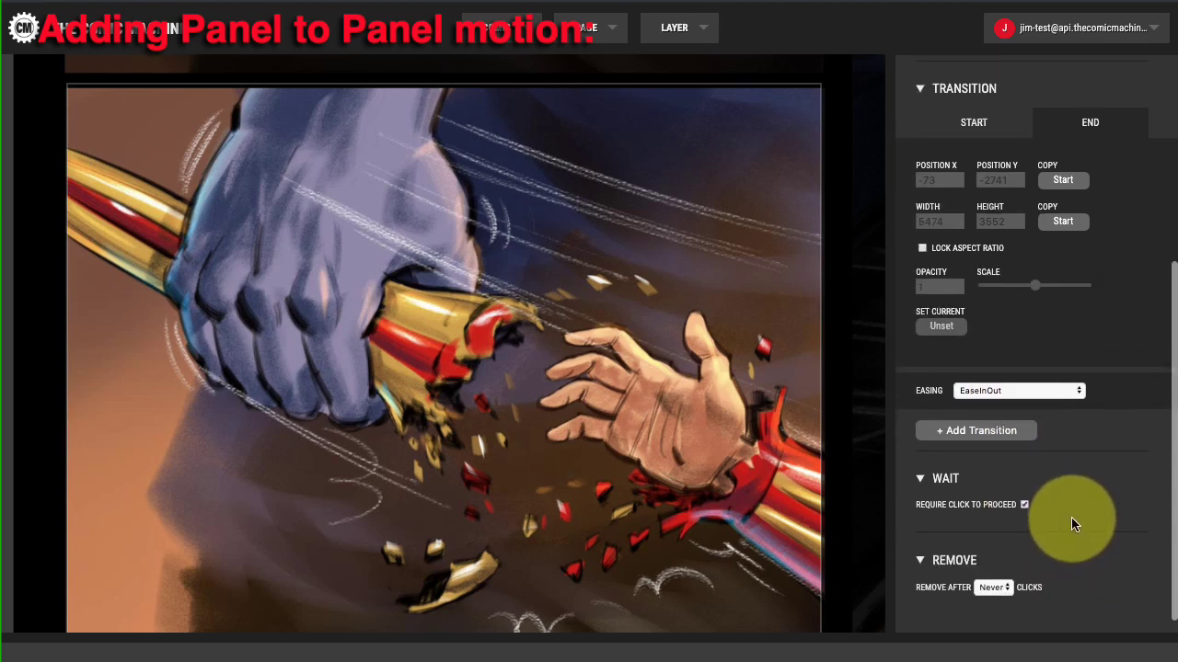
# Add a transition and move its end state toward the Thanos-stabbing-Iron-Man panel, reducing it to 4164 × 2701
pyautogui.click(1000, 437)
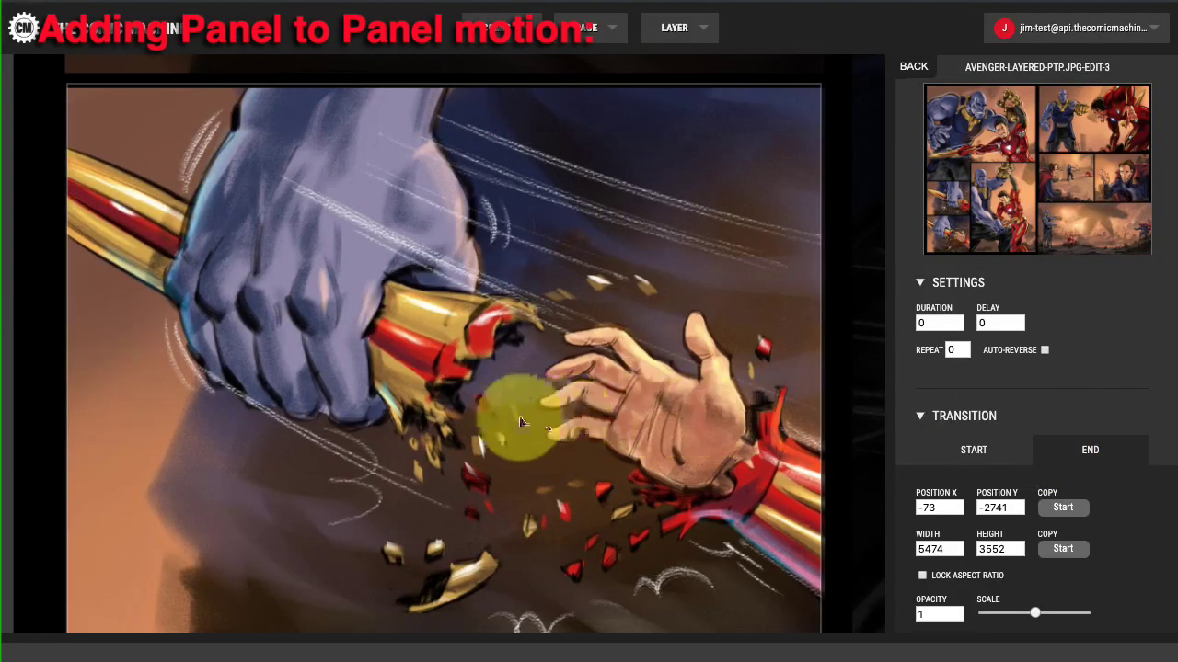
pyautogui.moveTo(518, 419); pyautogui.dragTo(250, 411)
pyautogui.moveTo(601, 415); pyautogui.dragTo(339, 425)
pyautogui.moveTo(706, 436); pyautogui.dragTo(529, 456)
pyautogui.moveTo(1031, 618); pyautogui.dragTo(999, 612)
pyautogui.moveTo(606, 342); pyautogui.dragTo(438, 497)
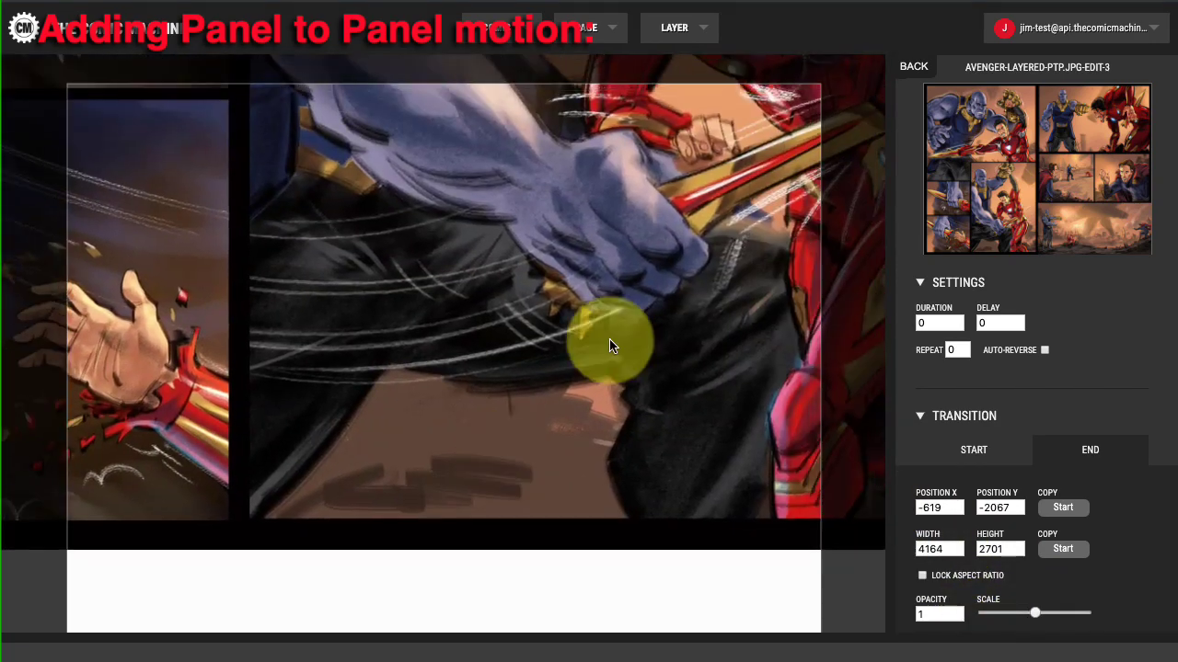
# Shrink the EDIT-3 end state to 1924 × 1248 and position it at X -52, Y -566 around the stabbing panel
pyautogui.moveTo(747, 241); pyautogui.dragTo(571, 397)
pyautogui.moveTo(1019, 602)
pyautogui.mouseDown()
pyautogui.moveTo(1012, 615)
pyautogui.moveTo(1029, 609)
pyautogui.mouseUp()
pyautogui.moveTo(626, 236); pyautogui.dragTo(656, 392)
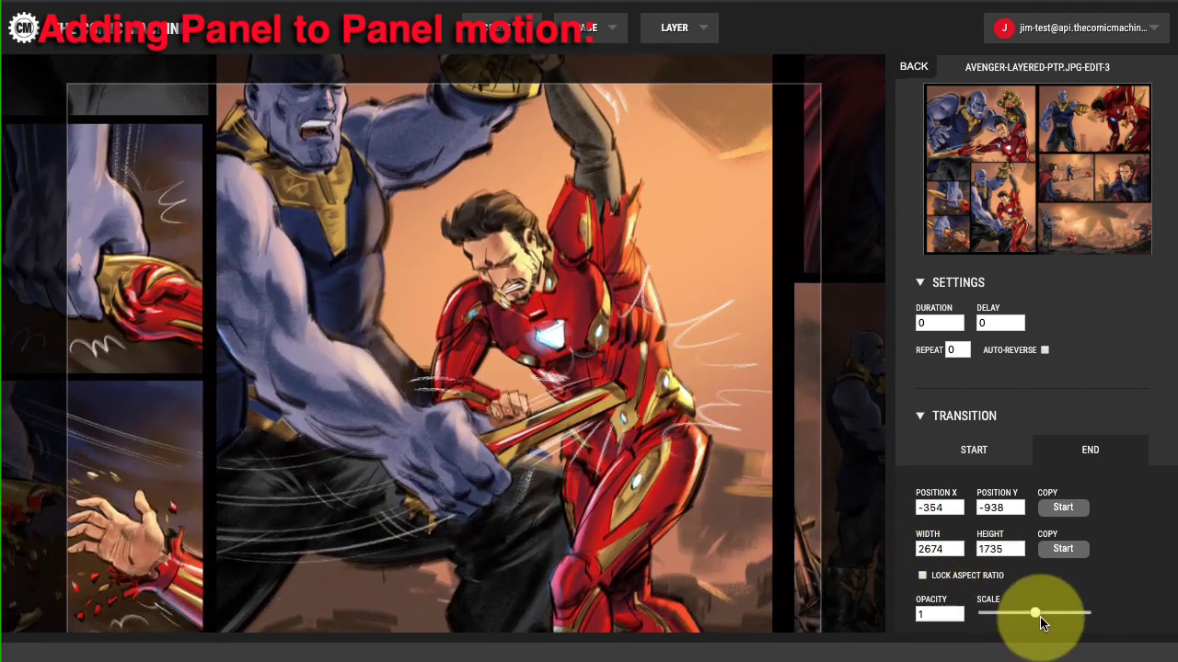
pyautogui.moveTo(1037, 614)
pyautogui.mouseDown()
pyautogui.moveTo(1019, 615)
pyautogui.moveTo(1034, 612)
pyautogui.mouseUp()
pyautogui.moveTo(679, 418); pyautogui.dragTo(659, 326)
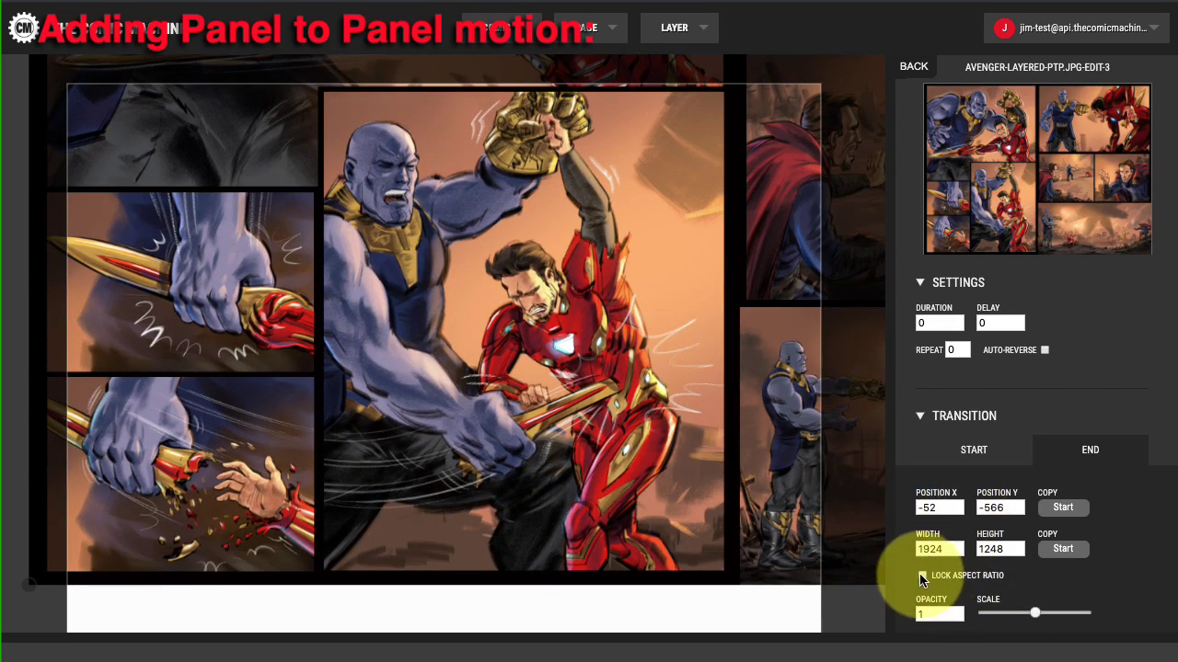
# Lock the EDIT-3 aspect ratio and enlarge the end state to 2274 × 1475 at X -241, Y -687
pyautogui.moveTo(698, 502); pyautogui.dragTo(702, 513)
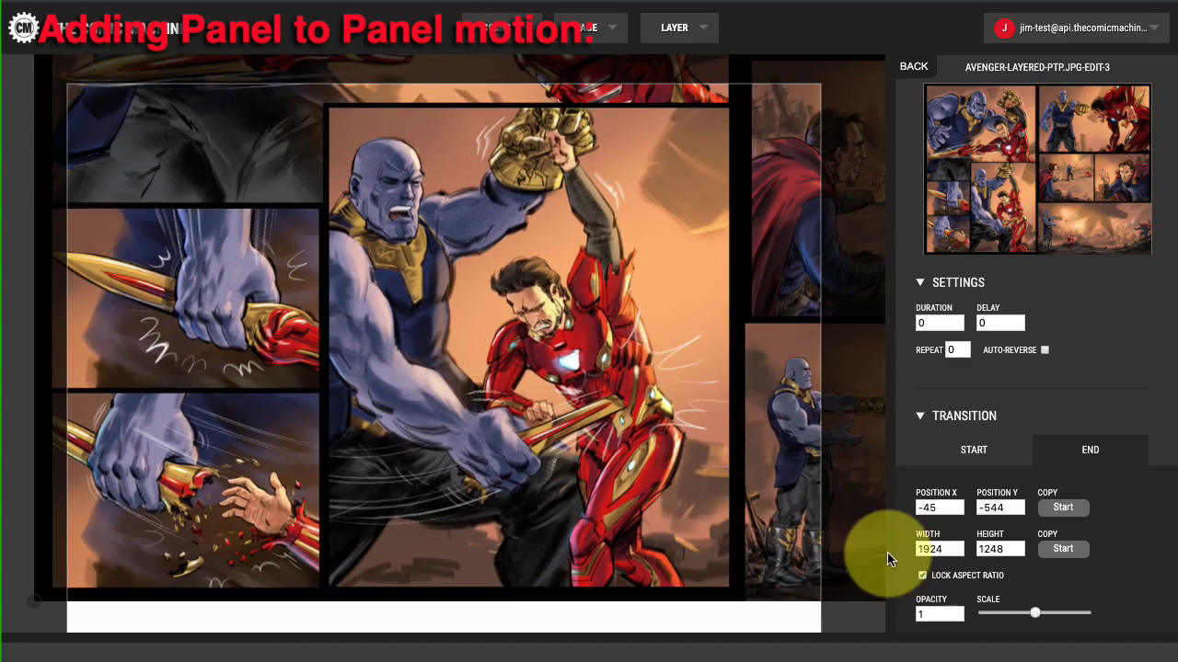
pyautogui.moveTo(1034, 612); pyautogui.dragTo(1038, 612)
pyautogui.moveTo(802, 518); pyautogui.dragTo(638, 426)
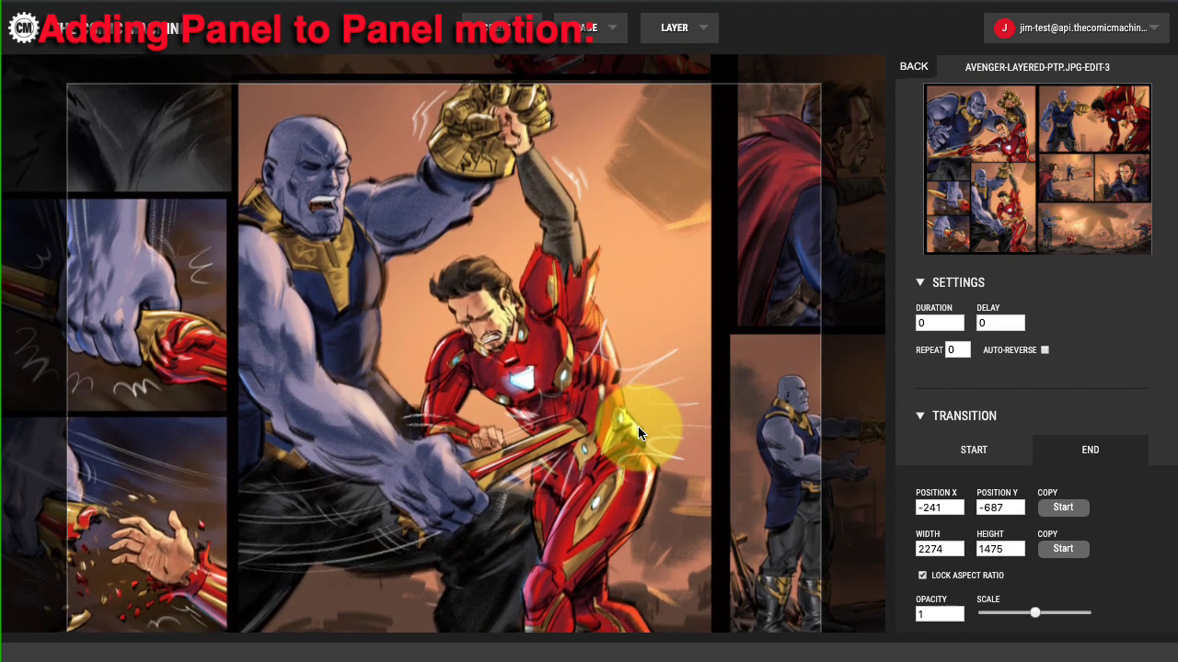
pyautogui.scroll(-1, 873, 488)
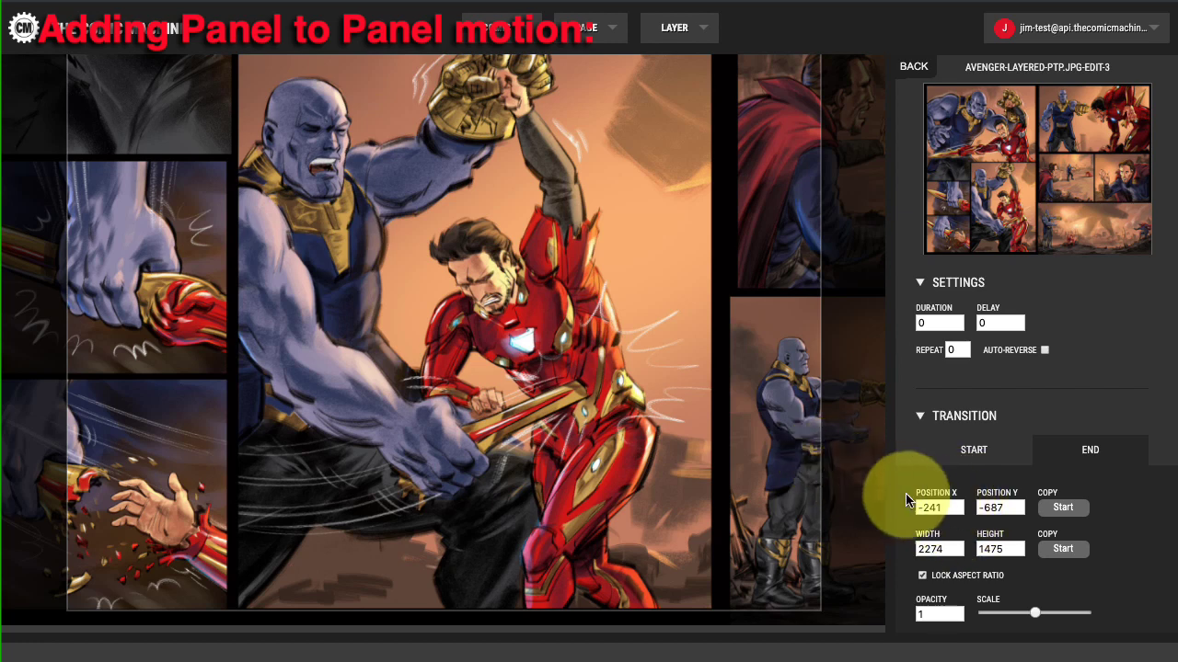
pyautogui.click(921, 577)
# Frame the EDIT-4 end state at 2134 × 1384, X -1072, Y 93, and the Doctor Strange panel at 4169 × 2696, X -2102, Y -1101
pyautogui.click(1061, 549)
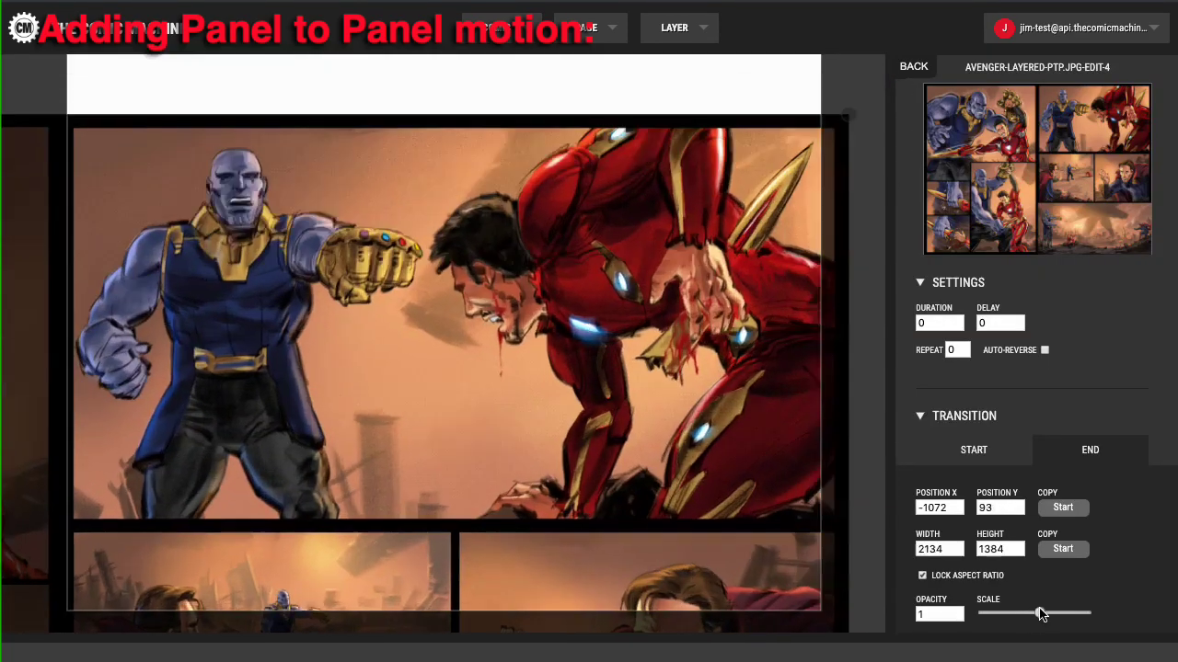
pyautogui.click(957, 549)
pyautogui.scroll(-5, 1030, 414)
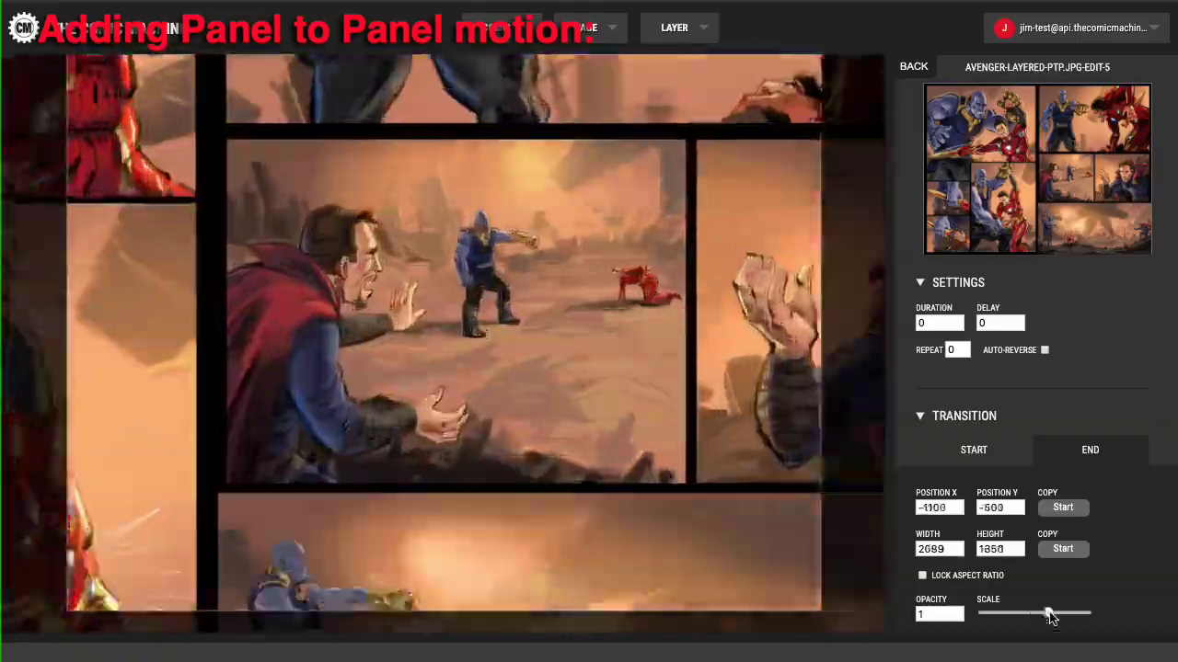
pyautogui.scroll(-5, 978, 415)
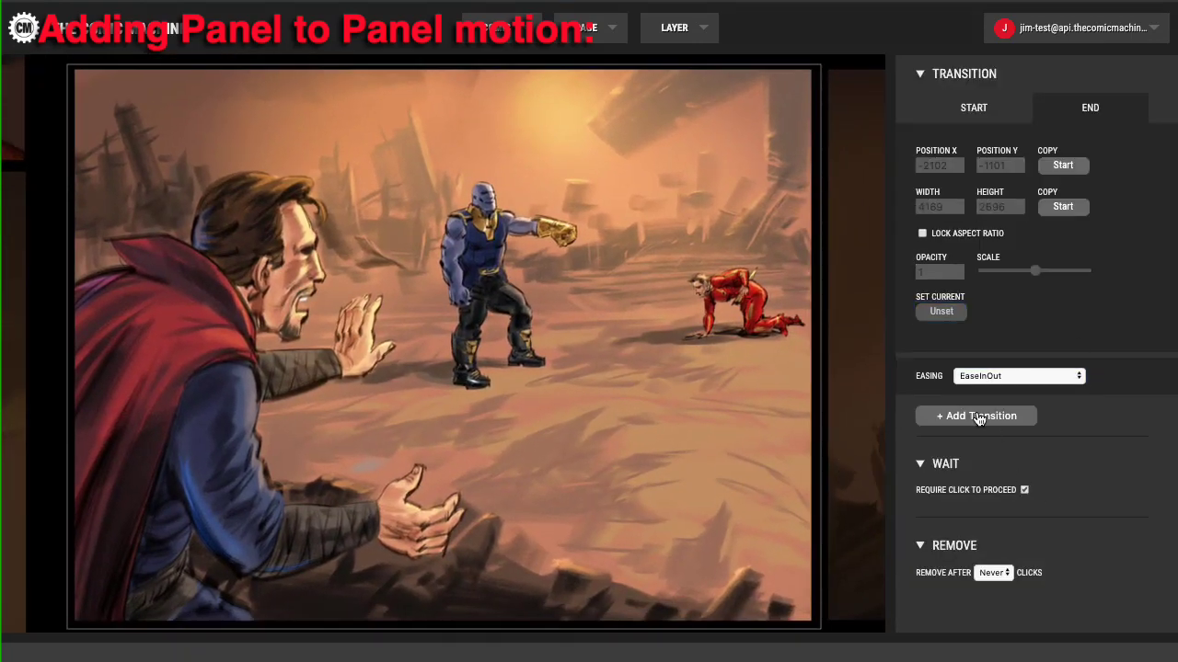
# Add further transitions and reduce the EDIT-7 end state to 3917 × 2535 at X -2892, Y -1766 with the aspect ratio locked
pyautogui.click(978, 415)
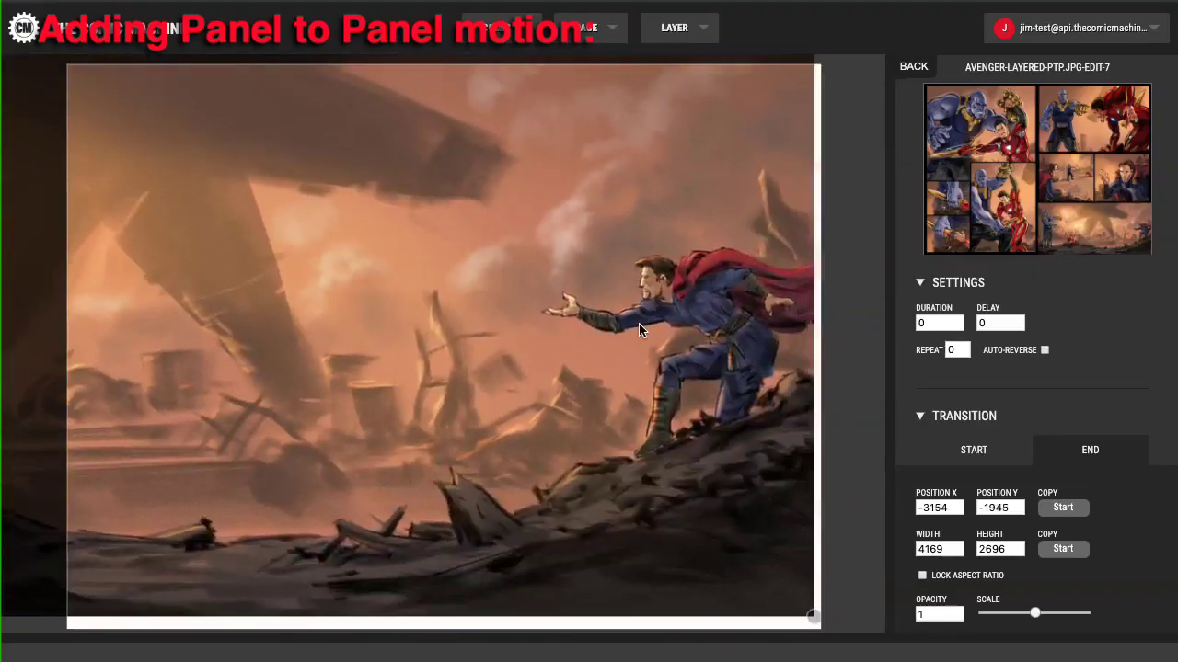
pyautogui.moveTo(1035, 613); pyautogui.dragTo(1025, 614)
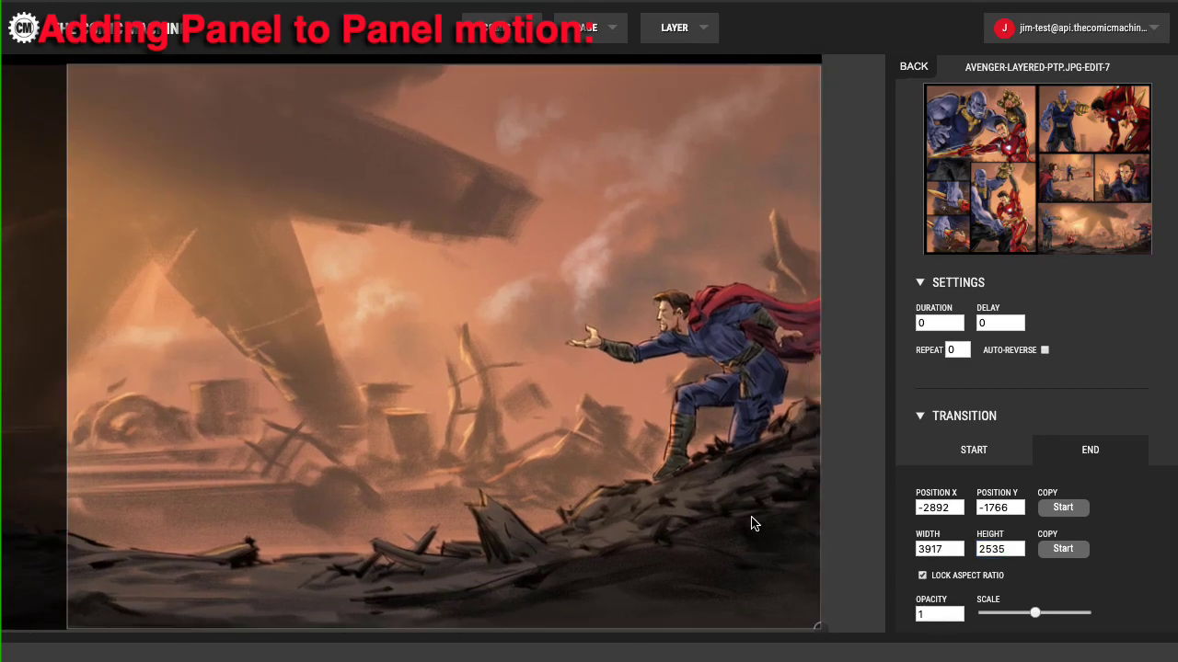
pyautogui.click(961, 512)
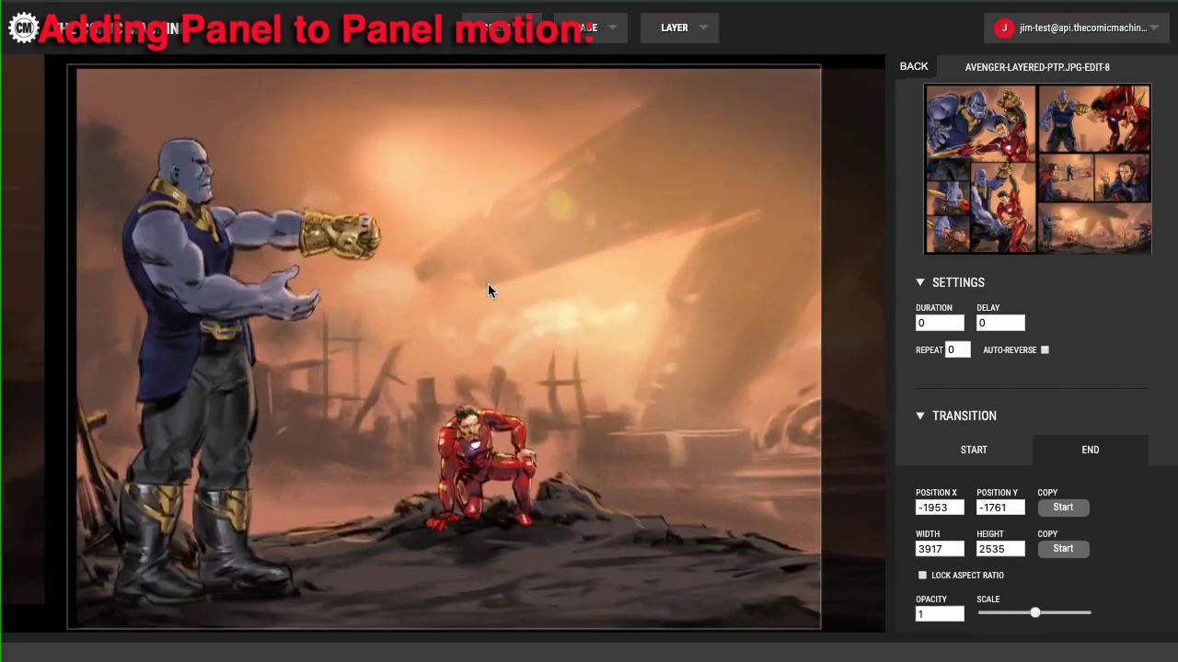
# Position the EDIT-8 end state at X -1965, Y -1766, with a duration of 2, and set it as current
pyautogui.moveTo(487, 283); pyautogui.dragTo(483, 279)
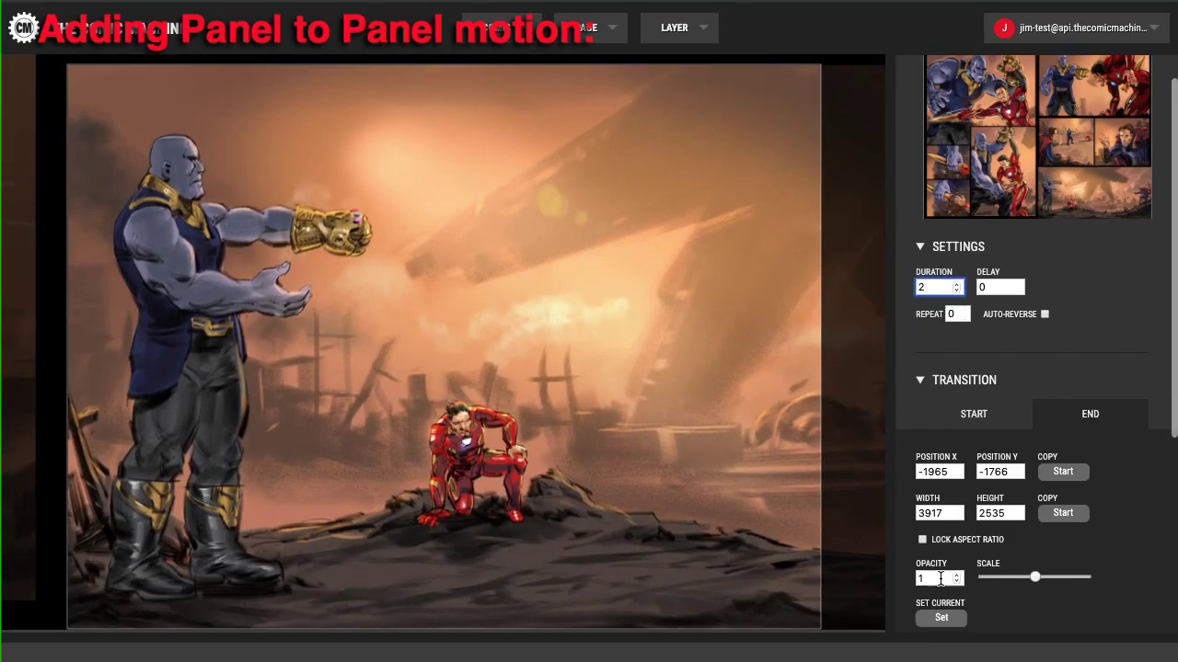
pyautogui.scroll(-3, 975, 566)
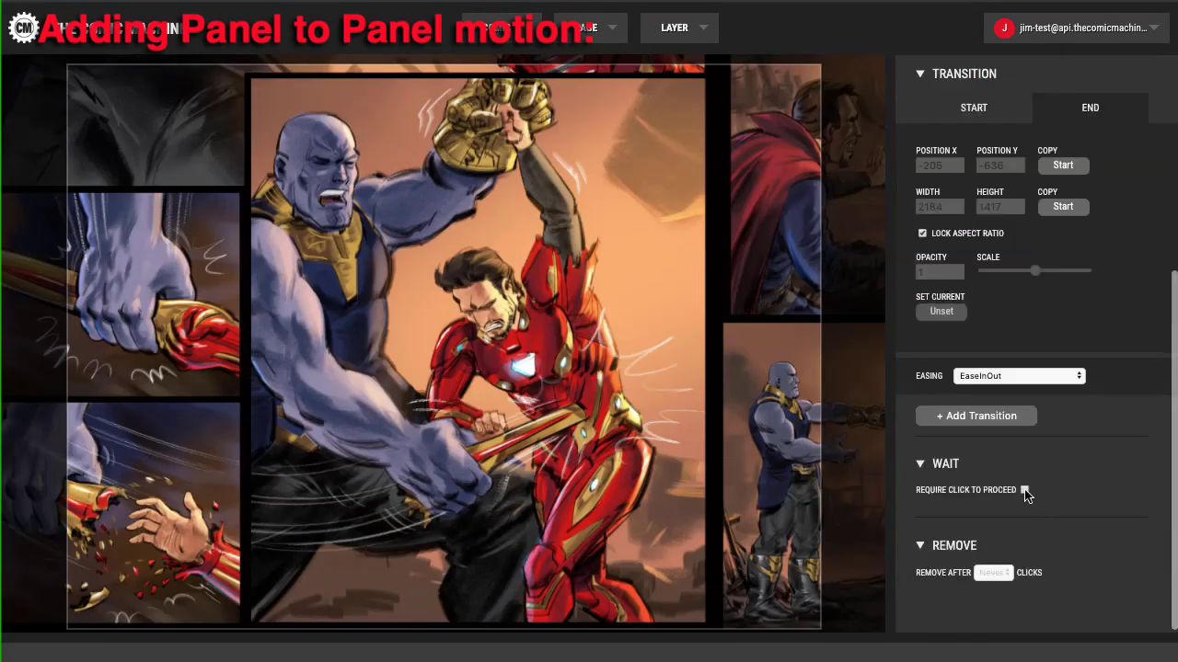
pyautogui.click(867, 578)
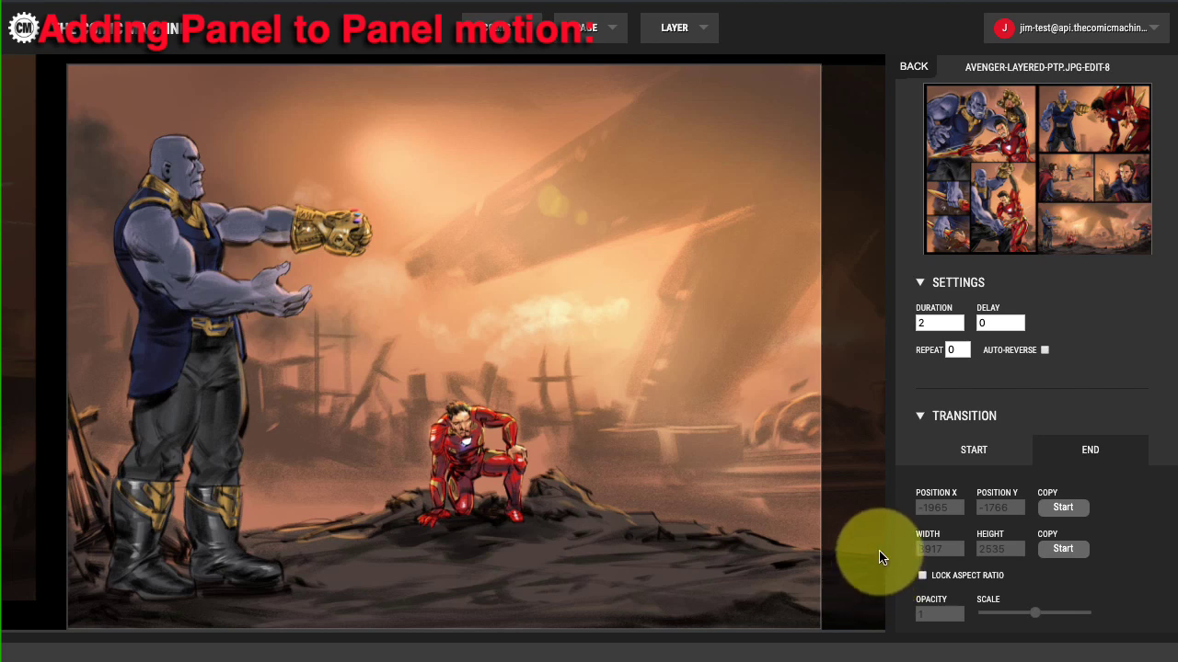
# Preview the comic, advance through its panel-to-panel transitions to the final panel, and close the preview
pyautogui.click(912, 69)
pyautogui.scroll(-1, 1013, 414)
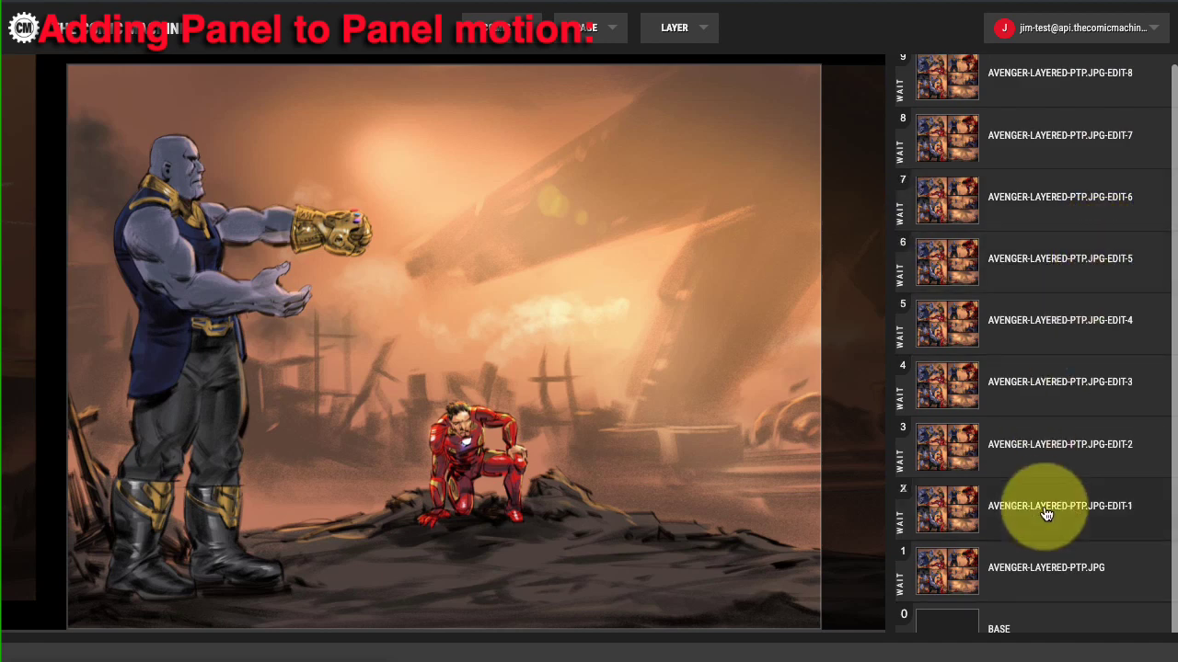
pyautogui.scroll(-1, 865, 424)
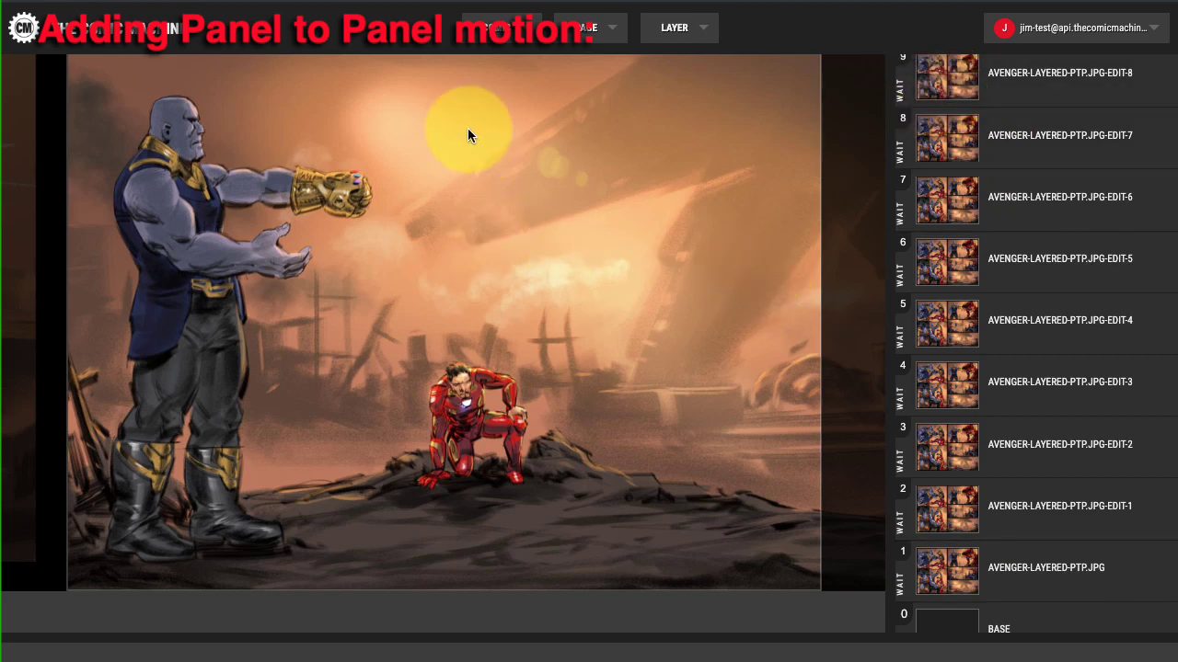
pyautogui.click(512, 35)
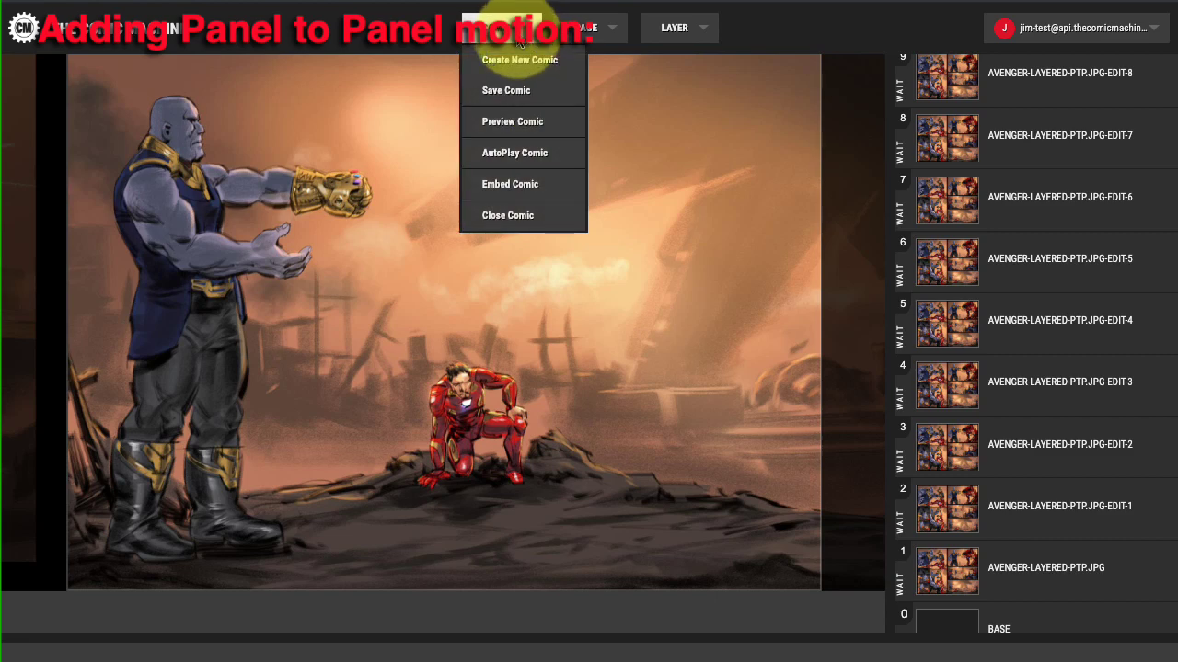
pyautogui.click(530, 126)
pyautogui.click(955, 353)
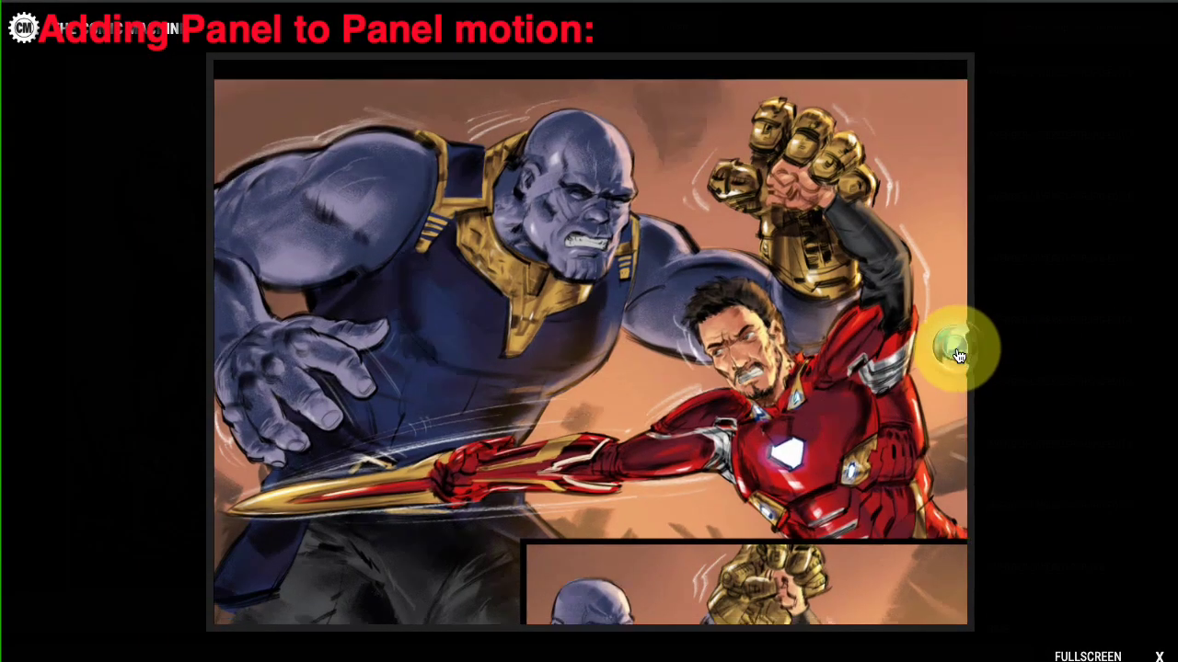
pyautogui.click(958, 355)
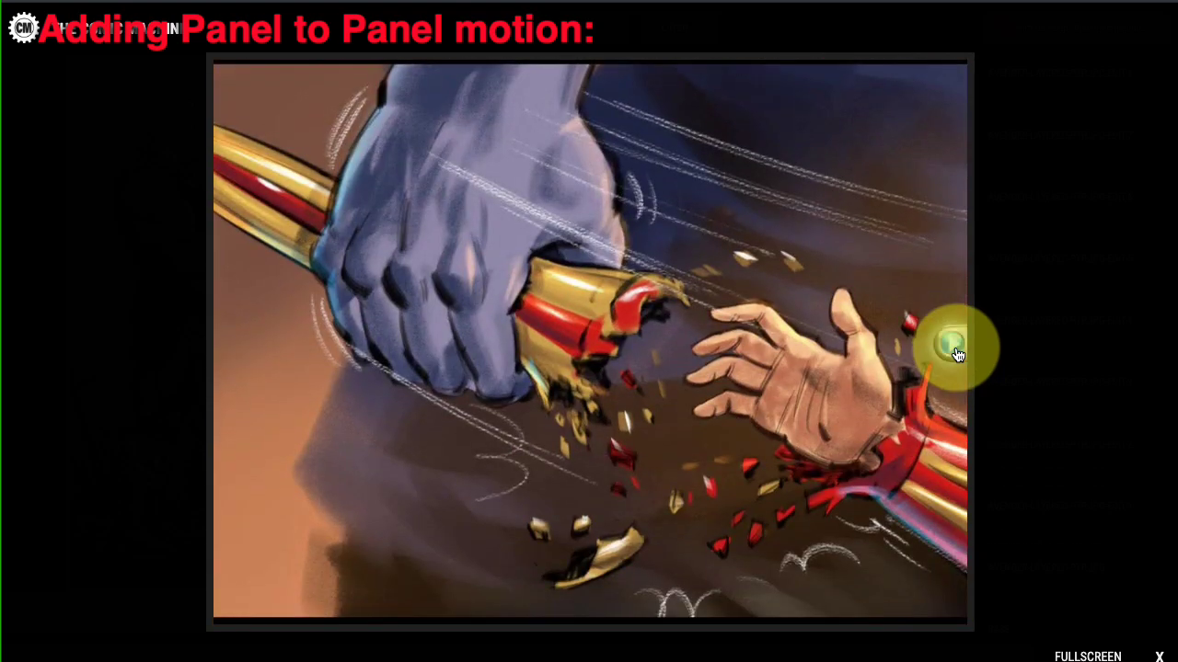
pyautogui.click(958, 355)
pyautogui.click(953, 348)
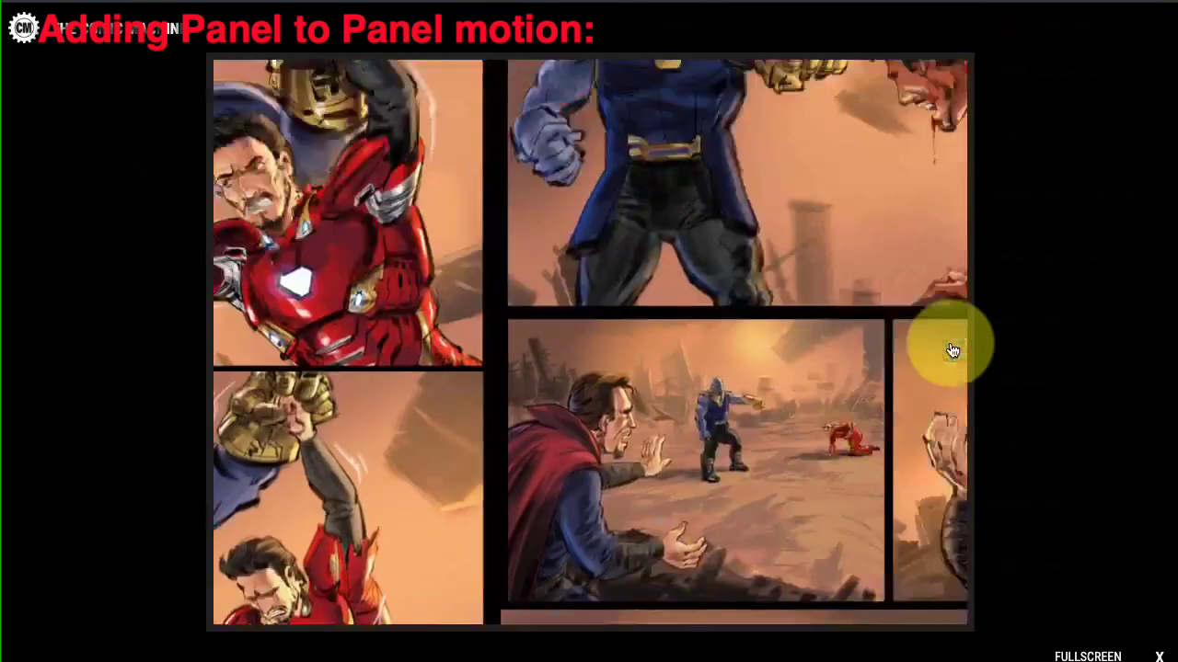
pyautogui.click(959, 346)
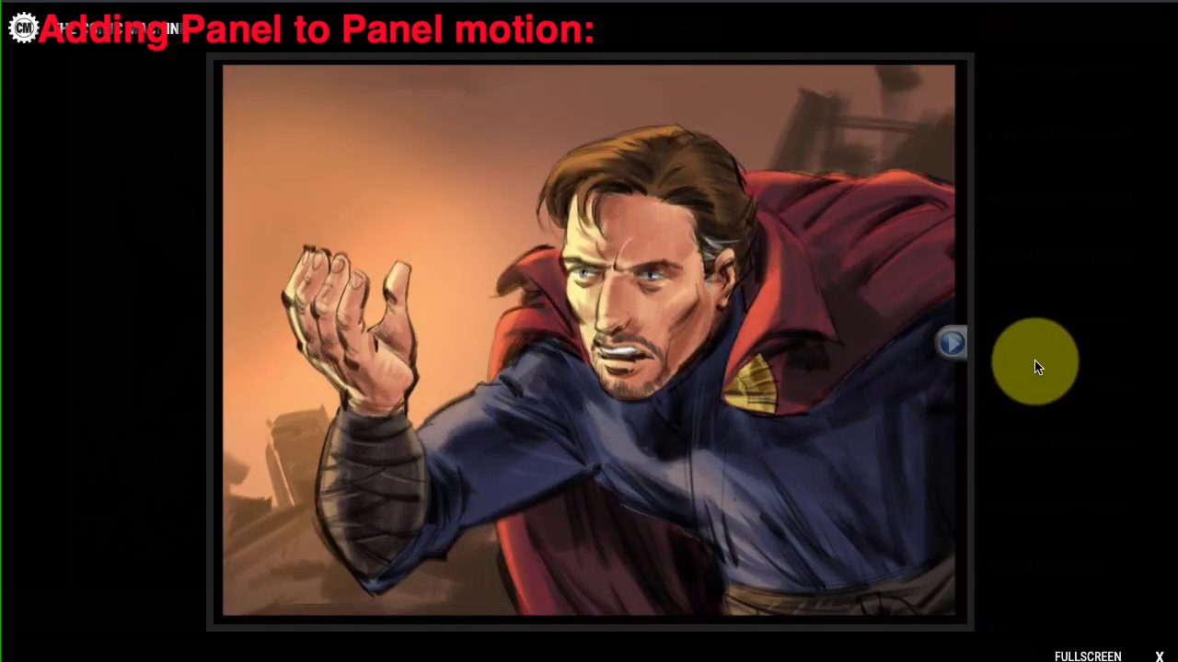
pyautogui.click(955, 342)
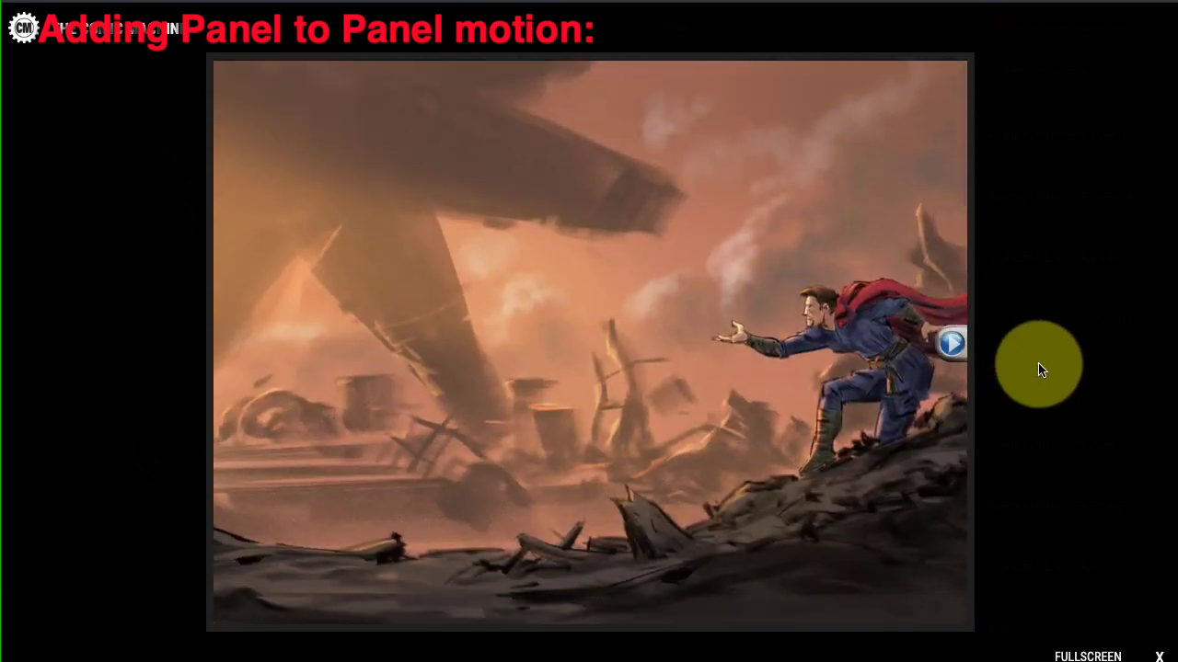
pyautogui.click(955, 348)
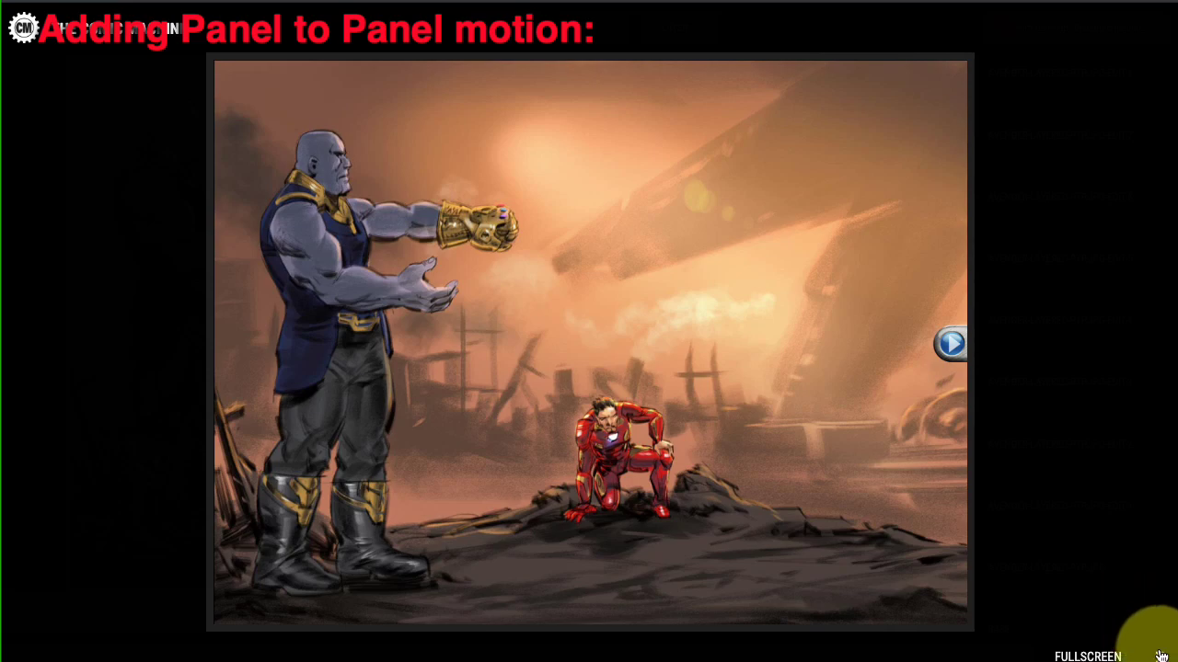
pyautogui.click(1160, 656)
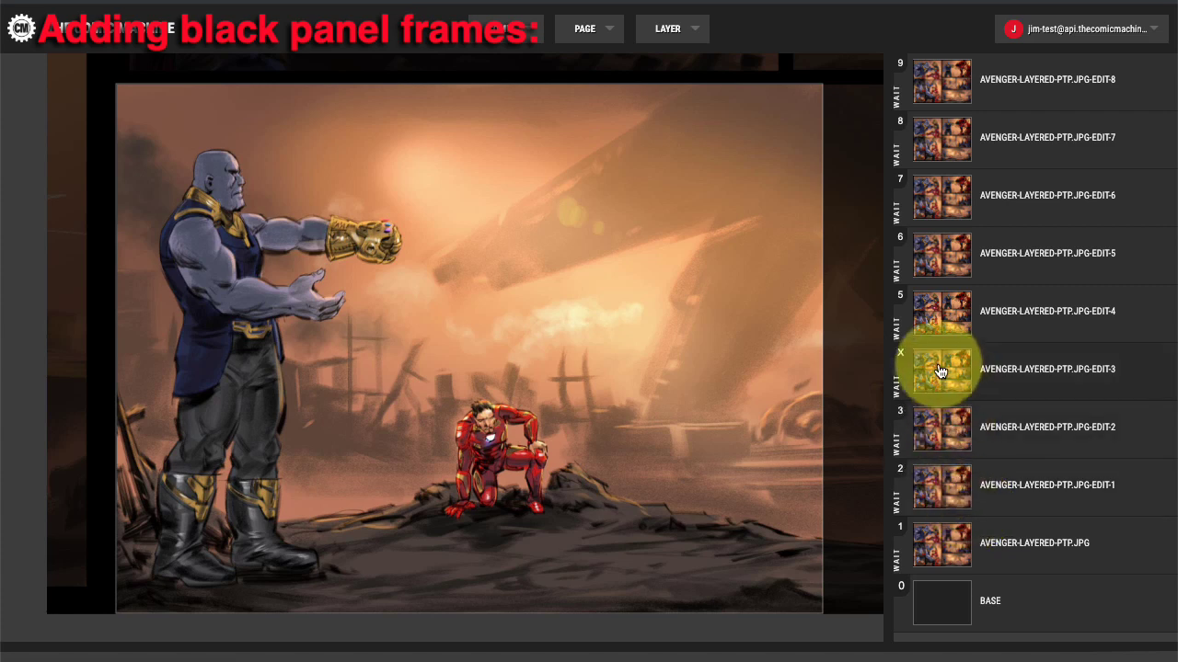
# Open the first AVENGER-LAYERED-PTP.JPG layer and show the end state of its transition
pyautogui.click(938, 373)
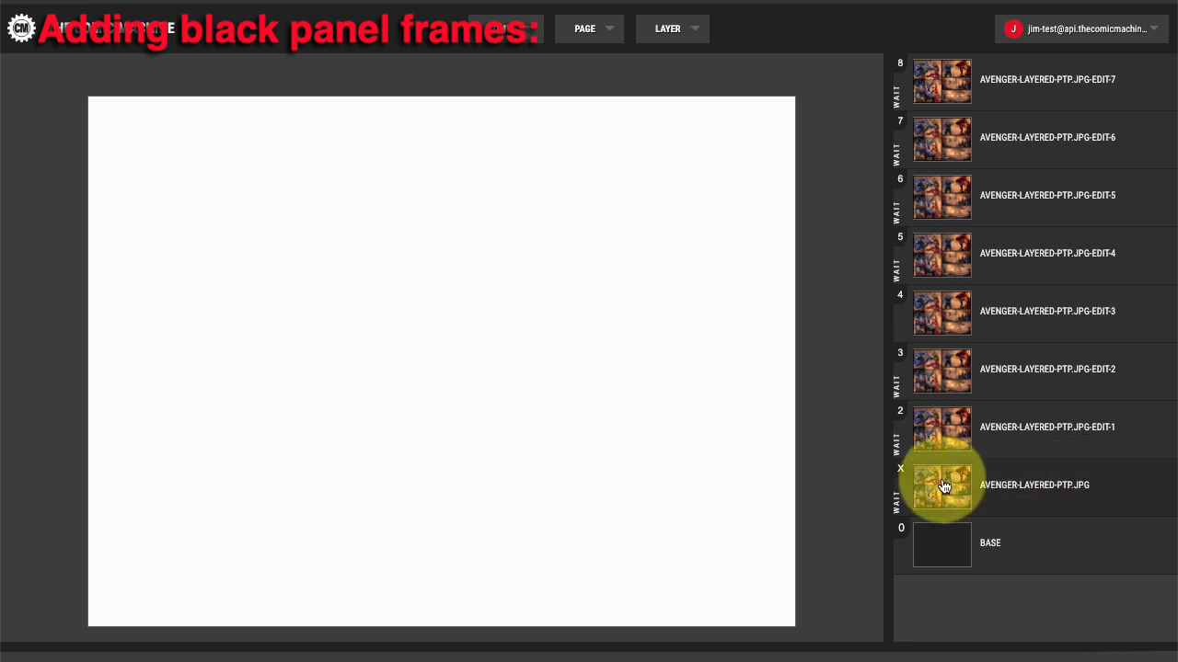
pyautogui.click(943, 487)
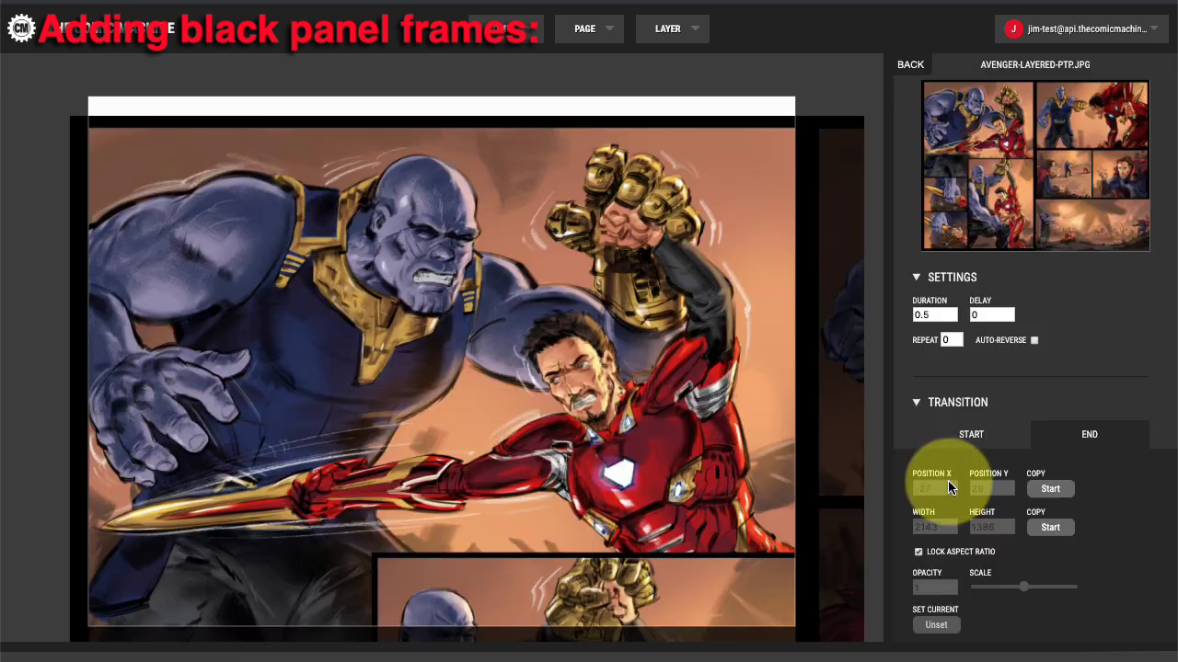
pyautogui.click(1042, 434)
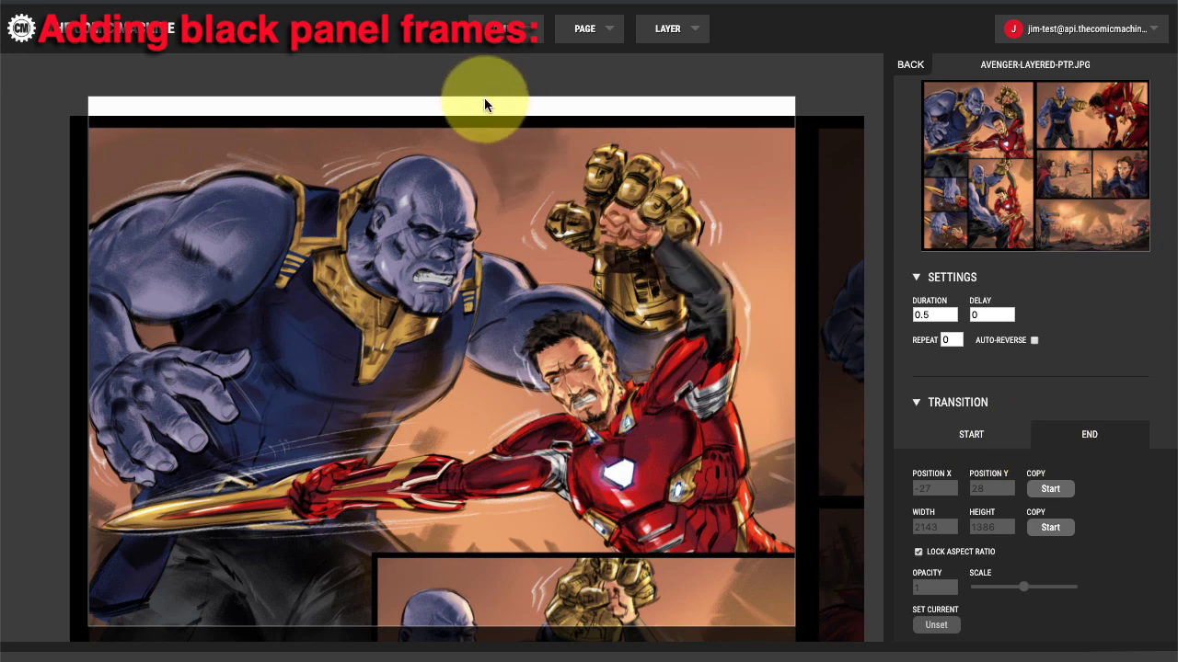
pyautogui.moveTo(505, 600)
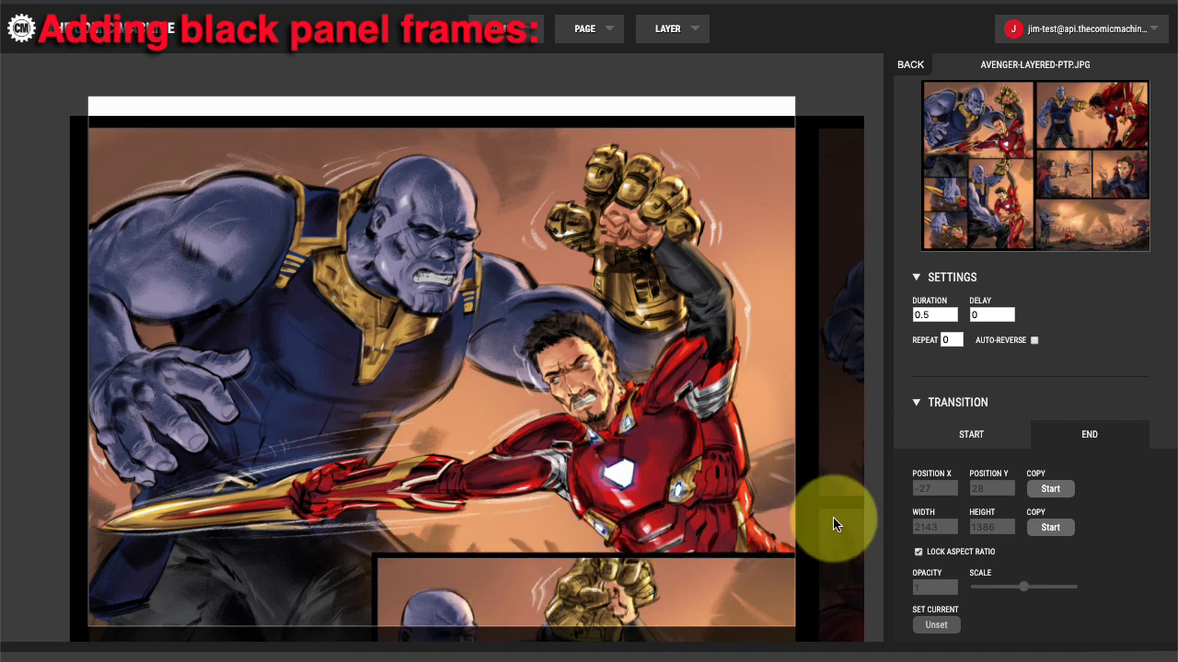
pyautogui.scroll(-1, 838, 495)
pyautogui.scroll(1, 839, 492)
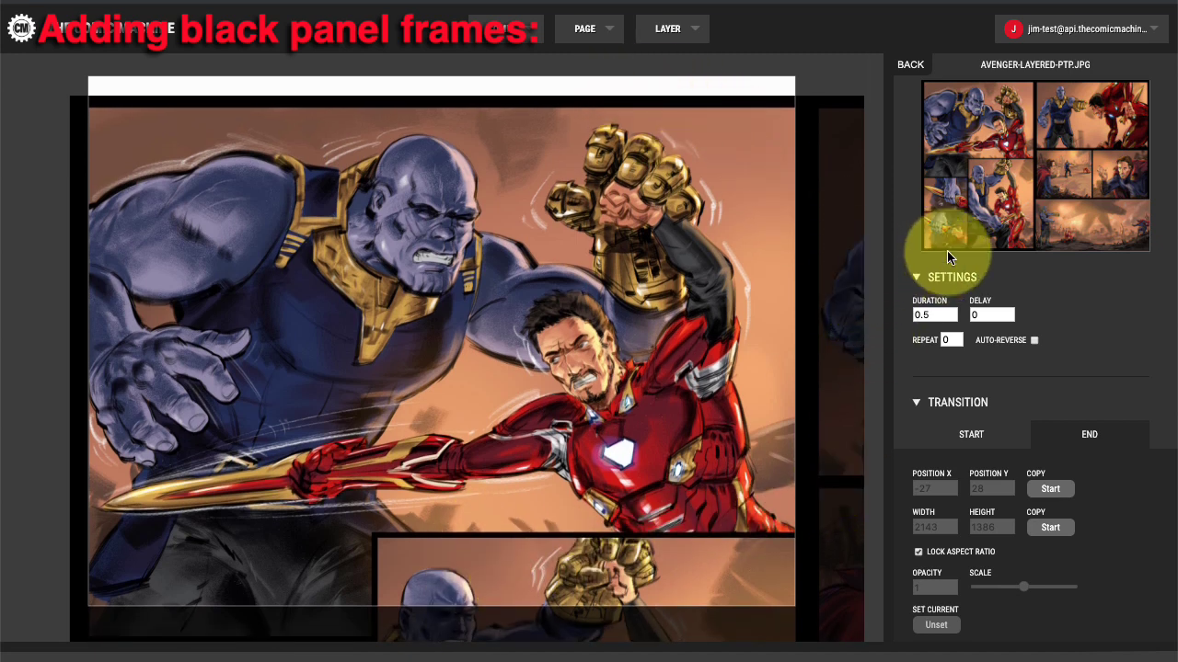
# Add the image 00-black_crop-top_bottom.png as a new layer above the first page image
pyautogui.click(671, 28)
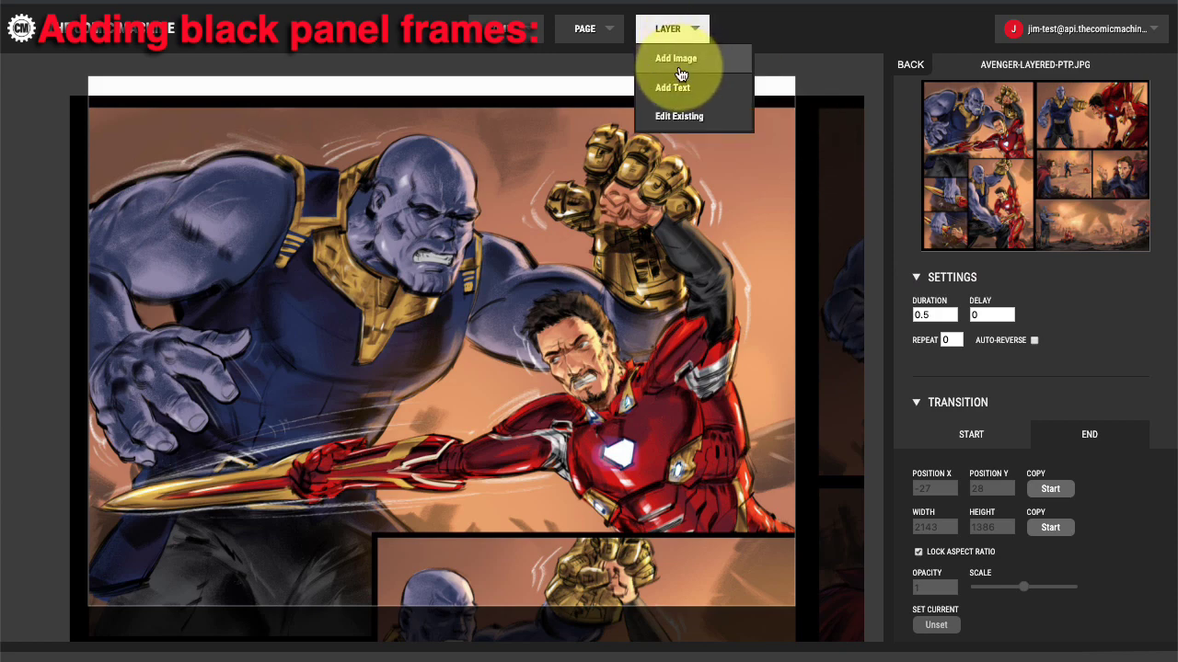
pyautogui.click(681, 61)
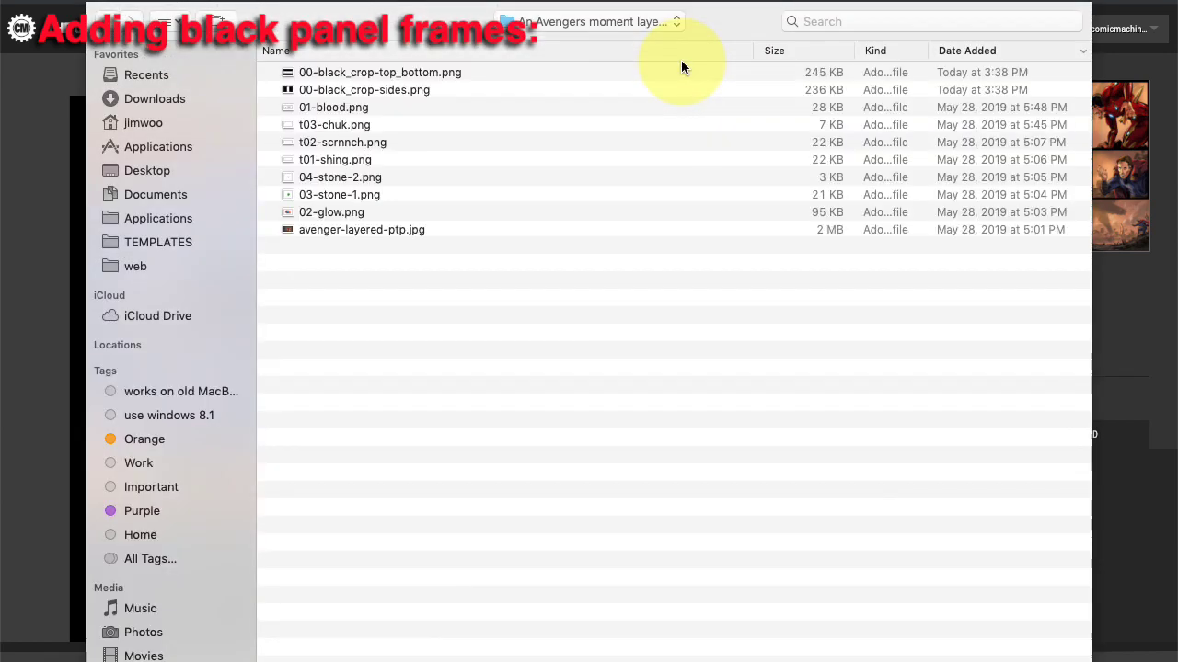
pyautogui.click(385, 74)
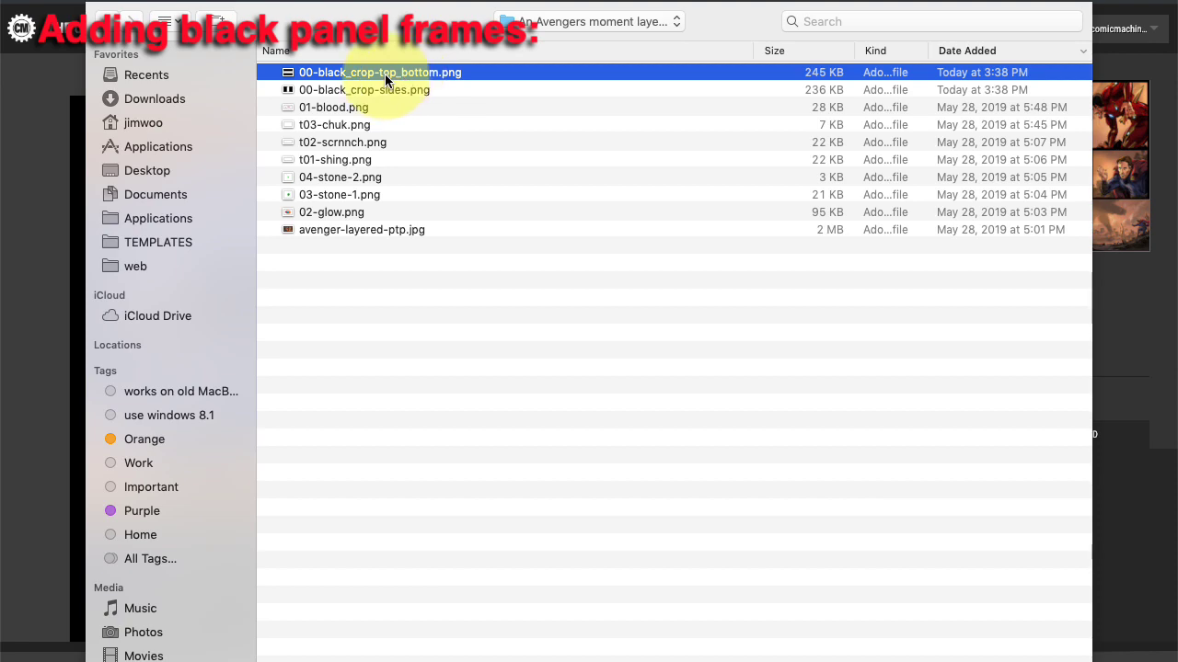
pyautogui.doubleClick(385, 75)
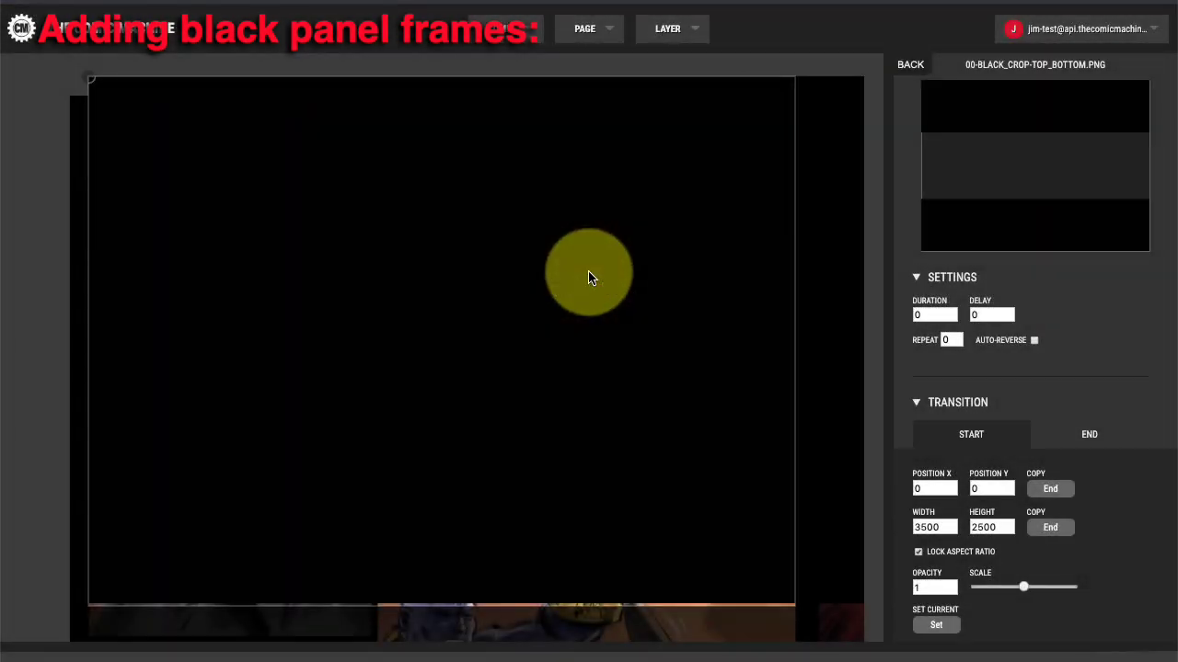
# Scale the black frame's start state to 2220 × 1585 and position it at X -213, Y -440 around the first panel
pyautogui.moveTo(590, 275); pyautogui.dragTo(642, 321)
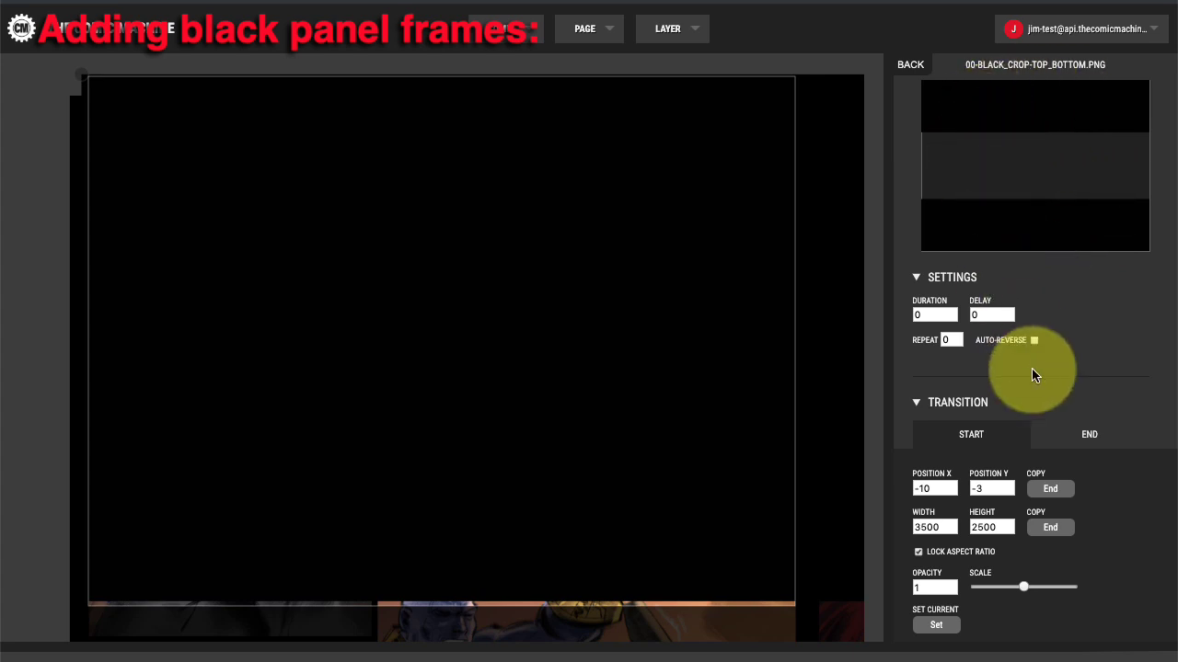
pyautogui.moveTo(1024, 586)
pyautogui.mouseDown()
pyautogui.moveTo(1009, 586)
pyautogui.moveTo(1024, 586)
pyautogui.mouseUp()
pyautogui.moveTo(699, 515); pyautogui.dragTo(366, 97)
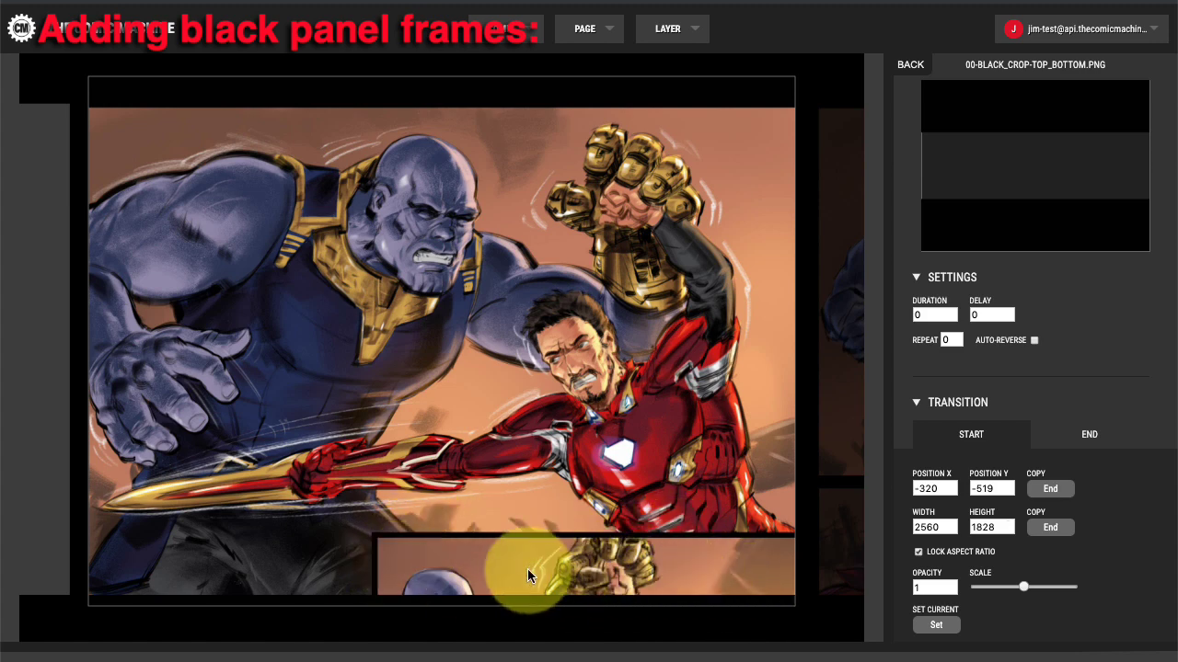
pyautogui.moveTo(1024, 593); pyautogui.dragTo(994, 585)
pyautogui.moveTo(697, 550)
pyautogui.mouseDown()
pyautogui.moveTo(688, 534)
pyautogui.moveTo(676, 550)
pyautogui.mouseUp()
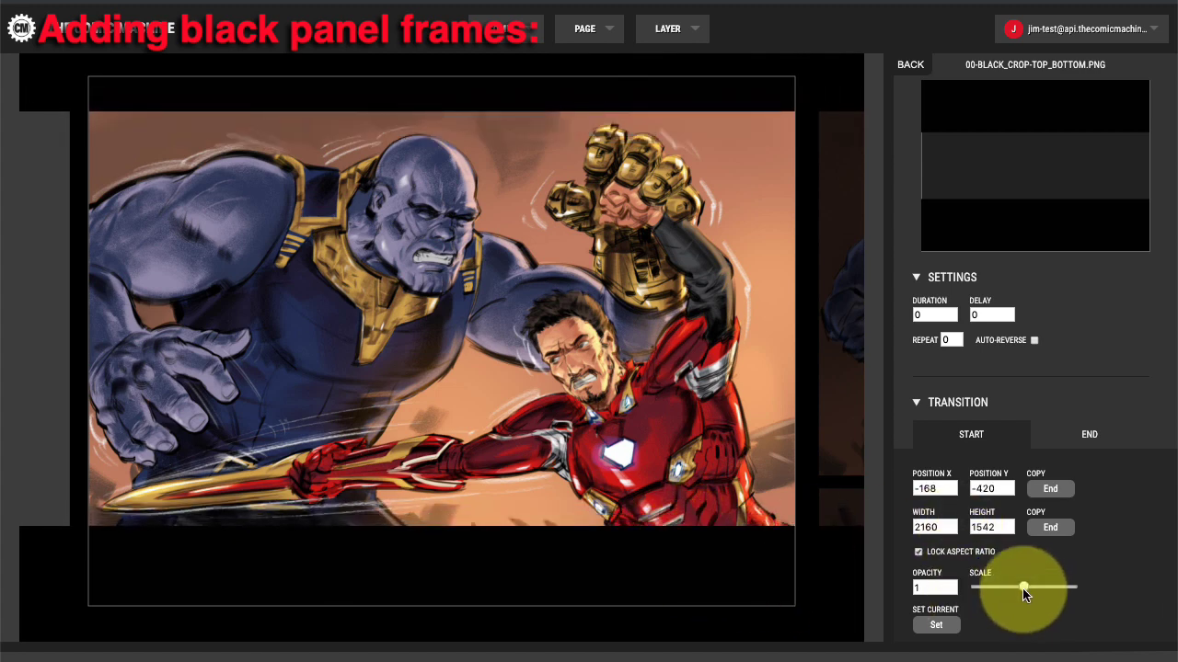
pyautogui.moveTo(1024, 586); pyautogui.dragTo(1018, 584)
pyautogui.moveTo(698, 565); pyautogui.dragTo(681, 564)
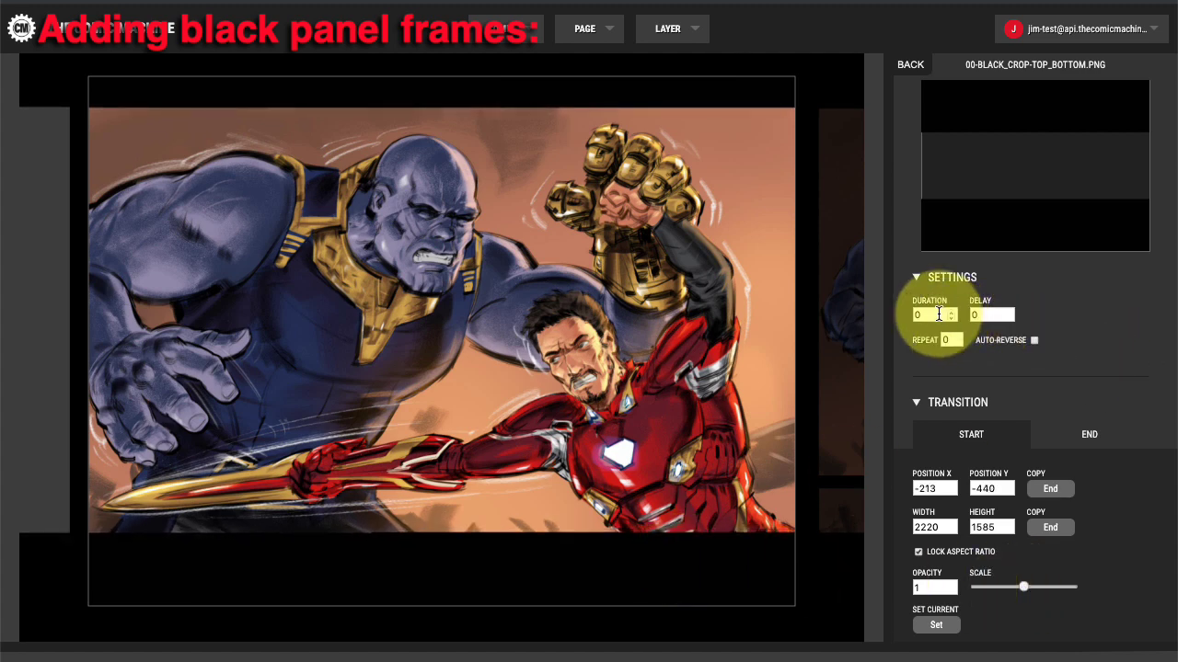
# Set the black frame layer's duration to .5 and its delay to -.5
pyautogui.moveTo(939, 314); pyautogui.dragTo(909, 317)
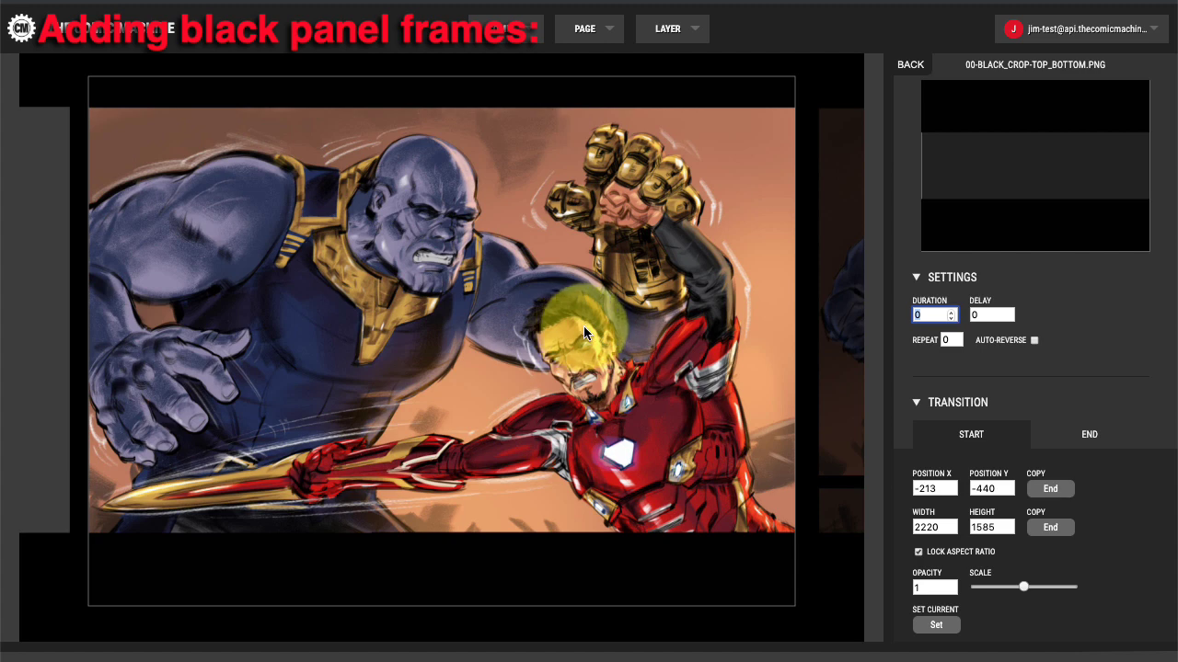
pyautogui.write('.')
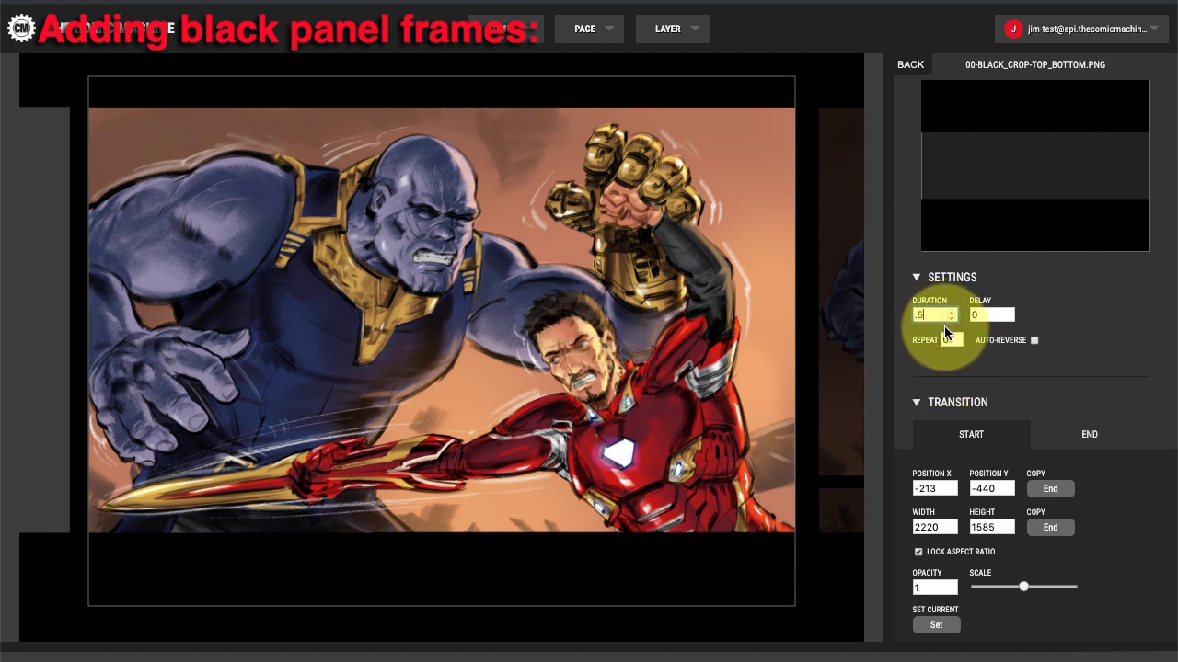
pyautogui.write('5')
pyautogui.press('Tab')
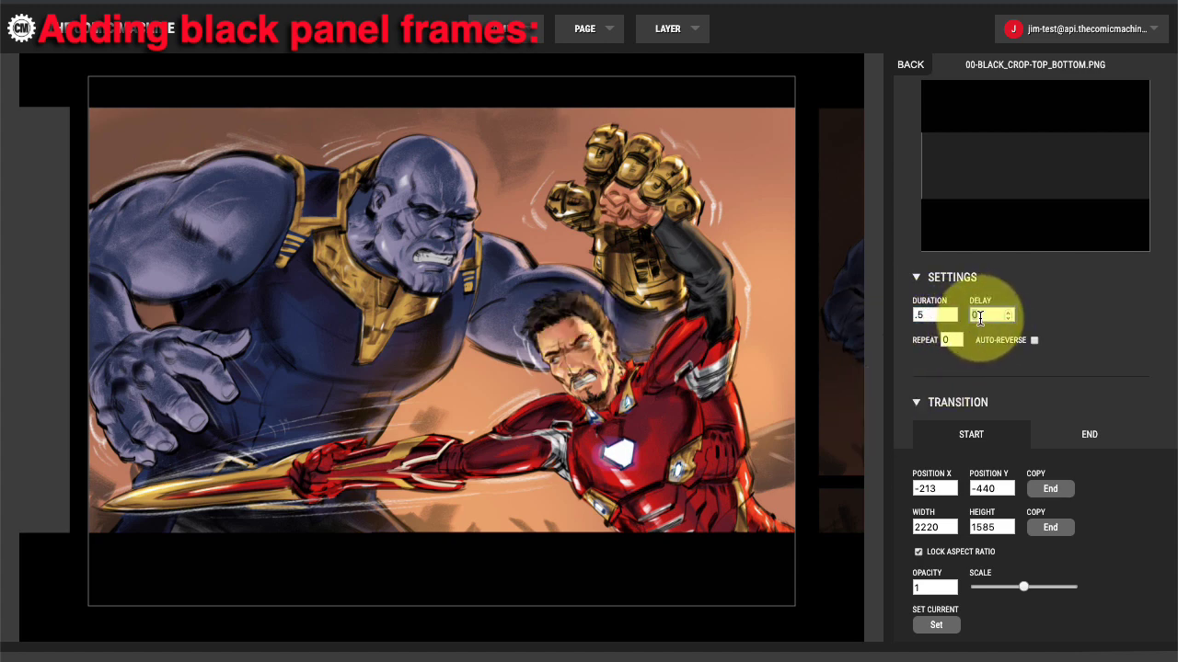
pyautogui.write('-.5')
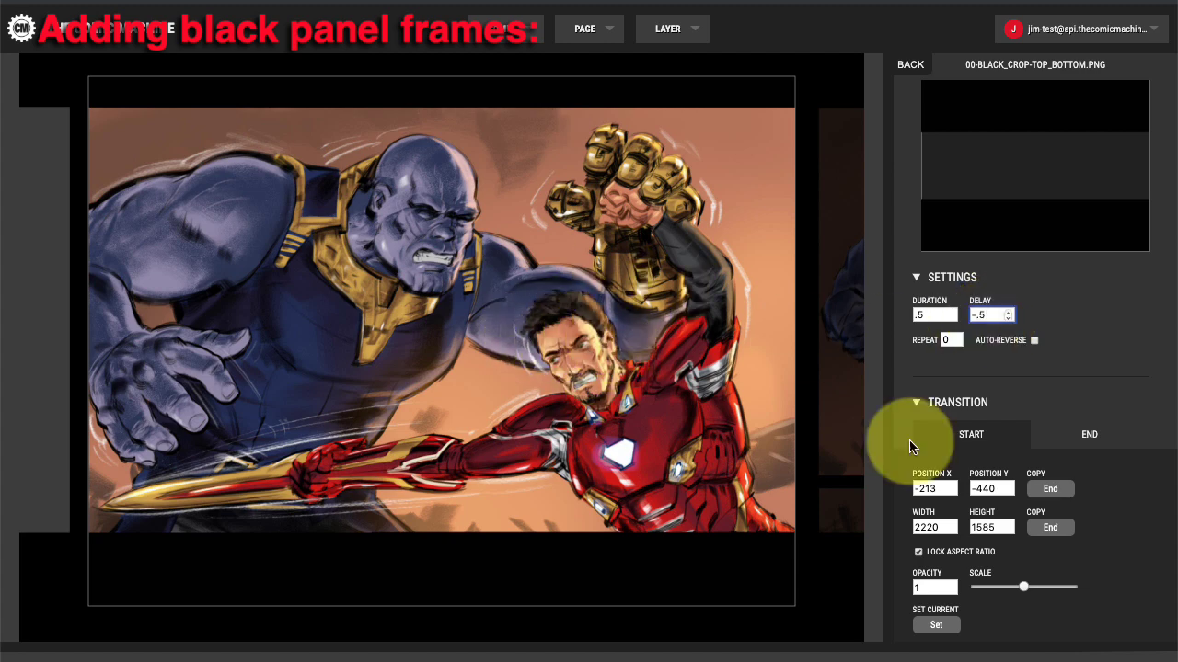
# Set the opacity of the black frame's start state to 0
pyautogui.click(1086, 444)
pyautogui.click(981, 444)
pyautogui.moveTo(928, 588); pyautogui.dragTo(901, 591)
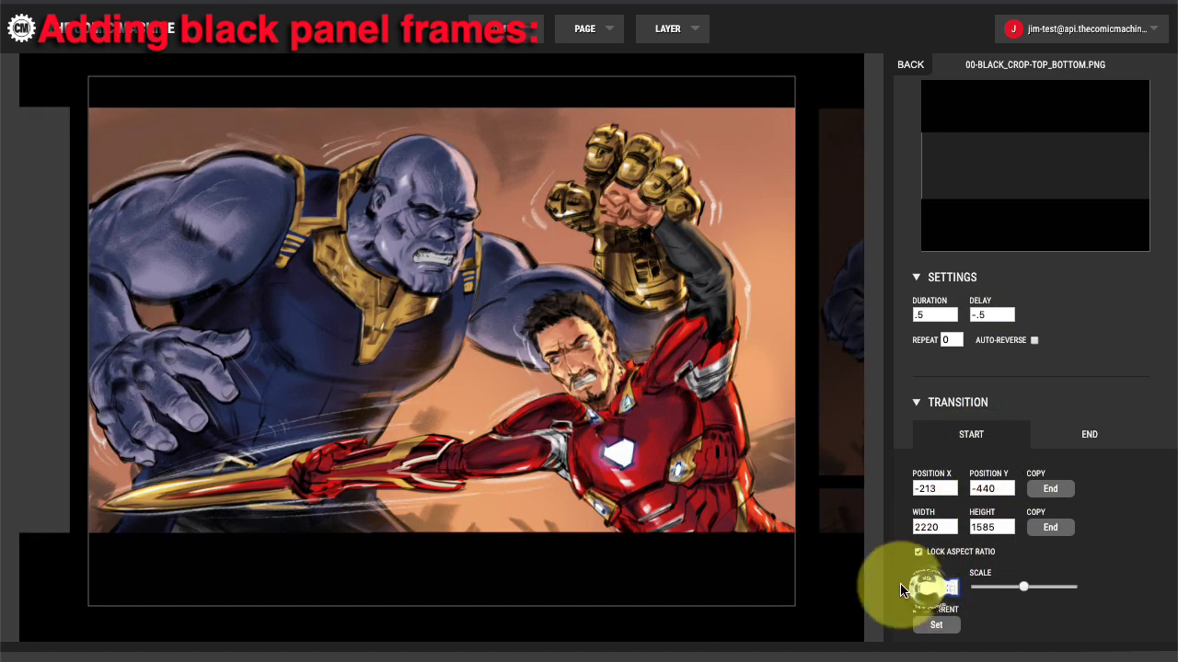
pyautogui.write('0')
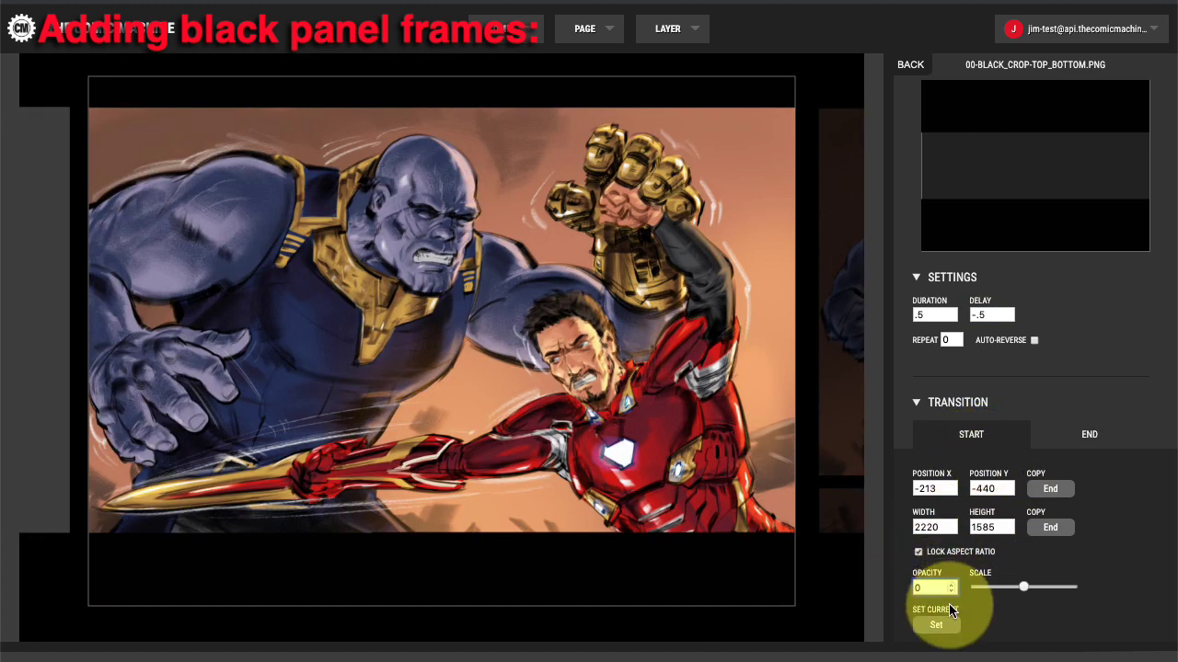
pyautogui.scroll(-1, 966, 601)
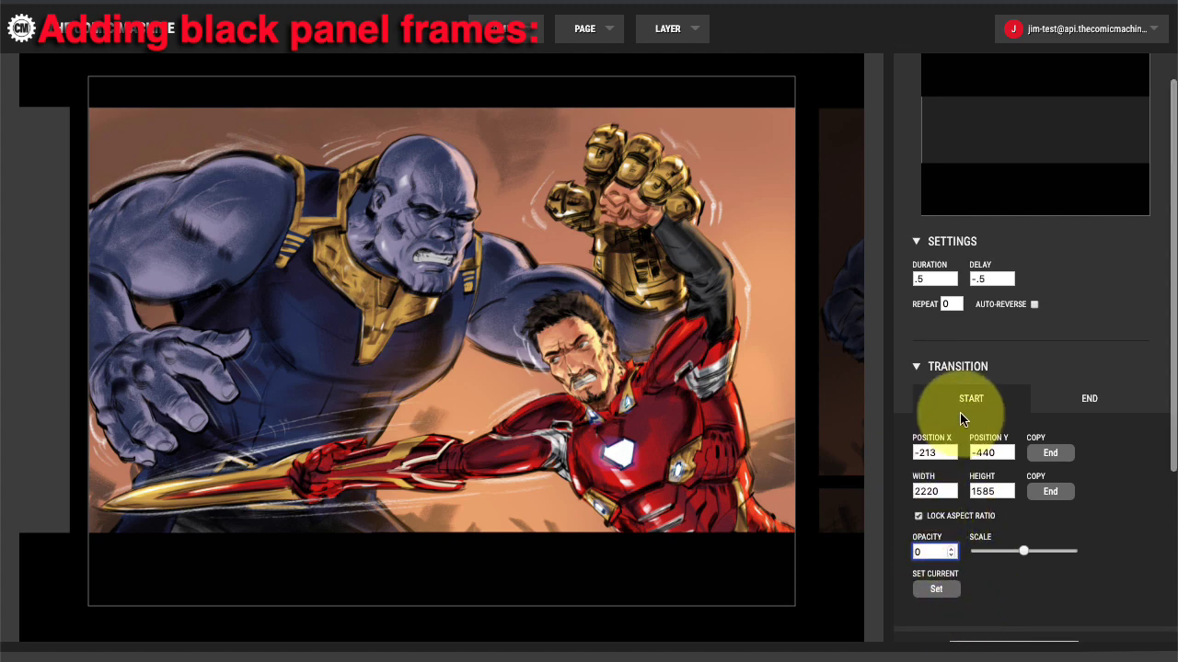
# Copy the start state's position and size to the black frame's end state
pyautogui.click(1067, 400)
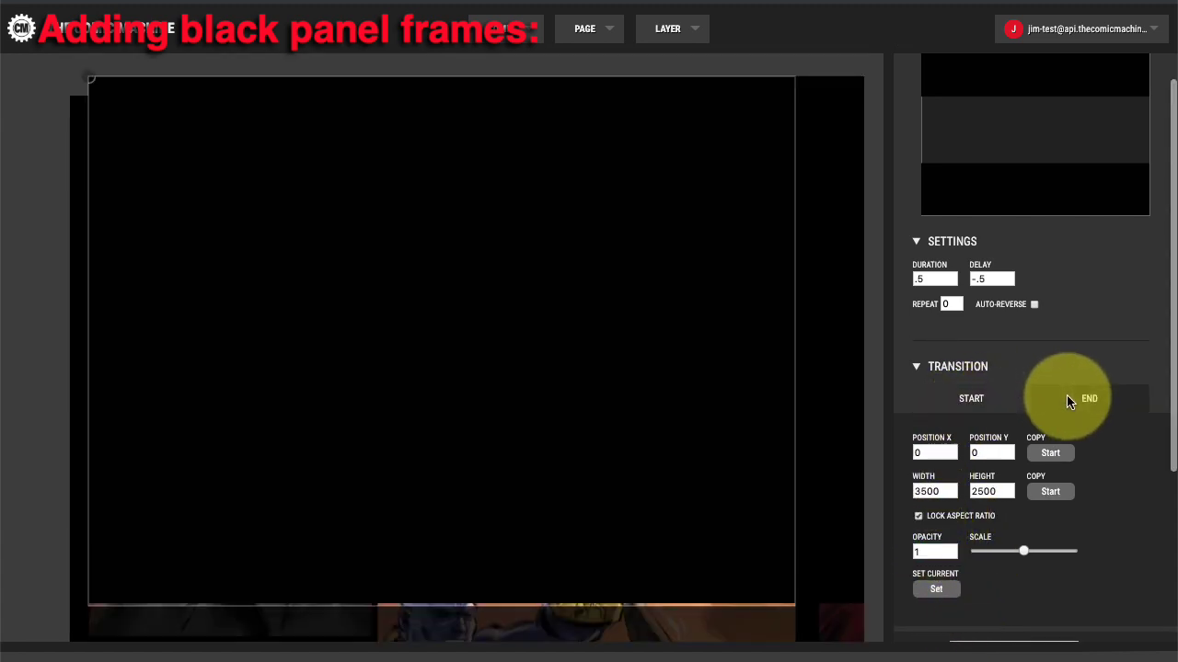
pyautogui.click(973, 399)
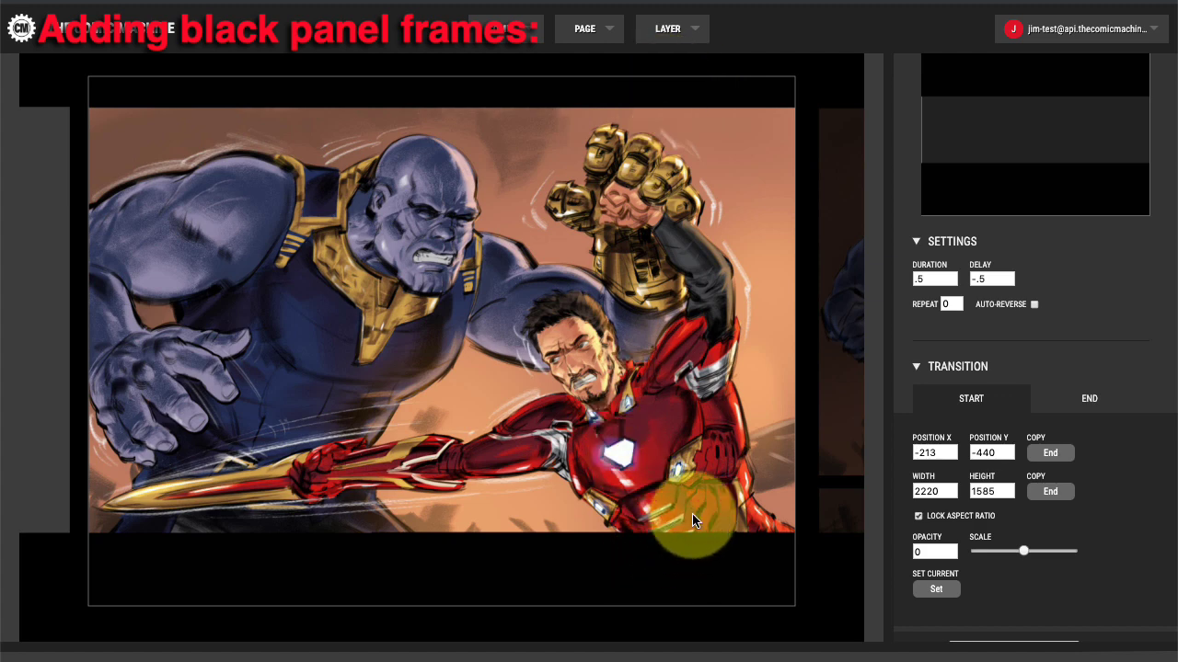
pyautogui.click(1083, 403)
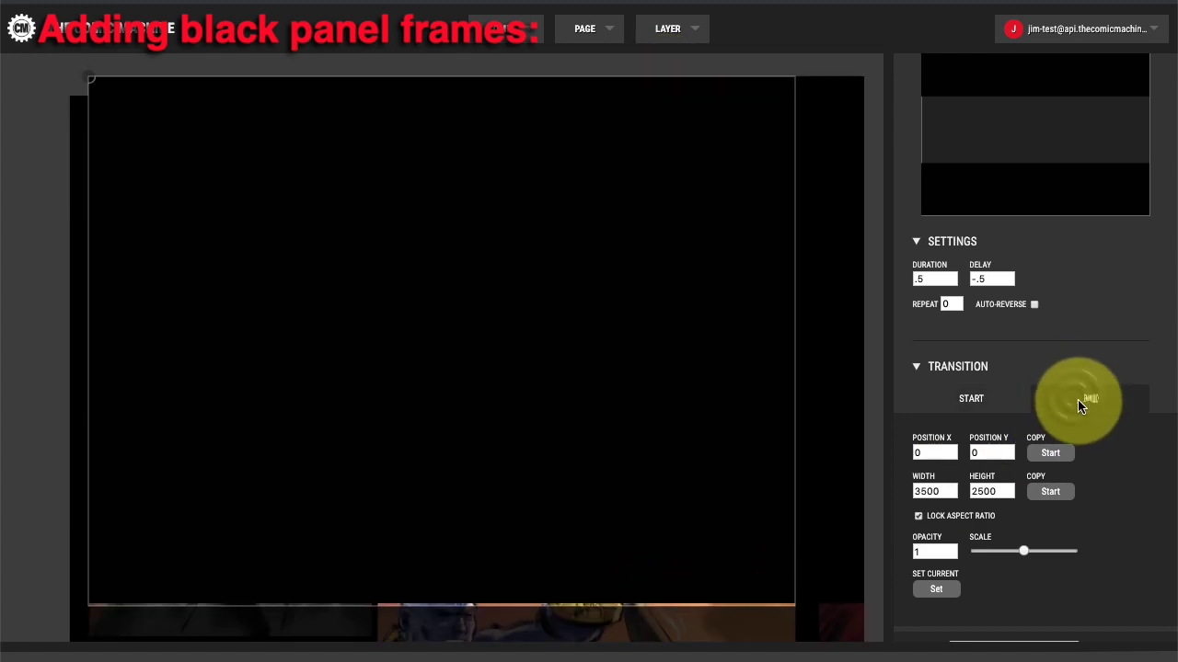
pyautogui.click(1050, 453)
pyautogui.click(969, 391)
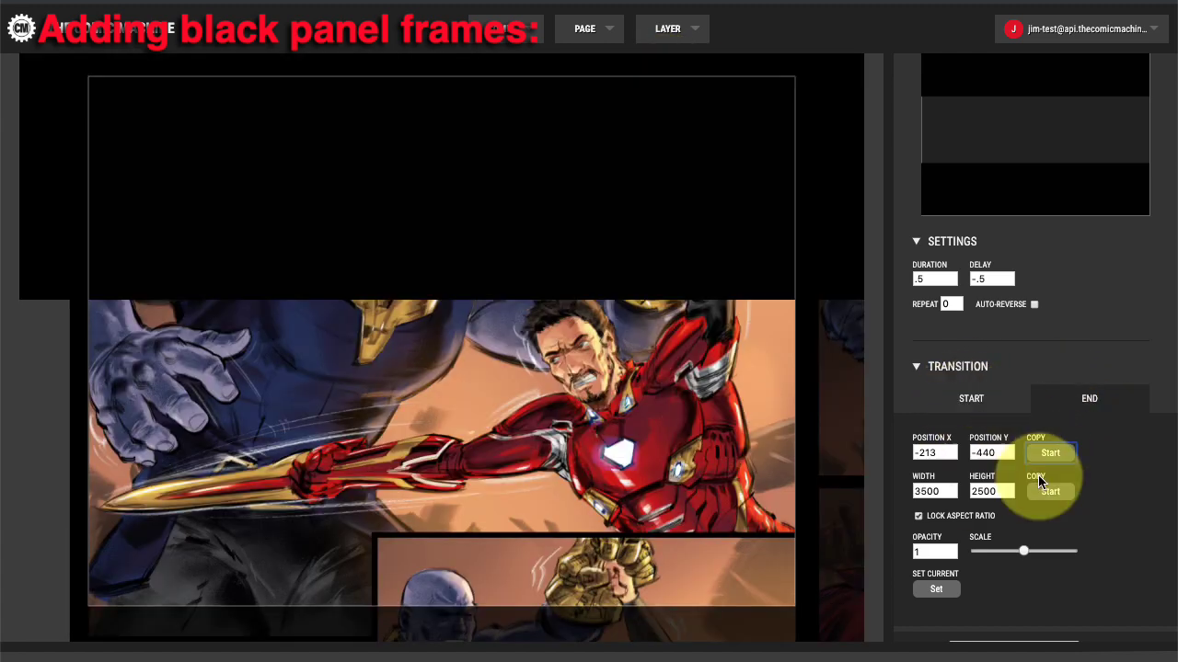
pyautogui.click(1050, 492)
pyautogui.click(981, 406)
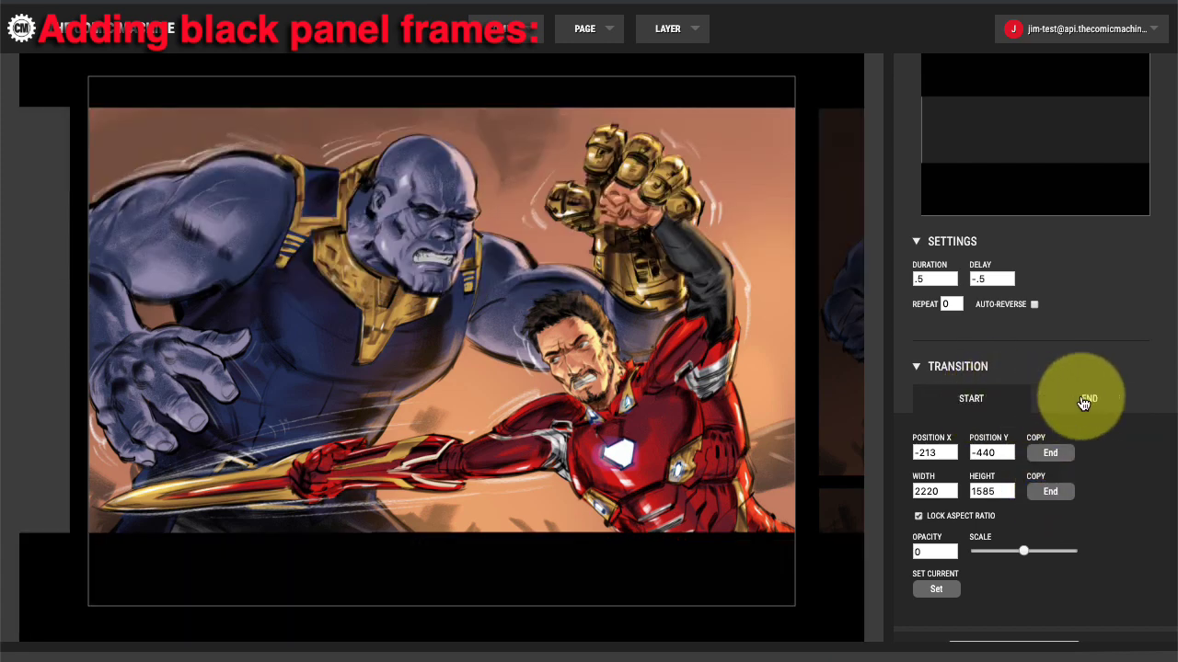
# Compare the start and end transition states of the 00-black_crop-top_bottom.png frame
pyautogui.click(1085, 402)
pyautogui.click(961, 400)
pyautogui.click(1089, 401)
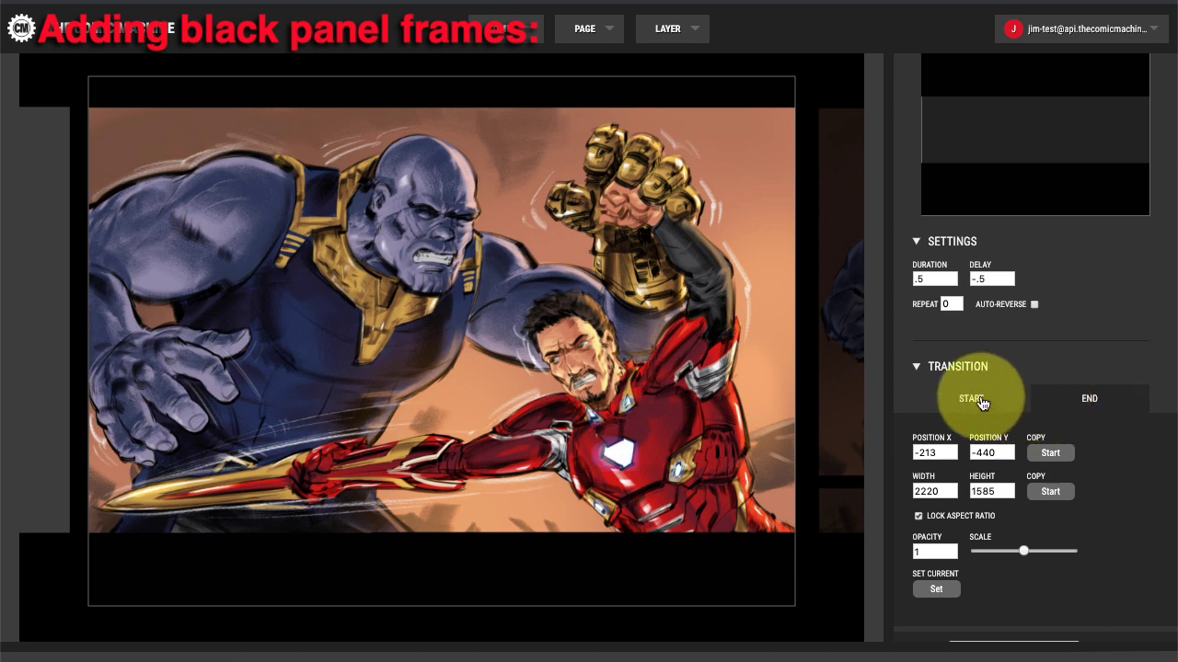
pyautogui.click(968, 398)
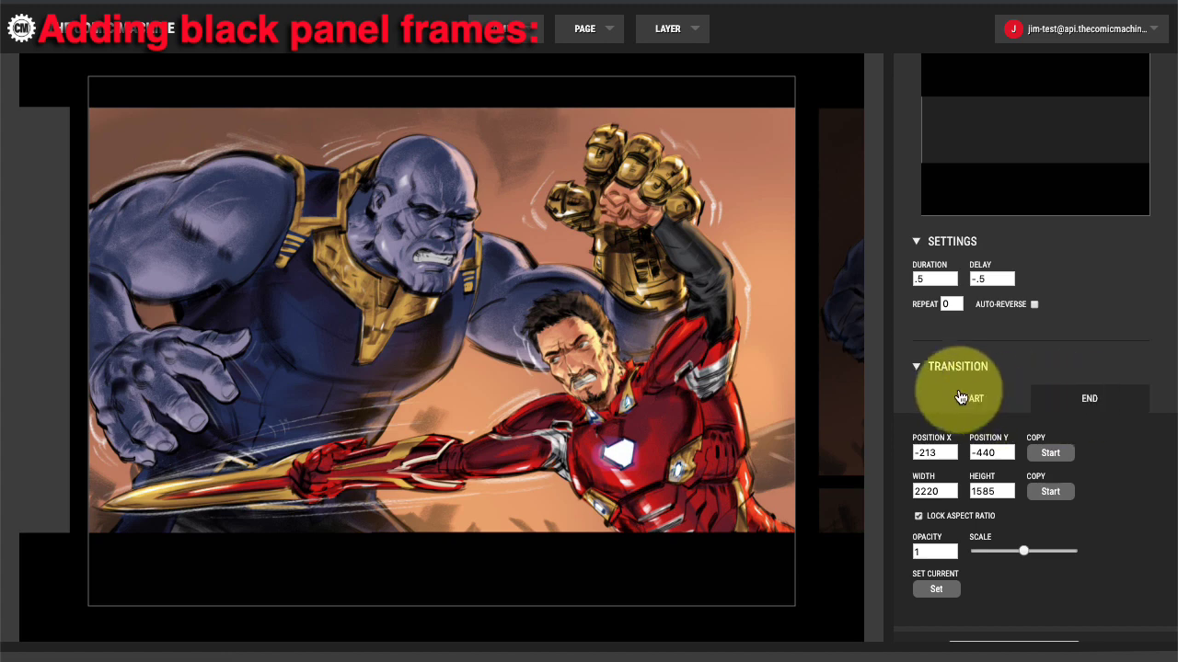
pyautogui.scroll(1, 847, 145)
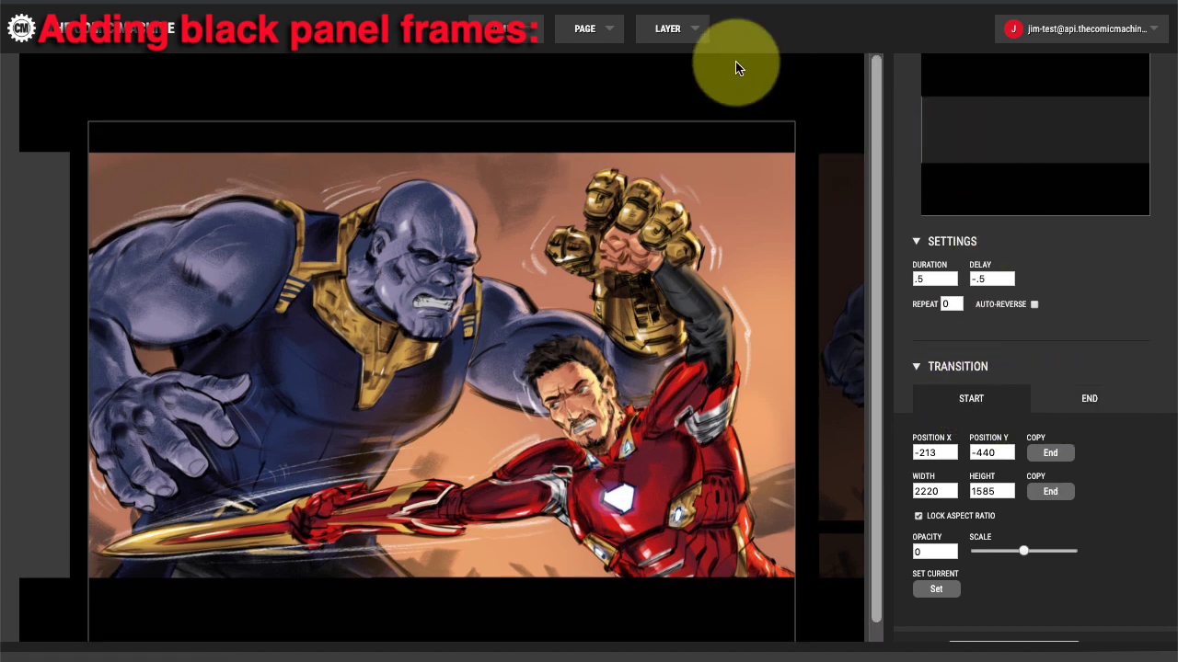
pyautogui.click(602, 28)
pyautogui.scroll(1, 921, 94)
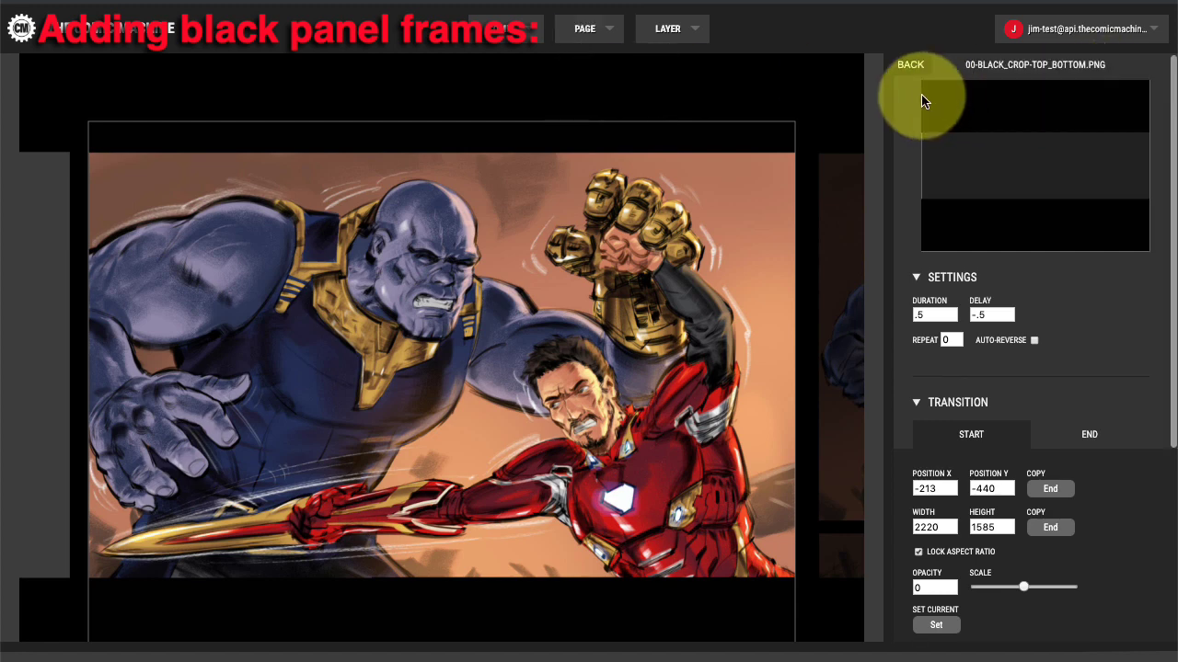
# Turn off the require-click-to-proceed wait on the original AVENGER-LAYERED-PTP.JPG layer and return to the layer list
pyautogui.click(916, 67)
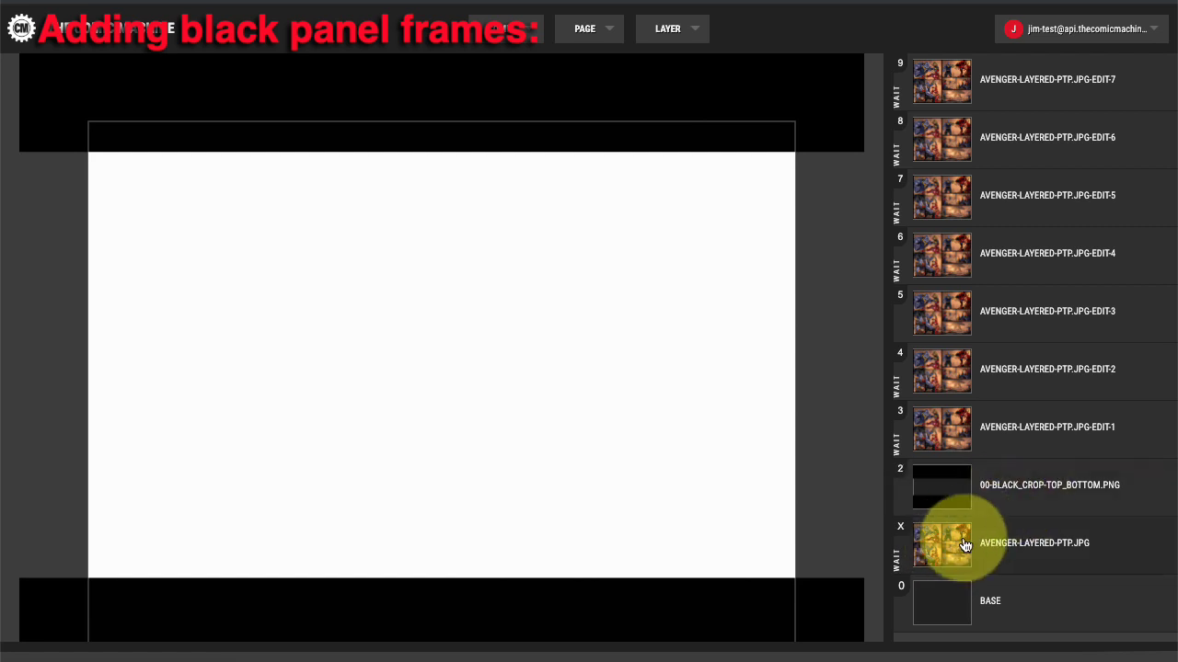
pyautogui.click(966, 545)
pyautogui.scroll(-4, 1007, 532)
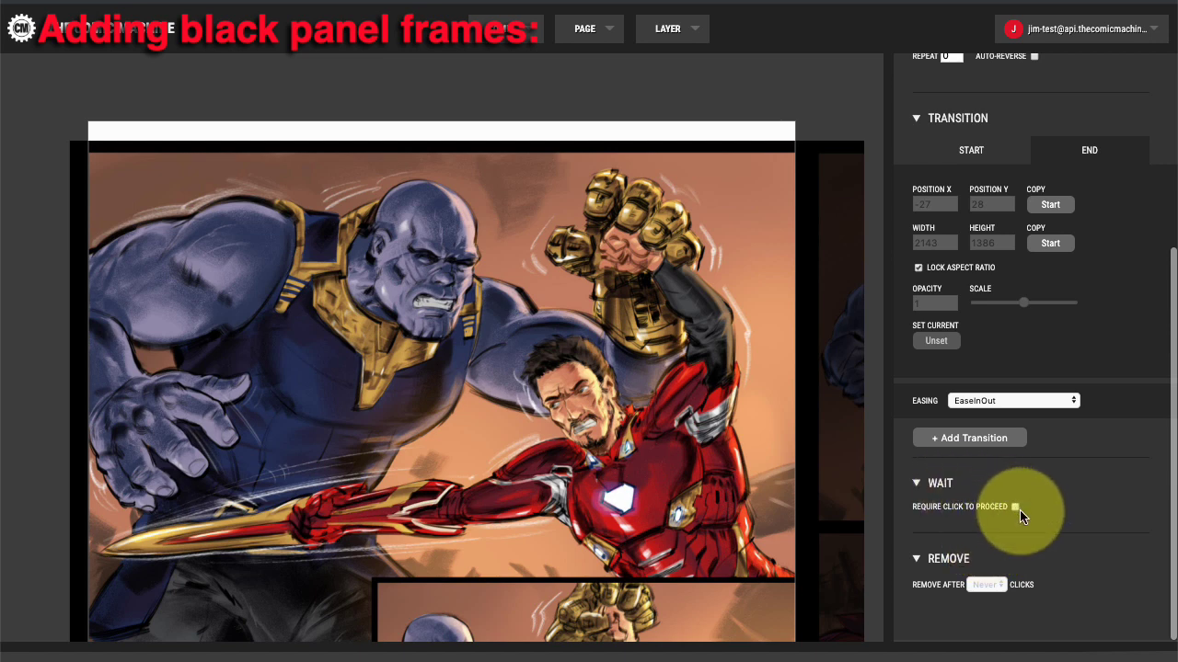
pyautogui.scroll(4, 920, 73)
pyautogui.click(911, 66)
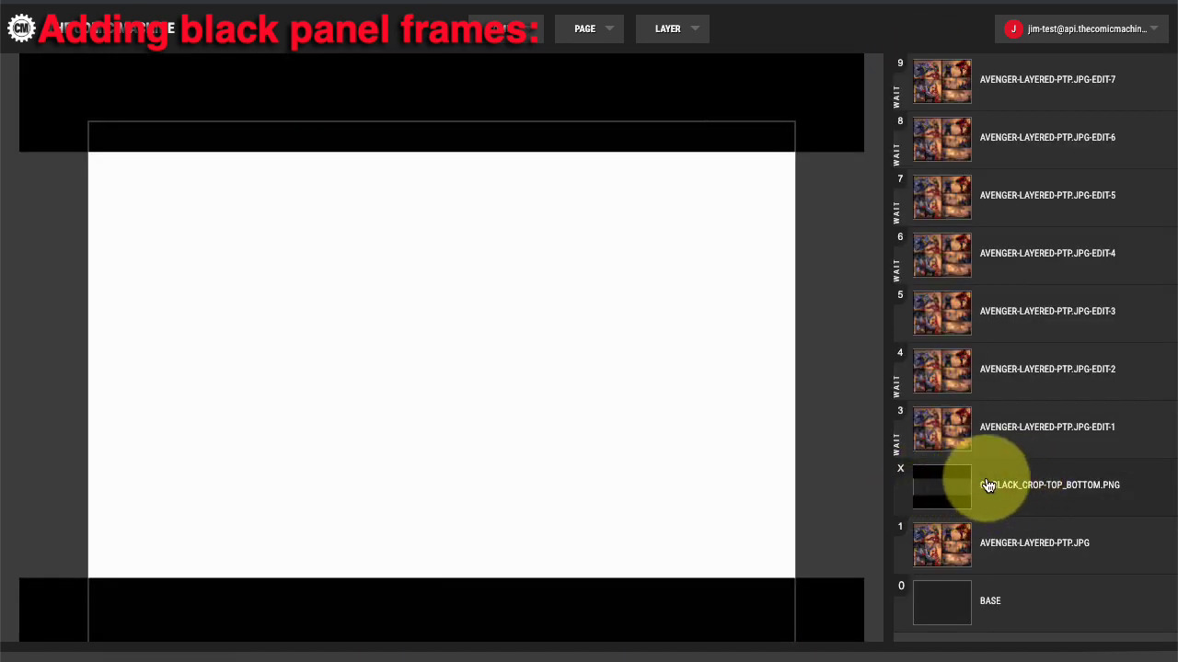
# Turn on the require-click-to-proceed wait for the 00-black_crop-top_bottom.png layer and return to the layer list
pyautogui.click(988, 485)
pyautogui.scroll(-3, 923, 358)
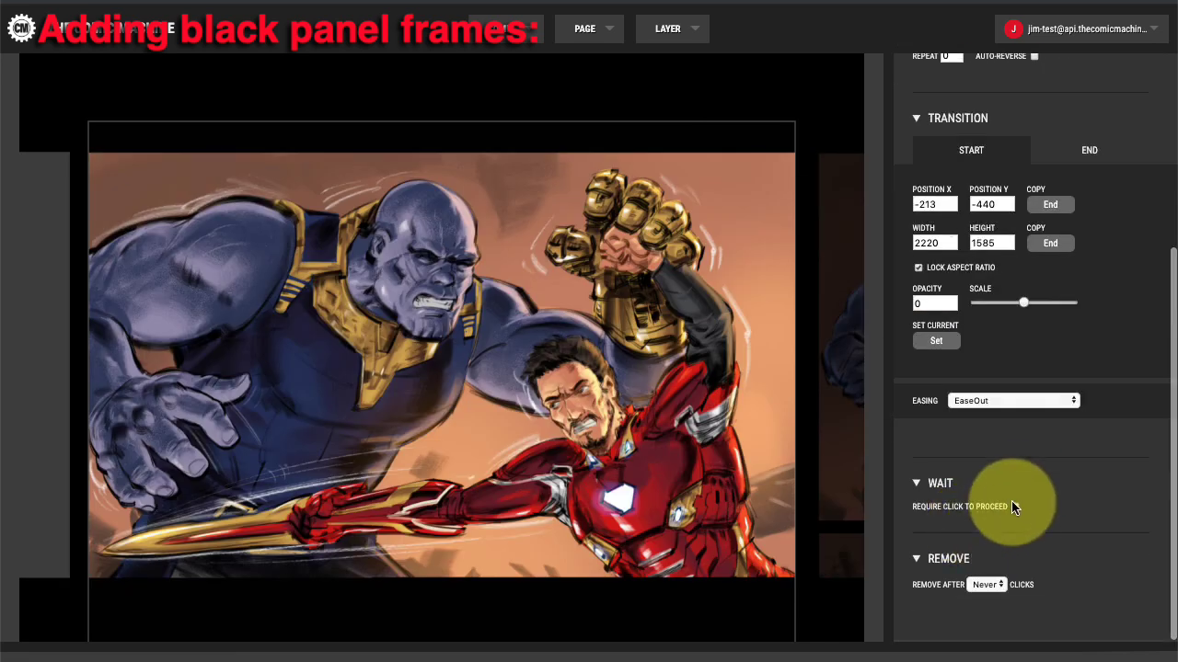
pyautogui.scroll(5, 909, 147)
pyautogui.click(911, 62)
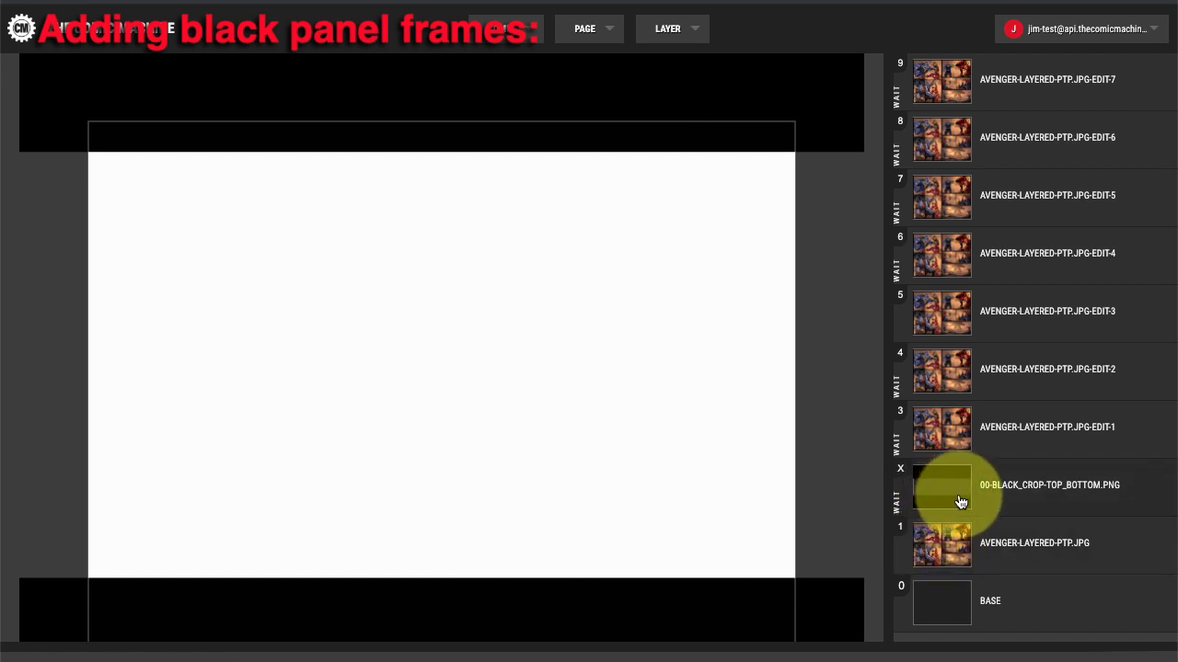
# Preview the page, advance it from the first panel to the next one, and close the preview
pyautogui.click(589, 31)
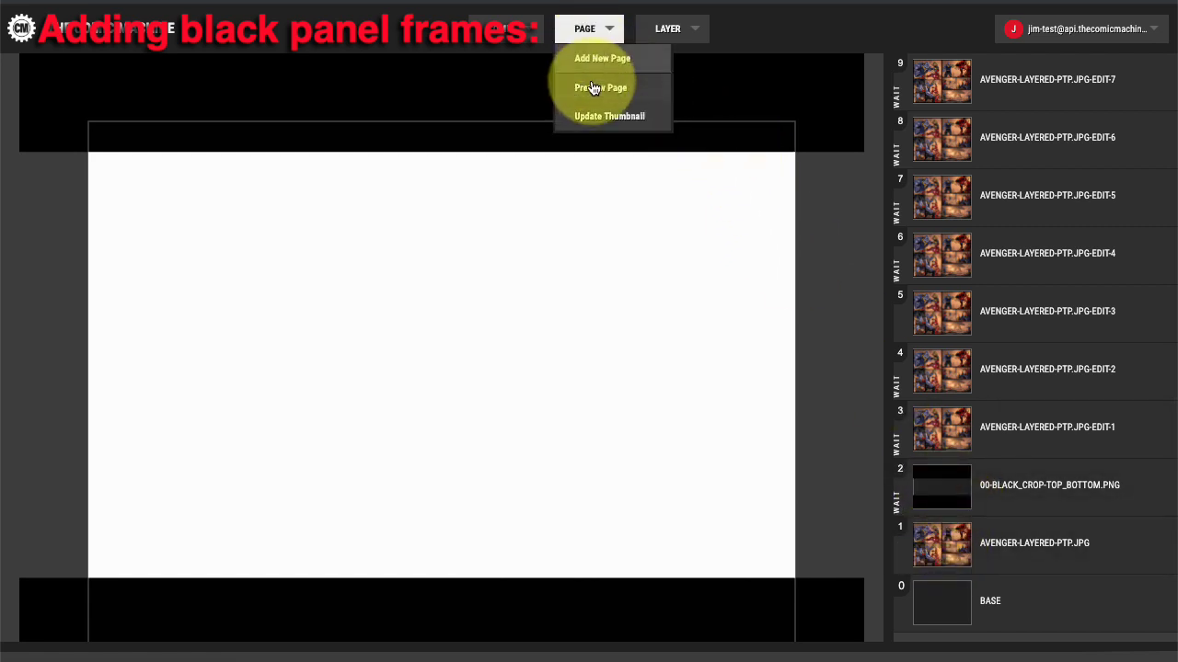
pyautogui.click(581, 84)
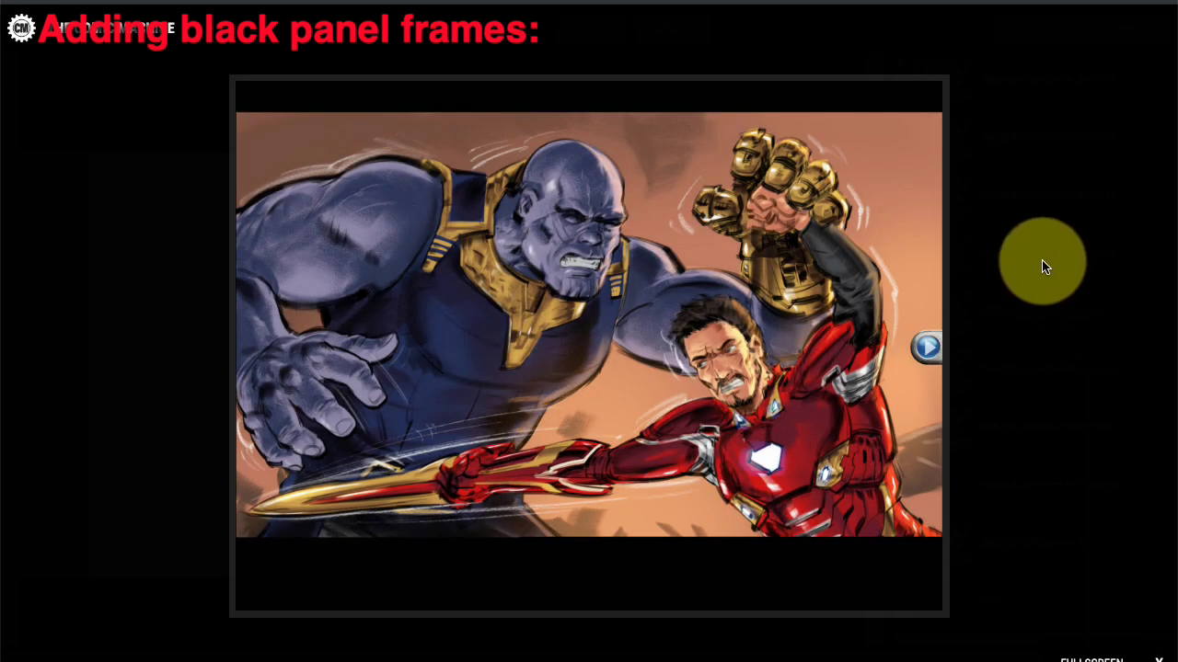
pyautogui.click(927, 347)
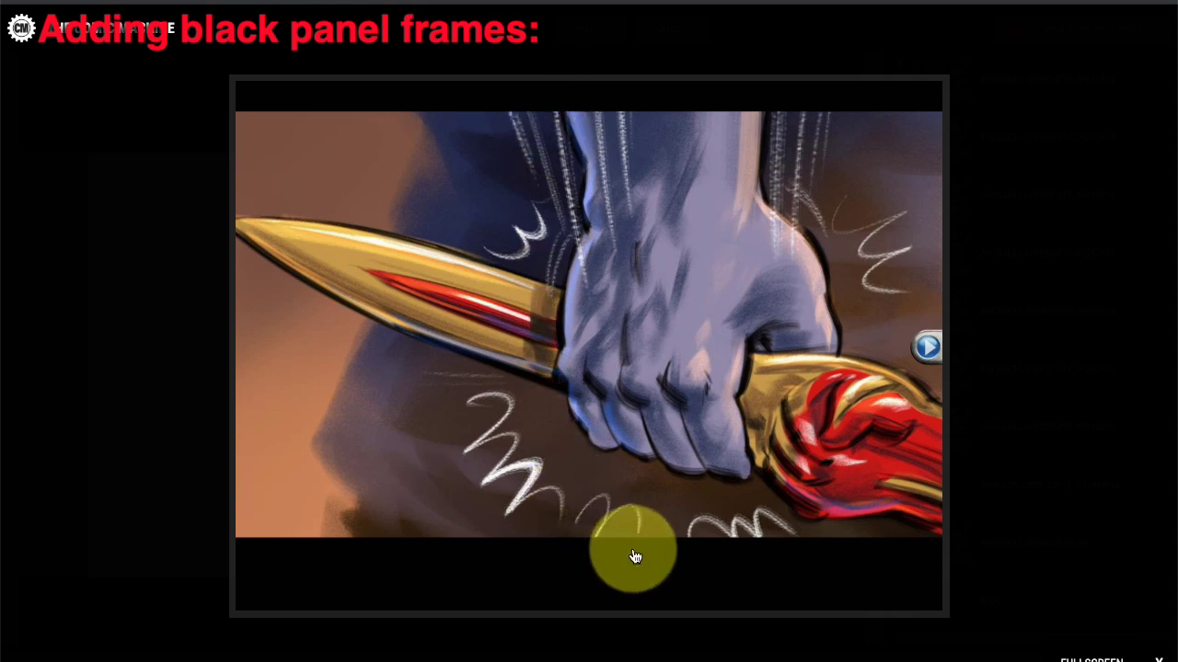
pyautogui.click(1157, 659)
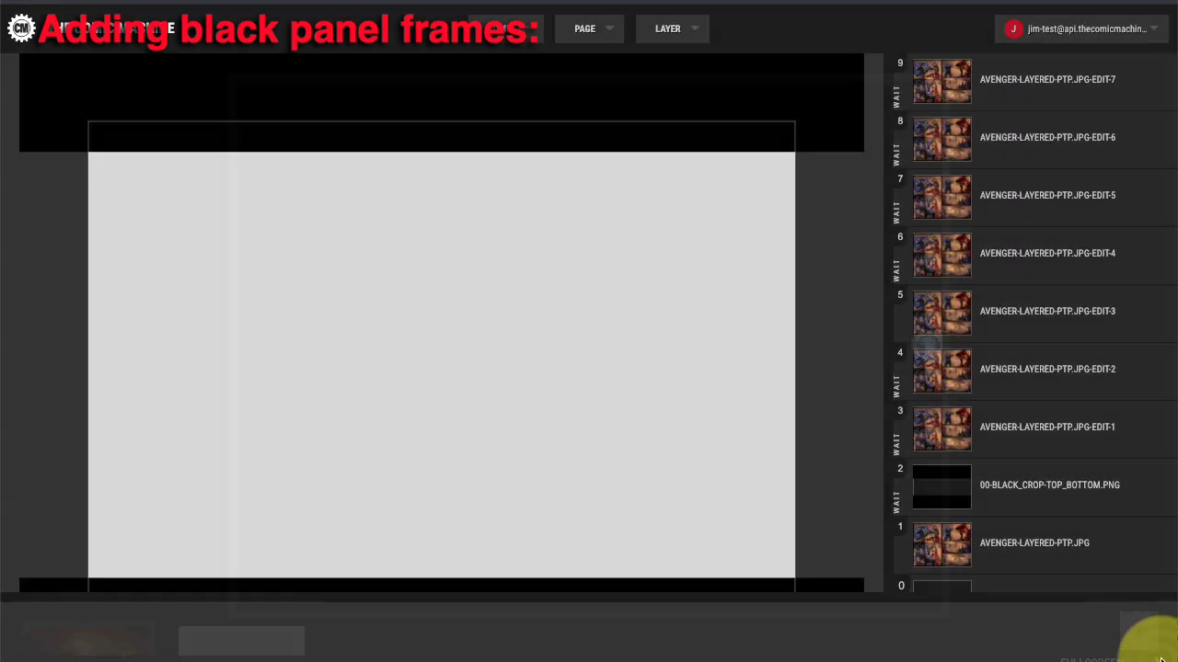
# Set the 00-black_crop-top_bottom.png layer to be removed after 1 click and return to the layer list
pyautogui.click(939, 490)
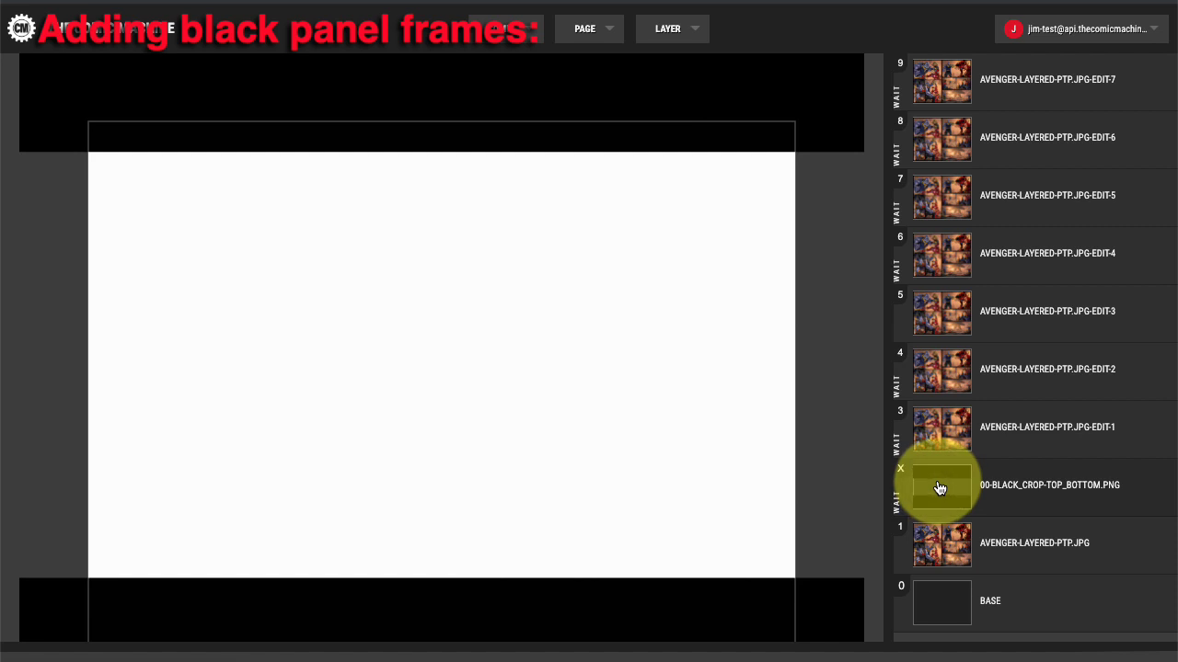
pyautogui.scroll(-5, 1038, 485)
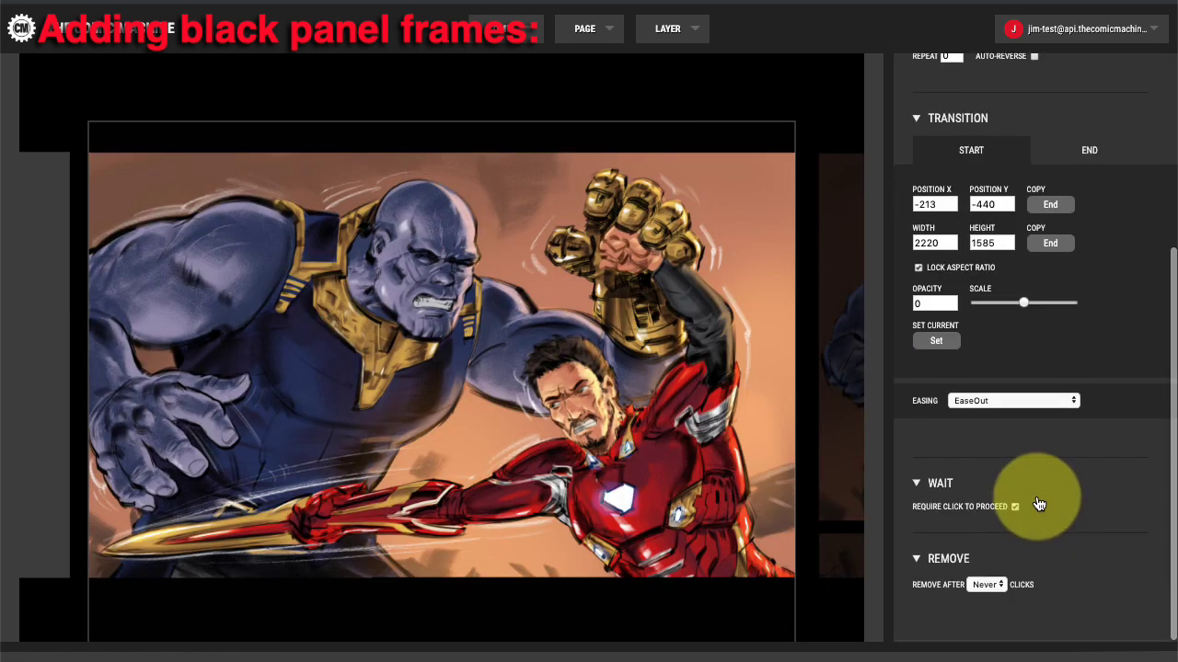
pyautogui.scroll(5, 1012, 145)
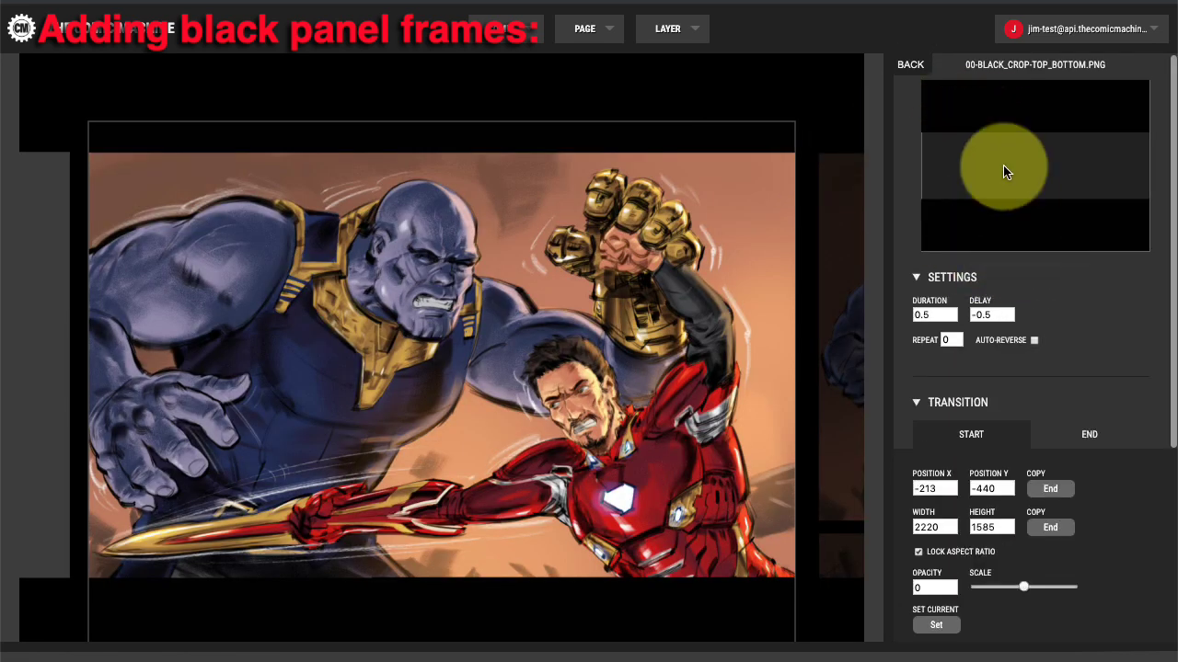
pyautogui.scroll(-3, 1046, 439)
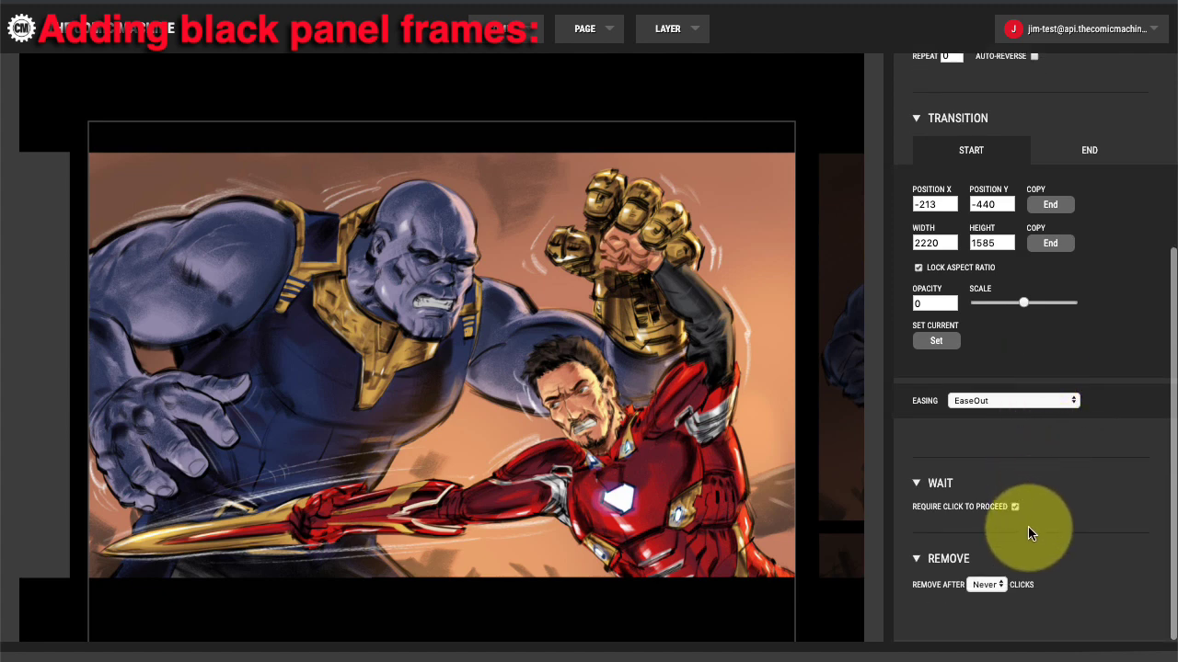
pyautogui.click(986, 585)
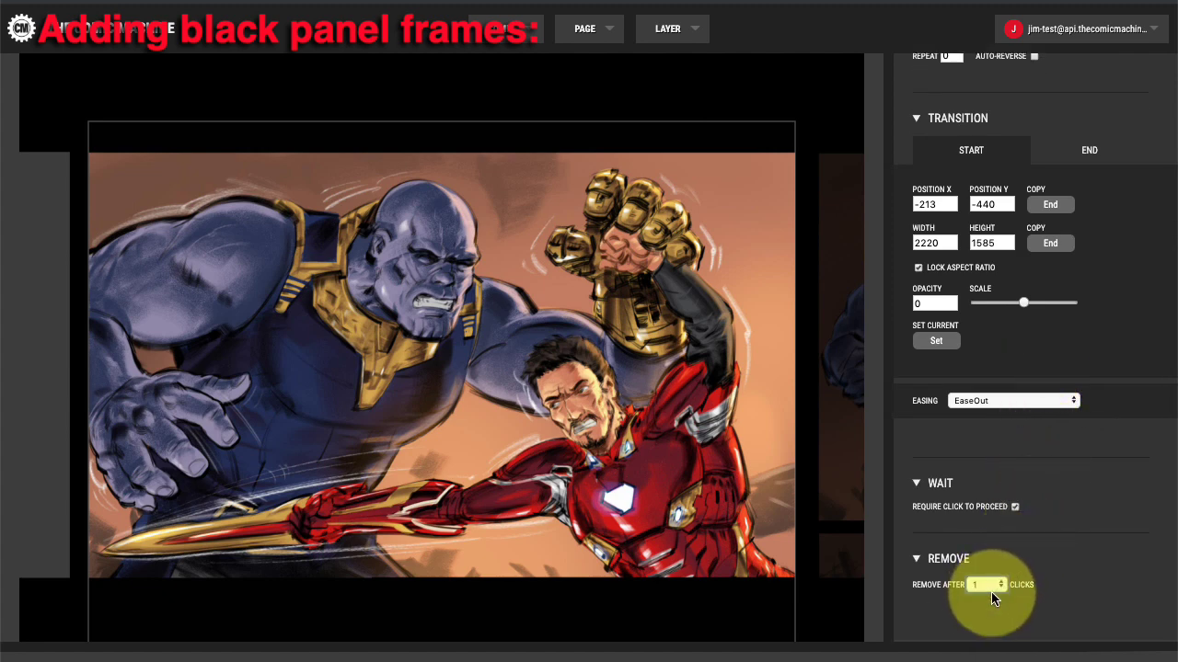
pyautogui.scroll(3, 1046, 566)
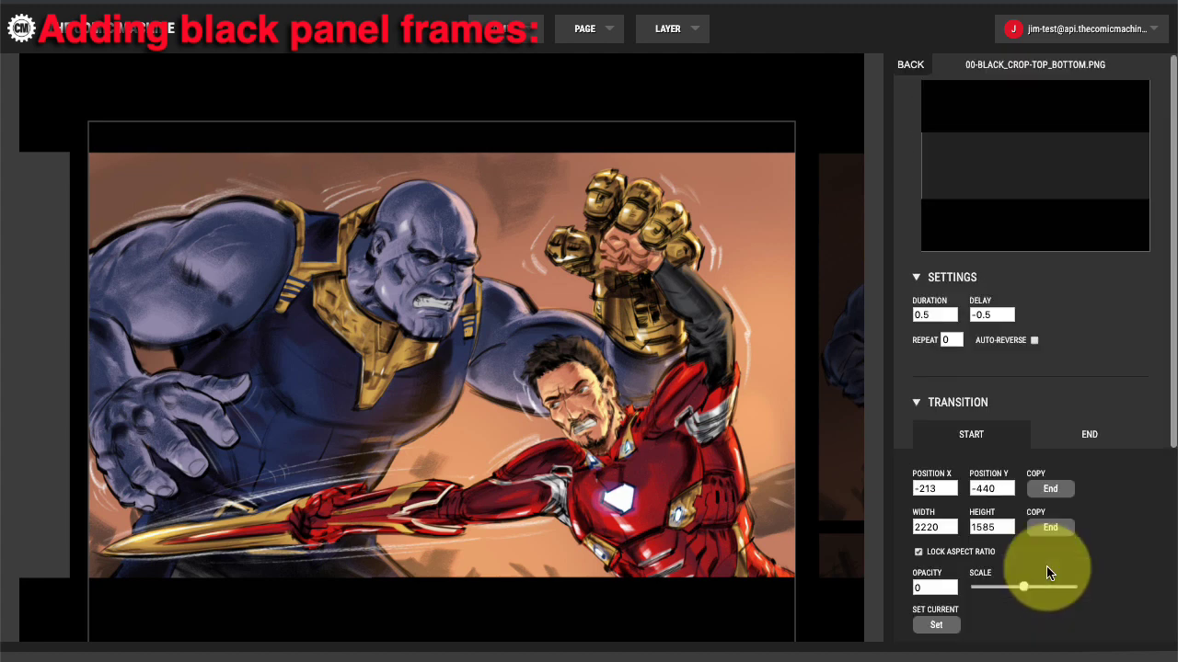
pyautogui.click(916, 72)
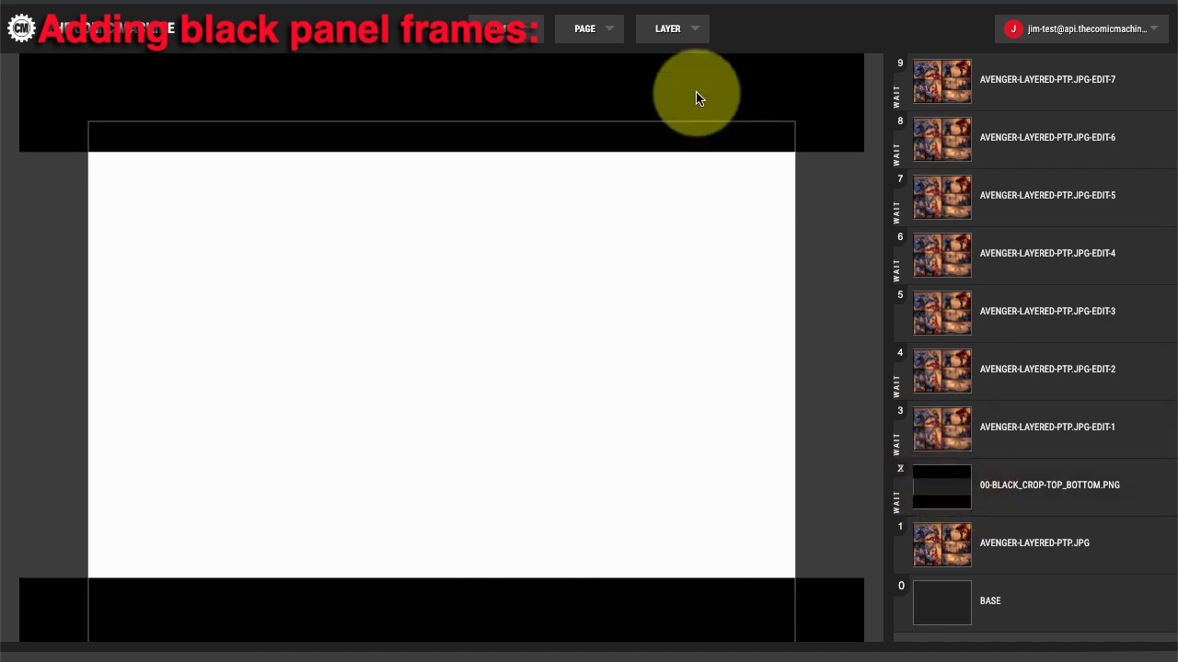
# Preview the page again, advancing past the first panel to test the black frame's removal, and close the preview
pyautogui.click(580, 28)
pyautogui.click(598, 88)
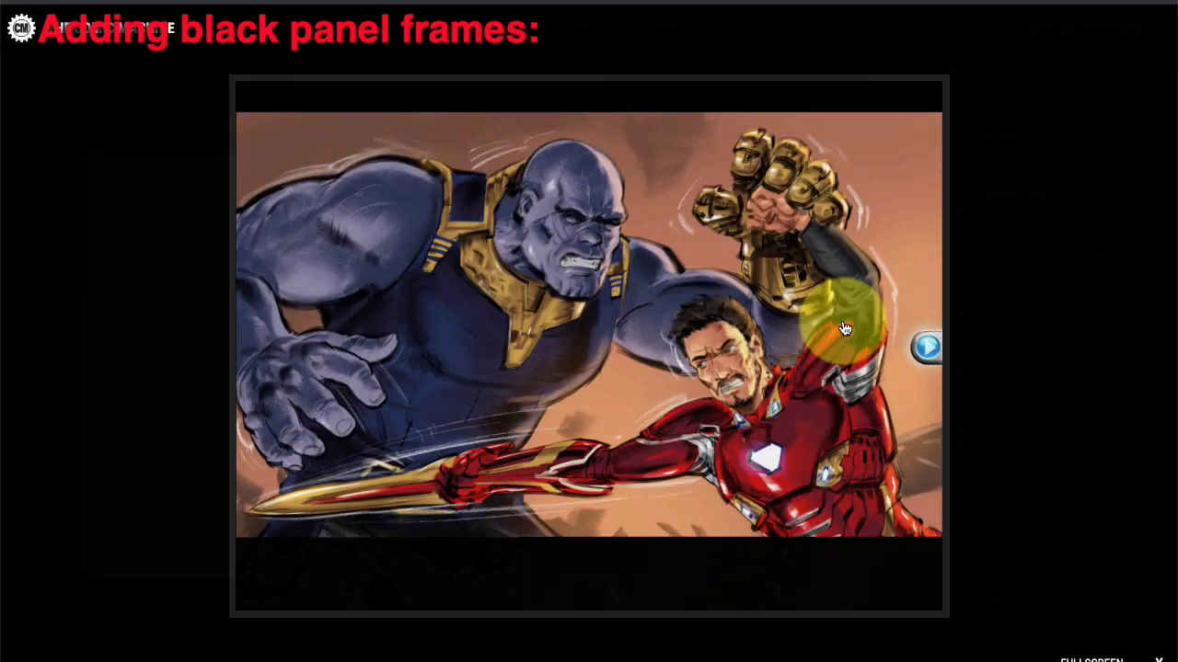
pyautogui.click(918, 355)
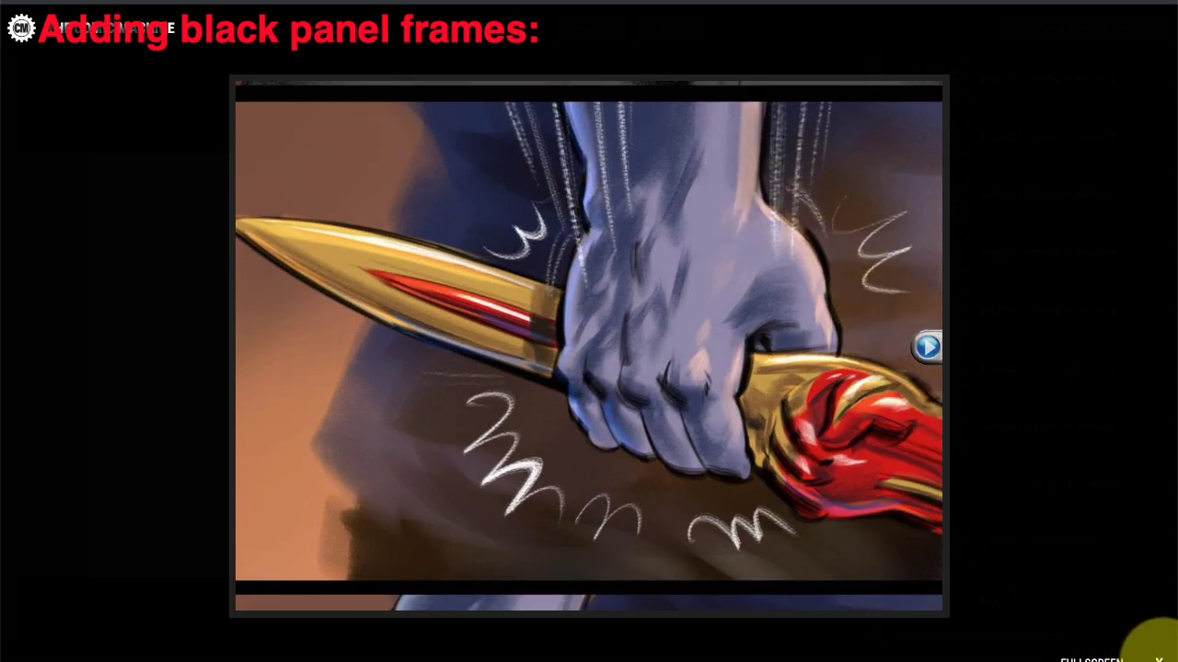
pyautogui.click(1158, 658)
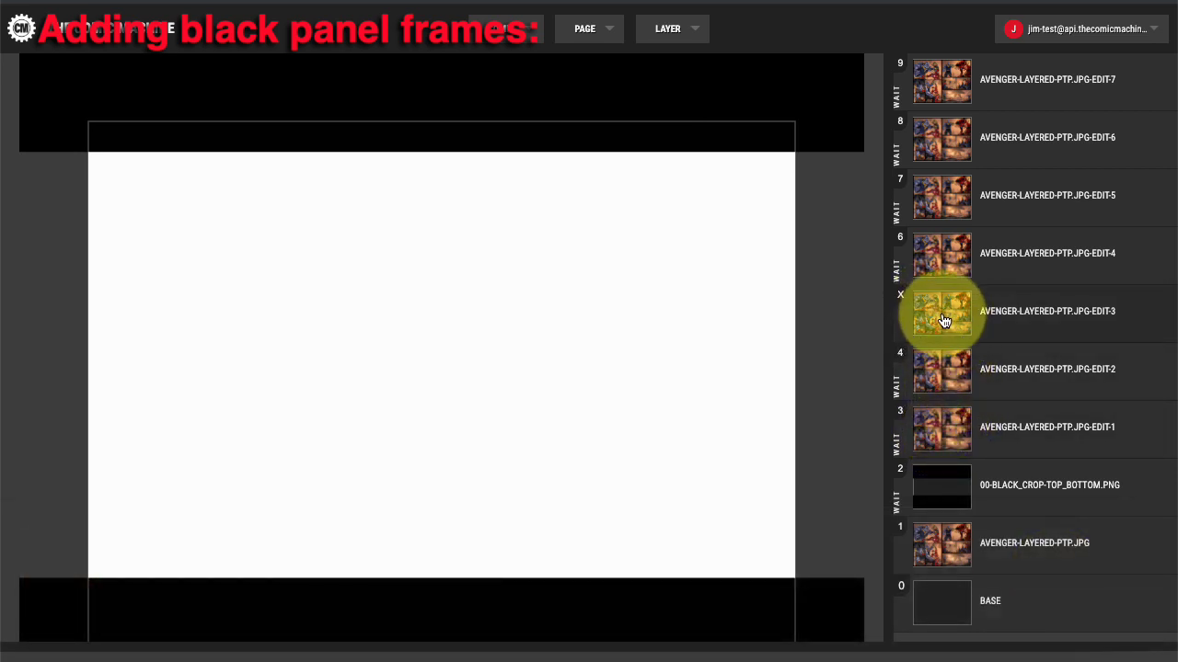
# Open the AVENGER-LAYERED-PTP.JPG-EDIT-3 layer and review its require-click-to-proceed setting
pyautogui.click(953, 315)
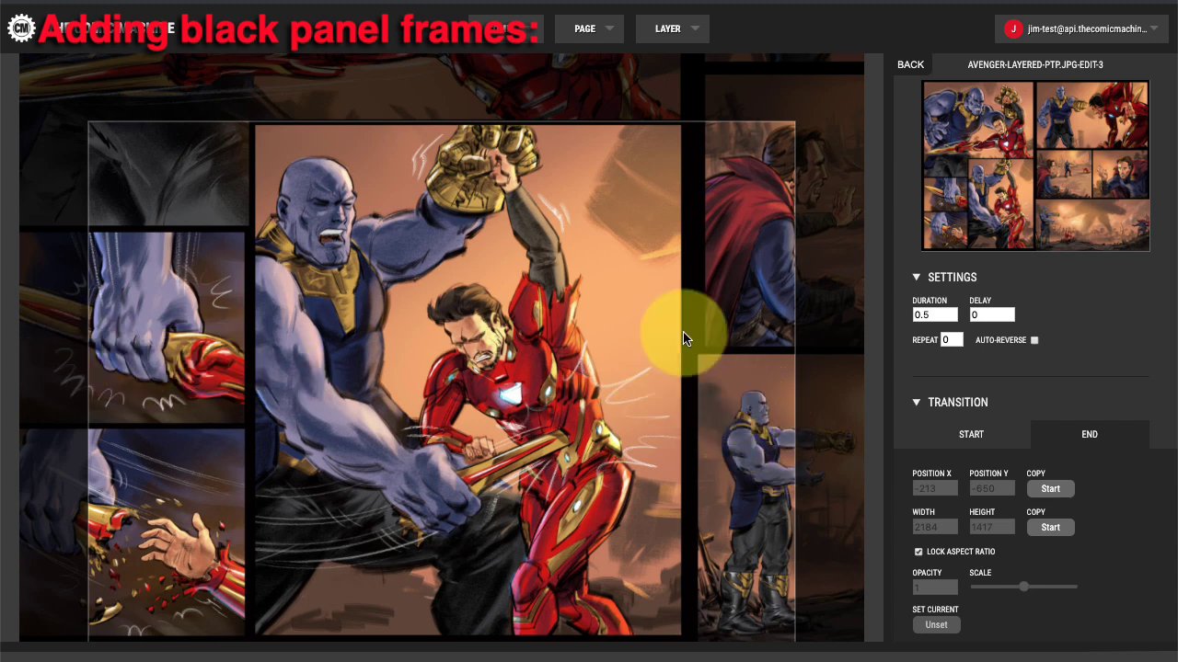
pyautogui.scroll(-3, 997, 459)
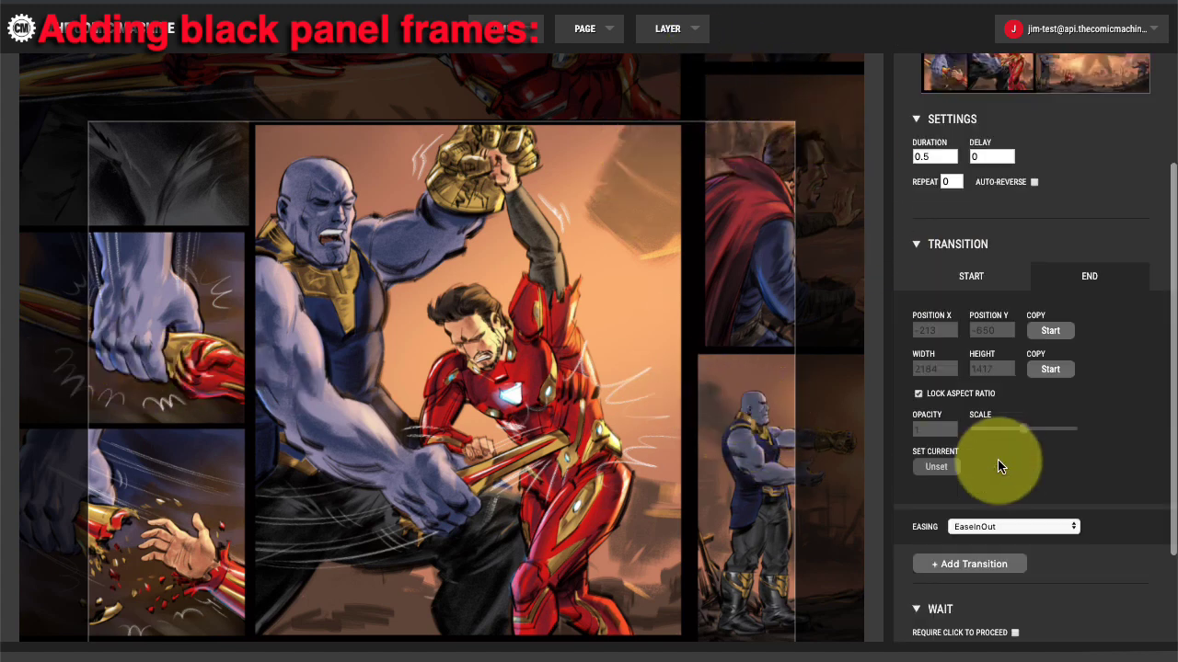
pyautogui.scroll(-3, 989, 469)
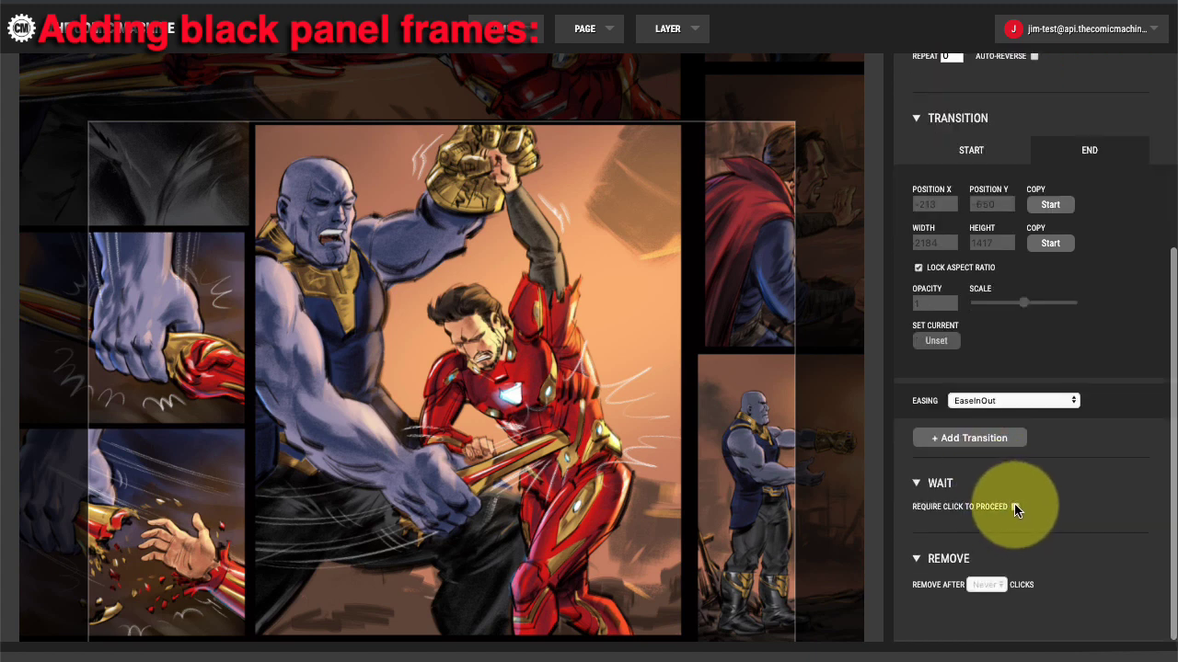
pyautogui.click(1015, 507)
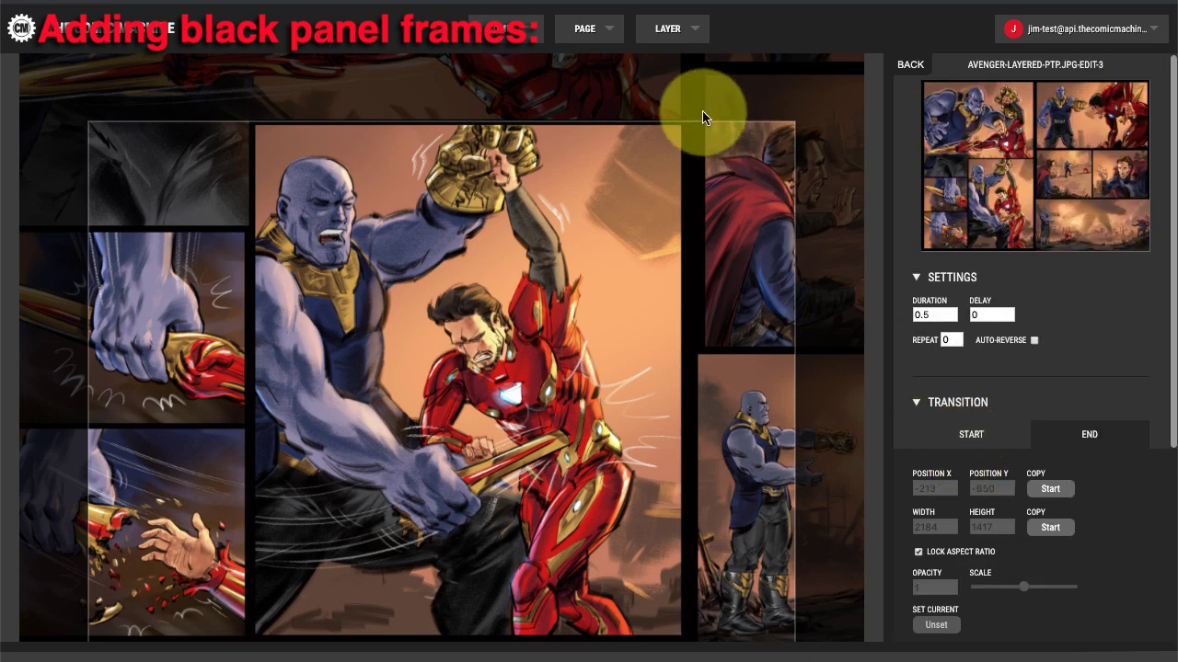
# Add the image 00-black_crop-sides.png as a new layer following AVENGER-LAYERED-PTP.JPG-EDIT-3
pyautogui.click(668, 28)
pyautogui.click(689, 62)
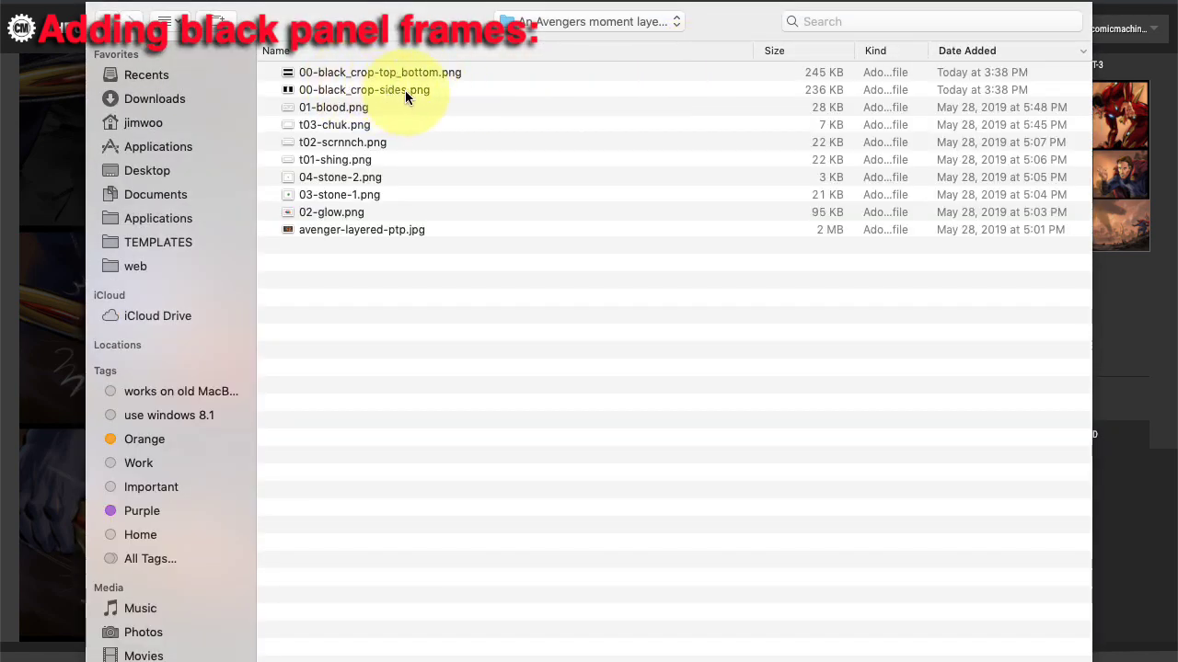
pyautogui.click(386, 90)
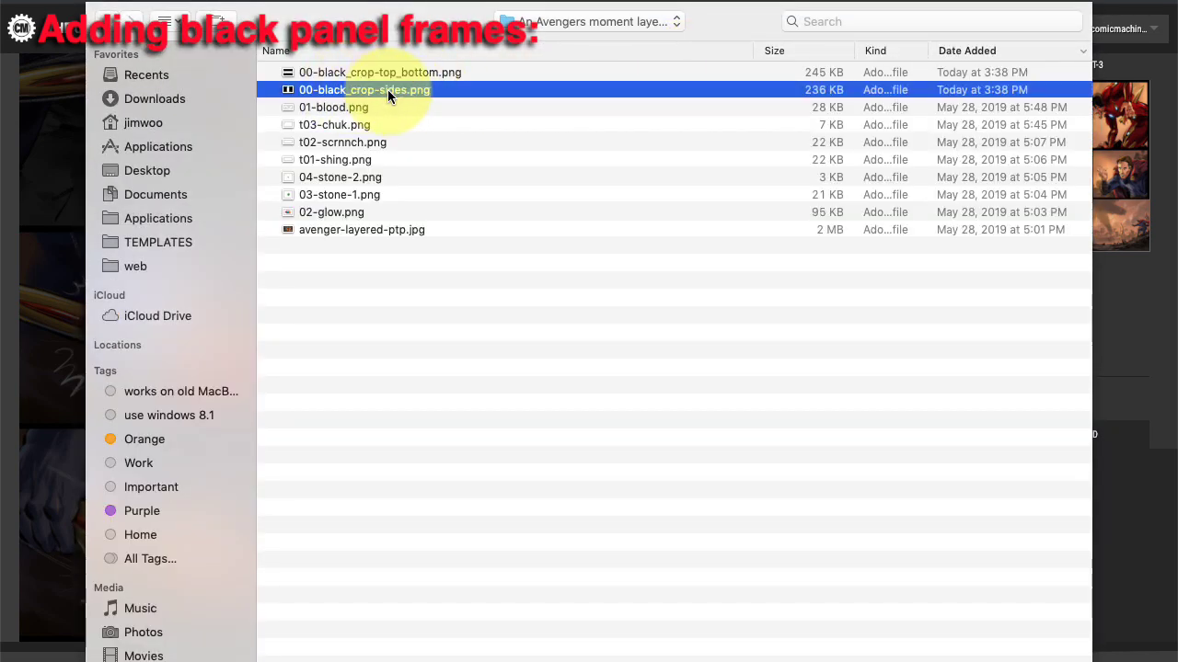
pyautogui.doubleClick(387, 89)
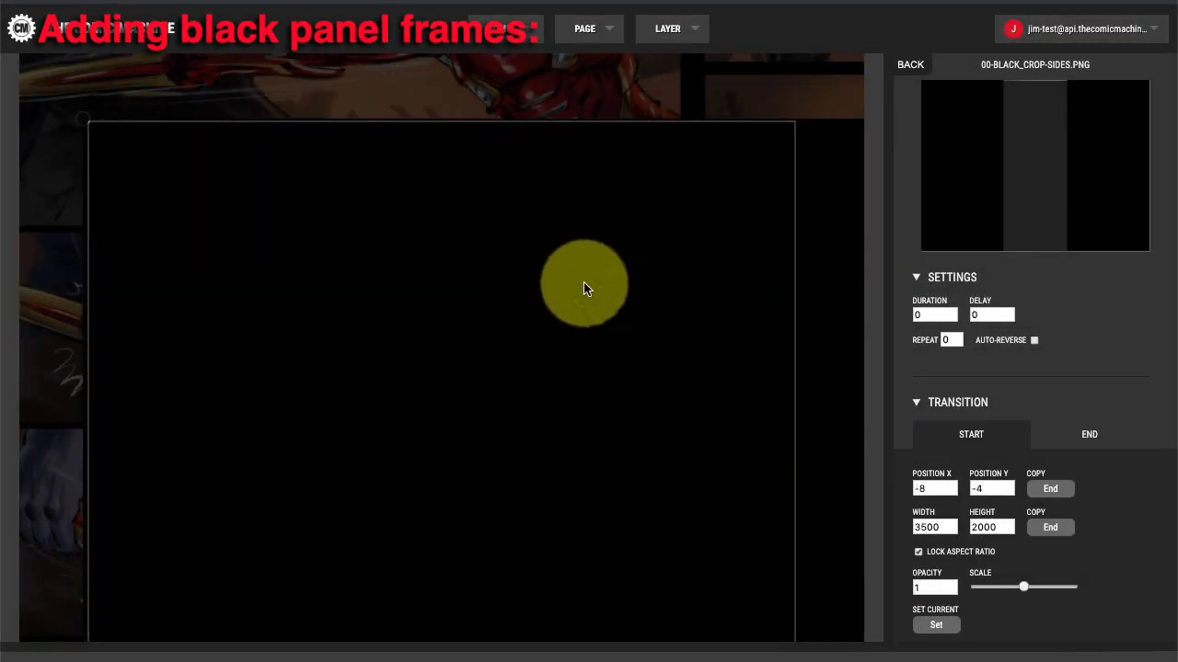
# Move the 00-black_crop-sides.png start frame over the Thanos and Iron Man panel and scale it to 2270 by 1297
pyautogui.moveTo(584, 282); pyautogui.dragTo(451, 292)
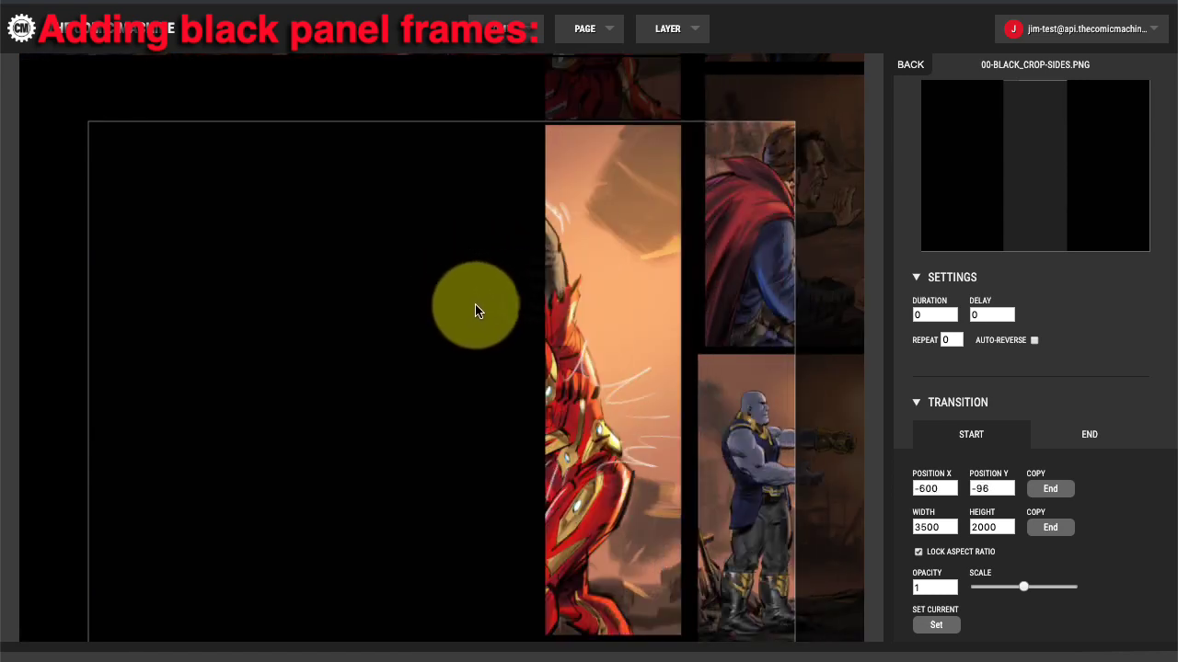
pyautogui.moveTo(1024, 586)
pyautogui.mouseDown()
pyautogui.moveTo(999, 583)
pyautogui.moveTo(1025, 586)
pyautogui.mouseUp()
pyautogui.moveTo(702, 518); pyautogui.dragTo(218, 335)
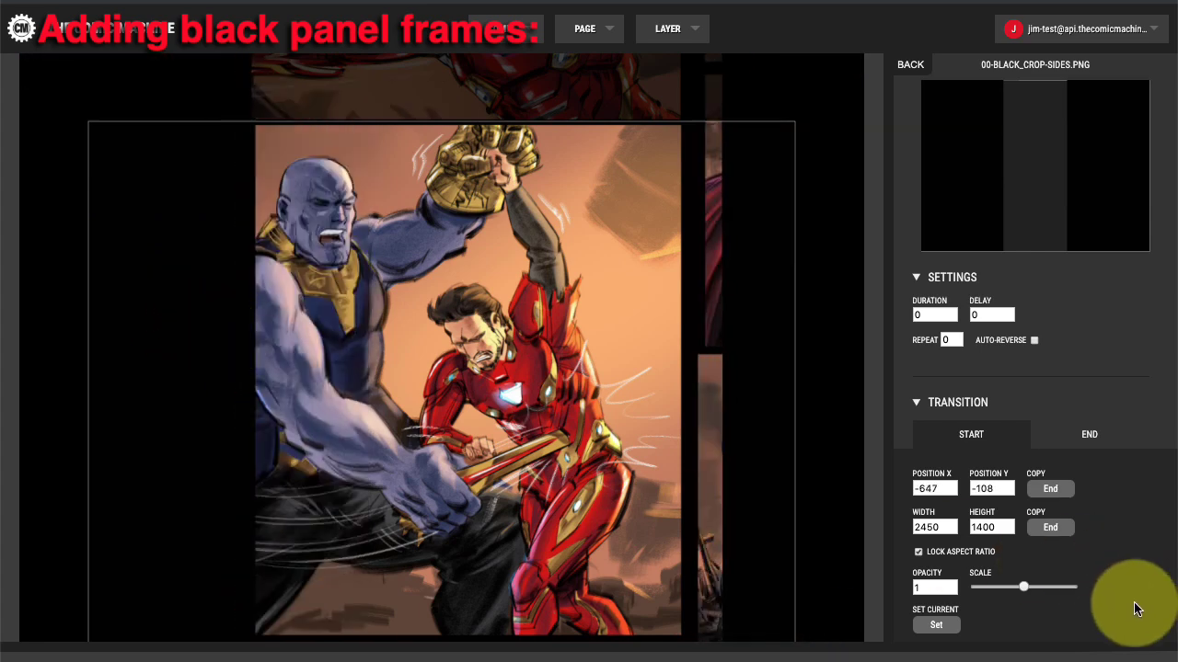
pyautogui.moveTo(1028, 593); pyautogui.dragTo(1018, 597)
pyautogui.moveTo(788, 368); pyautogui.dragTo(745, 430)
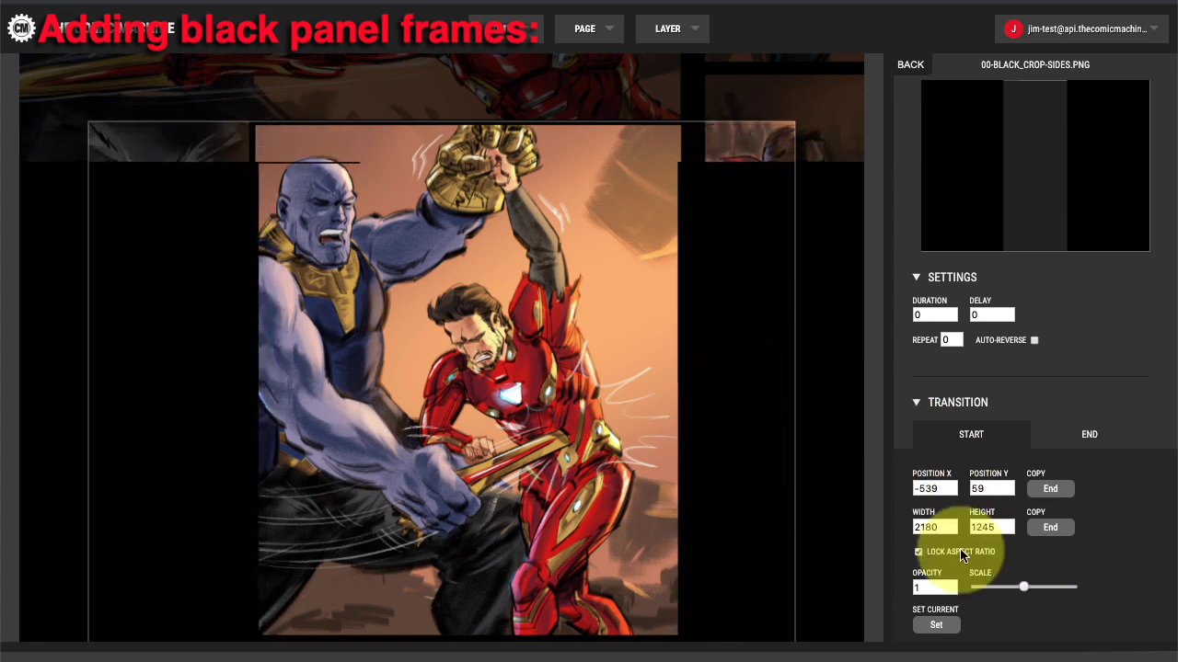
pyautogui.moveTo(1028, 593); pyautogui.dragTo(1024, 587)
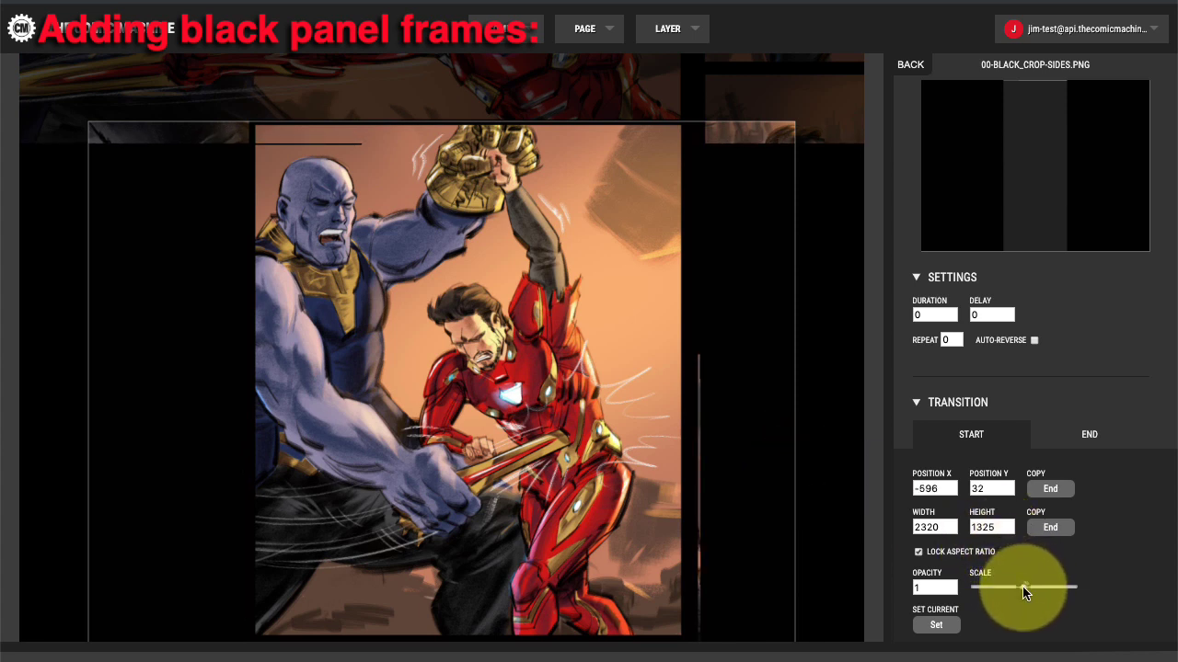
pyautogui.moveTo(1026, 594); pyautogui.dragTo(1024, 589)
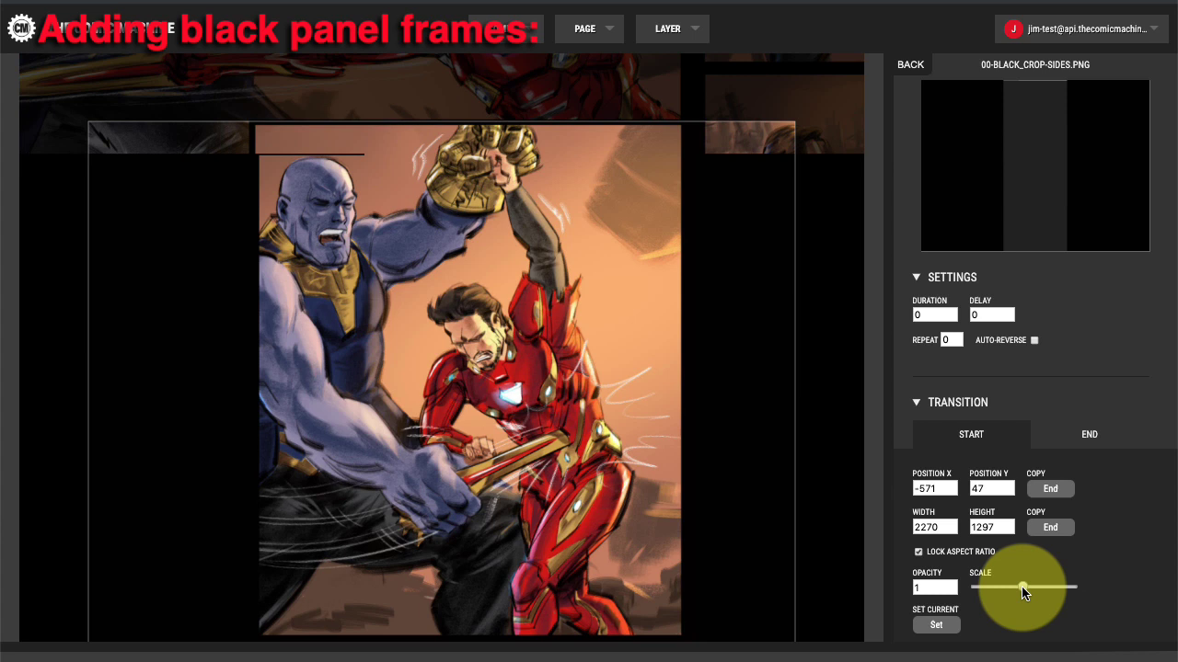
# Reposition the start frame to about X -578, Y -213 so its black sides mask the neighbouring panels
pyautogui.click(953, 488)
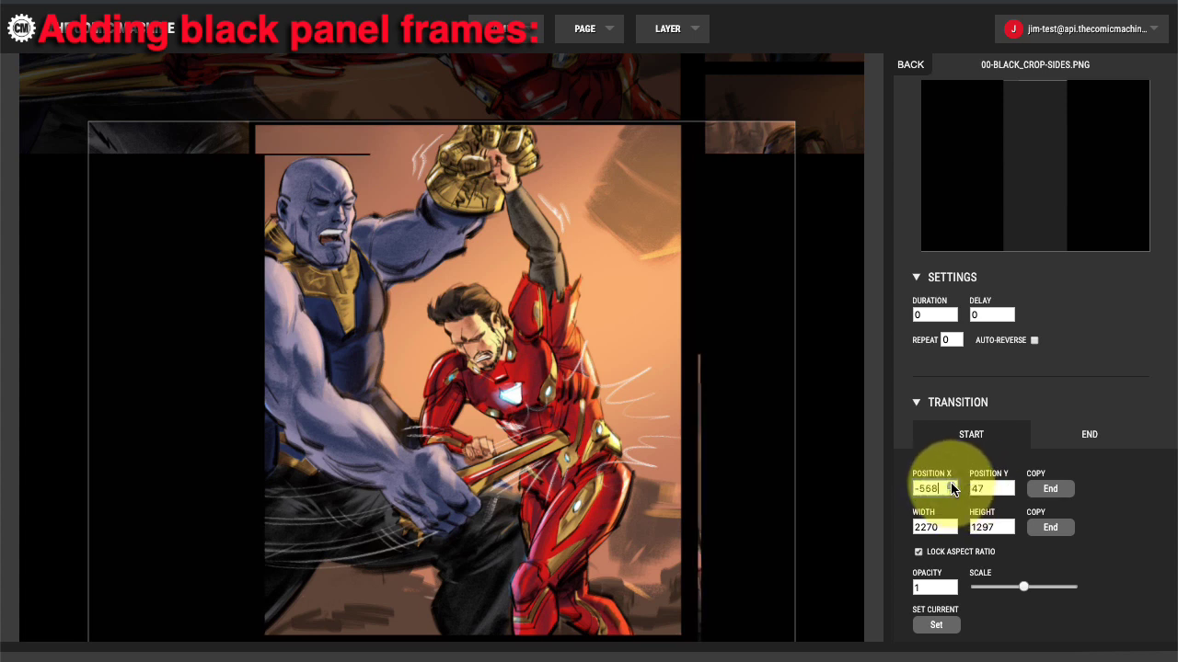
pyautogui.moveTo(702, 376); pyautogui.dragTo(694, 385)
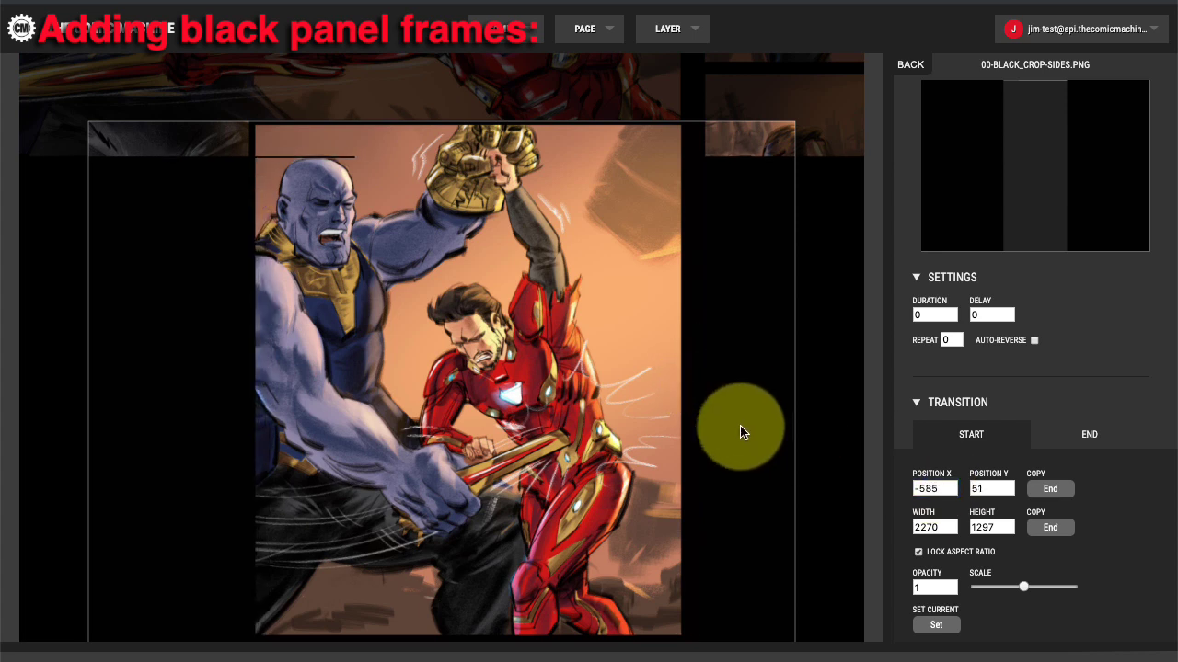
pyautogui.moveTo(744, 434); pyautogui.dragTo(746, 331)
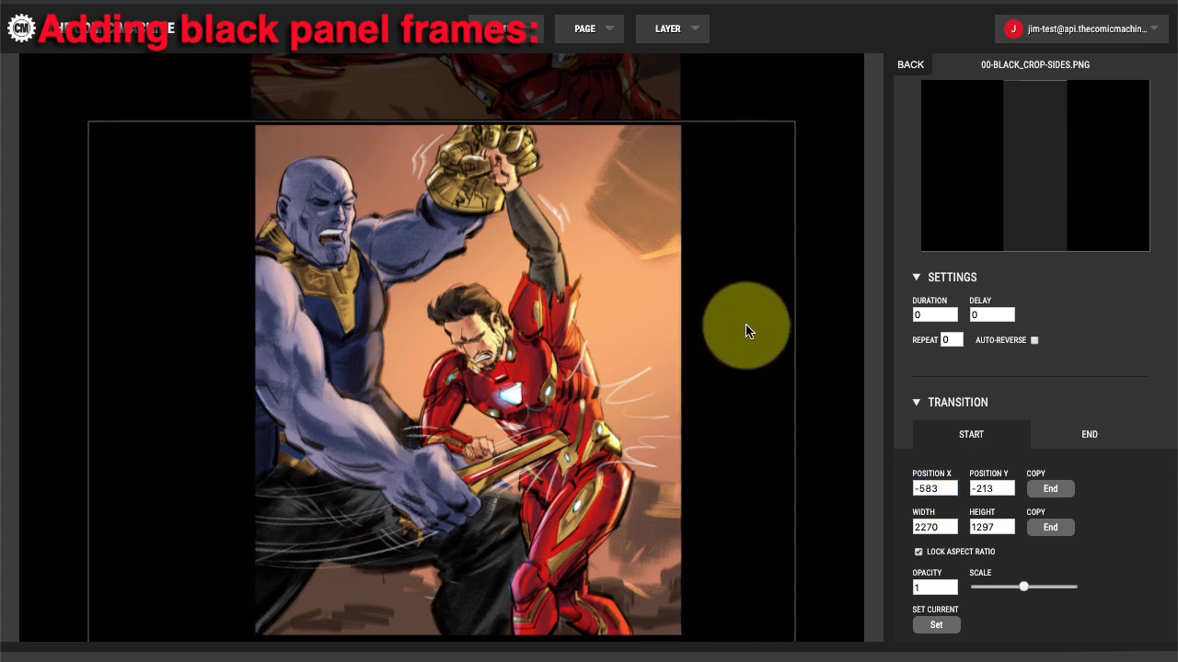
# Give the black sides layer a duration of .5, a delay of -.5 and a starting opacity of 0
pyautogui.click(938, 310)
pyautogui.write('.5')
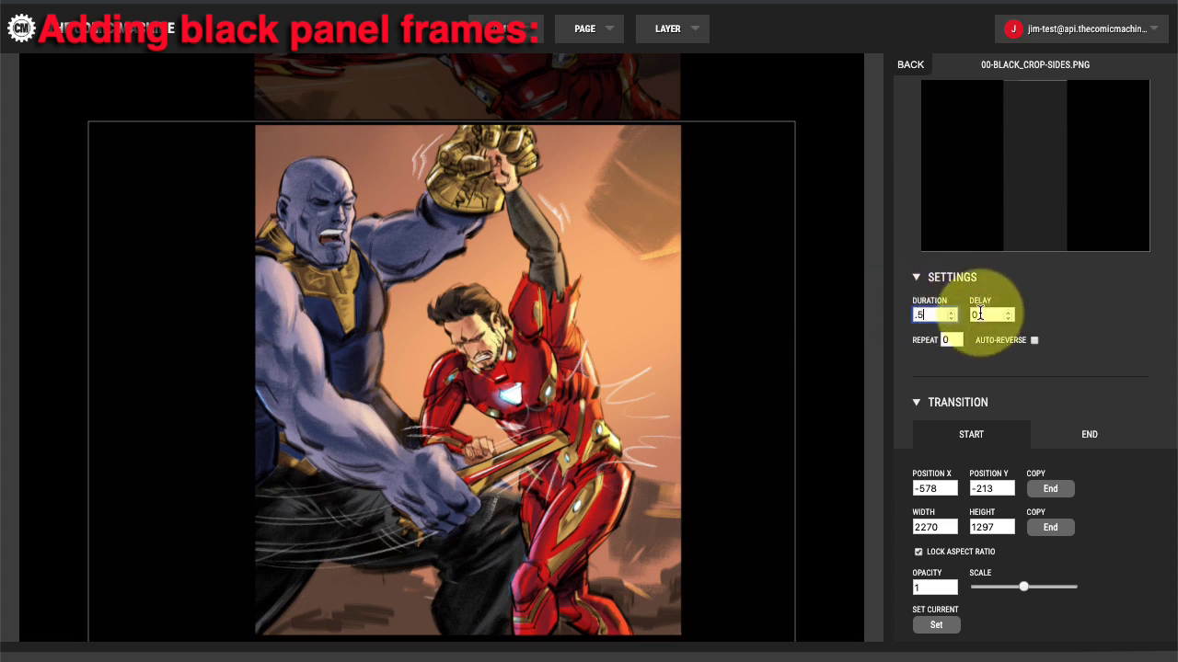
pyautogui.moveTo(985, 315); pyautogui.dragTo(974, 315)
pyautogui.write('-.5')
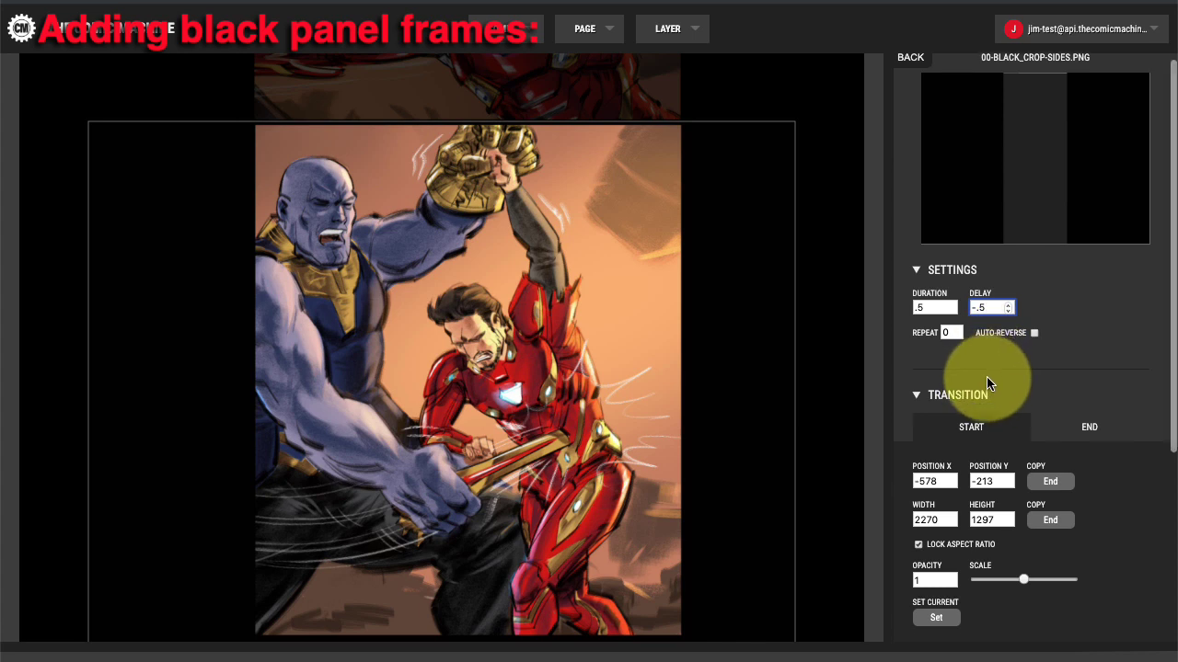
pyautogui.scroll(-1, 986, 379)
pyautogui.doubleClick(933, 538)
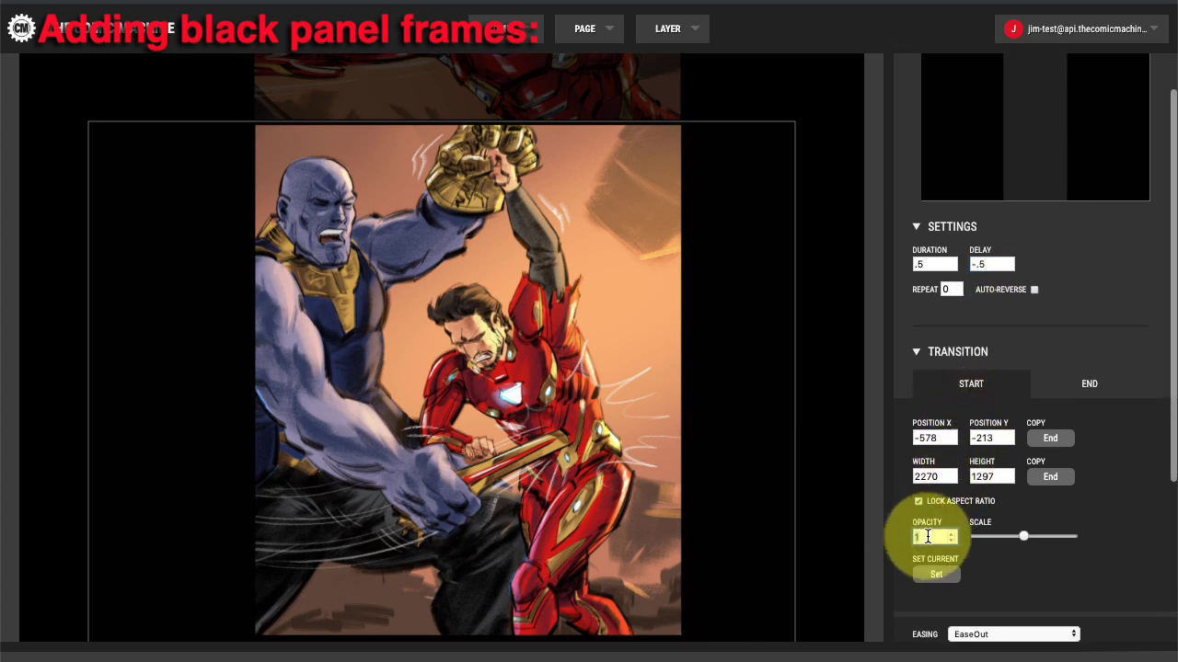
pyautogui.write('0')
# Copy the start position and size to the layer's end state and compare the two states
pyautogui.click(1063, 385)
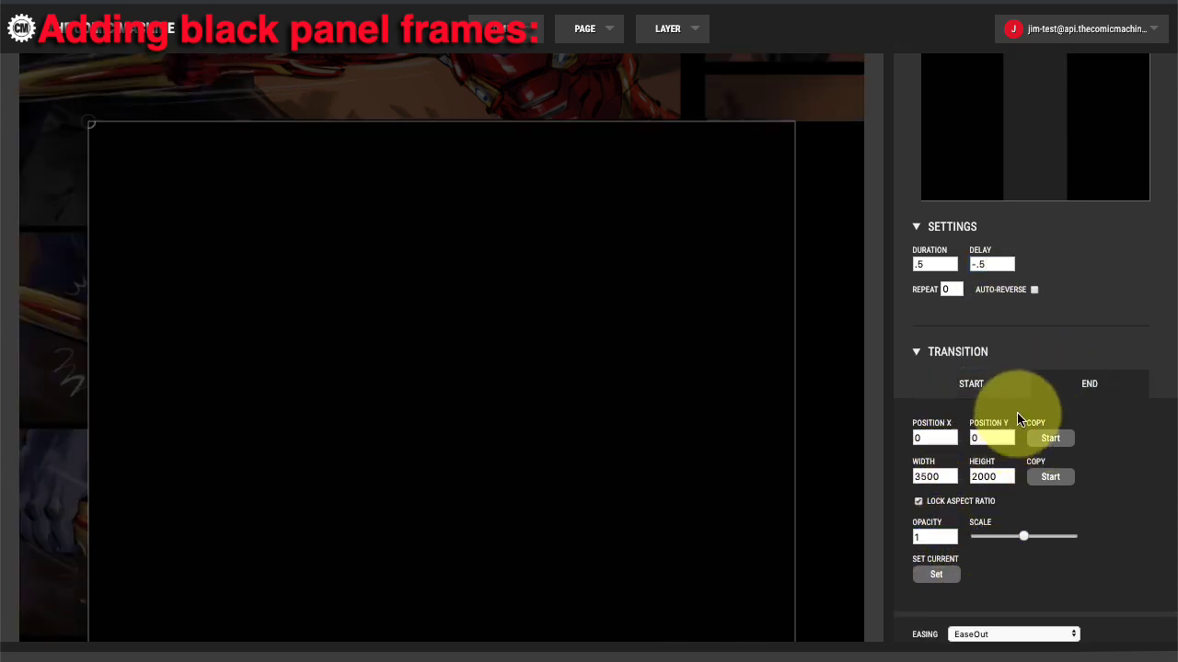
pyautogui.click(1050, 440)
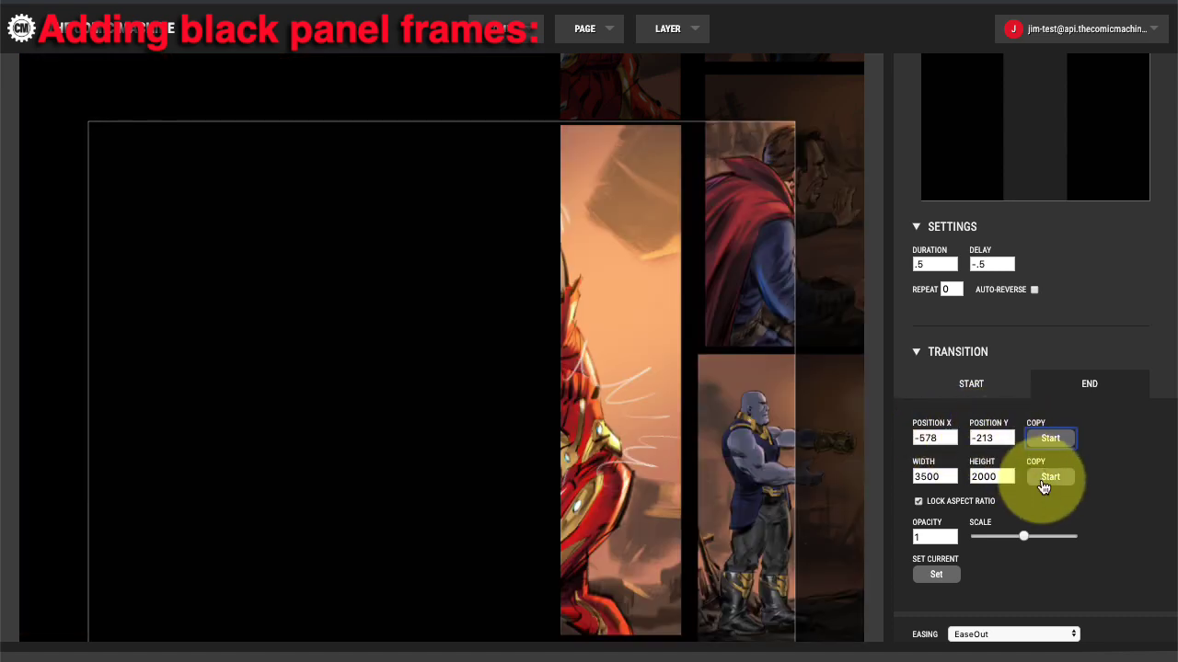
pyautogui.click(1053, 475)
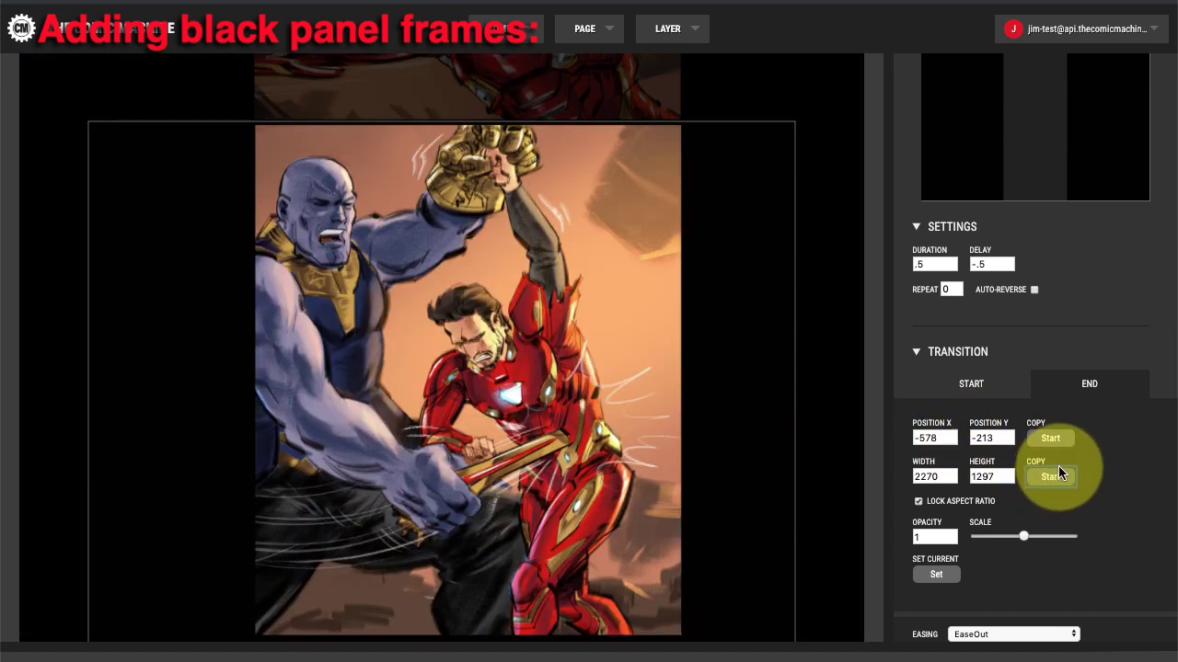
pyautogui.click(984, 386)
pyautogui.click(1051, 391)
pyautogui.click(979, 386)
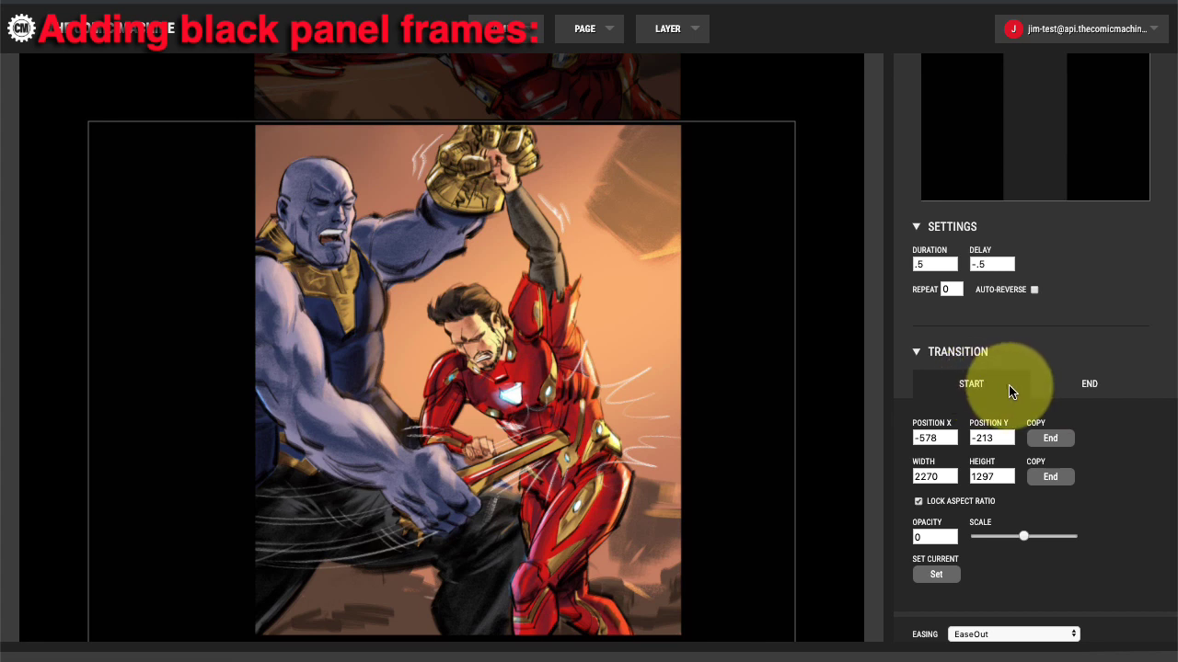
# Require a click to proceed on the black sides layer and set its easing to EaseInOut
pyautogui.scroll(-5, 1007, 387)
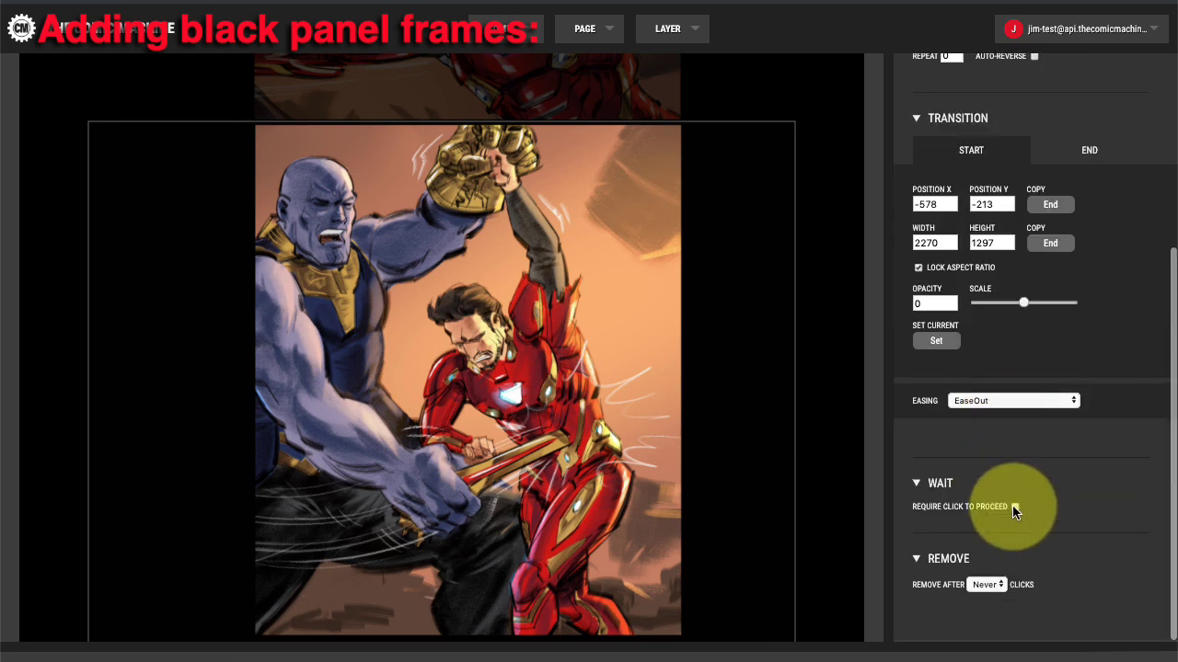
pyautogui.click(1015, 507)
pyautogui.click(1015, 400)
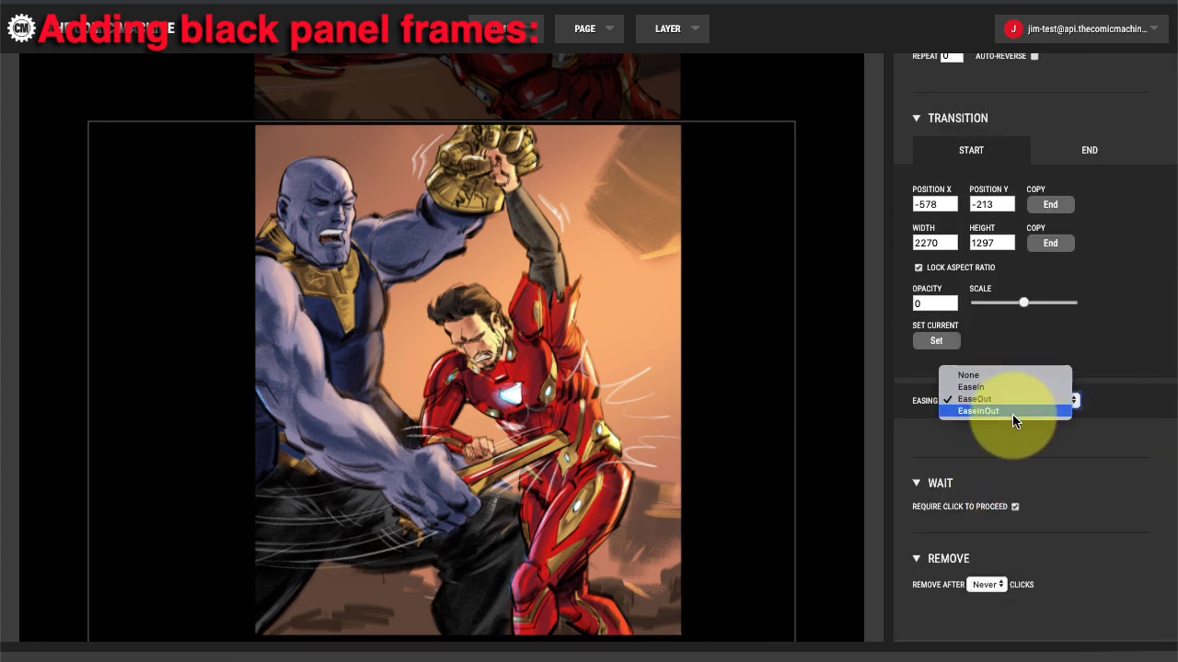
pyautogui.click(1013, 409)
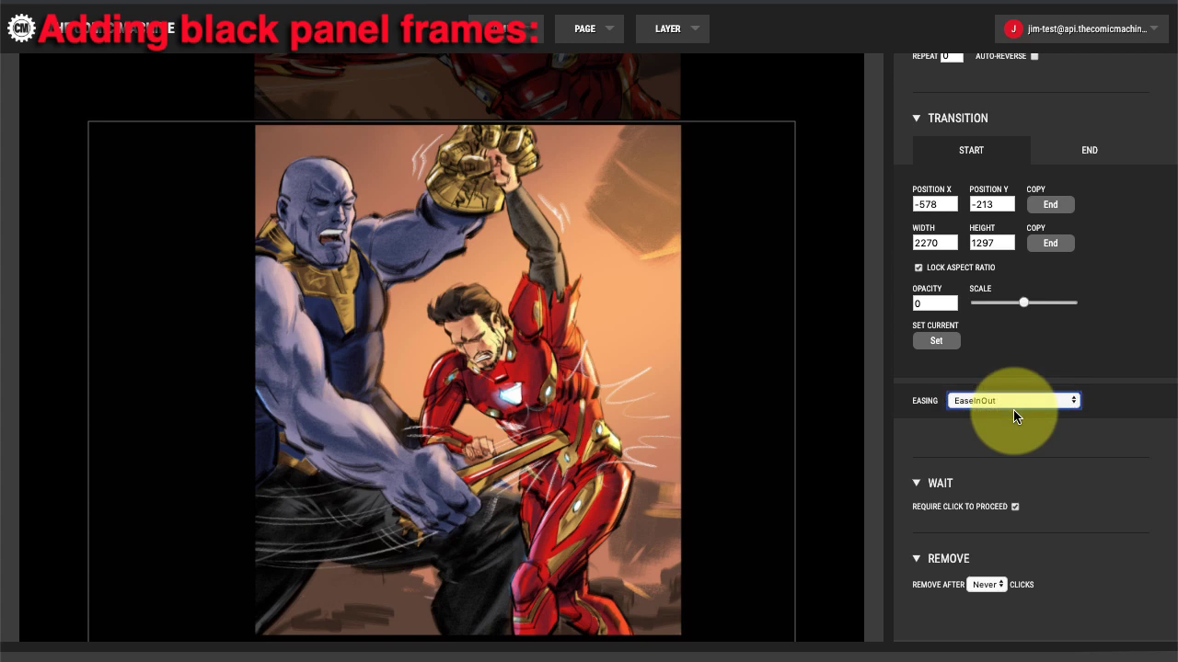
# Set the black sides layer to be removed after 1 click and return to the layer list
pyautogui.click(992, 586)
pyautogui.click(990, 597)
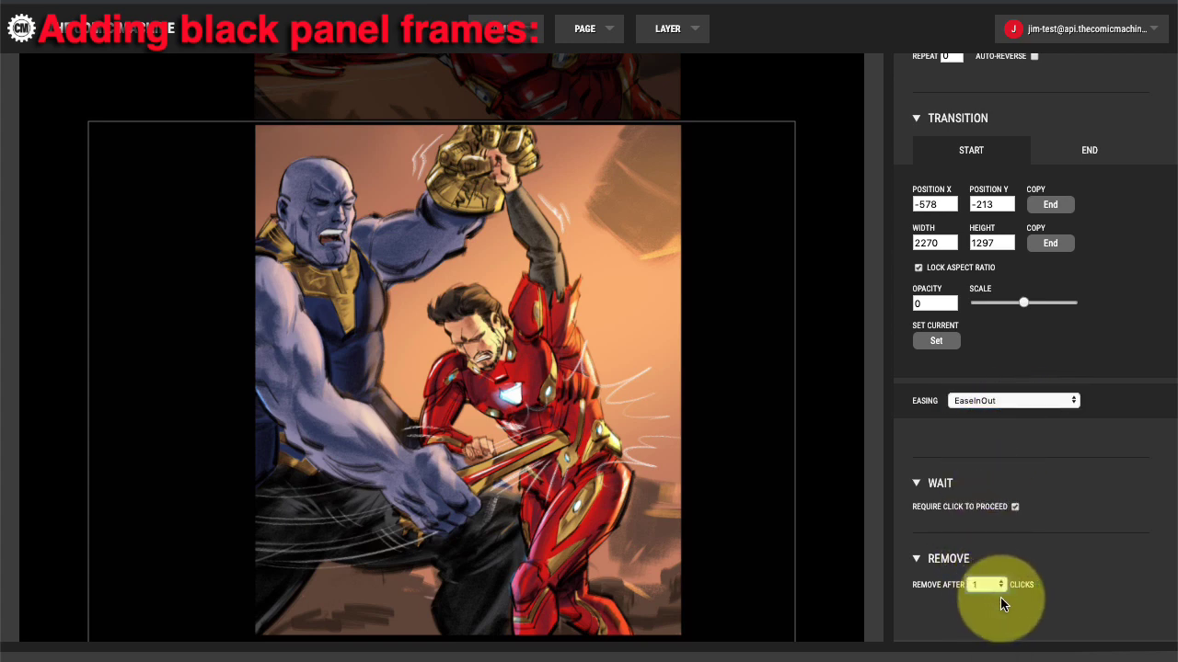
pyautogui.scroll(3, 1051, 598)
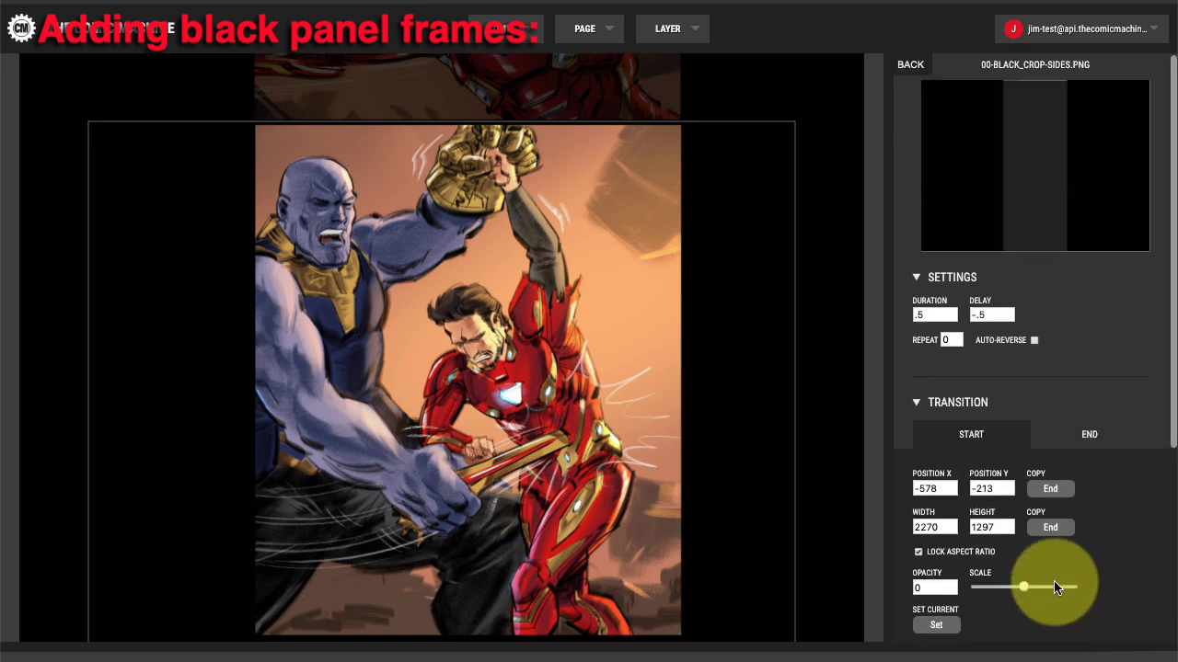
pyautogui.click(911, 66)
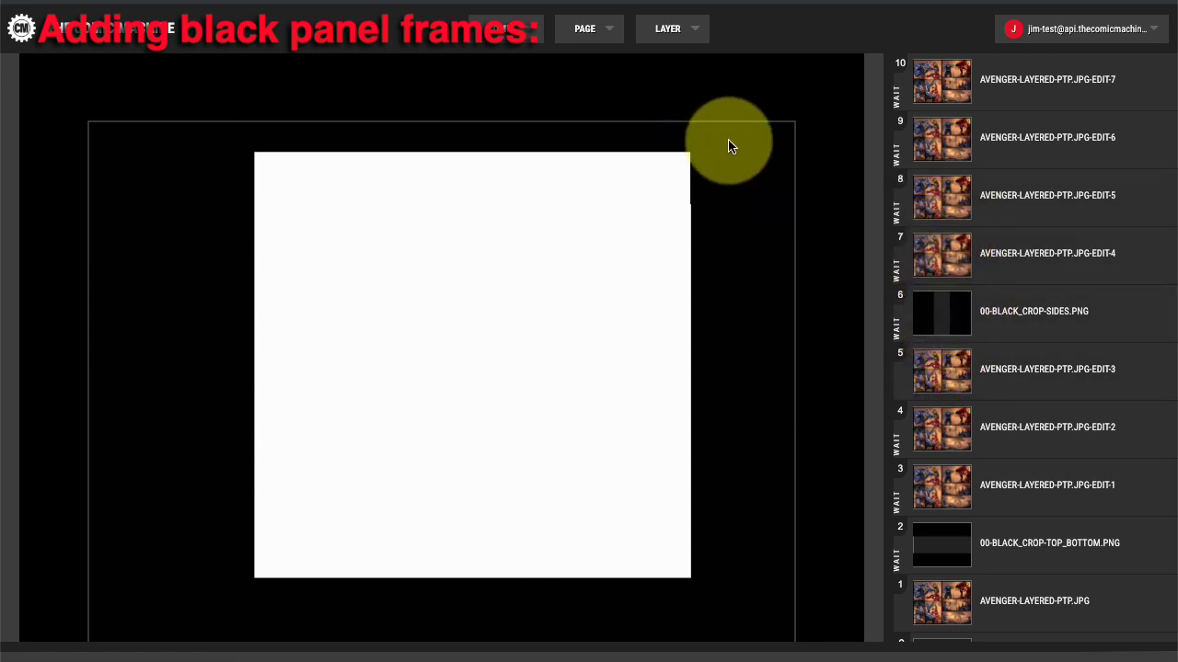
# Preview the page and advance past the black sides frame to test its removal
pyautogui.click(580, 28)
pyautogui.click(603, 85)
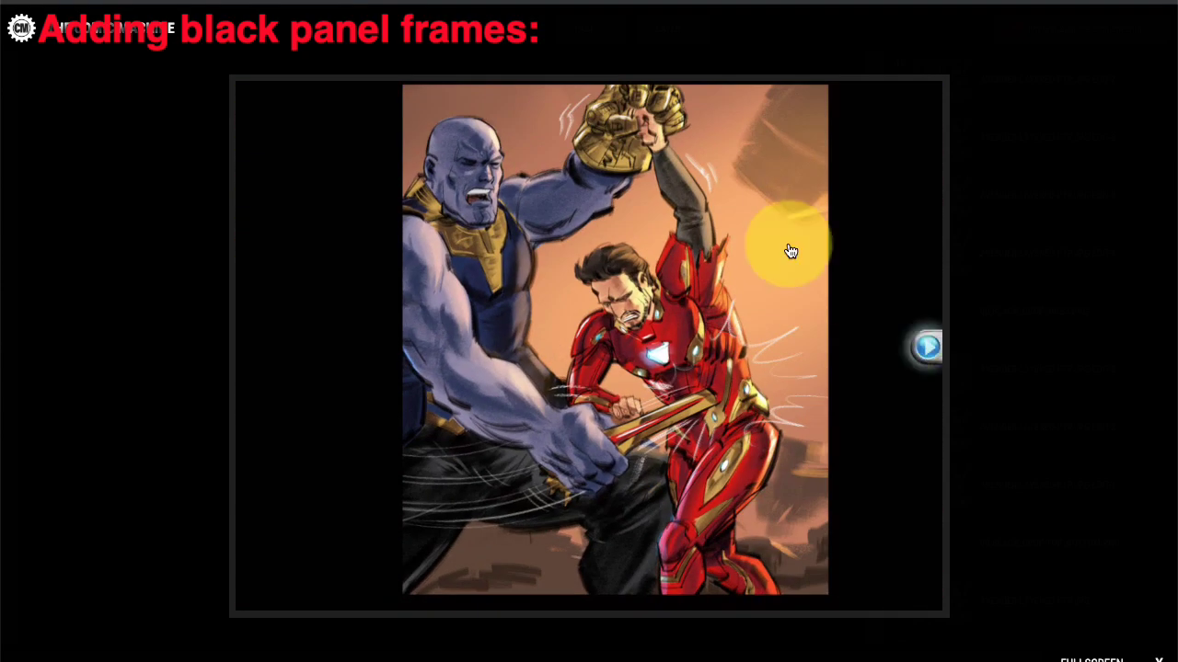
pyautogui.click(928, 355)
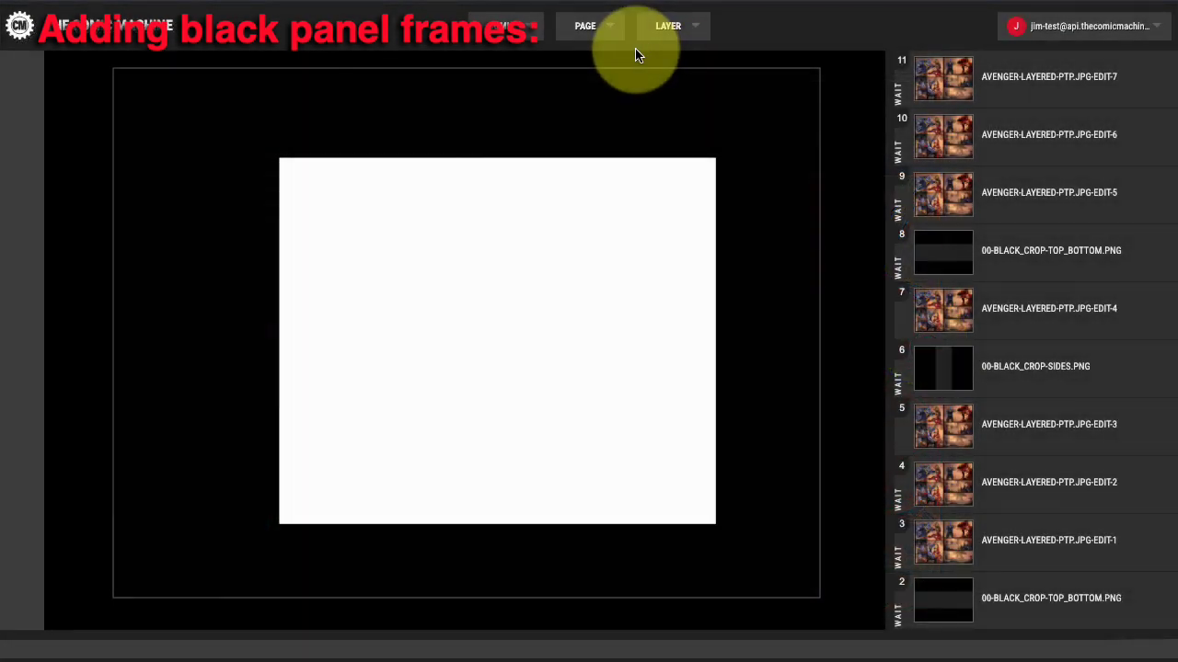
# Preview the page from the beginning, advancing through every panel to check the black frames' transitions
pyautogui.click(585, 26)
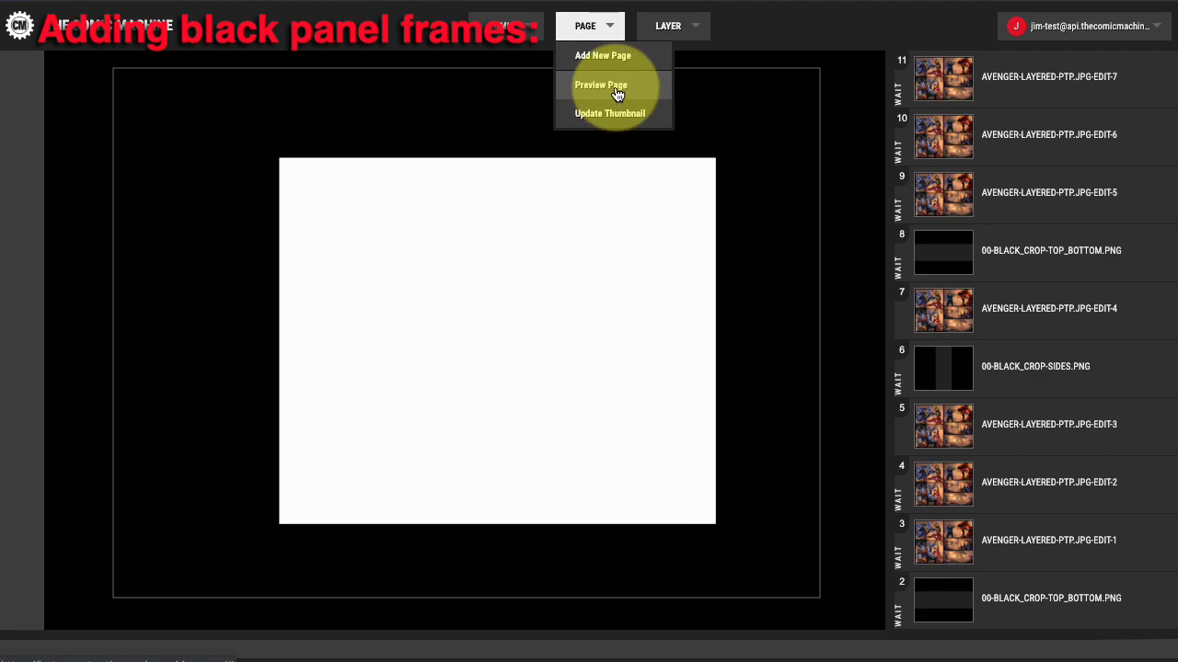
pyautogui.click(616, 91)
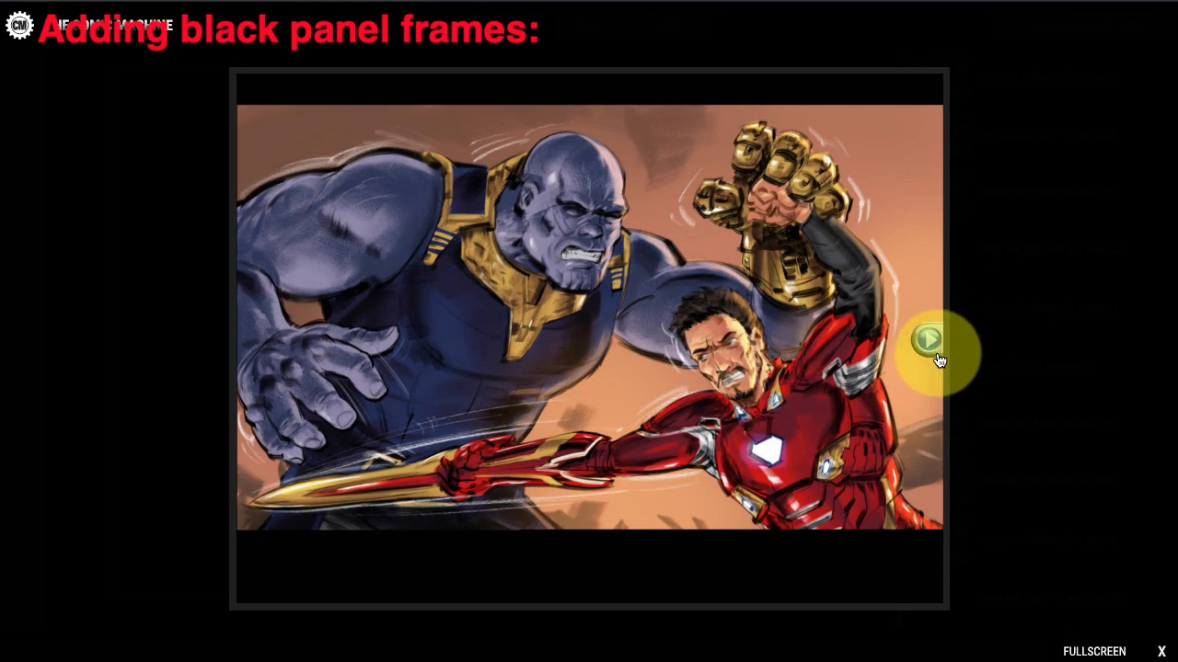
pyautogui.click(937, 355)
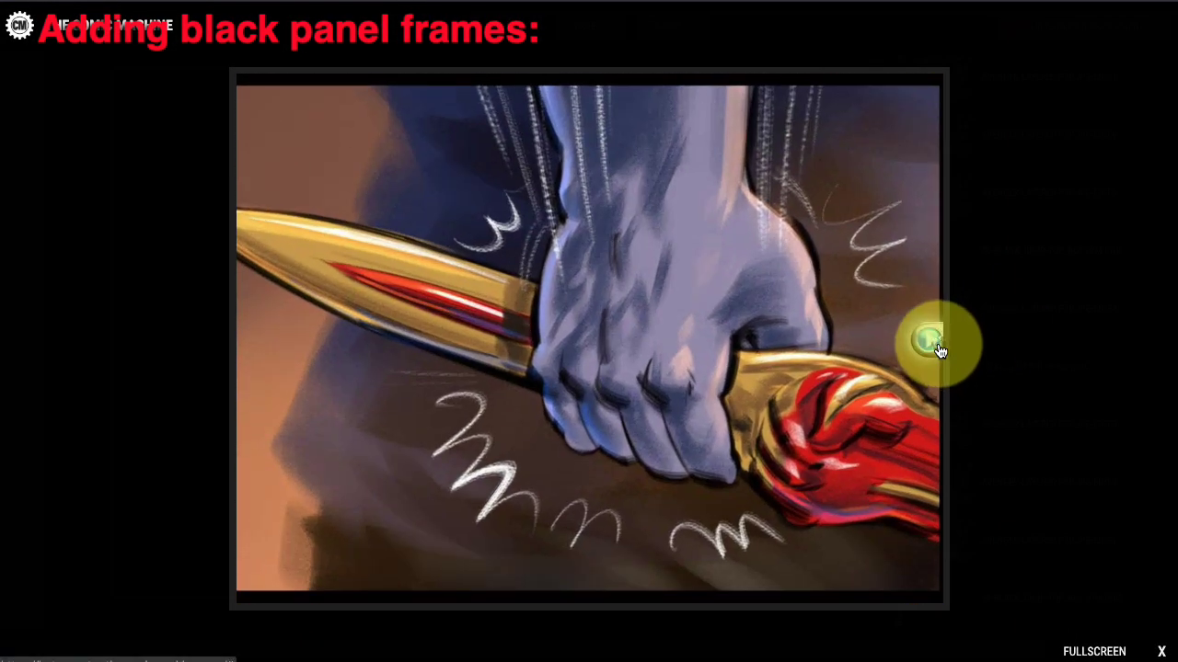
pyautogui.click(940, 350)
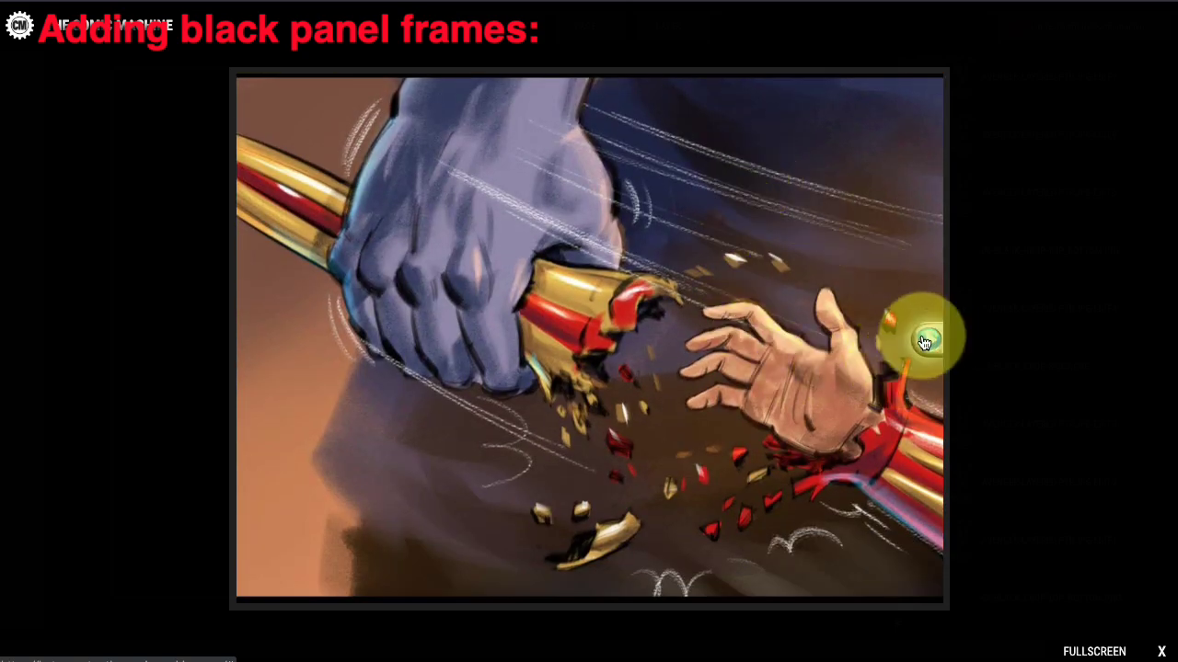
pyautogui.click(929, 346)
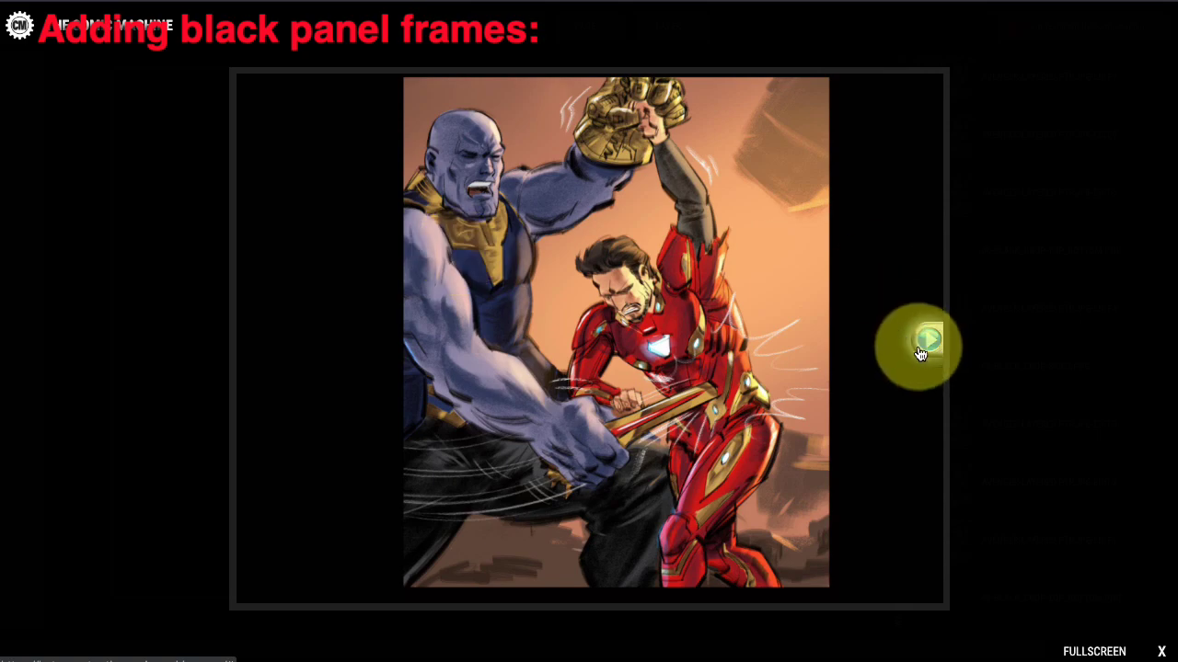
pyautogui.click(939, 351)
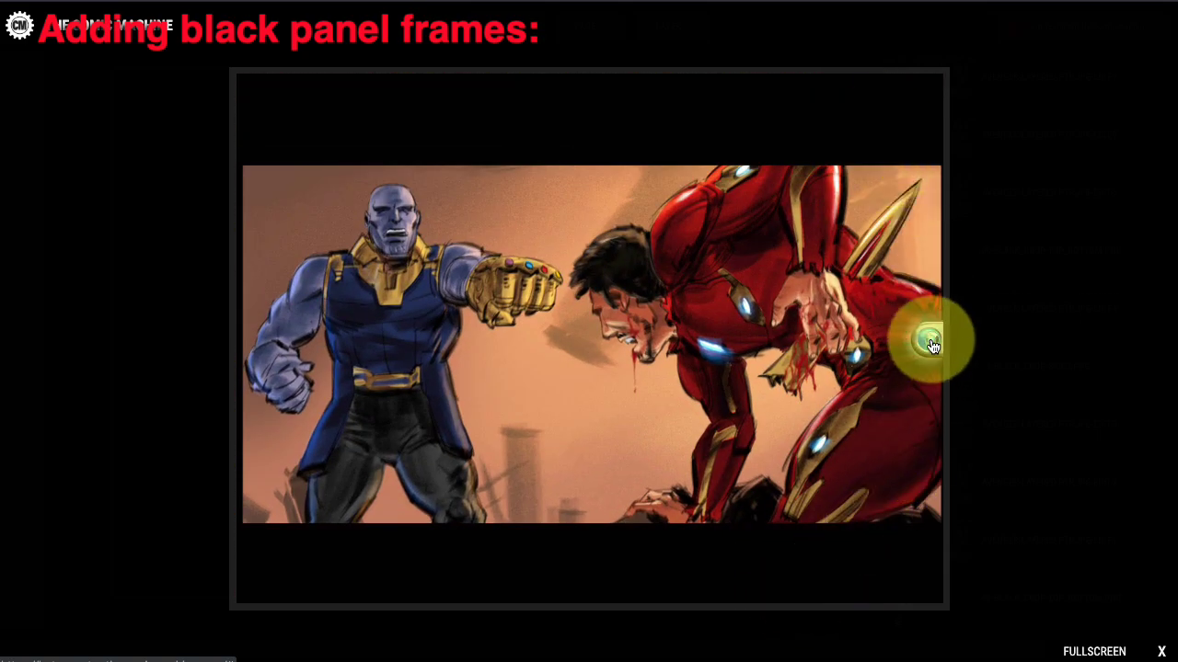
pyautogui.click(931, 345)
pyautogui.click(931, 348)
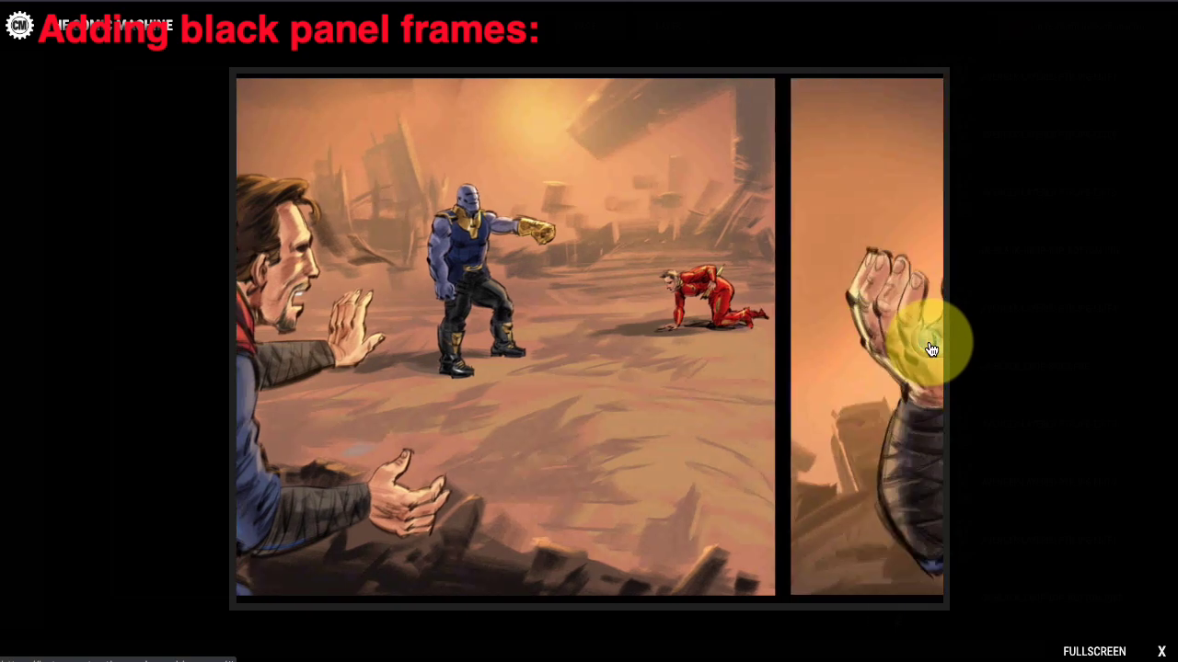
pyautogui.click(931, 348)
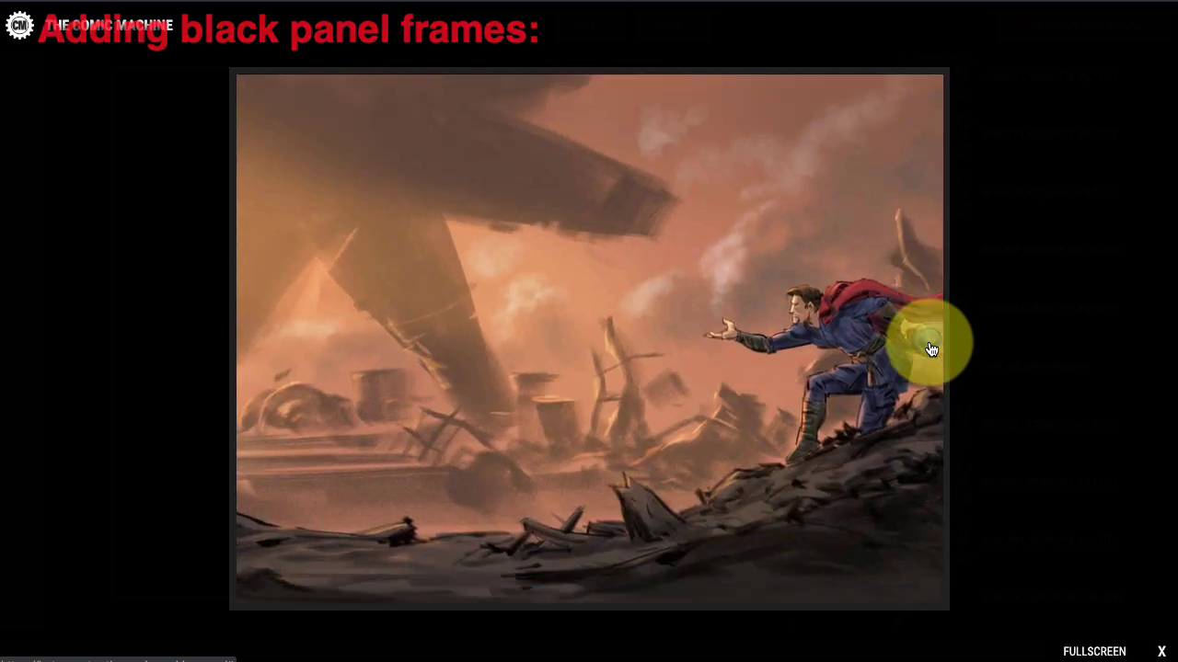
pyautogui.click(932, 348)
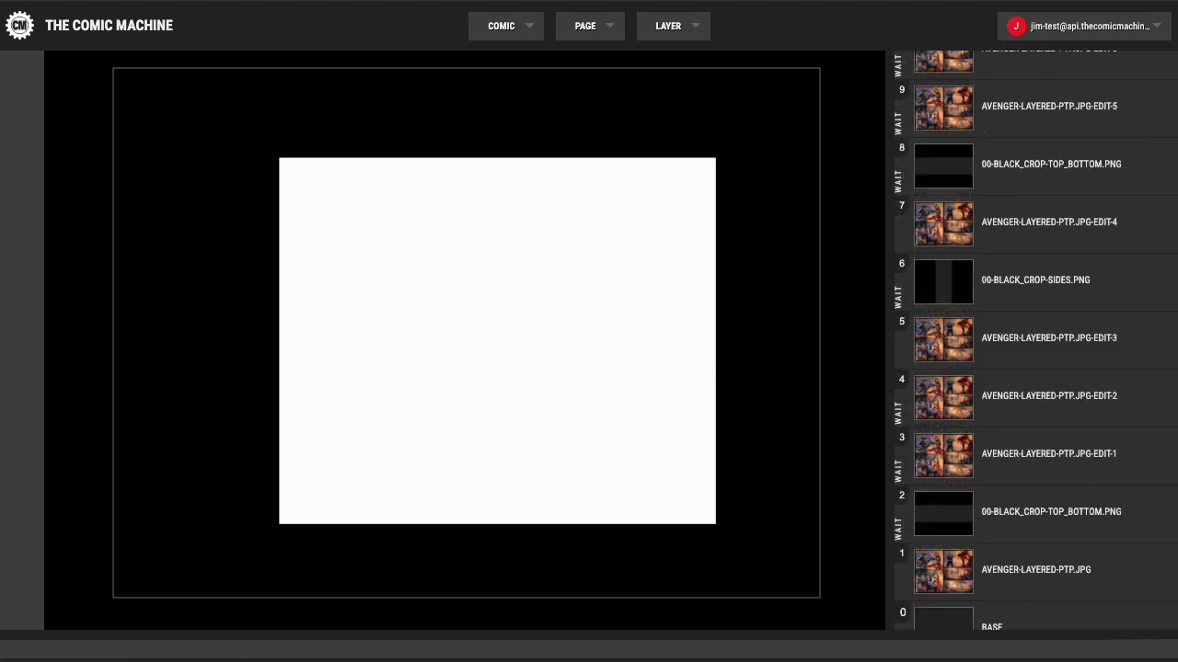
# Switch to the Adobe Bridge folder of layer images, enlarge the thumbnails and select 02-glow.png
pyautogui.moveTo(0, 171); pyautogui.dragTo(569, 85)
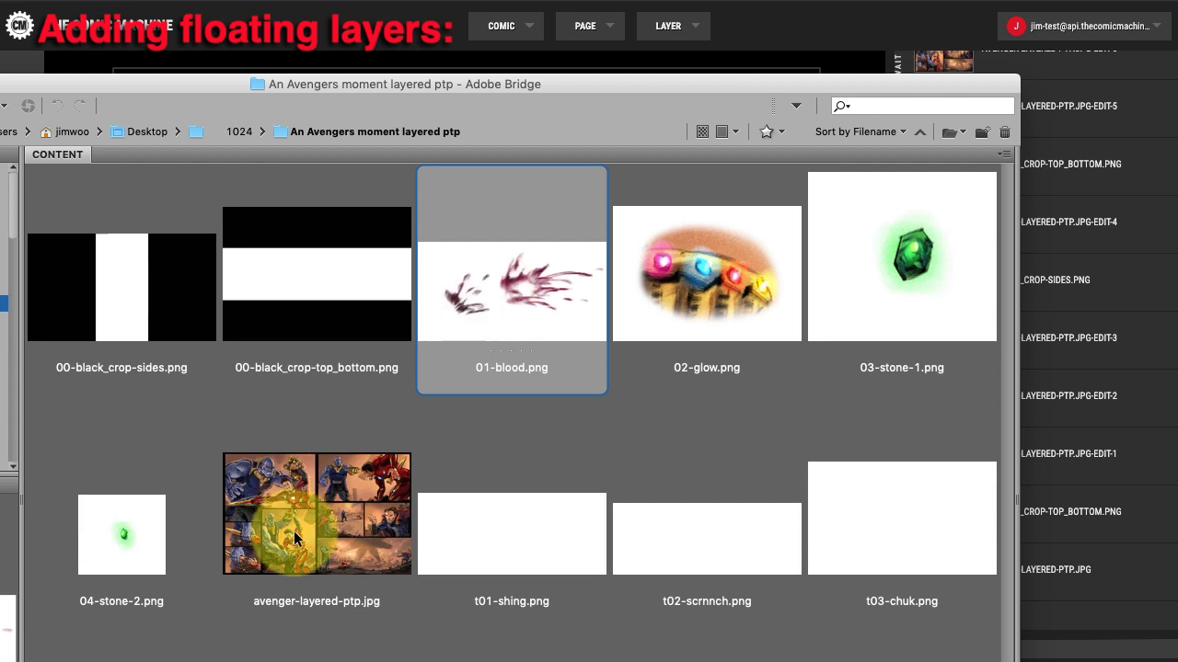
pyautogui.moveTo(828, 661); pyautogui.dragTo(845, 661)
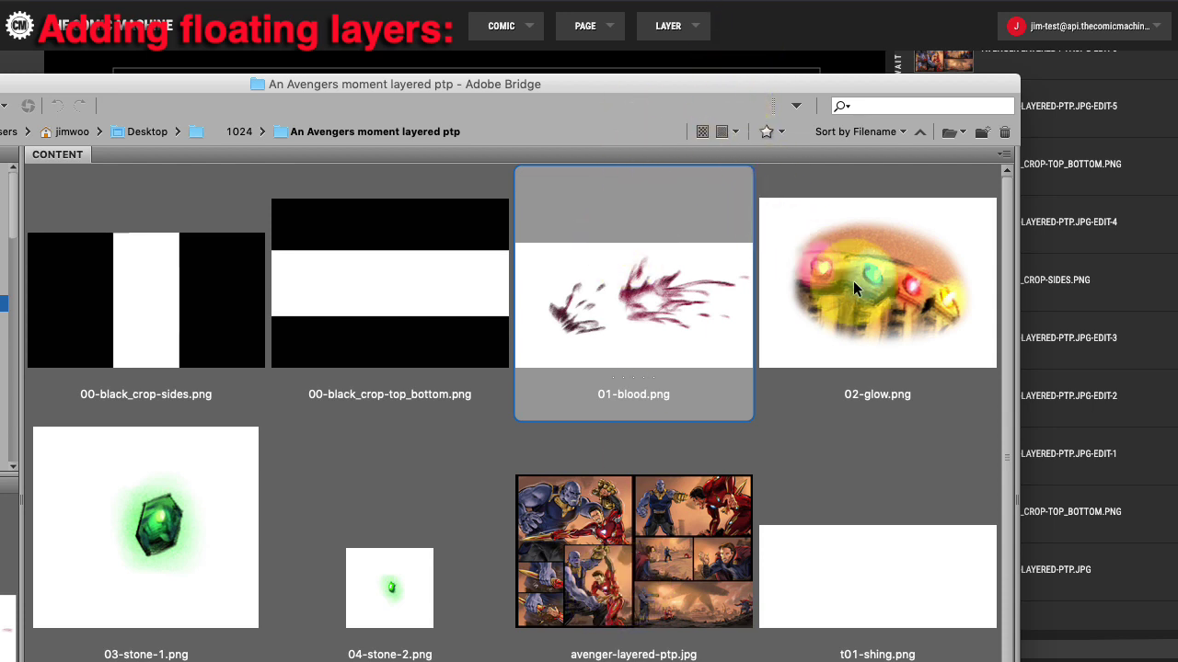
pyautogui.click(865, 310)
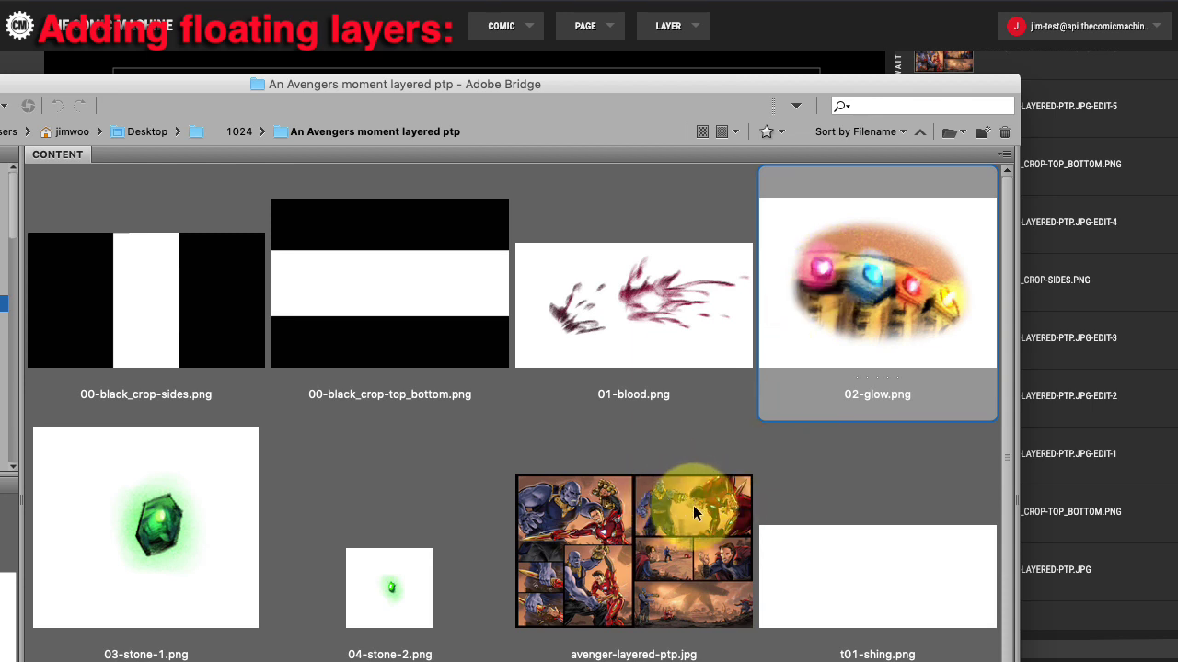
# Look over the stone images and the Avengers page in the Bridge folder and move the window aside to reveal the comic editor
pyautogui.click(160, 500)
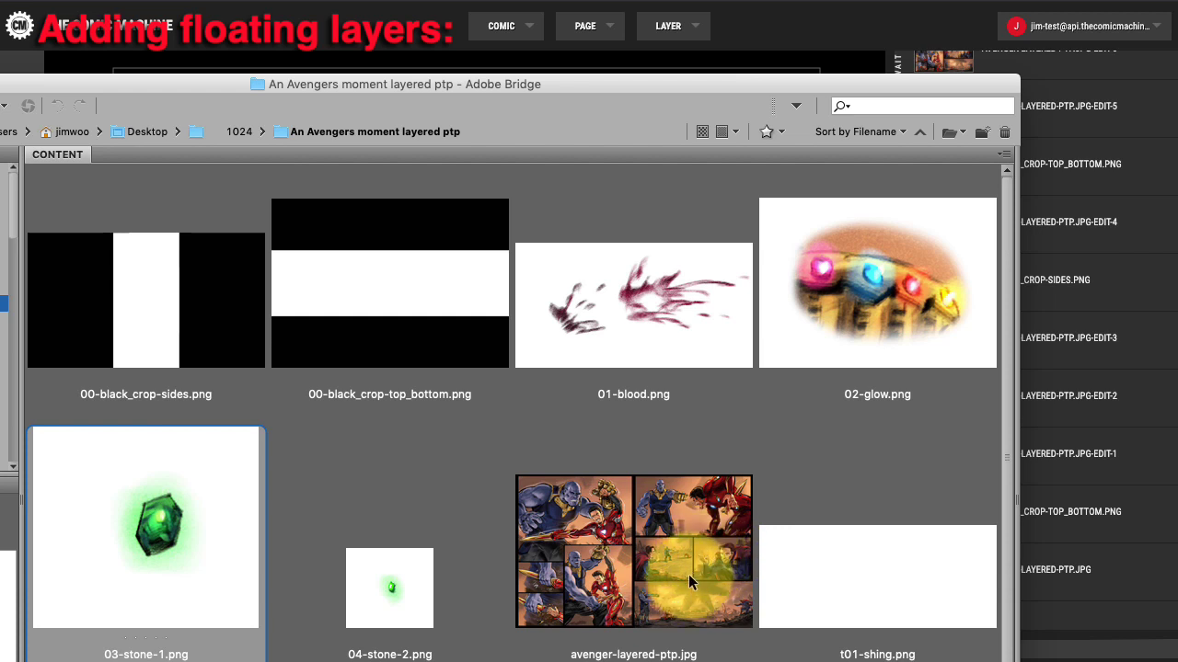
pyautogui.click(404, 592)
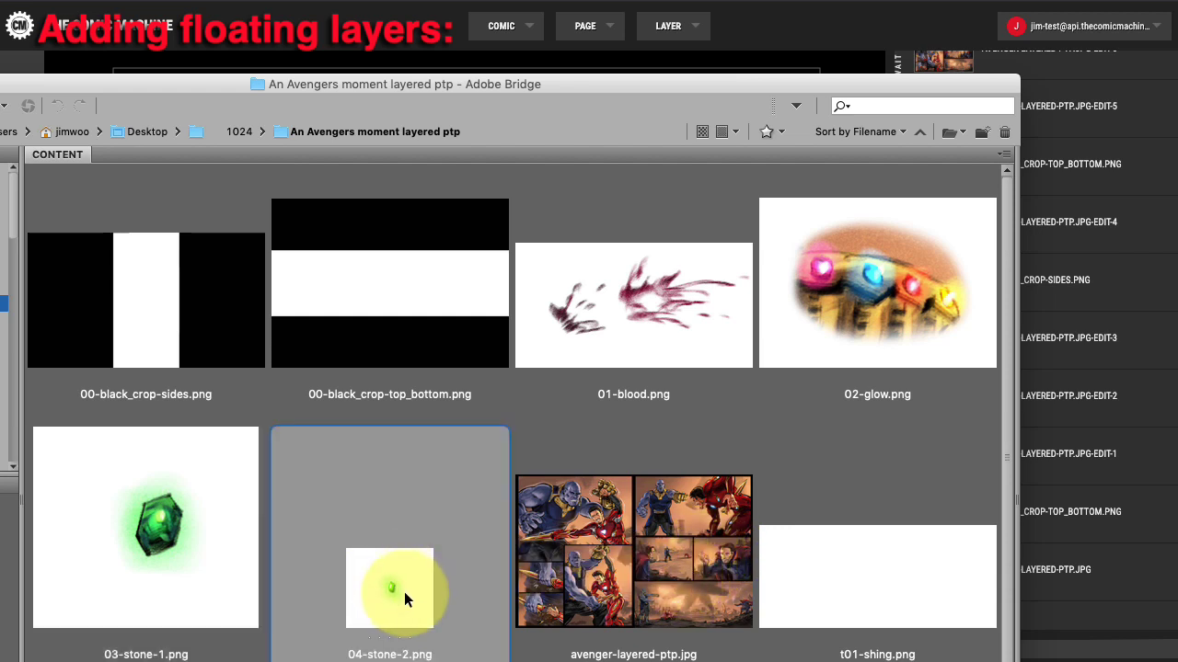
pyautogui.click(740, 601)
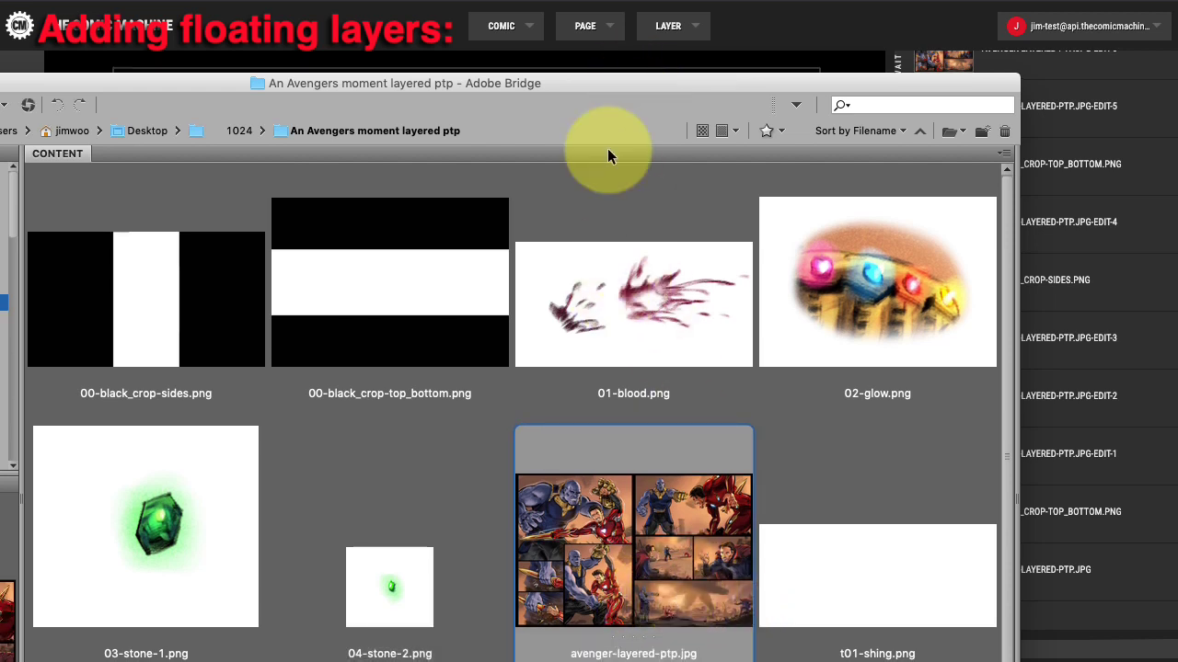
pyautogui.click(598, 291)
pyautogui.moveTo(701, 82); pyautogui.dragTo(17, 93)
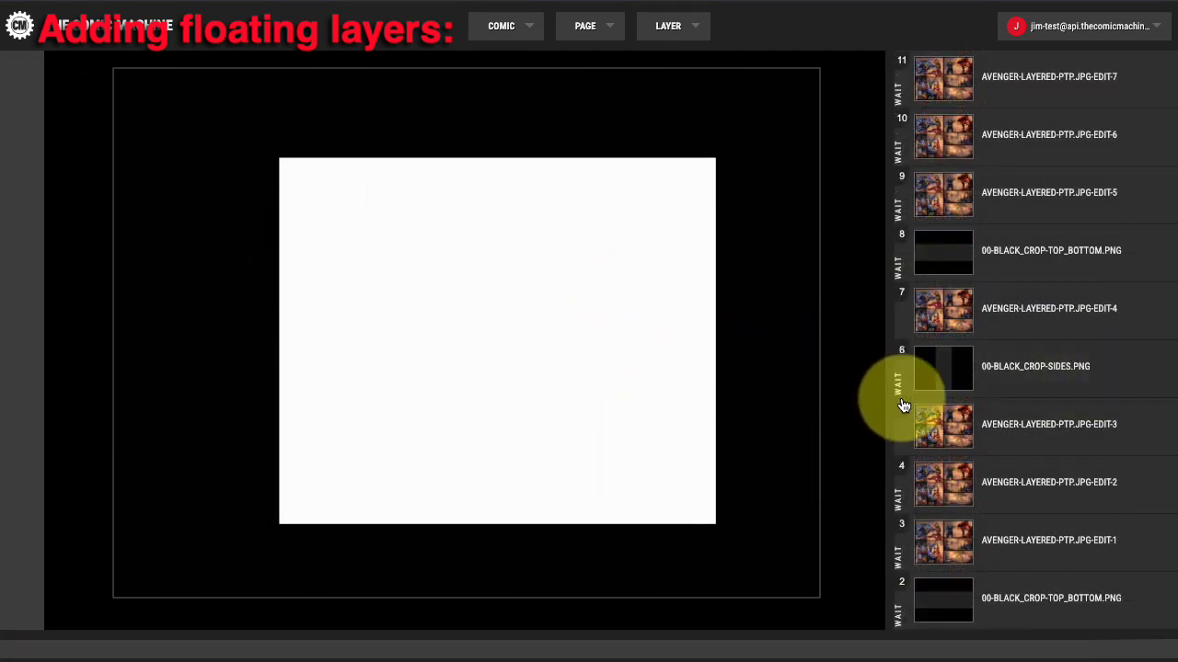
# Inspect the AVENGER-LAYERED-PTP.JPG-EDIT-3 layer, and open the 00-BLACK_CROP-SIDES.PNG layer to review its wait and removal settings
pyautogui.click(1039, 424)
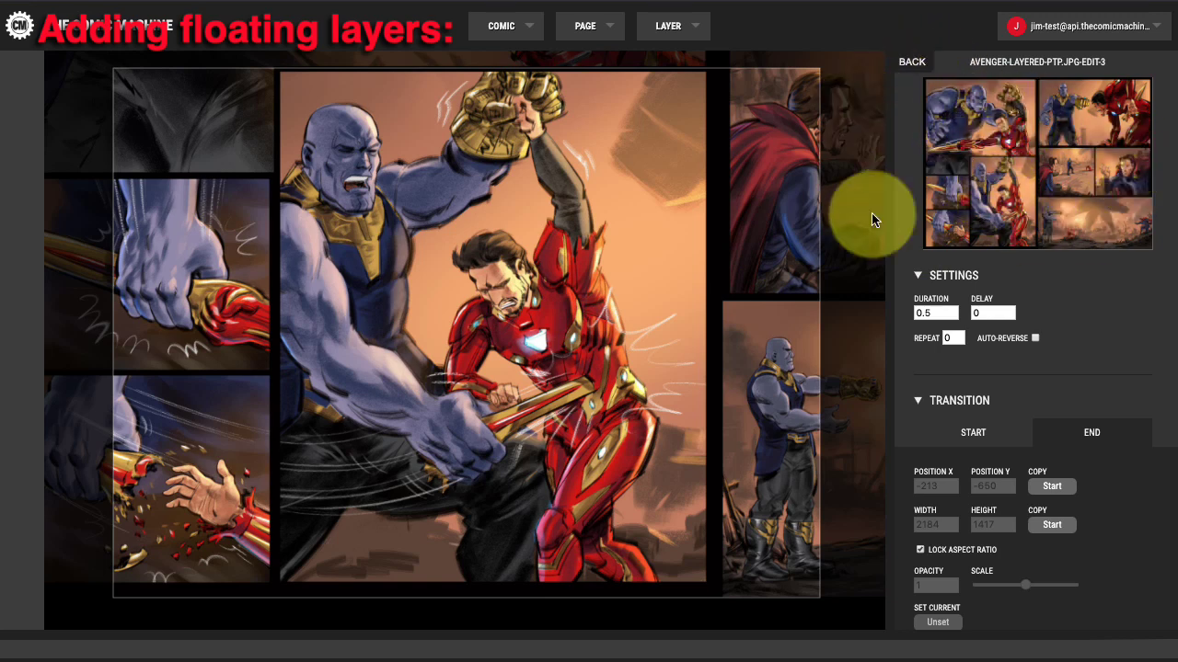
pyautogui.click(910, 64)
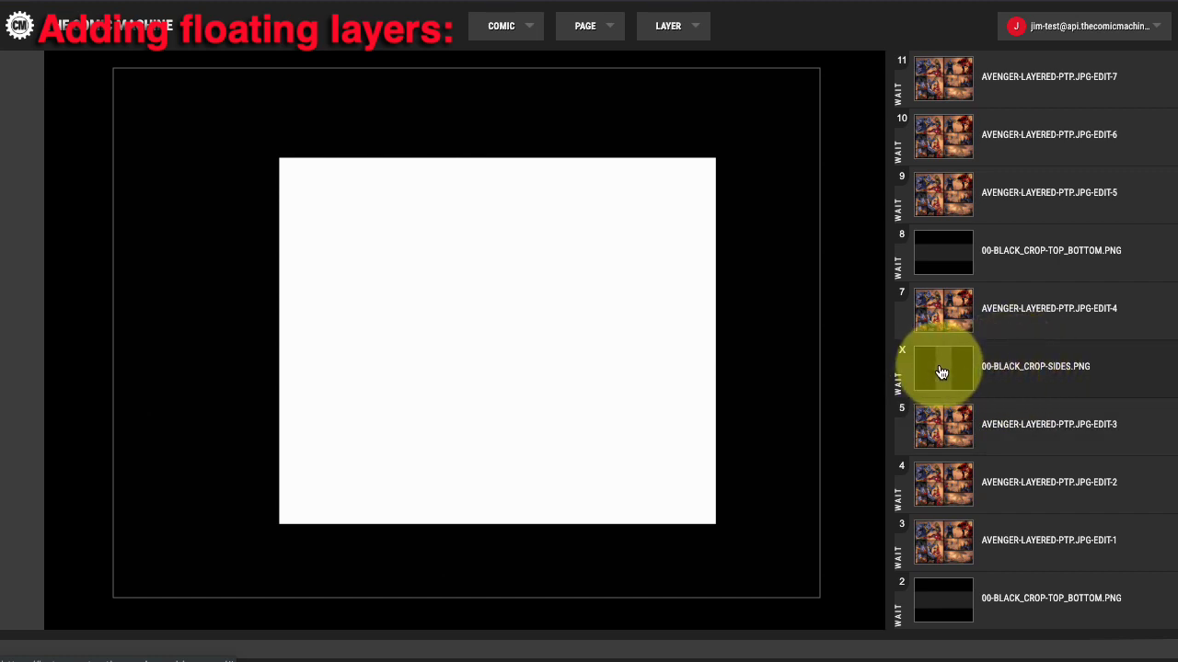
pyautogui.click(941, 372)
pyautogui.scroll(-5, 954, 375)
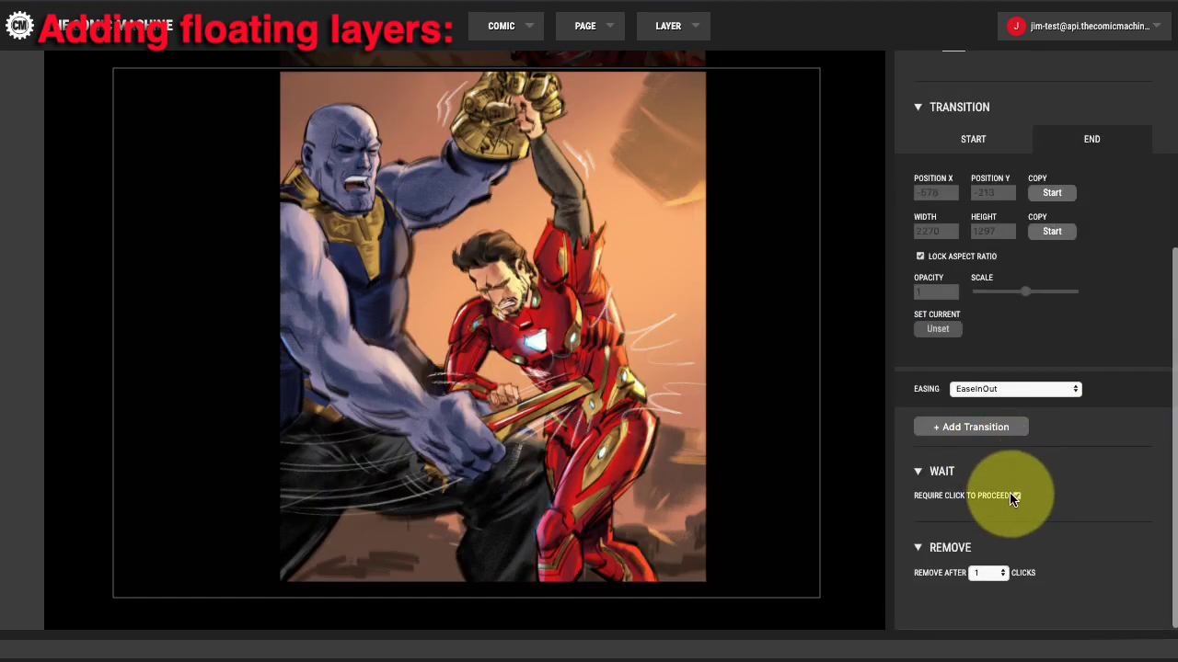
pyautogui.scroll(3, 1052, 489)
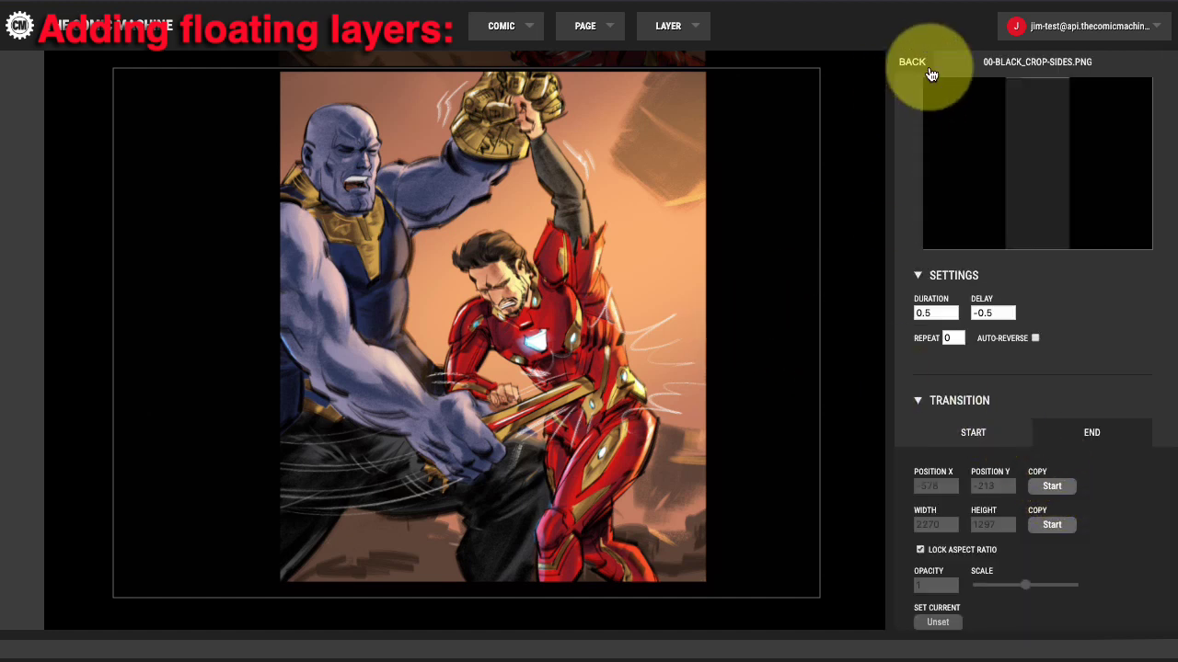
# Add 01-blood.png as a new image layer
pyautogui.click(672, 28)
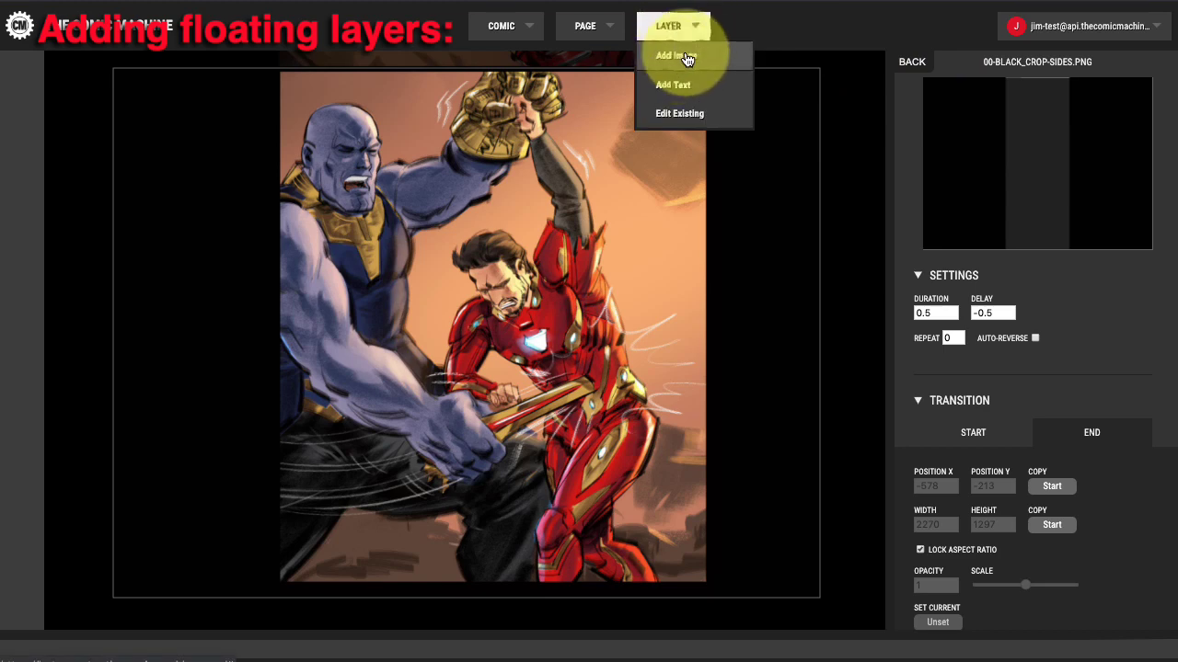
pyautogui.click(685, 58)
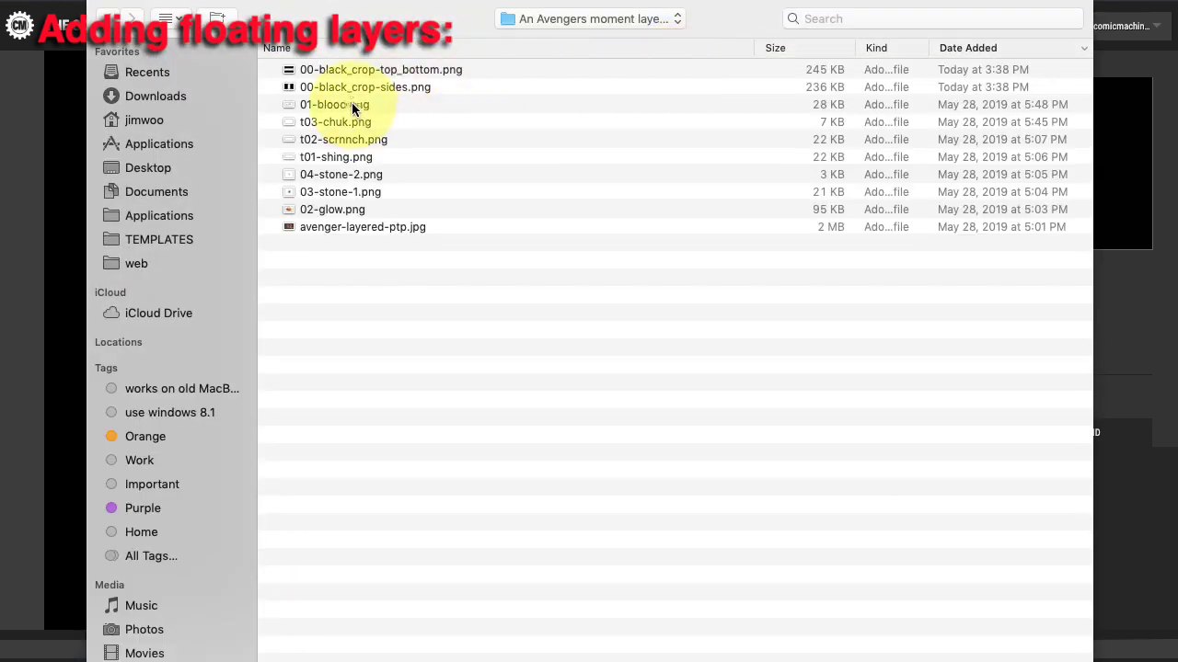
pyautogui.click(352, 106)
pyautogui.doubleClick(353, 107)
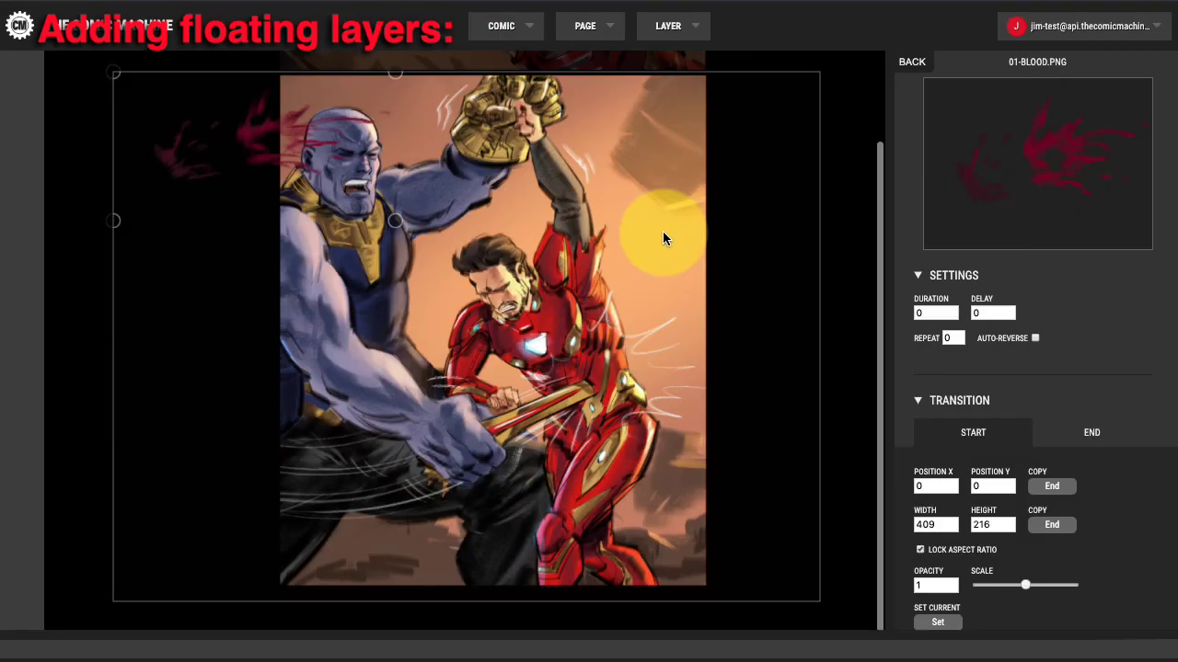
# Shrink the blood image's start state to about 230 × 121 and place it behind Iron Man's waist at about X 645, Y 380
pyautogui.moveTo(336, 165); pyautogui.dragTo(537, 272)
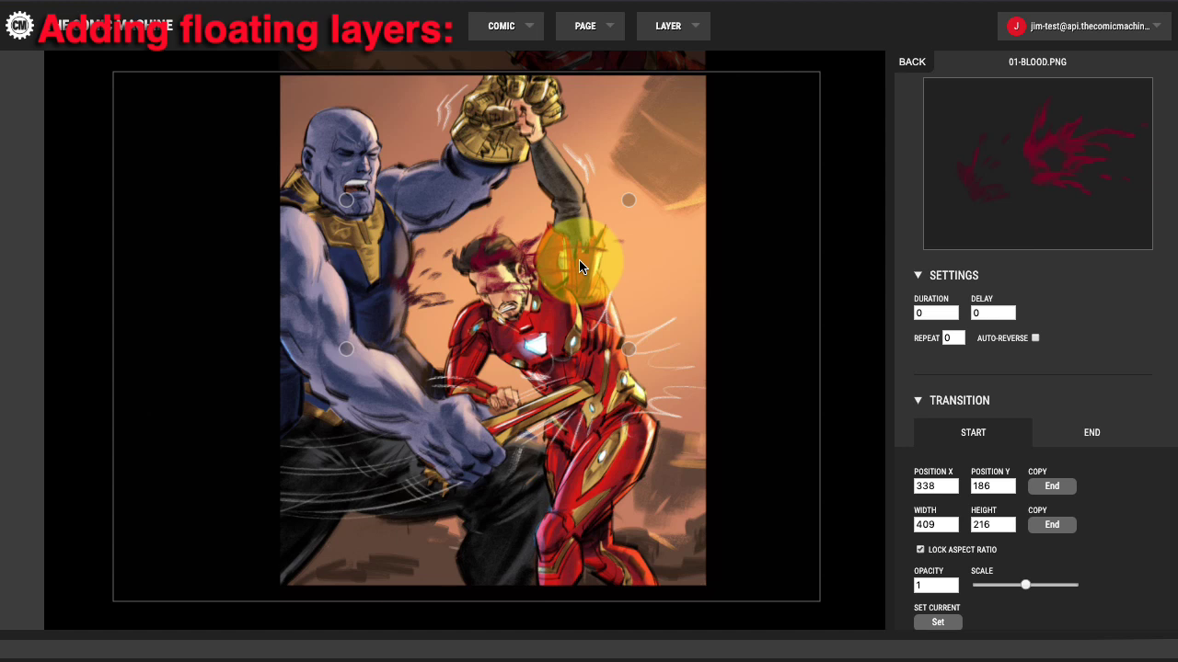
pyautogui.scroll(1, 578, 260)
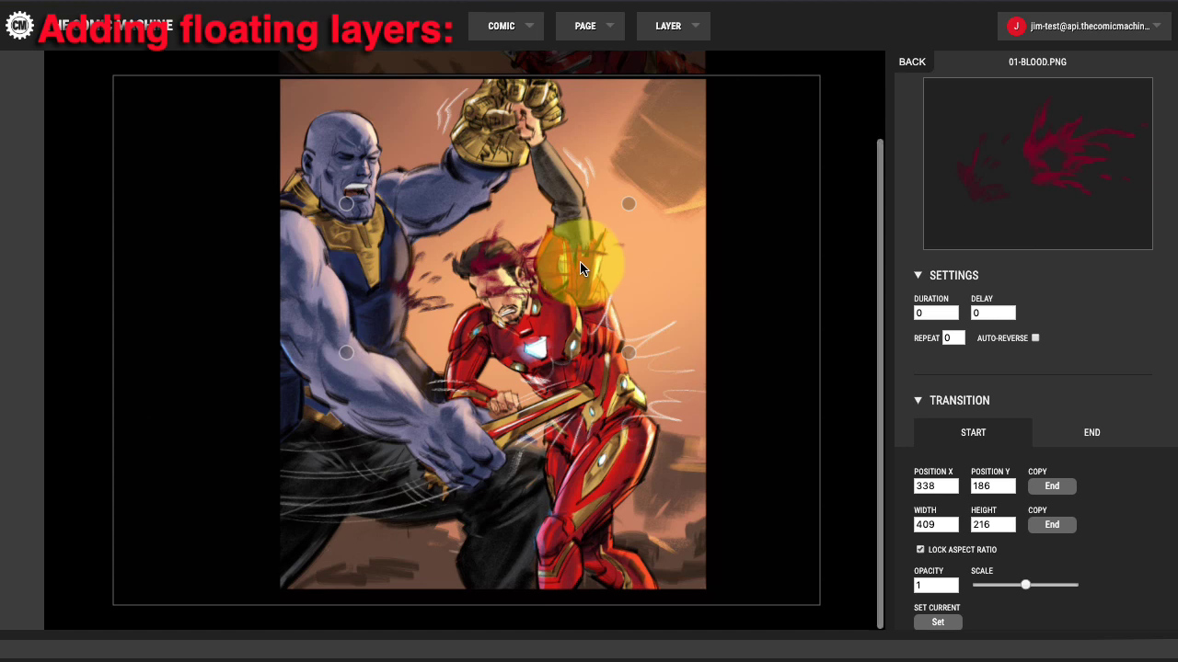
pyautogui.moveTo(563, 324); pyautogui.dragTo(641, 379)
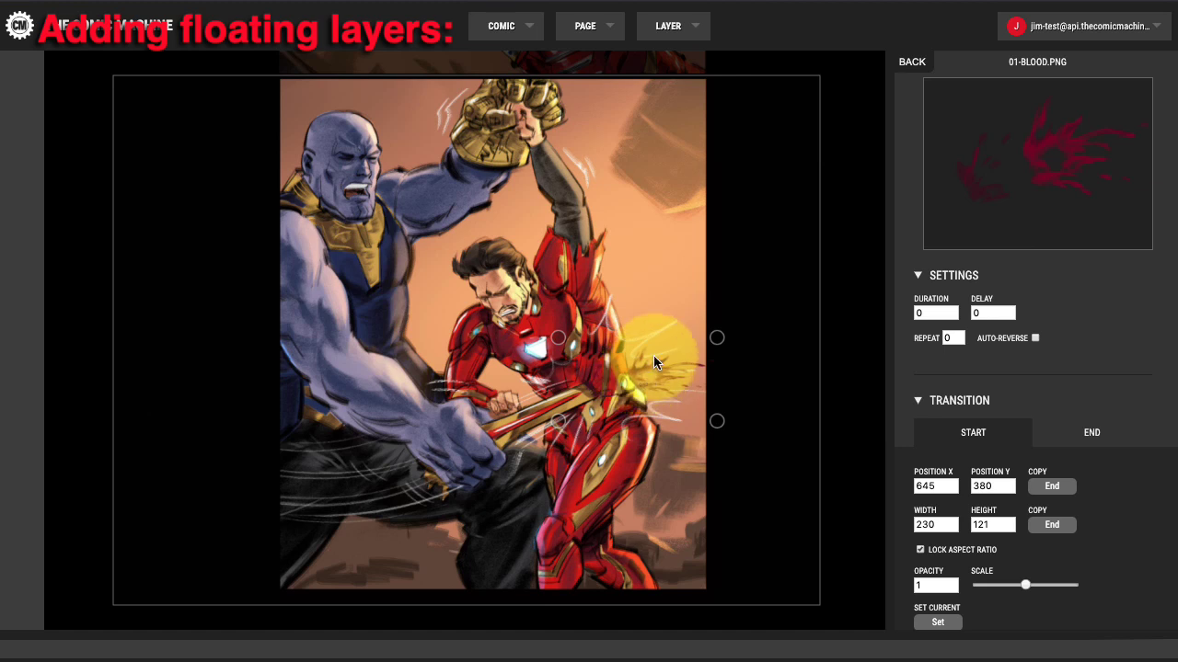
# Copy the start position and size to the blood layer's end state
pyautogui.click(1055, 433)
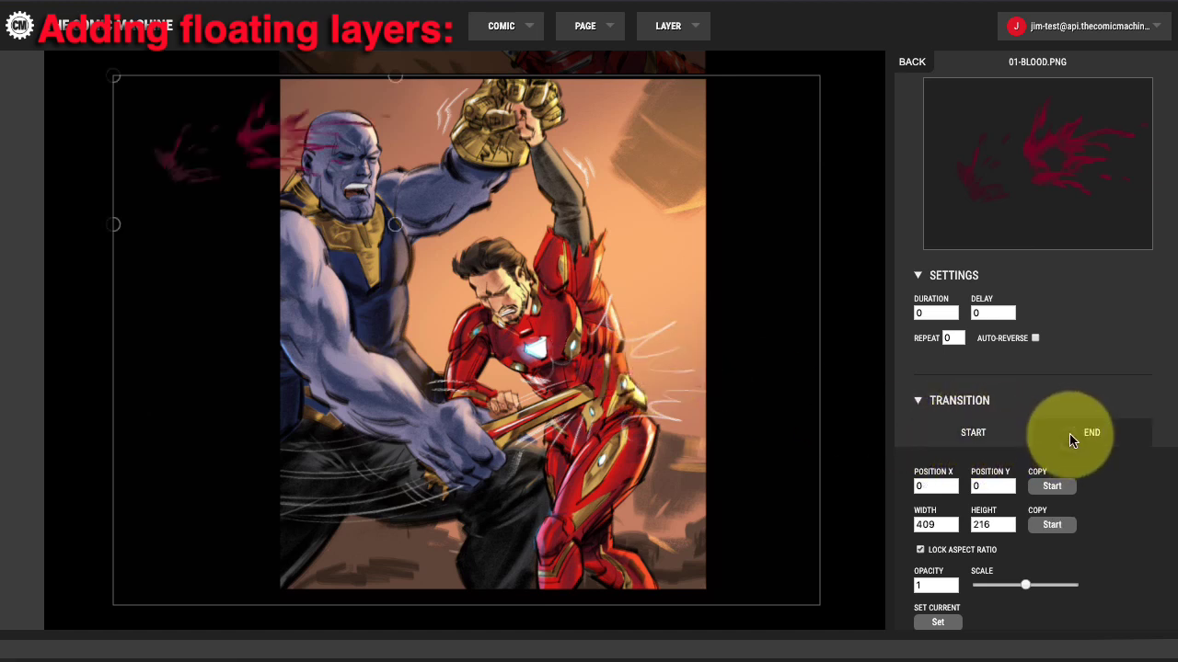
pyautogui.click(973, 433)
pyautogui.click(1078, 432)
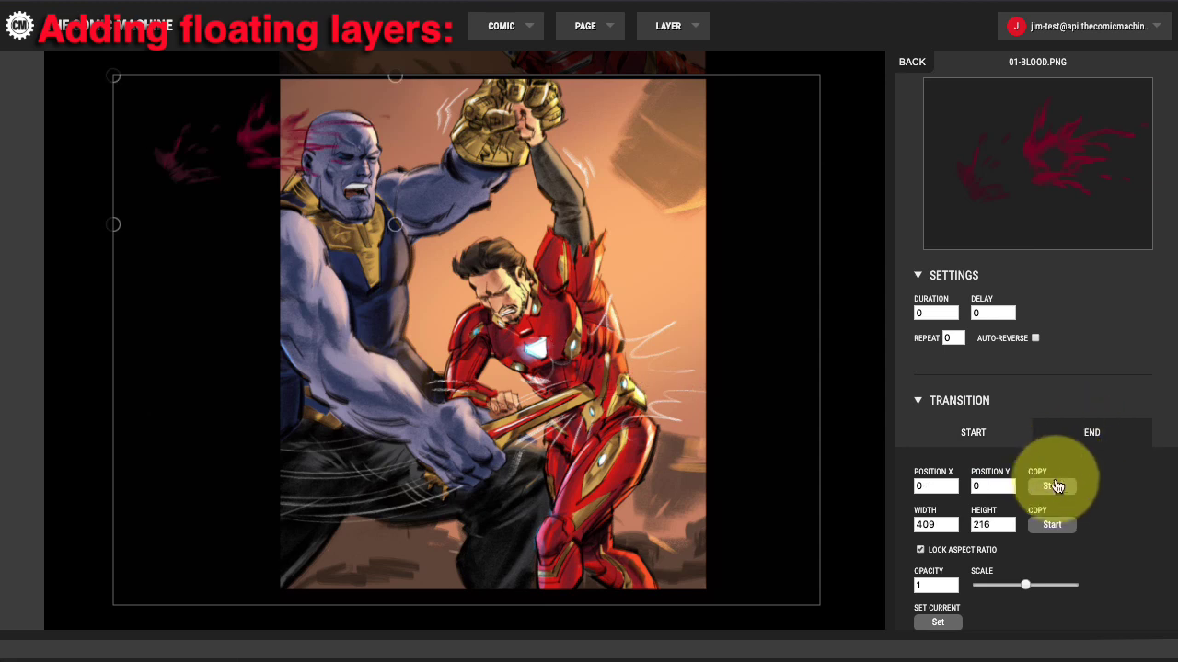
pyautogui.click(1051, 487)
pyautogui.click(1051, 526)
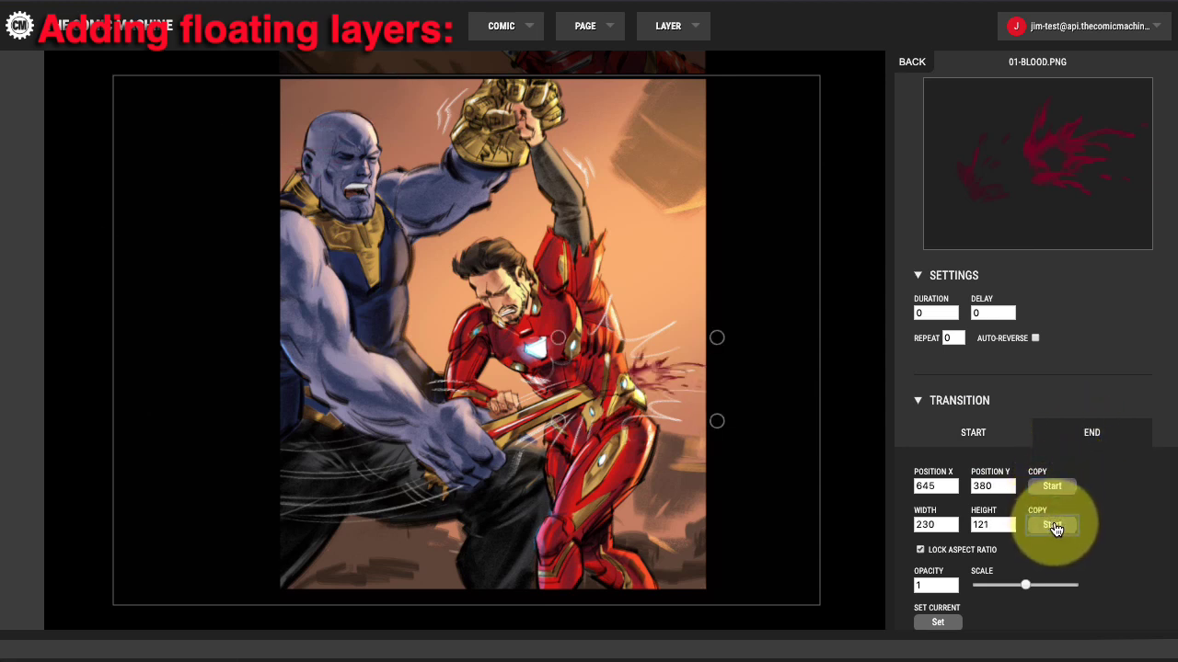
# Switch between the blood layer's start and end states to check that they match
pyautogui.click(993, 434)
pyautogui.click(1065, 437)
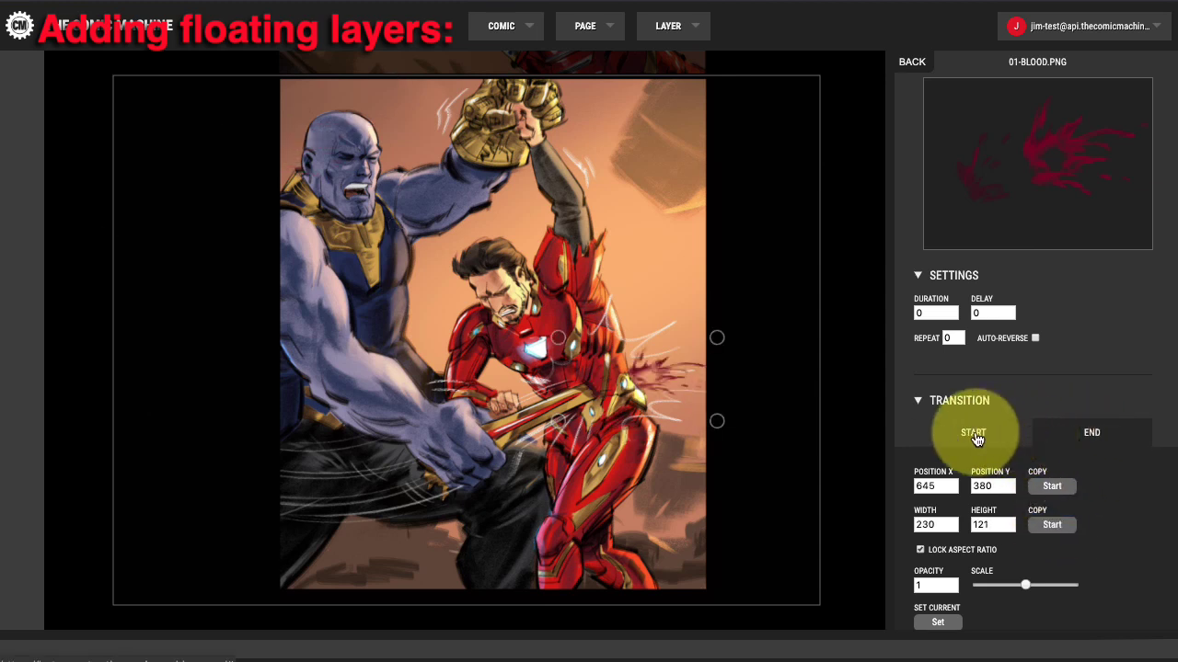
pyautogui.click(978, 439)
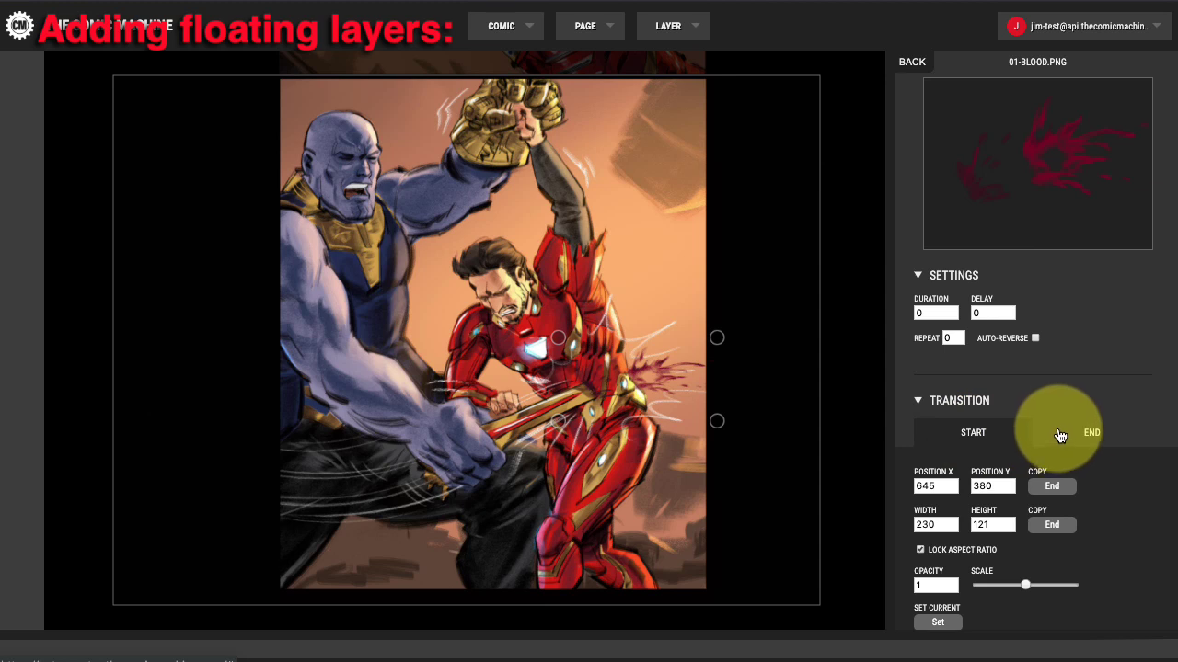
pyautogui.click(1086, 436)
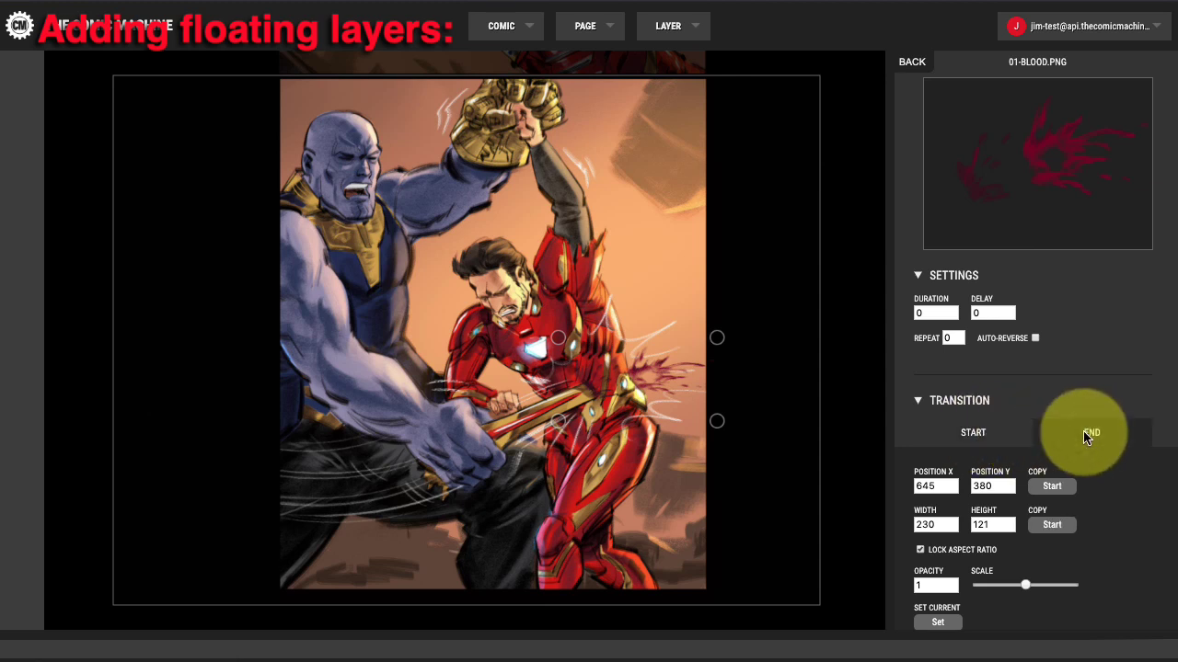
# Unlock the aspect ratio and squeeze the blood's start state to about 97 × 138, positioned at about X 675, Y 373
pyautogui.click(971, 431)
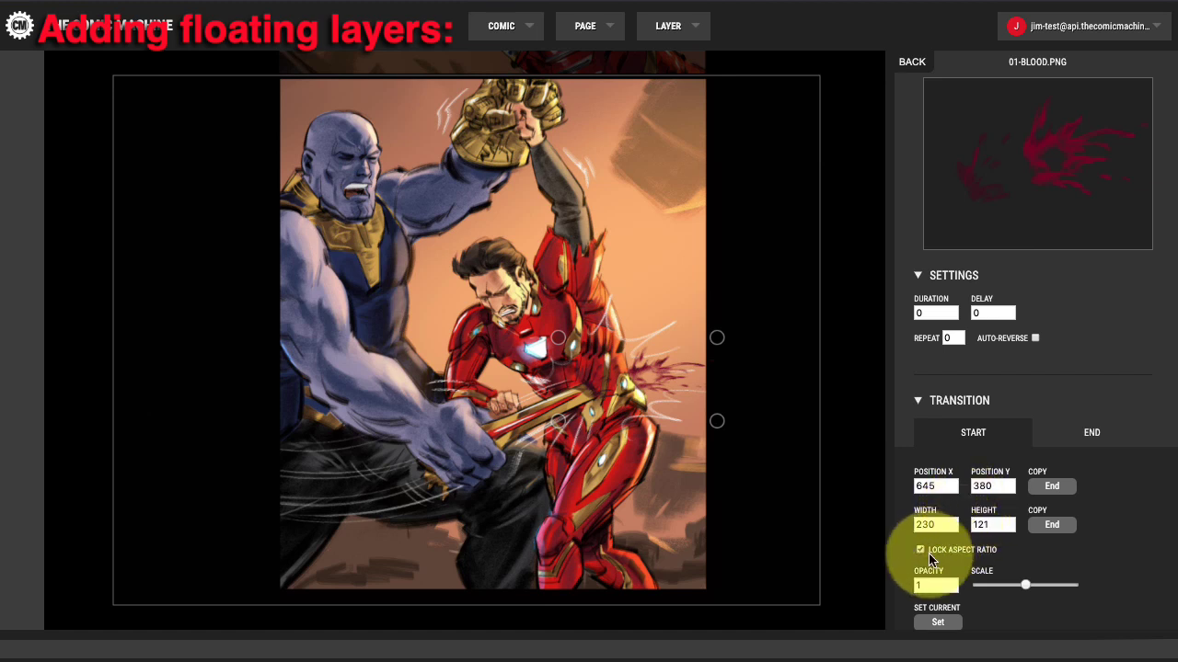
pyautogui.scroll(-1, 929, 552)
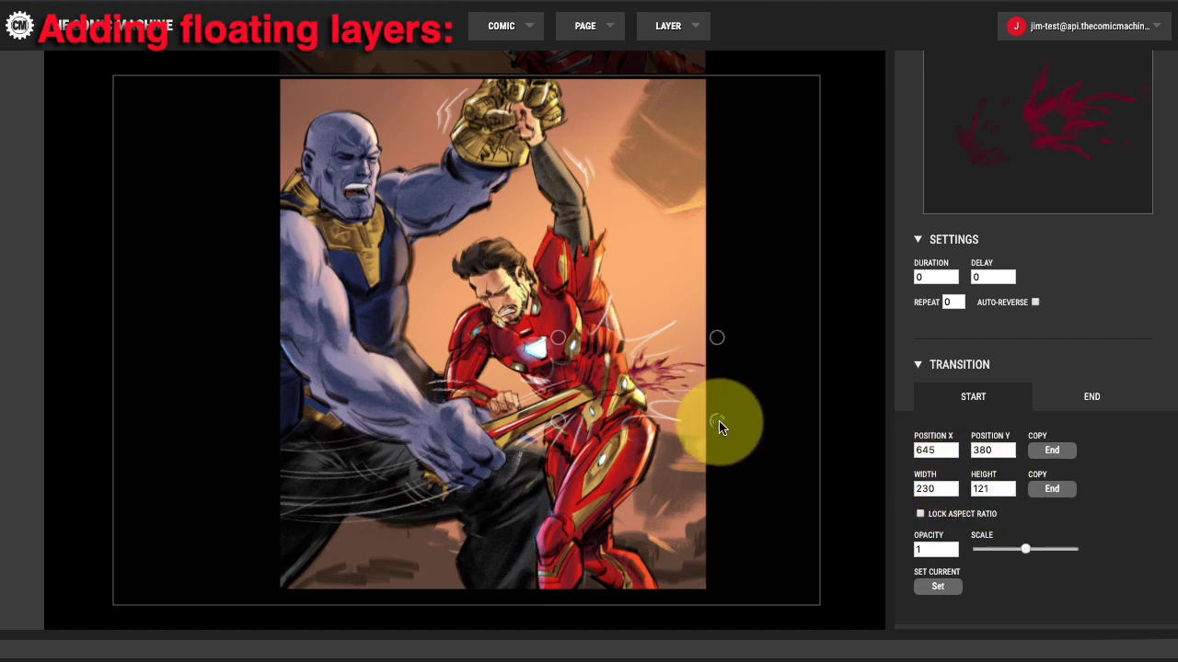
pyautogui.moveTo(718, 421); pyautogui.dragTo(626, 437)
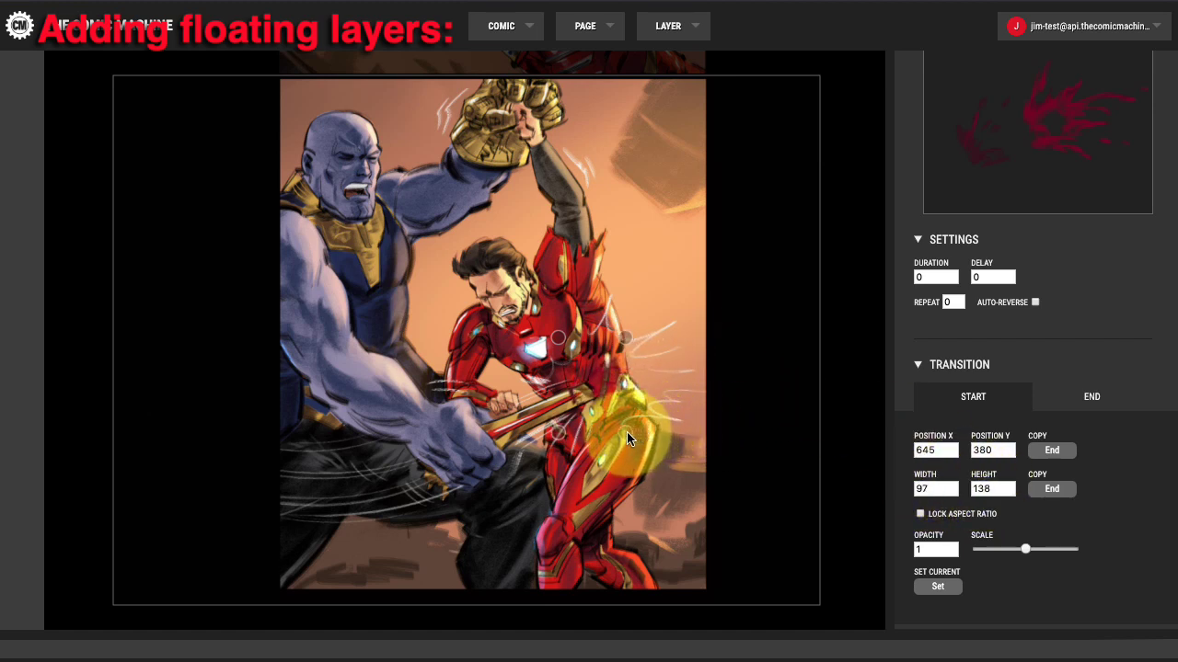
pyautogui.moveTo(596, 387); pyautogui.dragTo(619, 380)
# Alternate repeatedly between the blood layer's squeezed start state and its full end state to compare the splatter motion
pyautogui.click(1092, 397)
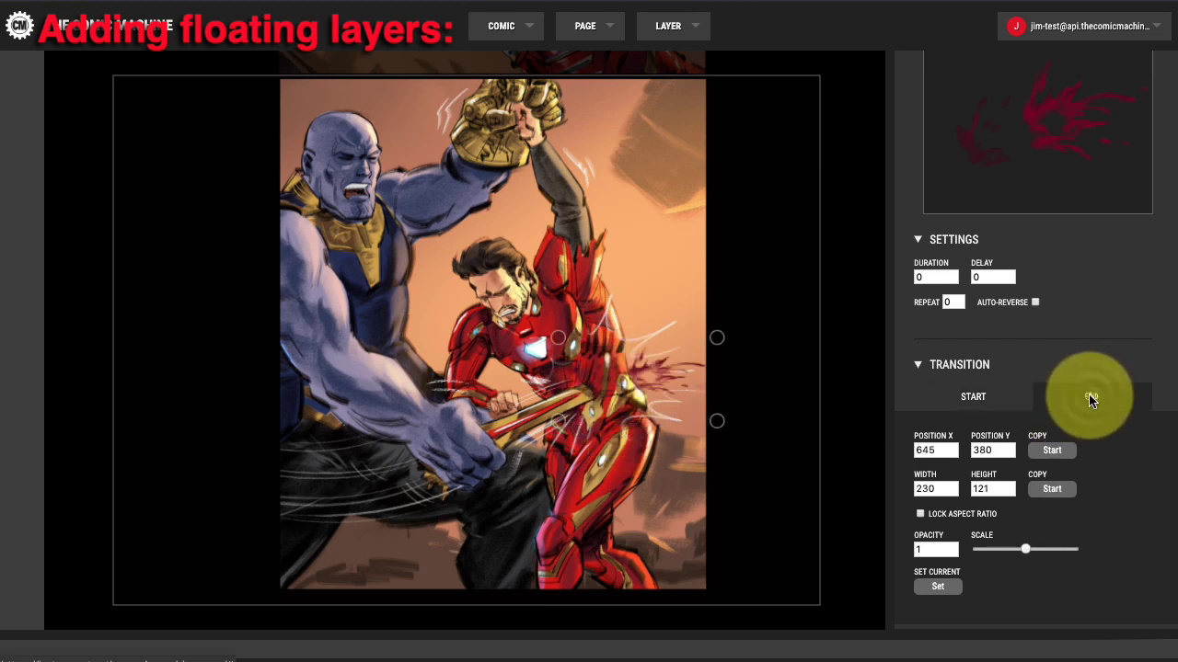
pyautogui.click(994, 400)
pyautogui.click(1060, 400)
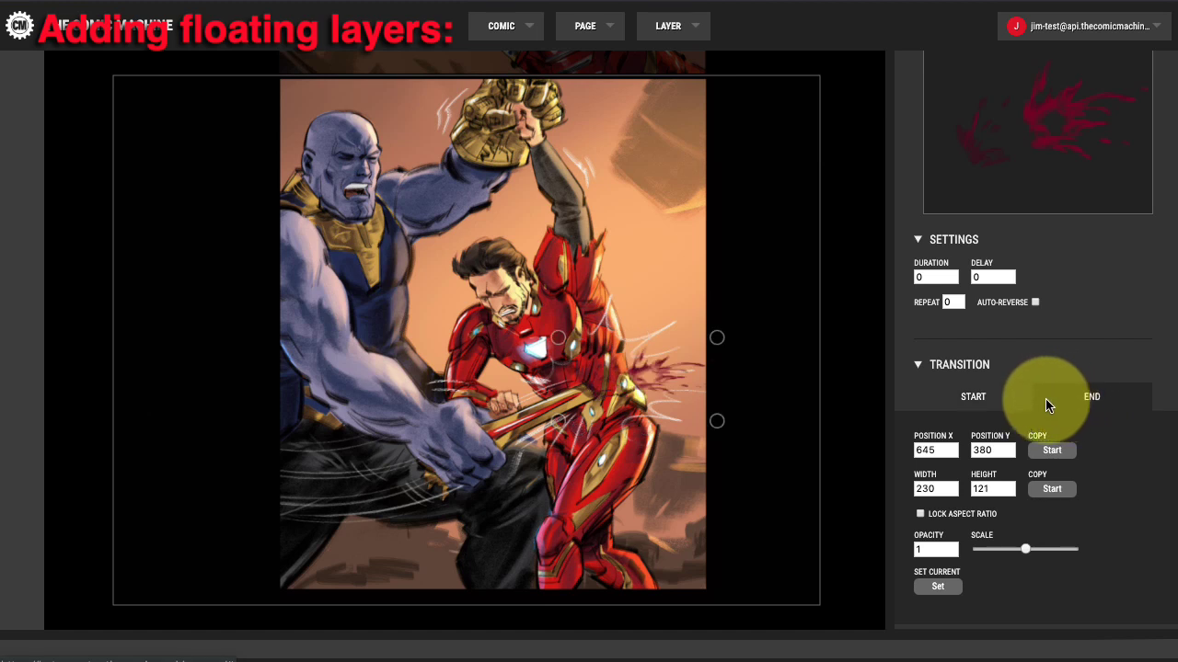
pyautogui.click(970, 399)
pyautogui.click(1062, 397)
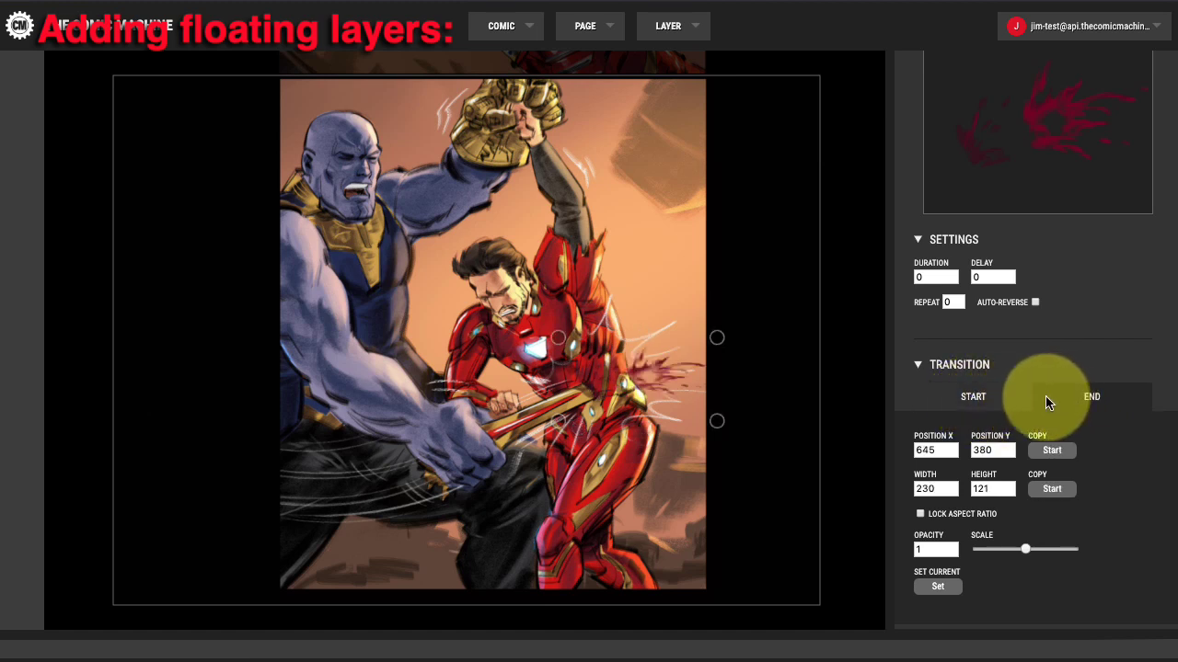
pyautogui.click(980, 401)
pyautogui.click(1072, 398)
pyautogui.click(982, 398)
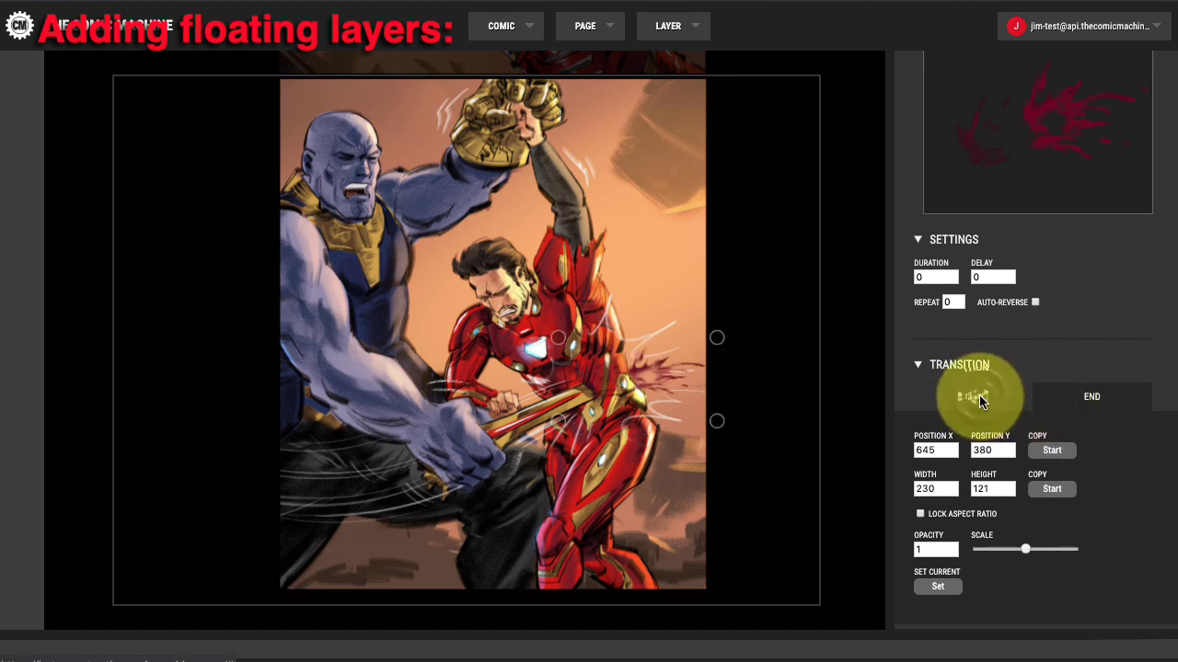
pyautogui.click(1066, 396)
pyautogui.click(971, 398)
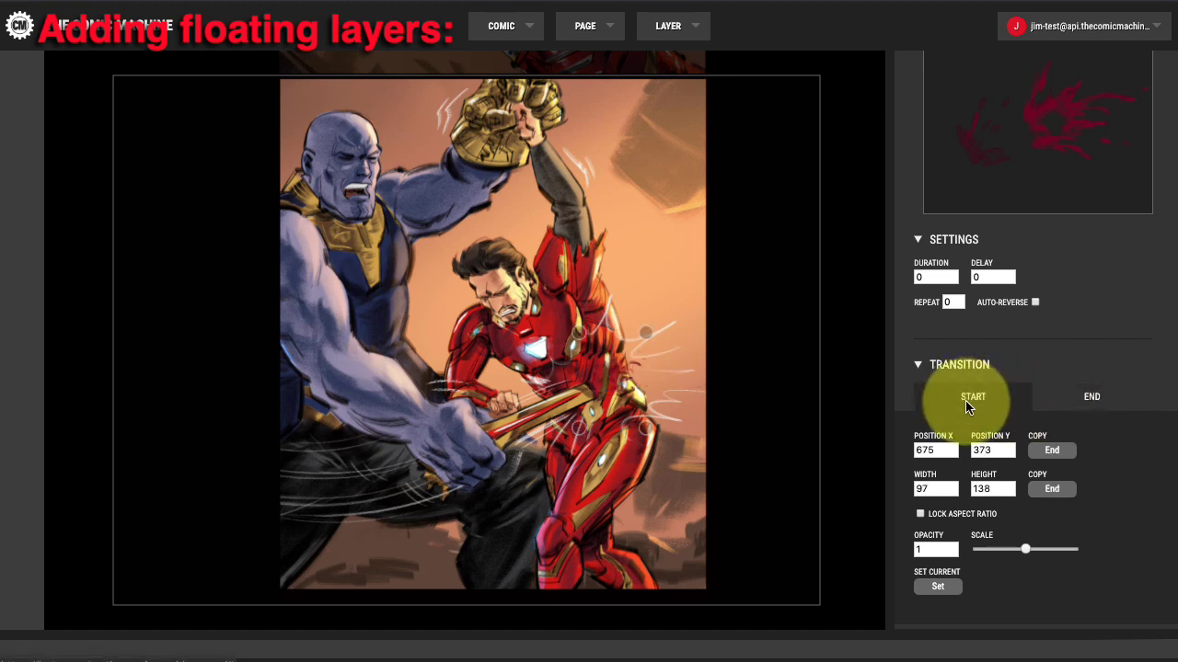
pyautogui.click(1058, 403)
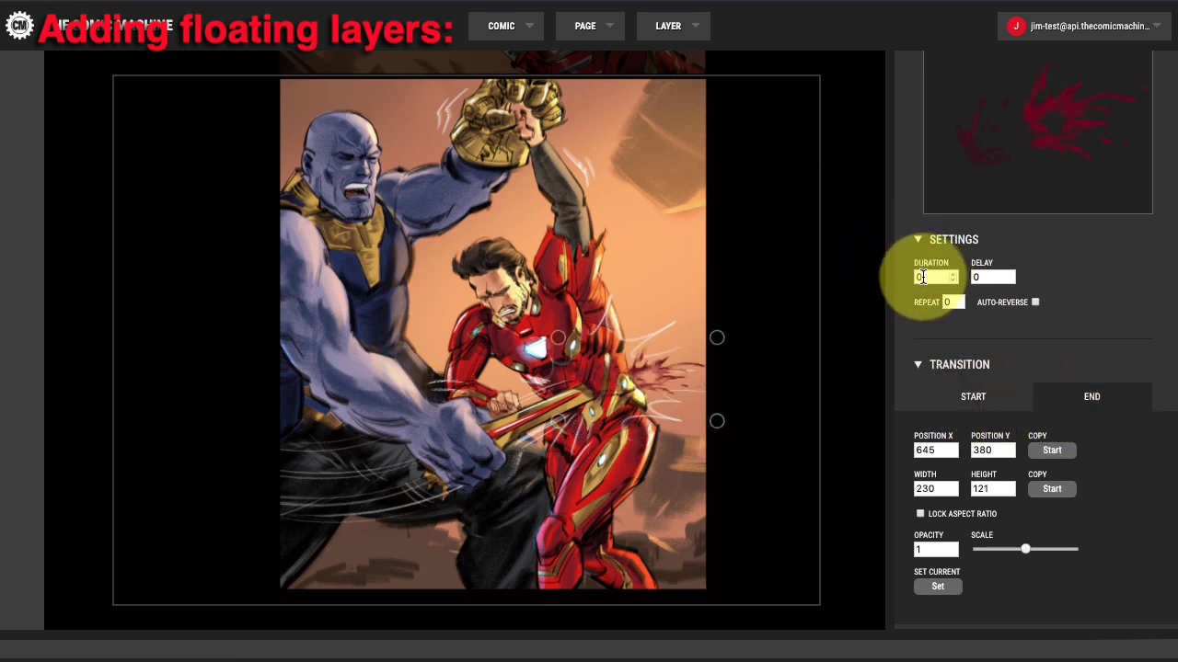
# Set the blood layer's transition duration to .5
pyautogui.moveTo(929, 279); pyautogui.dragTo(900, 274)
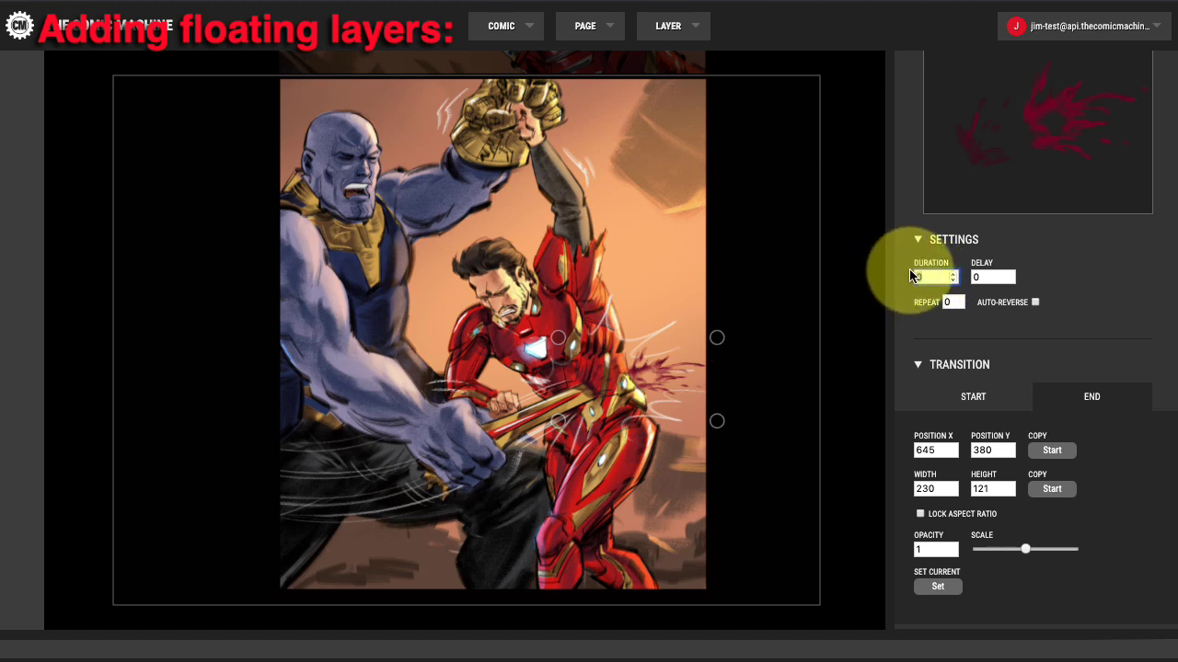
pyautogui.write('.5')
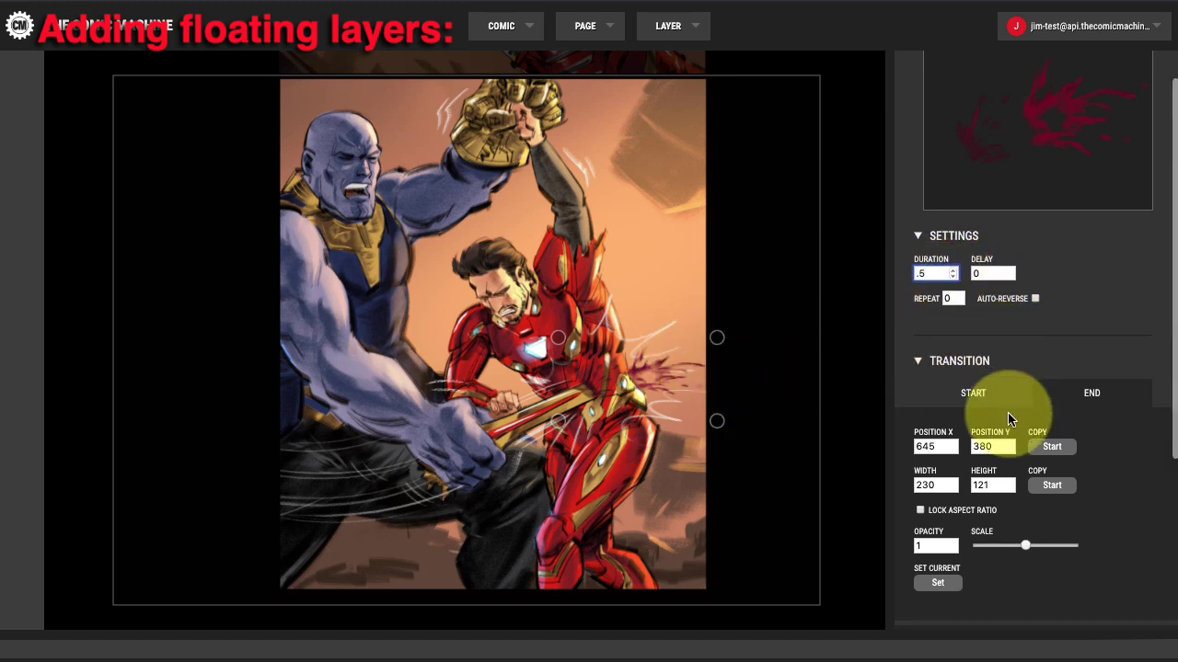
# Set the opacity of the blood layer's start state to 0.5
pyautogui.scroll(-2, 1007, 411)
pyautogui.click(973, 276)
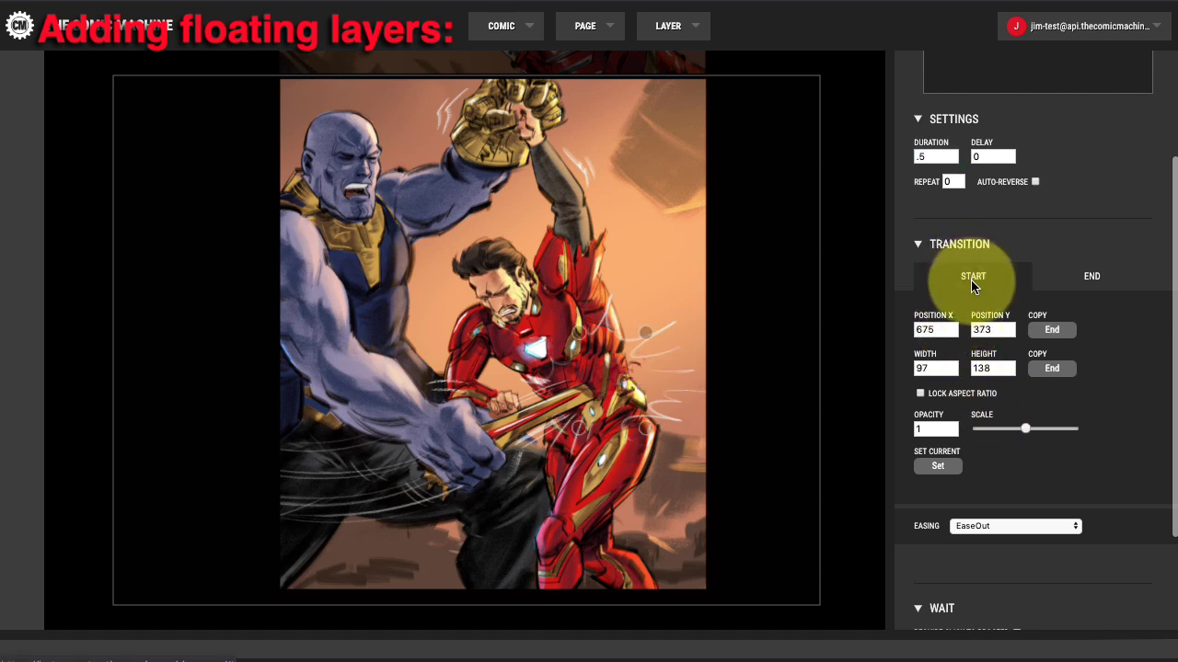
pyautogui.moveTo(928, 429); pyautogui.dragTo(911, 429)
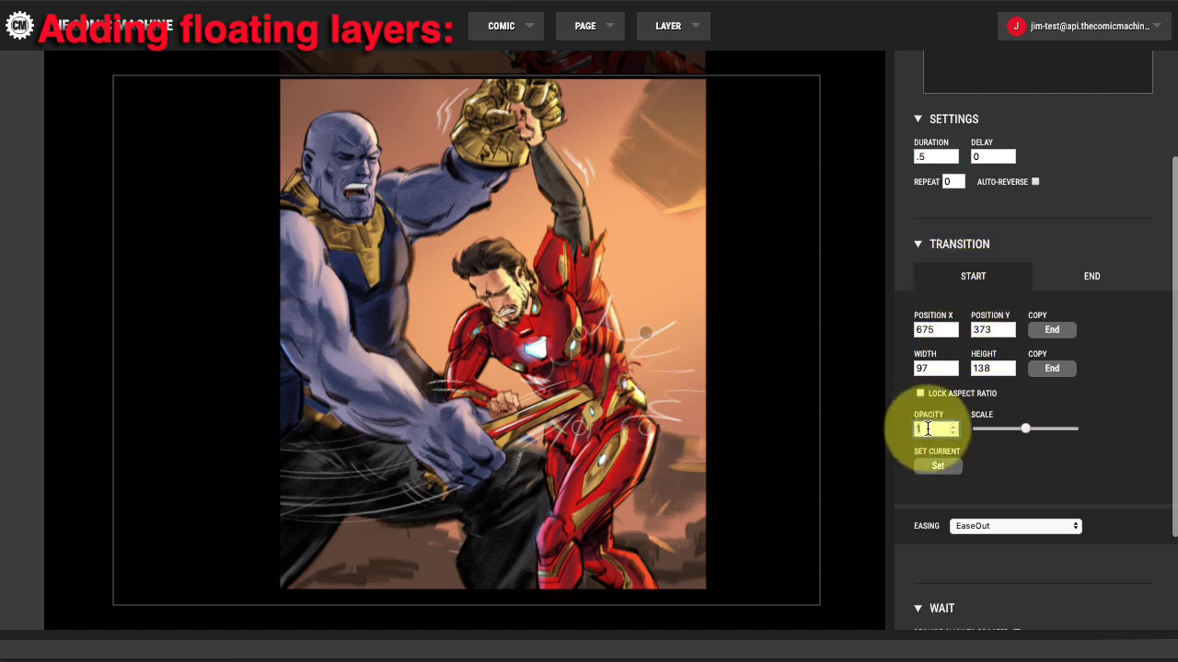
pyautogui.press('BackSpace')
pyautogui.write('5')
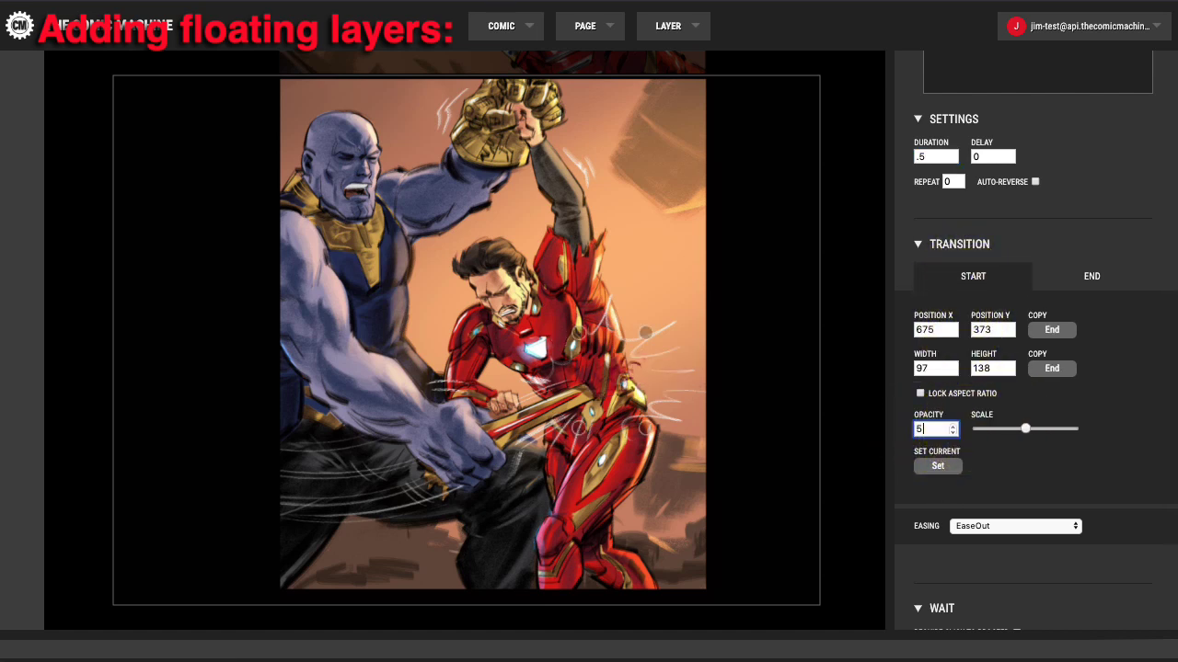
pyautogui.press('BackSpace')
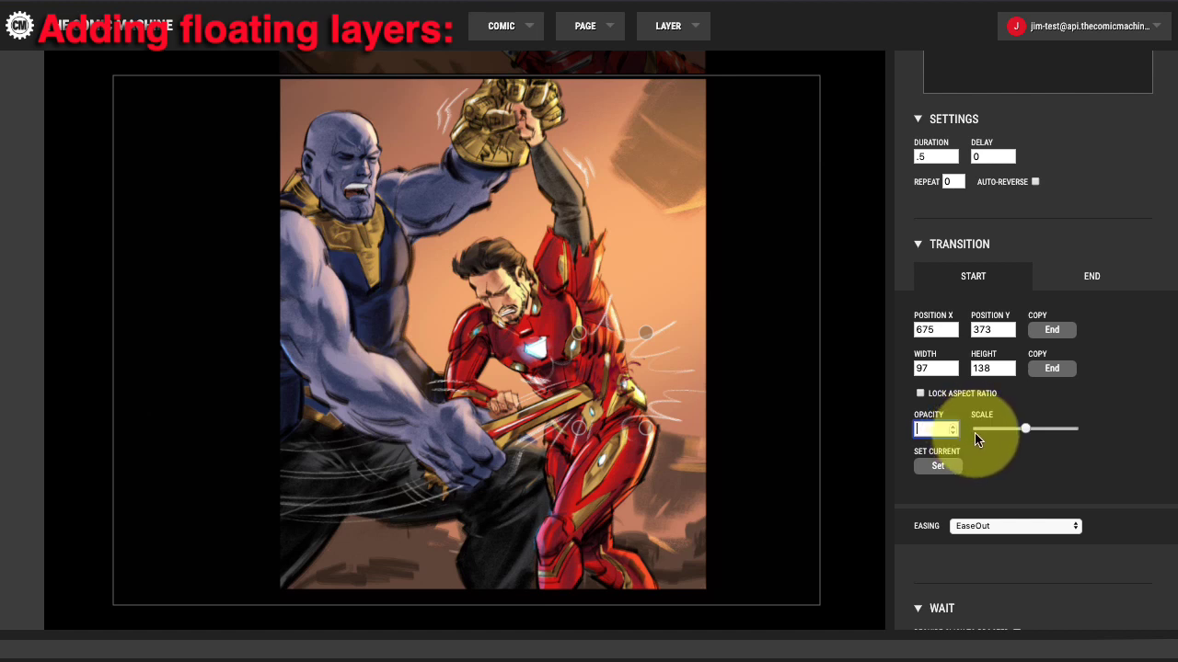
pyautogui.write('0.5')
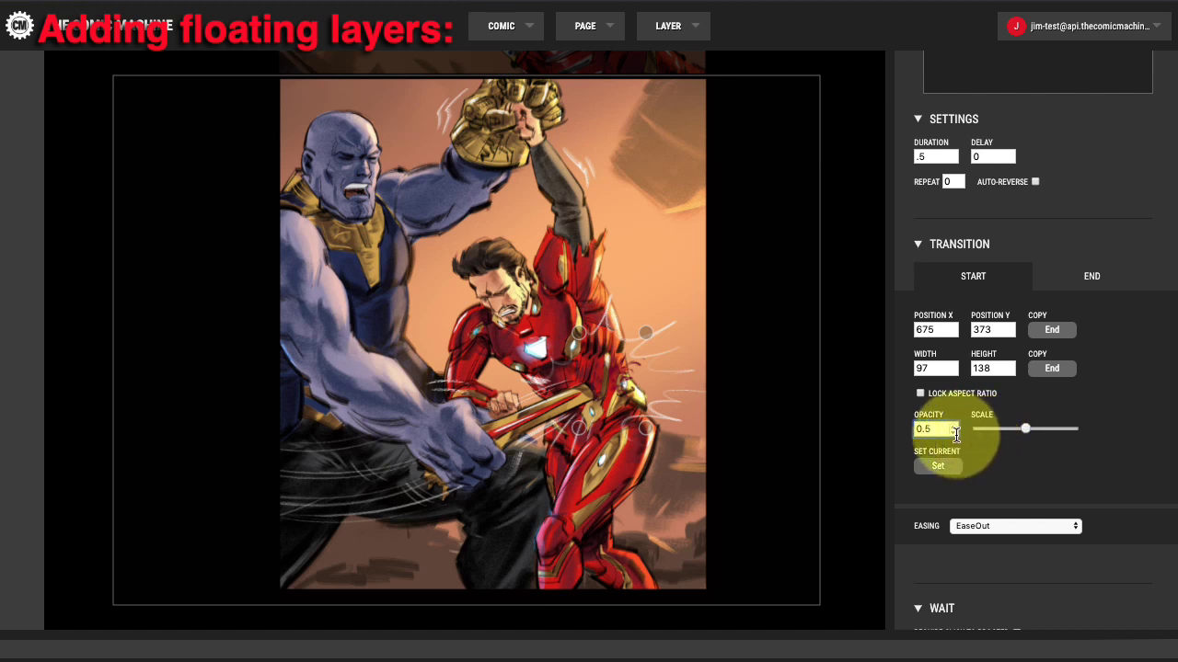
# Set the blood layer's transition easing to EaseInOut and make the layer require a click to proceed
pyautogui.click(1091, 280)
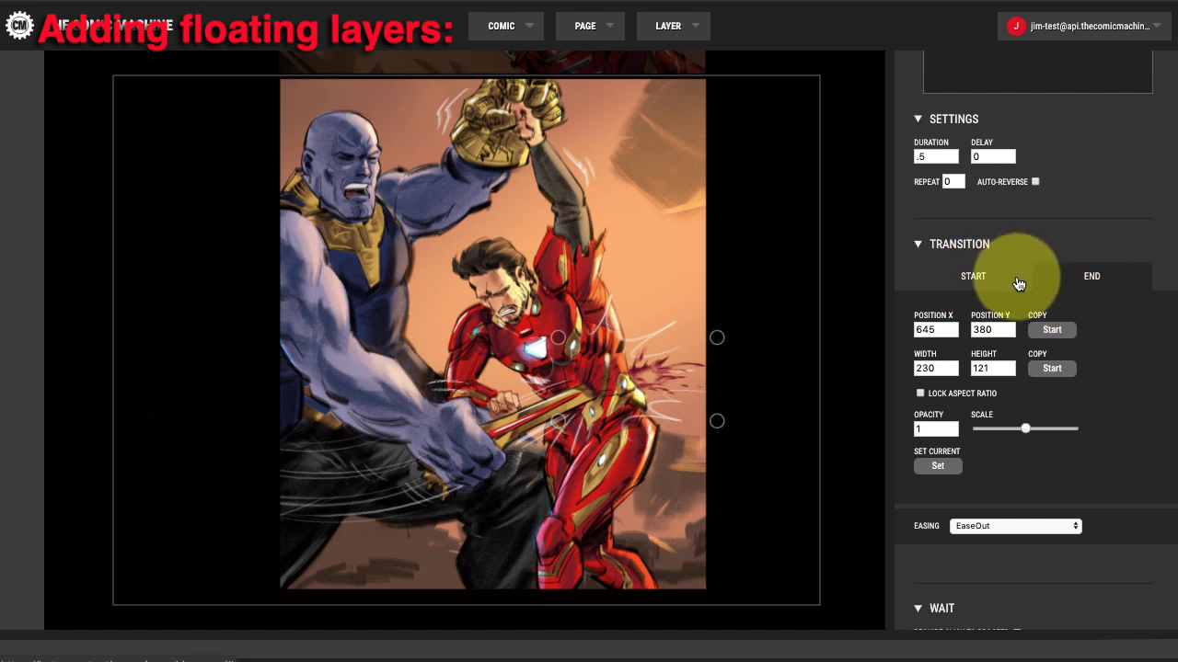
pyautogui.click(1058, 274)
pyautogui.click(1007, 526)
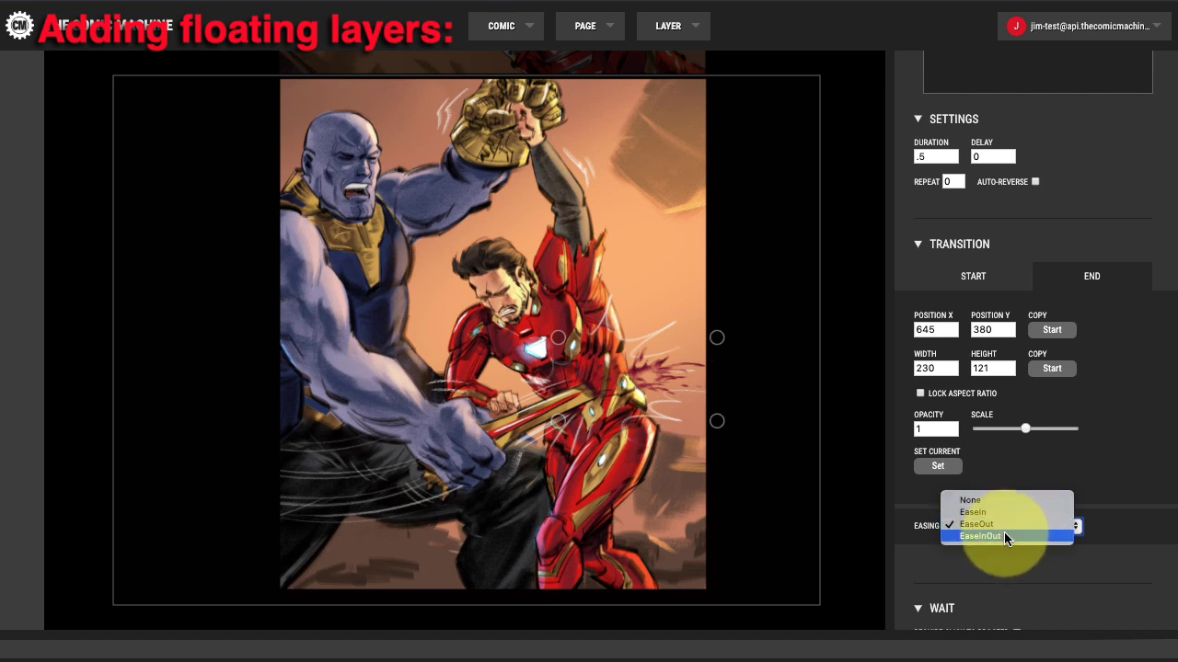
pyautogui.click(1005, 535)
pyautogui.scroll(-1, 1063, 566)
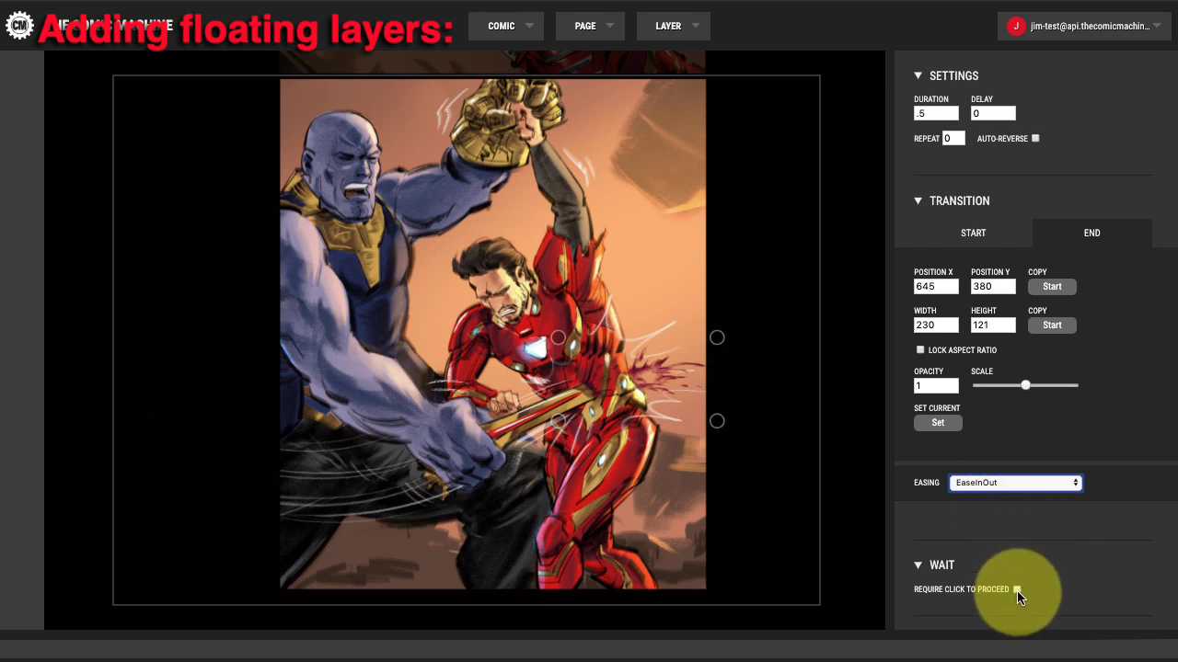
pyautogui.scroll(4, 970, 231)
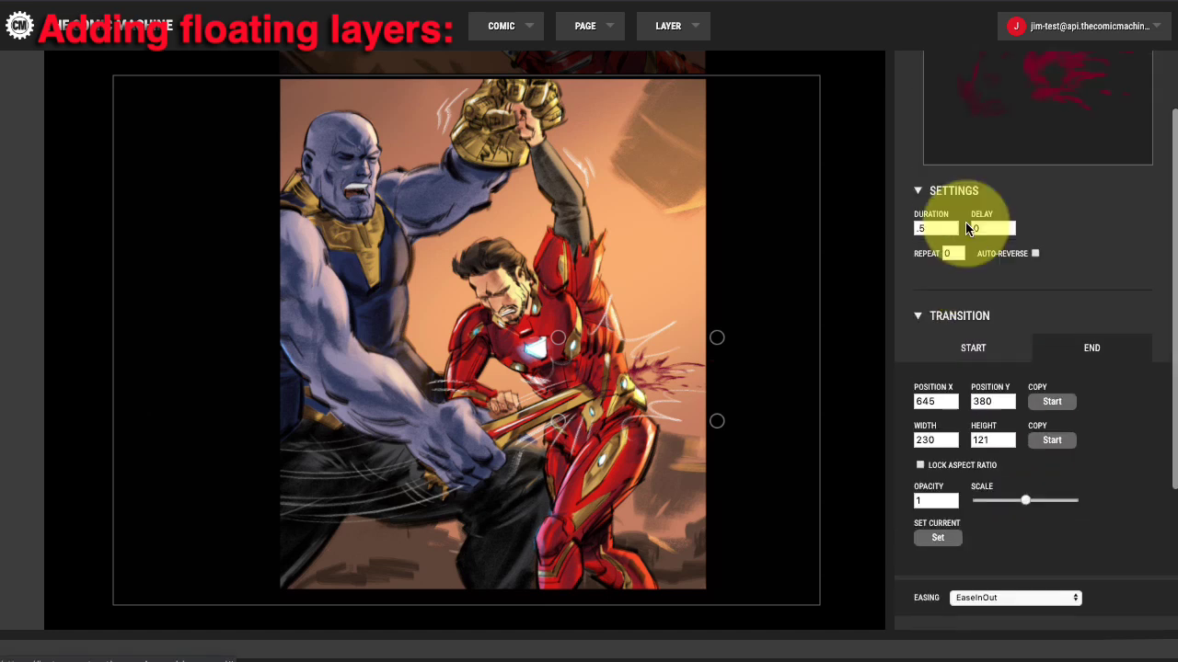
pyautogui.scroll(1, 965, 230)
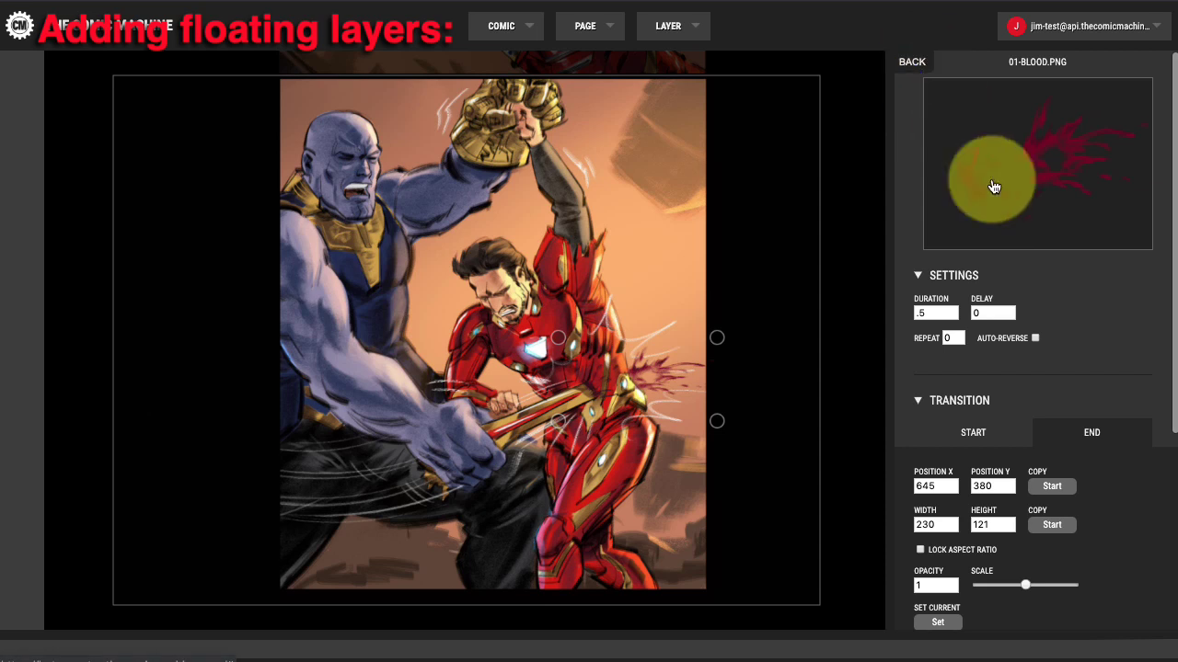
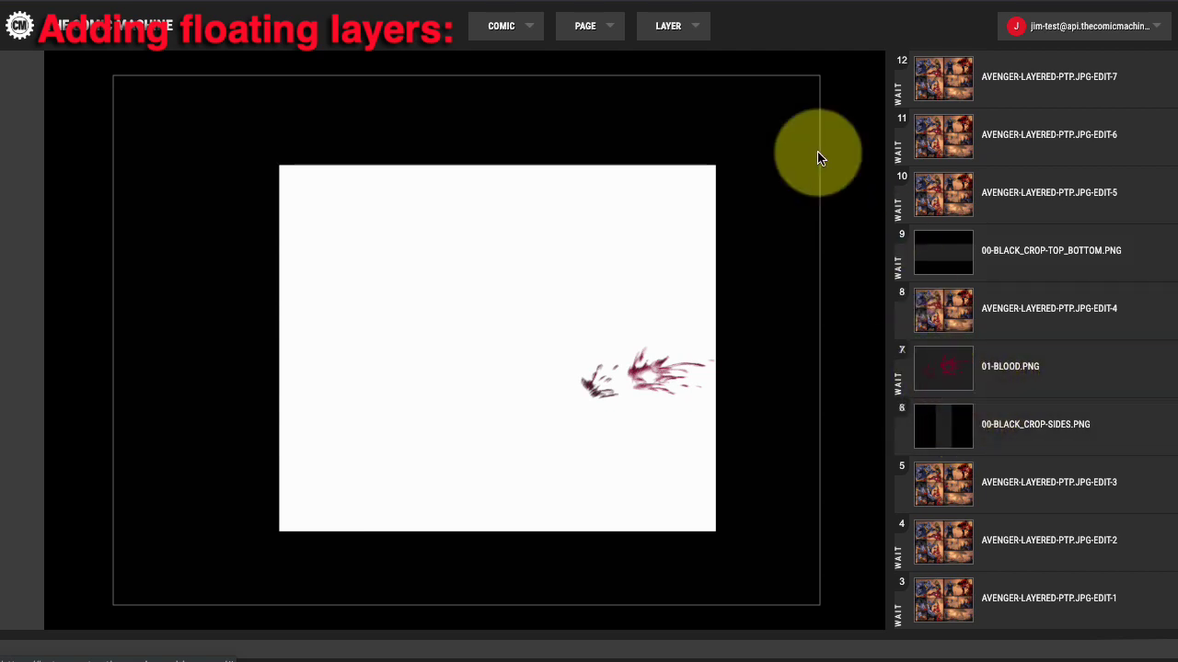
# Preview the page through to the panel with the blood splatter, then close the preview
pyautogui.click(605, 26)
pyautogui.click(596, 87)
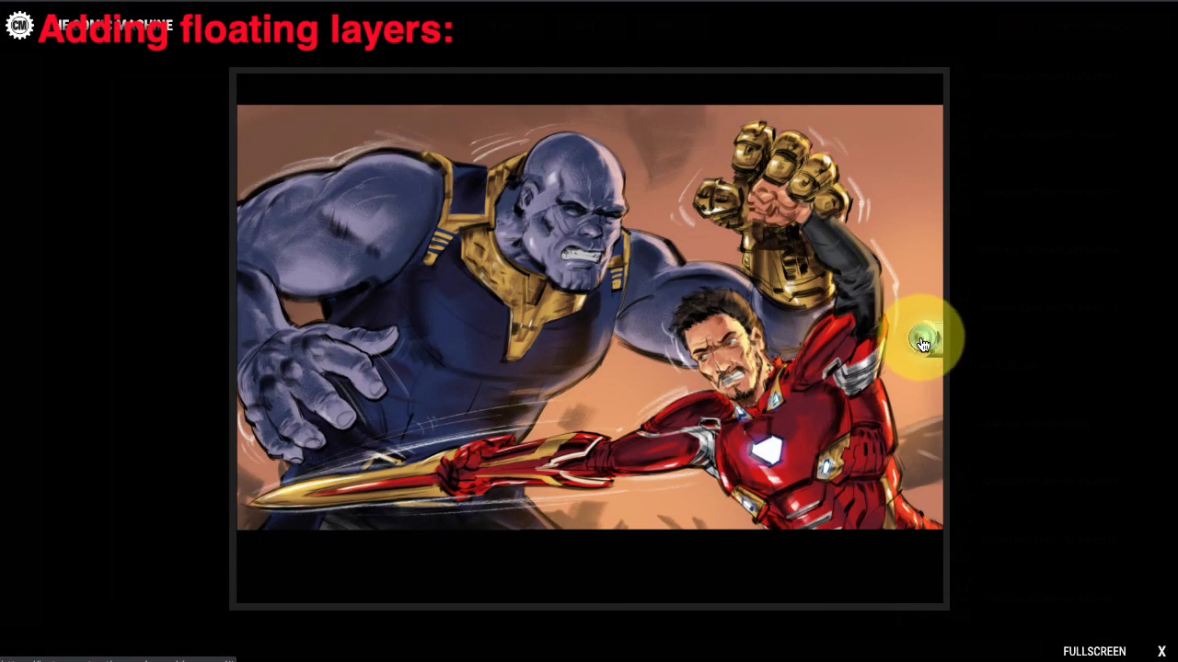
pyautogui.click(923, 344)
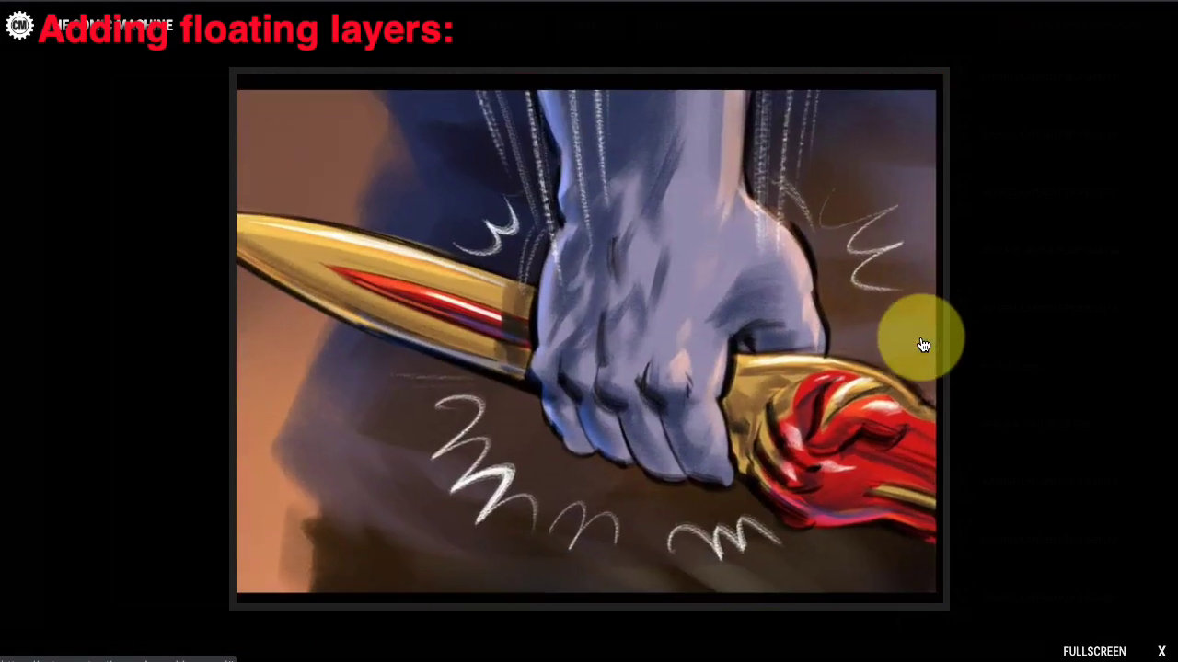
pyautogui.click(927, 344)
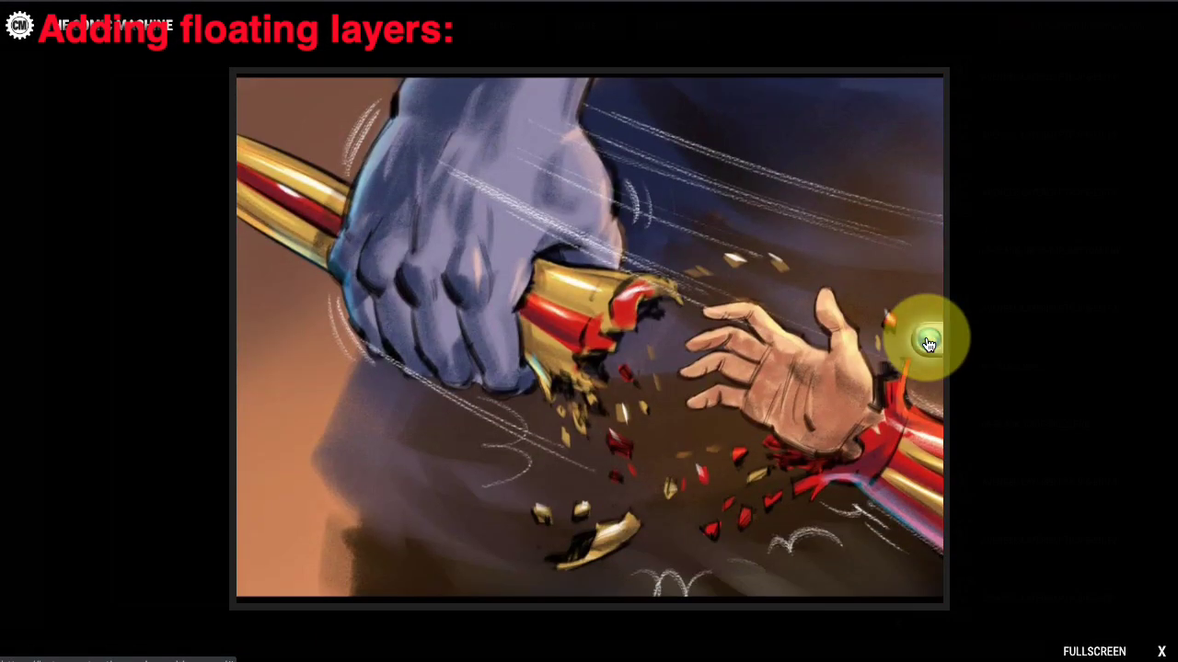
pyautogui.click(928, 344)
pyautogui.click(929, 346)
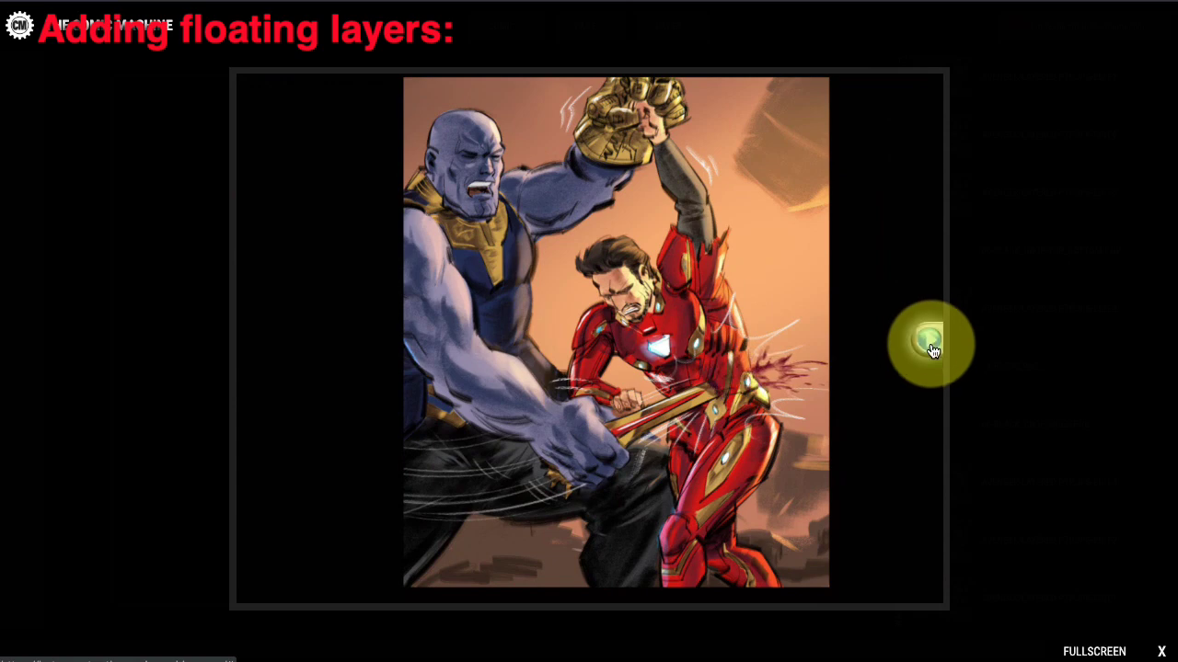
pyautogui.click(1161, 651)
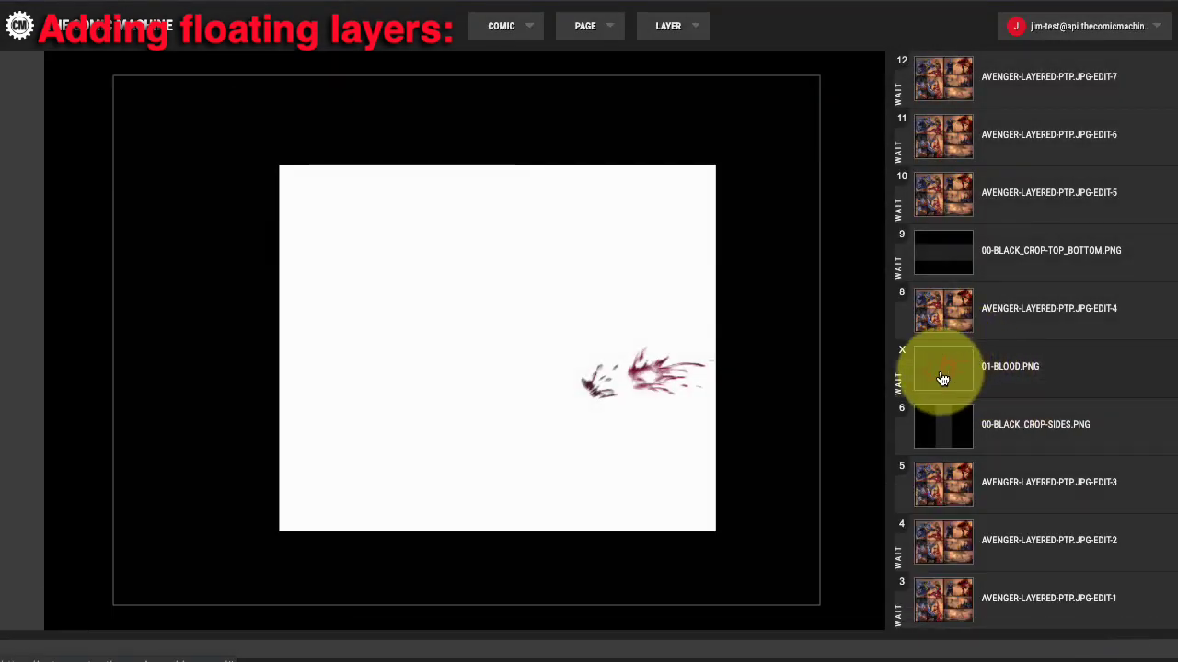
# Reopen the 01-blood.png layer and shorten its transition duration to 0.2
pyautogui.click(939, 374)
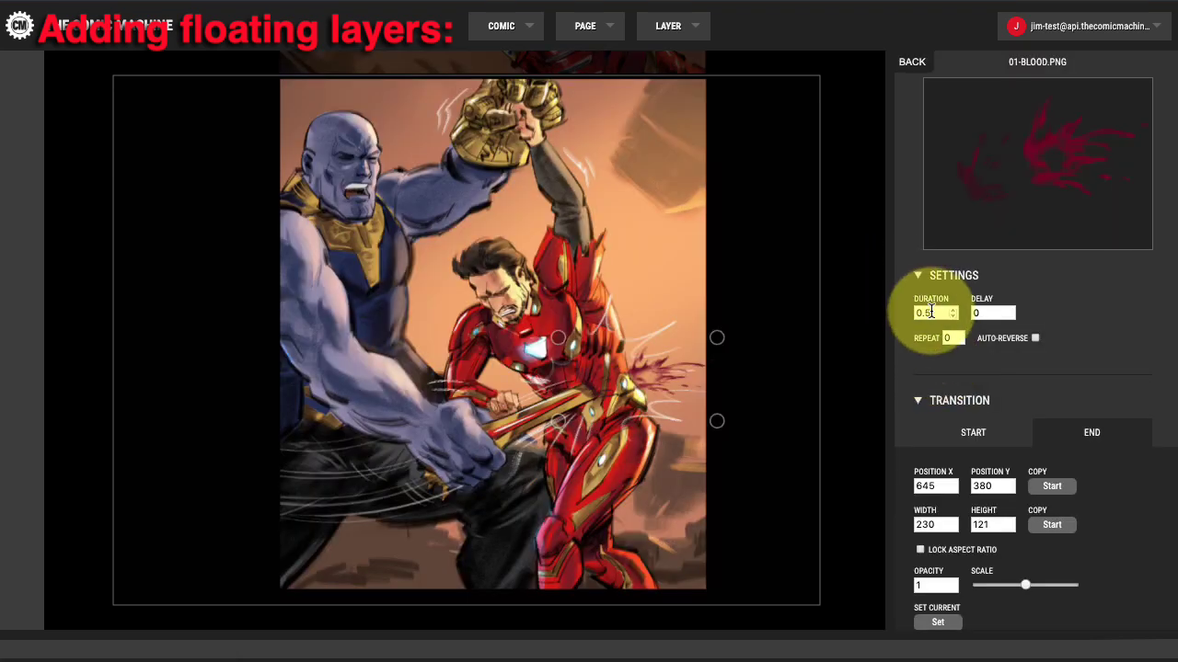
pyautogui.write('.5')
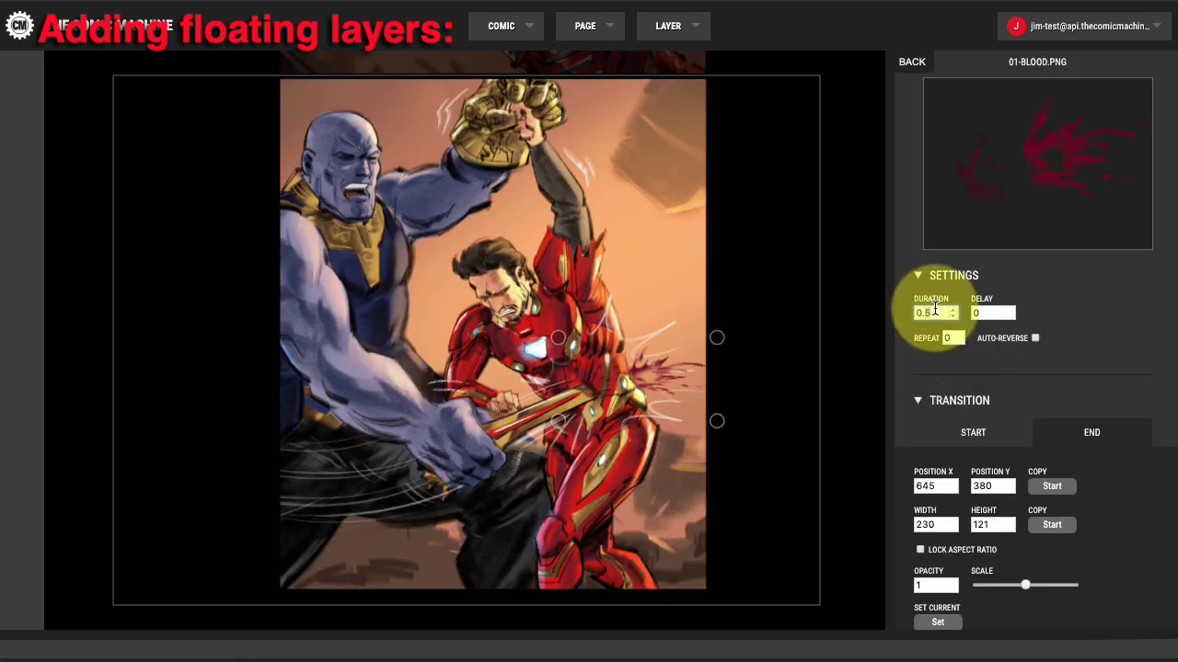
pyautogui.press('BackSpace')
pyautogui.write('2')
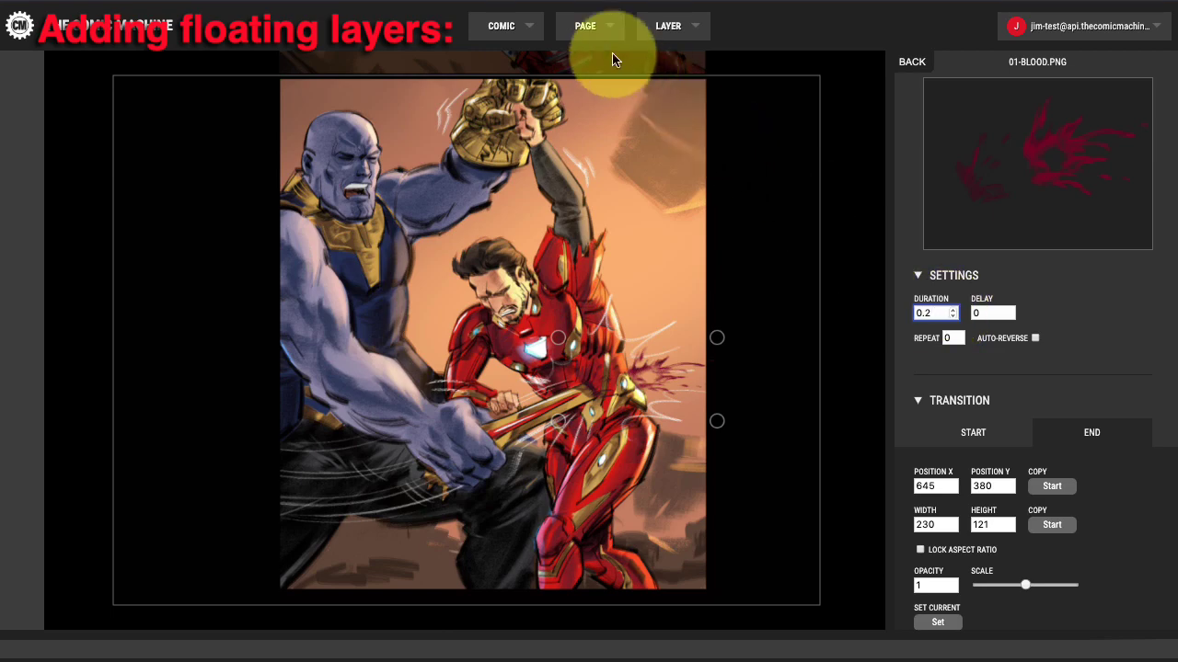
# Replay the page preview up to the stabbing panel to judge the faster blood splatter, and close the preview
pyautogui.click(602, 26)
pyautogui.click(599, 83)
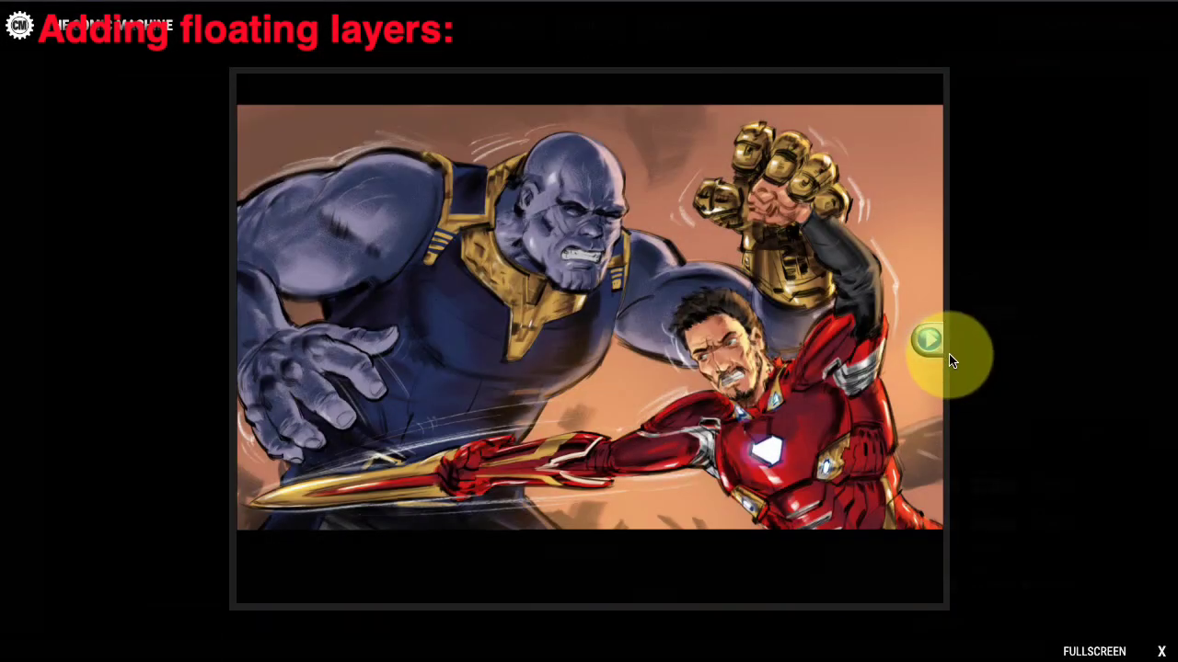
pyautogui.click(928, 341)
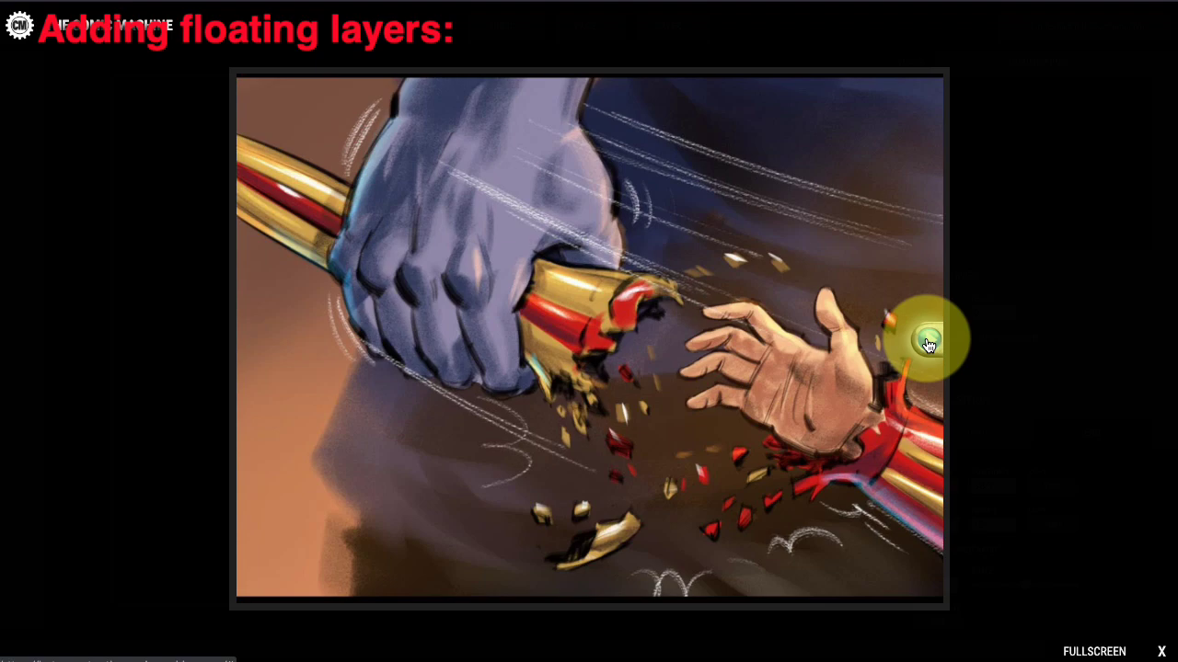
pyautogui.click(929, 343)
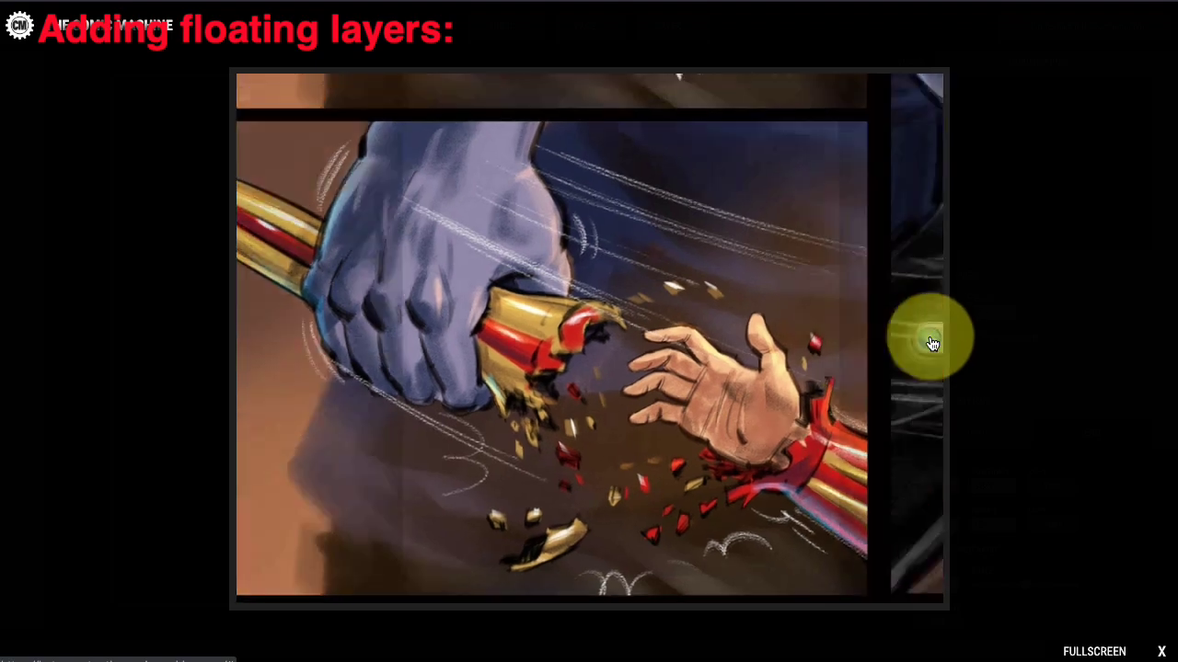
pyautogui.click(1160, 648)
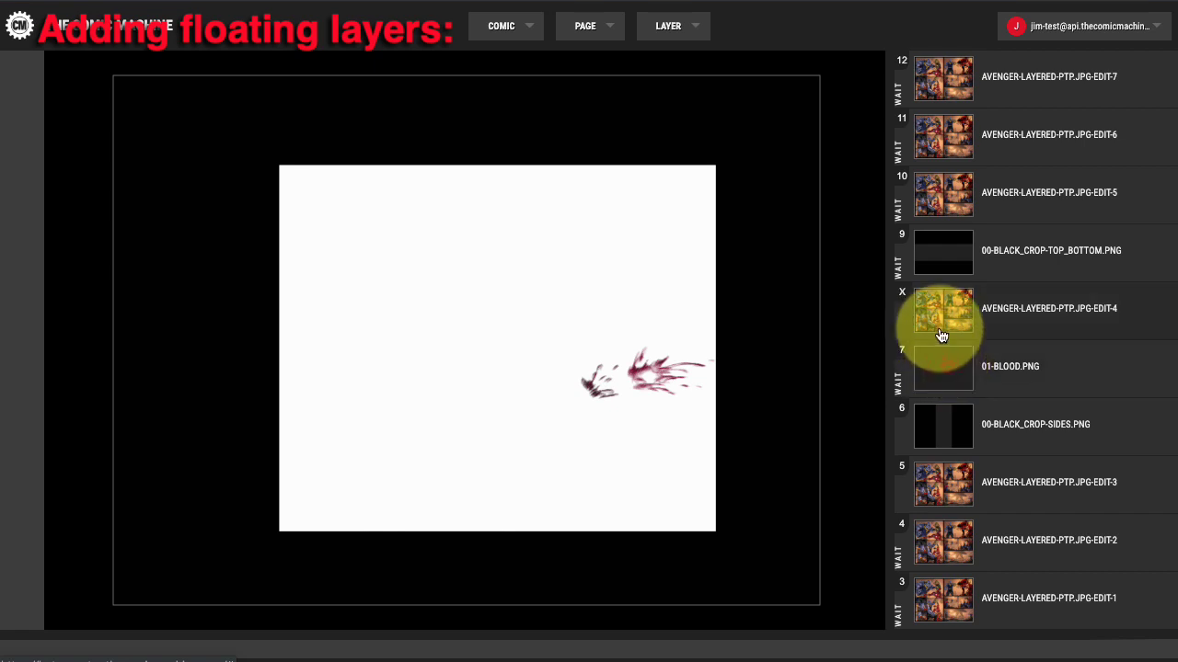
# Remove the click requirement from the 00-black_crop-top_bottom.png layer so the sequence continues without waiting
pyautogui.click(1103, 316)
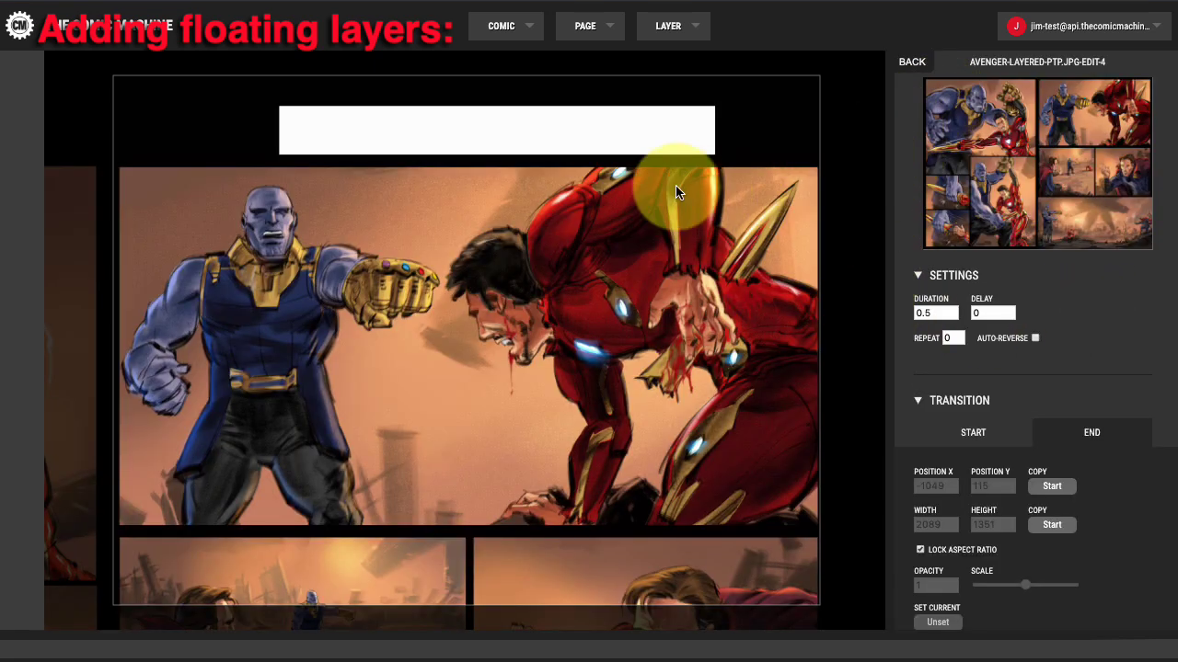
pyautogui.click(921, 74)
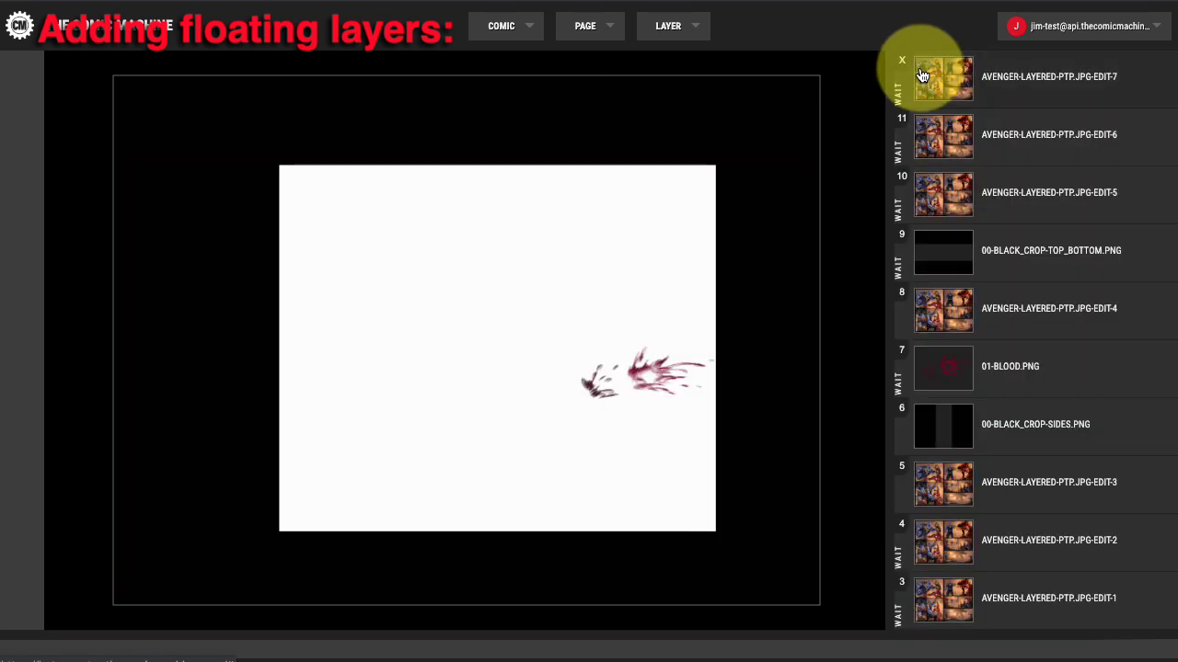
pyautogui.click(930, 260)
pyautogui.scroll(-3, 1022, 460)
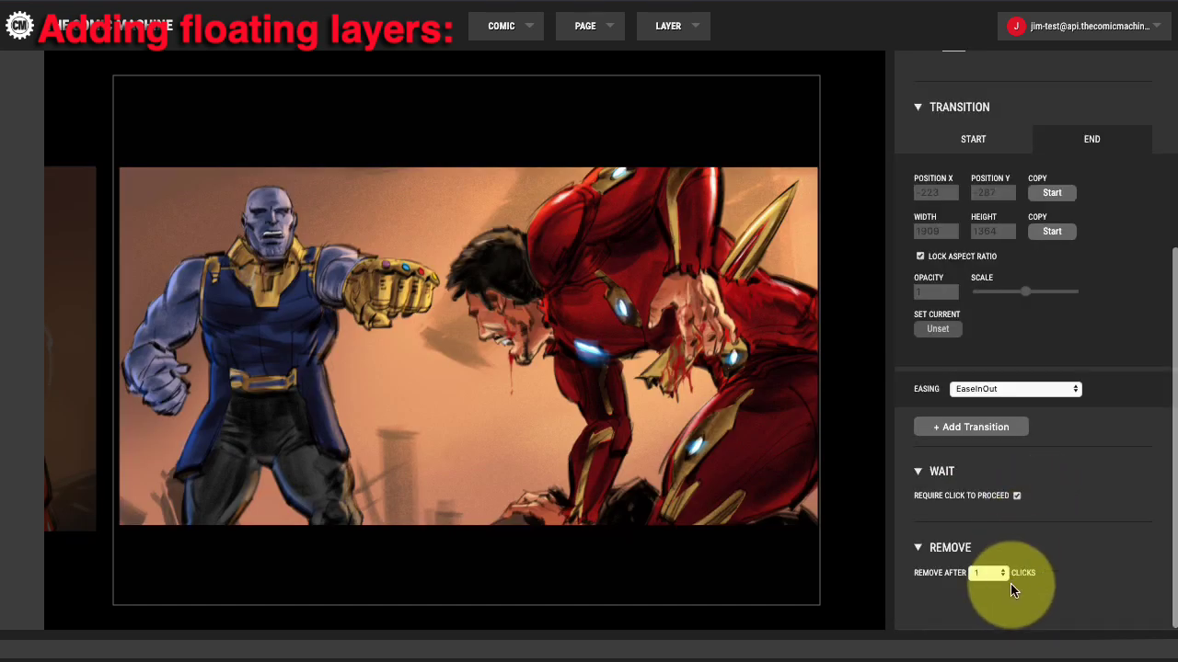
pyautogui.click(1018, 496)
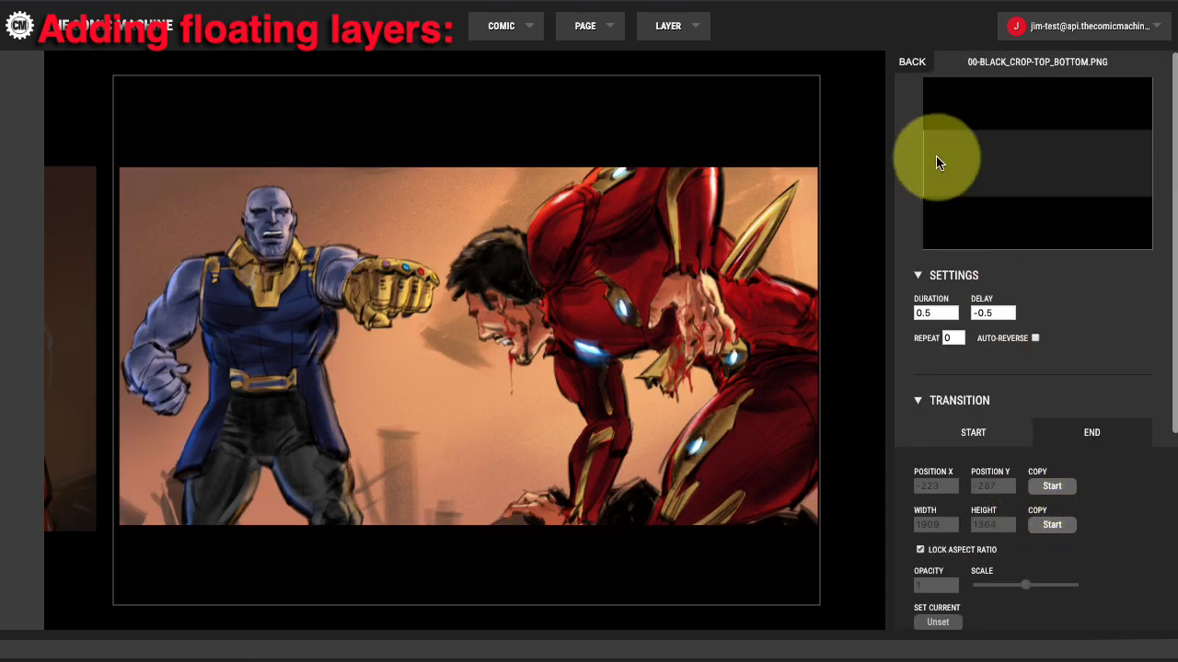
# Add the image 02-glow.png as a new layer above the top and bottom crop layer
pyautogui.click(668, 26)
pyautogui.click(683, 61)
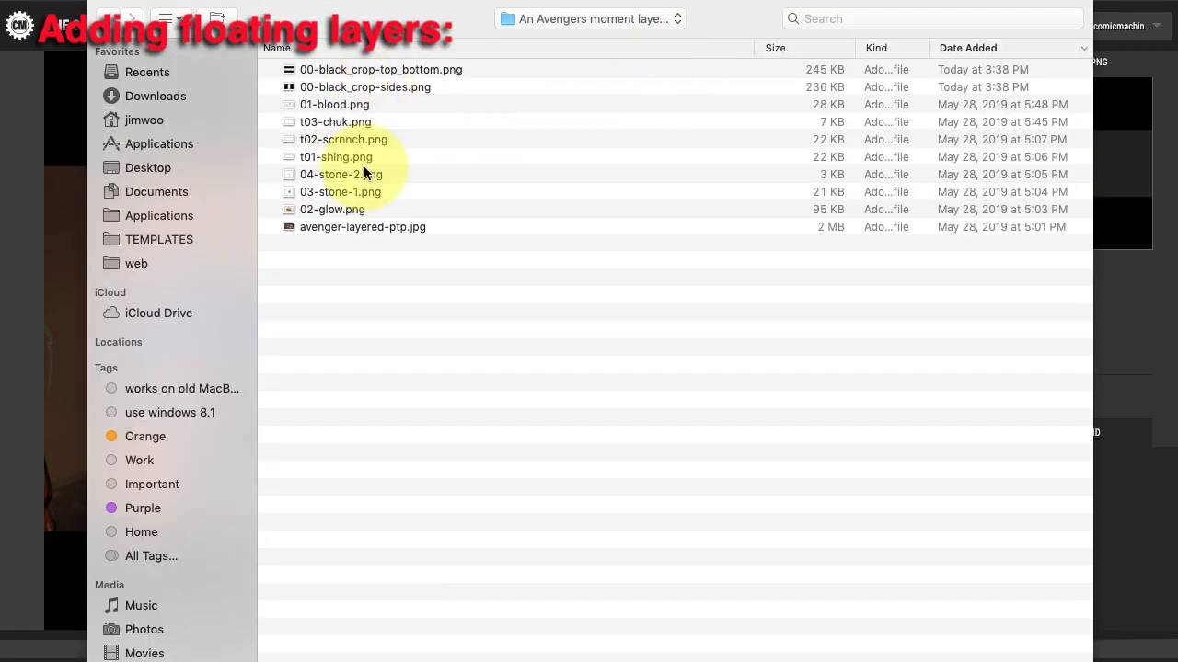
pyautogui.click(342, 210)
pyautogui.doubleClick(342, 211)
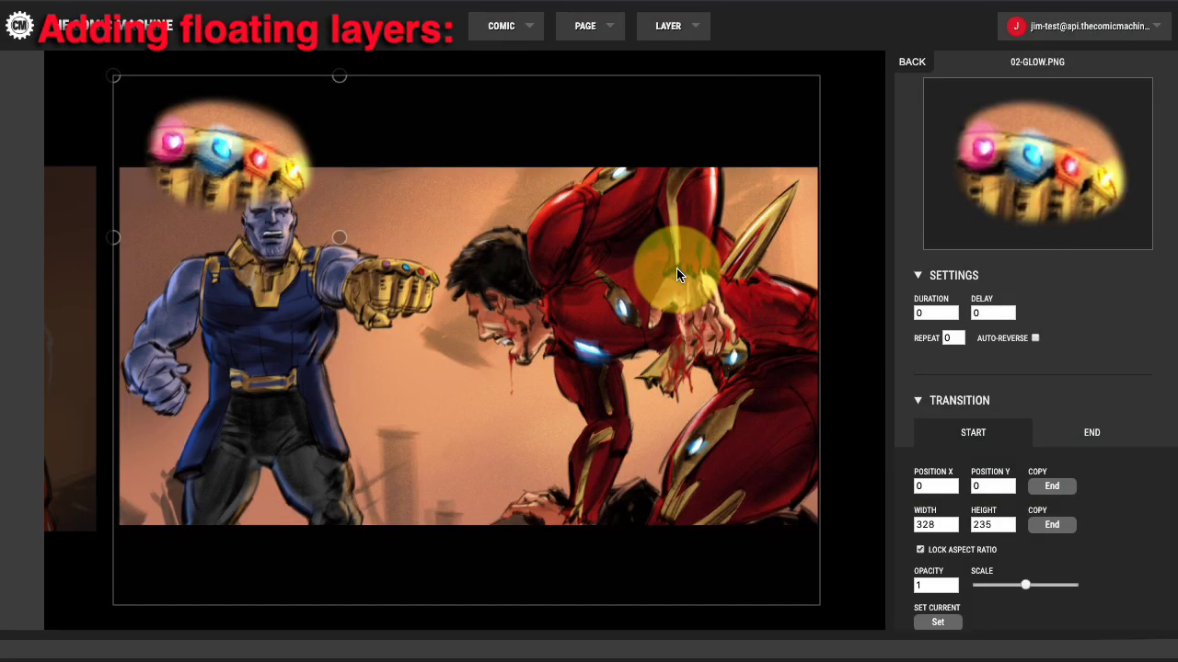
# Shrink the glow's start state to about 135 × 96 and align it over Thanos's gauntlet at about X 357, Y 233
pyautogui.moveTo(224, 151); pyautogui.dragTo(384, 269)
pyautogui.moveTo(489, 349); pyautogui.dragTo(398, 301)
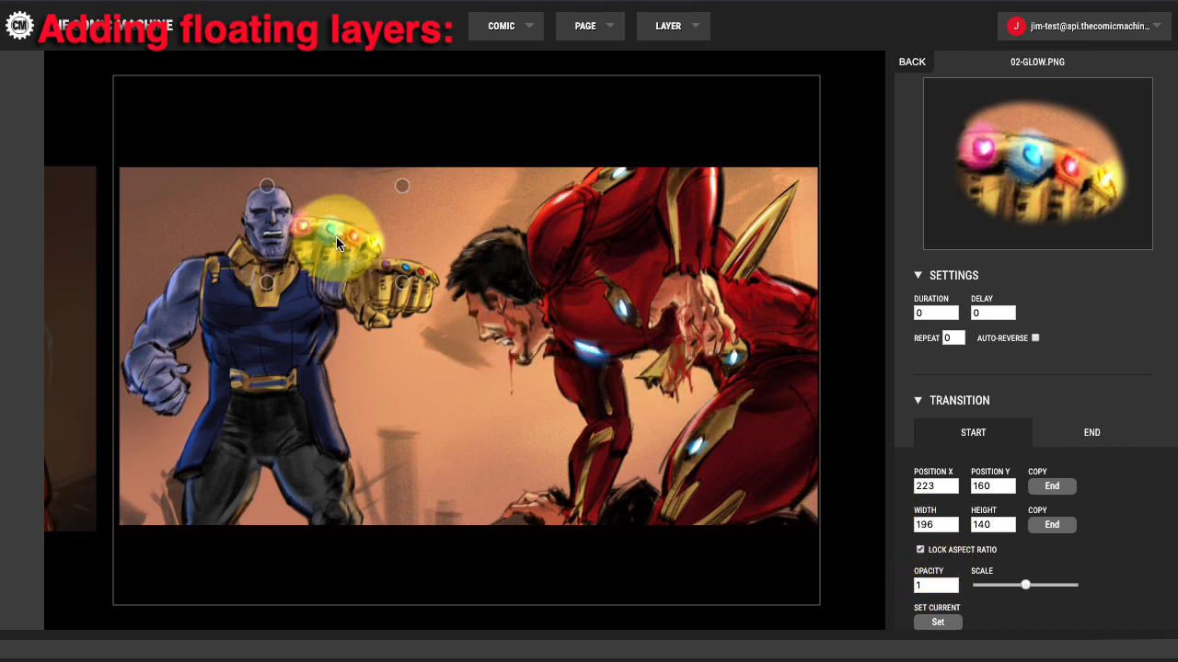
pyautogui.moveTo(336, 236); pyautogui.dragTo(406, 273)
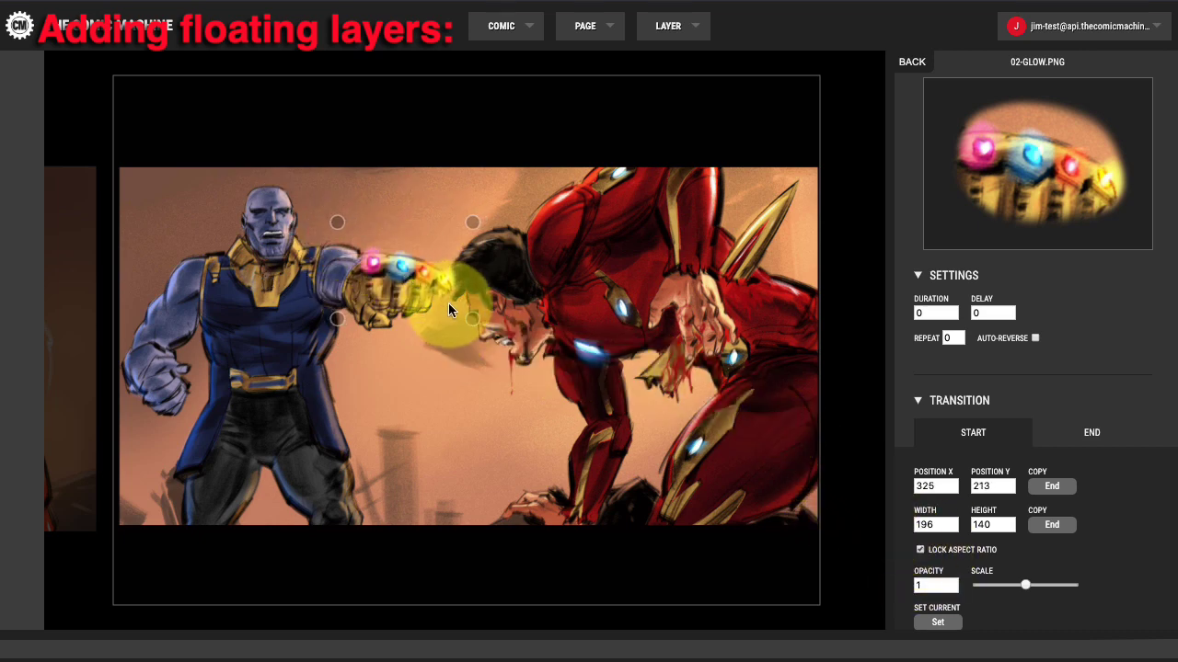
pyautogui.moveTo(464, 313); pyautogui.dragTo(446, 306)
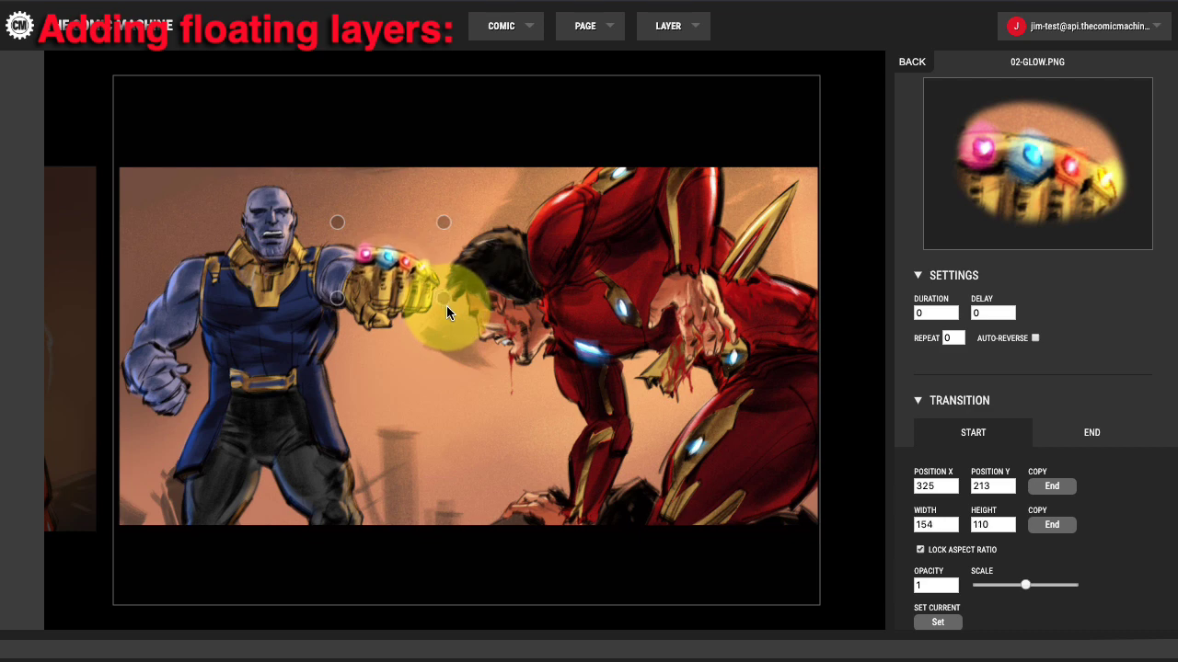
pyautogui.moveTo(408, 268); pyautogui.dragTo(425, 280)
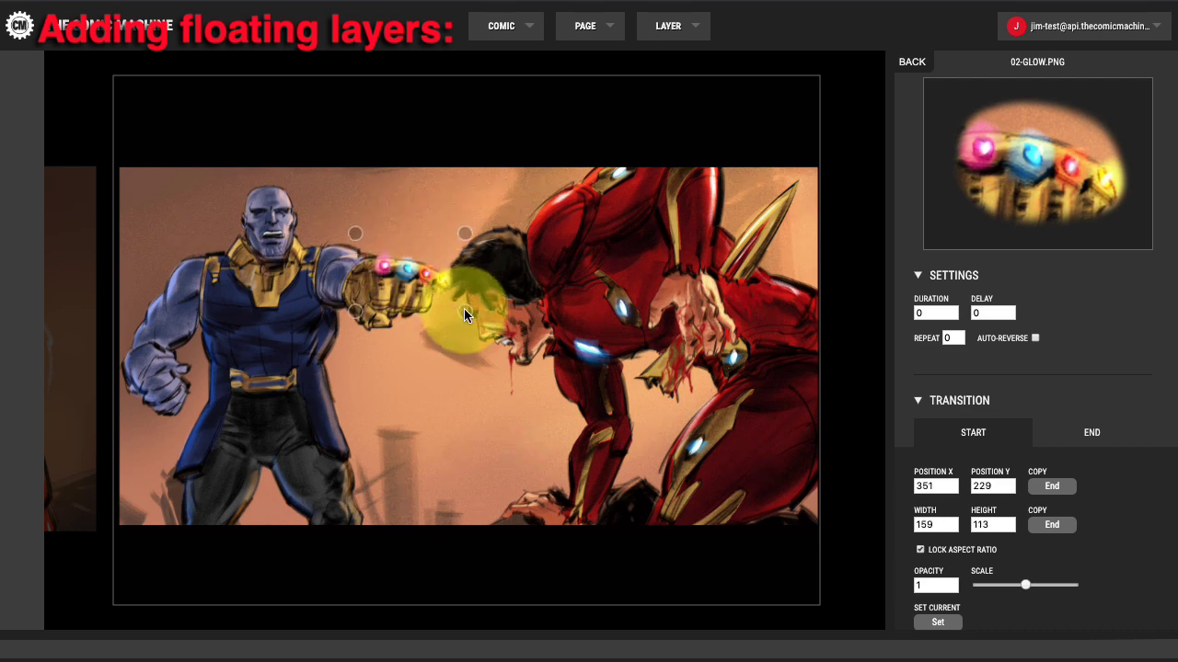
pyautogui.moveTo(464, 314); pyautogui.dragTo(413, 279)
# Copy the glow's start placement to its end state and switch between both states to compare them
pyautogui.click(1039, 477)
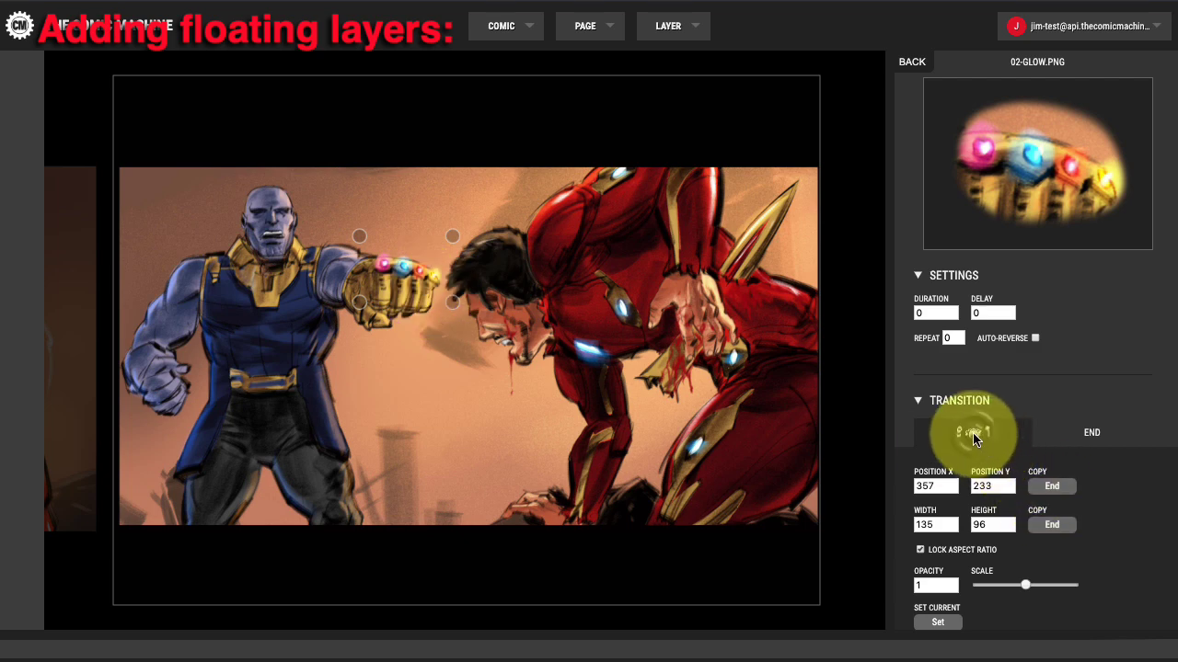
pyautogui.click(1064, 439)
pyautogui.click(986, 439)
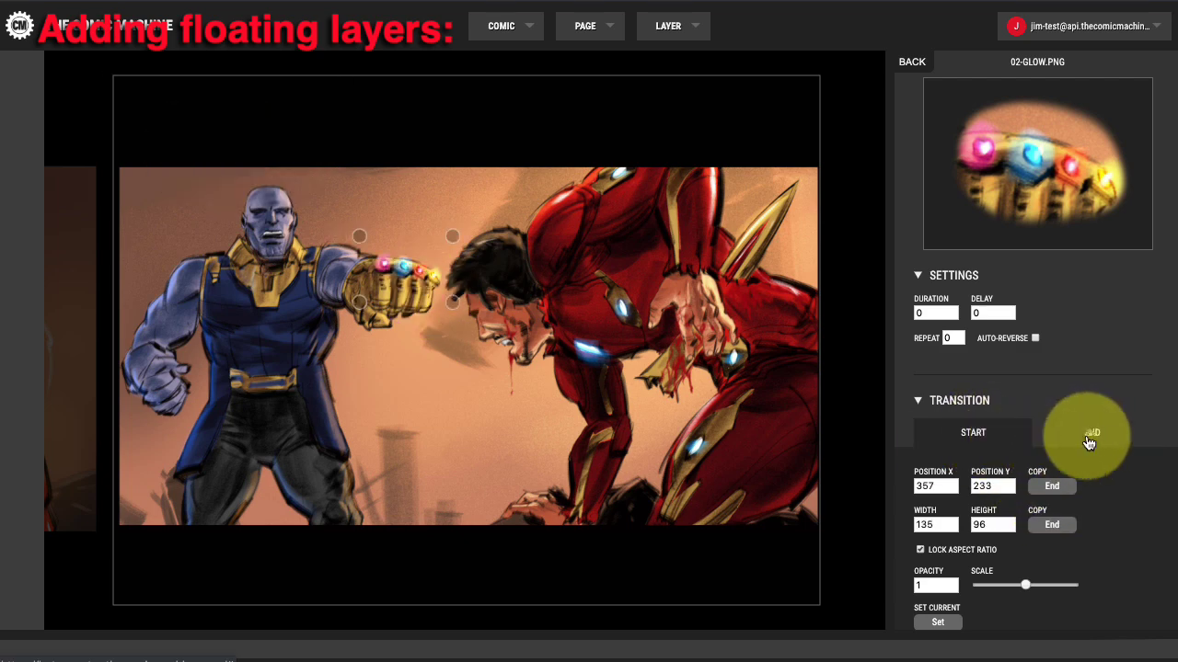
# Compare the glow's start and end states, and copy the start position and size to the end state
pyautogui.click(1088, 440)
pyautogui.click(972, 431)
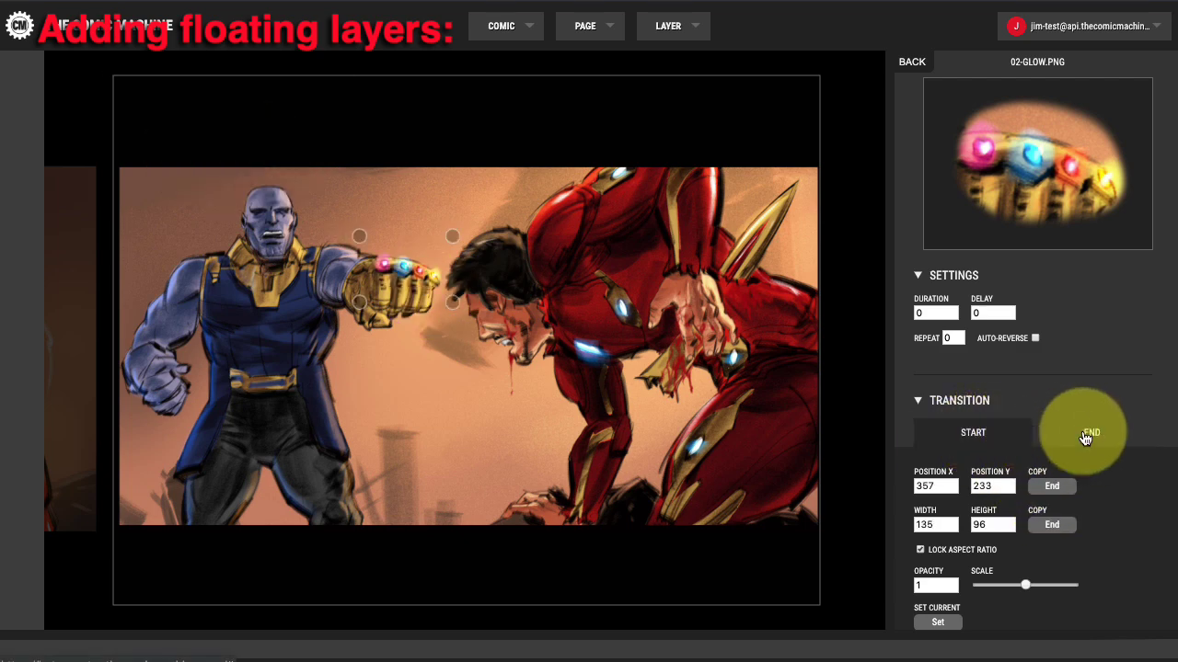
pyautogui.click(1085, 439)
pyautogui.click(999, 431)
pyautogui.click(1088, 433)
pyautogui.click(386, 247)
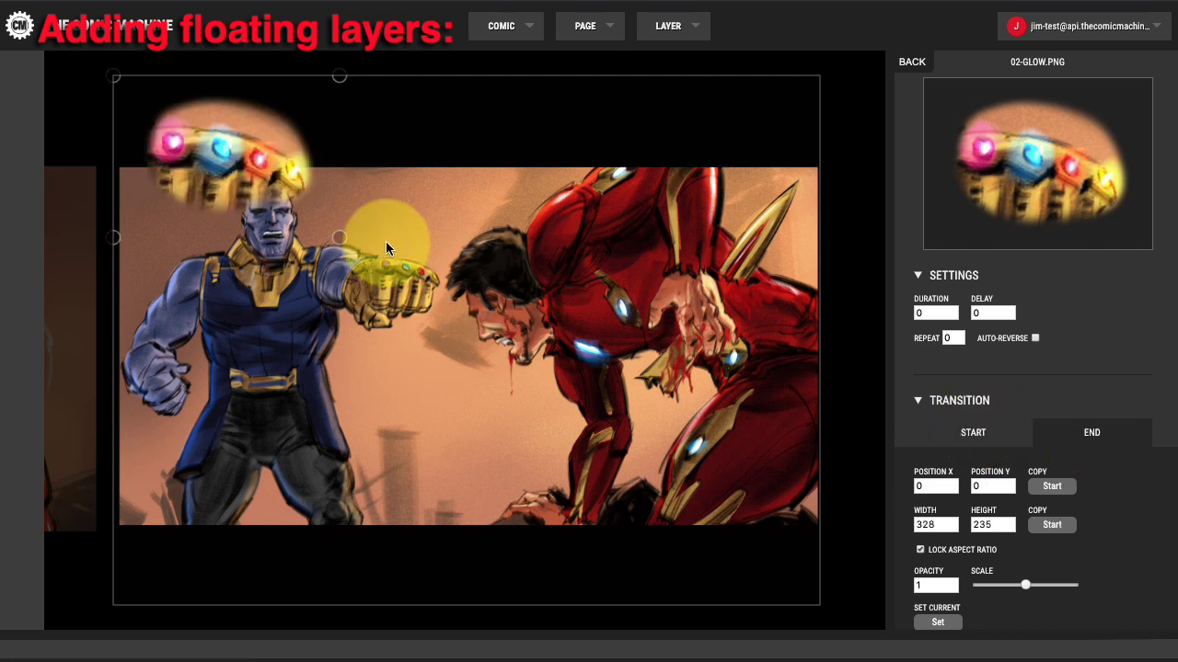
pyautogui.click(1052, 486)
pyautogui.click(1058, 528)
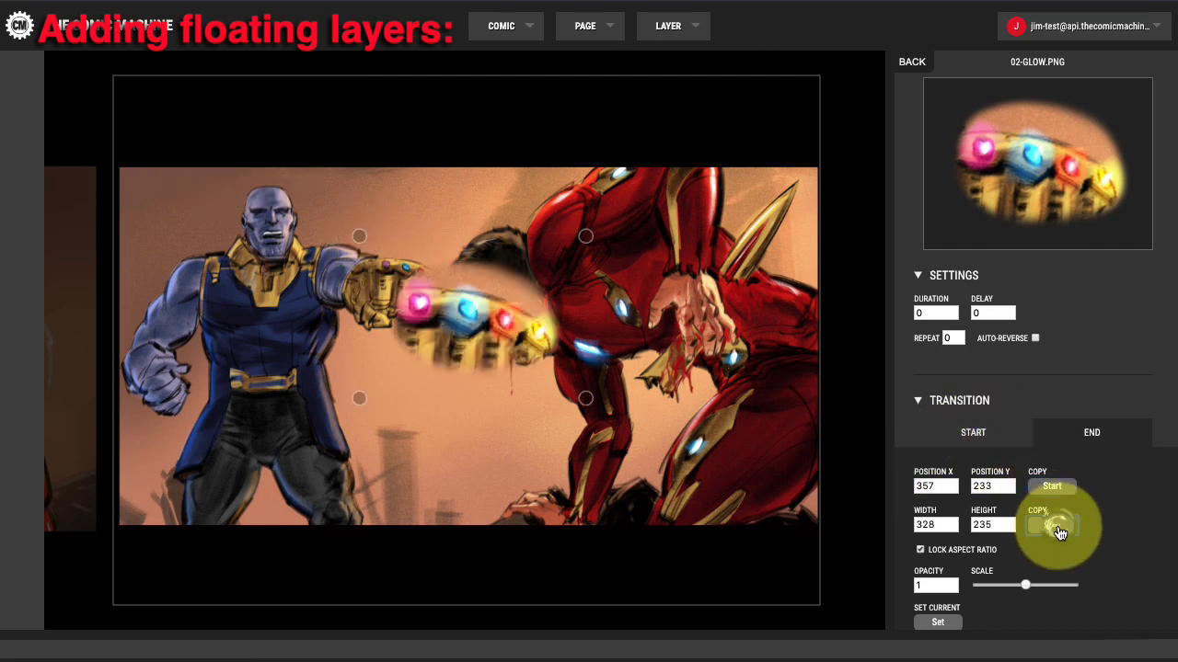
# Try moving the glow's start state above the gauntlet to about X 350, Y 140 and compare it with the end state
pyautogui.click(980, 432)
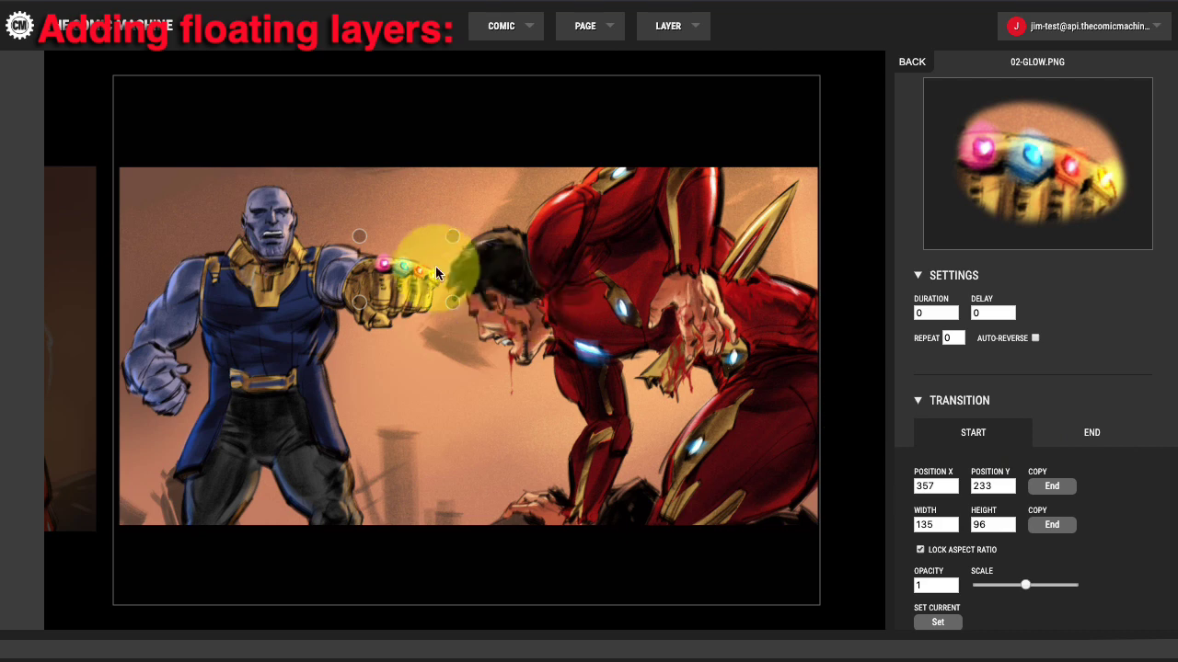
pyautogui.moveTo(435, 266); pyautogui.dragTo(431, 202)
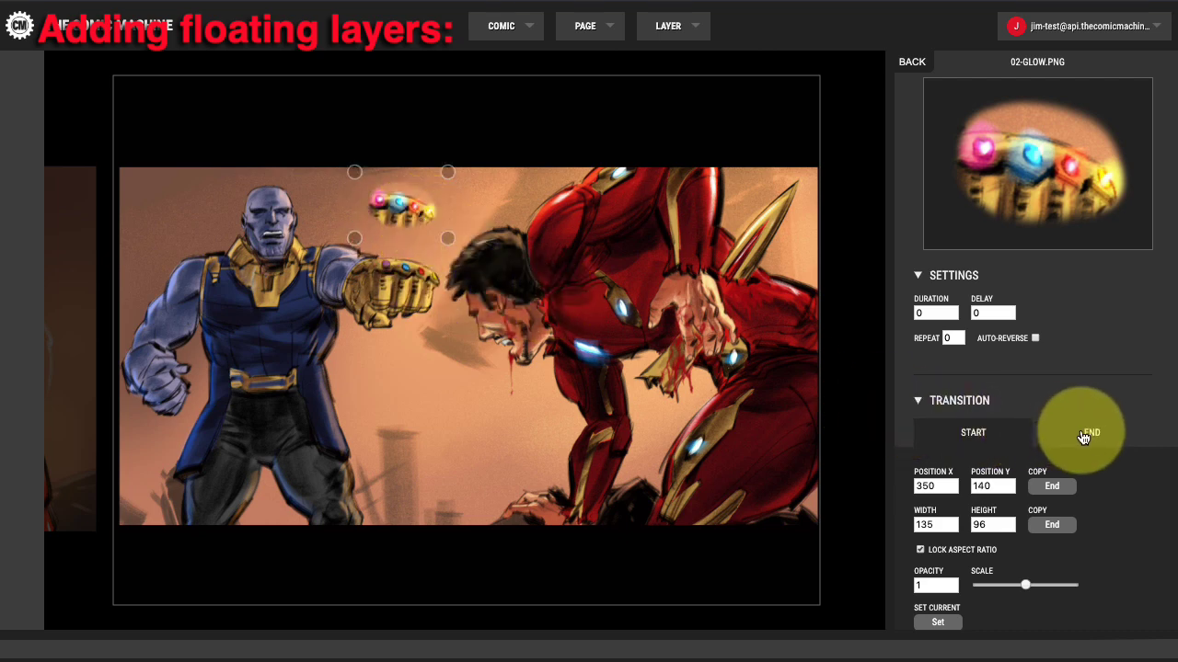
pyautogui.click(1086, 433)
pyautogui.click(1019, 430)
pyautogui.click(1091, 433)
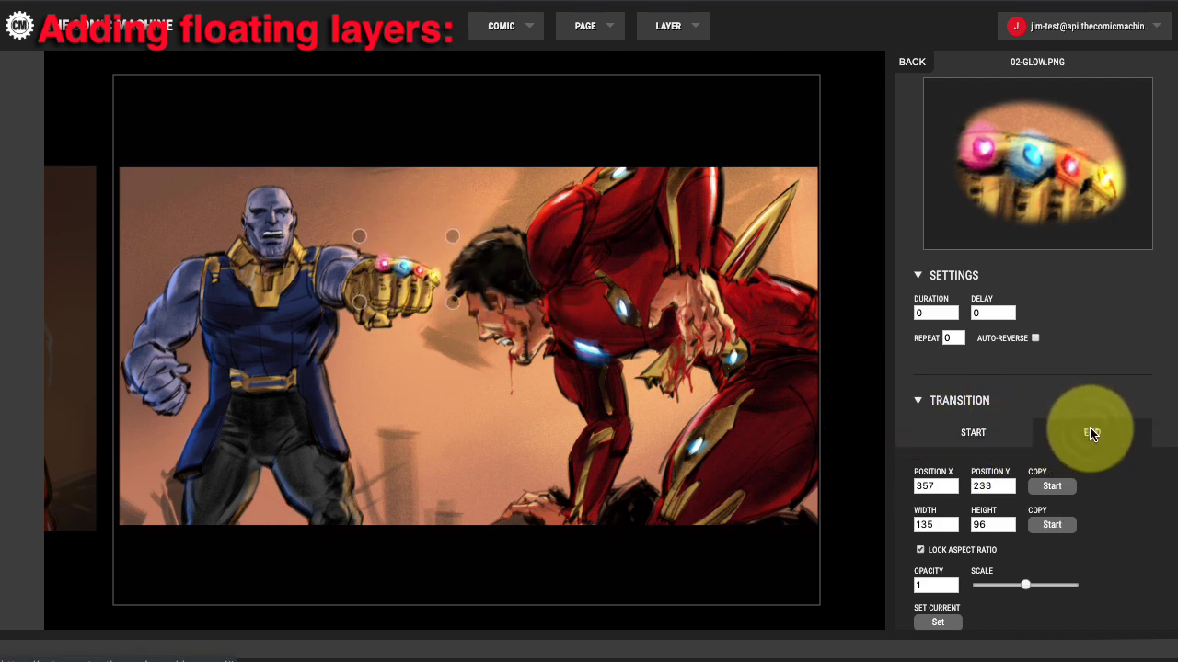
pyautogui.click(975, 429)
pyautogui.click(1055, 432)
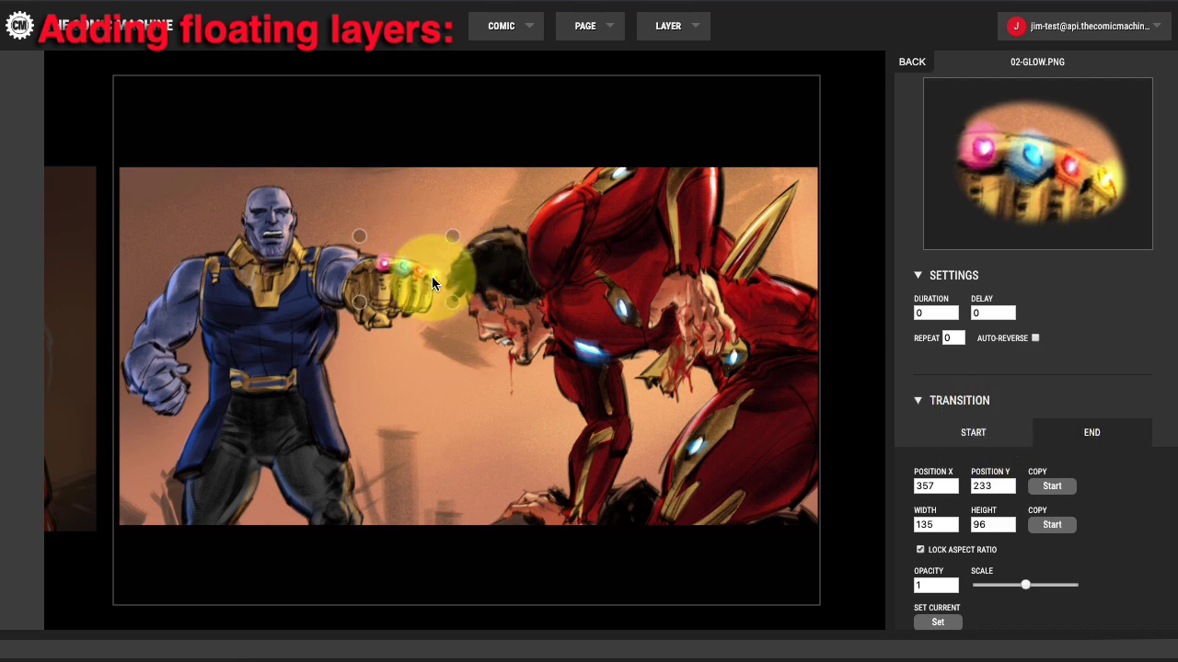
# Nudge the glow's end state over the gauntlet to about X 360, Y 234 and compare it with the start state
pyautogui.moveTo(431, 276); pyautogui.dragTo(436, 277)
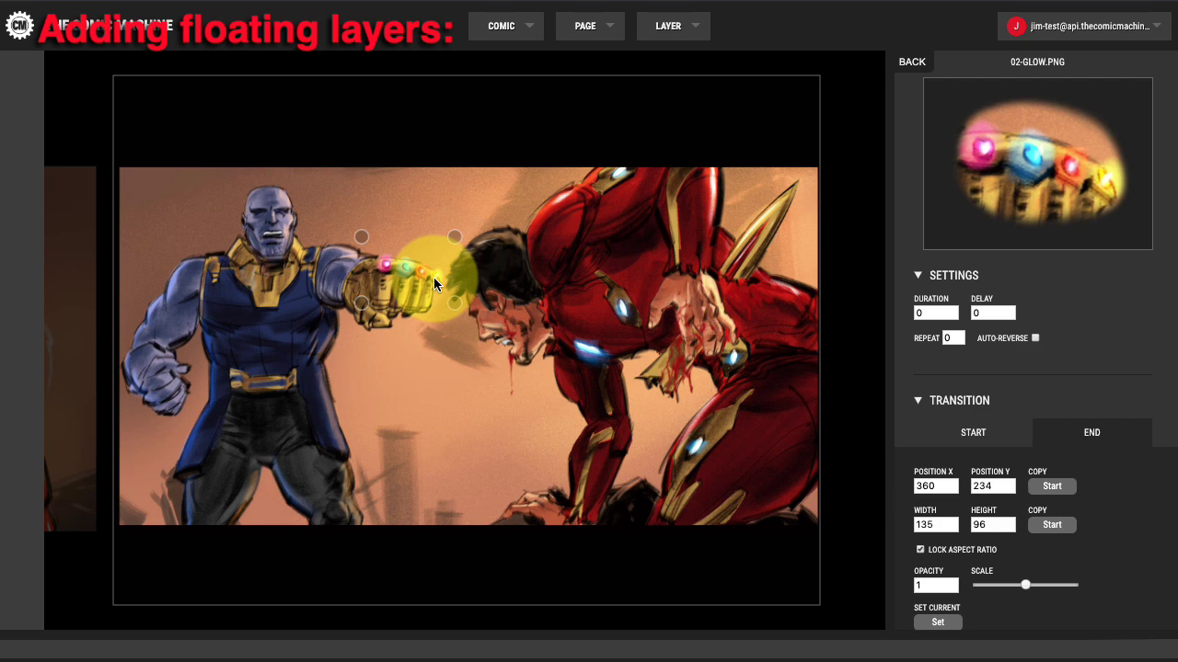
pyautogui.click(978, 437)
pyautogui.click(1089, 439)
pyautogui.click(990, 439)
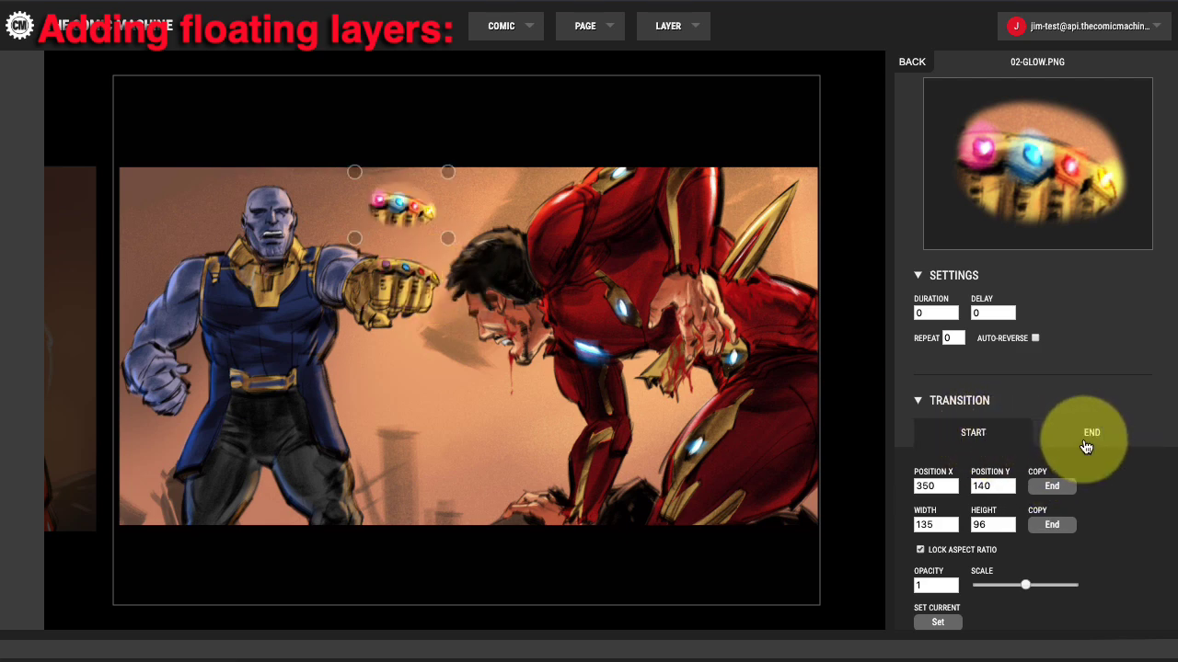
pyautogui.click(972, 435)
pyautogui.click(1088, 434)
# Copy the end state's position and size to the glow's start state so both placements match
pyautogui.click(978, 439)
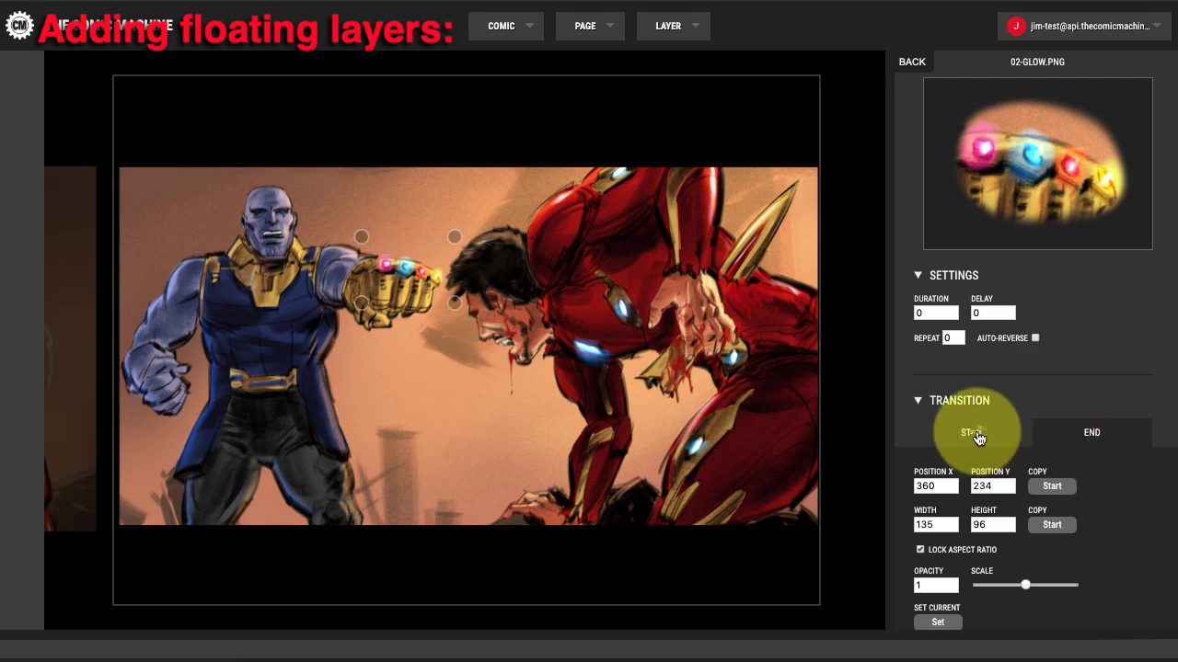
pyautogui.click(979, 436)
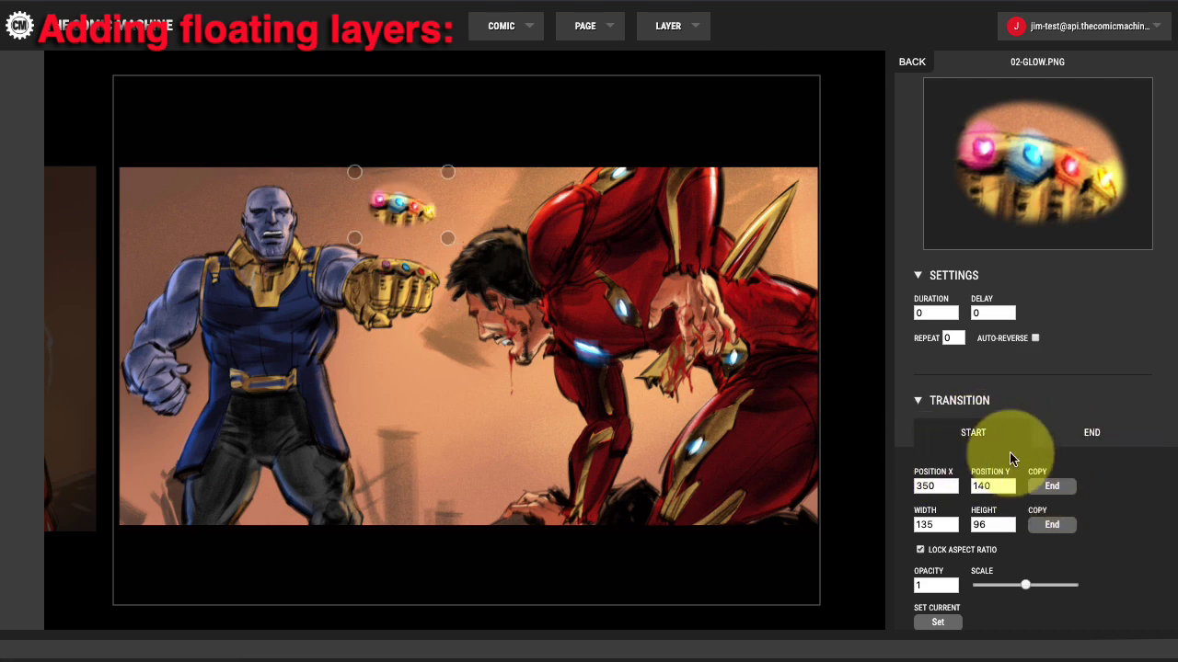
pyautogui.click(1092, 437)
pyautogui.click(975, 434)
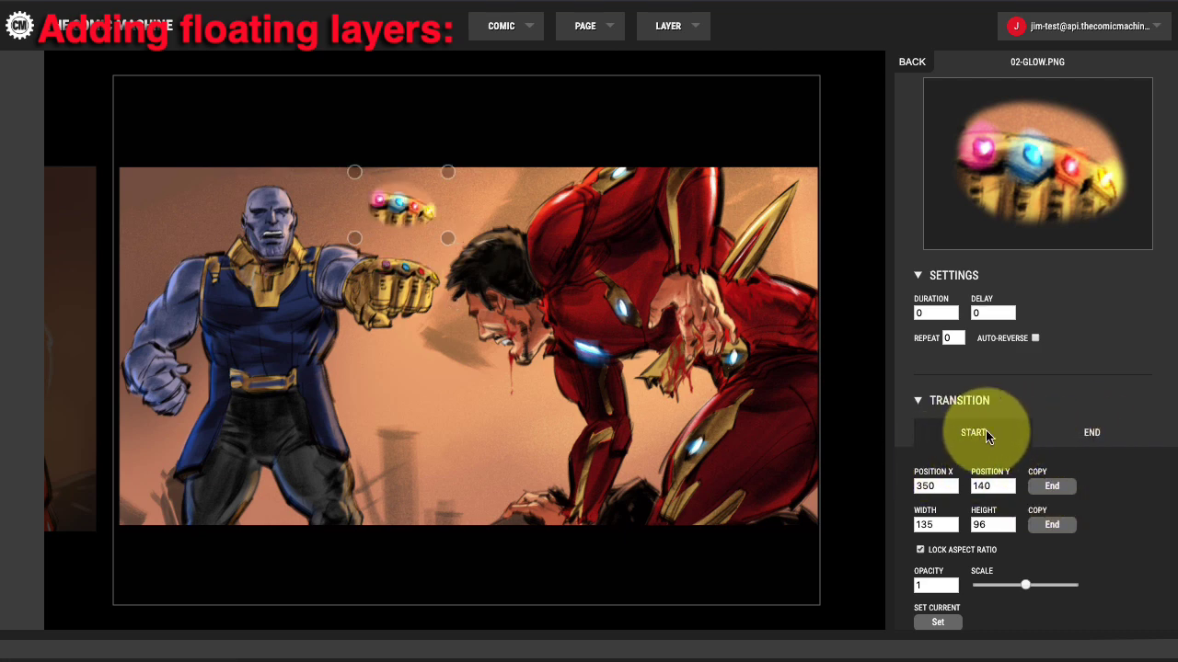
pyautogui.click(1049, 490)
pyautogui.click(1051, 525)
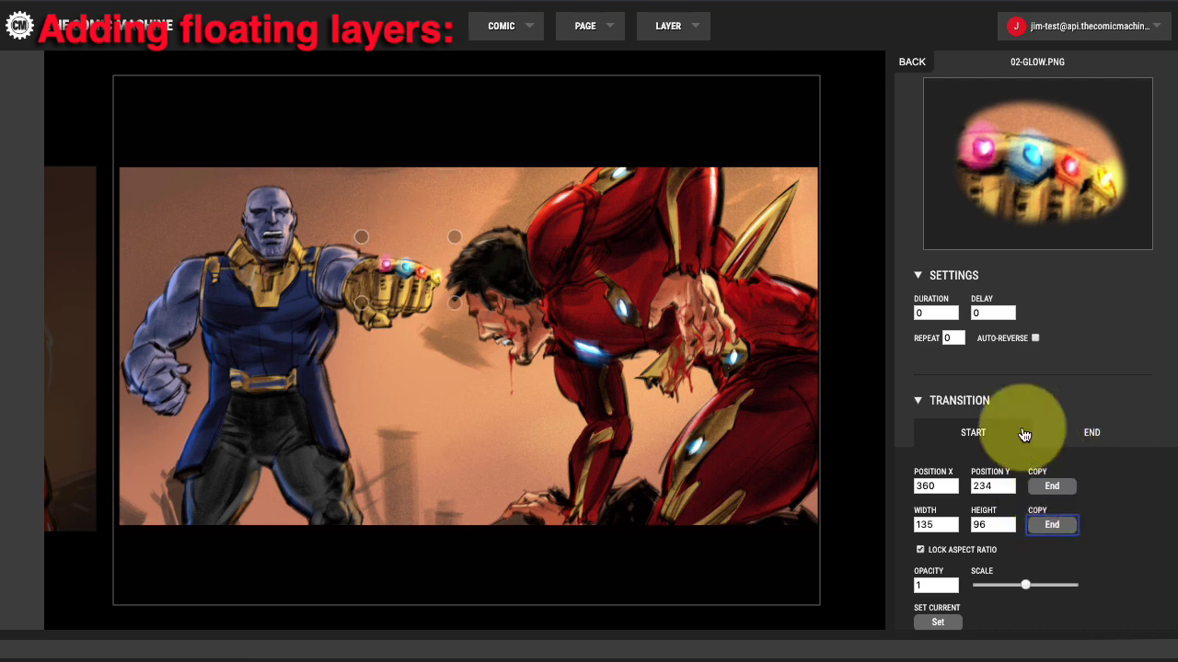
# Set the glow layer's duration to .5 and its start opacity to 0 for a fade-in
pyautogui.click(928, 313)
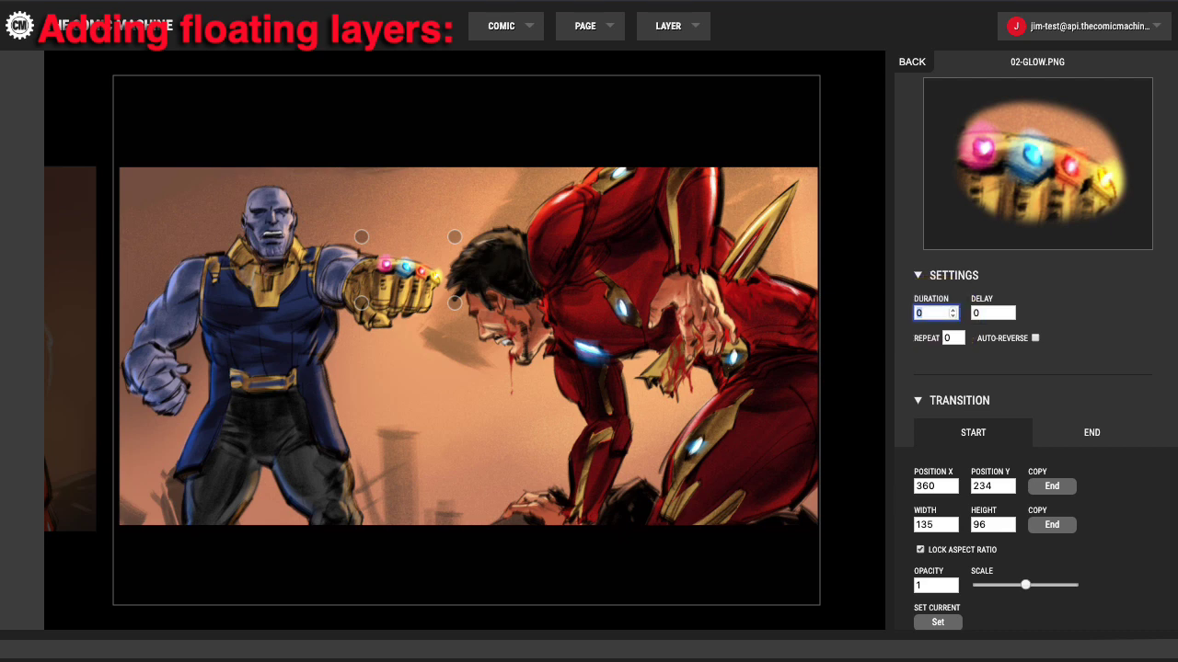
pyautogui.press('BackSpace')
pyautogui.write('.5')
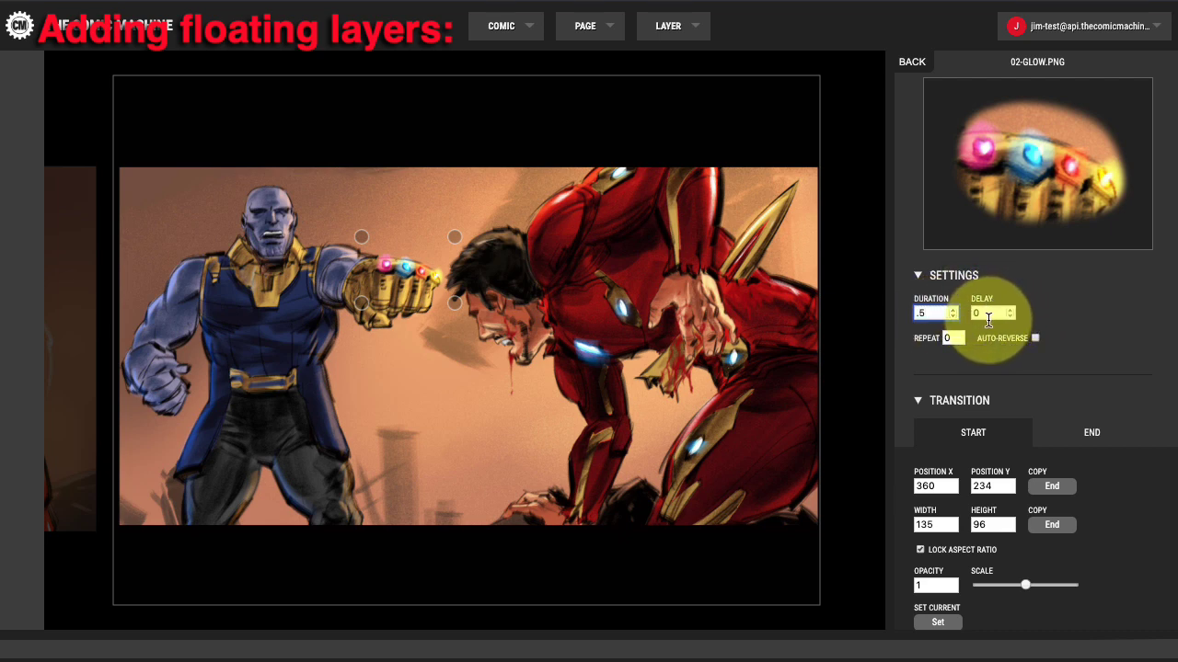
pyautogui.doubleClick(930, 587)
pyautogui.write('0')
pyautogui.click(1077, 439)
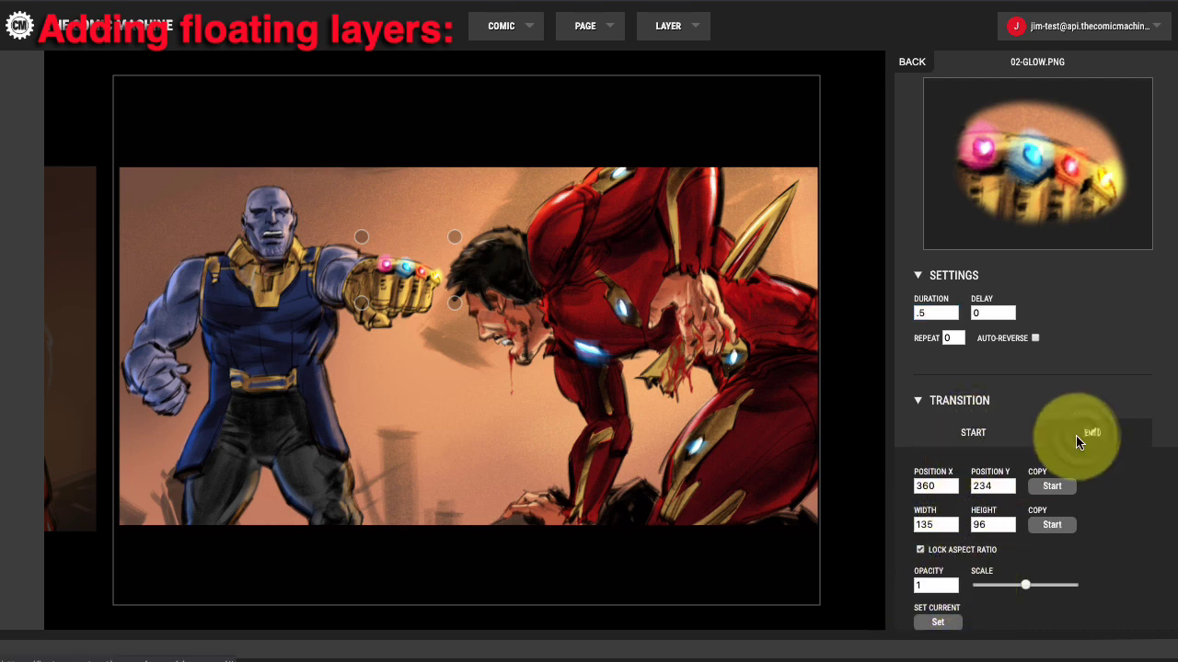
pyautogui.click(979, 438)
# Change the glow transition's easing to EaseInOut
pyautogui.scroll(-1, 1060, 441)
pyautogui.scroll(-5, 1012, 525)
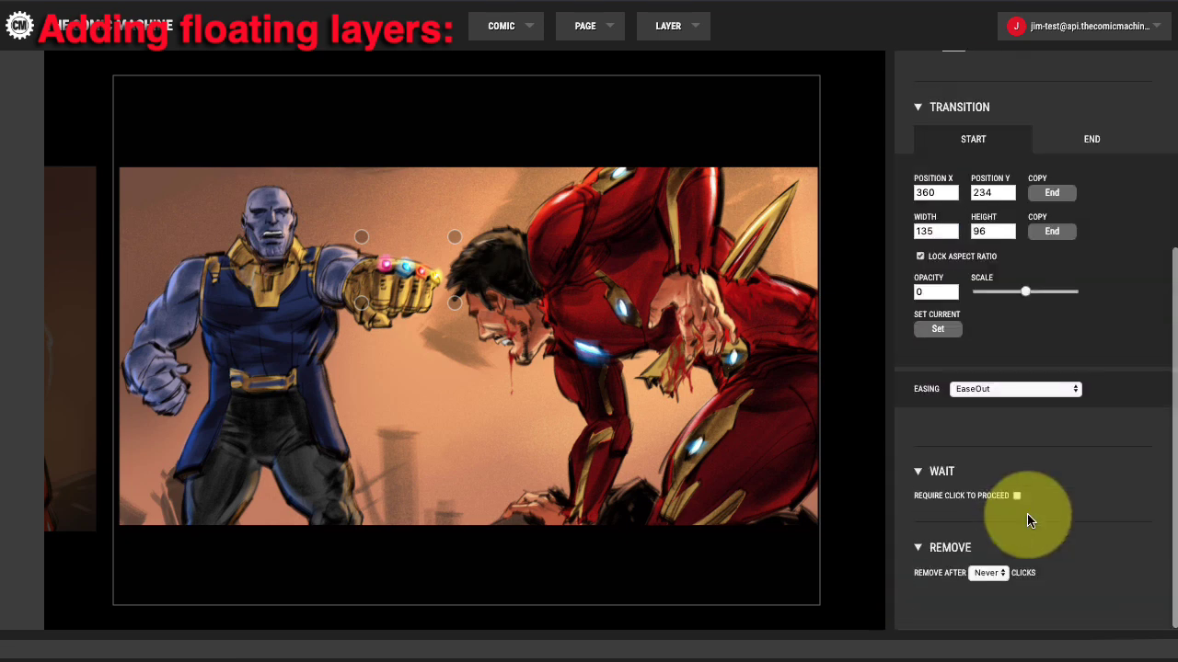
pyautogui.click(1005, 394)
pyautogui.click(1004, 399)
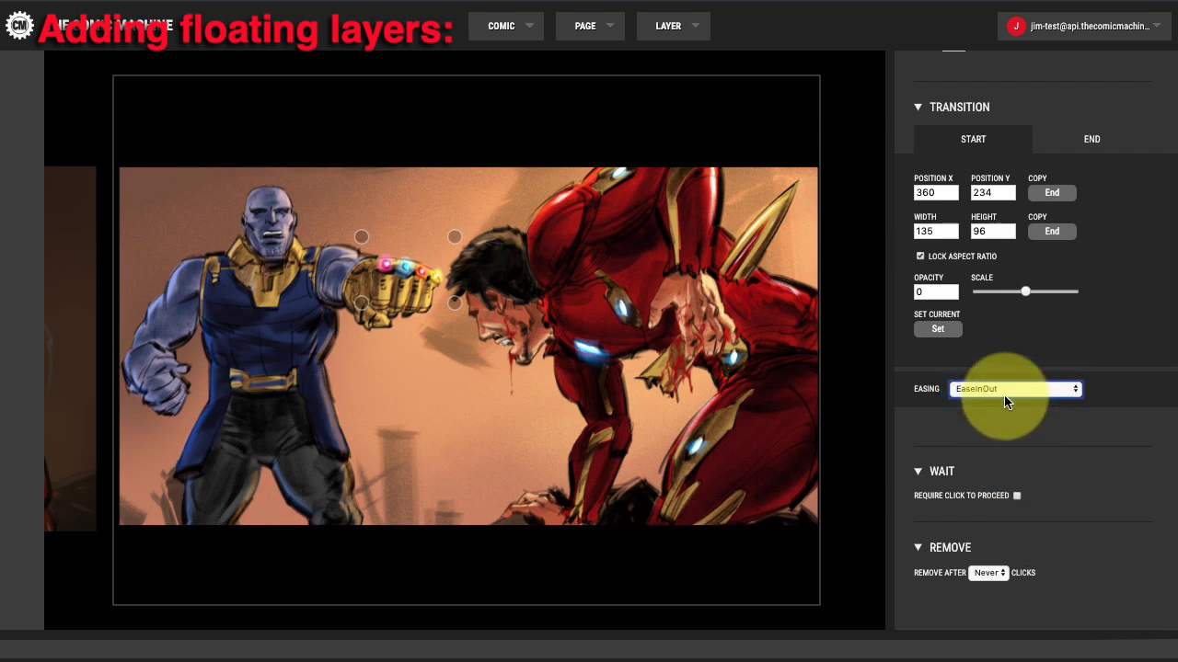
# Require a click to proceed on the glow layer, set it to be removed after 1 click, and return to the layer list
pyautogui.click(1017, 496)
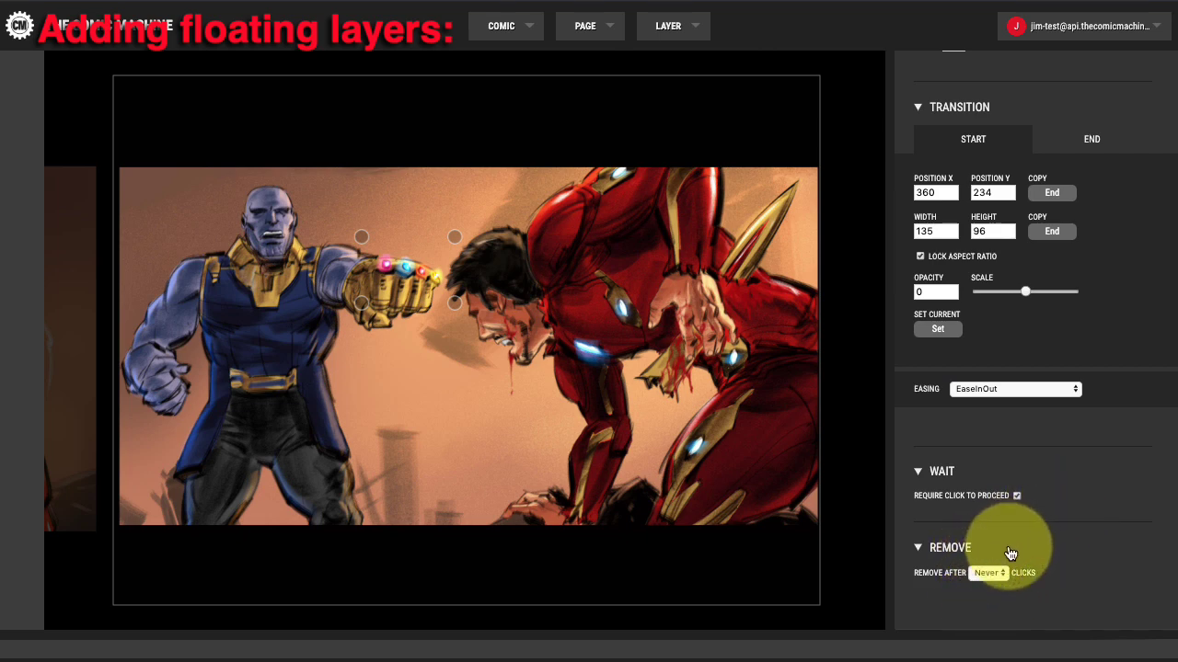
pyautogui.click(988, 571)
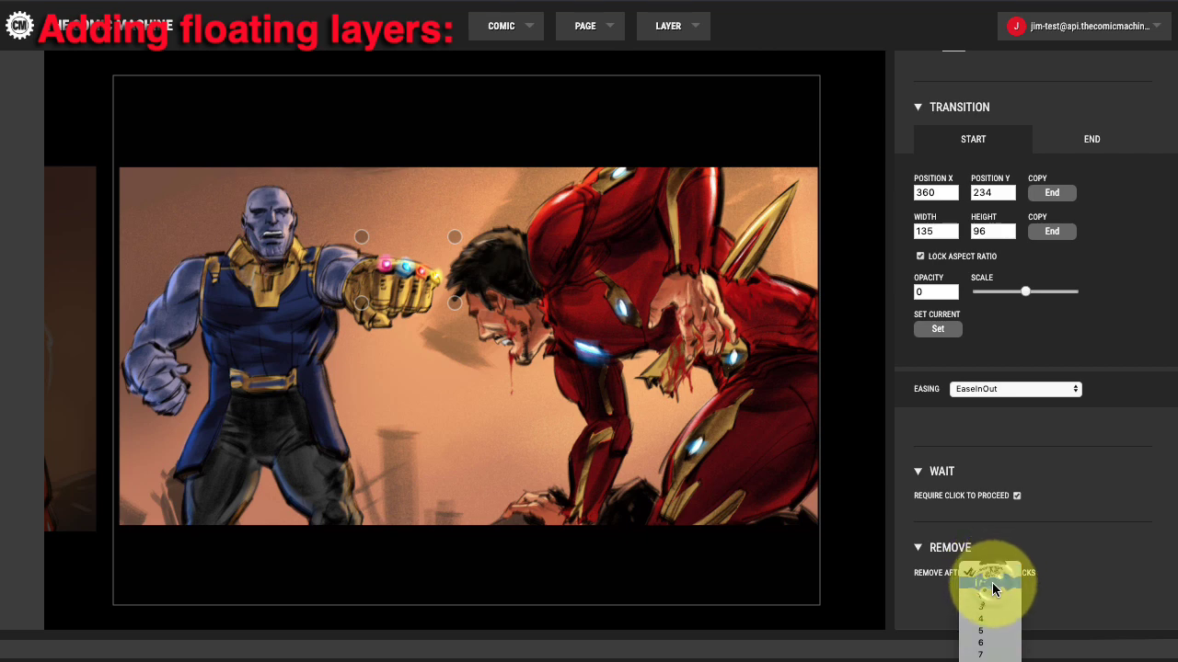
pyautogui.click(994, 589)
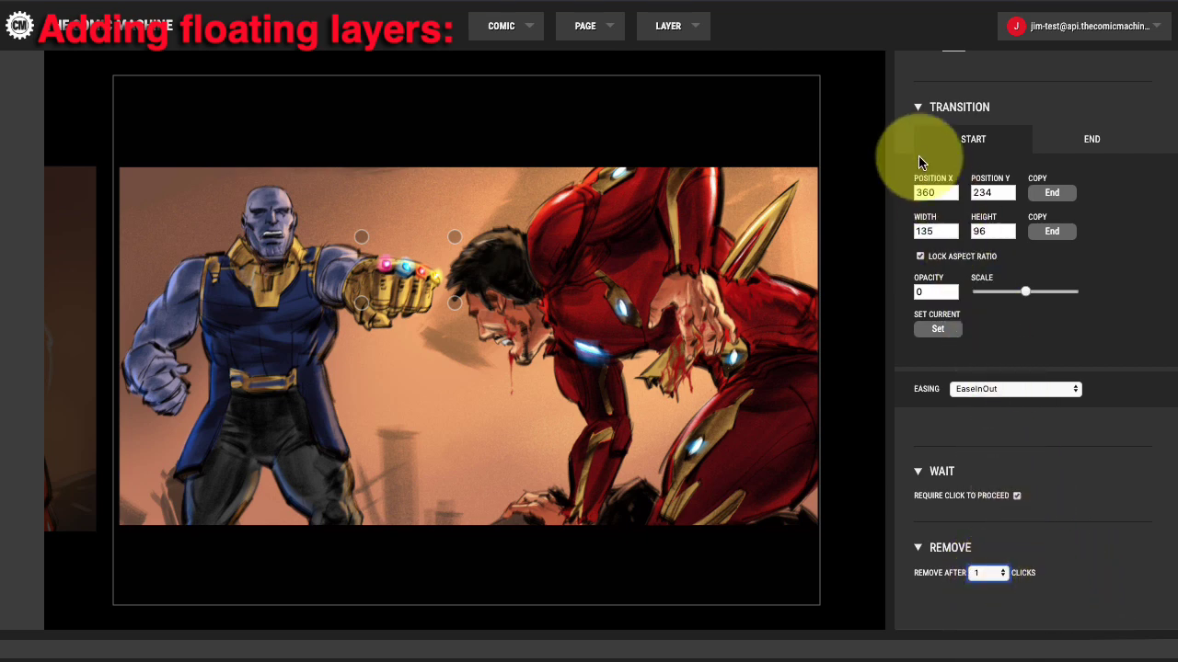
pyautogui.scroll(3, 920, 162)
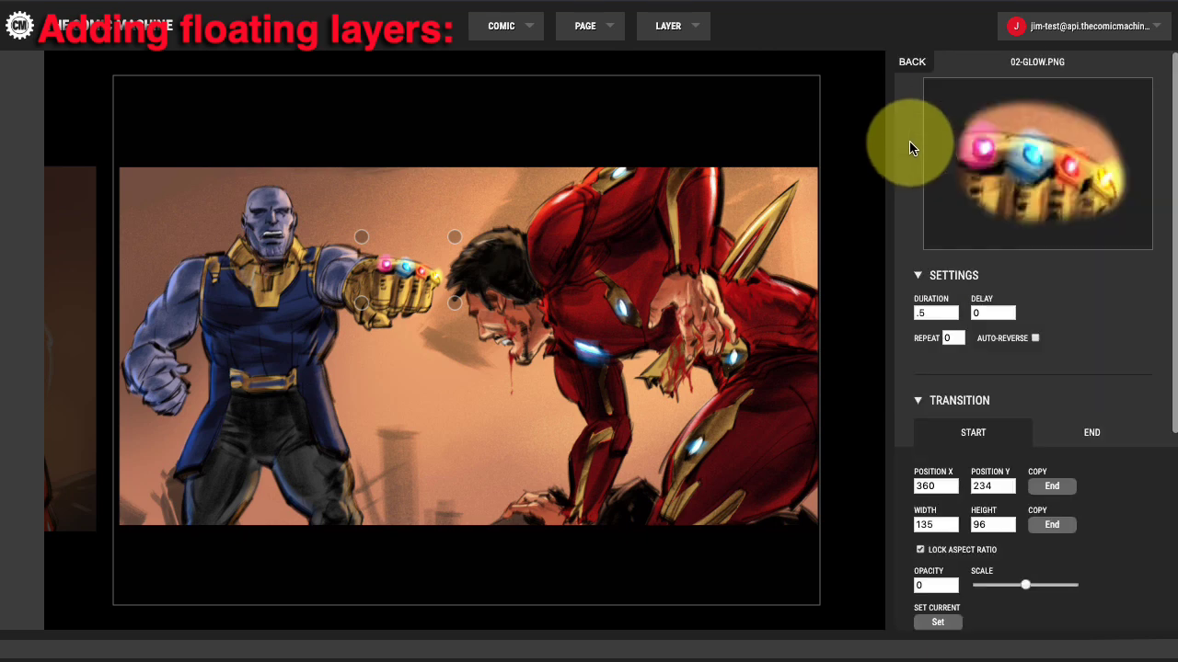
pyautogui.click(911, 81)
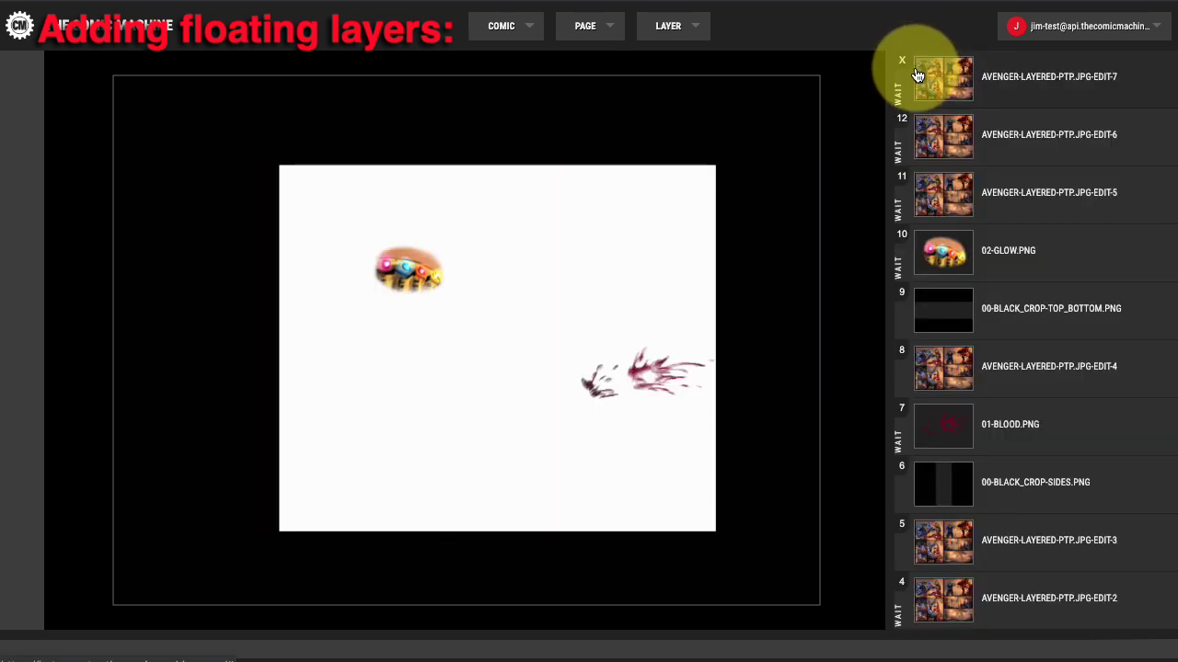
# Set the 01-blood.png layer to be removed after 1 click
pyautogui.click(959, 440)
pyautogui.scroll(-2, 957, 441)
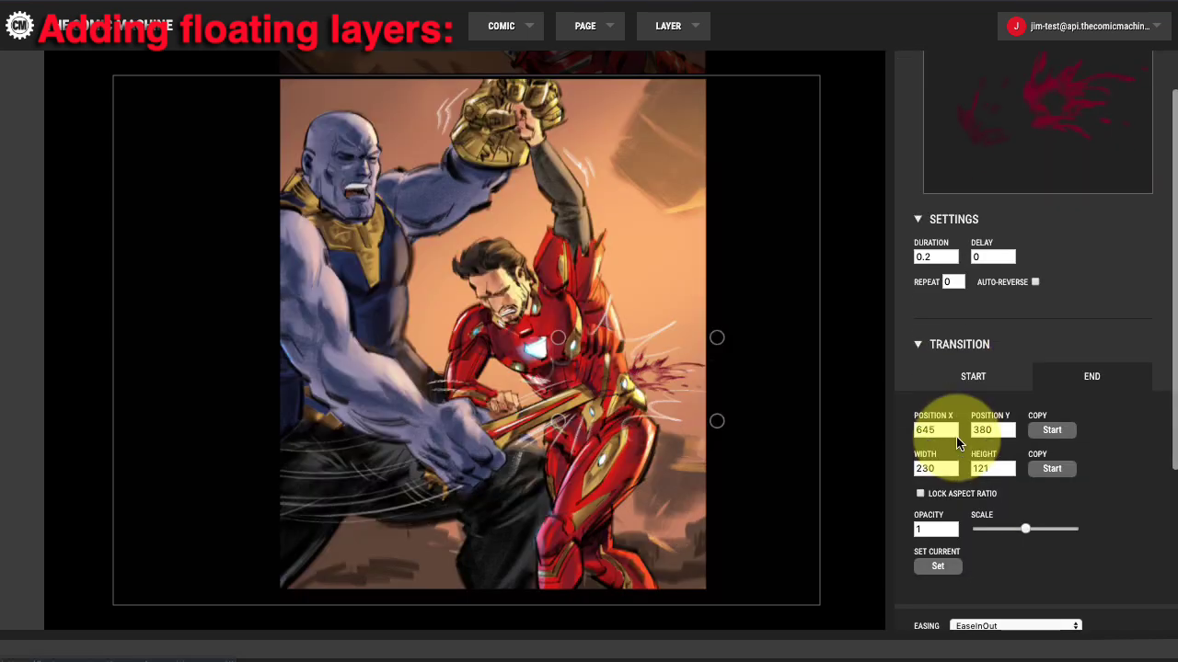
pyautogui.scroll(-3, 1003, 539)
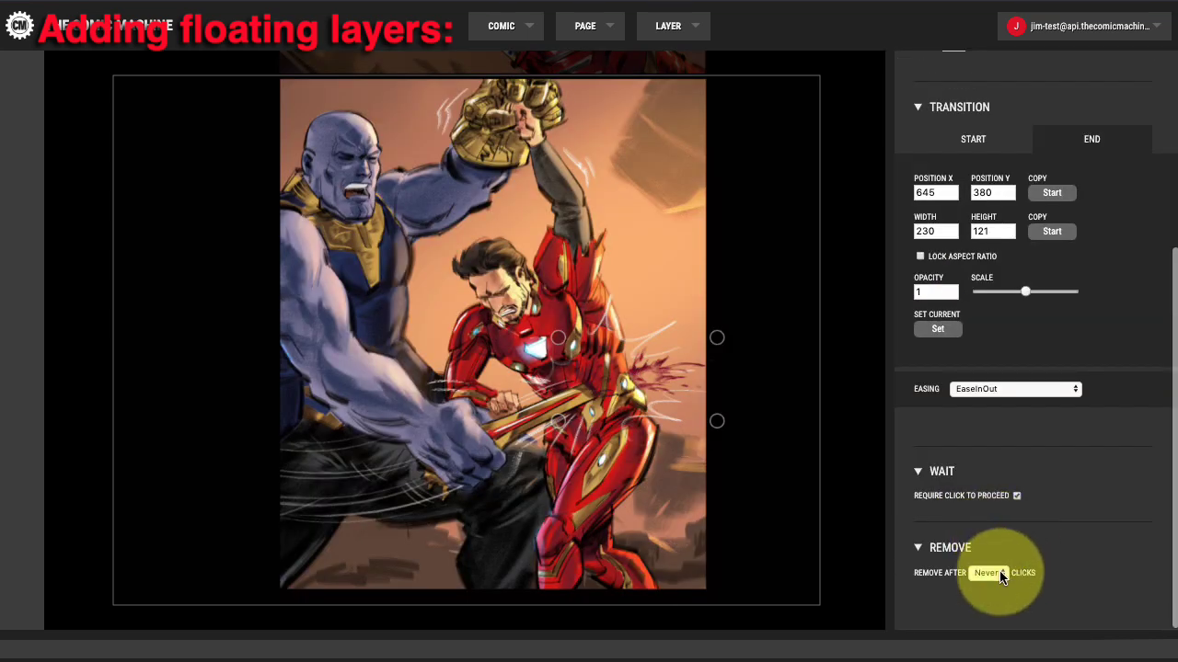
pyautogui.click(1001, 578)
pyautogui.click(1004, 583)
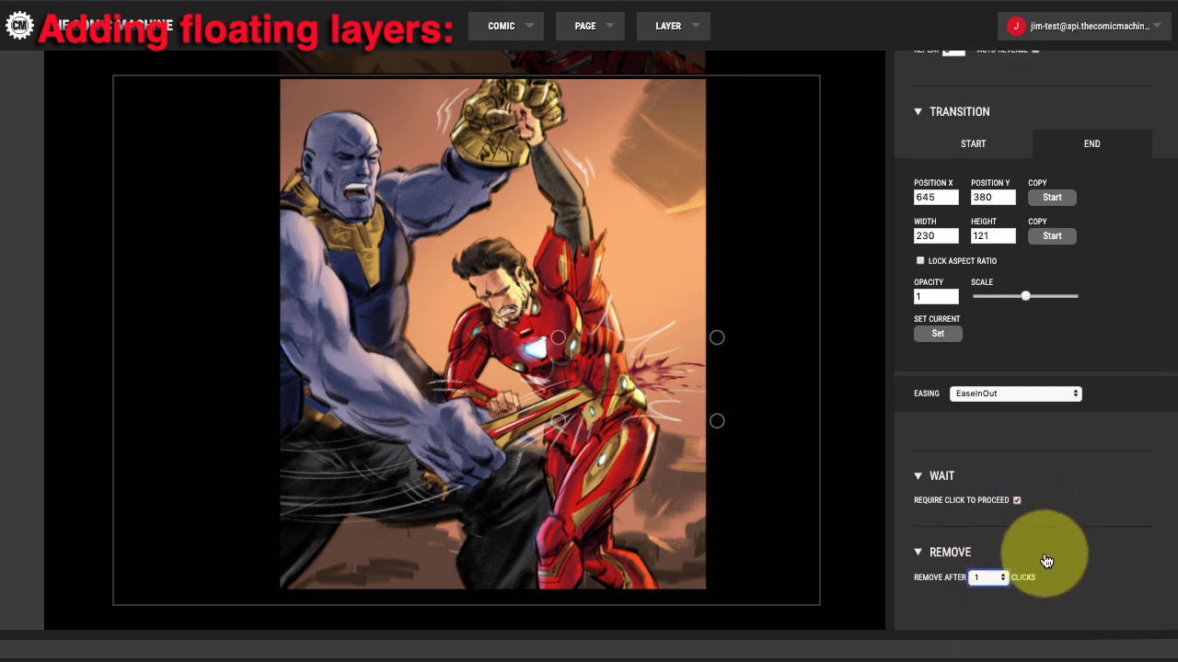
pyautogui.scroll(5, 1043, 559)
# Preview the page and advance through its panels to check the blood and gauntlet glow animations
pyautogui.click(608, 27)
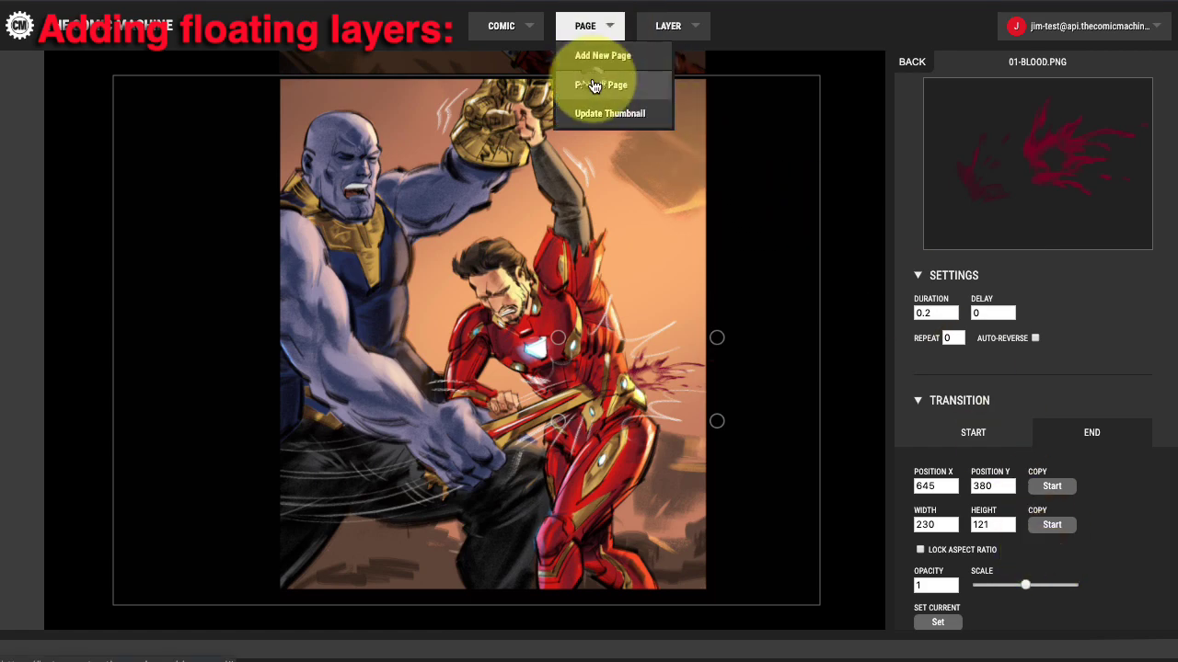
pyautogui.click(599, 82)
pyautogui.click(927, 338)
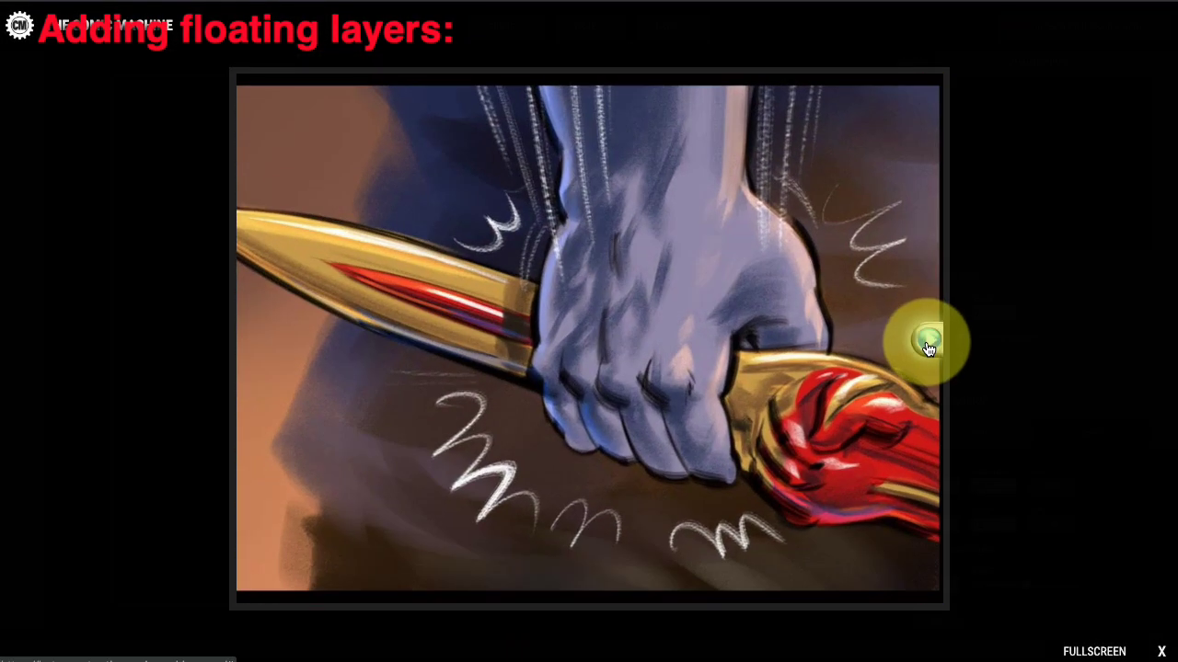
pyautogui.click(928, 343)
pyautogui.click(928, 343)
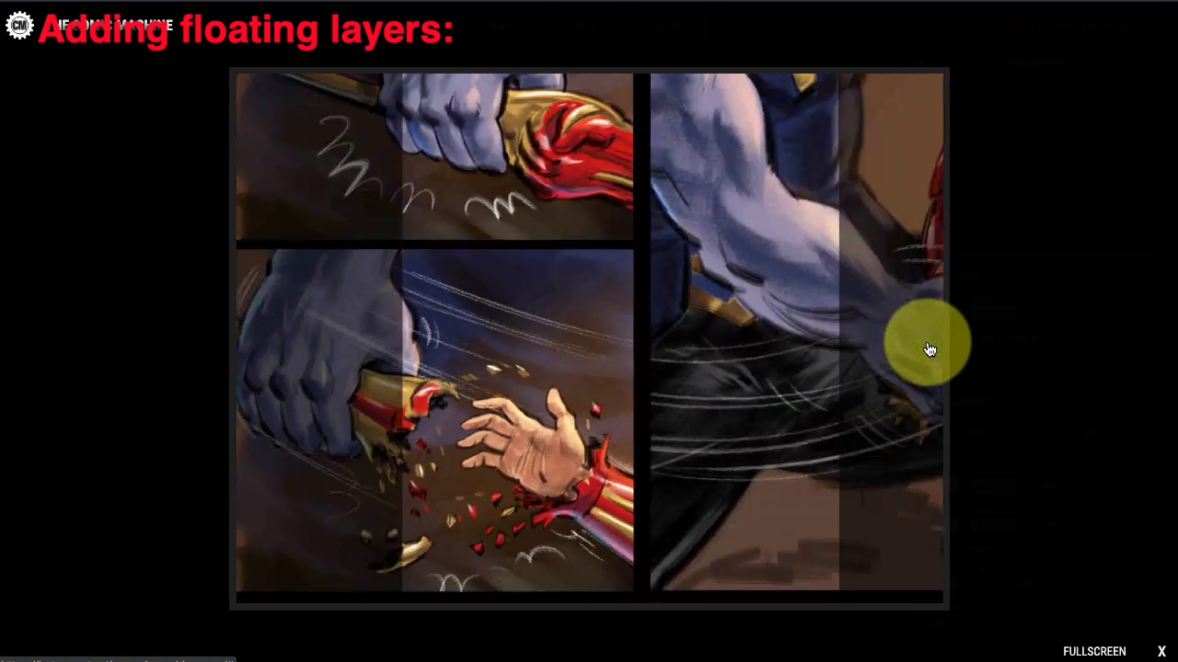
pyautogui.click(929, 345)
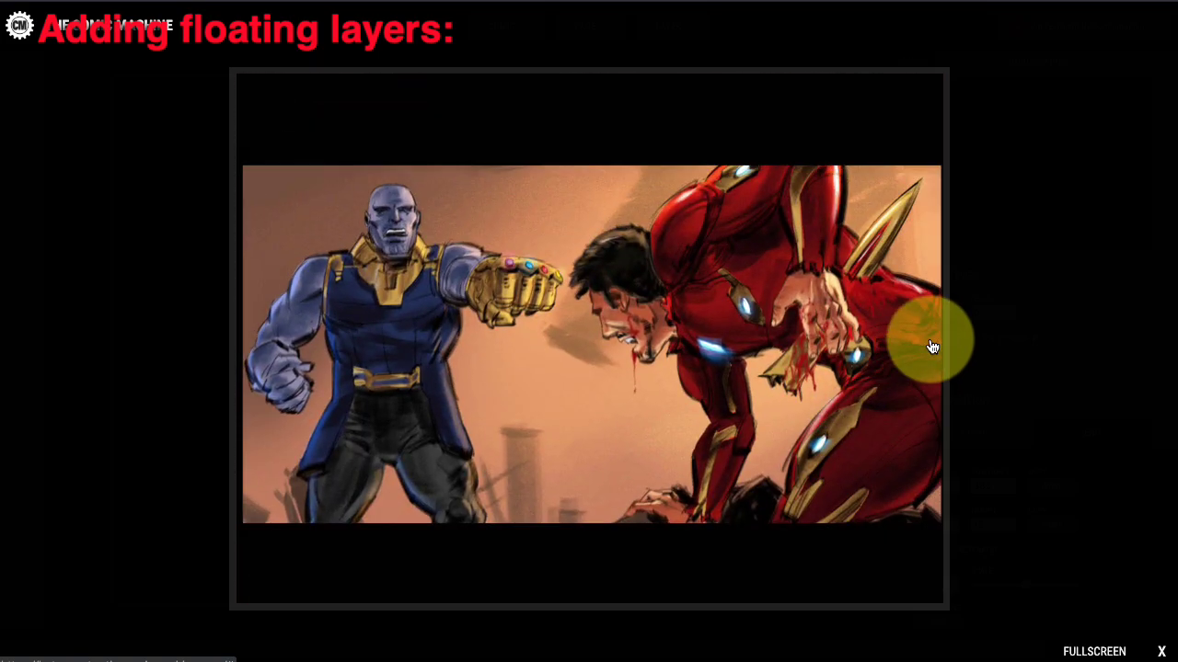
pyautogui.click(929, 344)
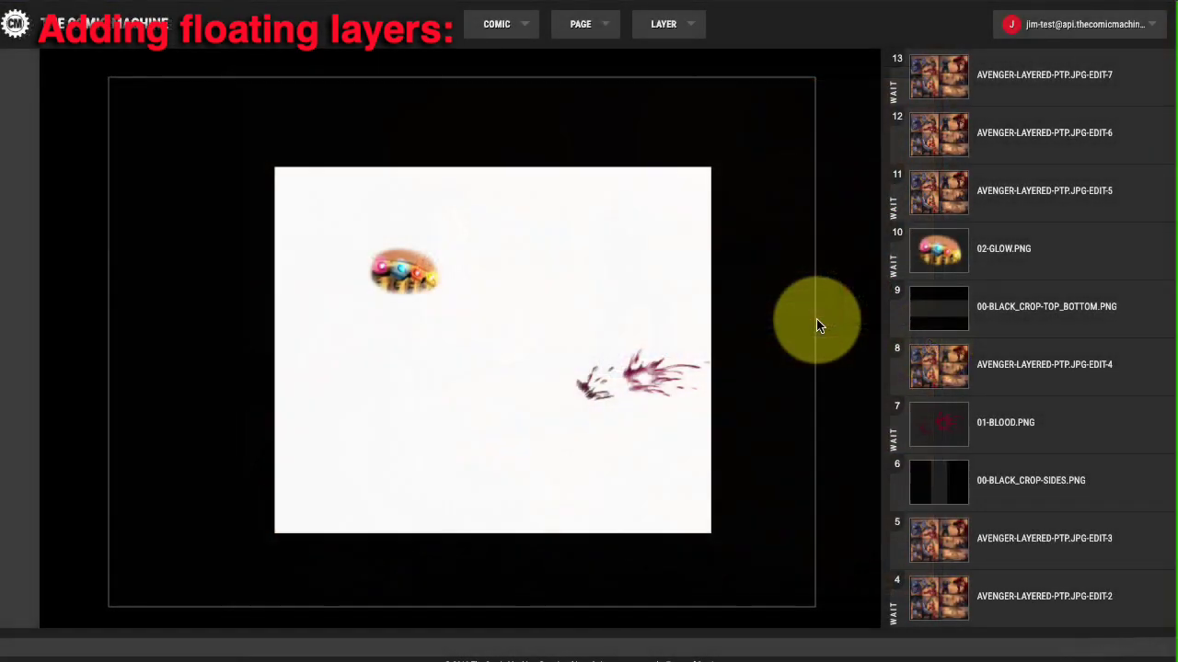
# Open the AVENGER-LAYERED-PTP.JPG-EDIT-6 layer and add 03-stone-1.png as a new image layer over that panel
pyautogui.click(936, 138)
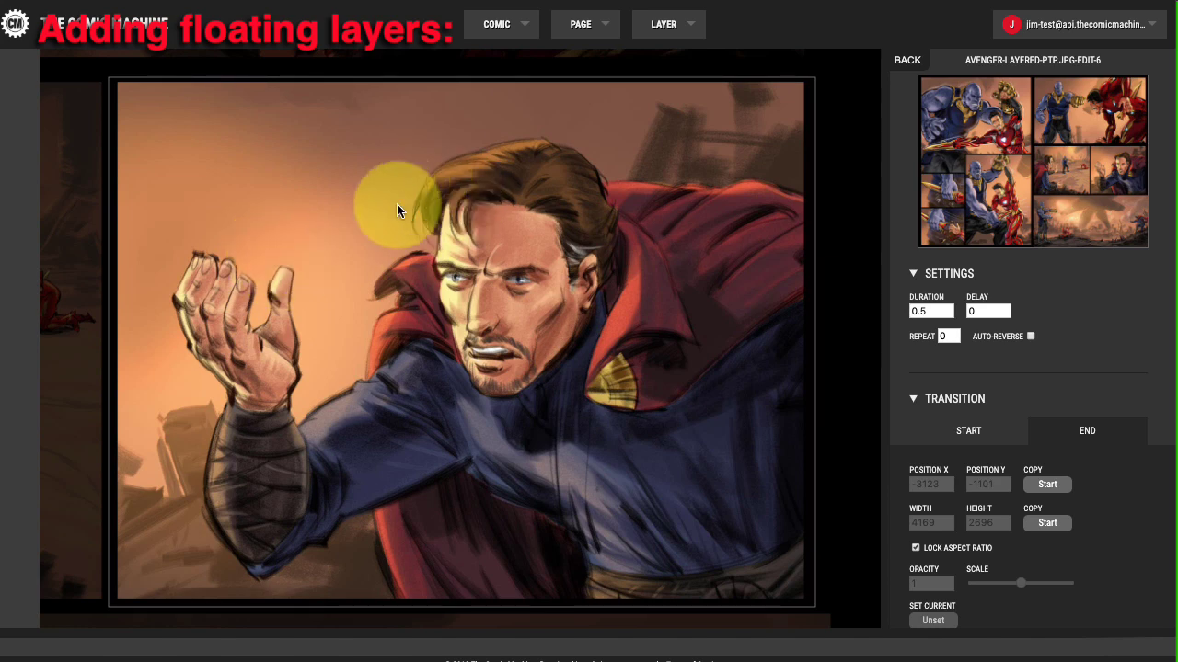
pyautogui.moveTo(683, 31)
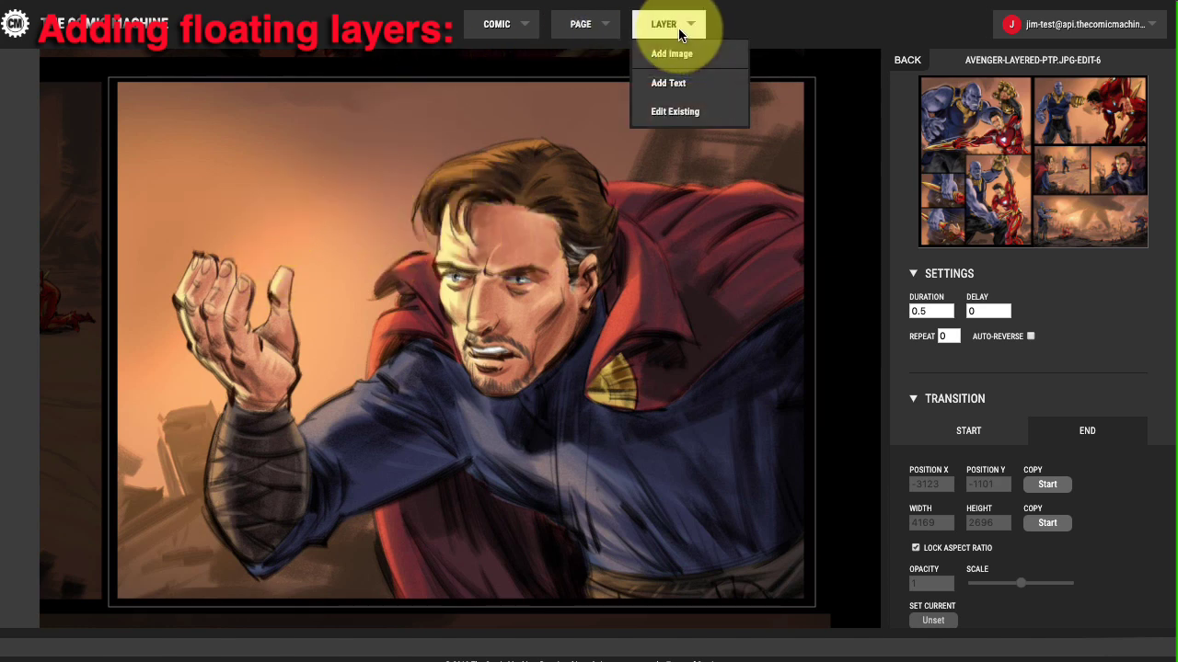
pyautogui.click(692, 53)
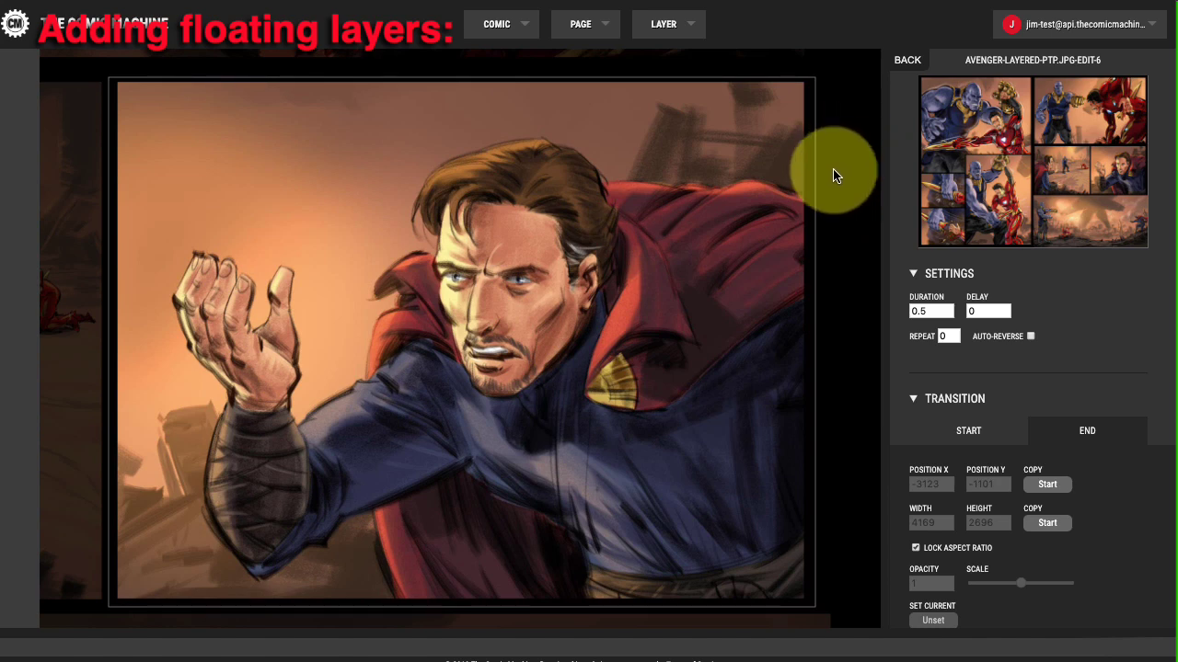
pyautogui.click(679, 35)
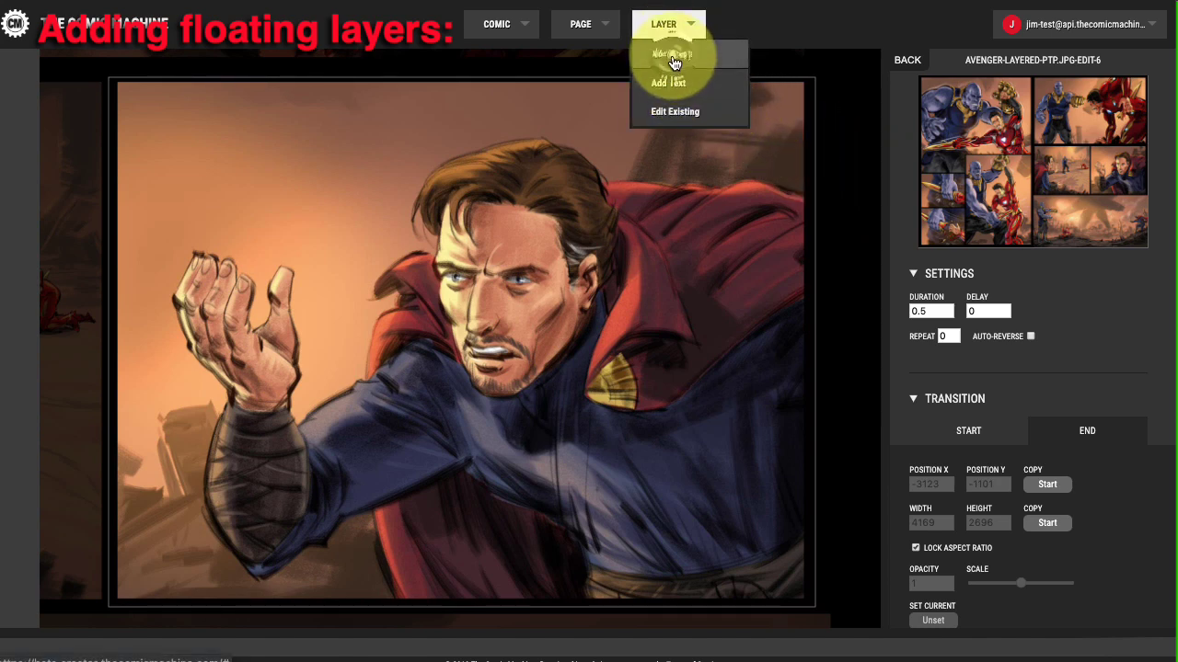
pyautogui.click(674, 53)
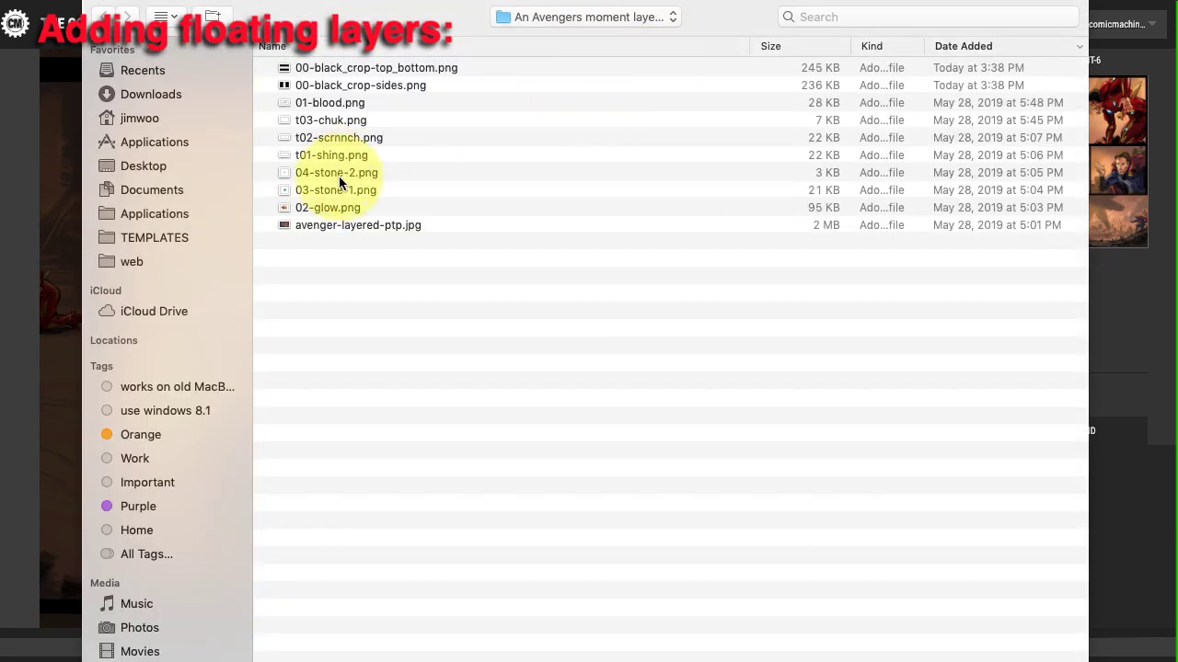
pyautogui.doubleClick(323, 191)
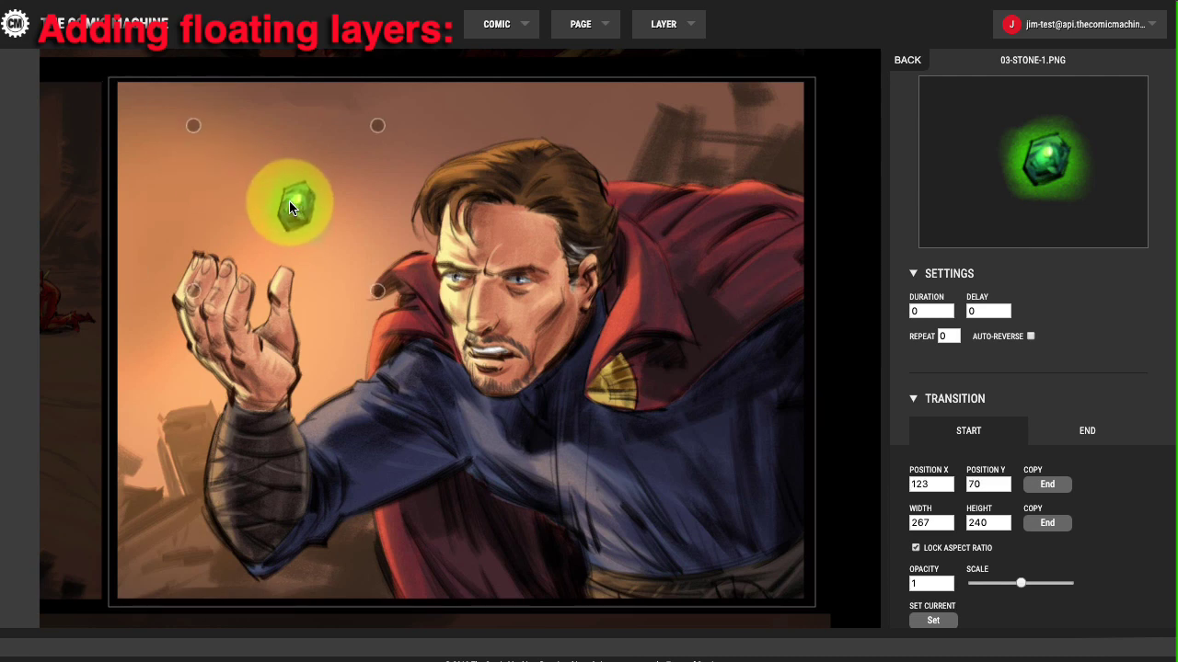
# Shrink the green stone to about 204 × 183 and place its start state above the raised hand, at about X 102, Y 112
pyautogui.moveTo(290, 207); pyautogui.dragTo(260, 203)
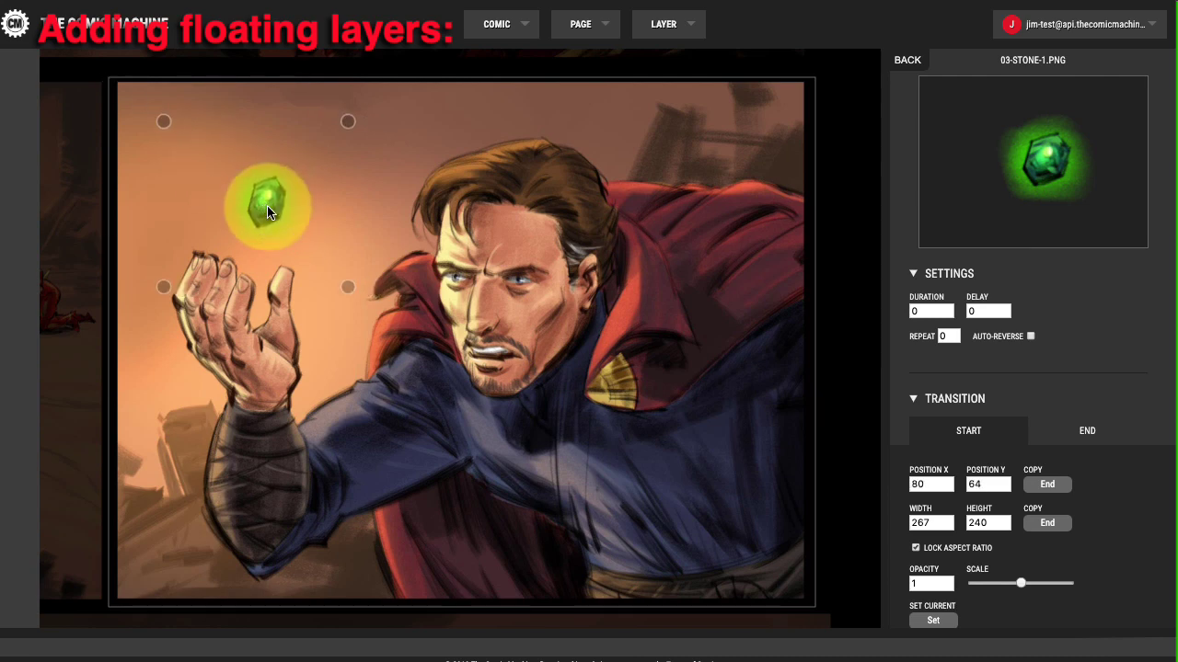
pyautogui.moveTo(343, 286); pyautogui.dragTo(301, 250)
pyautogui.moveTo(247, 178); pyautogui.dragTo(264, 222)
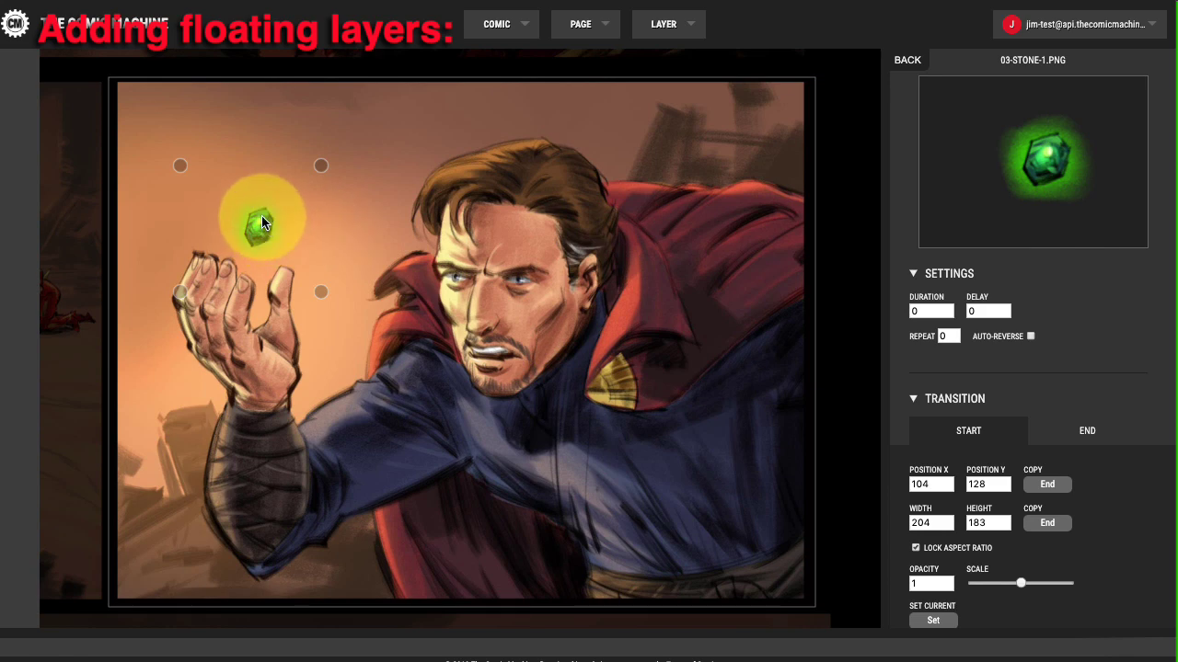
pyautogui.moveTo(261, 216); pyautogui.dragTo(260, 204)
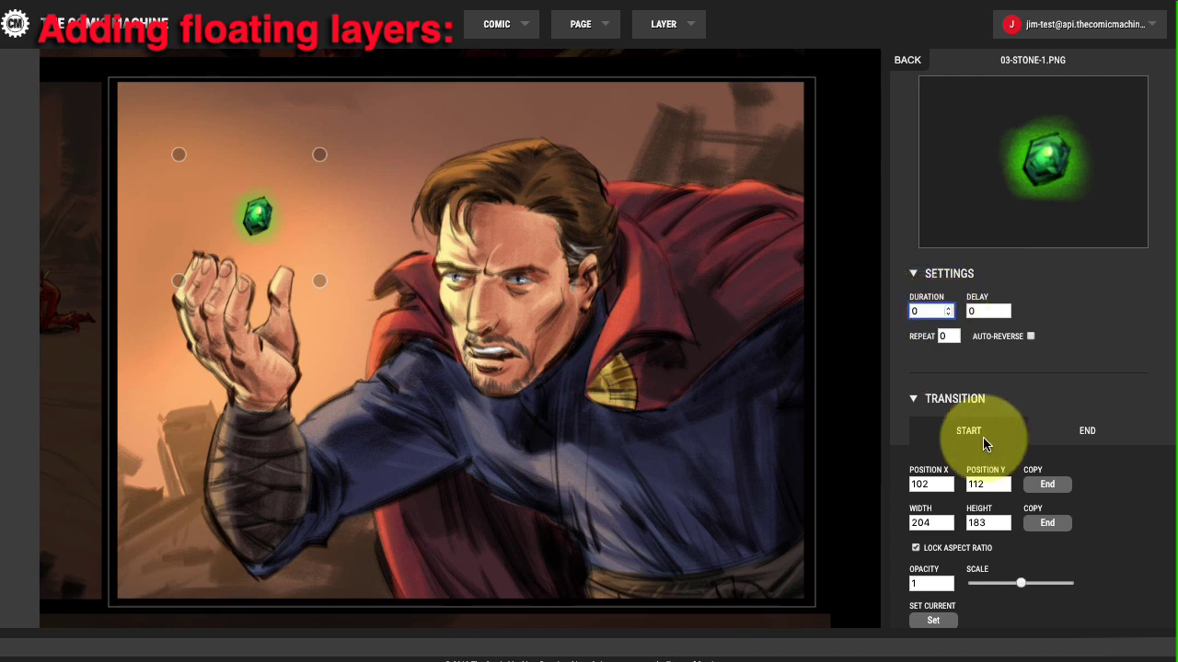
# Copy the stone's start position and size to the end state of its transition
pyautogui.click(1061, 436)
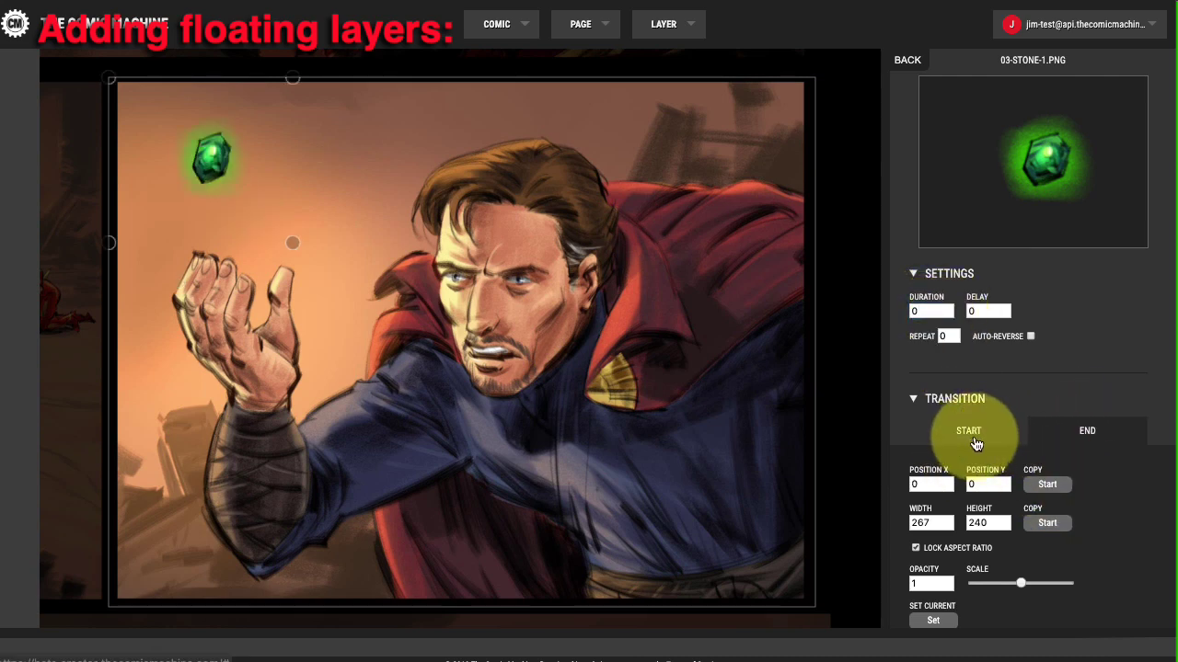
pyautogui.click(1046, 483)
pyautogui.click(1048, 524)
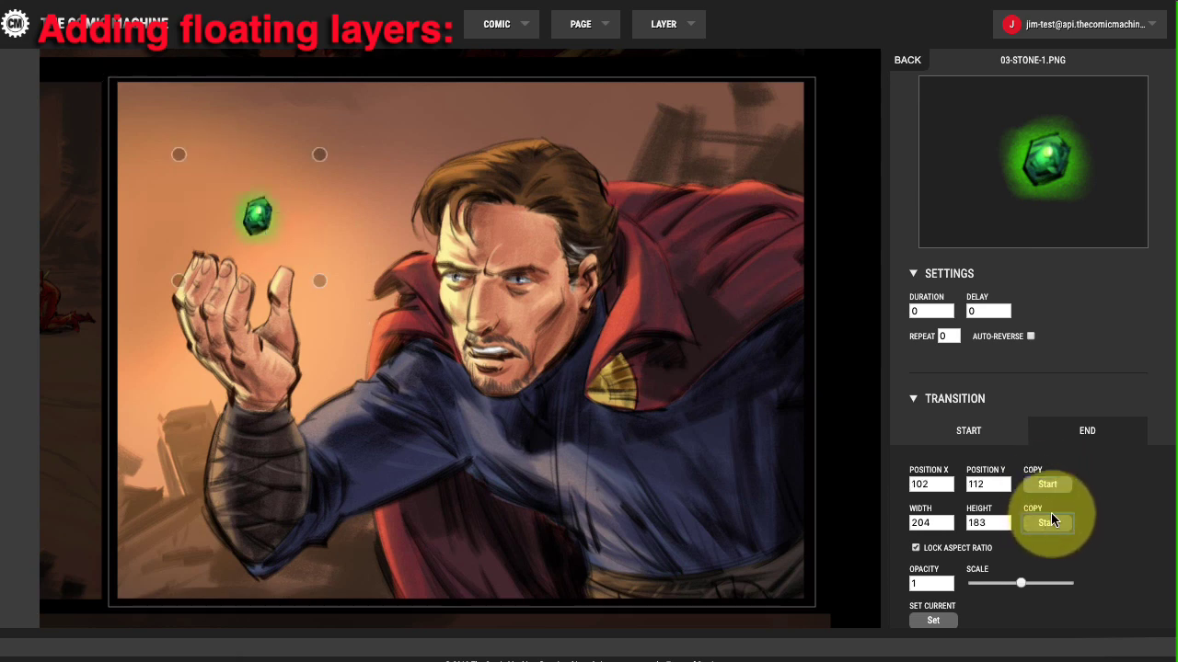
# Raise the stone's end state slightly to a Y position of about 101 and compare it with the start state
pyautogui.click(983, 435)
pyautogui.click(1082, 434)
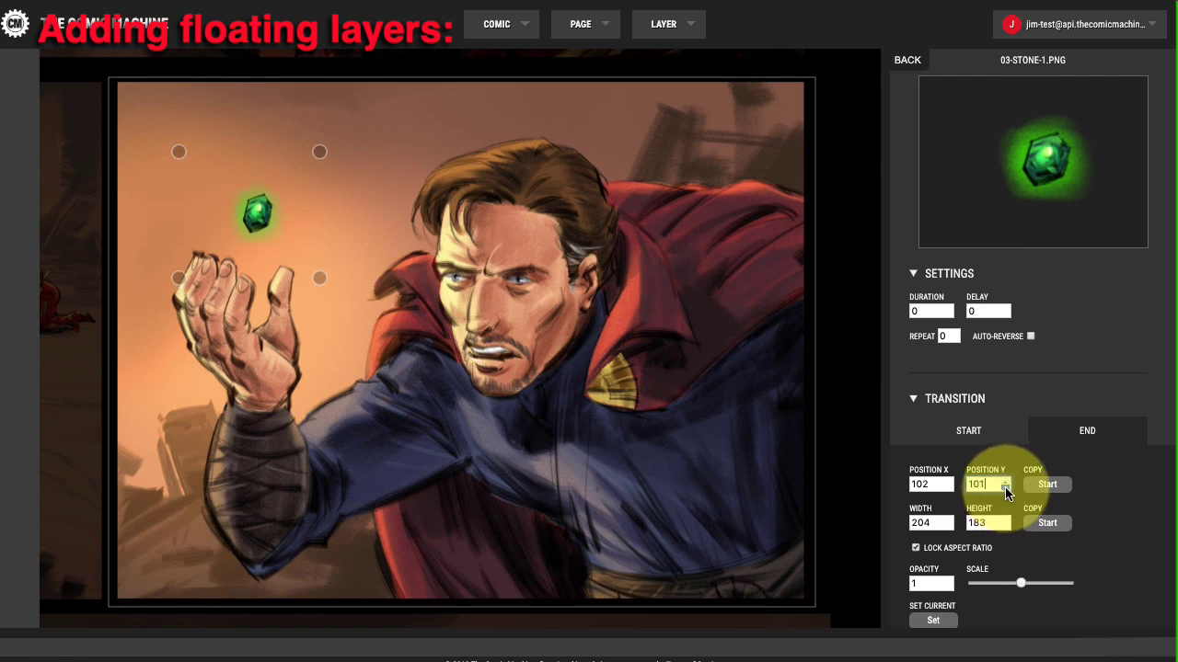
pyautogui.click(1006, 492)
pyautogui.click(969, 433)
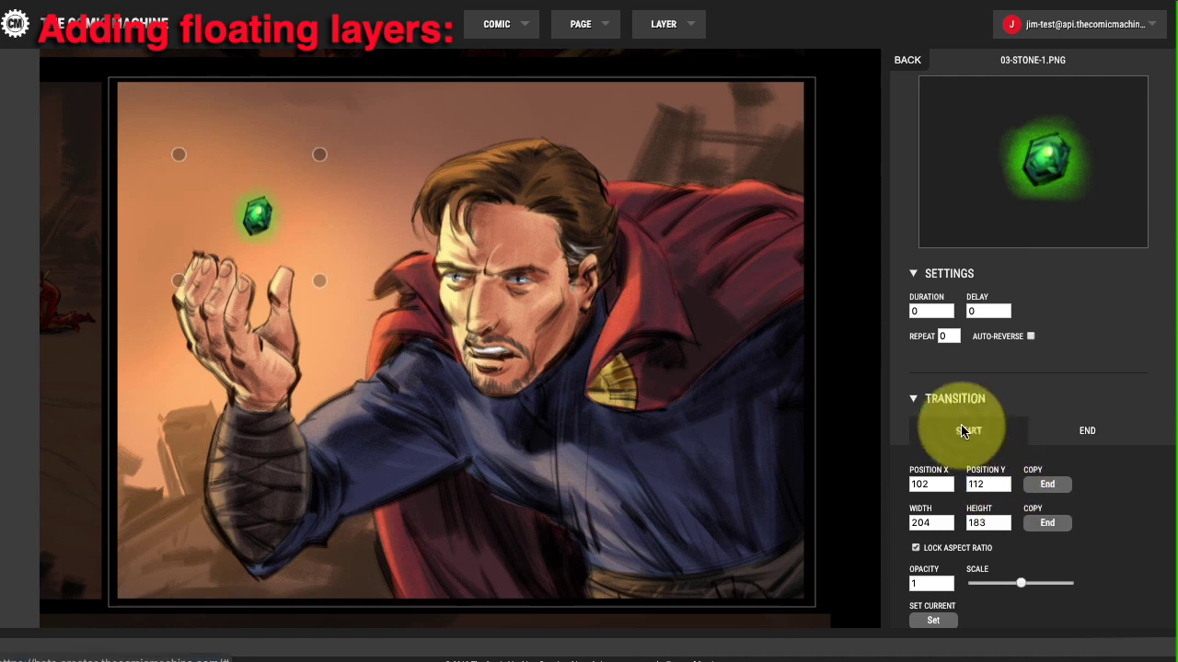
# Compare the start and end positions of the 03-stone-1.png layer's transition
pyautogui.click(973, 433)
pyautogui.click(1072, 431)
pyautogui.click(970, 435)
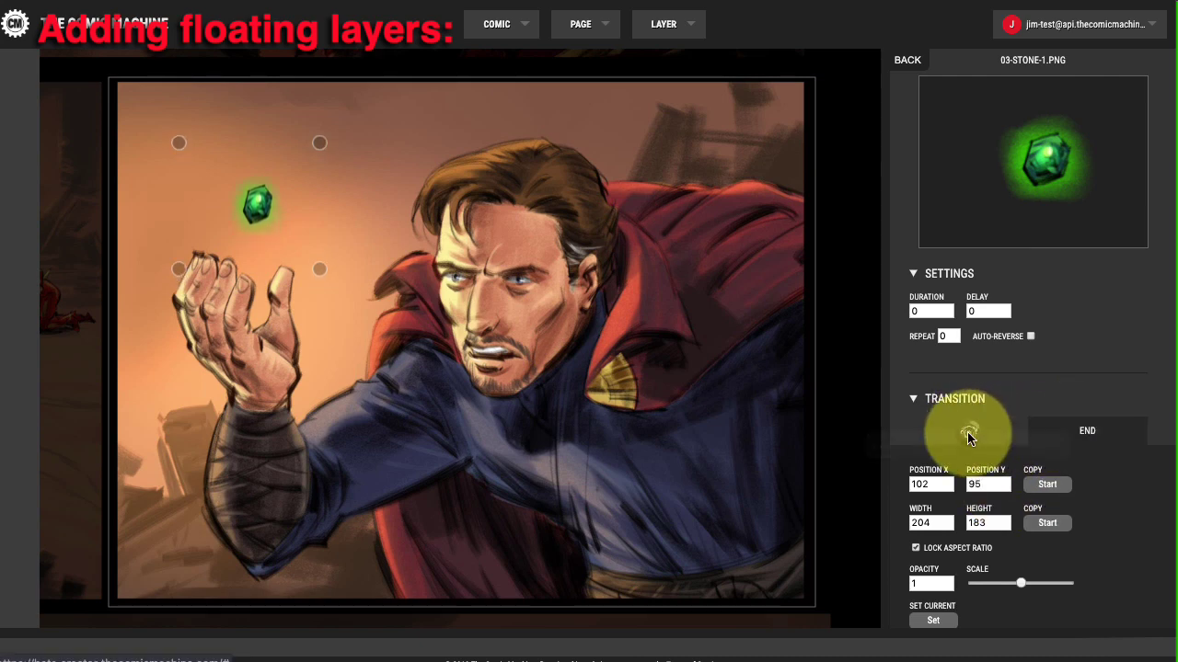
pyautogui.click(1075, 433)
pyautogui.click(975, 434)
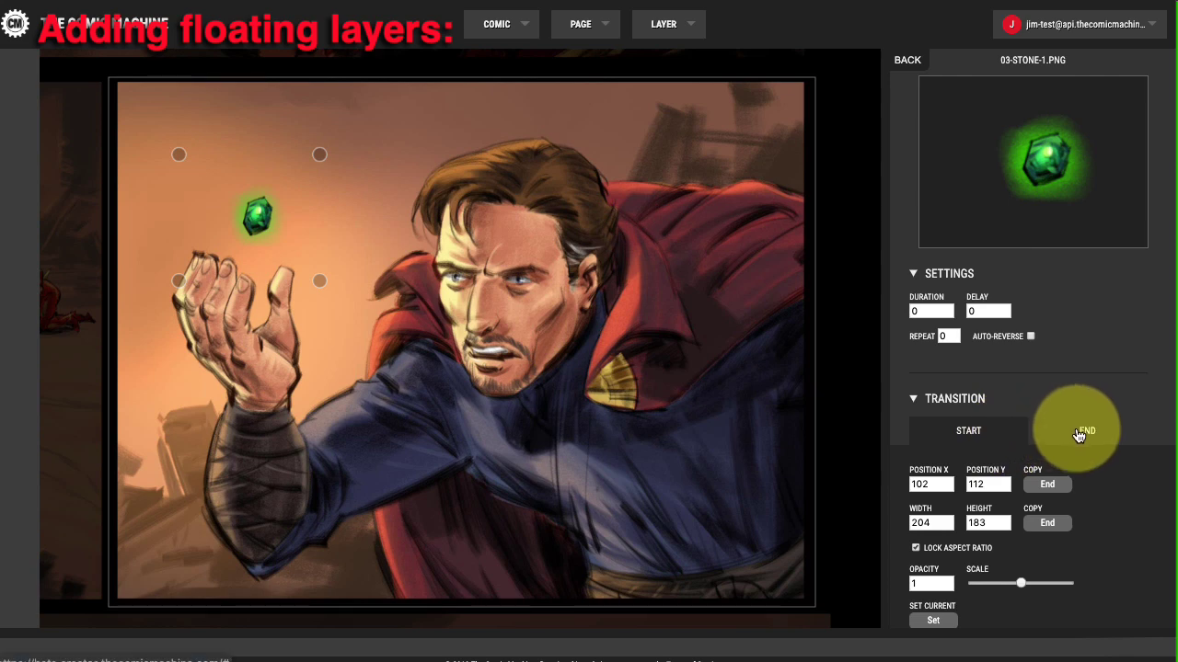
pyautogui.click(1074, 431)
pyautogui.click(972, 432)
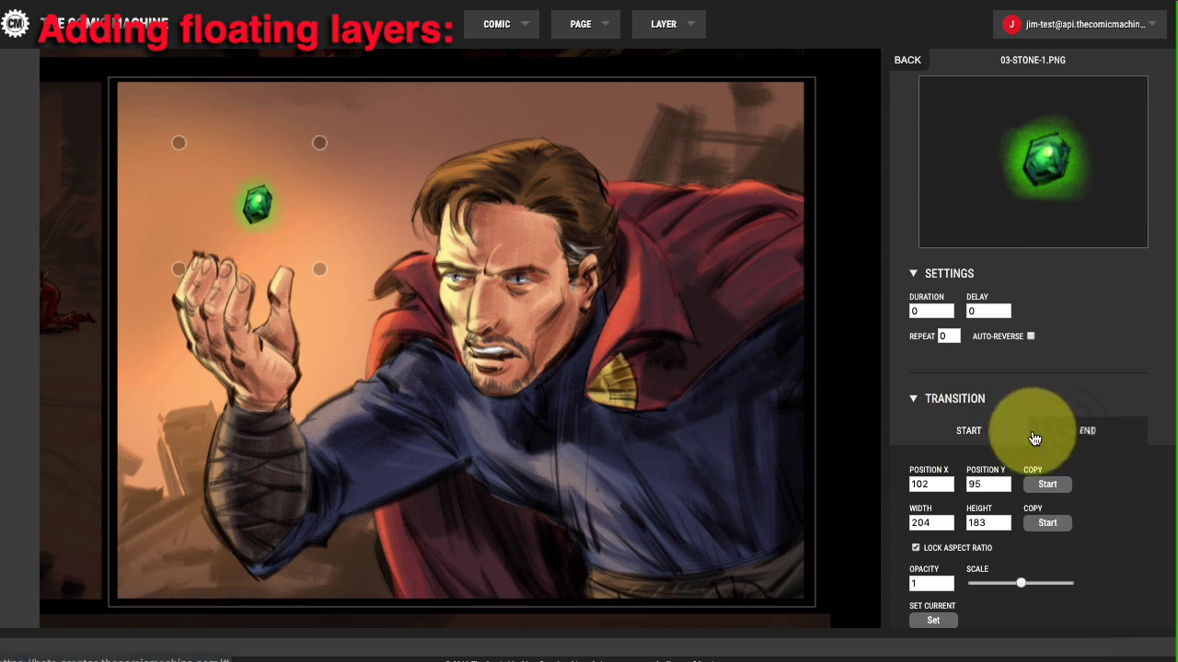
# Set the 03-stone-1.png layer's duration to 1, repeat to -1, auto-reverse on and easing to EaseInOut
pyautogui.click(949, 309)
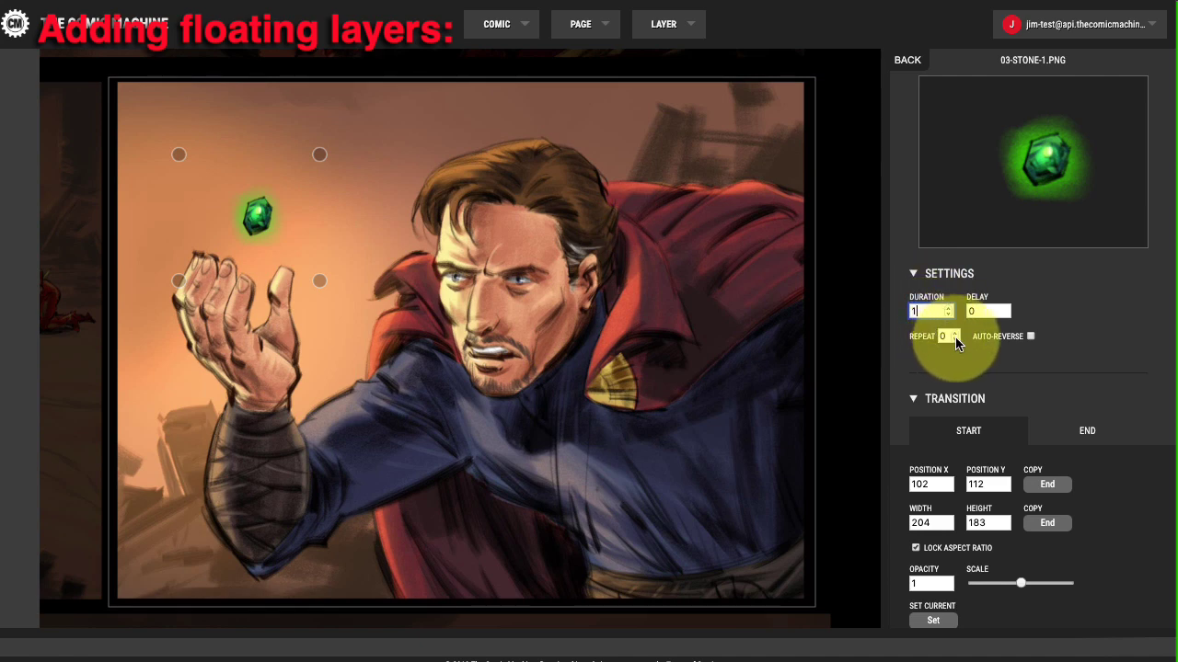
pyautogui.click(954, 337)
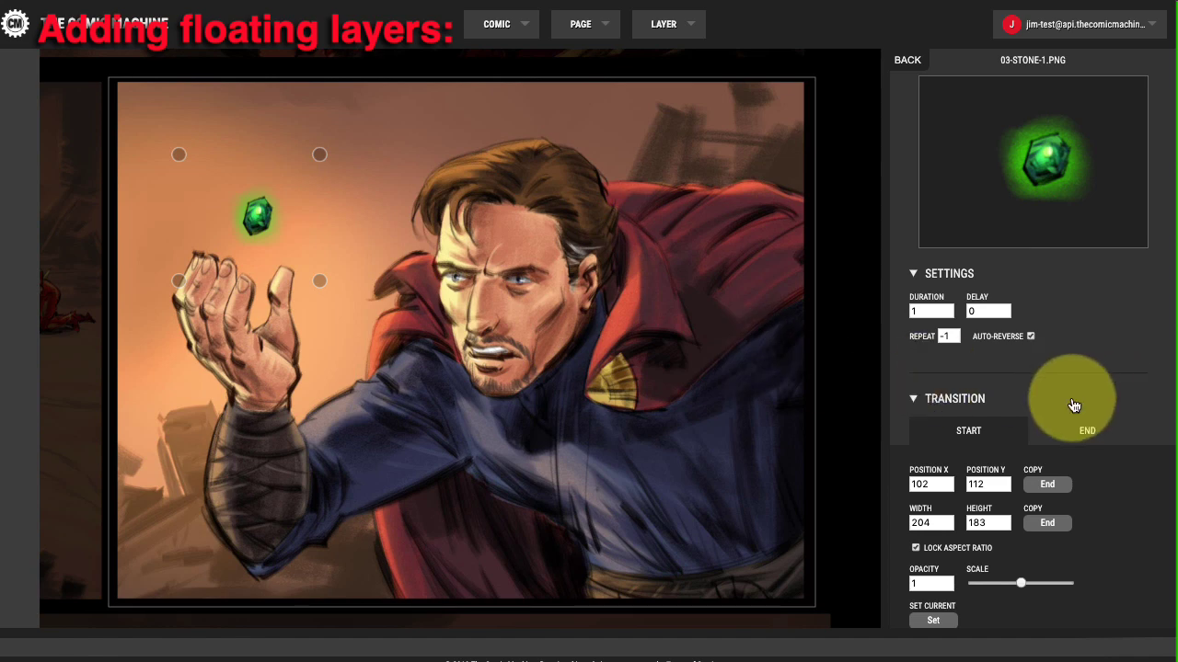
pyautogui.scroll(-3, 1086, 403)
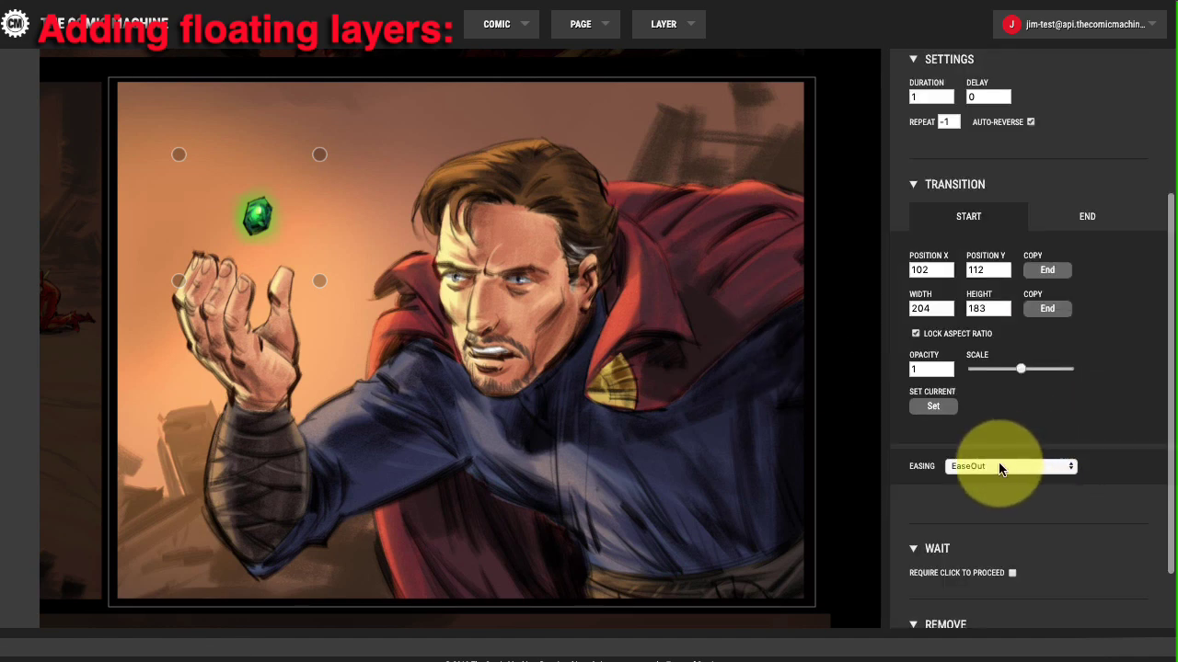
pyautogui.click(998, 468)
pyautogui.click(1003, 477)
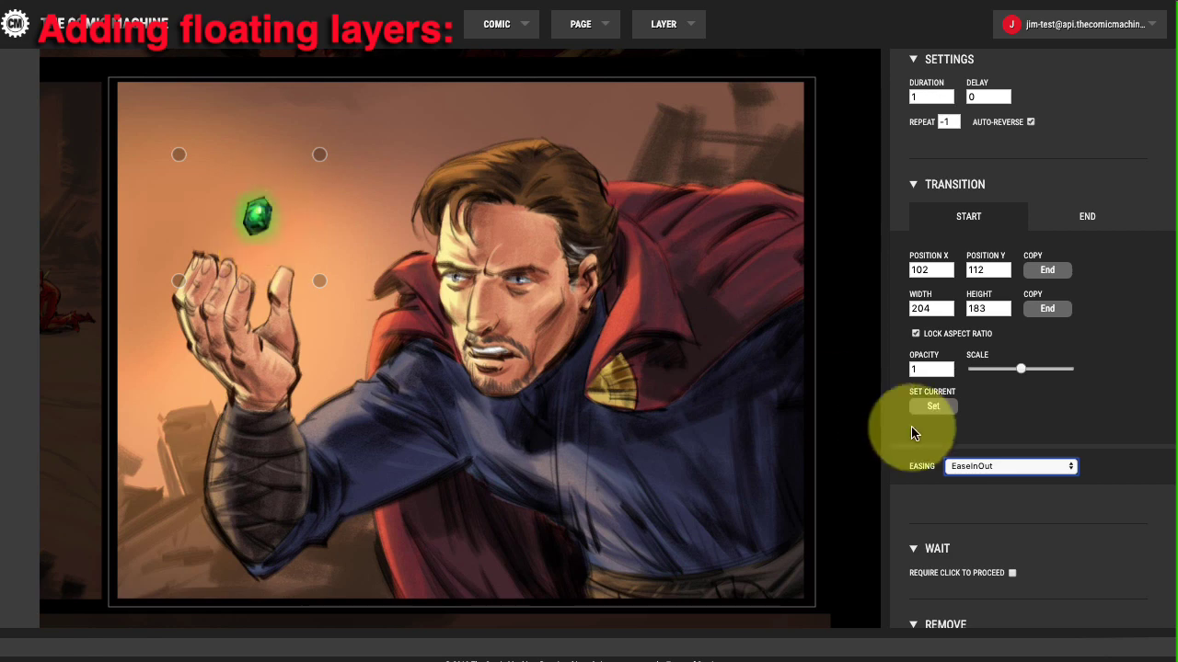
# Require a click to proceed for the 03-stone-1.png layer, remove it after 1 click, and return to the layer list
pyautogui.scroll(-1, 1016, 496)
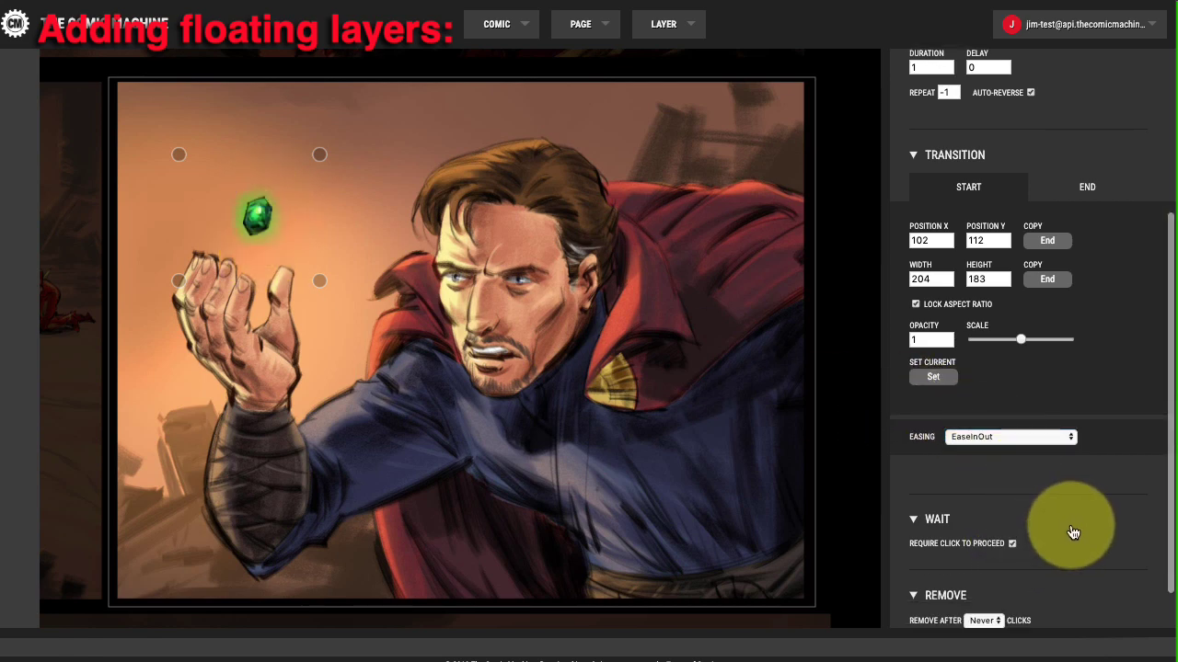
pyautogui.scroll(-1, 1067, 525)
pyautogui.scroll(5, 1067, 526)
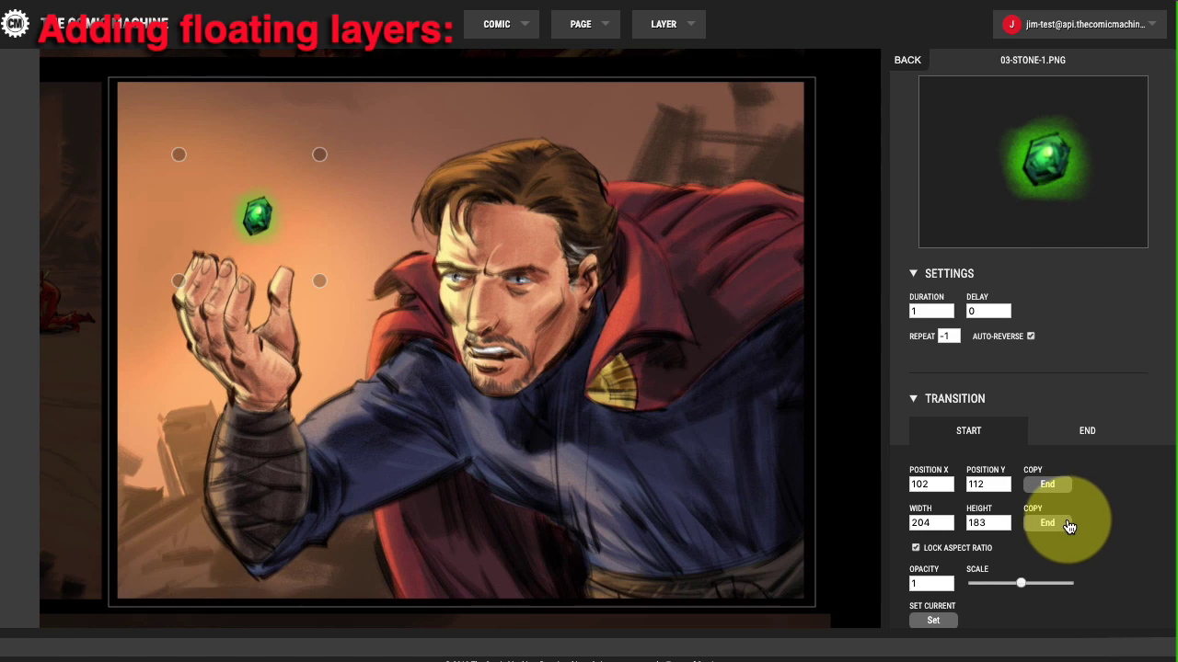
pyautogui.scroll(-3, 1108, 521)
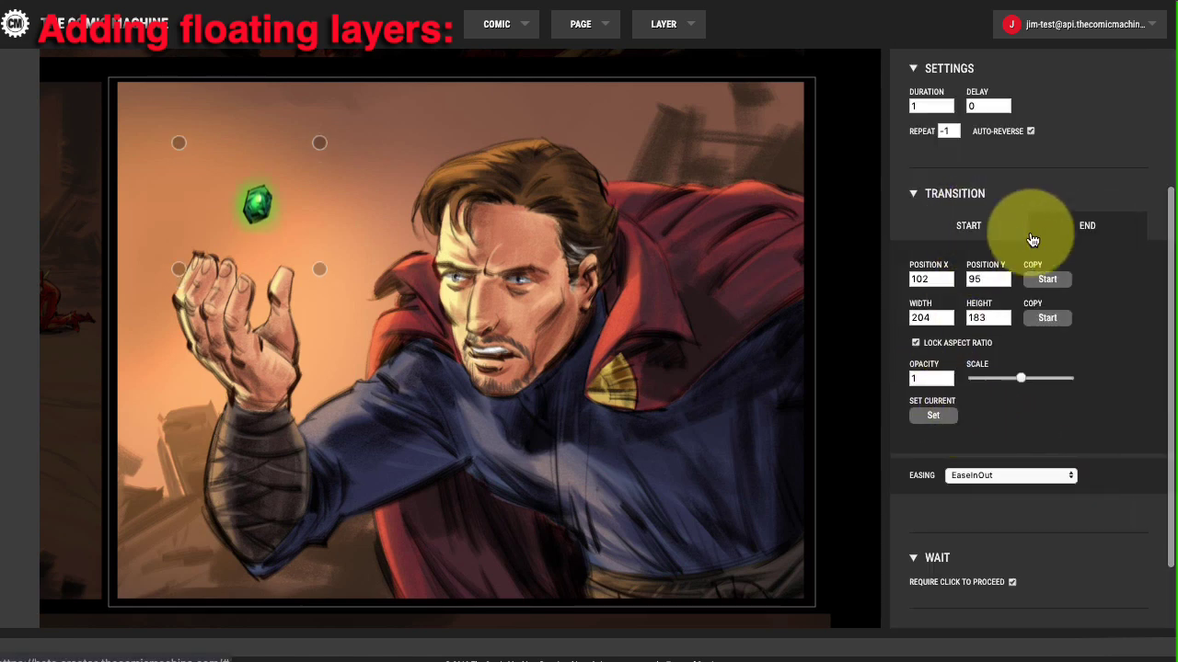
pyautogui.scroll(3, 981, 218)
pyautogui.scroll(-4, 1012, 407)
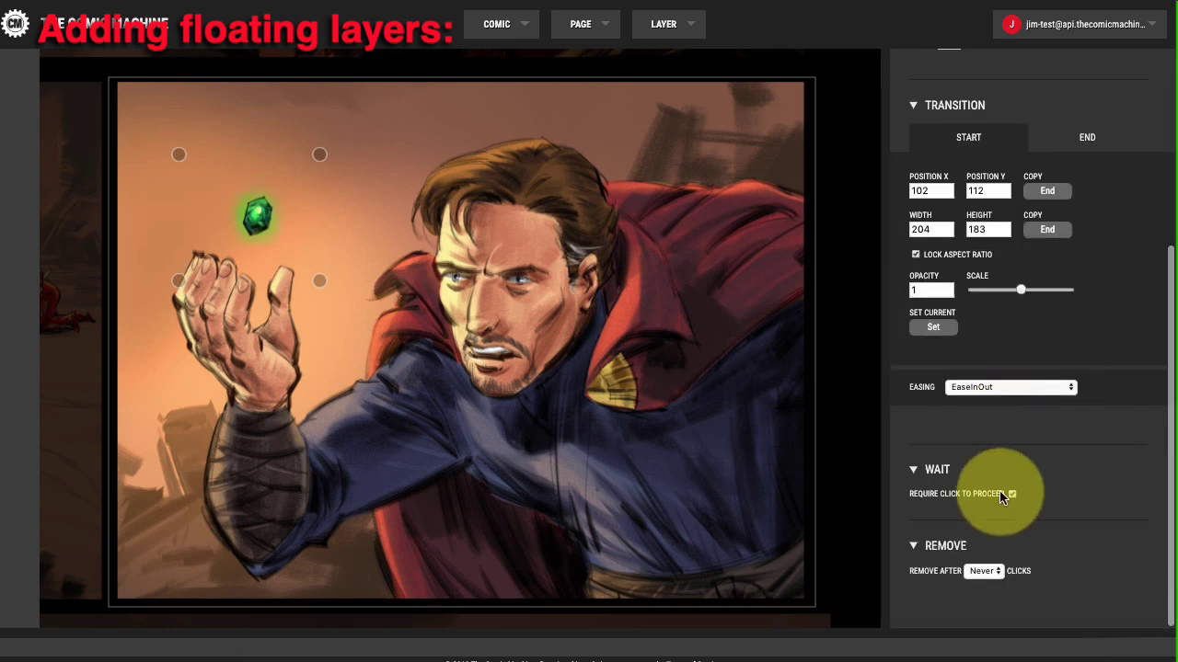
pyautogui.click(980, 571)
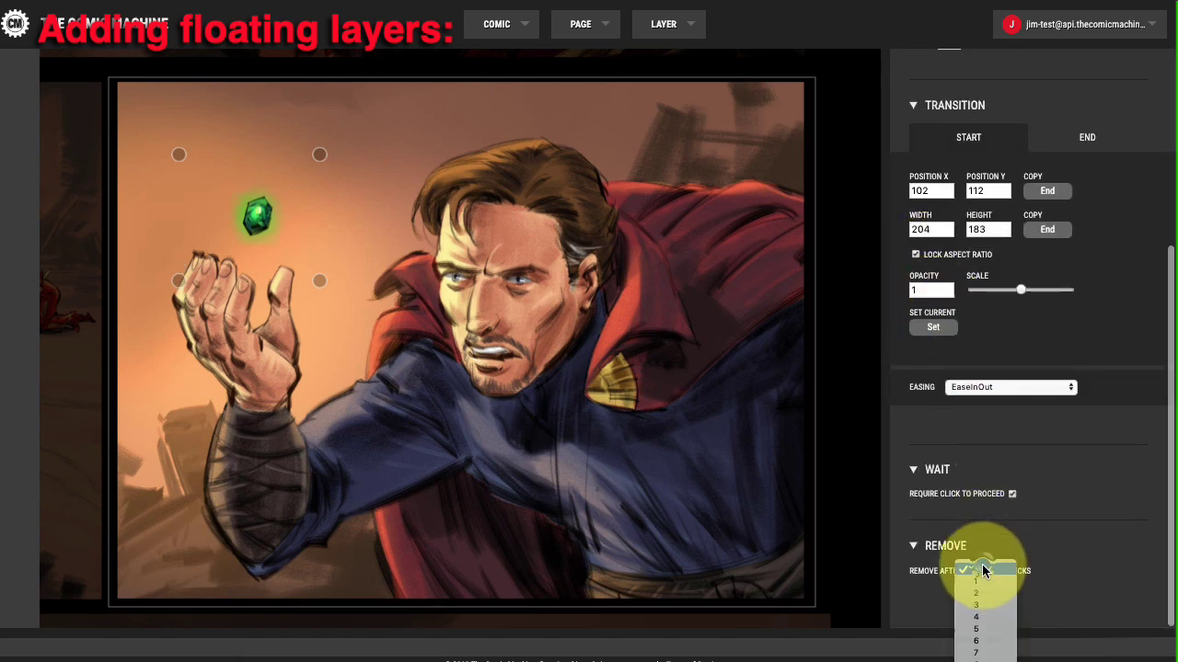
pyautogui.click(991, 582)
pyautogui.scroll(5, 1064, 544)
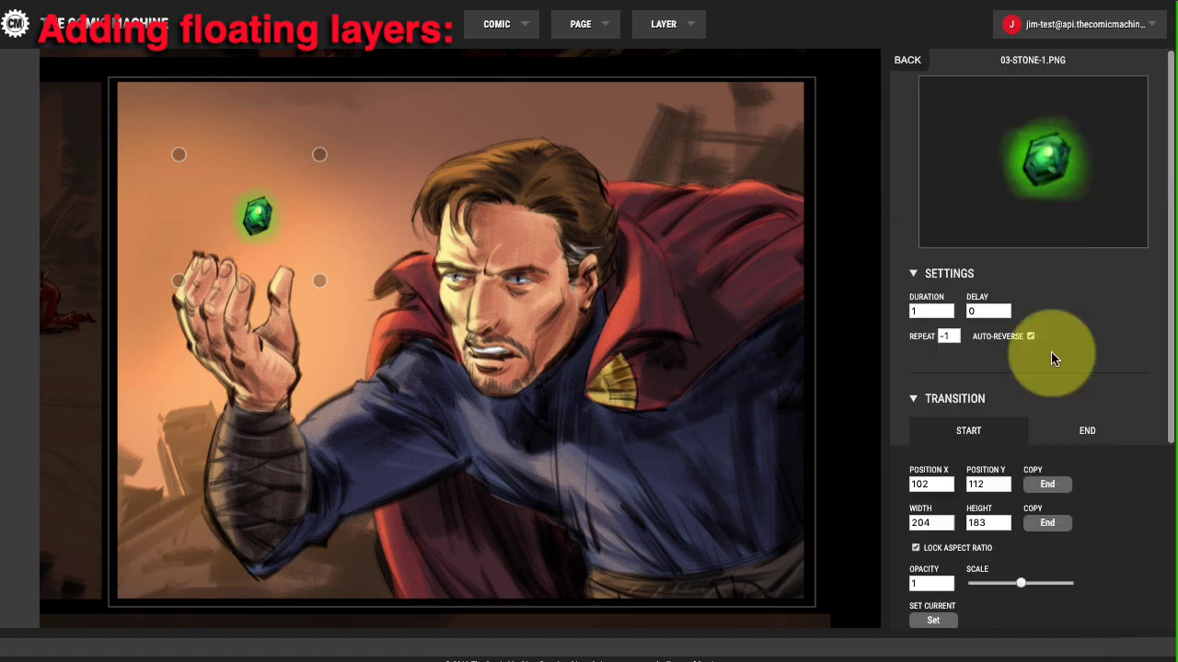
pyautogui.click(906, 61)
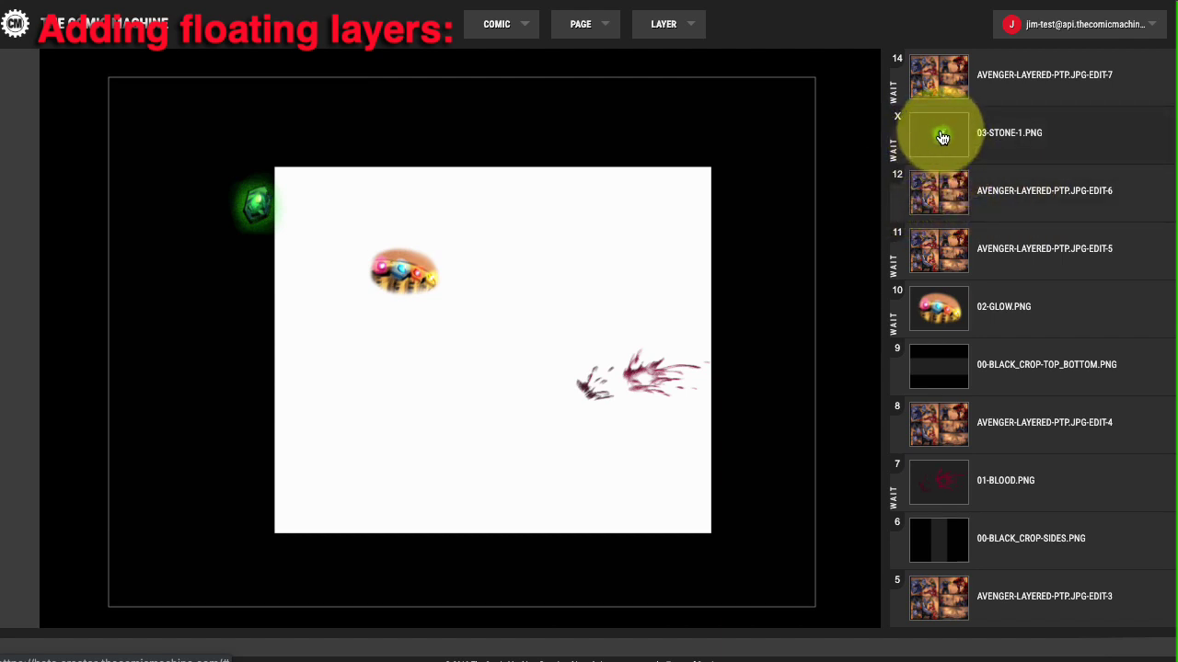
# Preview the page, advance through its panels past the floating green stone, and close the preview
pyautogui.click(578, 26)
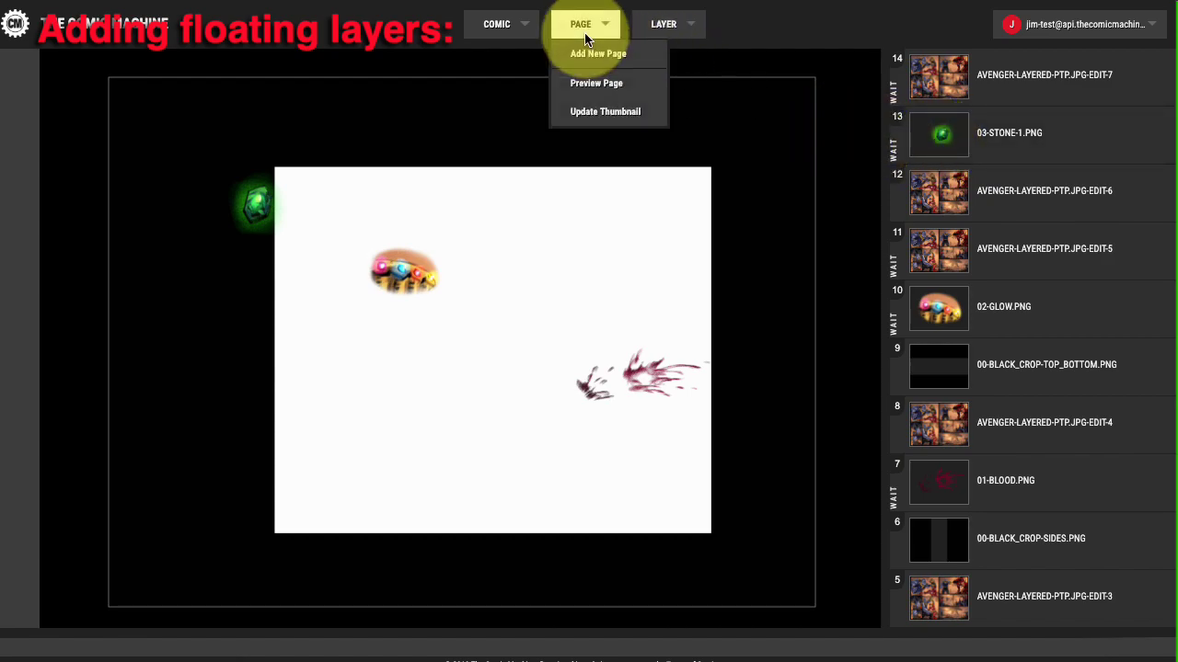
pyautogui.click(586, 82)
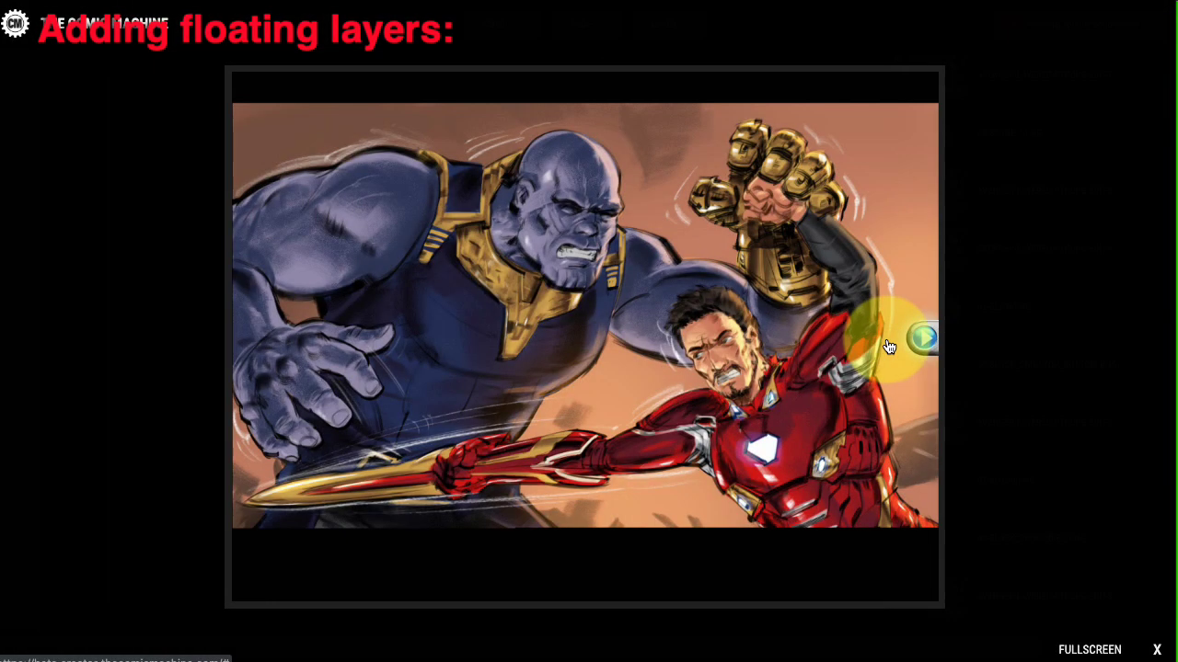
pyautogui.click(923, 337)
pyautogui.click(911, 345)
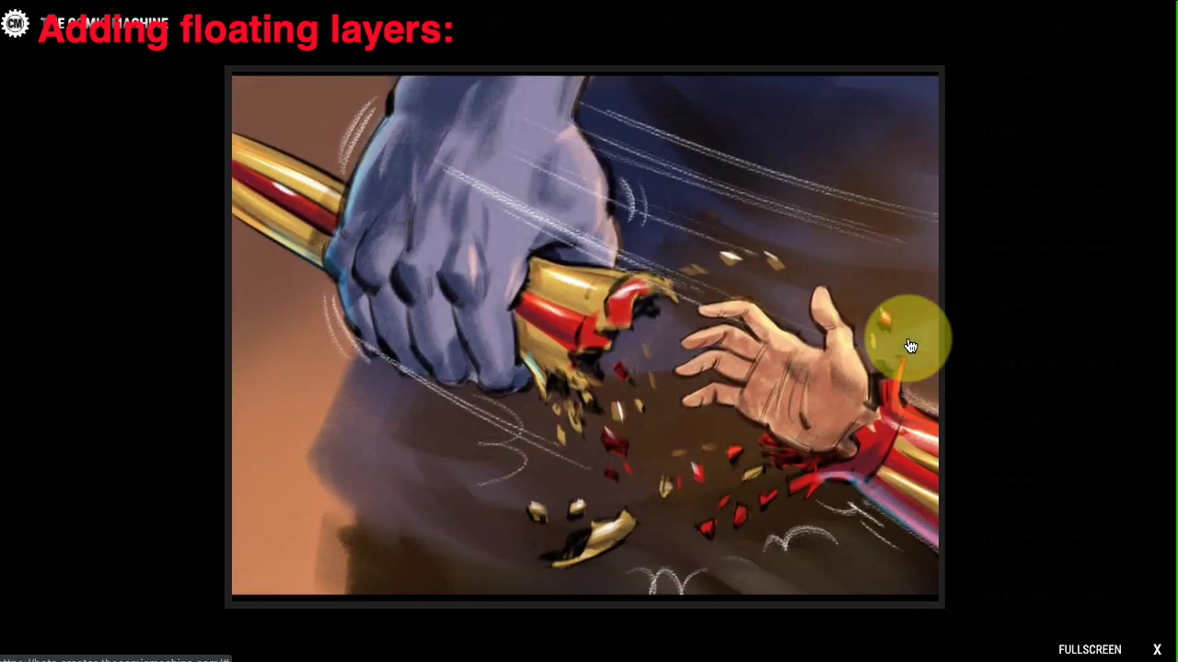
pyautogui.click(911, 345)
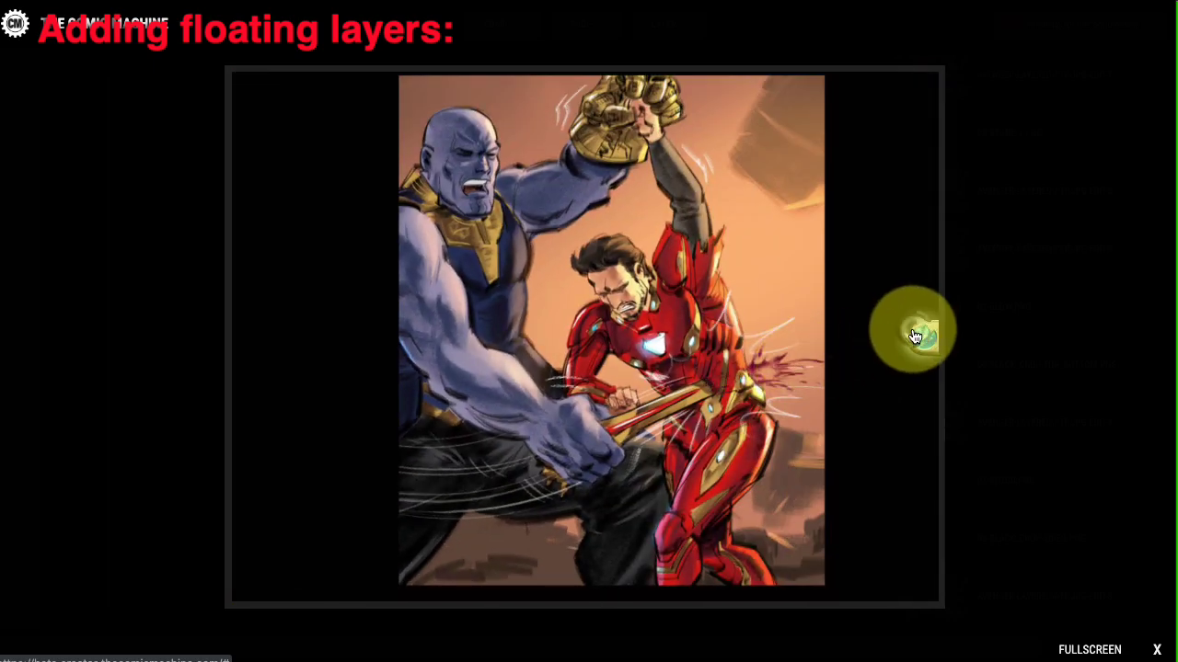
pyautogui.click(914, 334)
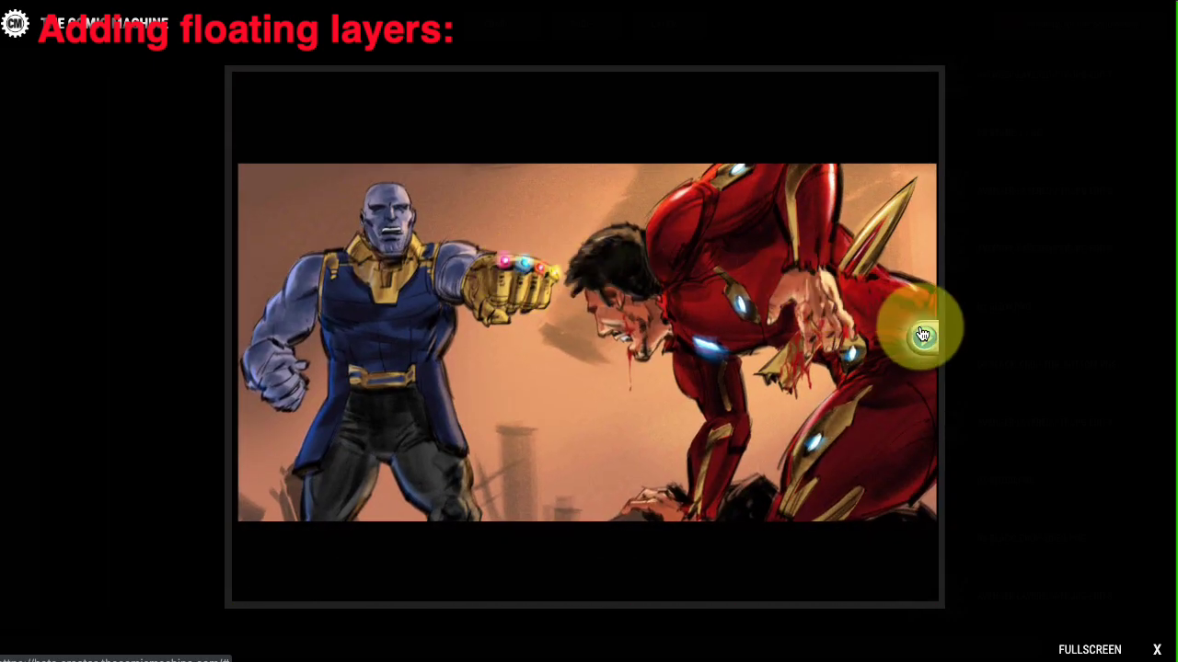
pyautogui.click(920, 337)
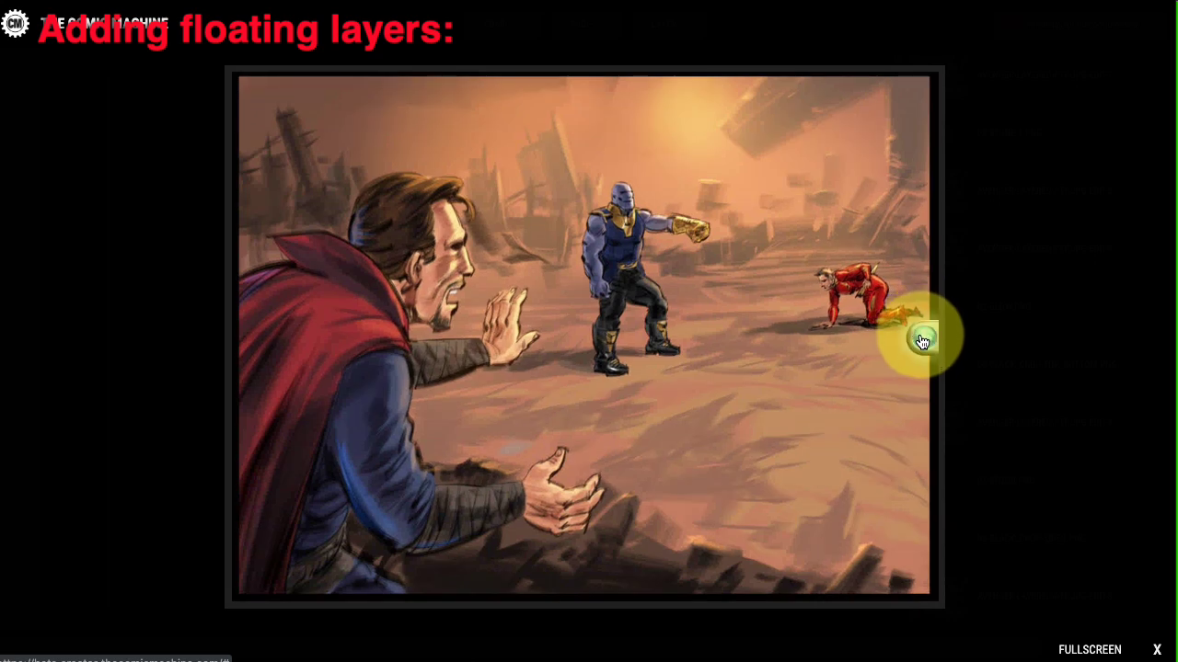
pyautogui.click(922, 341)
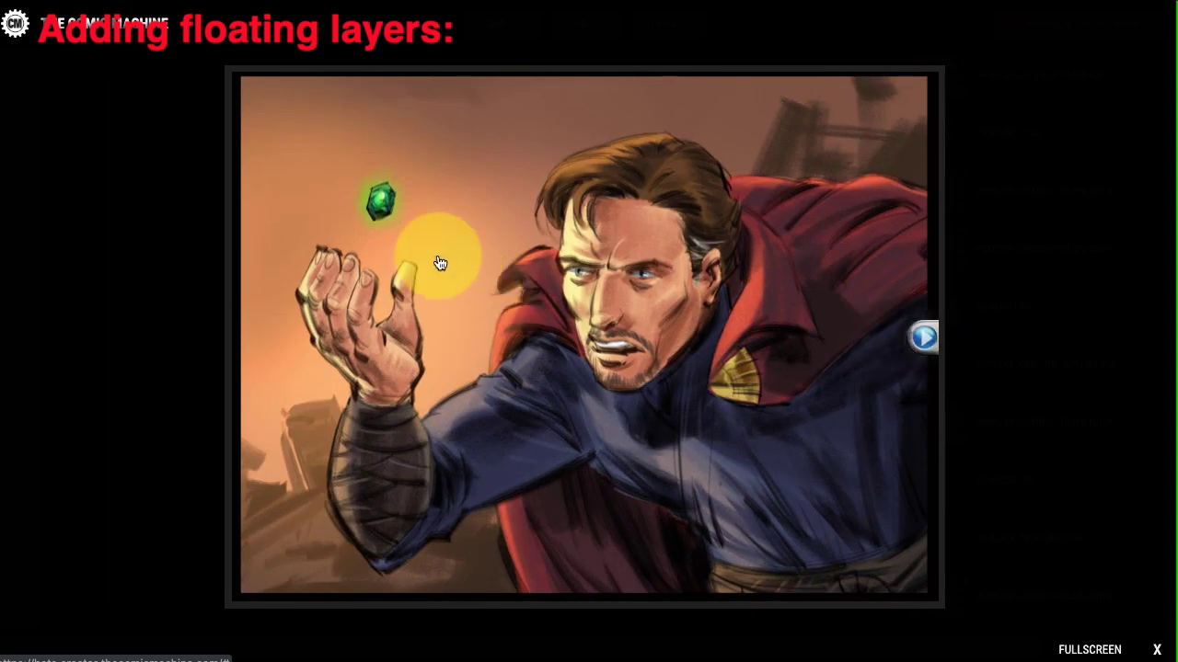
pyautogui.click(923, 342)
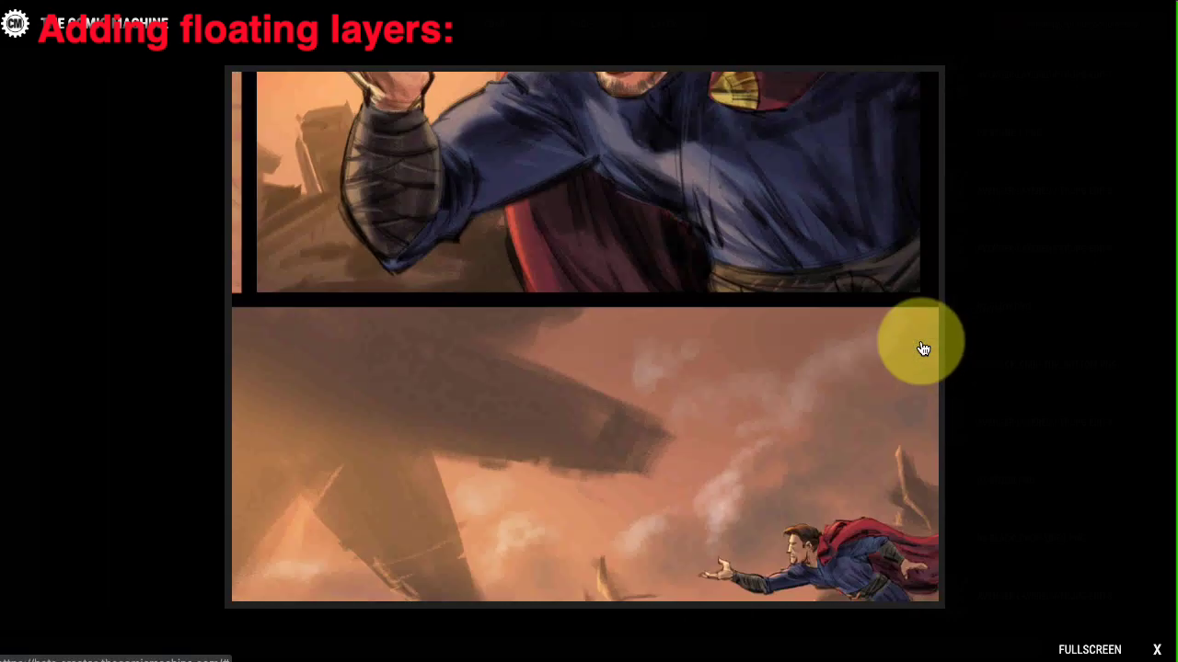
pyautogui.click(1155, 649)
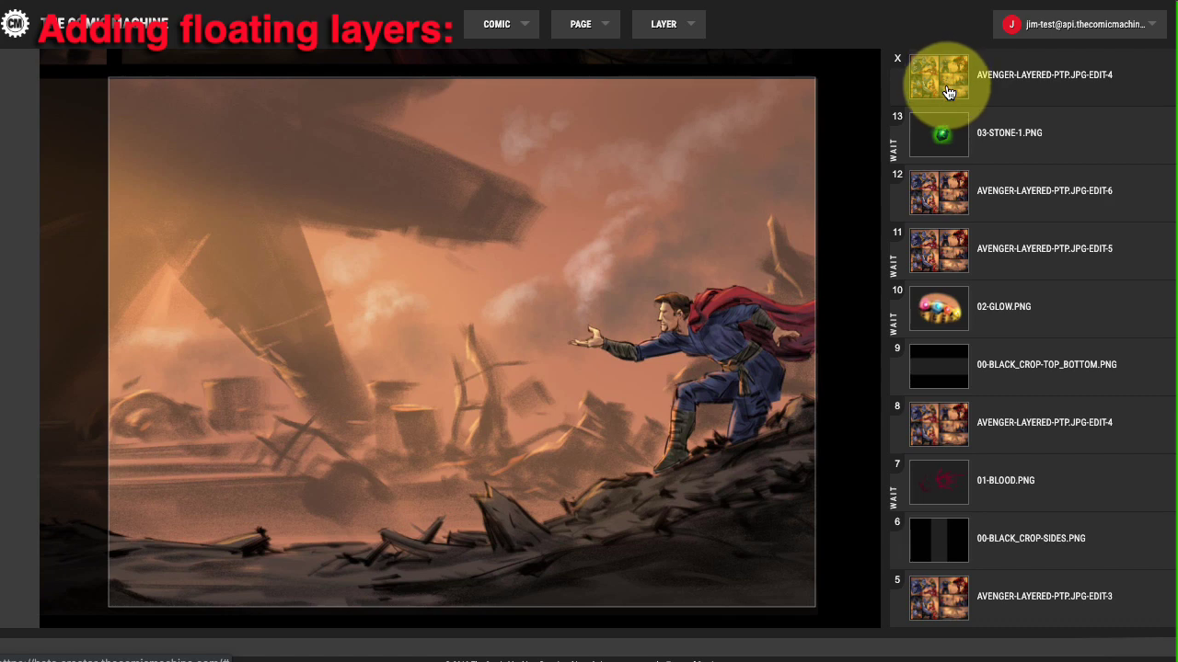
# Add 04-stone-2.png as a new layer and place its start position just above the outstretched hand, at about X 628, Y 307
pyautogui.click(955, 81)
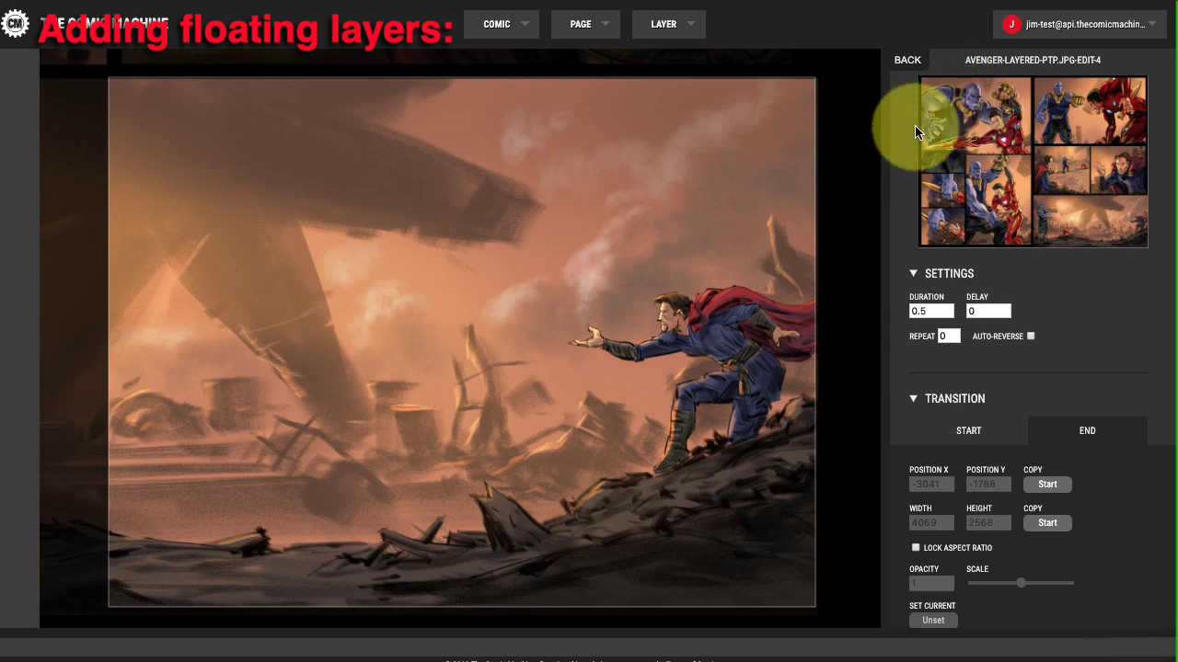
pyautogui.click(665, 24)
pyautogui.click(670, 55)
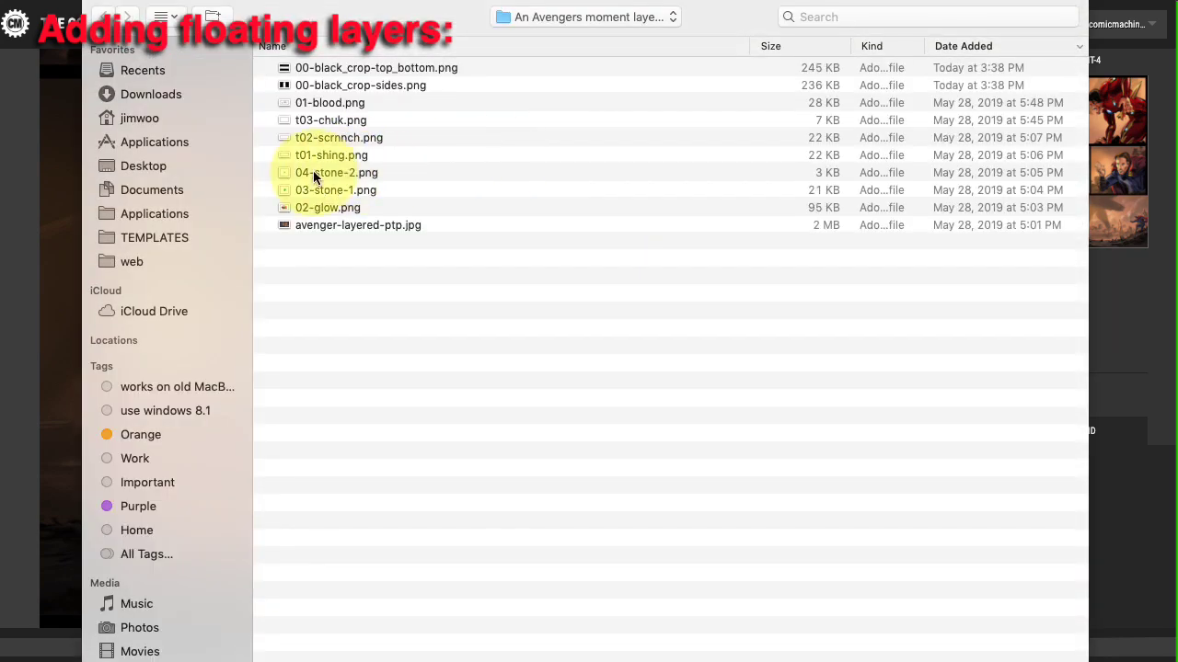
pyautogui.doubleClick(314, 172)
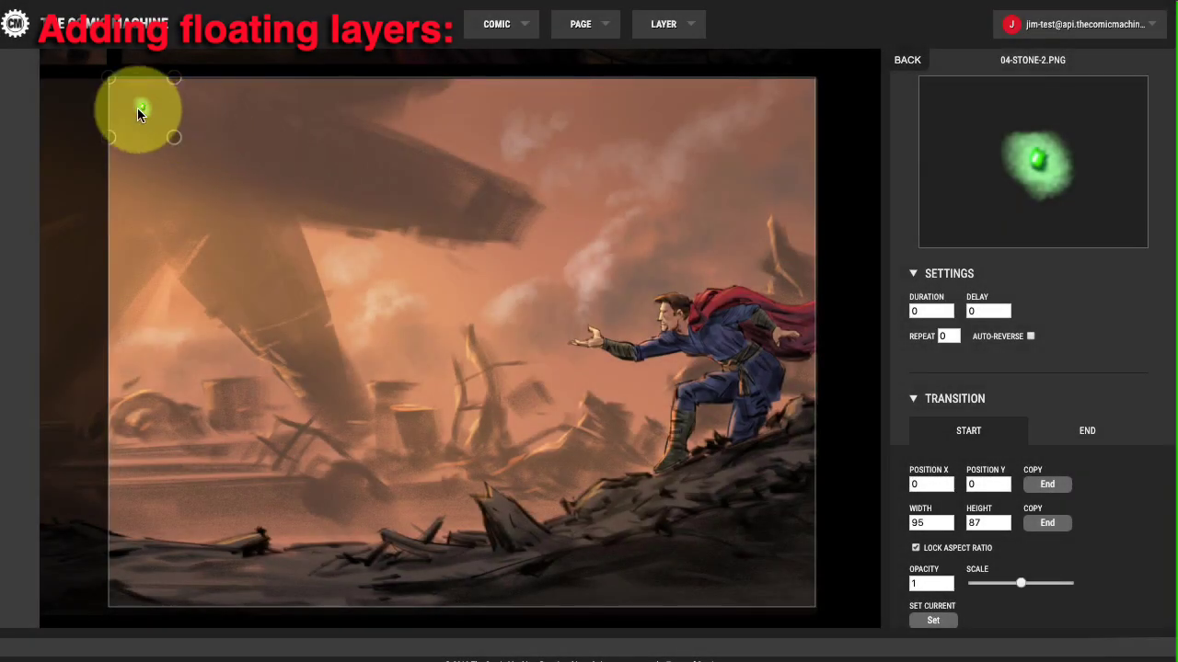
pyautogui.moveTo(137, 108); pyautogui.dragTo(579, 321)
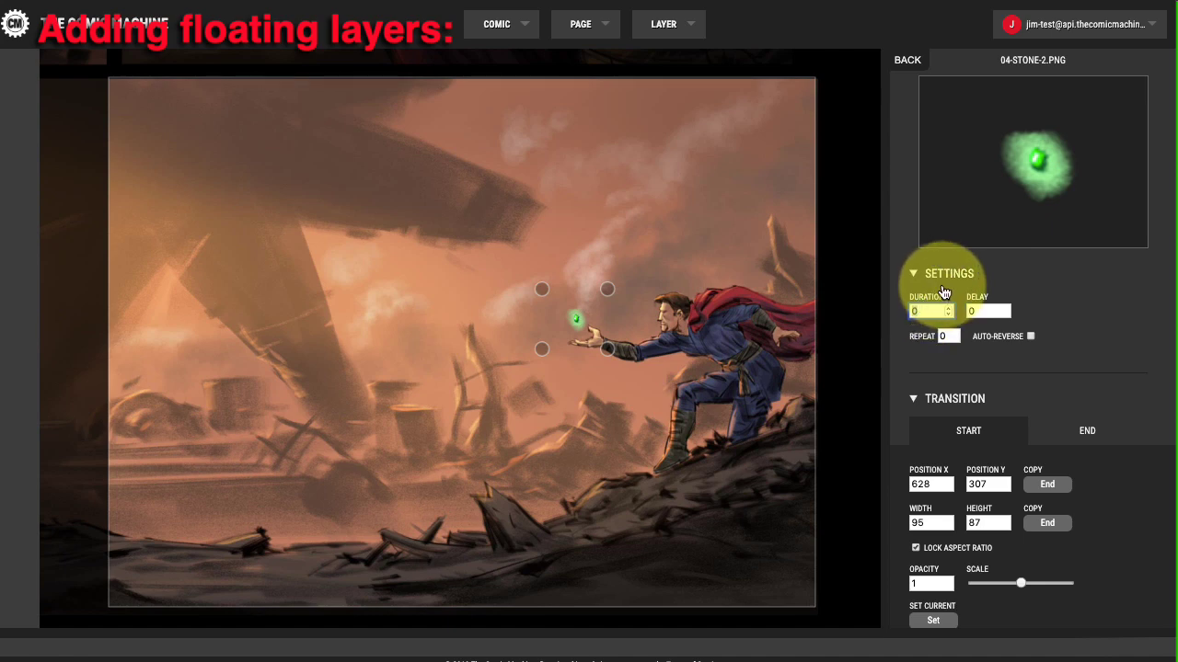
# Require a click to proceed for the 04-stone-2.png layer and return to the layer list
pyautogui.scroll(-1, 1088, 303)
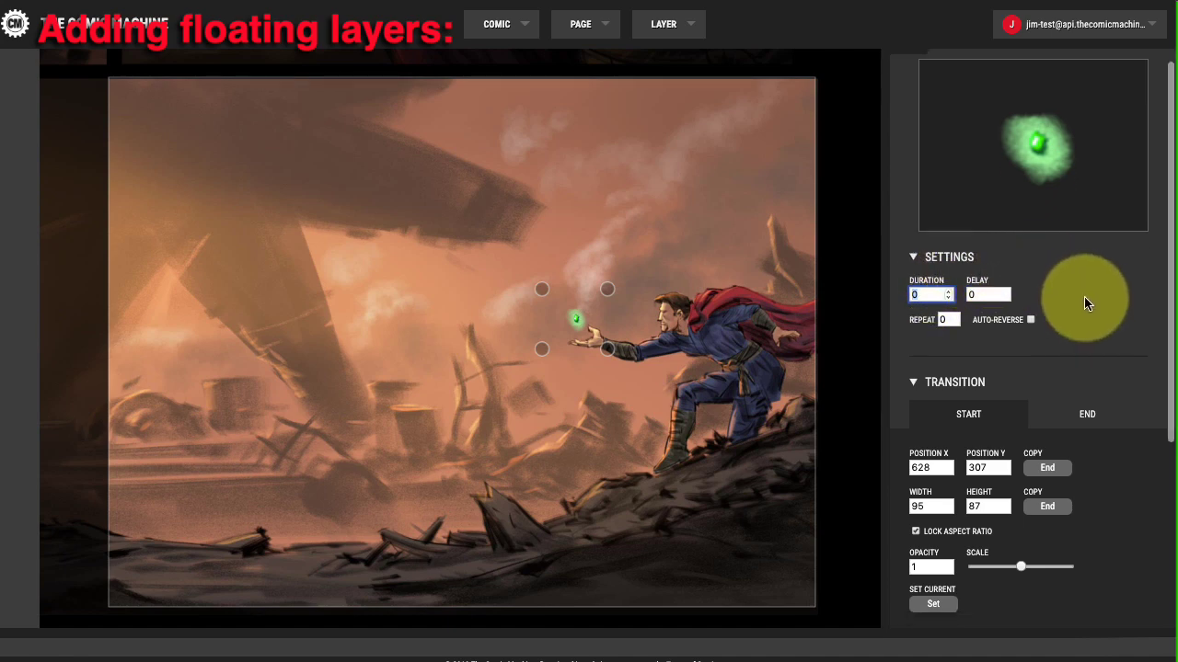
pyautogui.scroll(-2, 1084, 296)
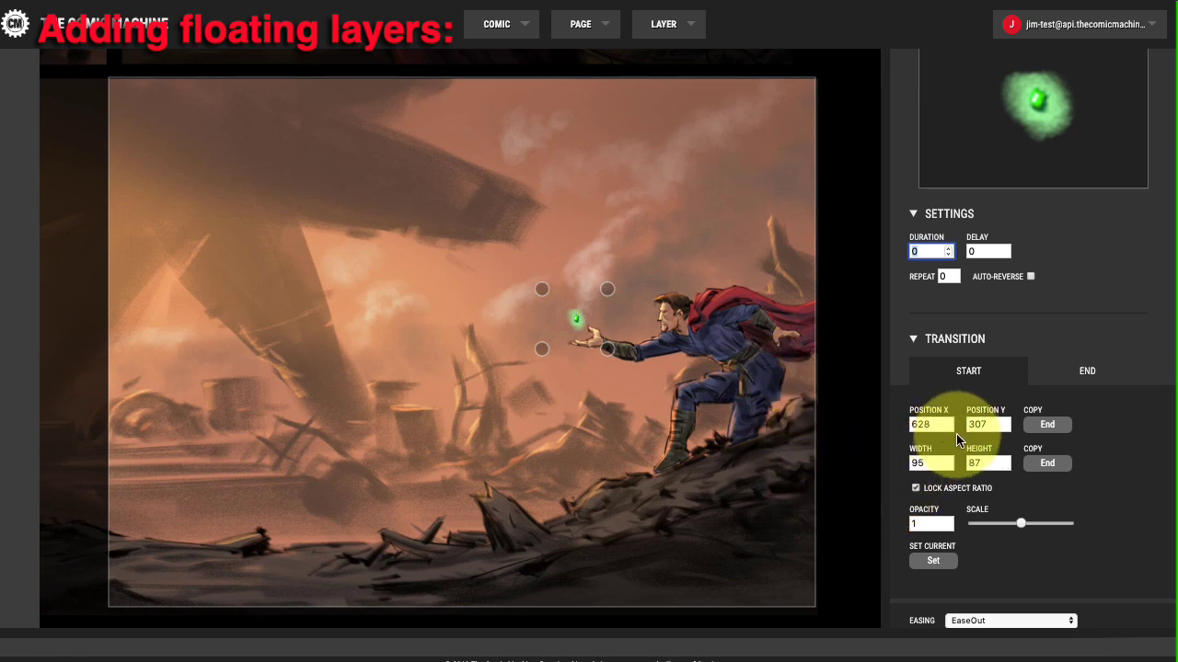
pyautogui.scroll(-3, 966, 529)
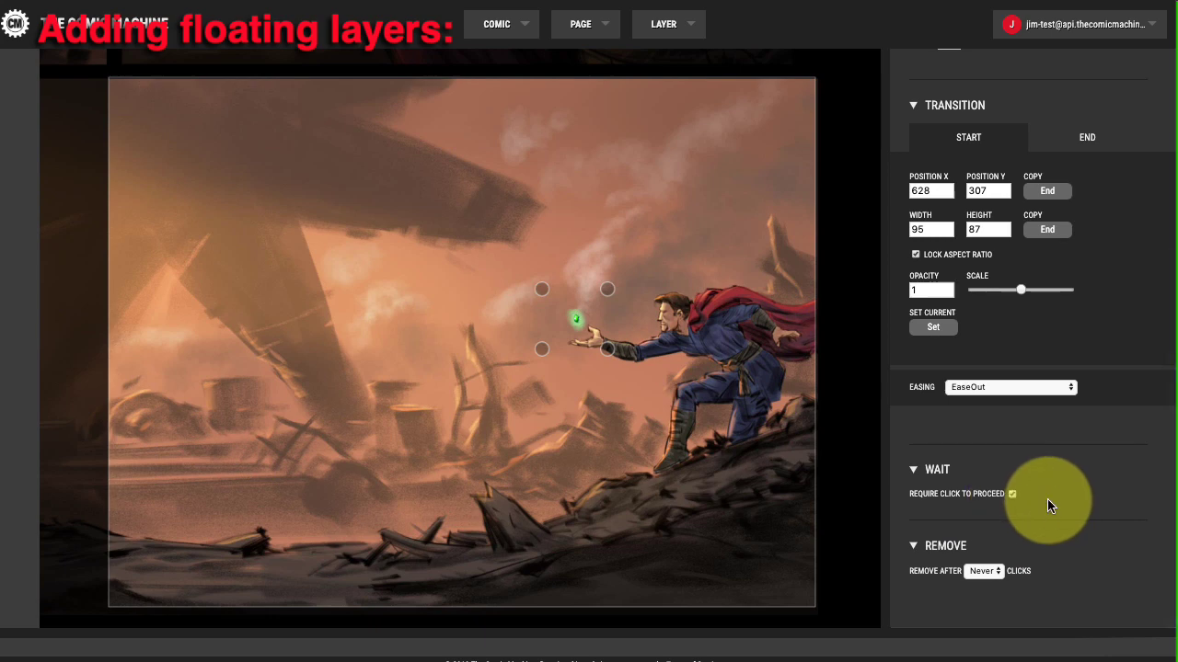
pyautogui.scroll(4, 1039, 501)
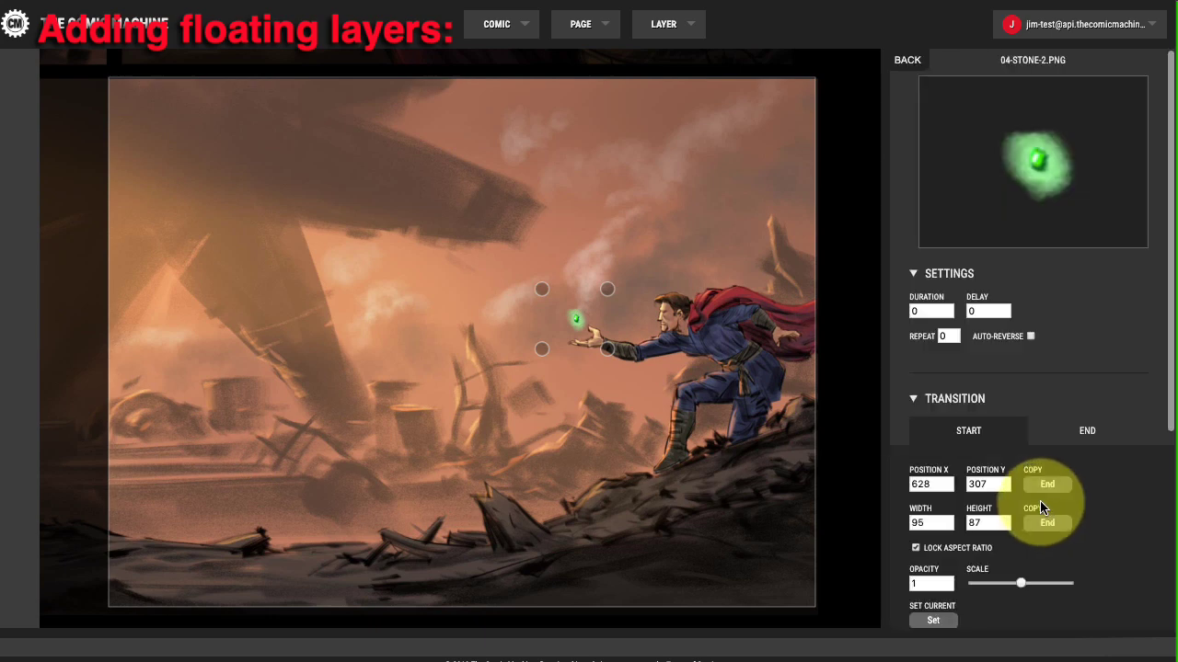
pyautogui.click(922, 80)
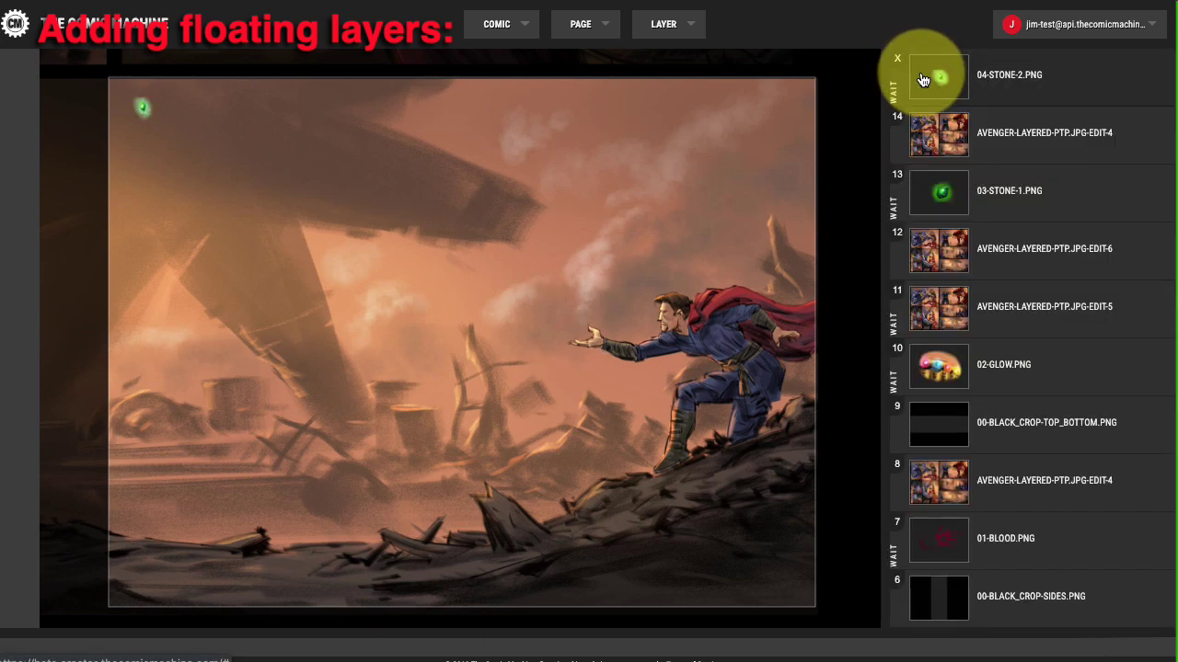
# Reopen the 04-stone-2.png layer and copy its start position to its end position
pyautogui.click(924, 87)
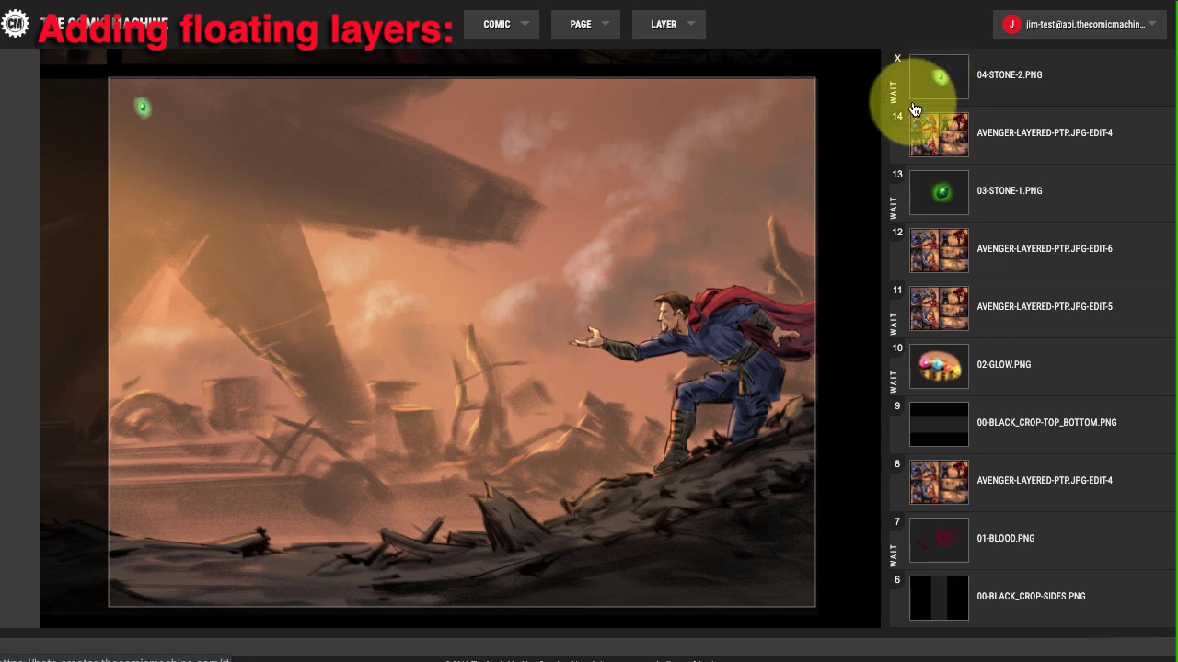
pyautogui.click(1086, 433)
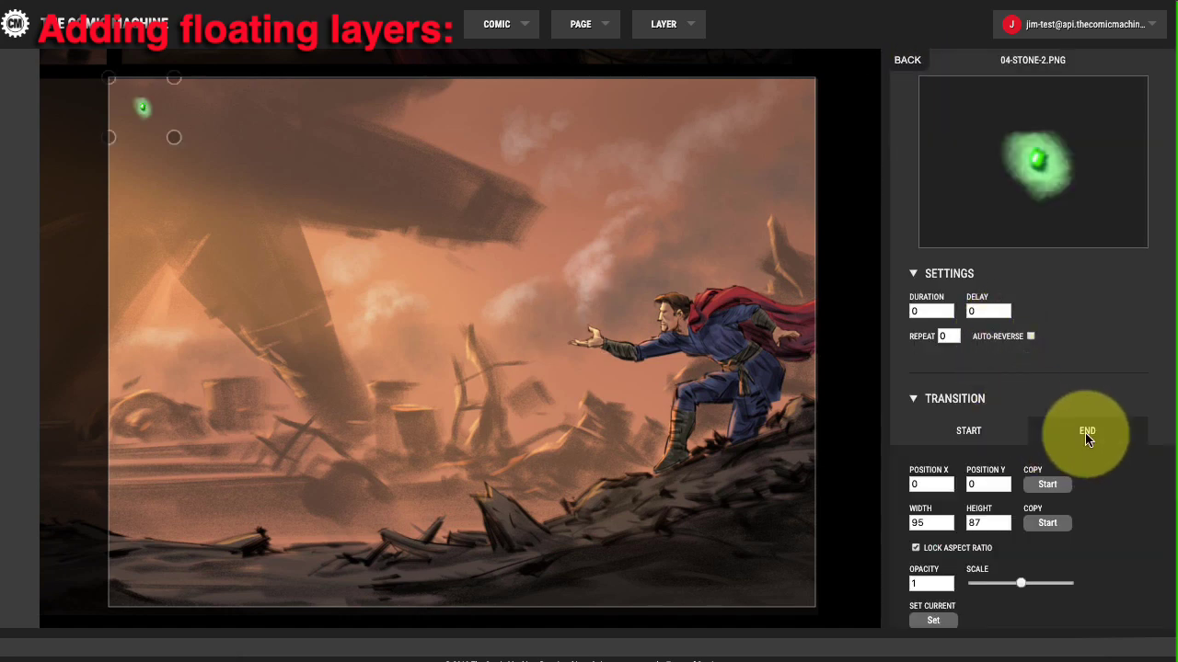
pyautogui.click(1049, 485)
pyautogui.click(971, 428)
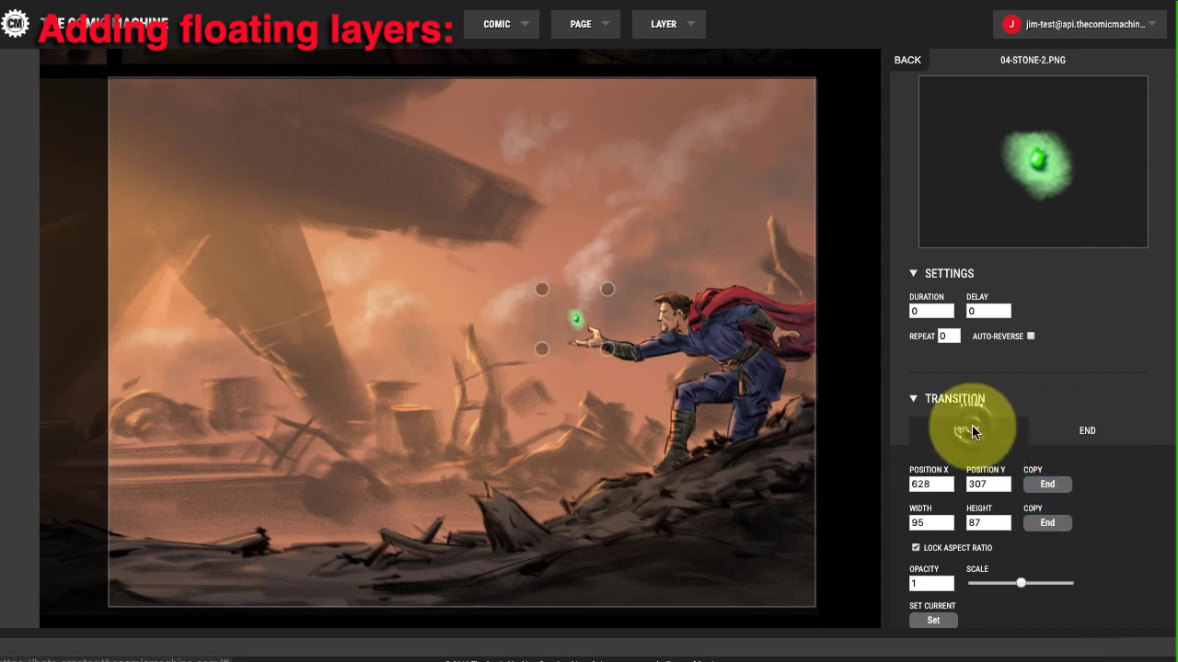
# Add another transition to the AVENGER-LAYERED-PTP.JPG-EDIT-4 background layer directly below 04-stone-2.png and return to the layer list
pyautogui.click(1086, 428)
pyautogui.click(1085, 430)
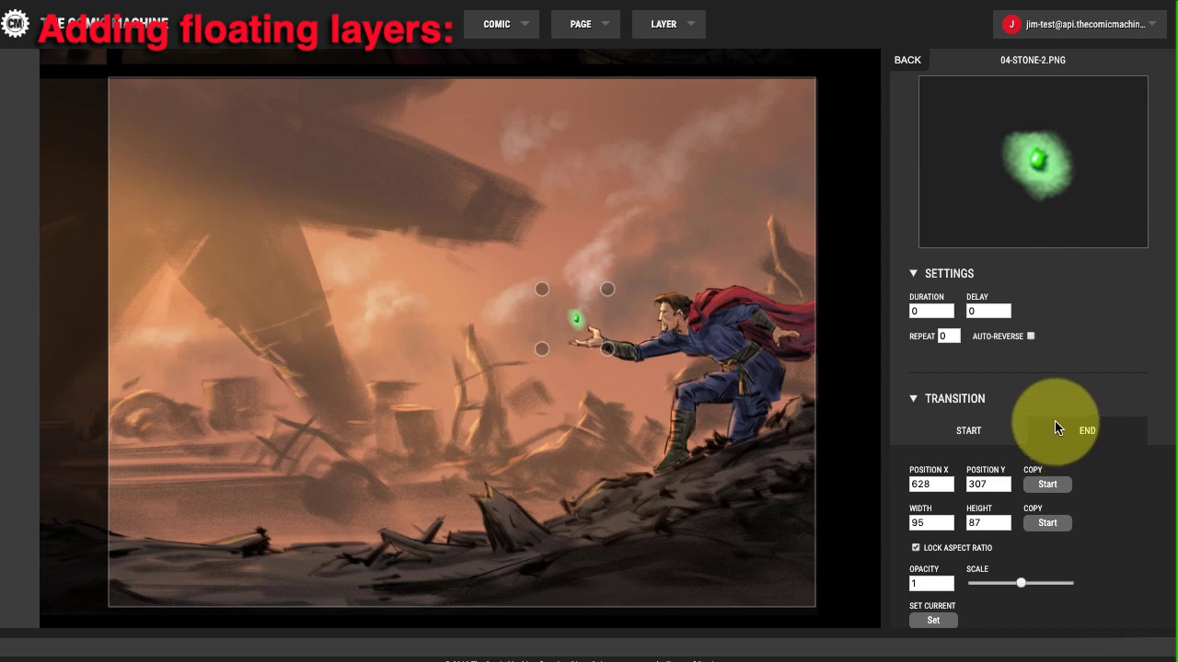
pyautogui.click(908, 63)
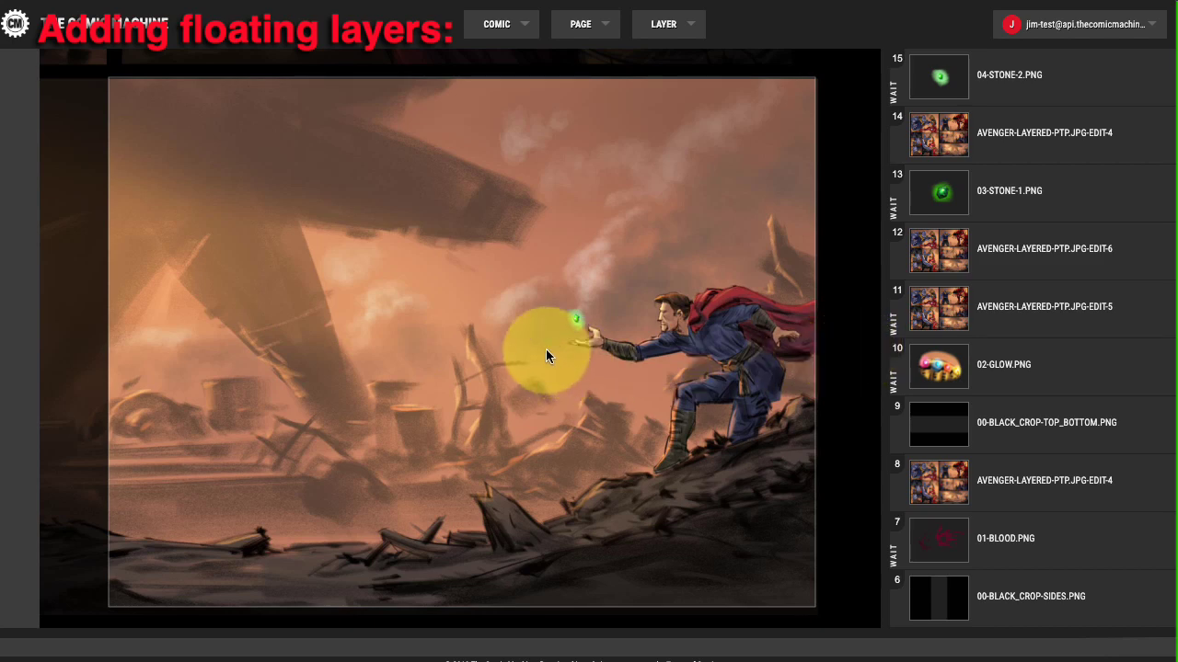
pyautogui.click(943, 138)
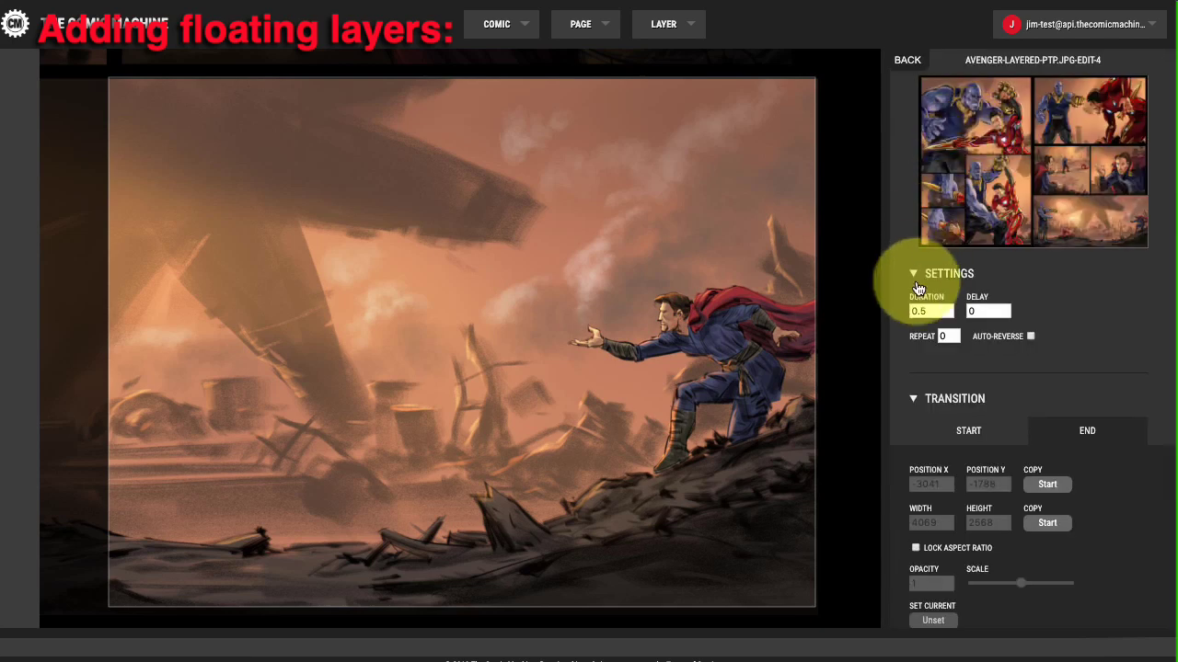
pyautogui.scroll(-3, 989, 434)
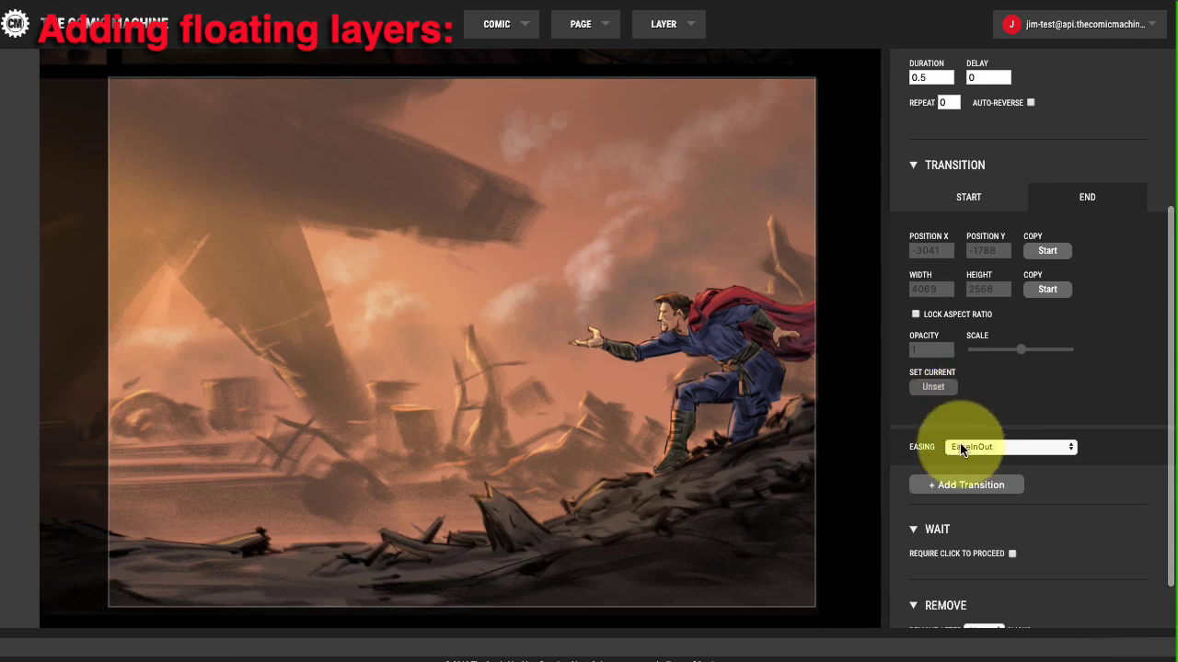
pyautogui.click(973, 488)
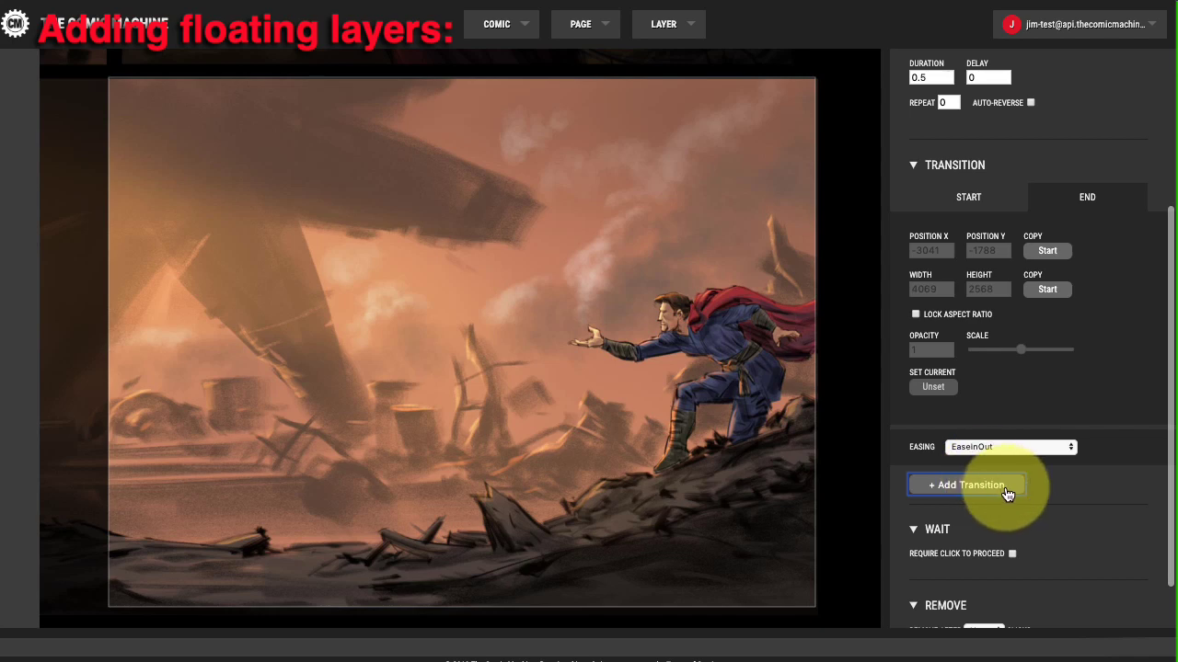
pyautogui.click(1007, 494)
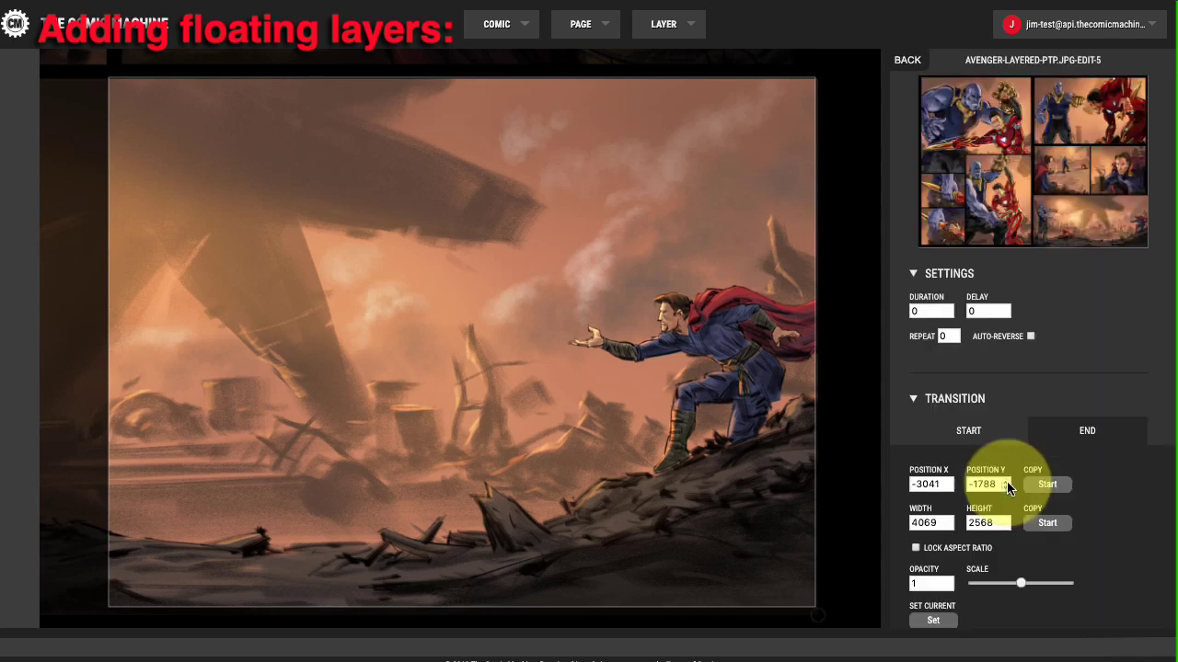
pyautogui.click(909, 62)
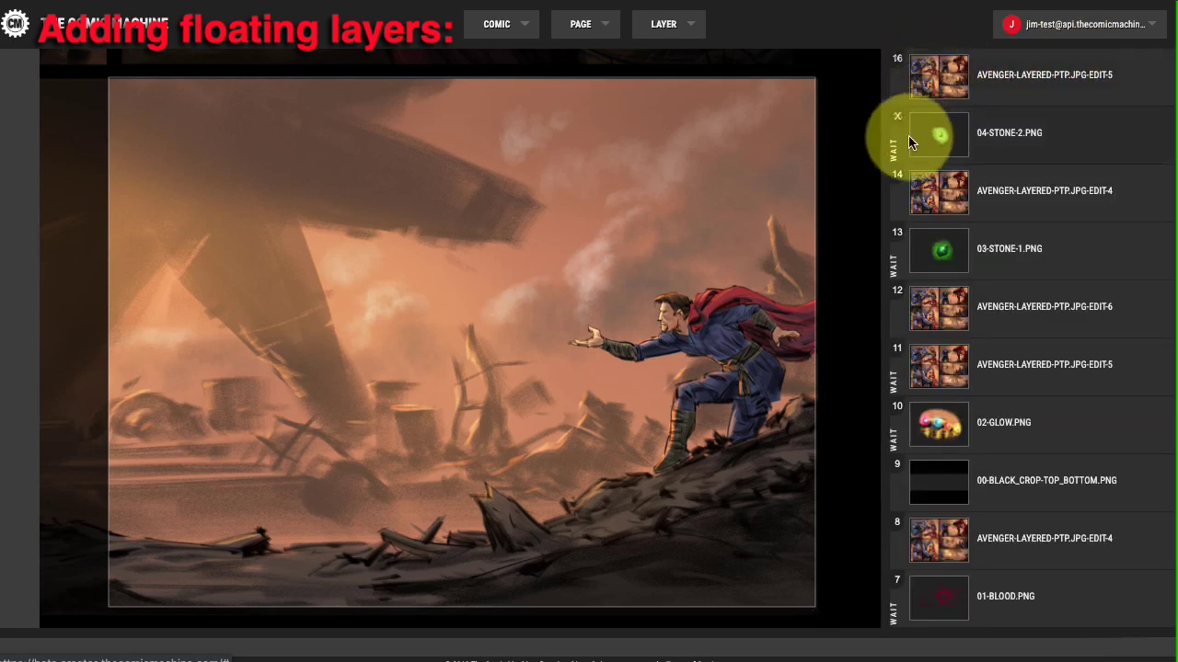
# Move the end position of the new AVENGER-LAYERED-PTP.JPG-EDIT-5 layer to the Thanos and kneeling Iron Man panel, at X -2045, Y -1788
pyautogui.click(950, 88)
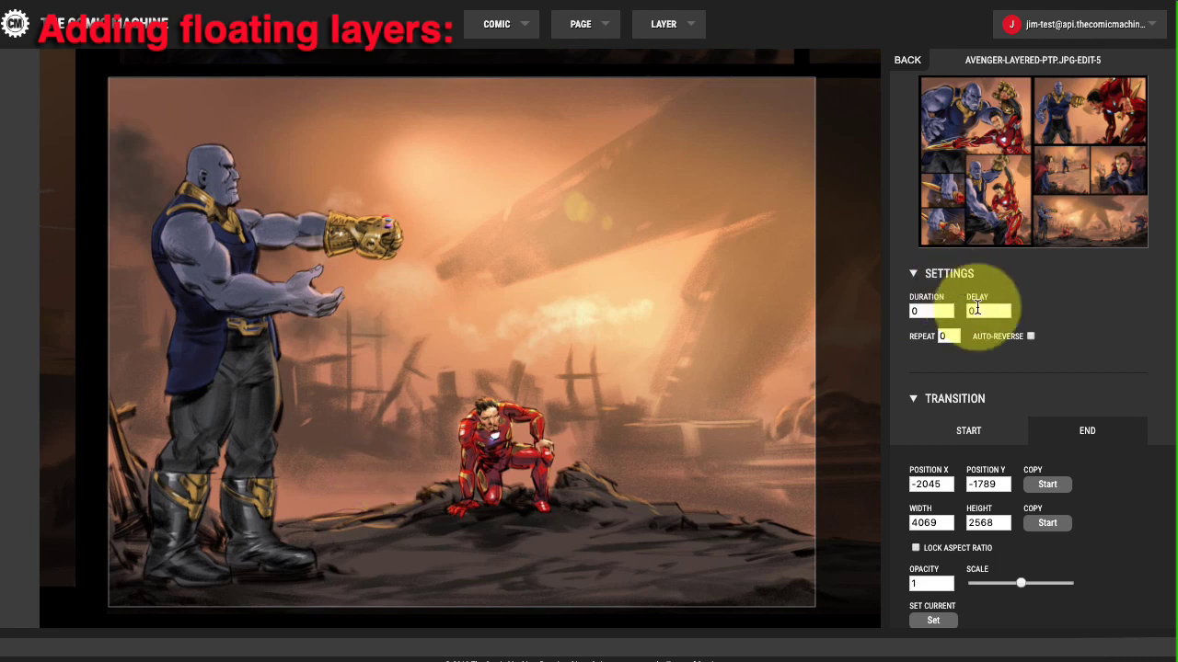
pyautogui.click(984, 431)
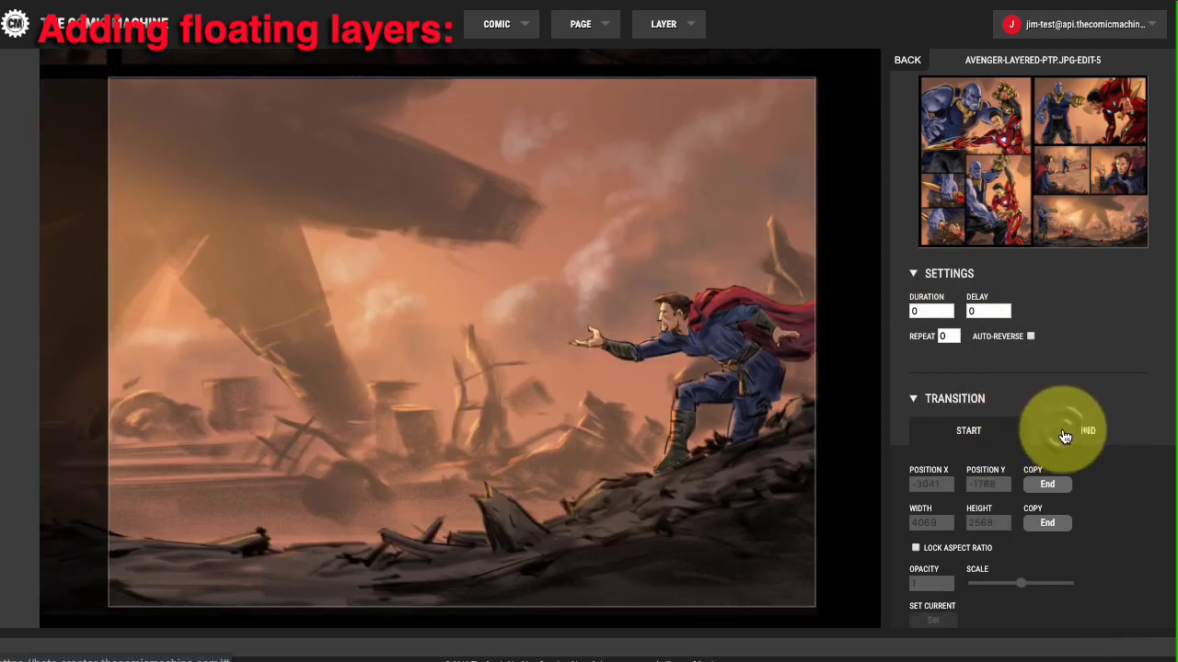
pyautogui.click(1065, 428)
pyautogui.click(1000, 433)
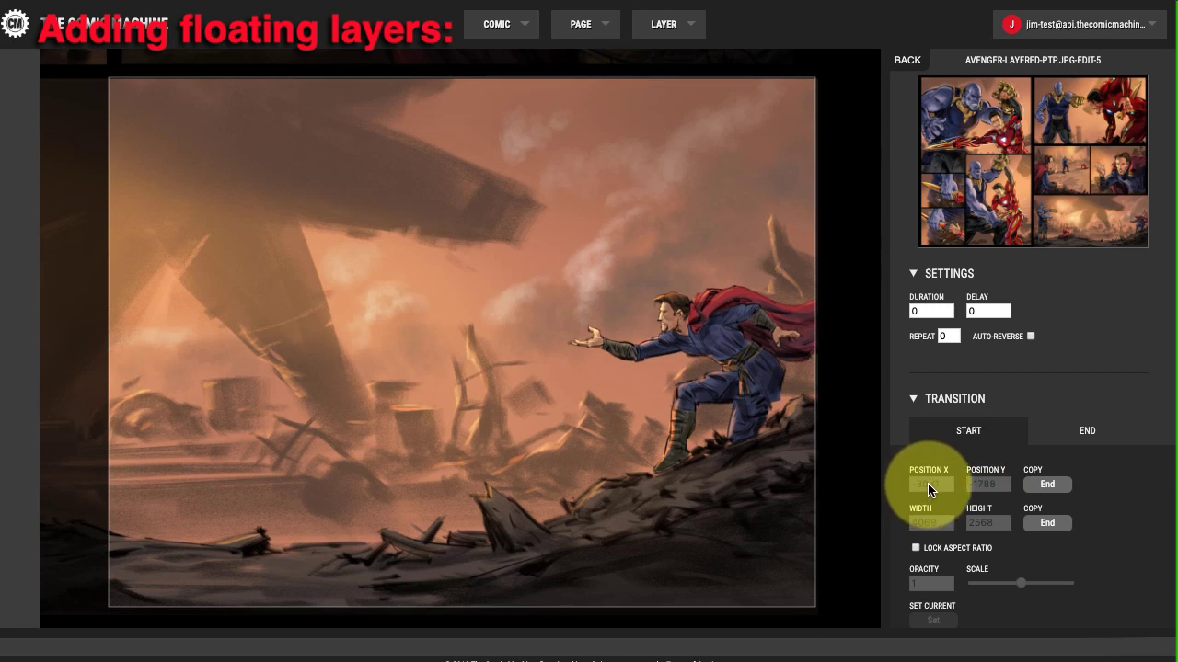
pyautogui.click(1100, 446)
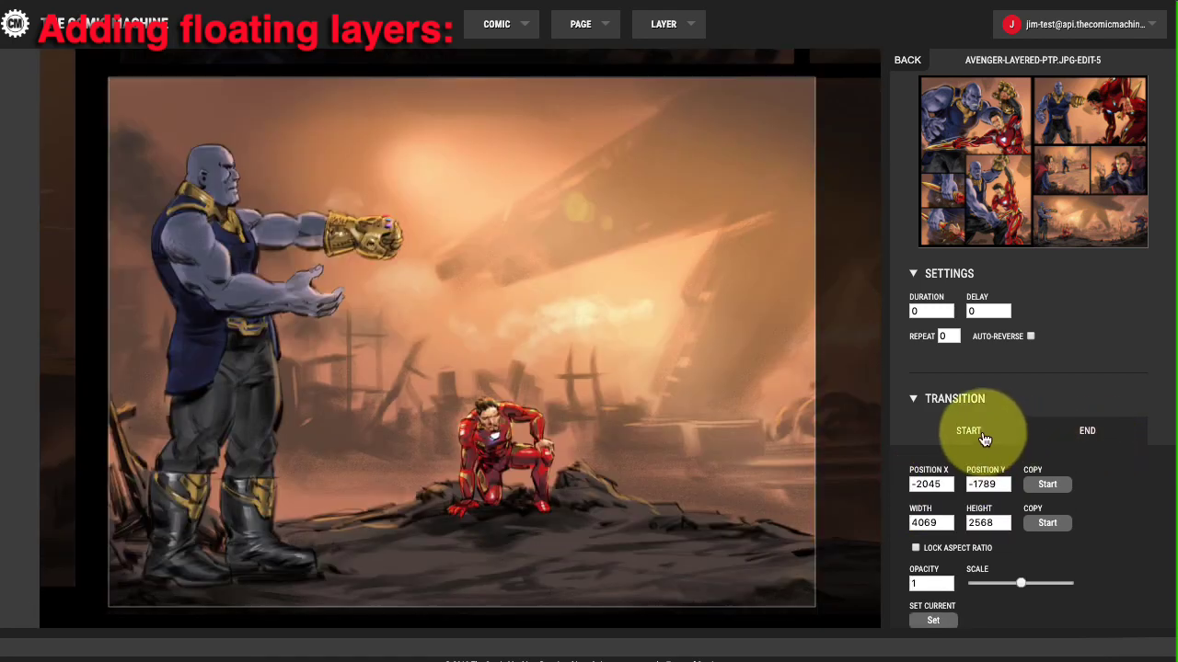
pyautogui.click(981, 436)
pyautogui.click(1098, 435)
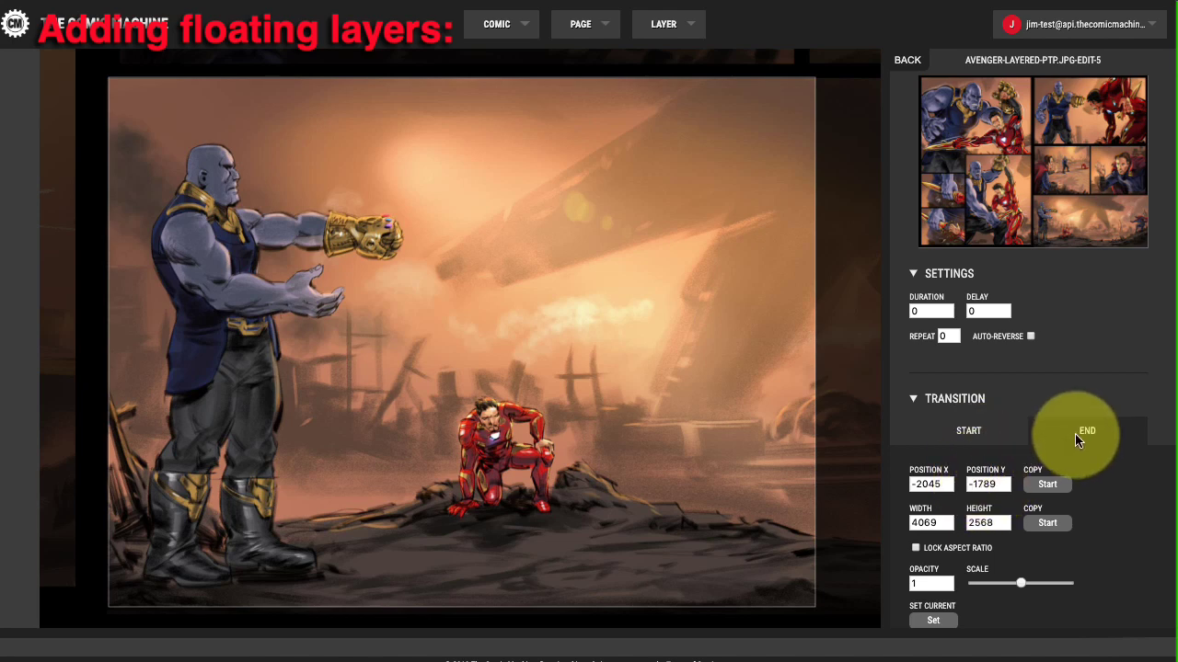
pyautogui.click(972, 436)
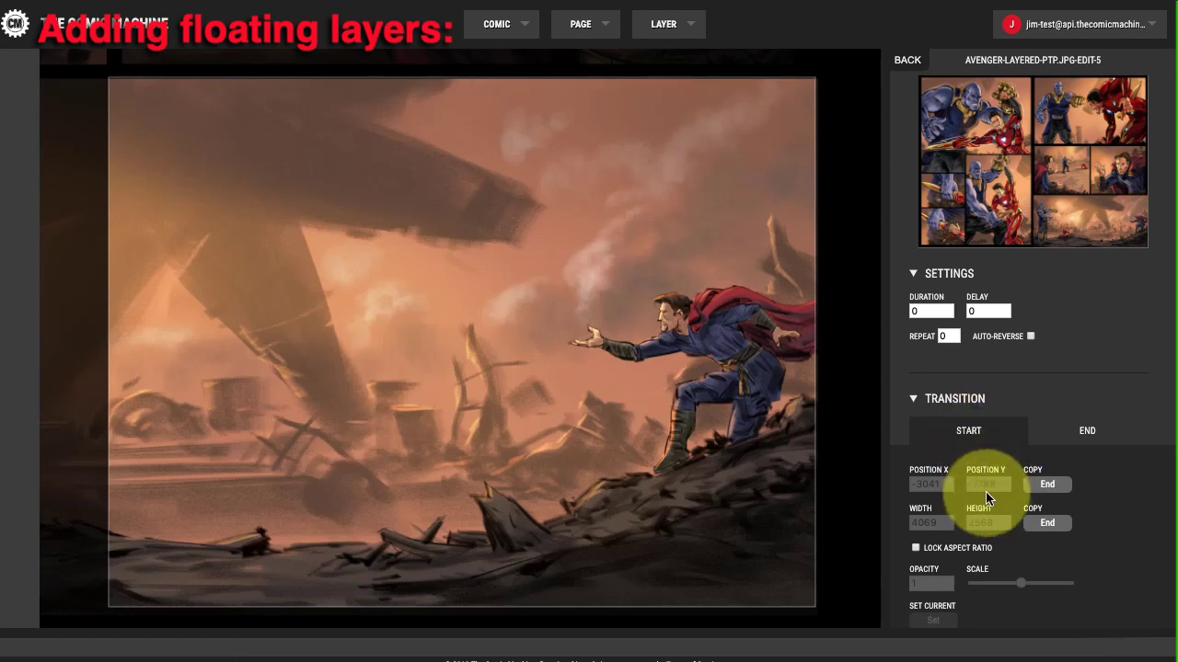
pyautogui.click(1080, 430)
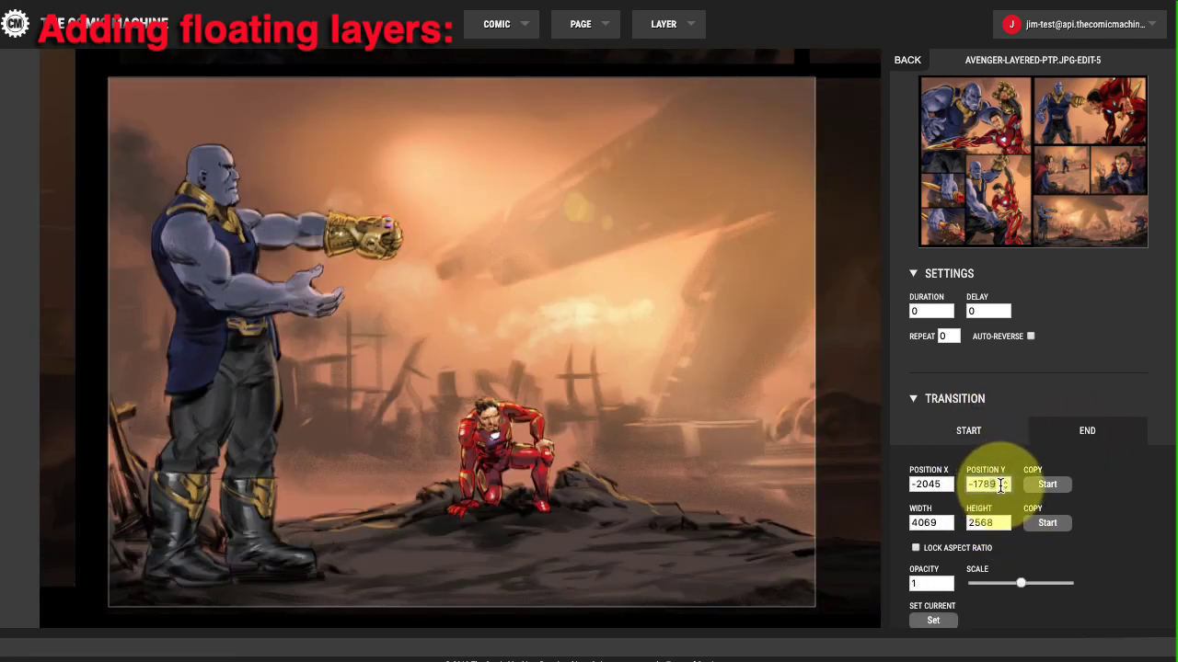
pyautogui.click(1006, 482)
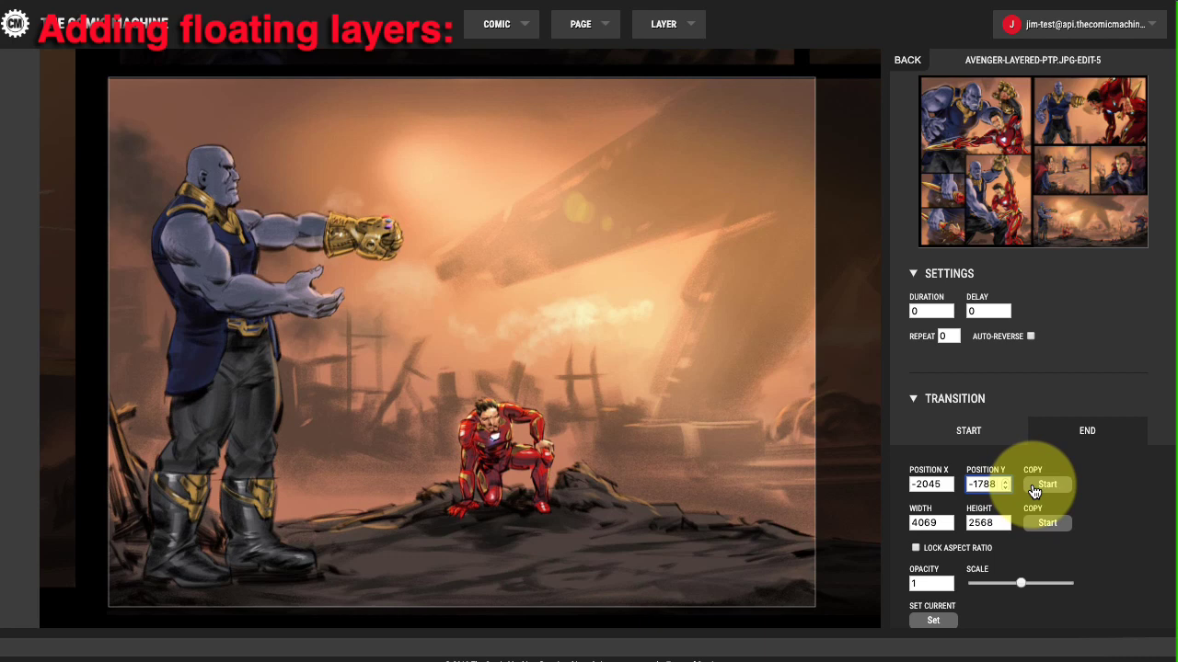
pyautogui.click(1051, 434)
# Set the new background layer's duration to 2 and its easing to EaseInOut, and return to the layer list
pyautogui.click(913, 312)
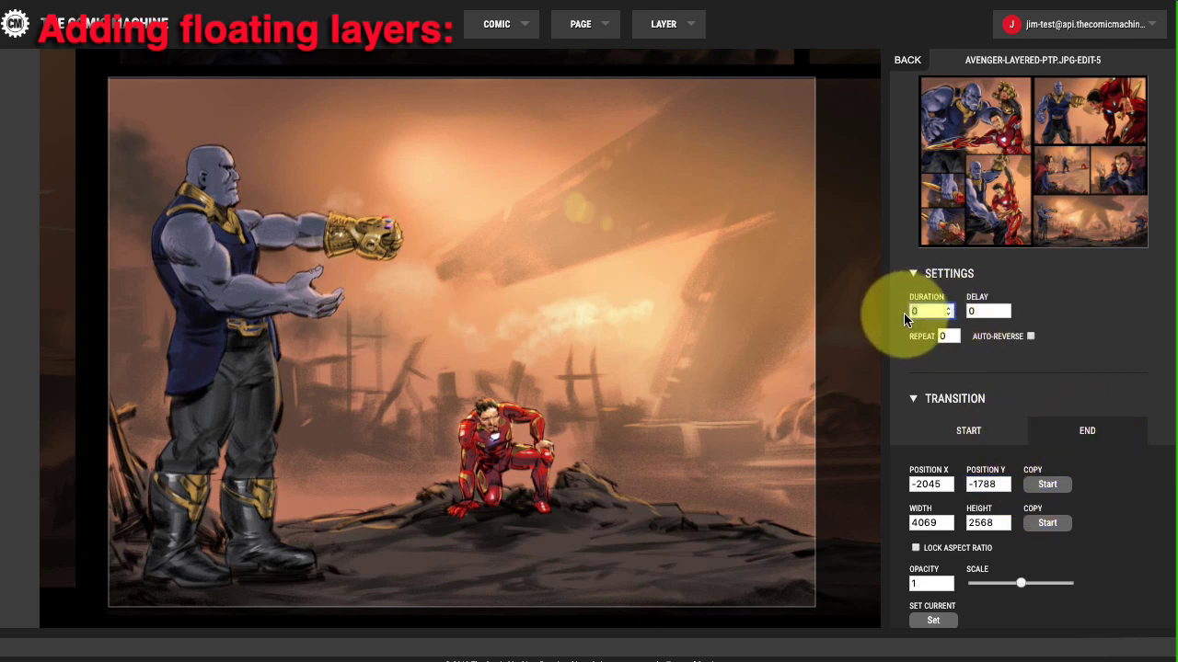
pyautogui.write('2')
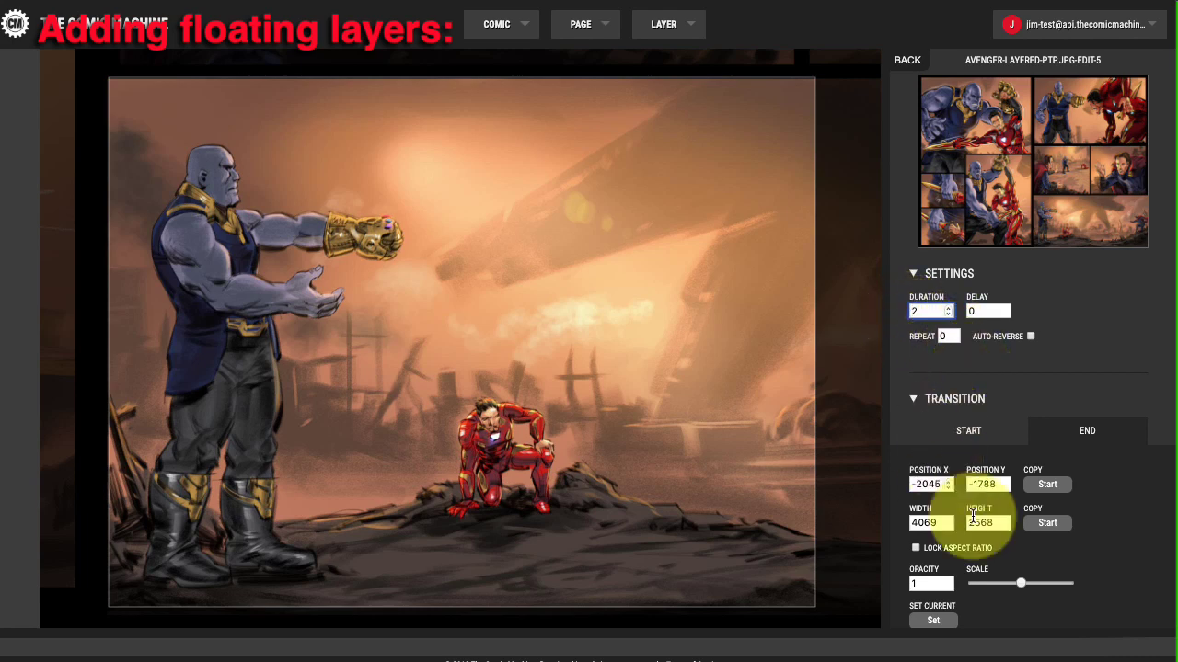
pyautogui.scroll(-3, 966, 557)
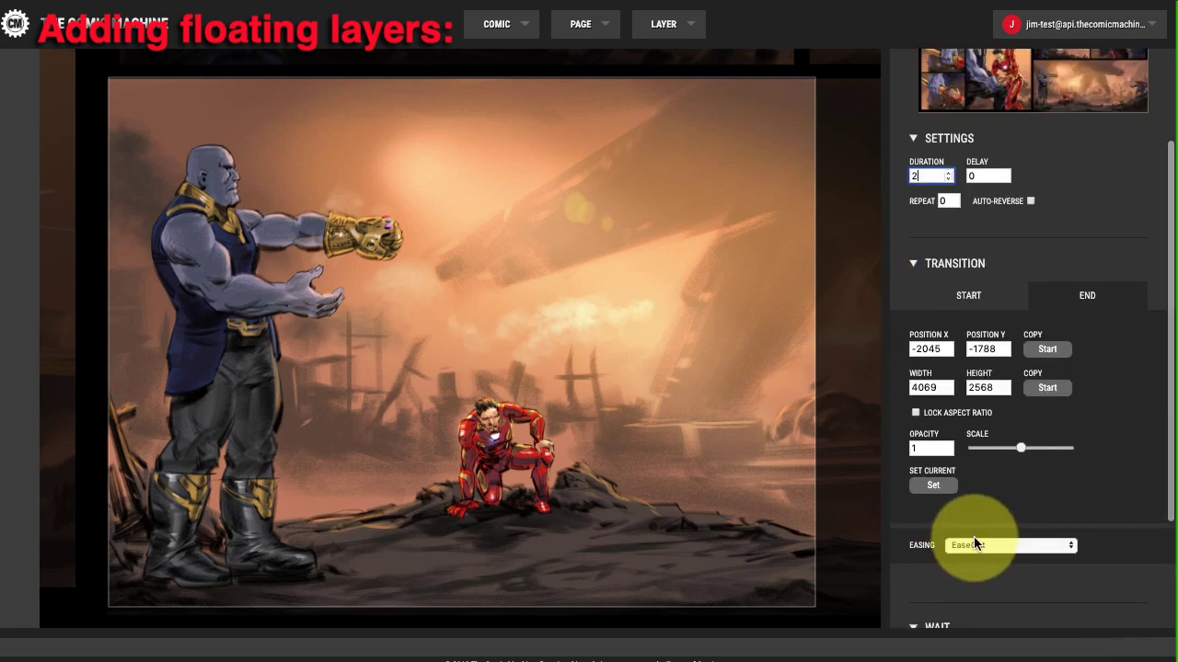
pyautogui.click(966, 293)
pyautogui.click(1070, 291)
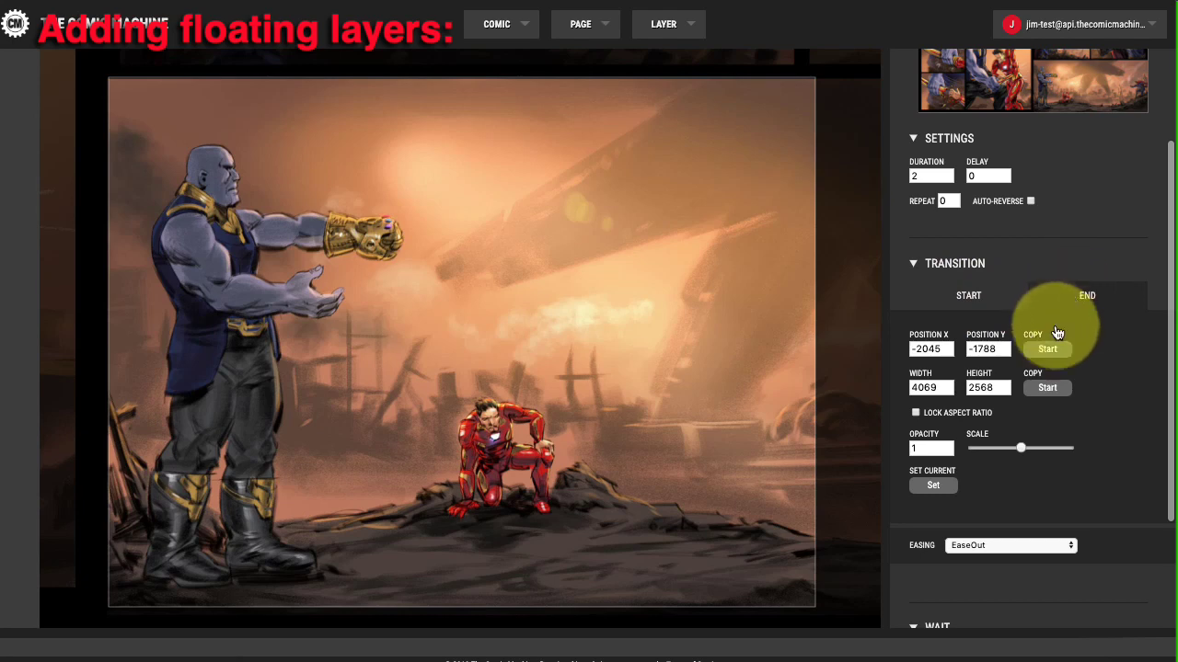
pyautogui.click(1002, 545)
pyautogui.click(1003, 559)
pyautogui.scroll(-2, 1012, 561)
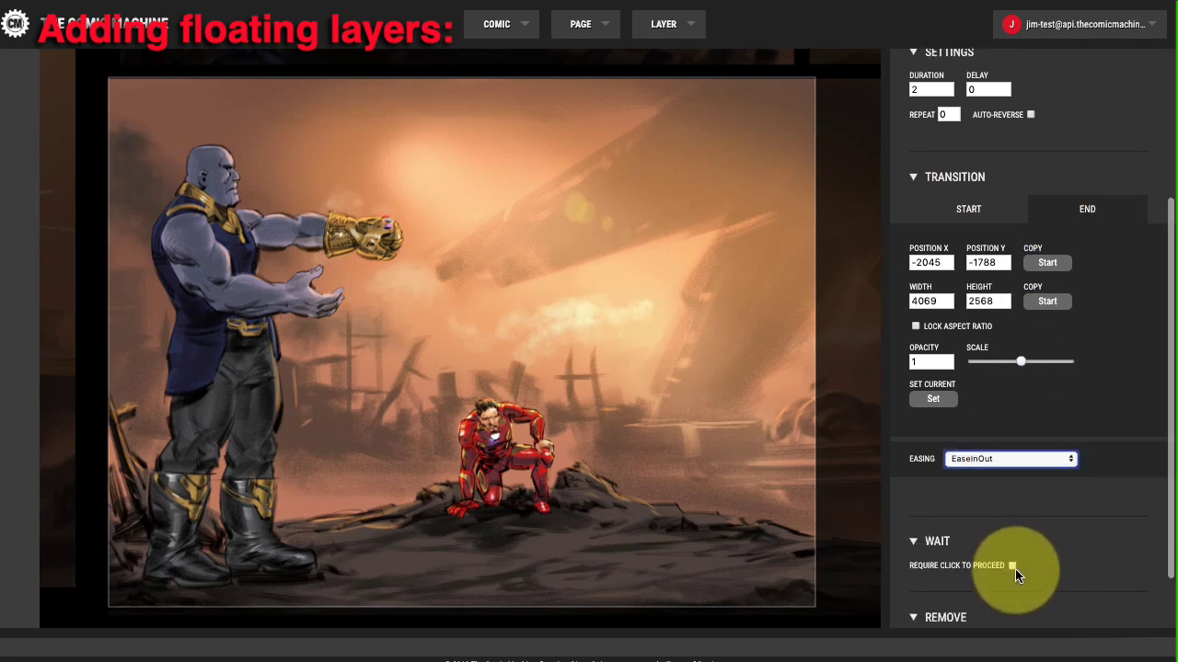
pyautogui.scroll(-1, 1016, 575)
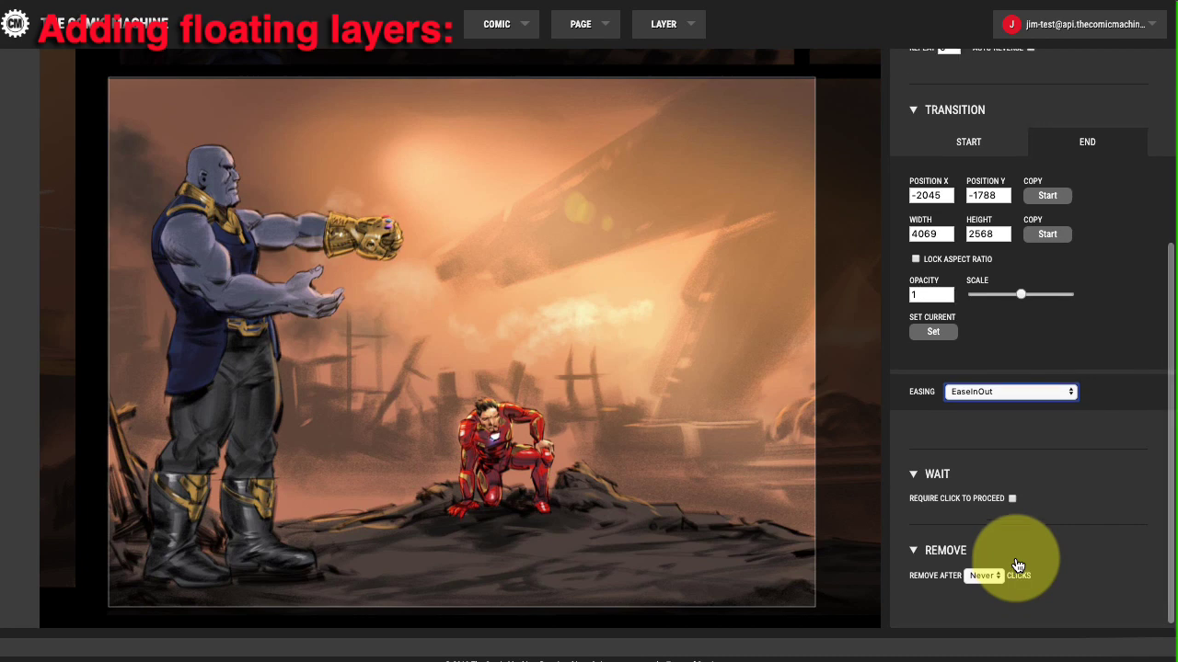
pyautogui.scroll(4, 1018, 565)
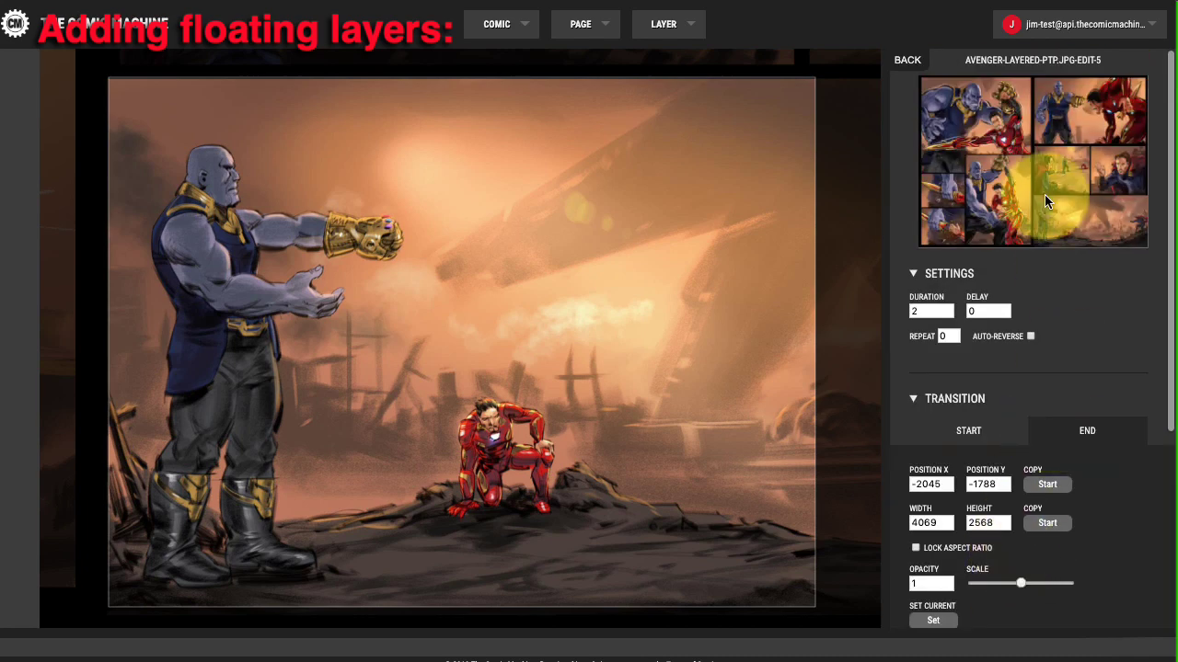
pyautogui.click(908, 60)
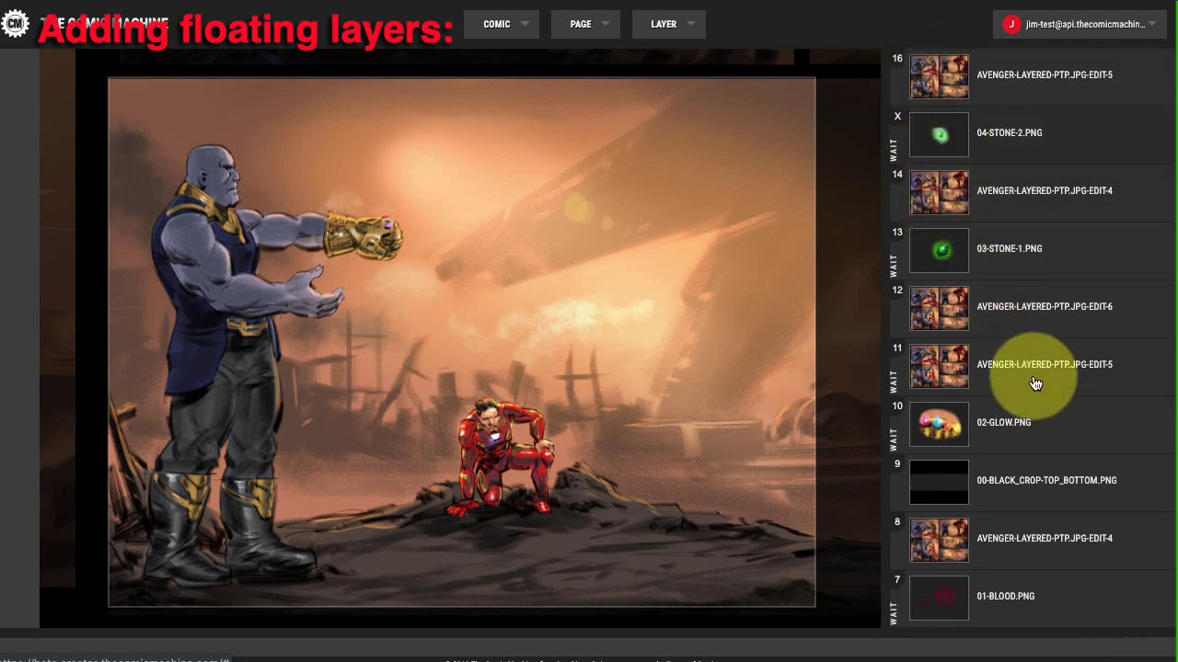
# Set the 04-stone-2.png layer's start and end states as current and add another transition to the layer
pyautogui.click(1063, 385)
pyautogui.scroll(-4, 1058, 414)
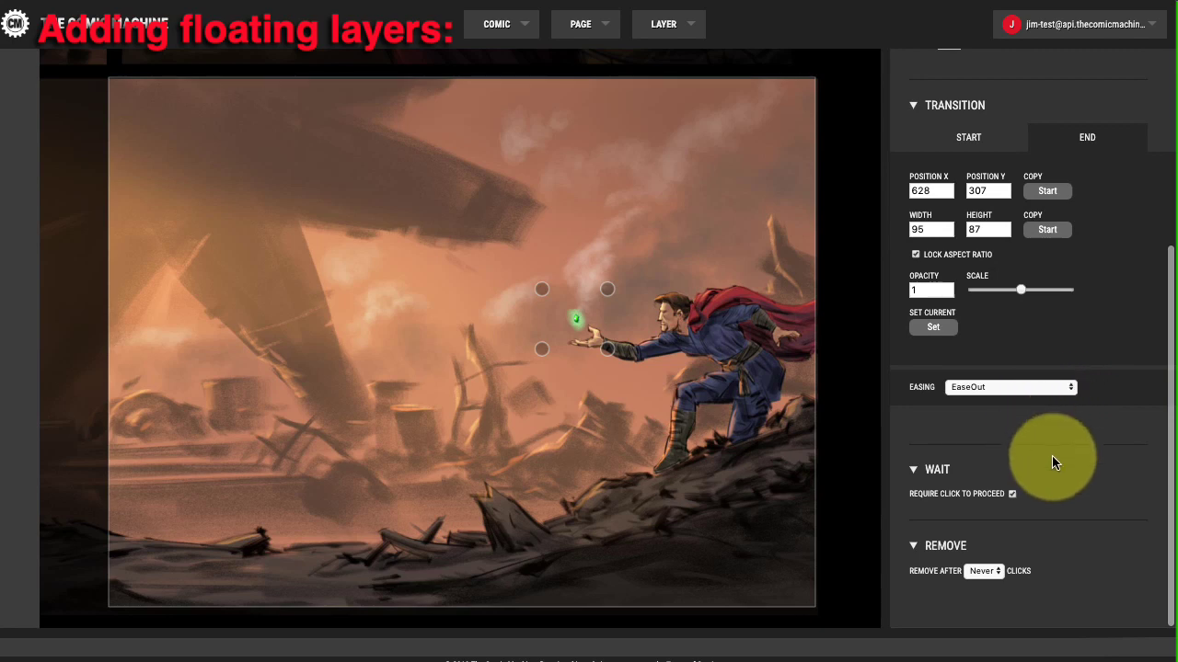
pyautogui.scroll(4, 984, 441)
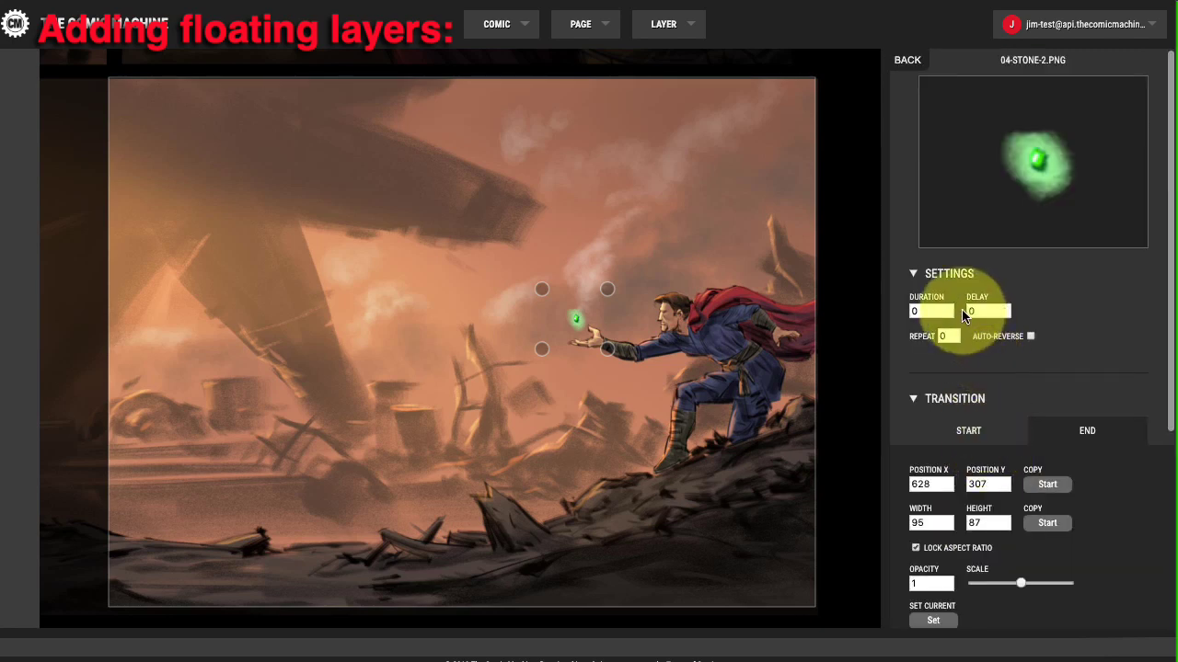
pyautogui.scroll(-1, 968, 368)
pyautogui.click(968, 389)
pyautogui.click(941, 578)
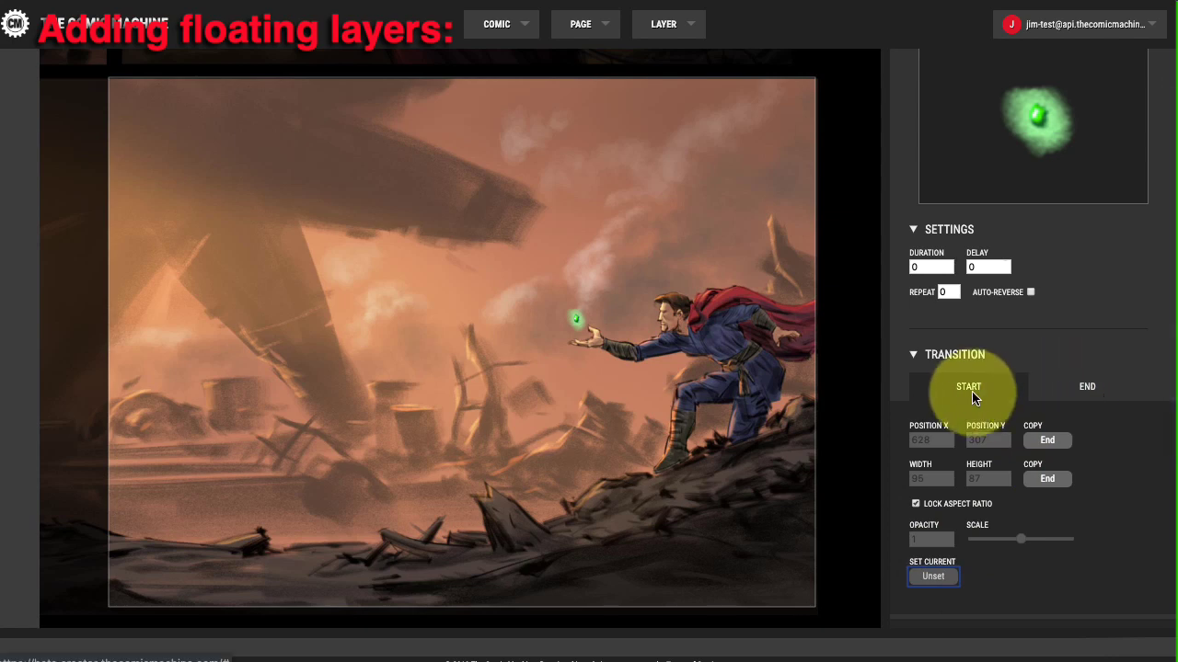
pyautogui.click(1089, 394)
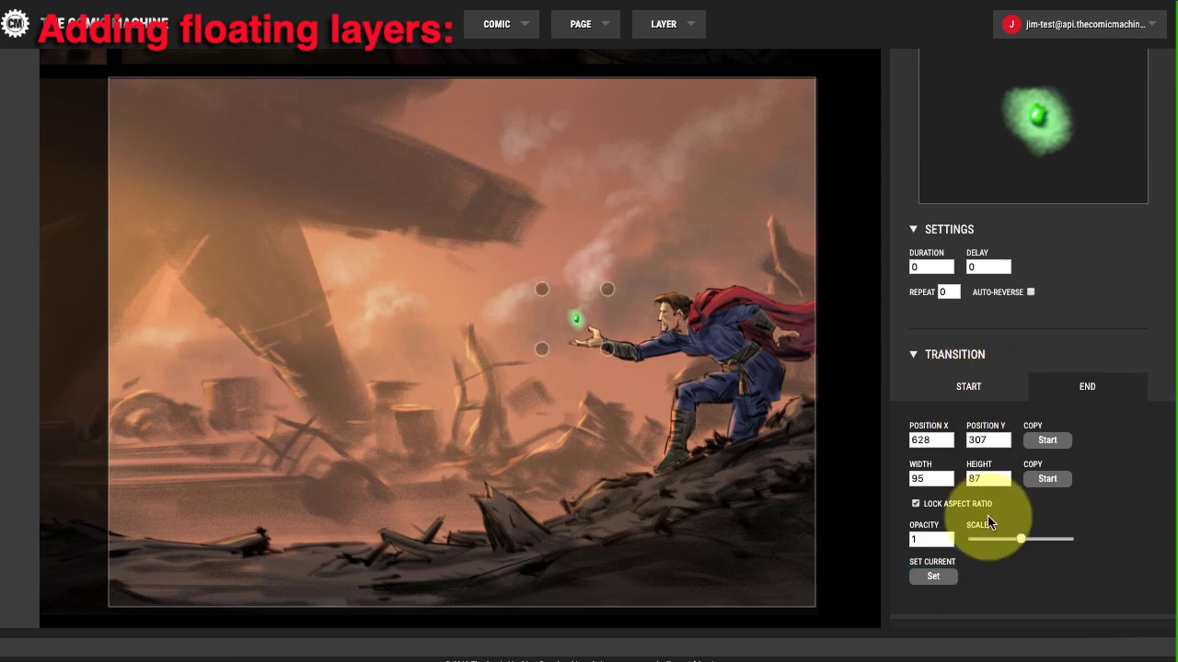
pyautogui.click(940, 577)
pyautogui.scroll(-4, 1058, 511)
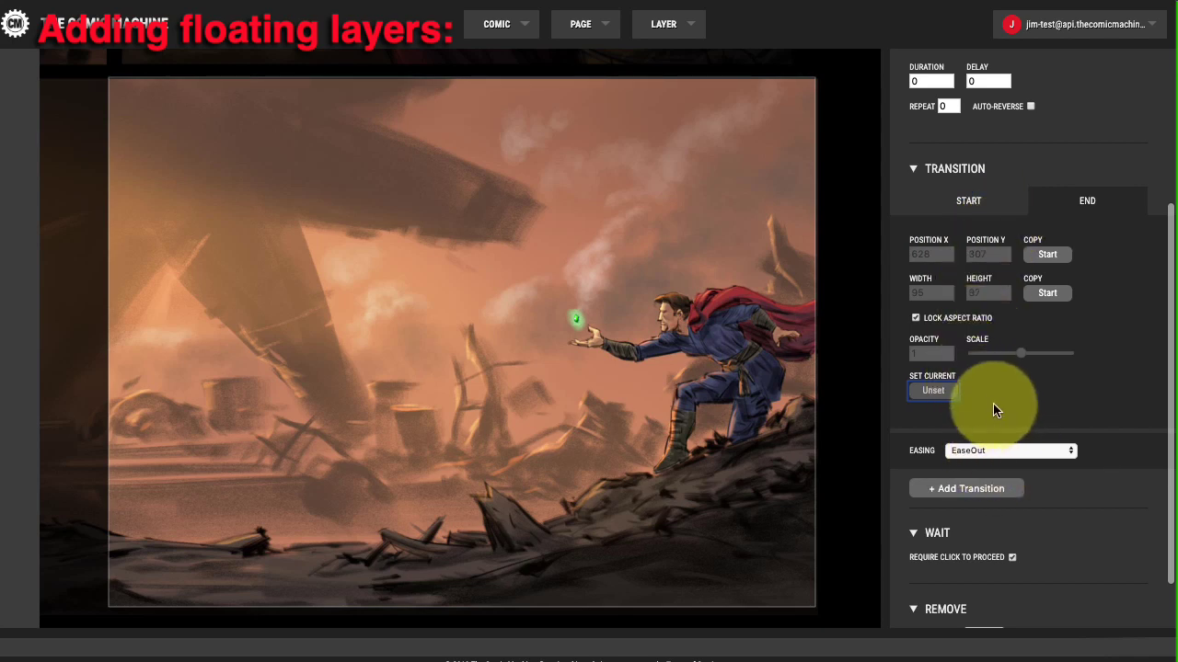
pyautogui.click(970, 497)
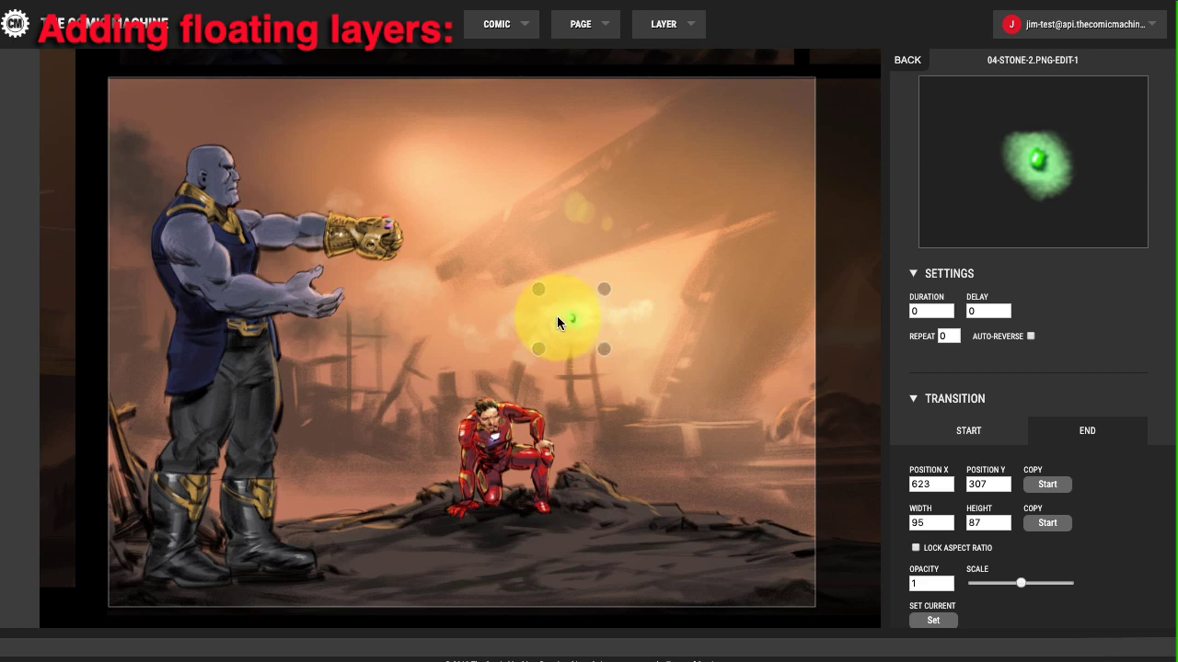
# Move the end position of the 04-stone-2.png-edit-1 layer to just above Thanos's open hand, at about X 279, Y 240
pyautogui.moveTo(556, 316); pyautogui.dragTo(334, 272)
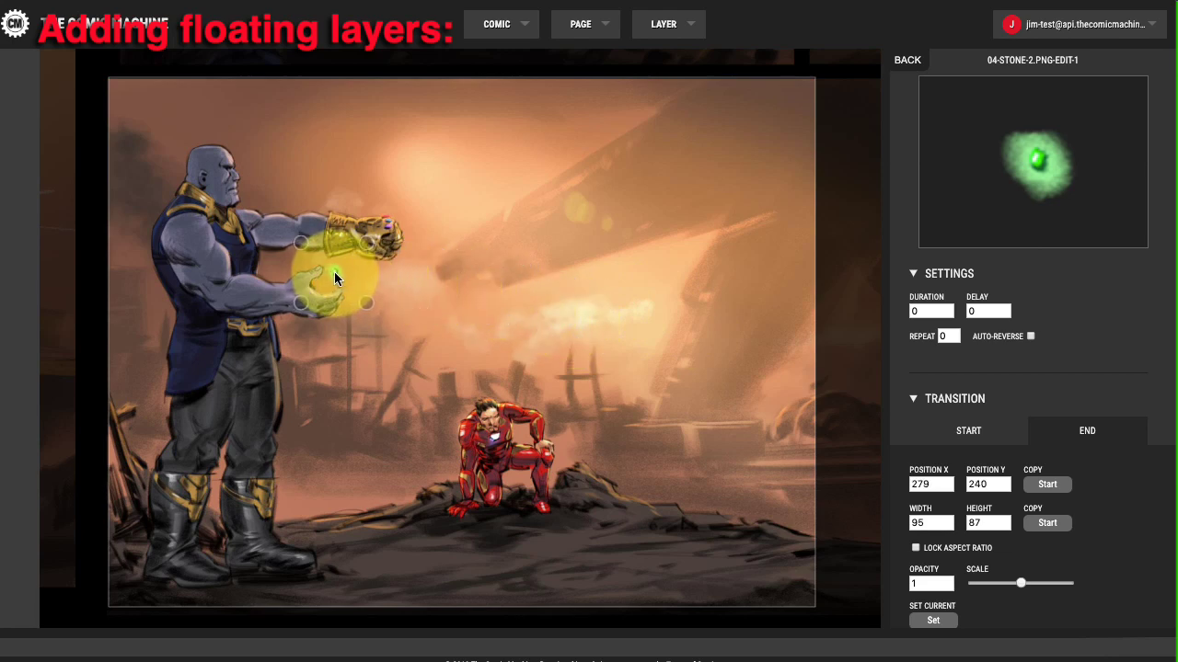
pyautogui.click(967, 431)
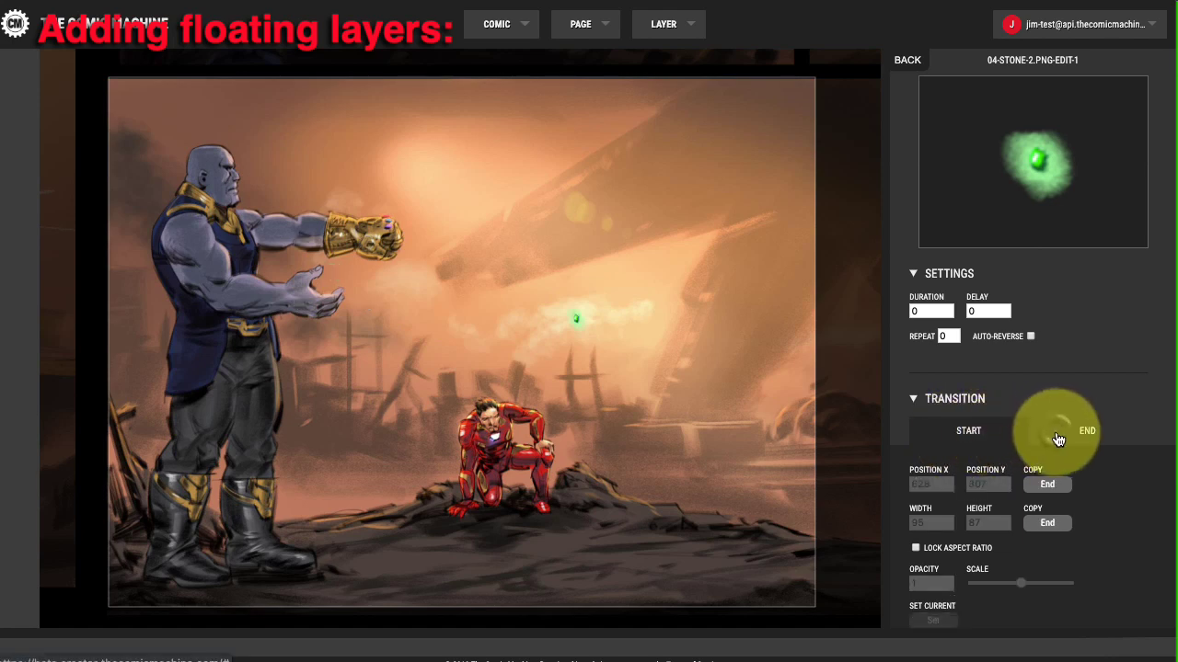
pyautogui.click(1059, 440)
pyautogui.click(983, 437)
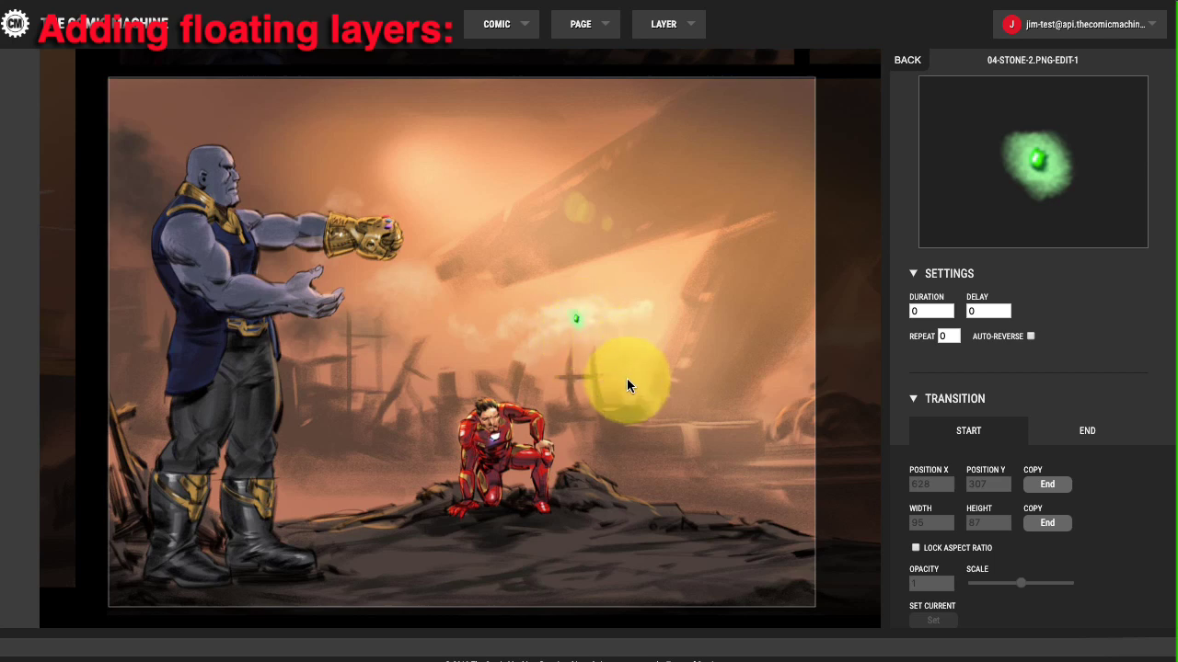
pyautogui.click(1069, 425)
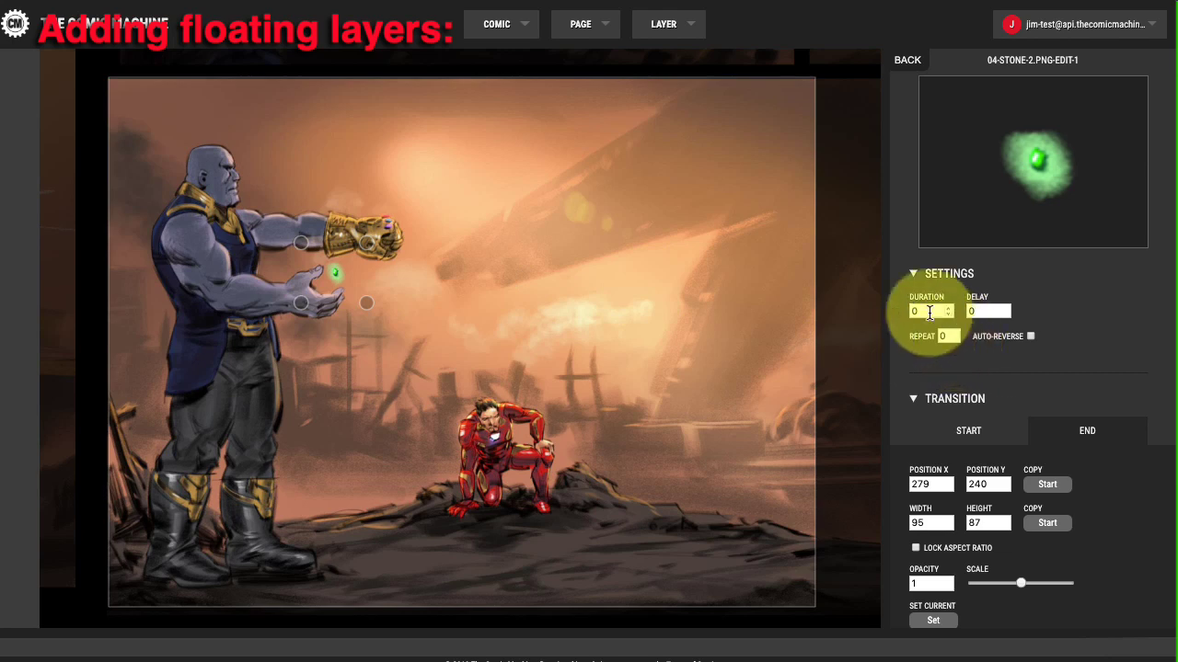
# Set the duration of the 04-stone-2.png-edit-1 layer to 2 and its easing to EaseInOut
pyautogui.moveTo(929, 313); pyautogui.dragTo(899, 314)
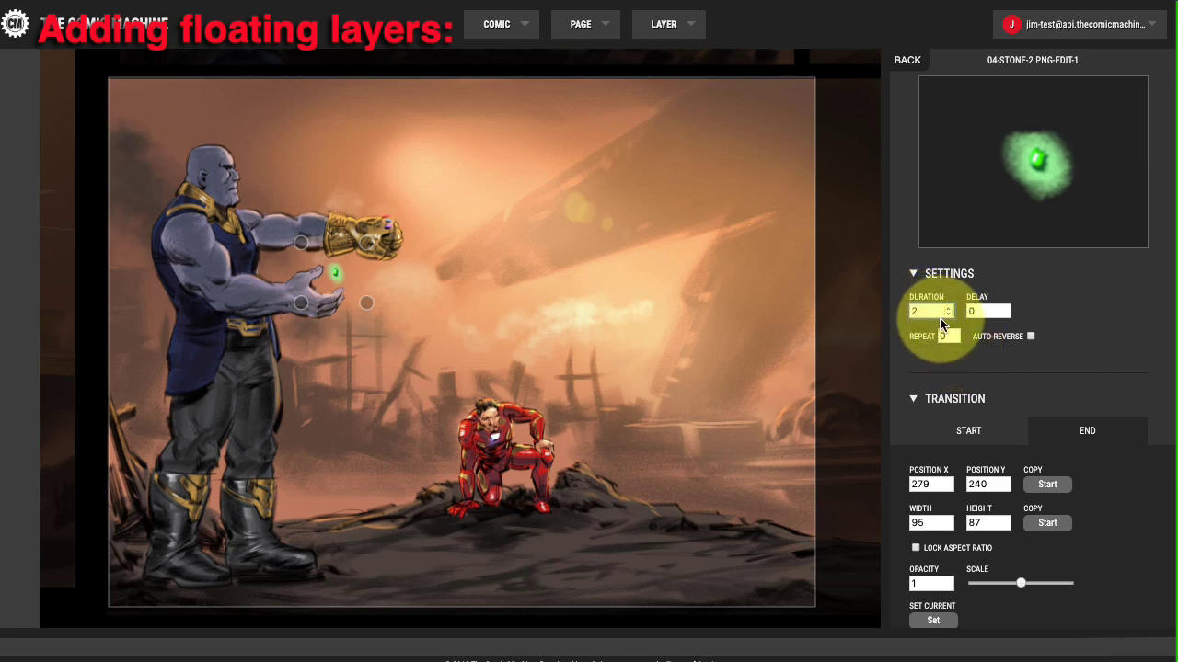
pyautogui.scroll(-1, 1056, 500)
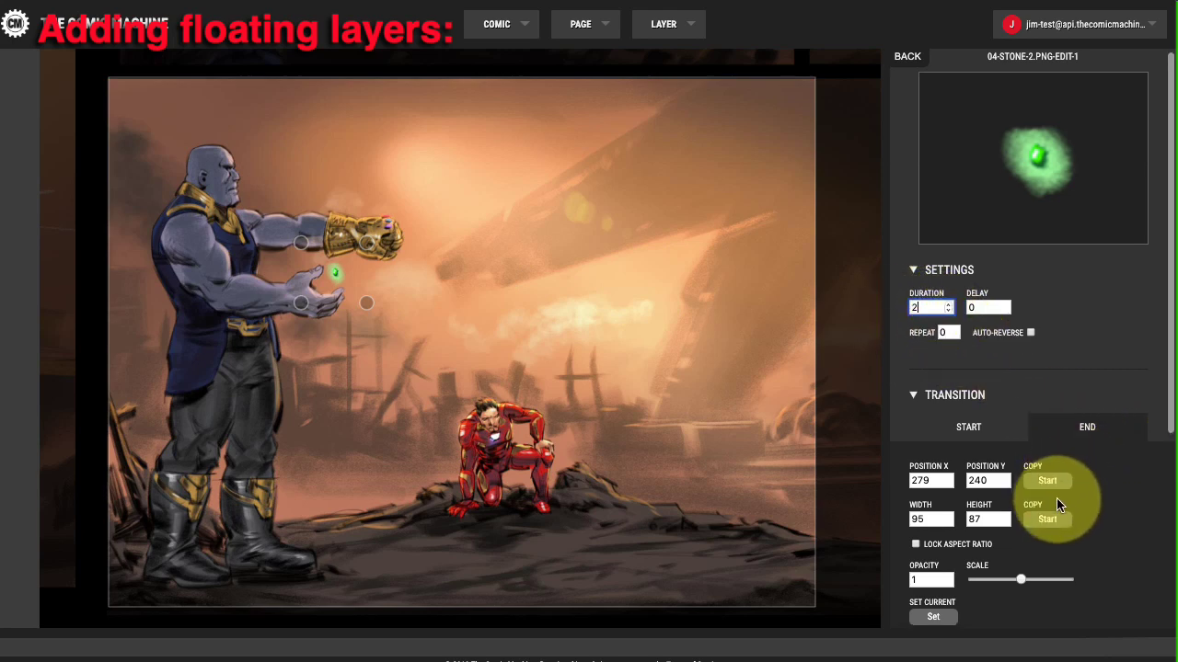
pyautogui.scroll(-3, 1056, 498)
pyautogui.click(1012, 599)
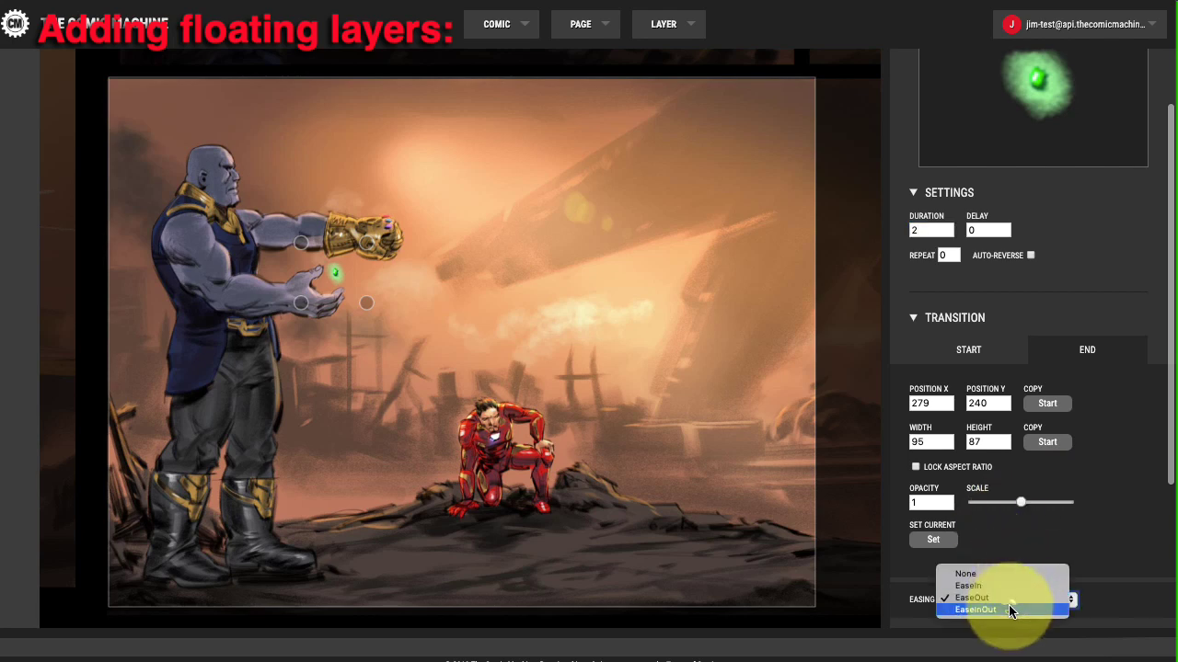
pyautogui.click(1009, 609)
# Set the stone layer's delay to -2 and require a click to proceed, returning to the layer list
pyautogui.scroll(-5, 1019, 599)
pyautogui.scroll(8, 1012, 552)
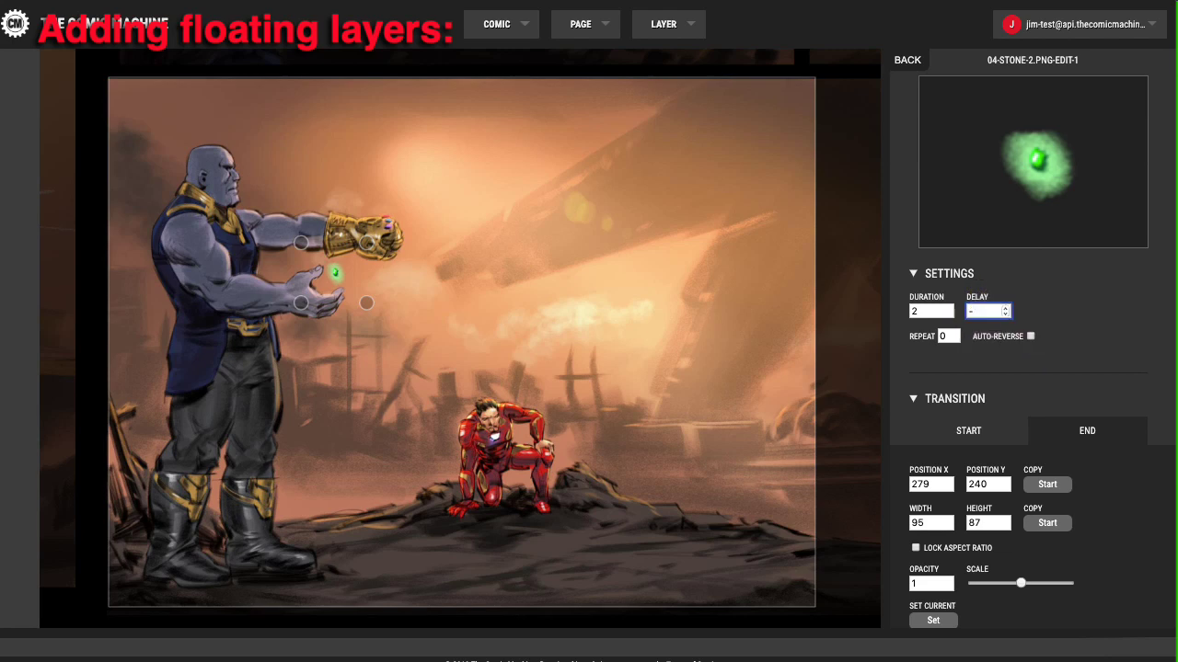
pyautogui.write('2')
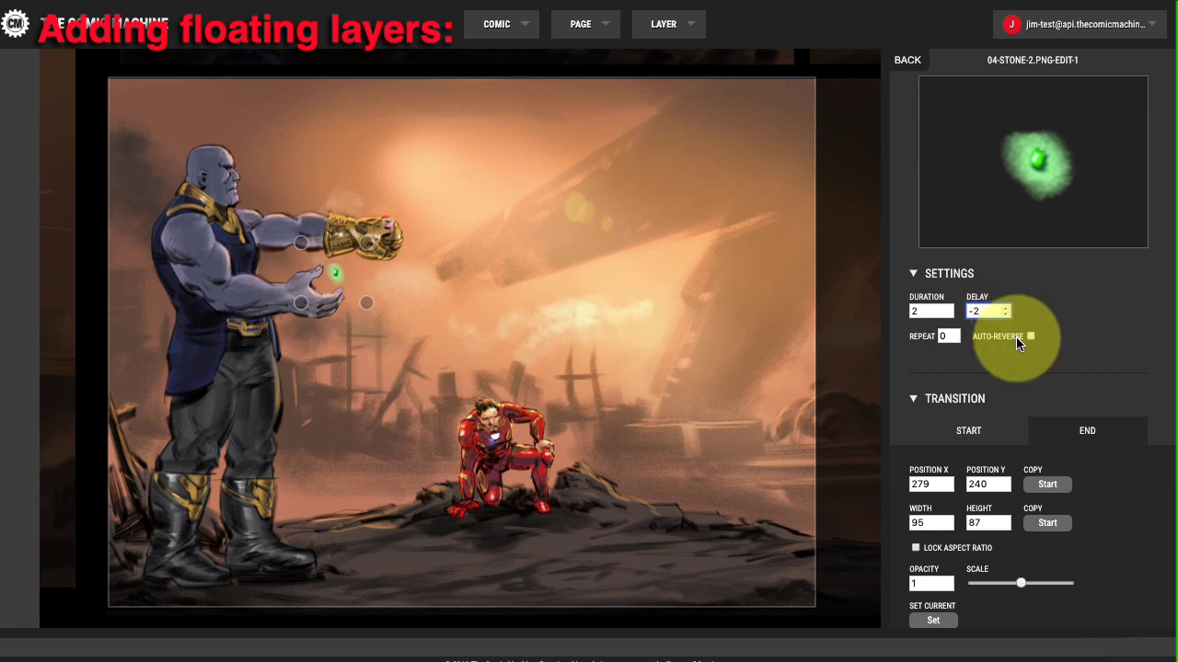
pyautogui.scroll(-3, 1031, 368)
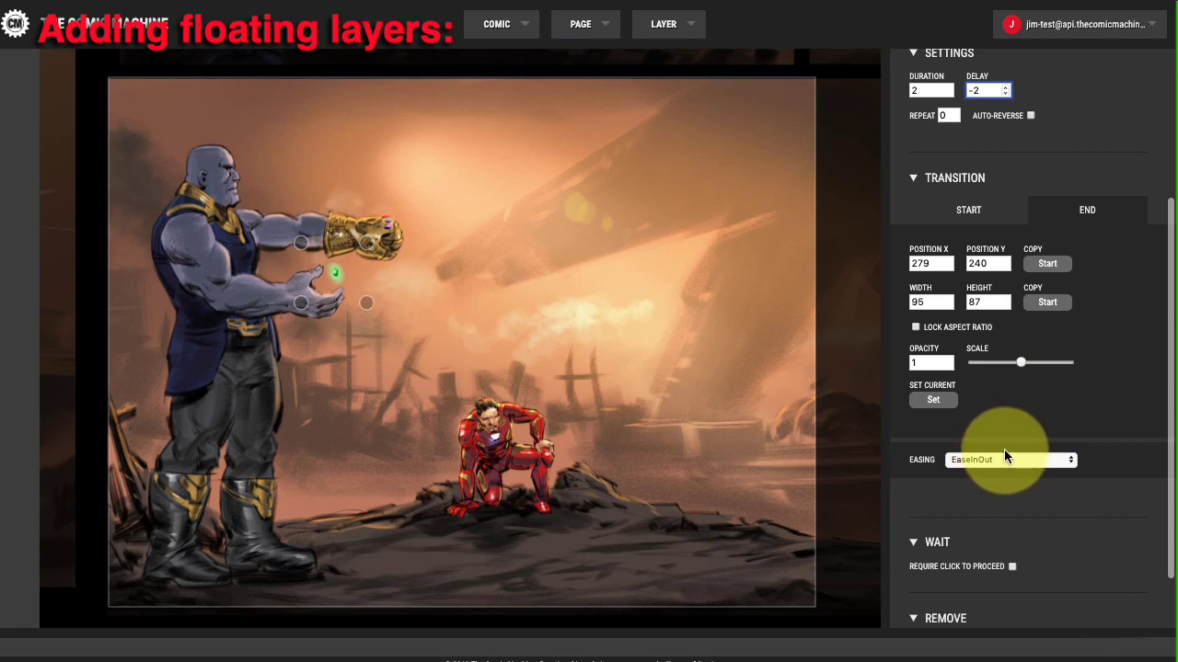
pyautogui.click(1012, 567)
pyautogui.scroll(-1, 1031, 526)
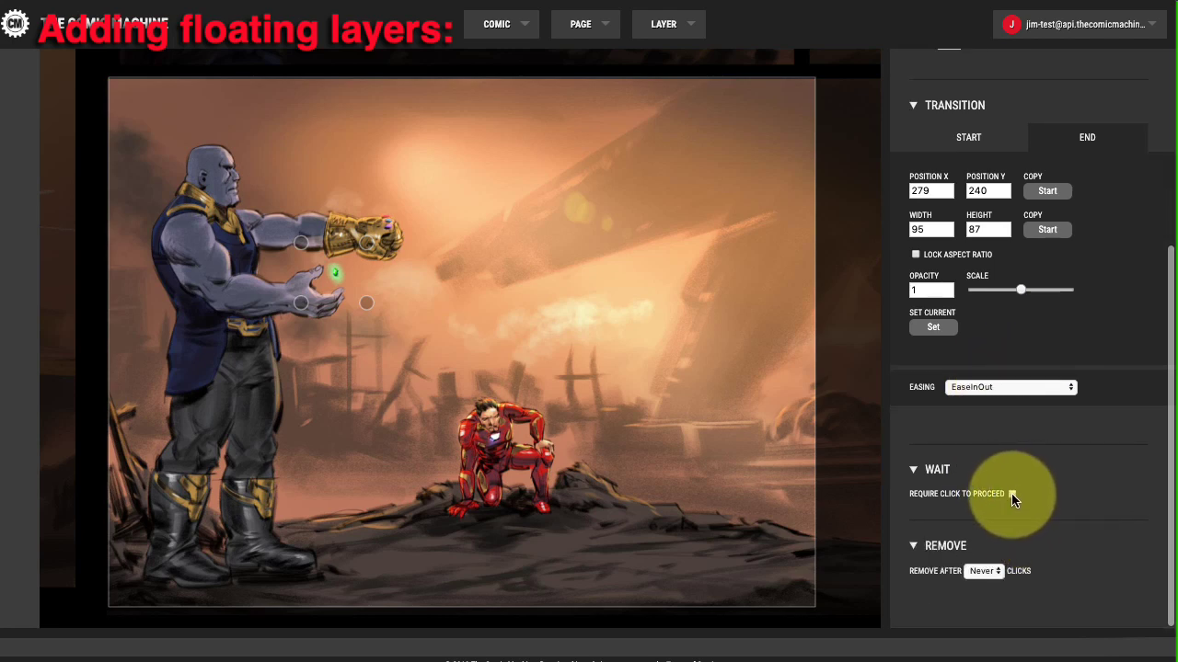
pyautogui.scroll(4, 1015, 544)
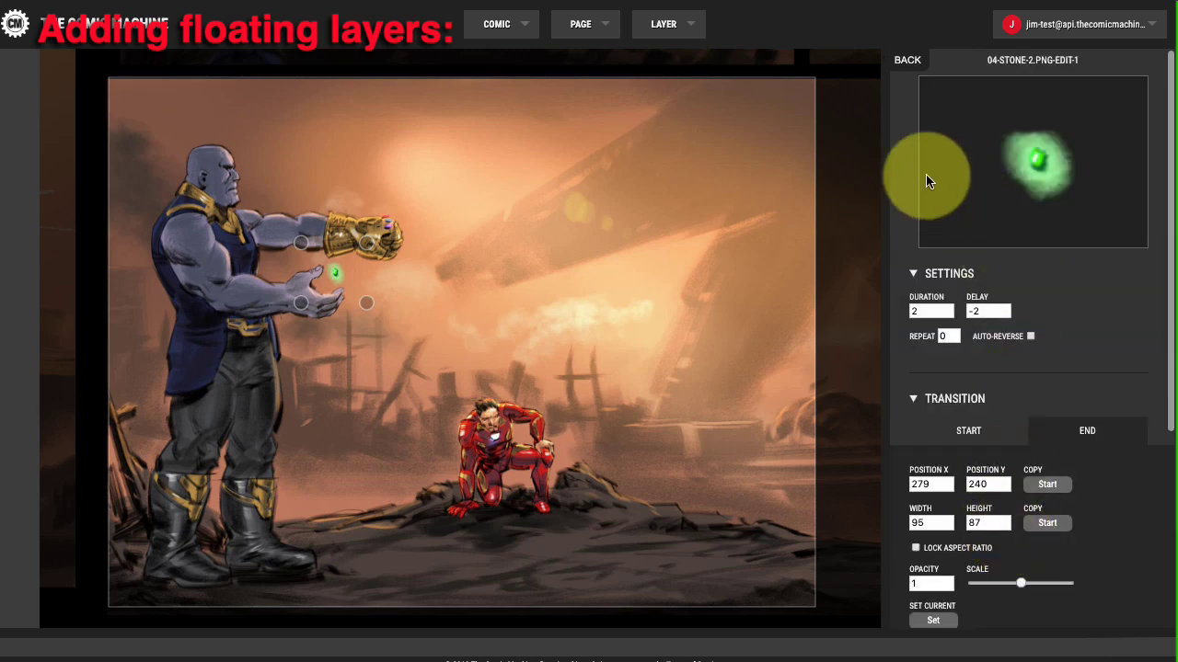
pyautogui.click(907, 61)
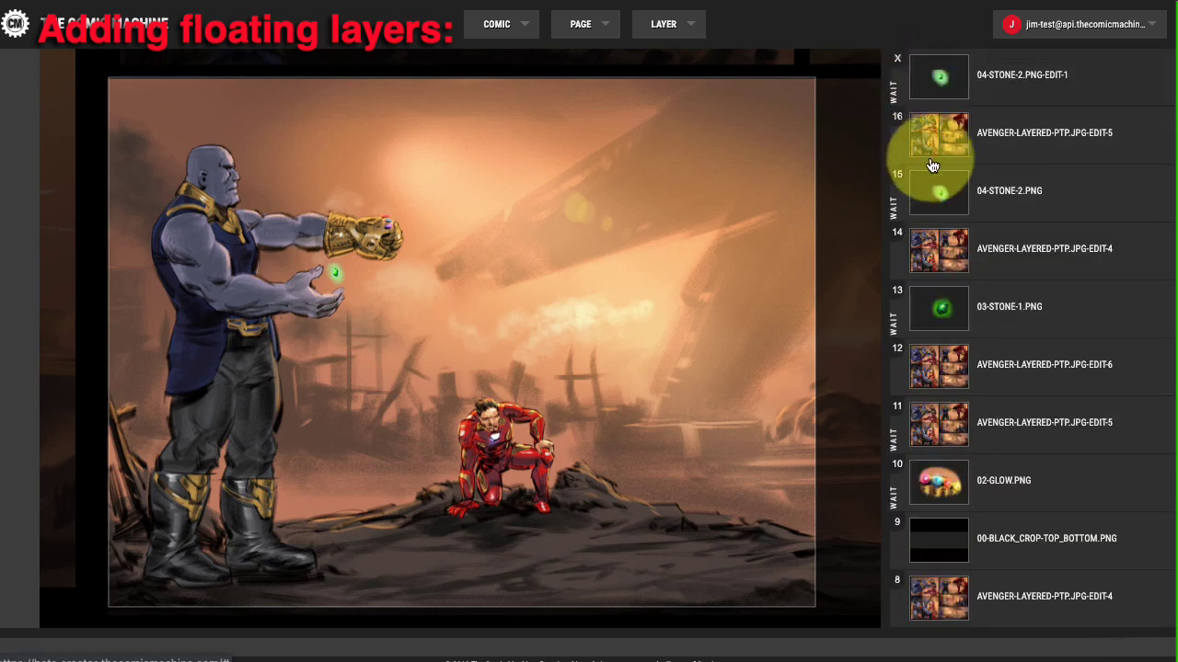
# Preview the page and advance through its panels to check the stone's move from Doctor Strange to Thanos
pyautogui.moveTo(930, 137)
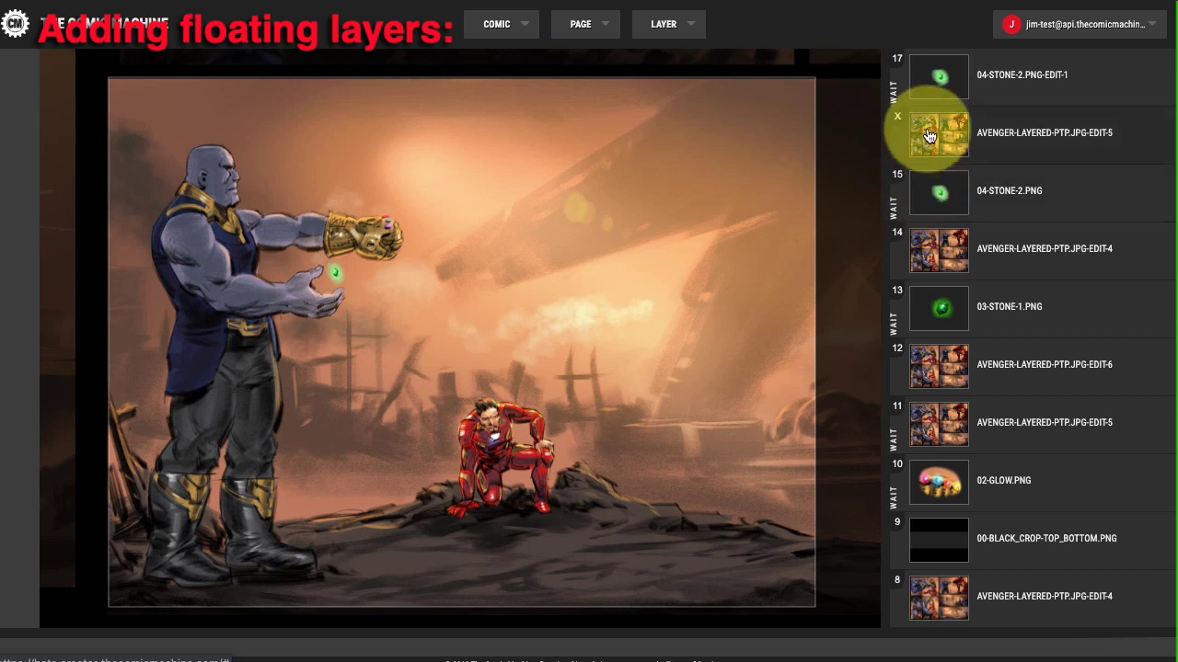
pyautogui.click(589, 33)
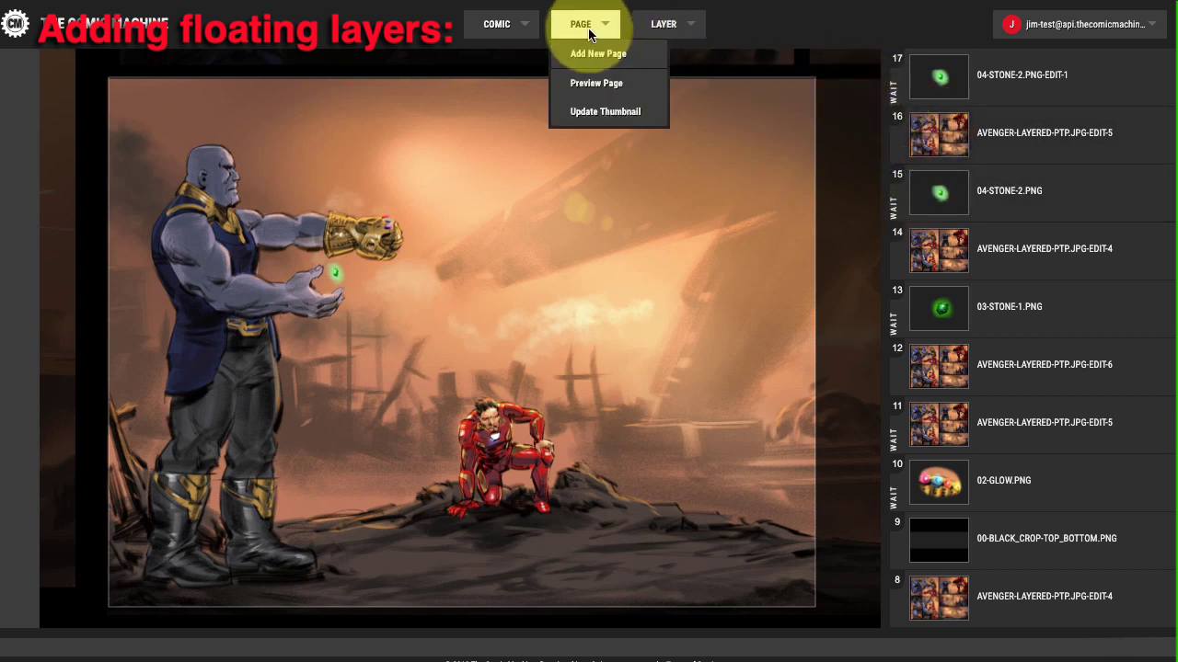
pyautogui.click(589, 82)
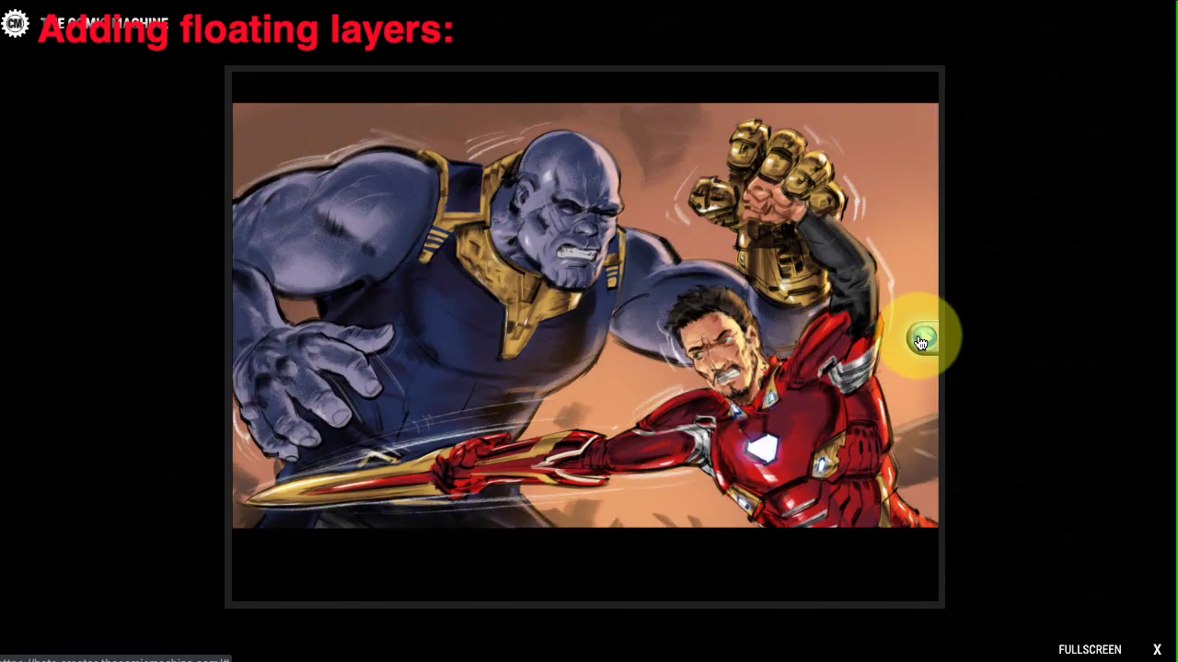
pyautogui.click(920, 342)
pyautogui.click(922, 344)
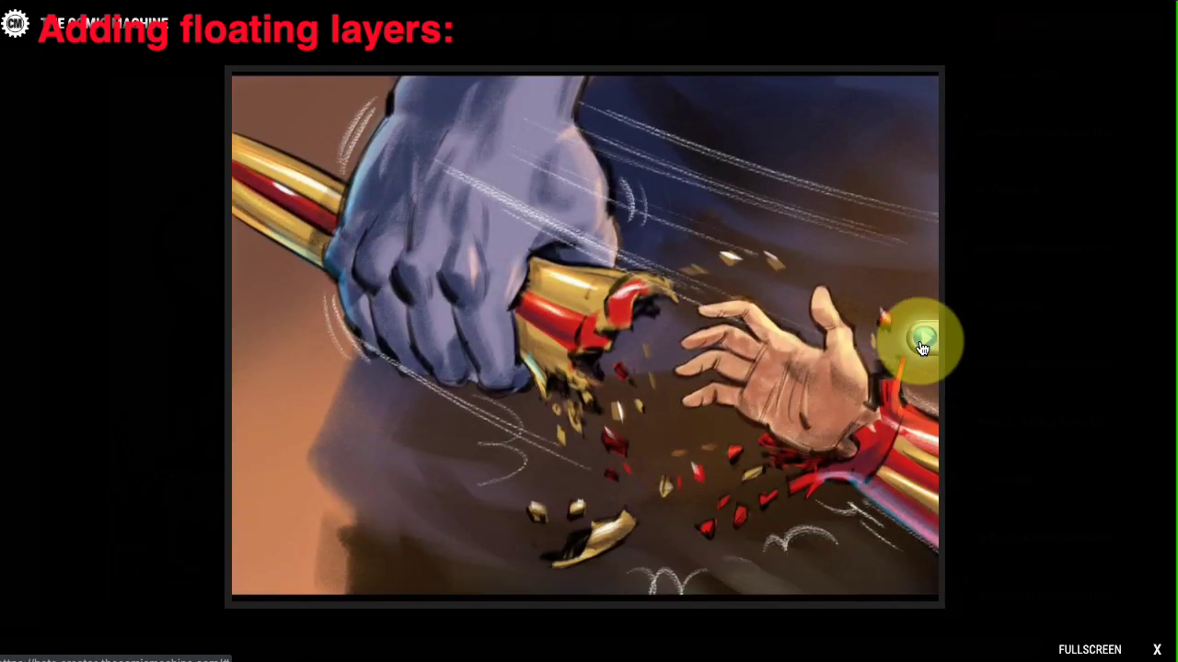
pyautogui.click(922, 344)
pyautogui.click(922, 346)
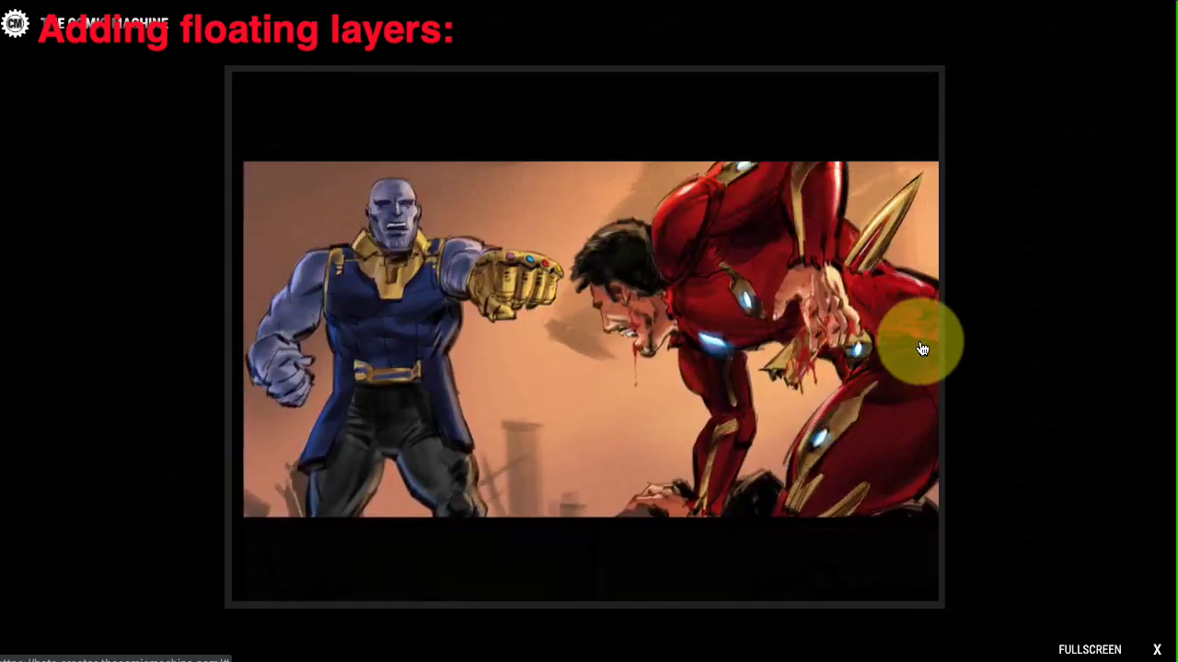
pyautogui.click(922, 347)
pyautogui.click(923, 349)
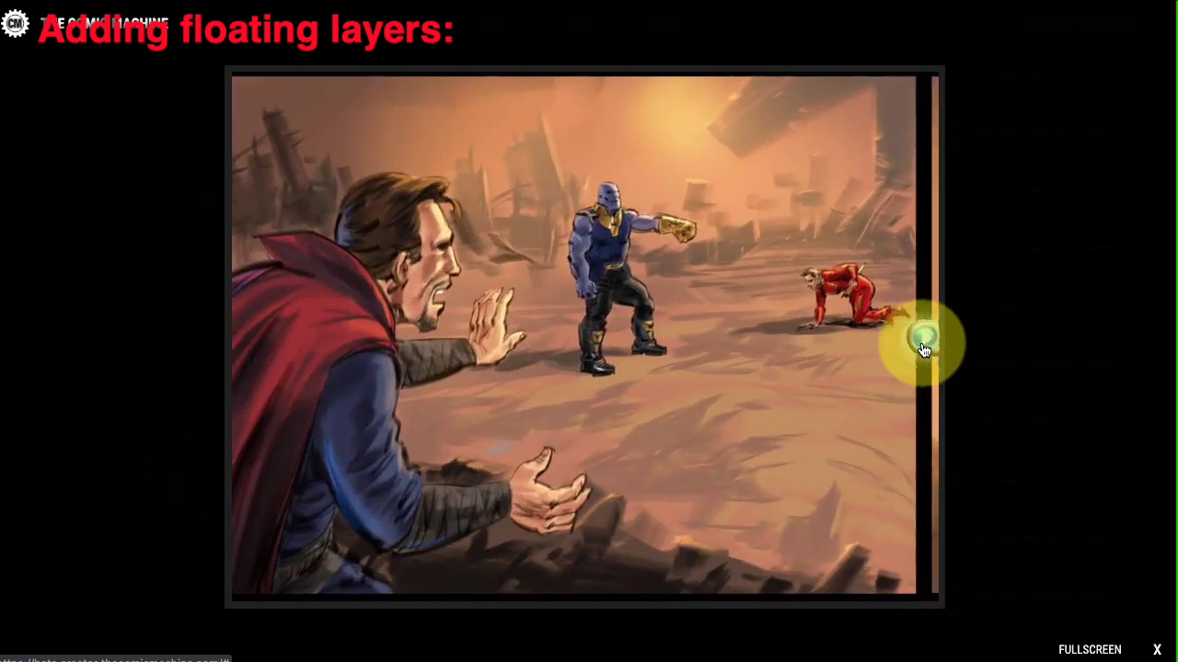
pyautogui.click(923, 348)
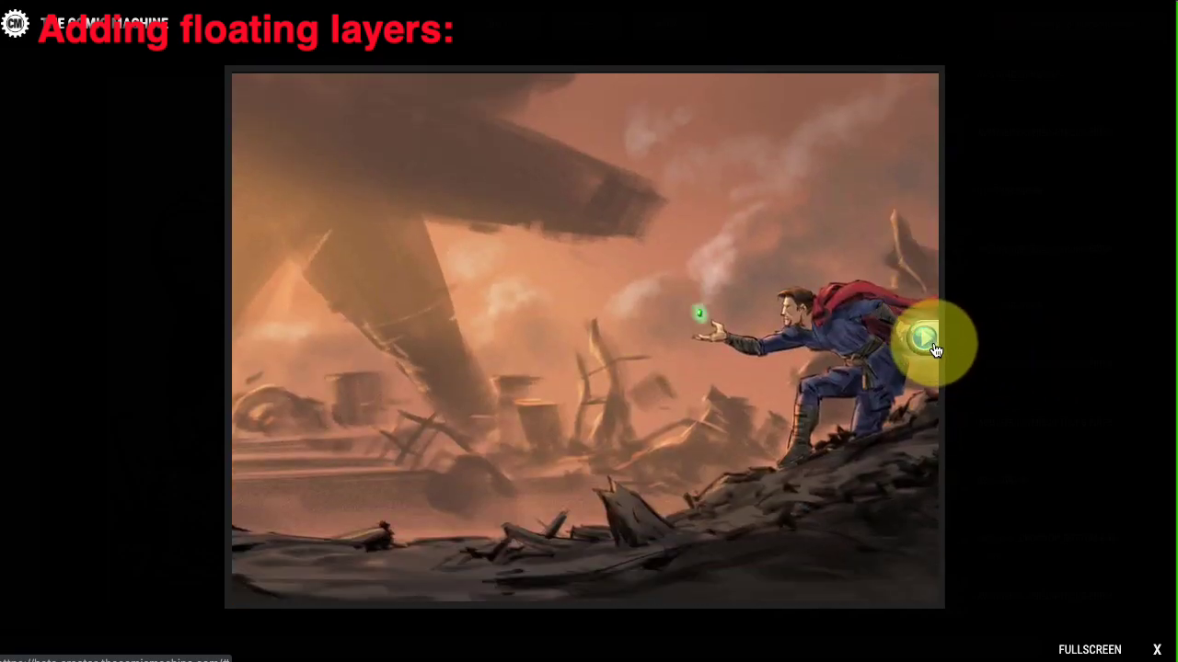
pyautogui.click(929, 349)
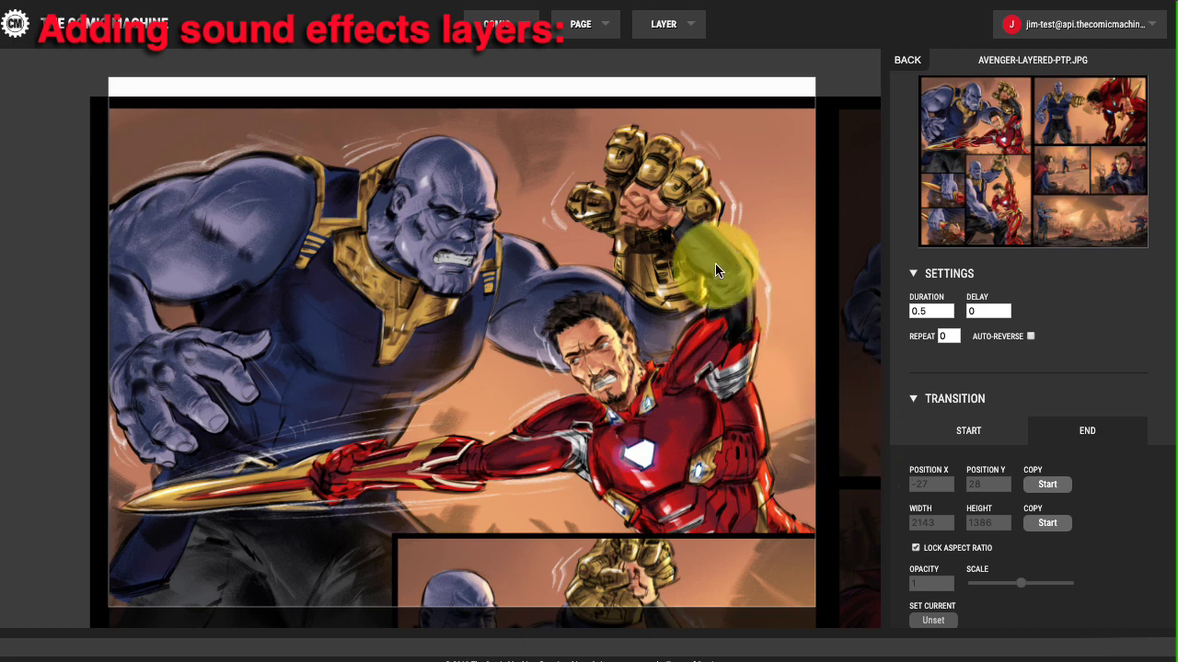
pyautogui.moveTo(675, 27)
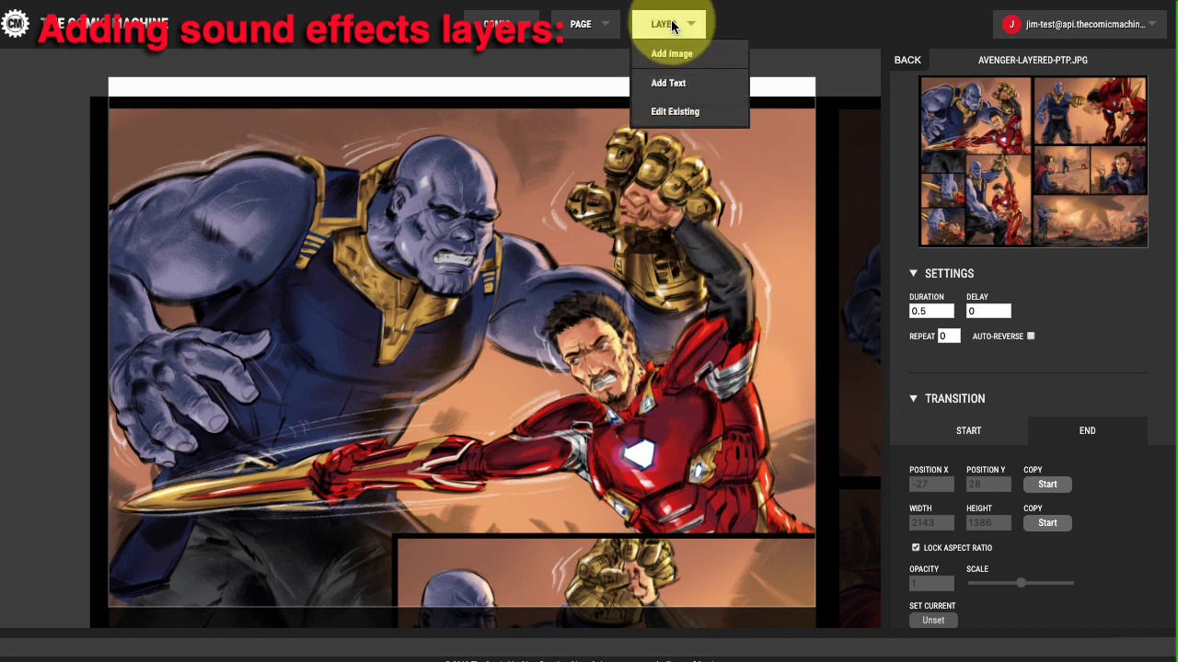
pyautogui.click(668, 57)
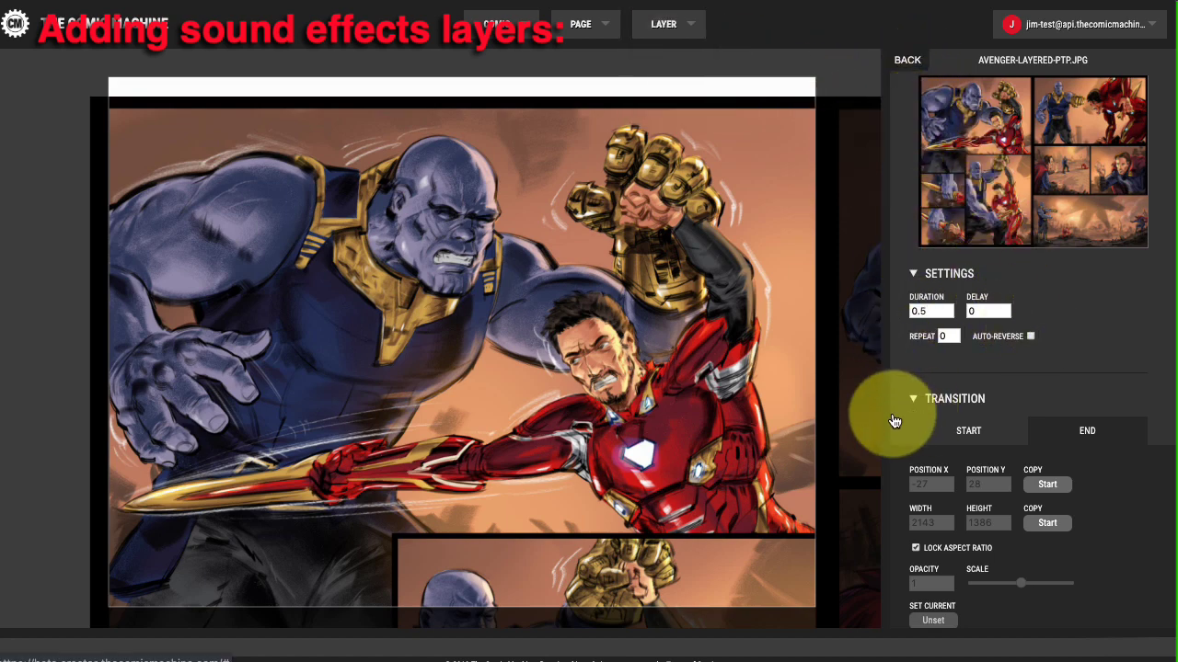
pyautogui.click(355, 424)
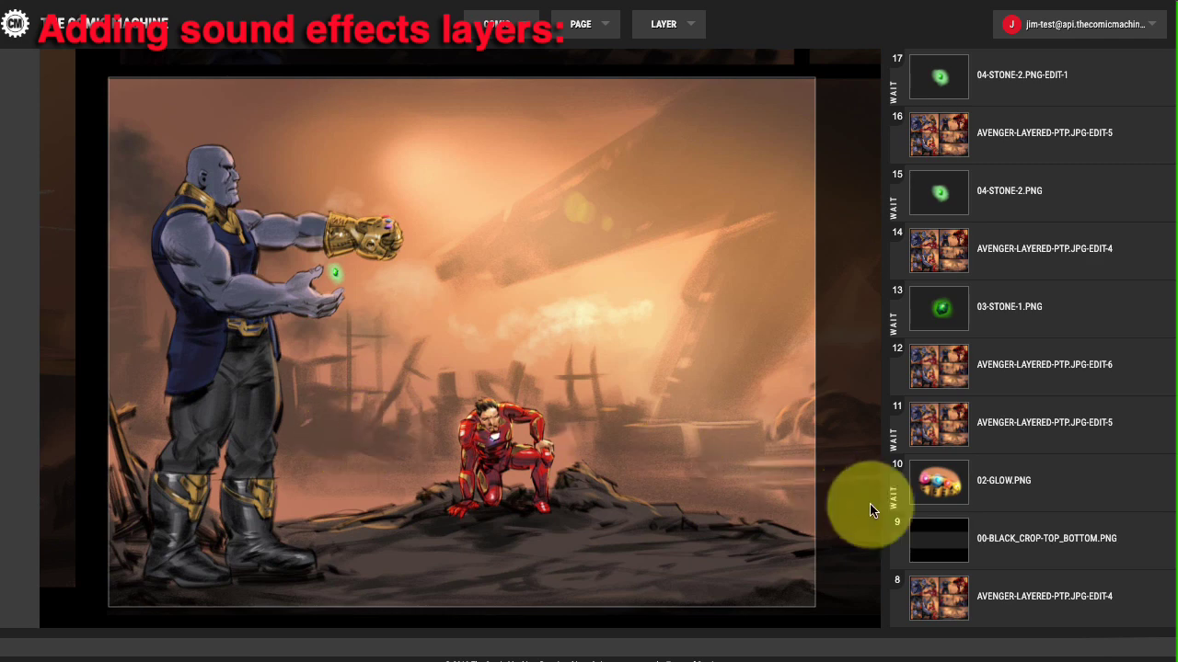
# Open layer 2, 00-BLACK_CROP-TOP_BOTTOM.PNG, and add t01-shing.png as a new image layer after it
pyautogui.scroll(-5, 999, 570)
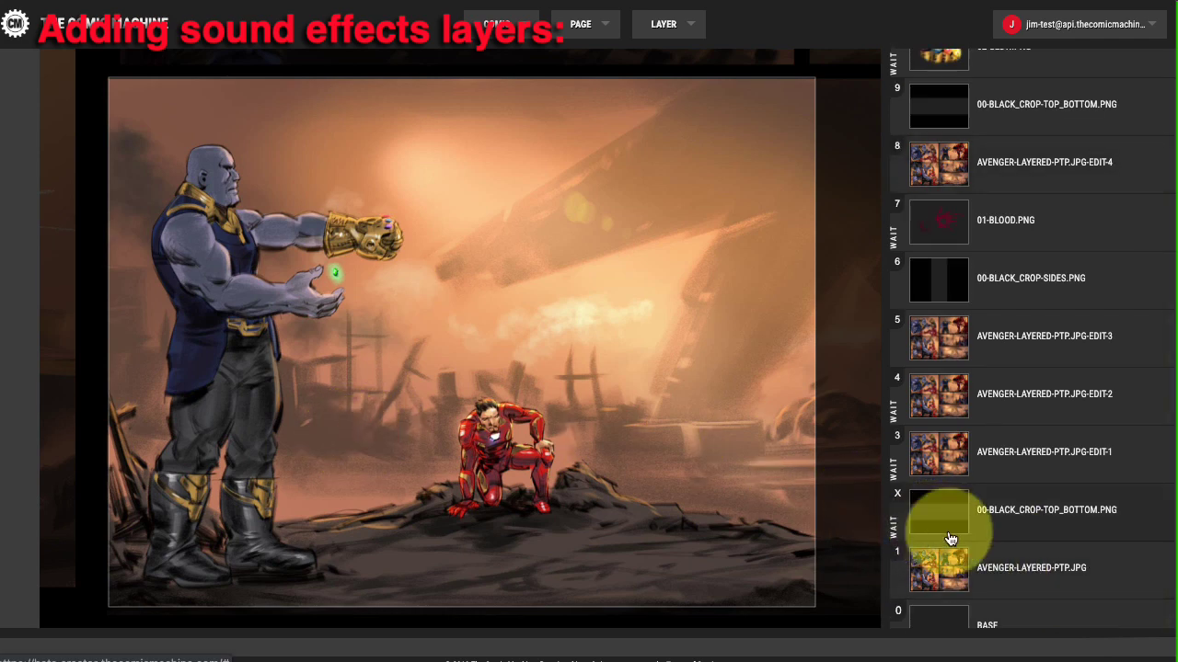
pyautogui.click(924, 530)
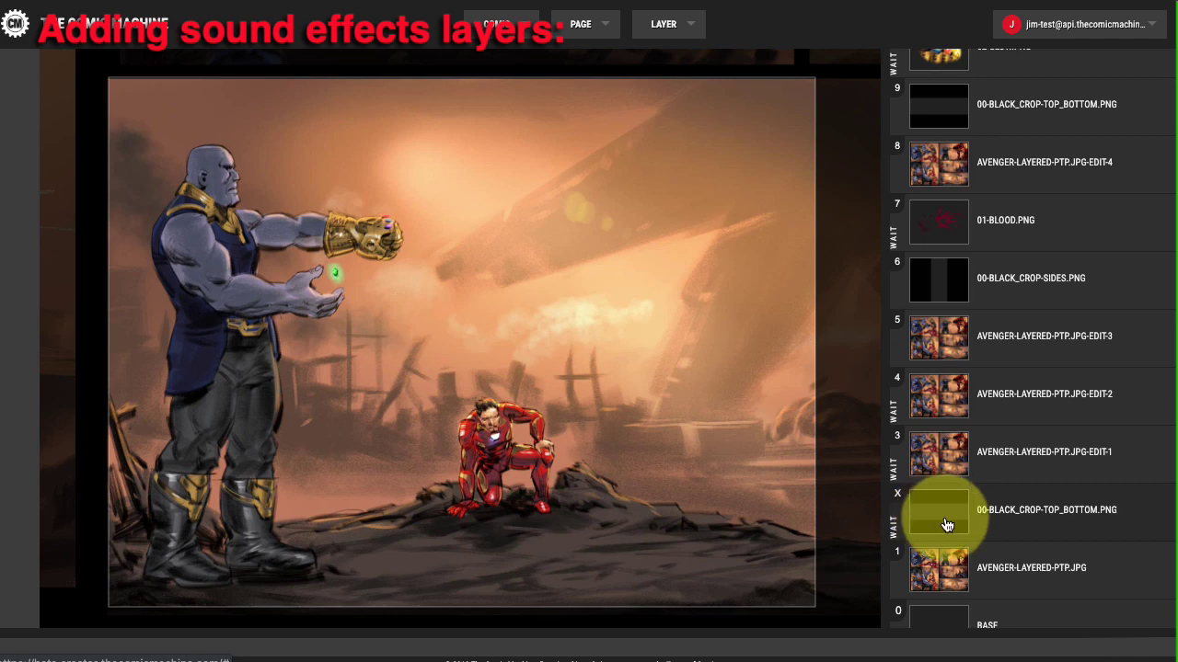
pyautogui.click(944, 518)
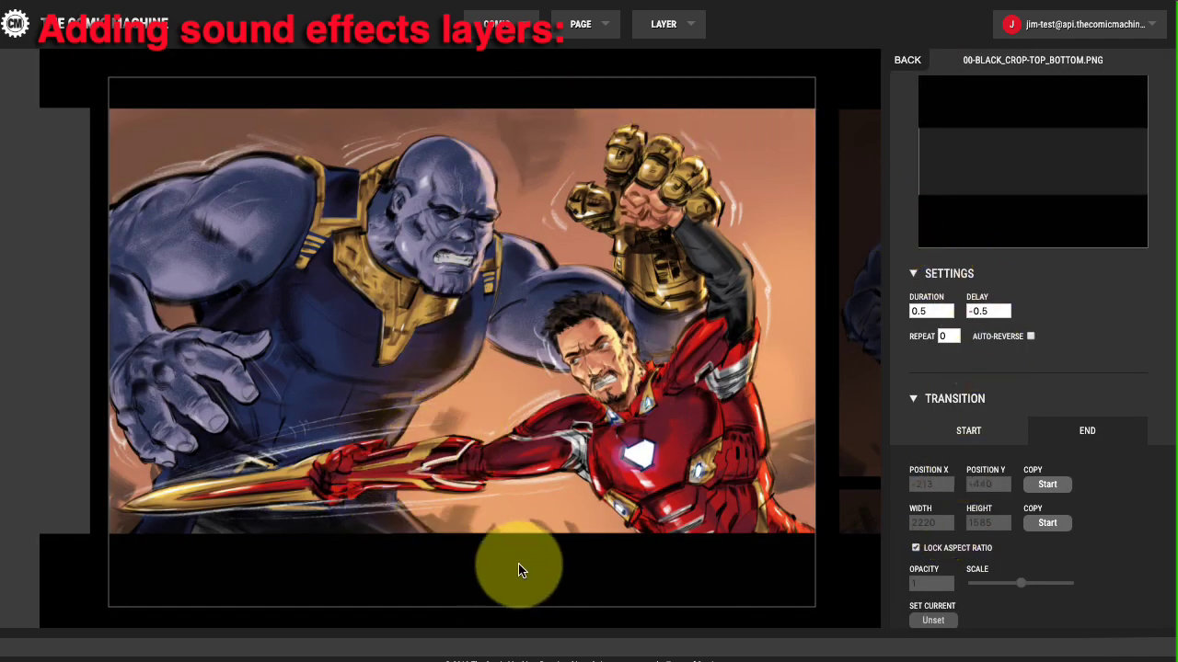
pyautogui.scroll(-5, 968, 547)
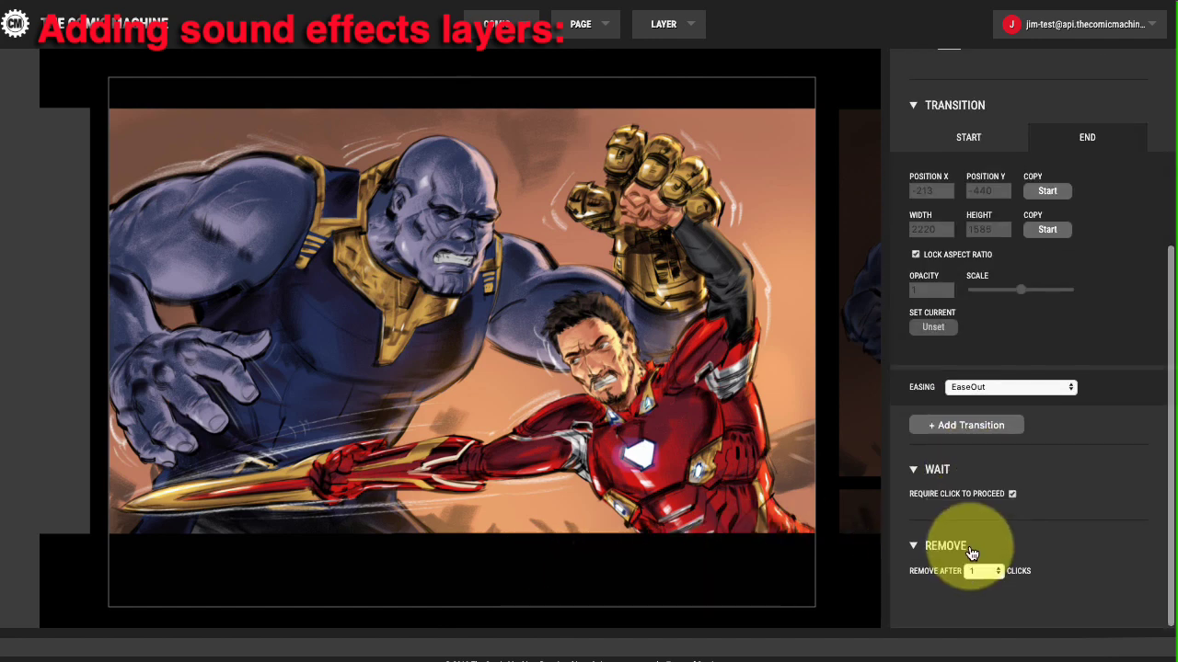
pyautogui.scroll(5, 1078, 517)
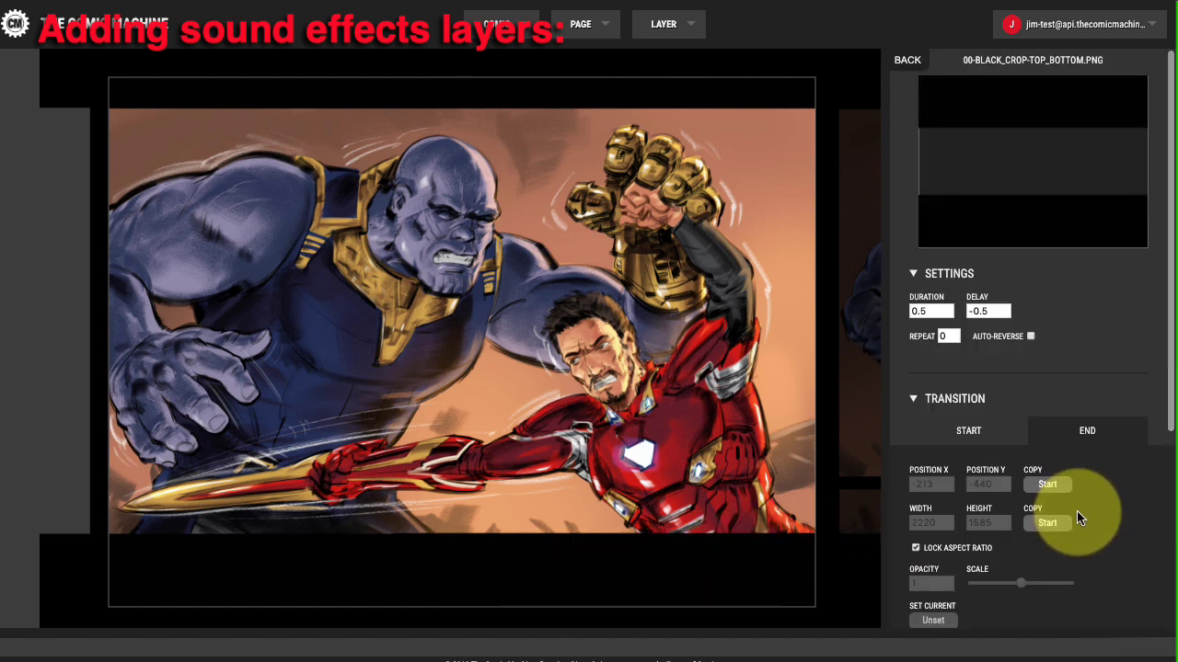
pyautogui.click(653, 35)
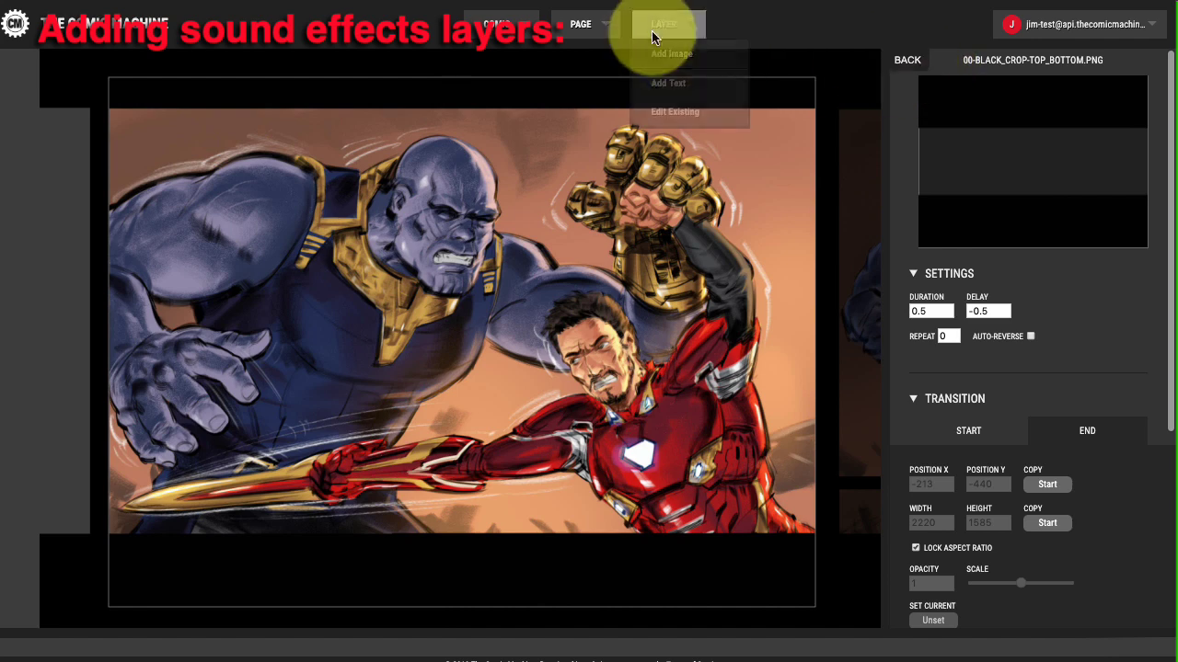
pyautogui.click(679, 53)
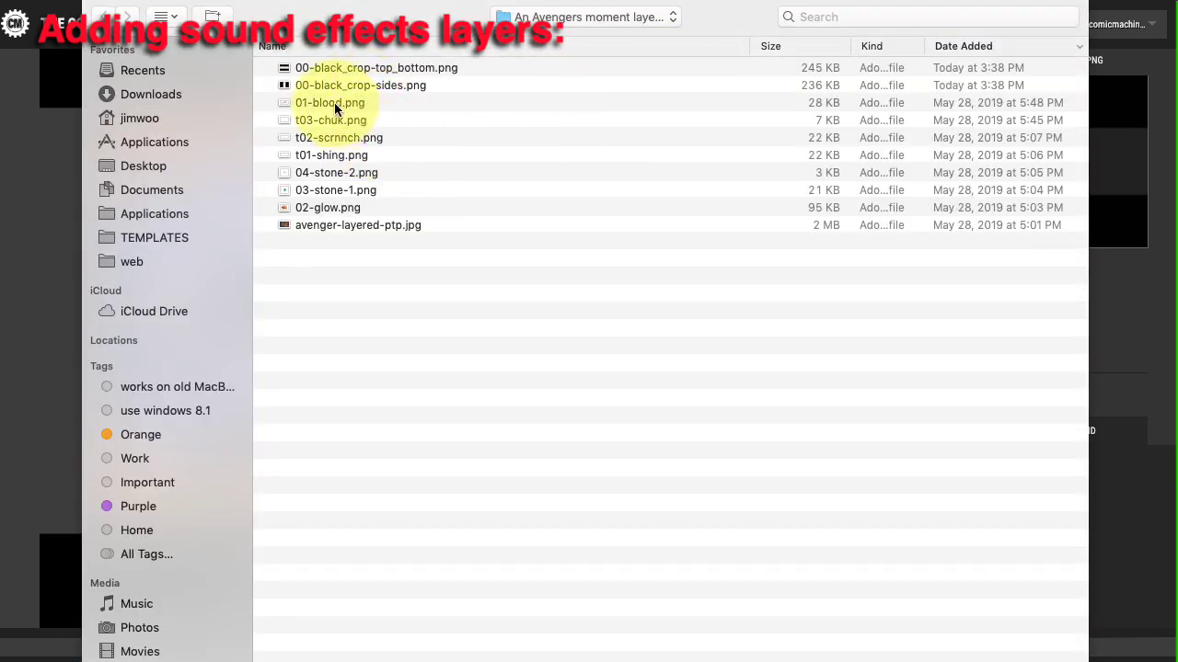
pyautogui.click(343, 158)
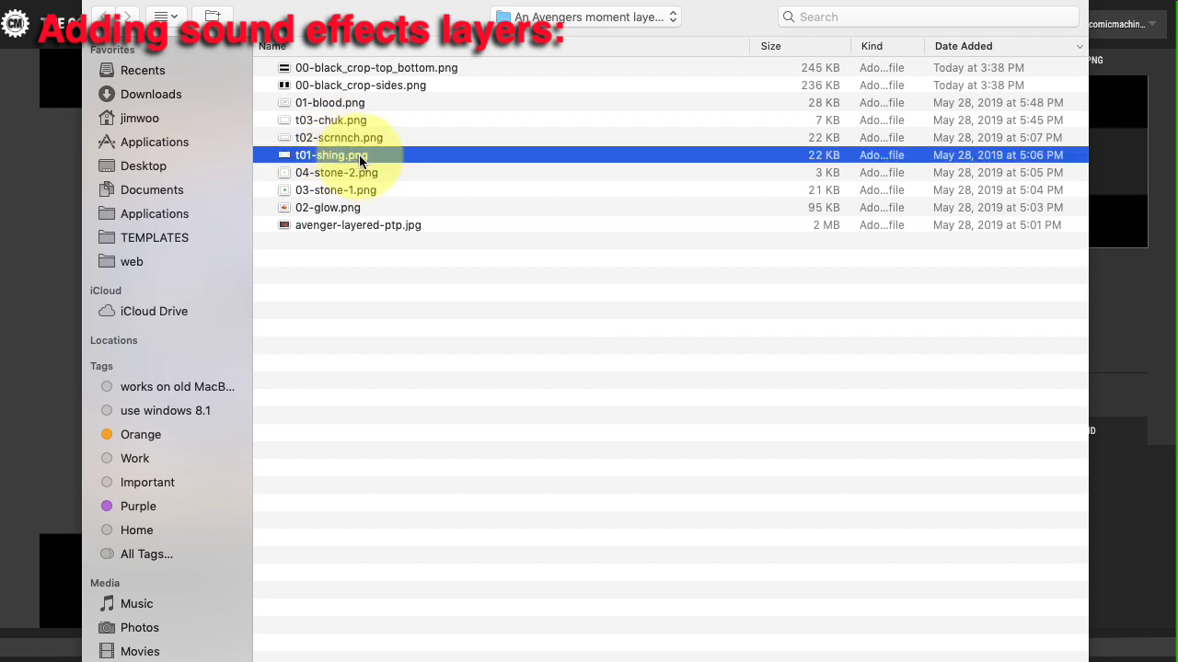
pyautogui.doubleClick(353, 158)
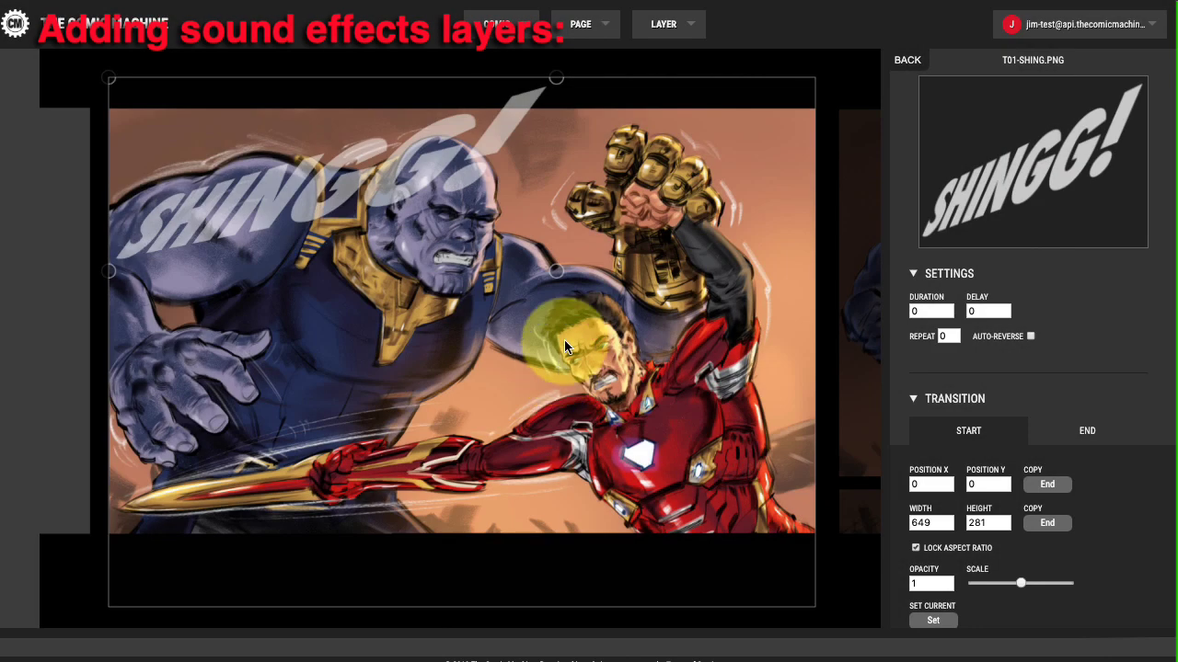
# Shrink the start state of the SHINGG! image to 437 by 189 and place it above the blade at X 93, Y 383
pyautogui.moveTo(345, 198); pyautogui.dragTo(392, 394)
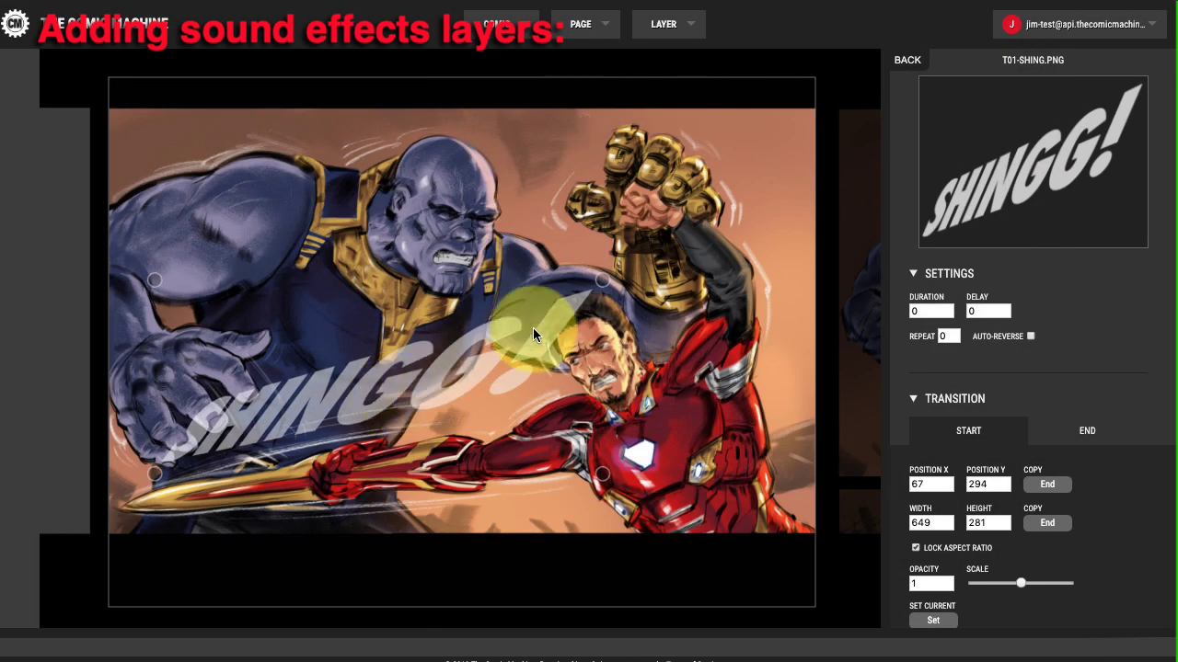
pyautogui.moveTo(596, 291); pyautogui.dragTo(454, 347)
pyautogui.moveTo(365, 388)
pyautogui.mouseDown()
pyautogui.moveTo(391, 399)
pyautogui.moveTo(382, 386)
pyautogui.mouseUp()
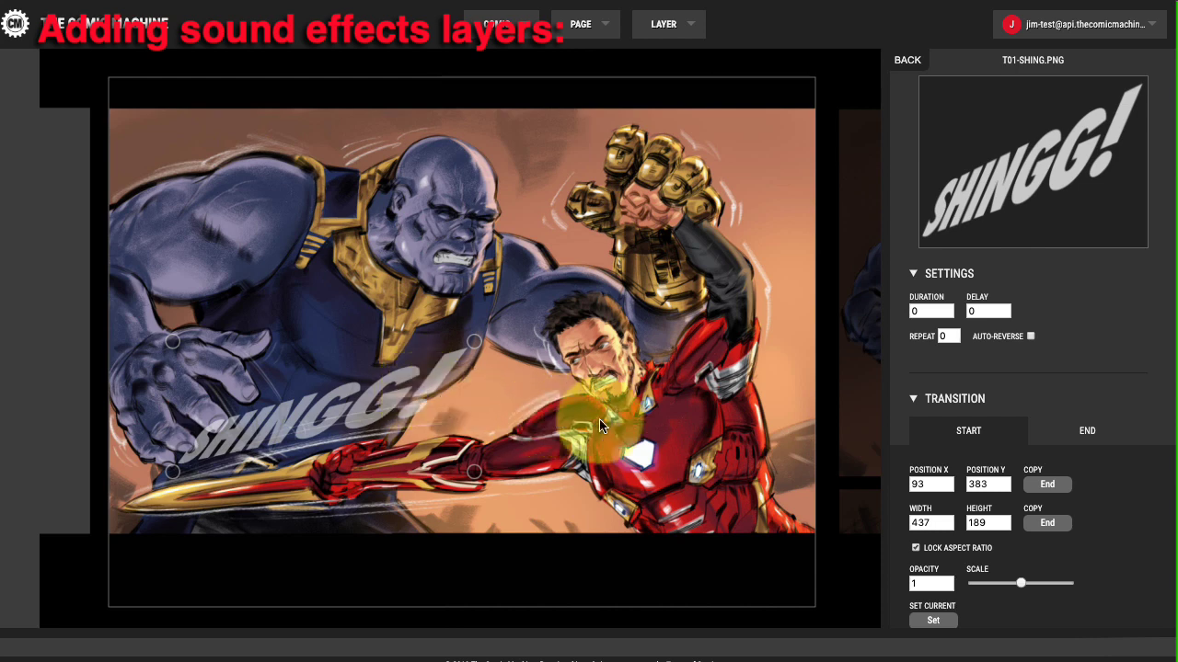
# Copy the start position and size of the SHINGG! layer to its end state
pyautogui.click(1085, 431)
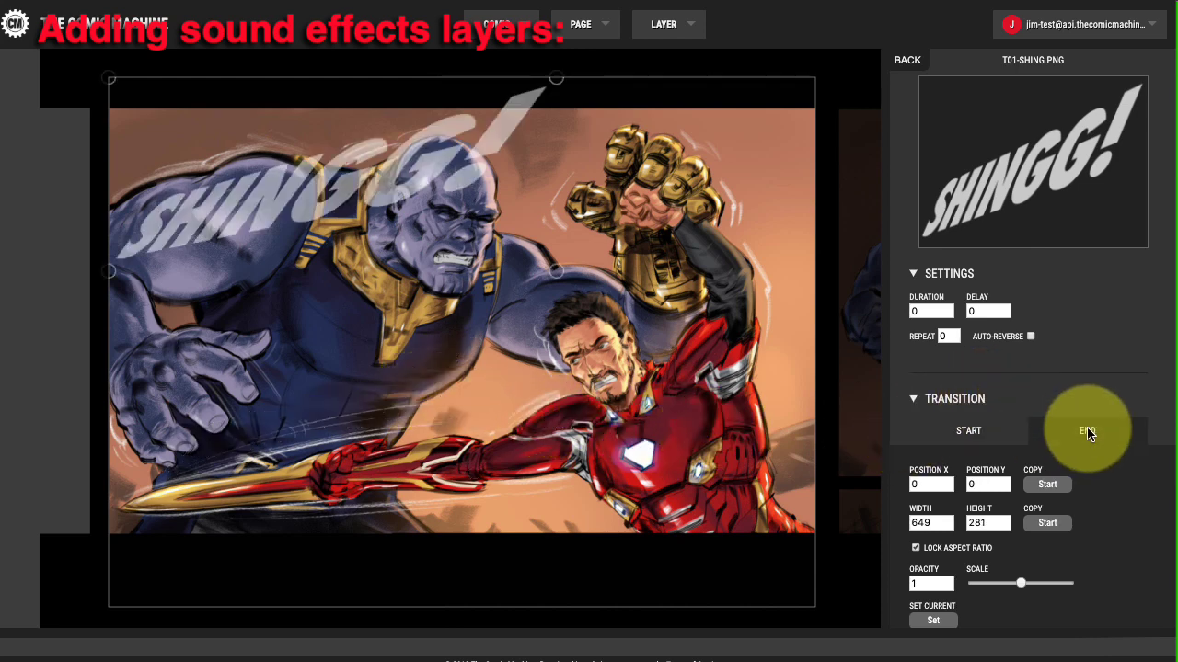
pyautogui.click(1047, 484)
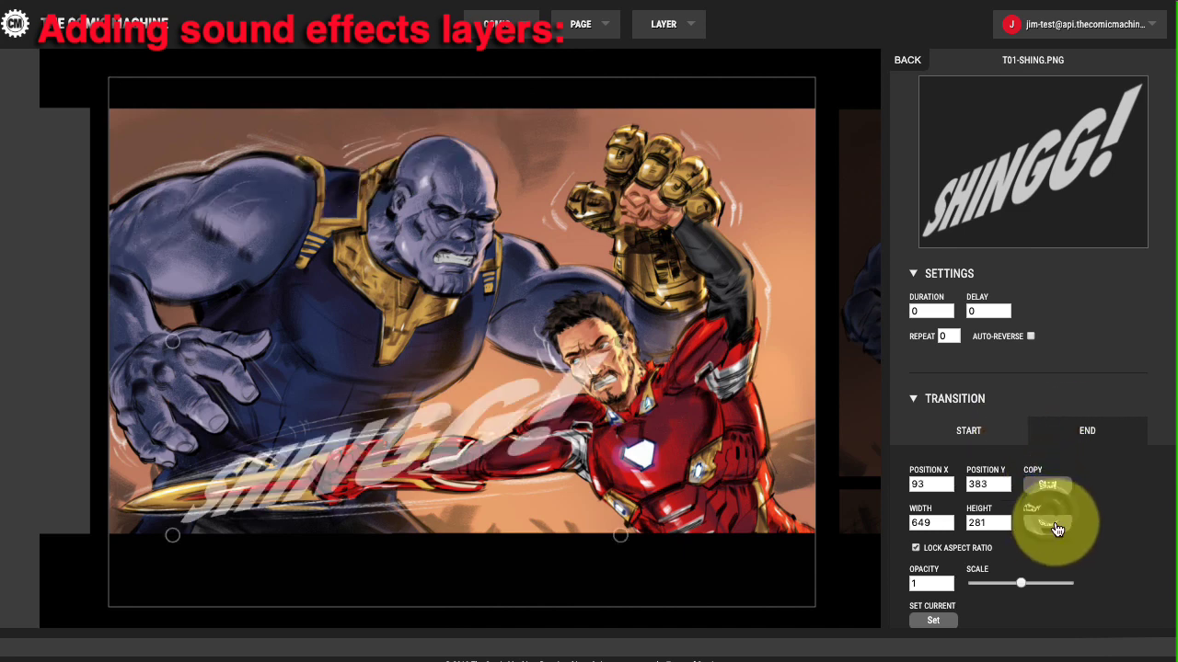
pyautogui.click(1055, 526)
# Unlock the aspect ratio of the SHINGG! start state and squeeze it to 84 by 193 at X 477, Y 358, over Iron Man's forearm
pyautogui.click(970, 436)
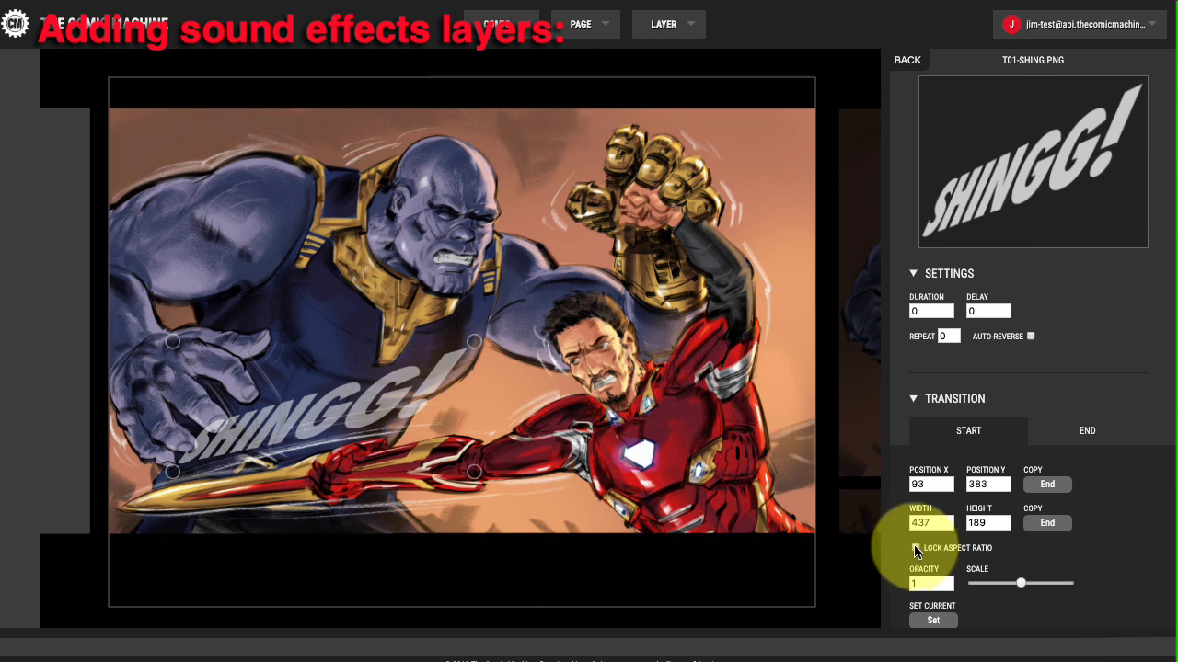
pyautogui.moveTo(172, 471); pyautogui.dragTo(374, 447)
pyautogui.moveTo(449, 387); pyautogui.dragTo(489, 377)
pyautogui.moveTo(519, 438); pyautogui.dragTo(473, 470)
pyautogui.moveTo(451, 406); pyautogui.dragTo(468, 406)
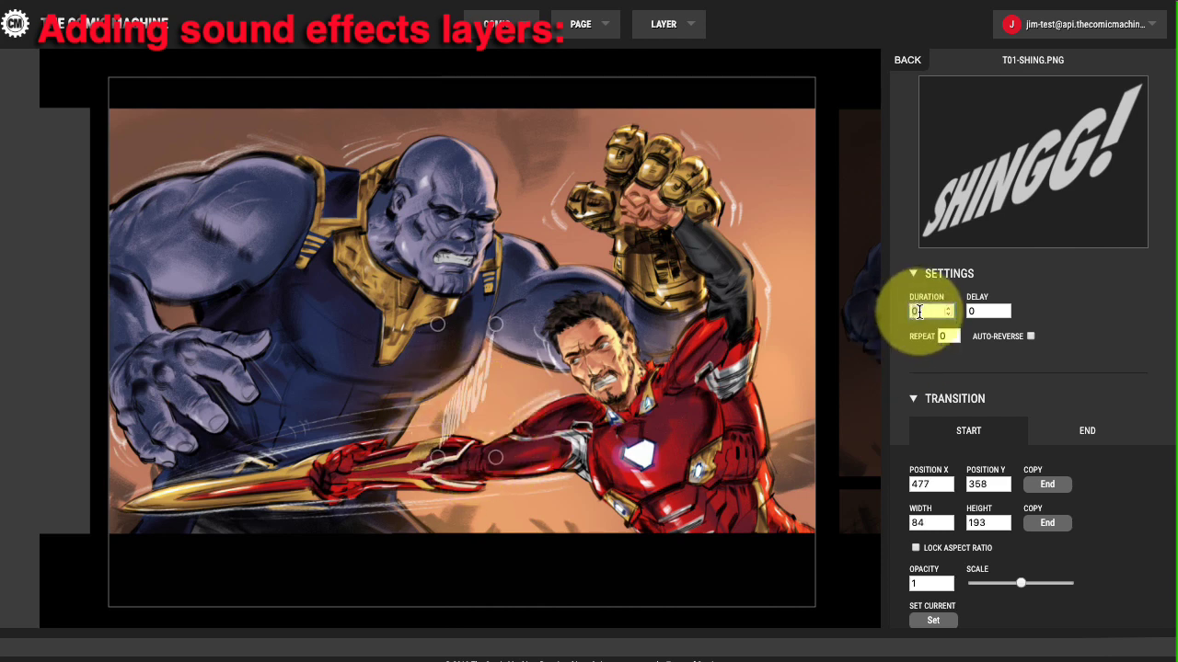
# Set the SHINGG! layer's duration to .3 and its start opacity to 0.5
pyautogui.doubleClick(922, 311)
pyautogui.write('.3')
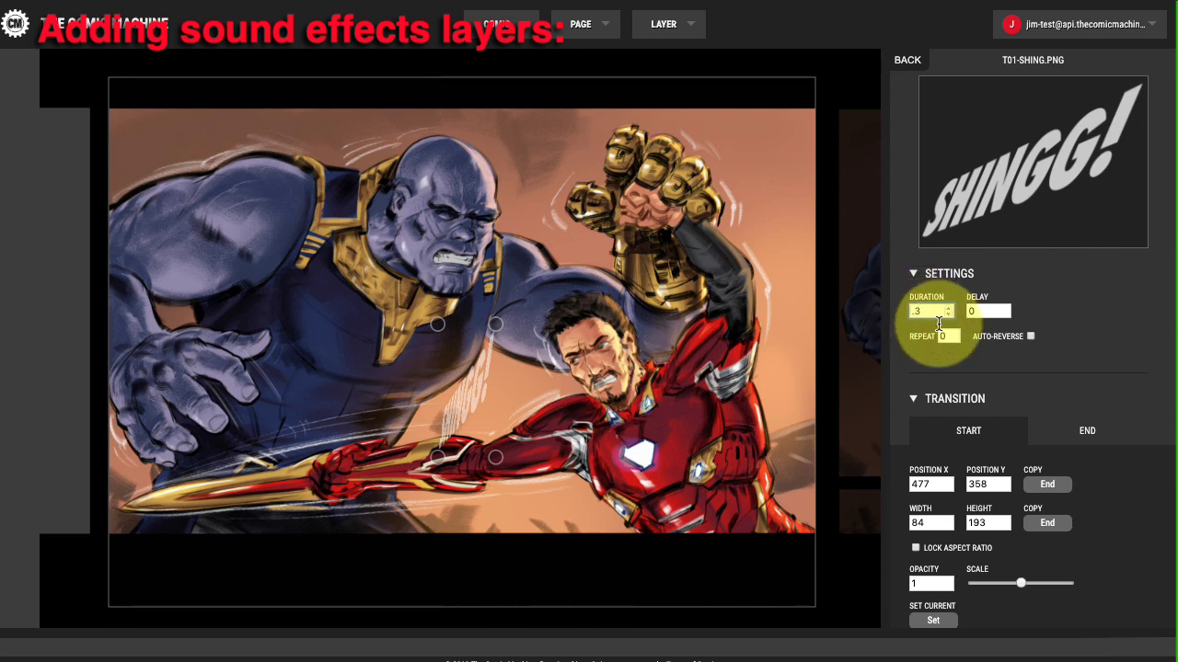
pyautogui.scroll(-1, 989, 496)
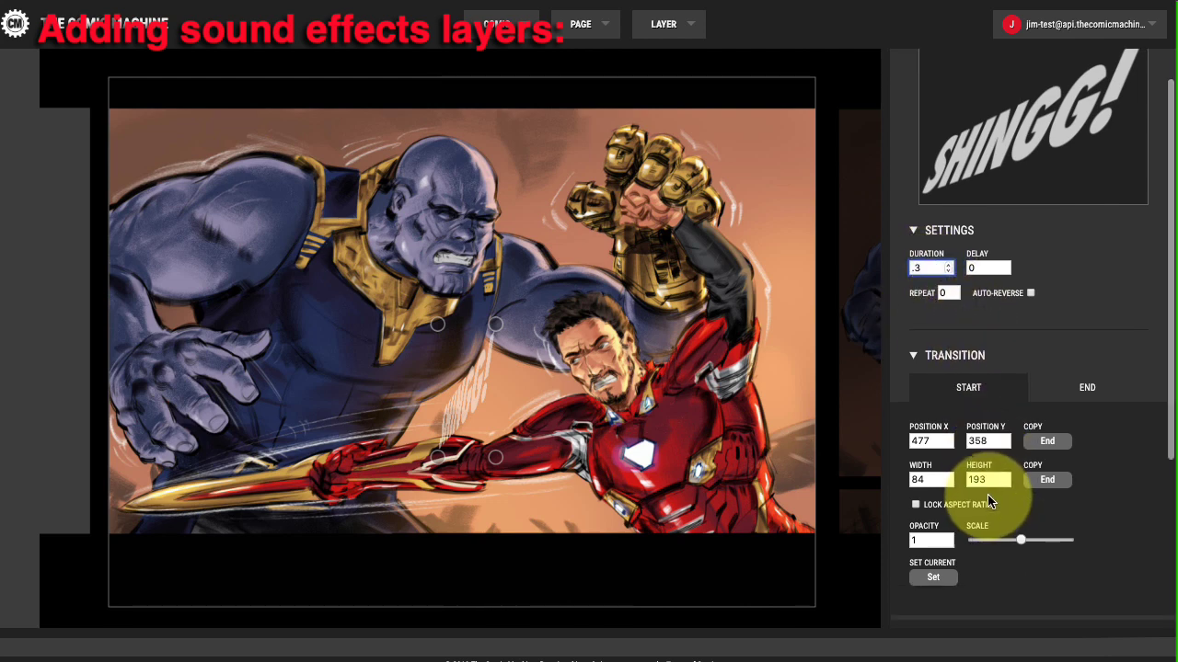
pyautogui.scroll(1, 984, 327)
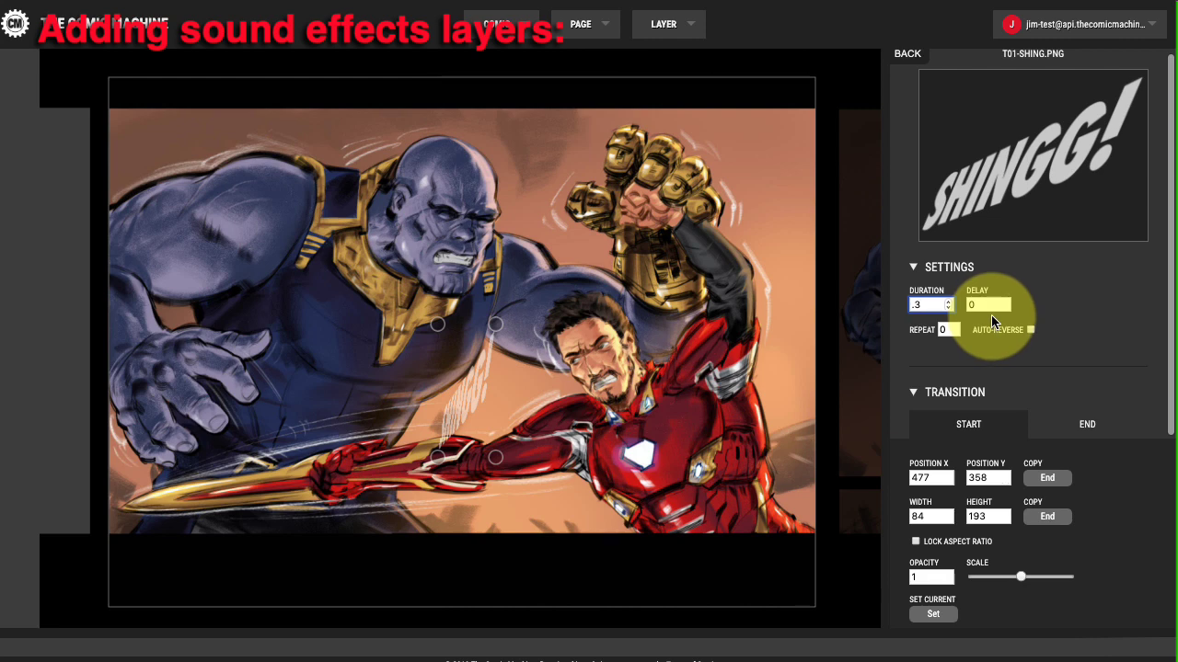
pyautogui.click(980, 424)
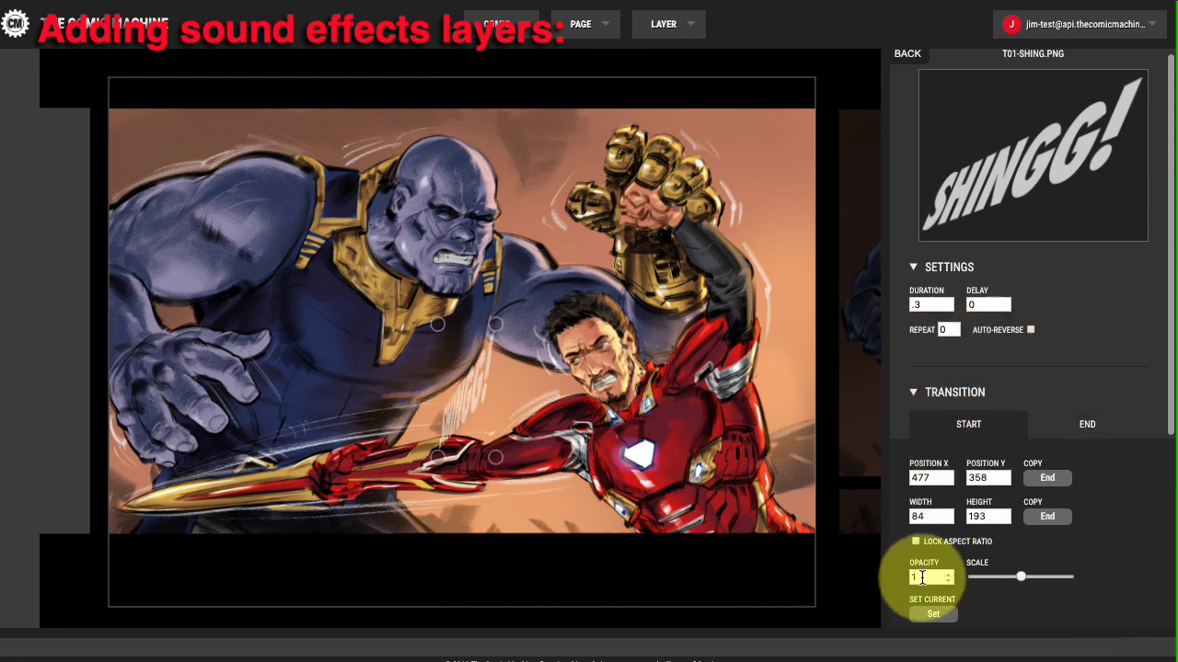
pyautogui.moveTo(922, 578); pyautogui.dragTo(895, 575)
pyautogui.write('50.5')
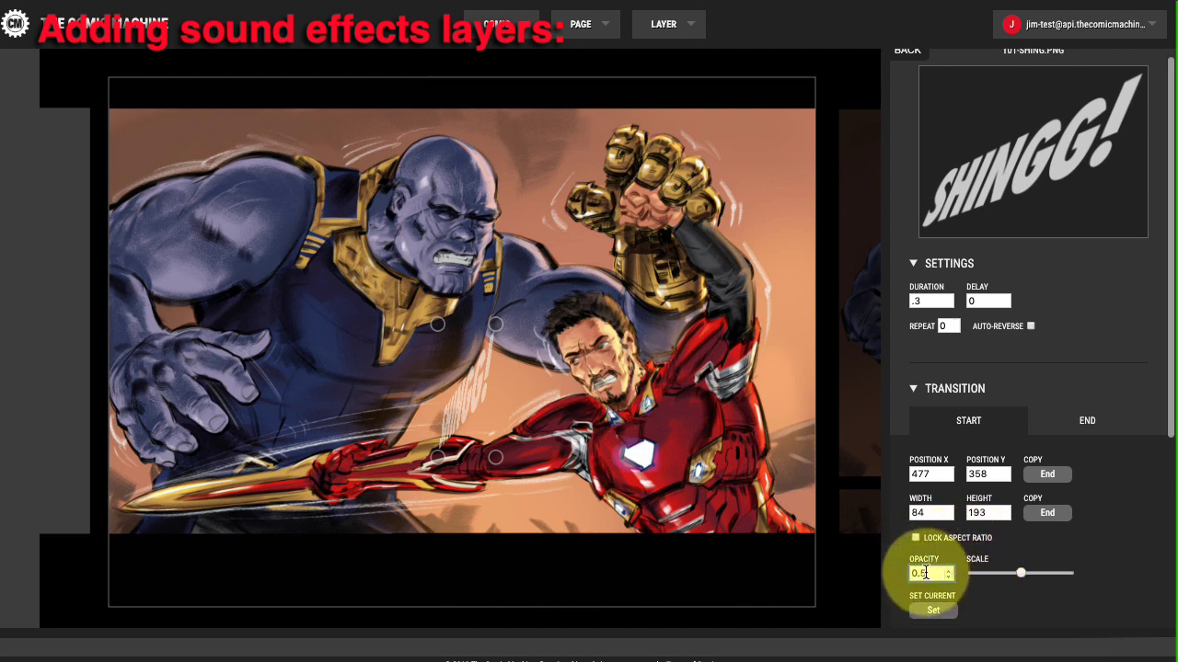
# Set the SHINGG! transition's easing to EaseIn, require a click to proceed, and remove the layer after 1 click
pyautogui.scroll(-3, 957, 563)
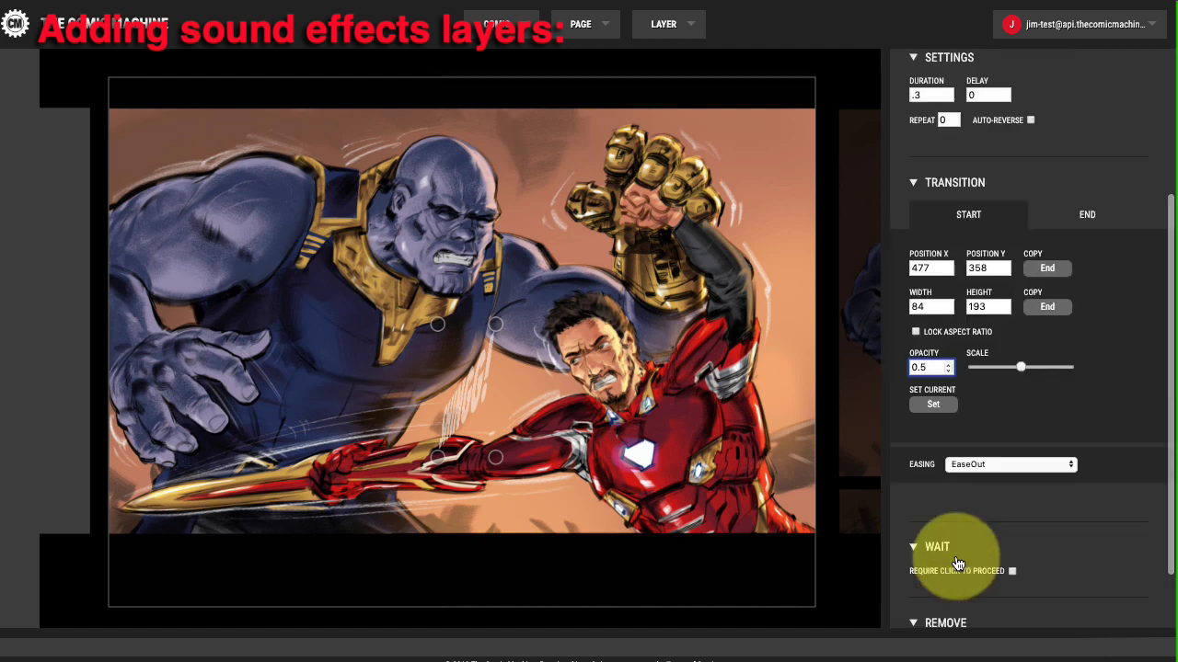
pyautogui.click(996, 464)
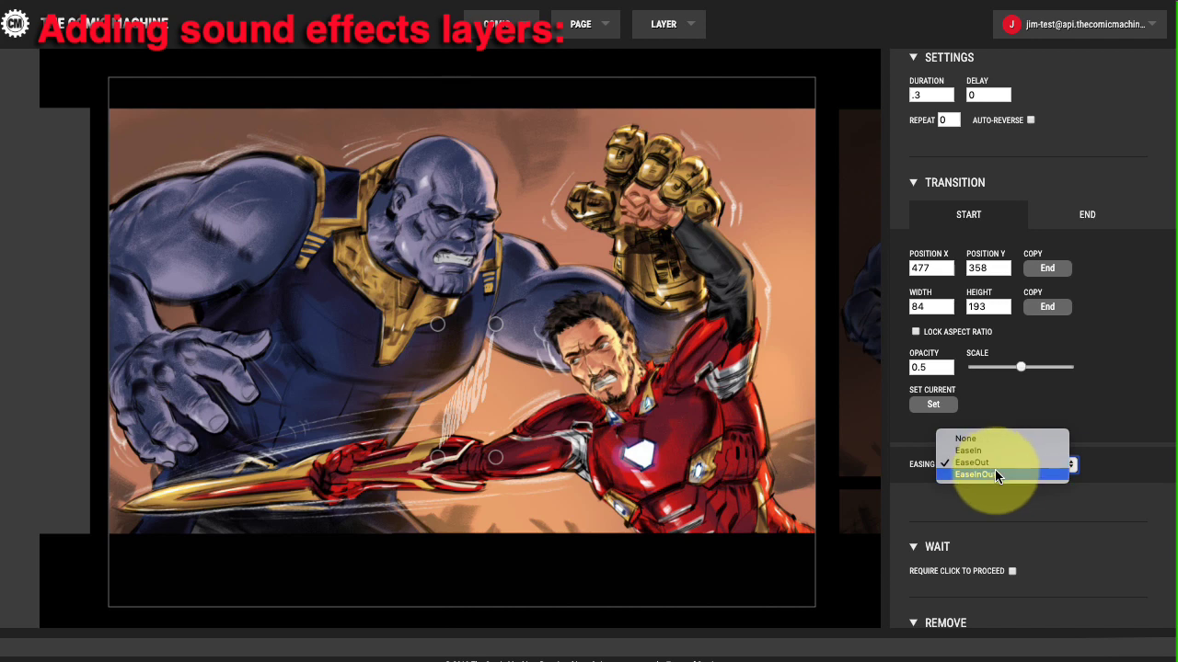
pyautogui.click(995, 448)
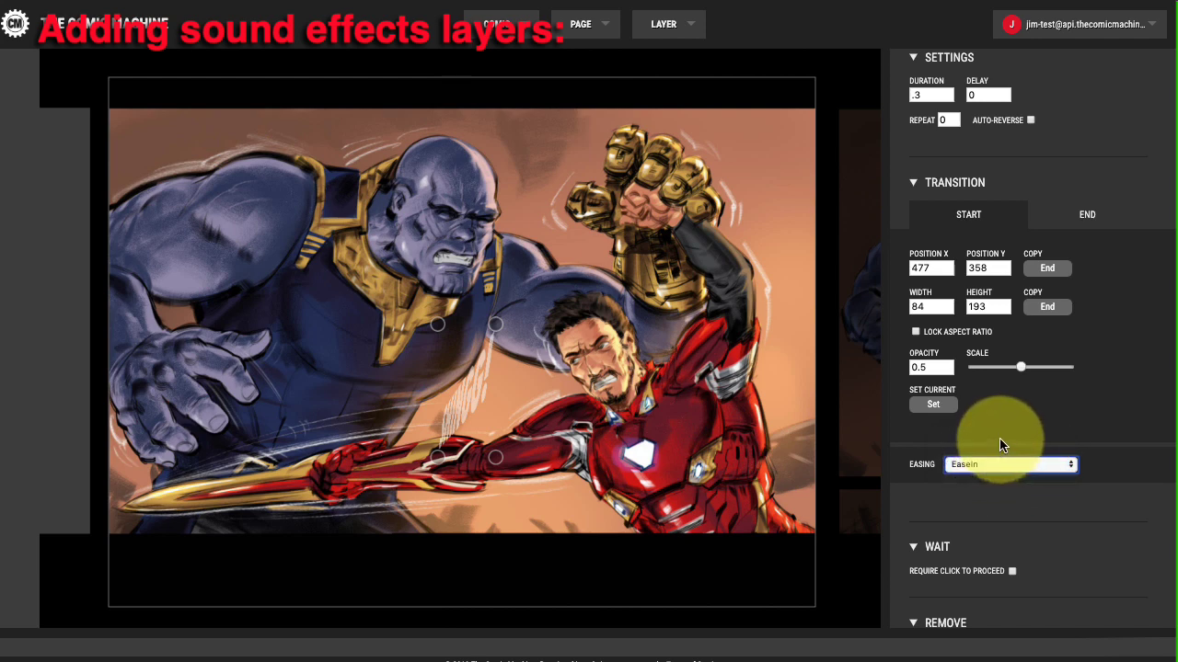
pyautogui.scroll(-2, 1020, 552)
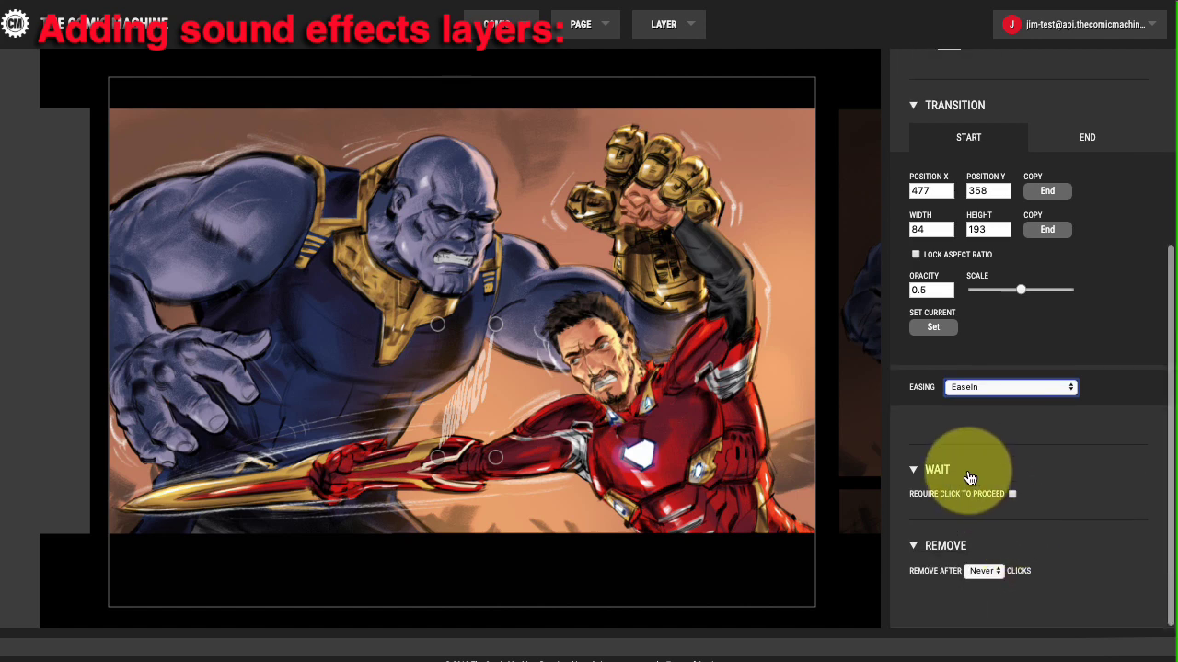
pyautogui.click(1011, 494)
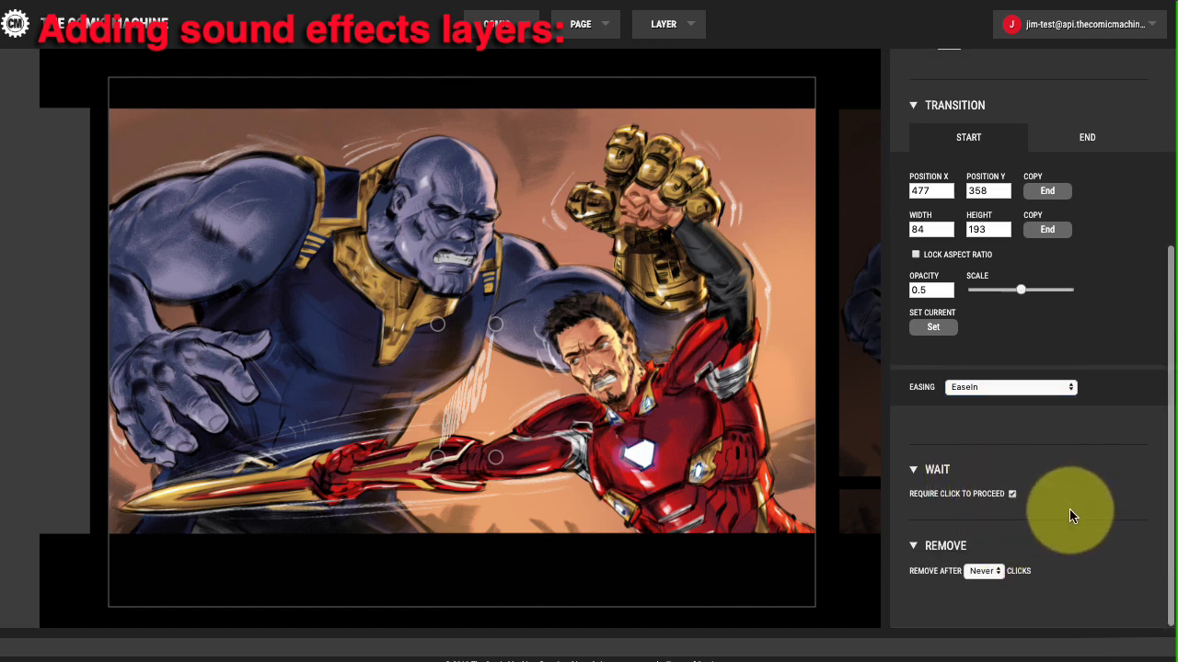
pyautogui.click(983, 571)
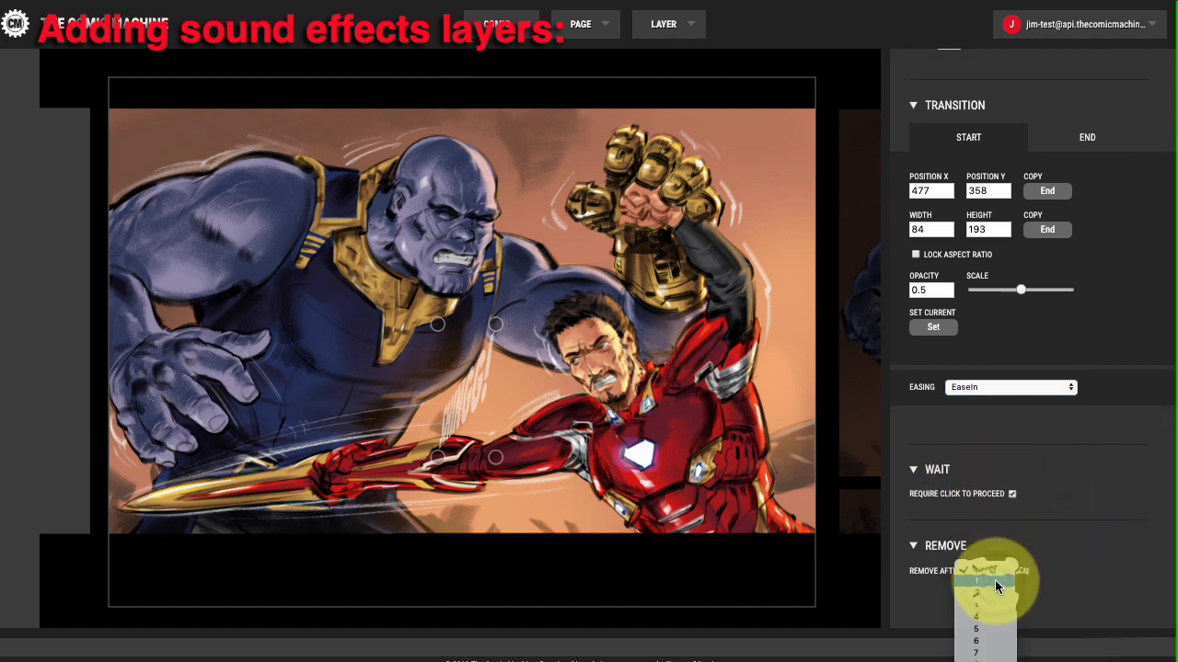
pyautogui.click(999, 588)
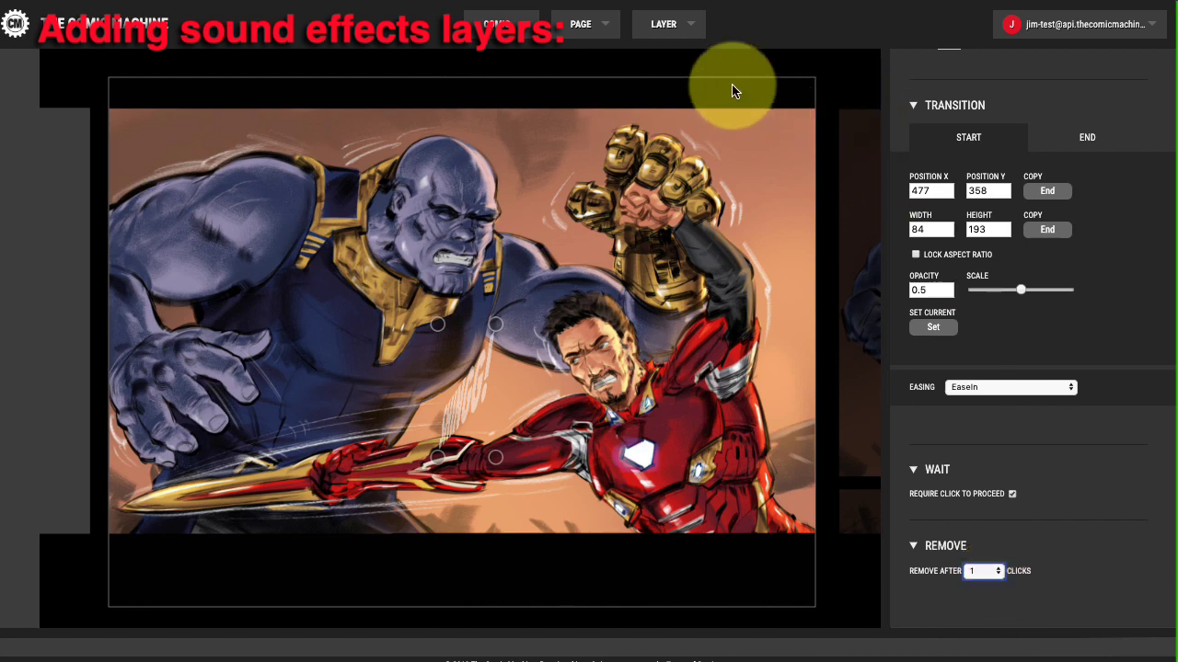
# Preview the page to check the SHINGG! animation, and close the preview
pyautogui.click(663, 24)
pyautogui.click(596, 31)
pyautogui.click(608, 82)
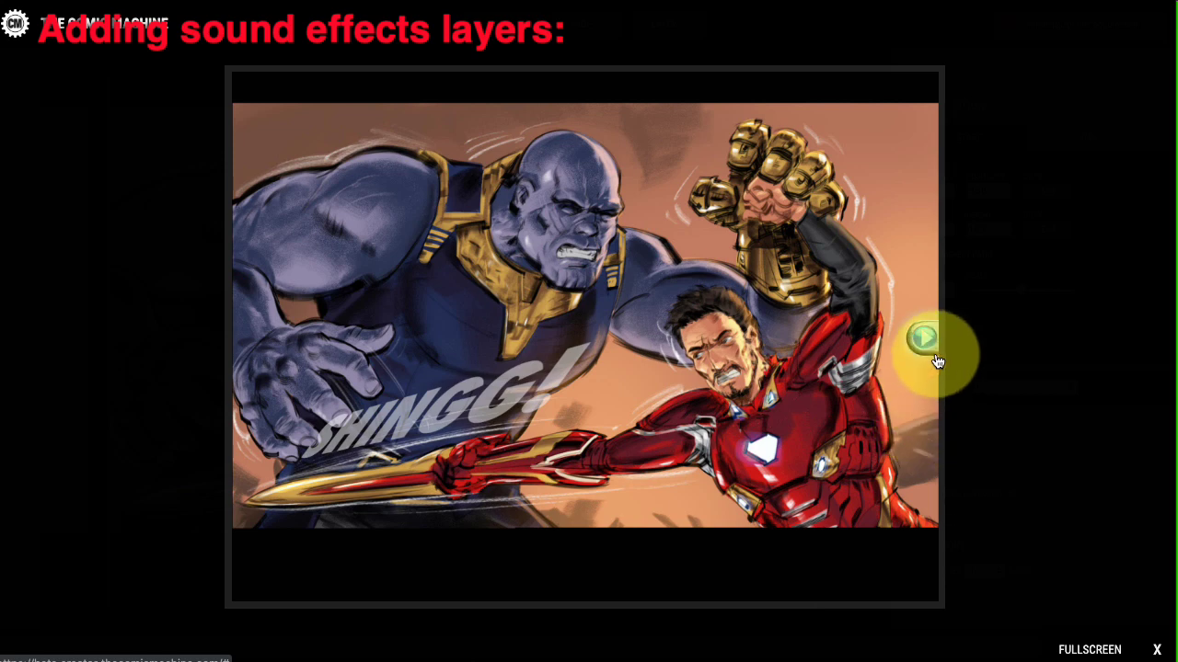
pyautogui.click(1159, 652)
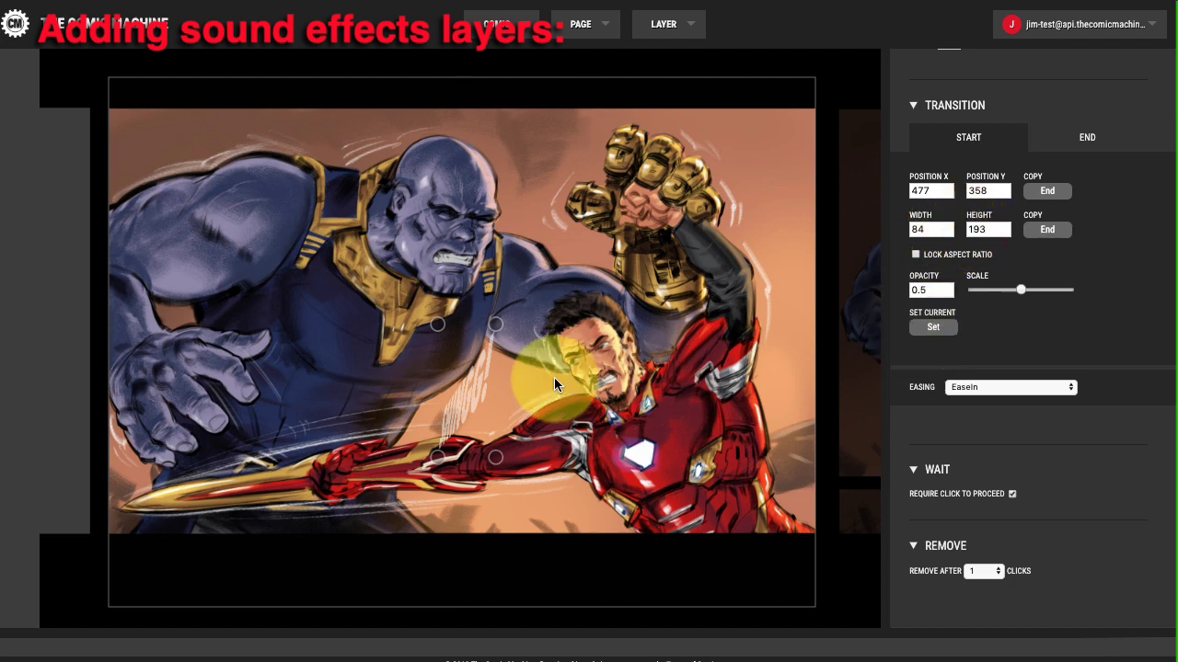
# Enlarge the SHINGG! start state to 98 by 259 at X 501, Y 286, and set the layer's duration to .2
pyautogui.moveTo(496, 324); pyautogui.dragTo(504, 279)
pyautogui.moveTo(477, 369); pyautogui.dragTo(492, 366)
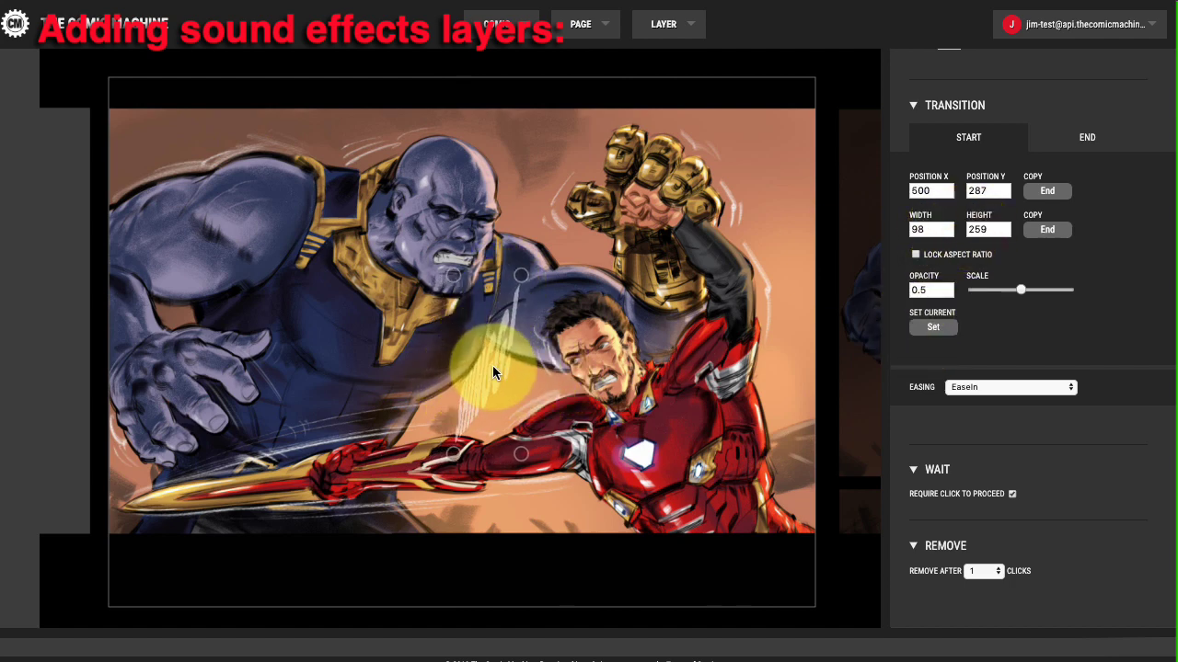
pyautogui.click(1081, 143)
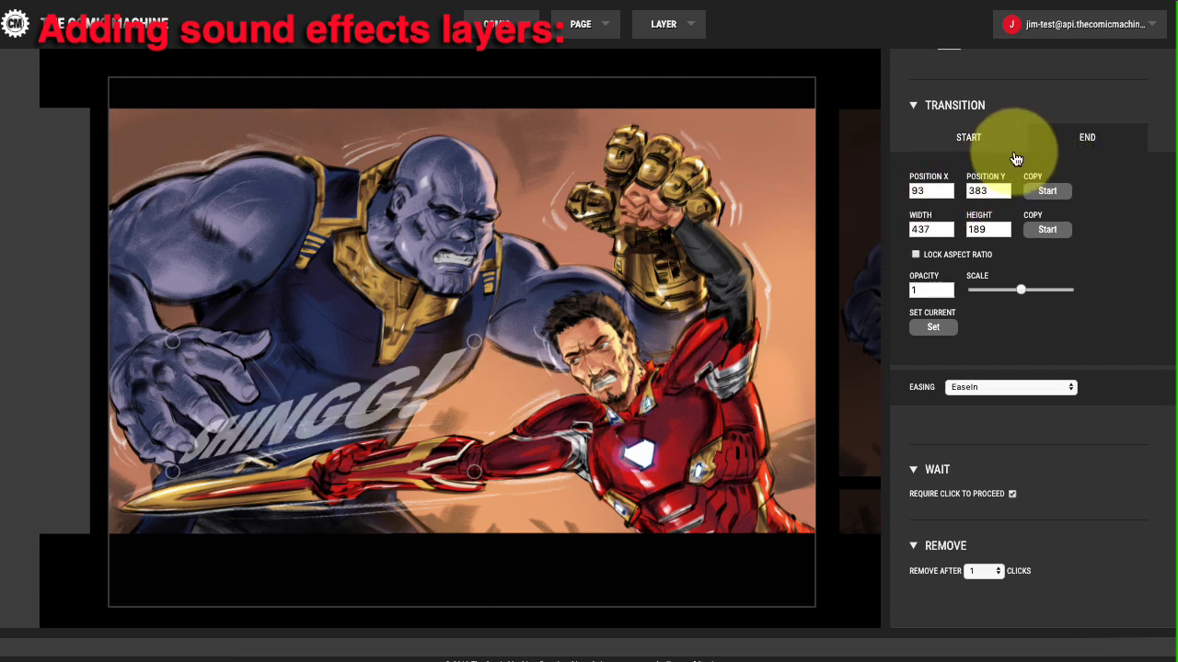
pyautogui.click(980, 137)
pyautogui.scroll(1, 975, 157)
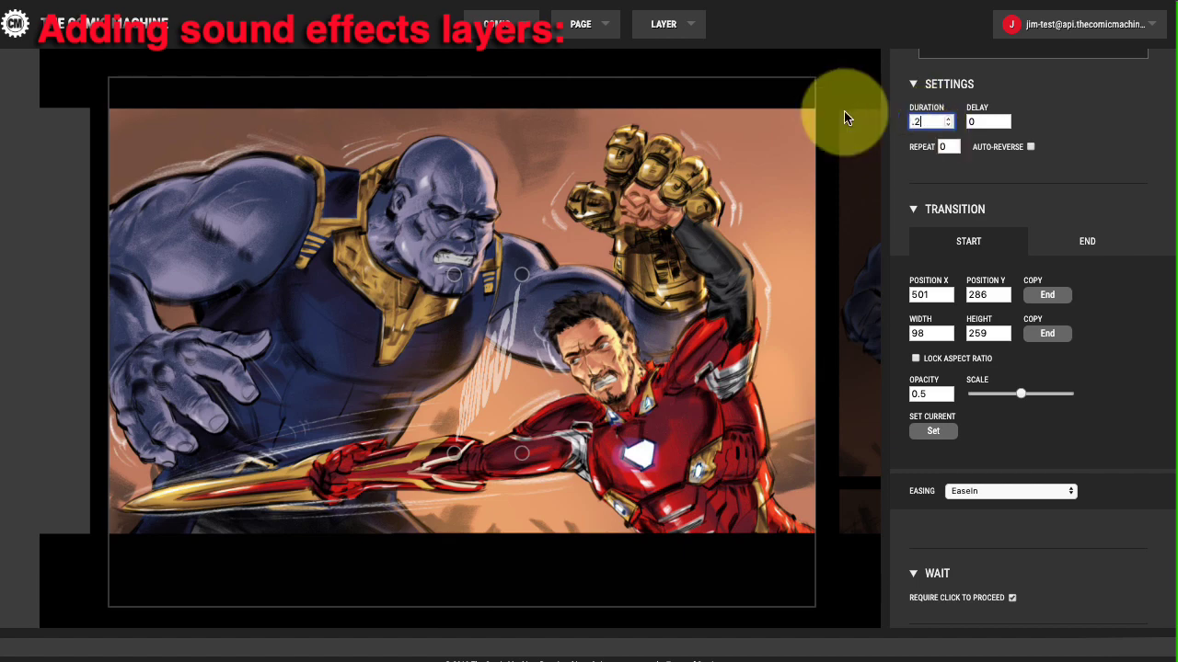
# Replay the page preview to check the adjusted SHINGG! stretch and timing, and close it
pyautogui.click(578, 25)
pyautogui.click(599, 82)
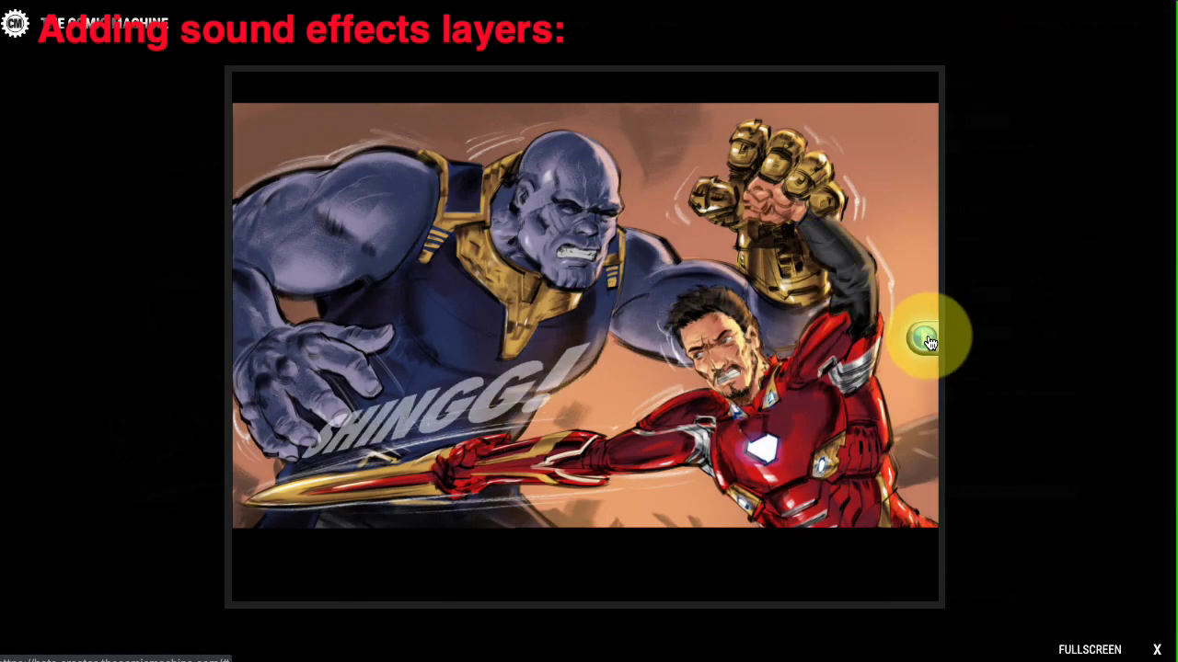
pyautogui.click(1133, 640)
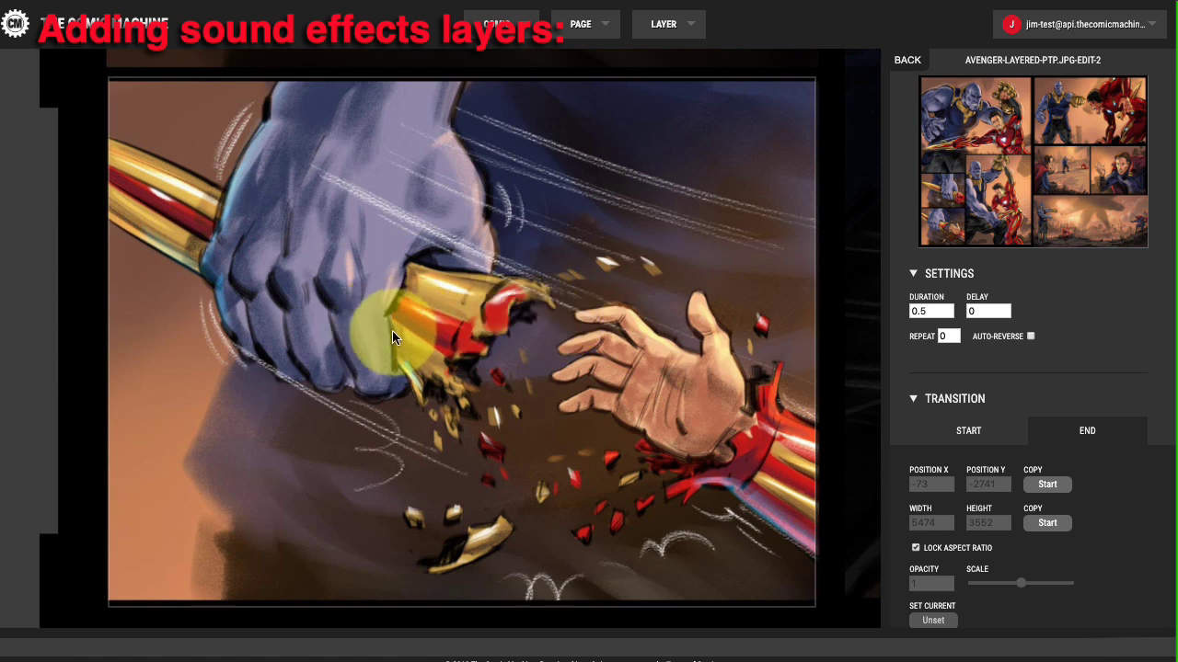
# Turn off the click requirement for proceeding on the AVENGER-LAYERED-PTP.JPG-EDIT-2 layer that shows the crushed gauntlet panel
pyautogui.click(667, 26)
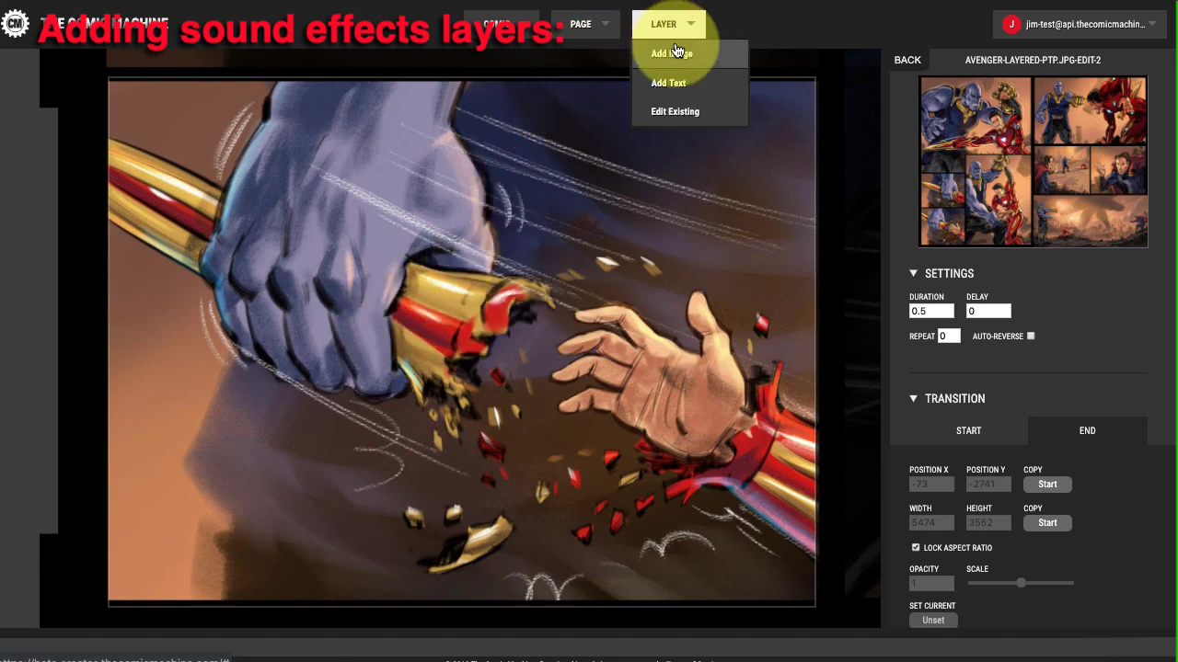
pyautogui.scroll(-5, 1033, 440)
pyautogui.click(1012, 494)
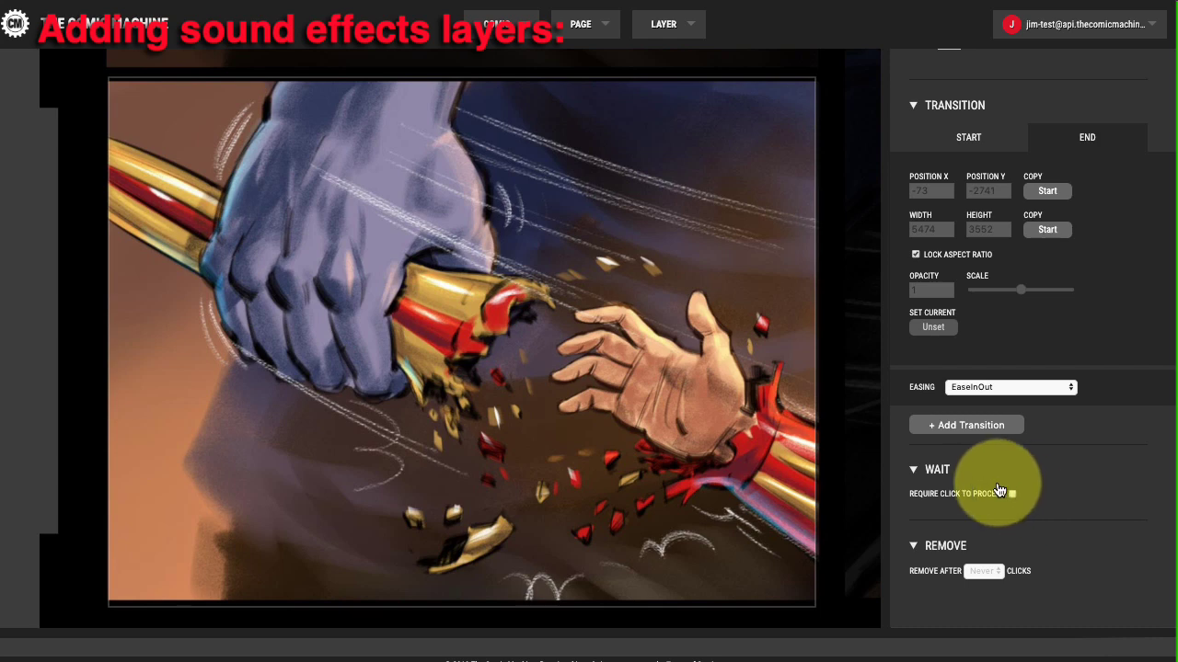
pyautogui.scroll(5, 997, 460)
# Add t02-scrnnch.png as a new image layer over the crushed gauntlet panel
pyautogui.click(669, 24)
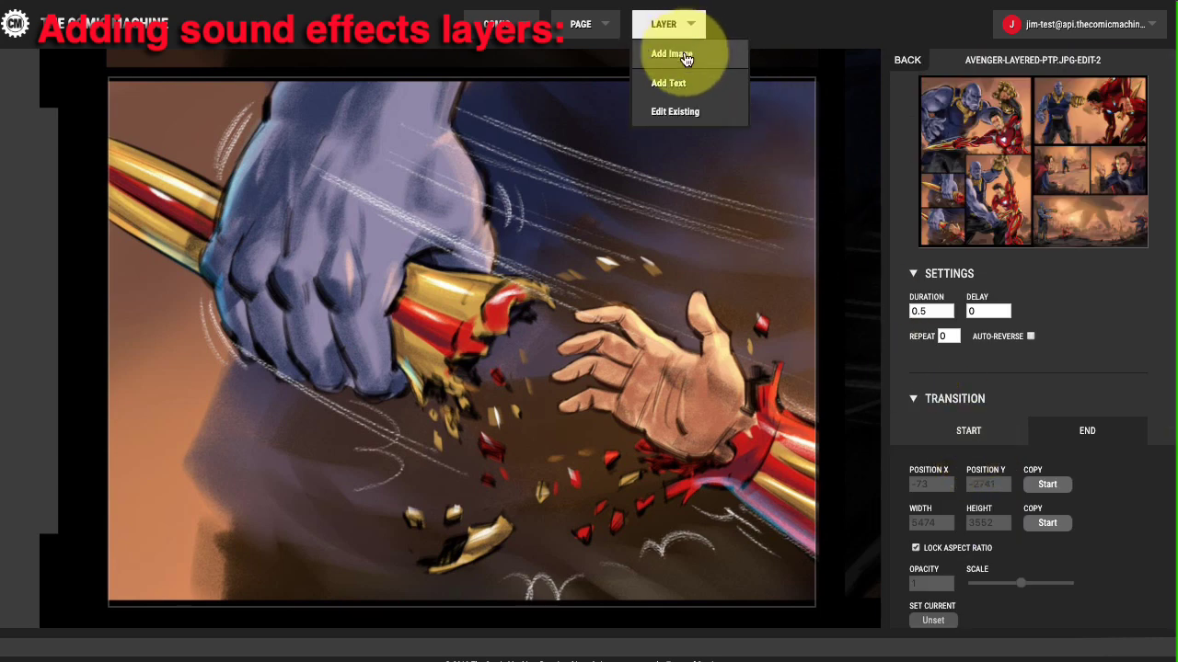
pyautogui.click(684, 57)
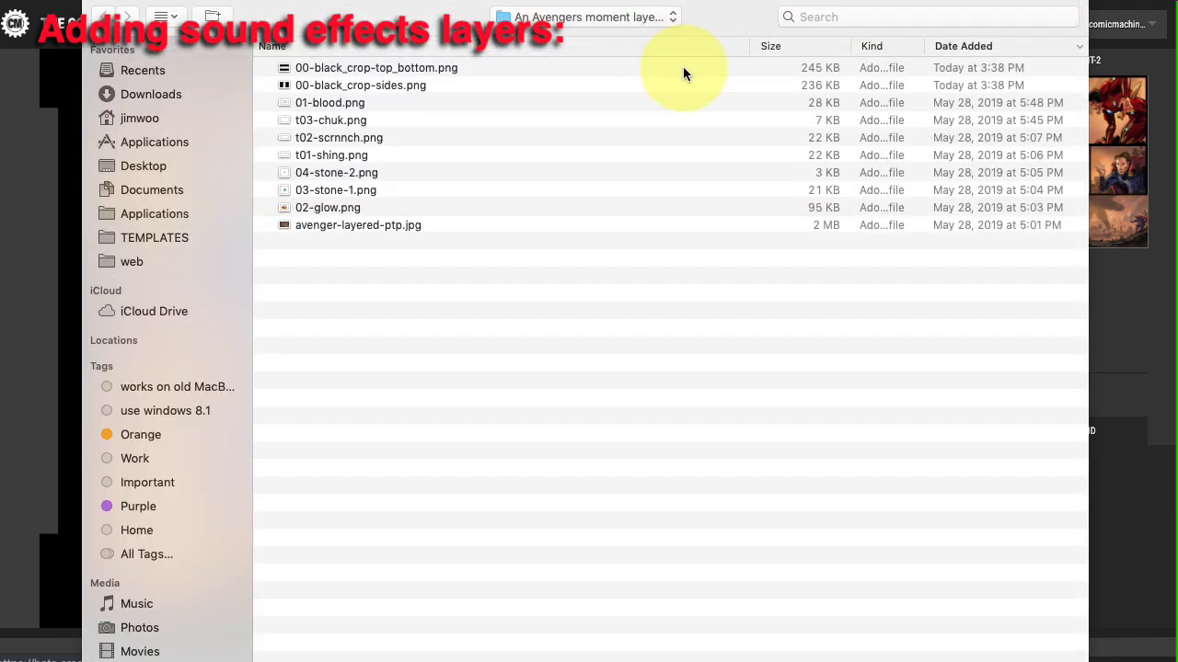
pyautogui.doubleClick(337, 137)
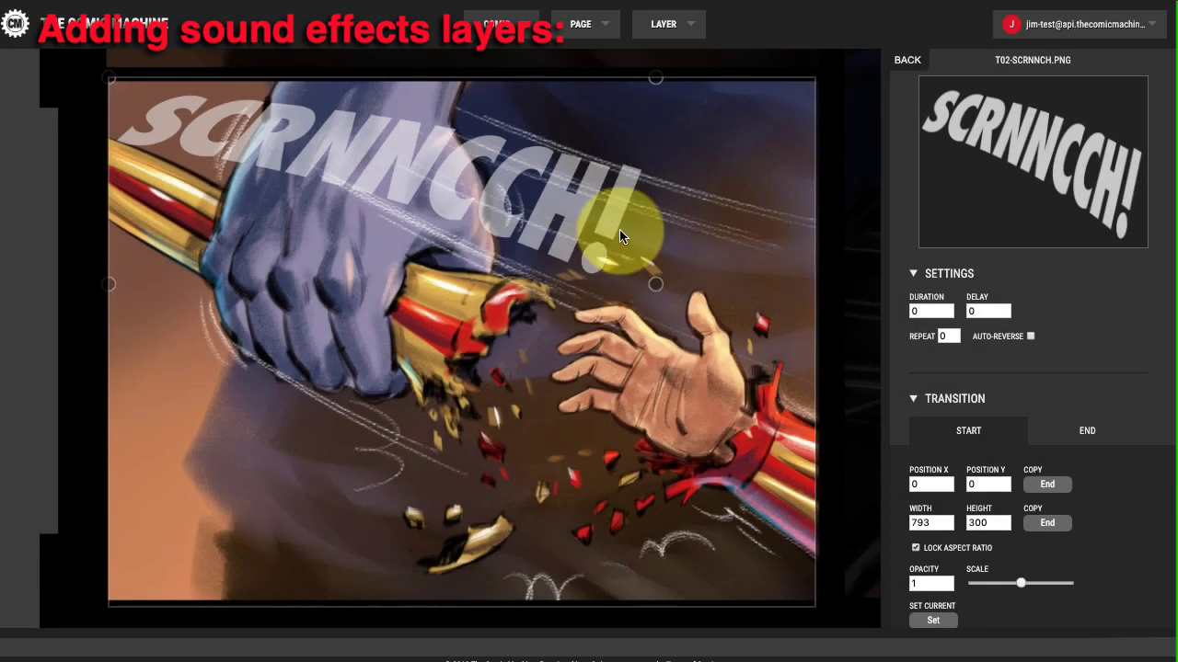
# Shrink the SCRNNCCH! start state to 563 by 212 and place it above the open hand at X 376, Y 104
pyautogui.moveTo(468, 167); pyautogui.dragTo(613, 198)
pyautogui.moveTo(756, 355); pyautogui.dragTo(667, 282)
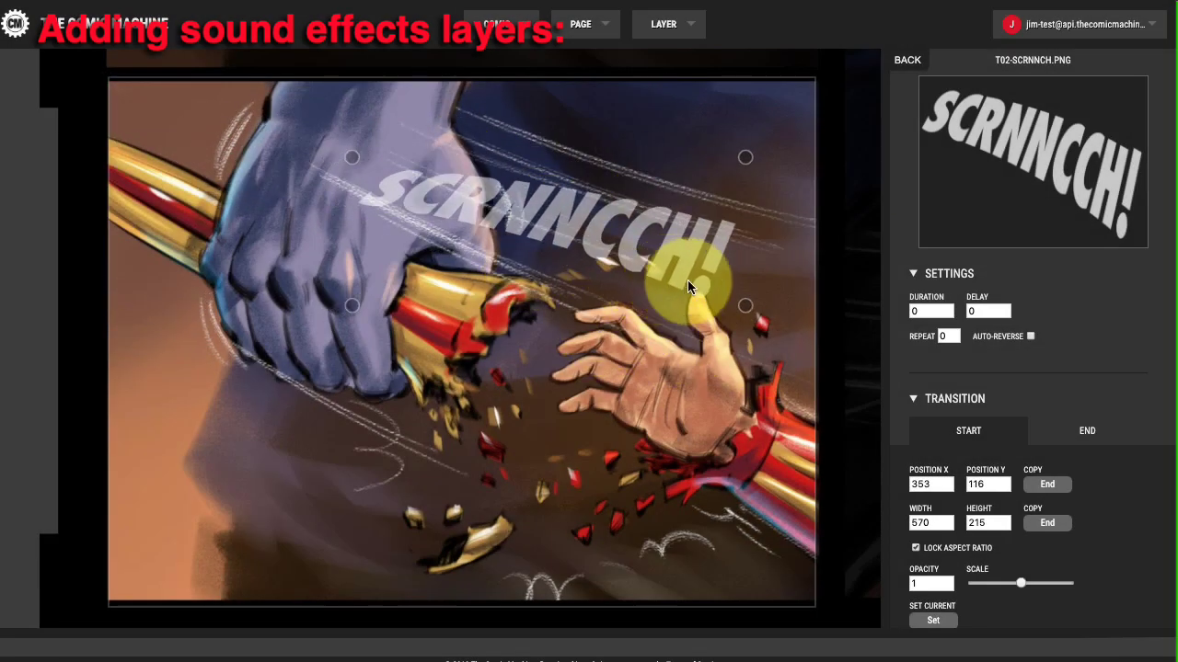
pyautogui.moveTo(743, 306)
pyautogui.mouseDown()
pyautogui.moveTo(686, 259)
pyautogui.moveTo(757, 296)
pyautogui.mouseUp()
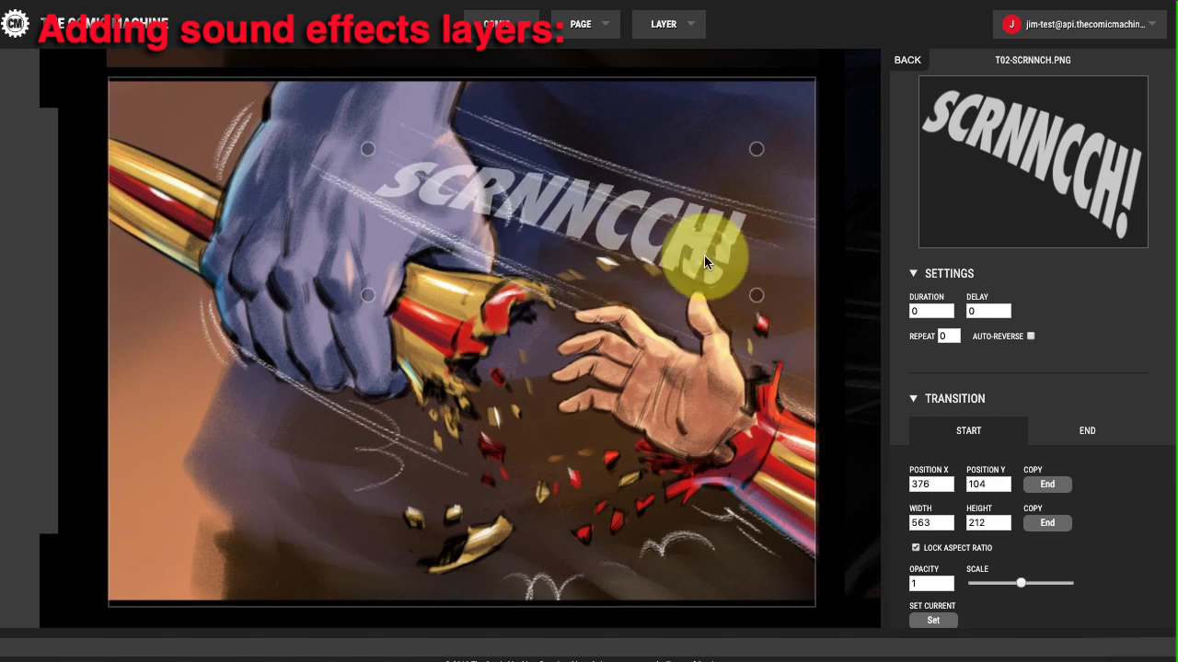
# Copy the start position and size of the SCRNNCCH! layer to its end state
pyautogui.click(1090, 436)
pyautogui.click(1047, 484)
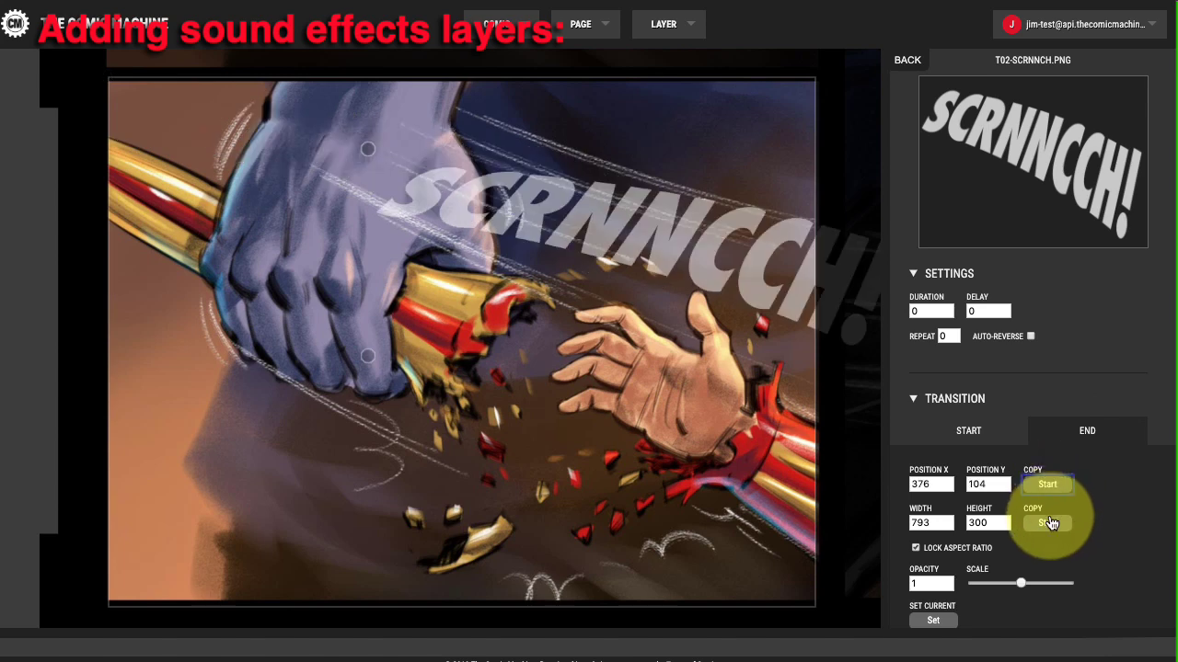
pyautogui.click(1047, 523)
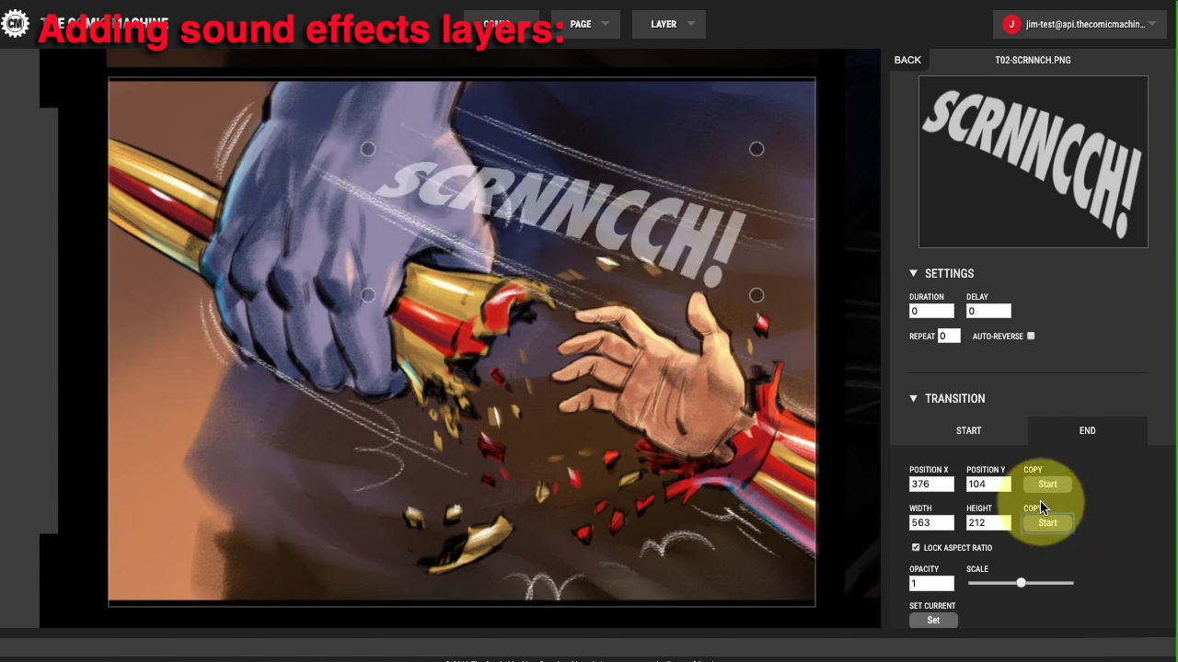
# Shrink the SCRNNCCH! start state to 158 by 59 and place it beside Thanos's fist at X 619, Y 209
pyautogui.click(968, 433)
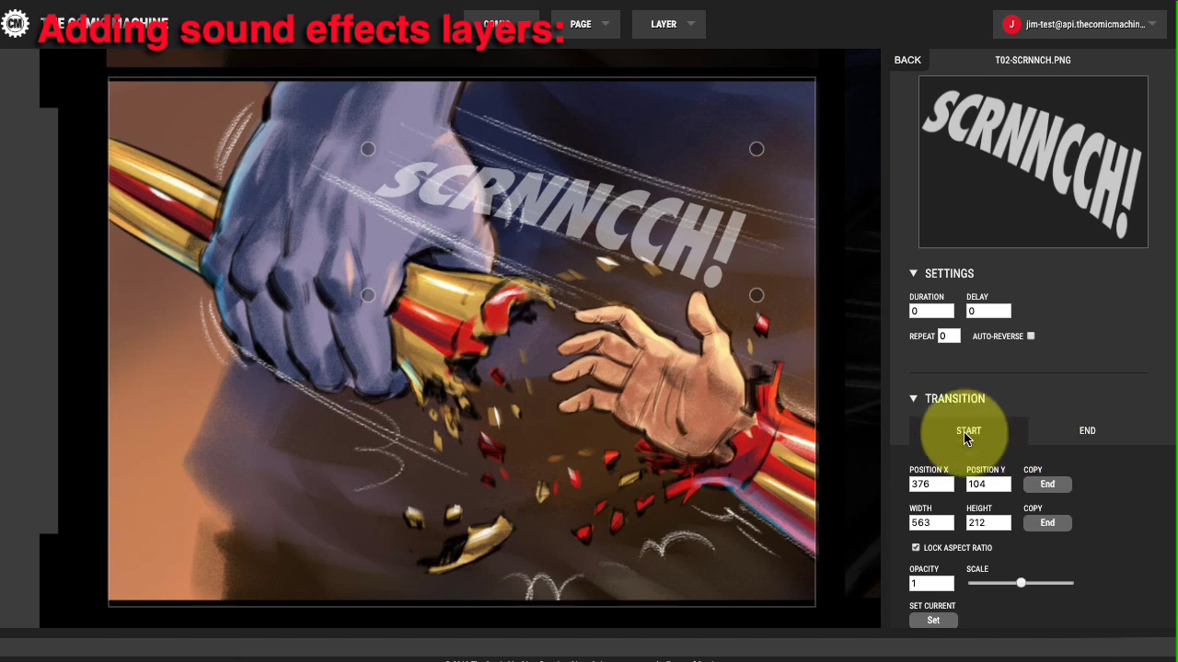
pyautogui.moveTo(765, 304); pyautogui.dragTo(578, 200)
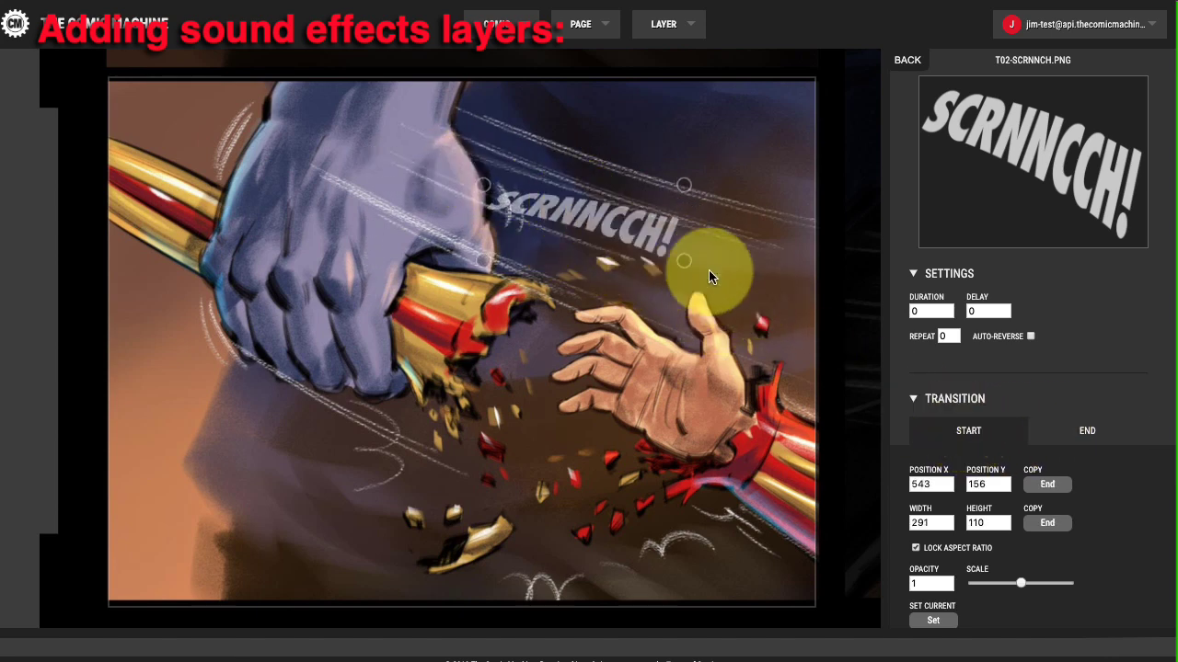
pyautogui.moveTo(681, 259); pyautogui.dragTo(646, 246)
pyautogui.moveTo(572, 221); pyautogui.dragTo(602, 250)
pyautogui.moveTo(678, 274); pyautogui.dragTo(644, 264)
pyautogui.moveTo(621, 256); pyautogui.dragTo(625, 255)
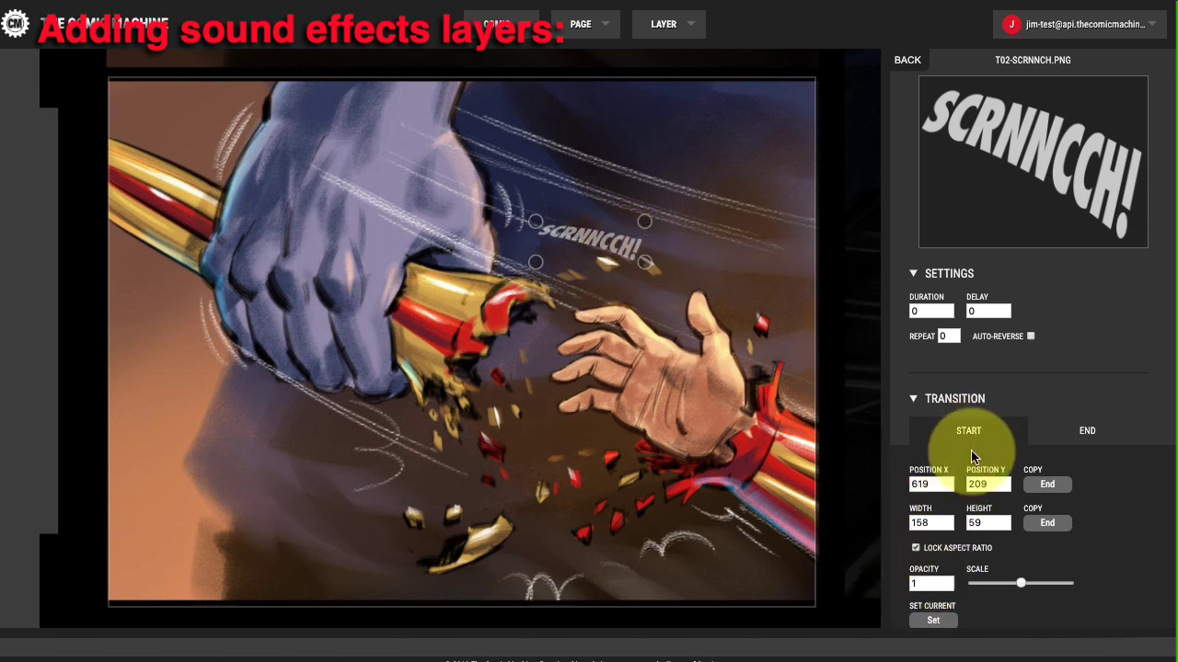
# Set the SCRNNCCH! layer's start opacity to 0 and its animation duration to .3
pyautogui.write('0')
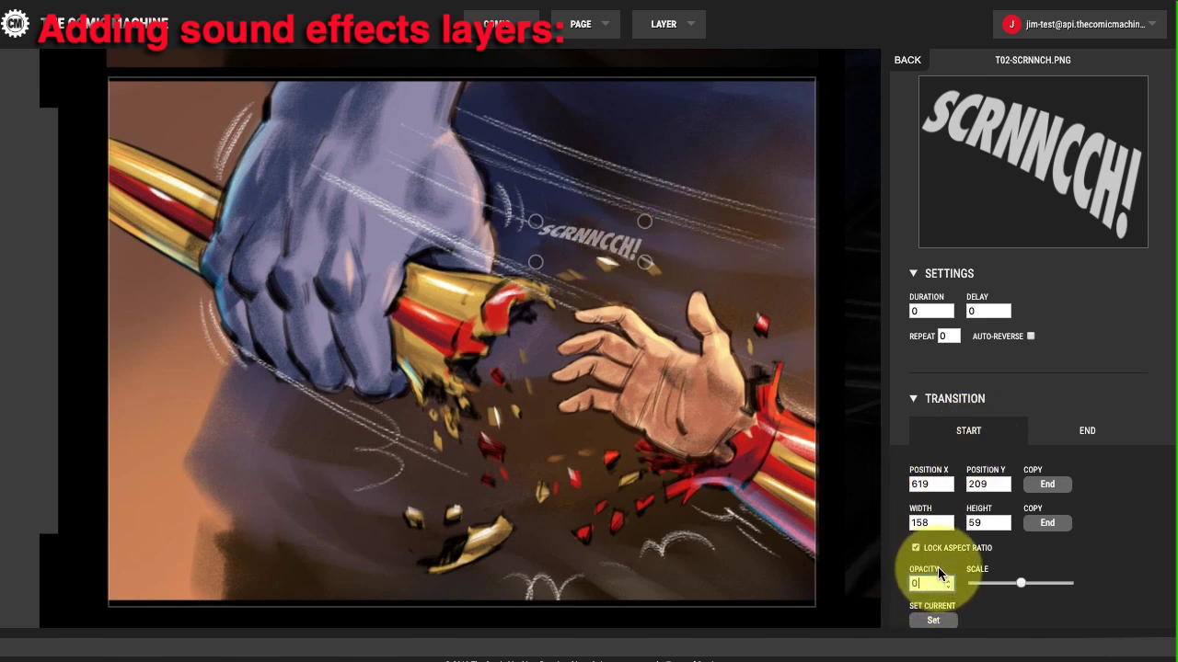
pyautogui.doubleClick(921, 310)
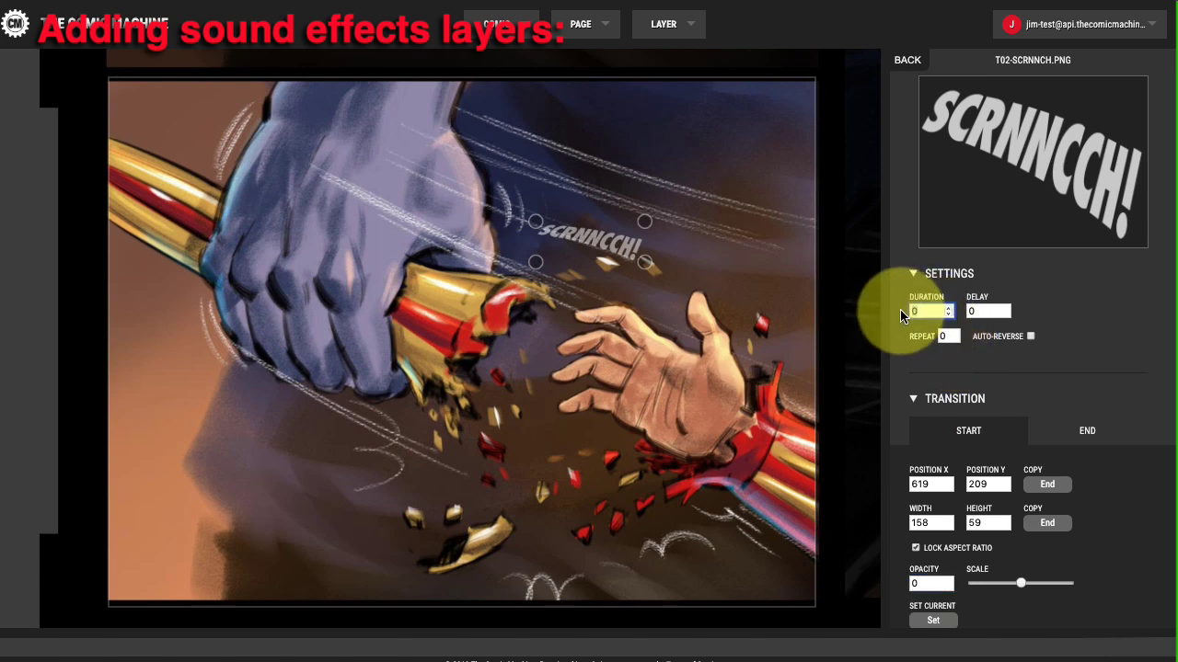
pyautogui.write('.3')
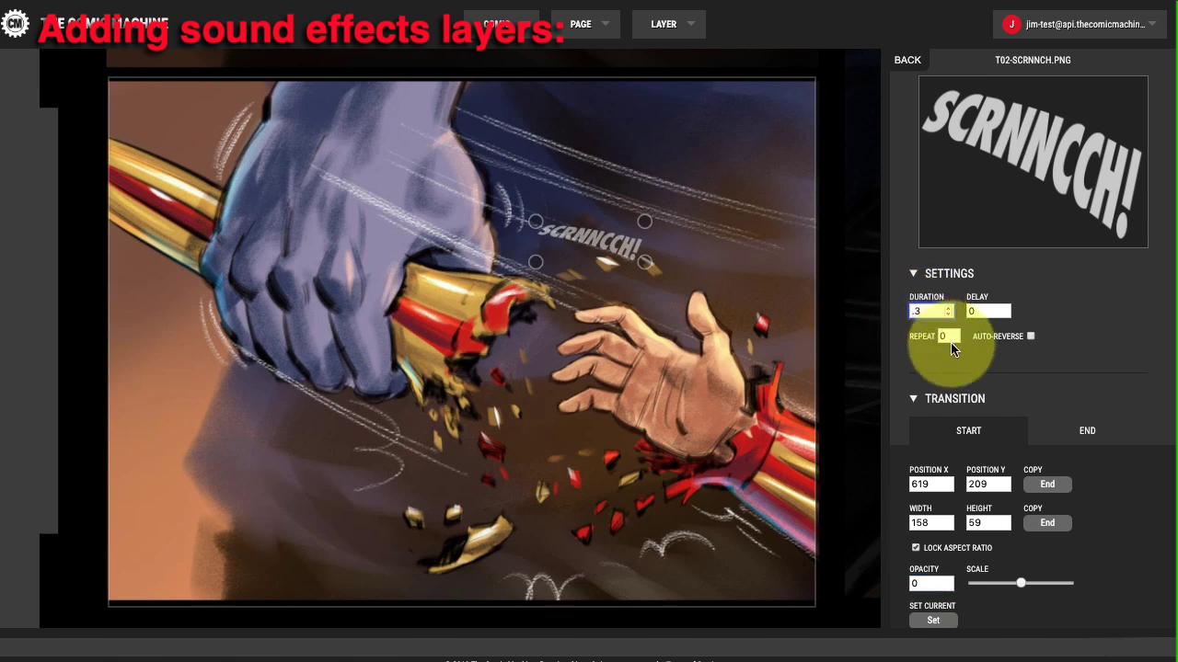
pyautogui.moveTo(981, 312); pyautogui.dragTo(967, 311)
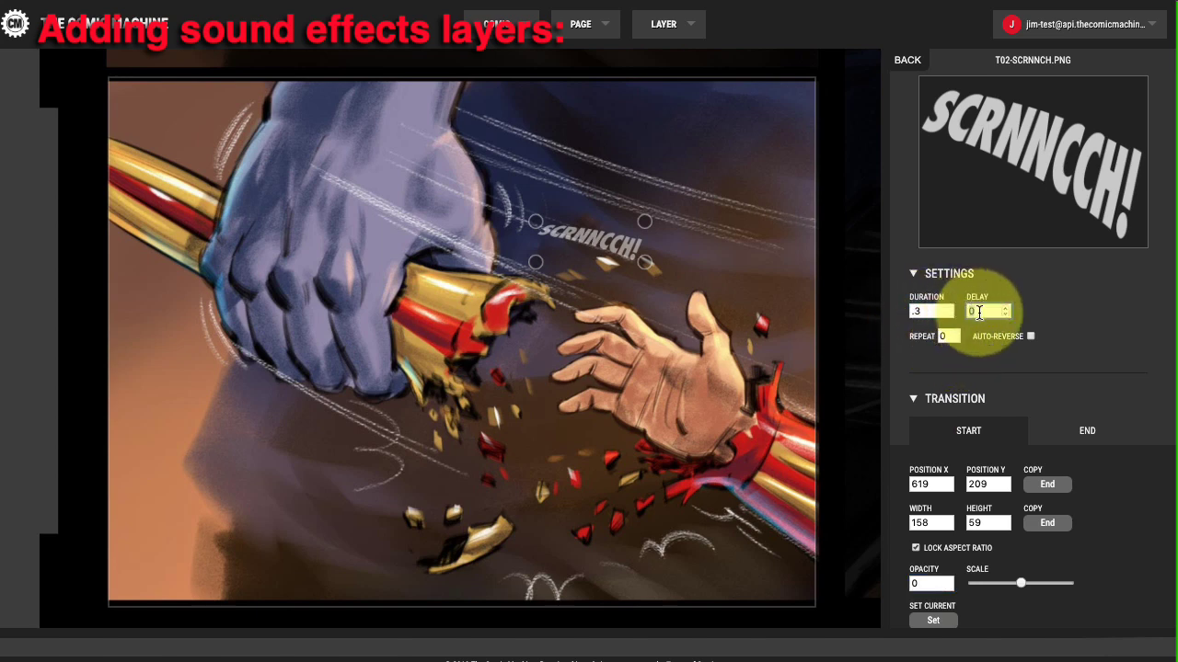
# Change the SCRNNCCH! layer's transition easing to EaseInOut
pyautogui.scroll(-1, 1098, 426)
pyautogui.scroll(-2, 1095, 426)
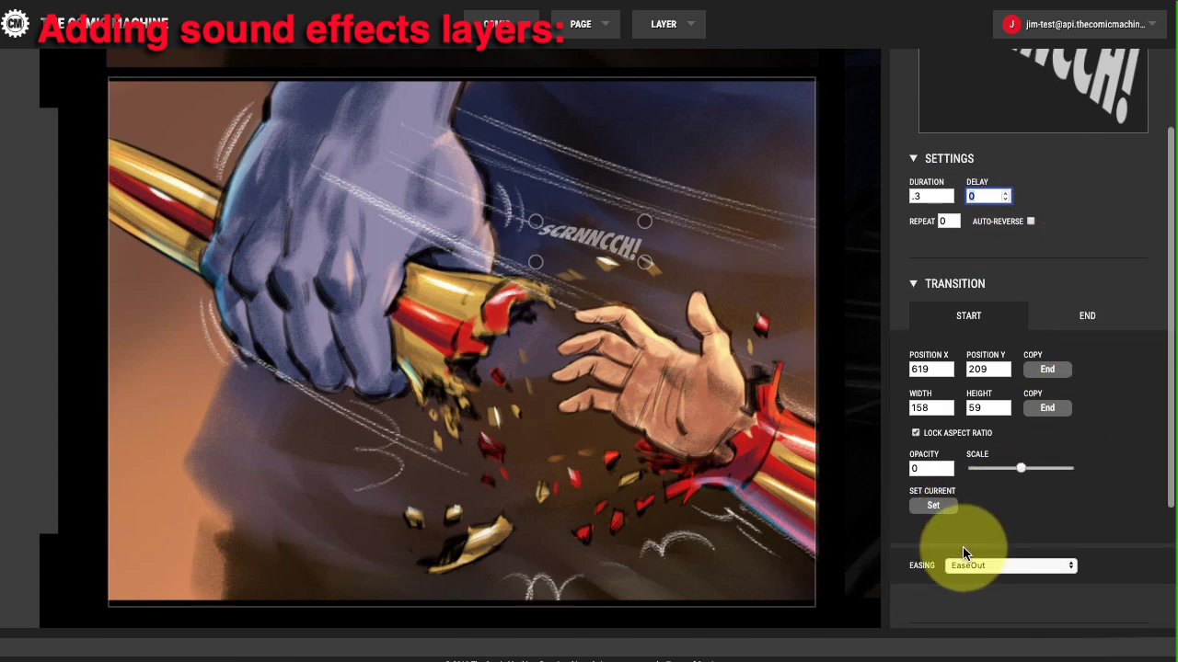
pyautogui.scroll(-5, 974, 528)
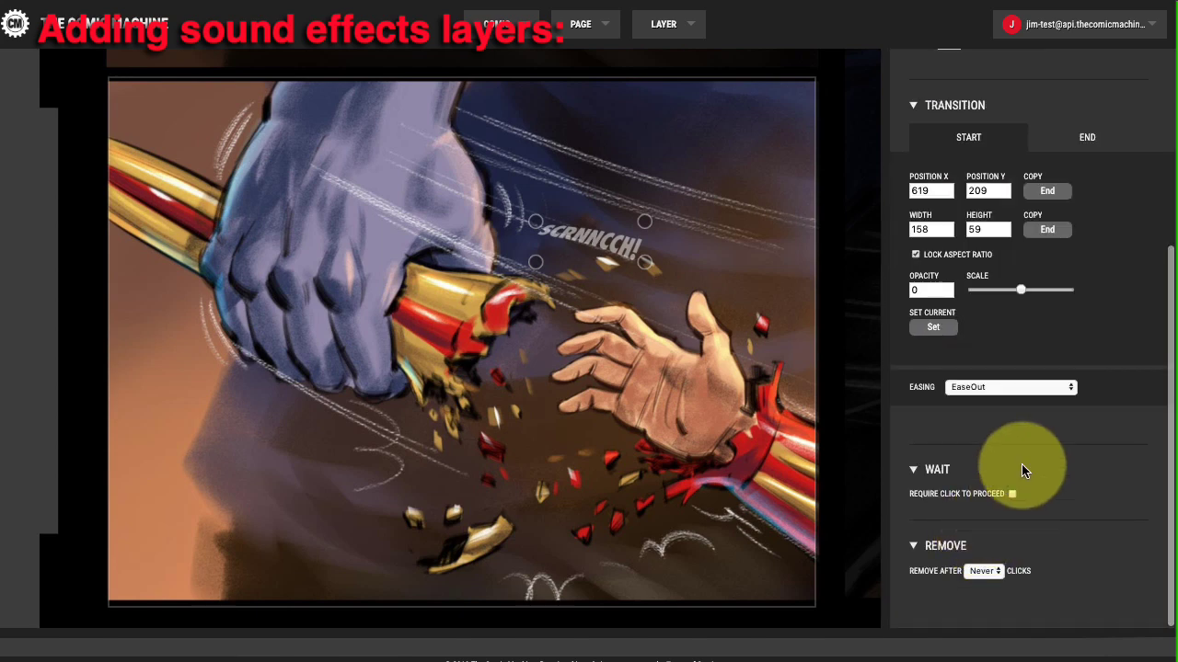
pyautogui.click(1001, 391)
pyautogui.click(1002, 373)
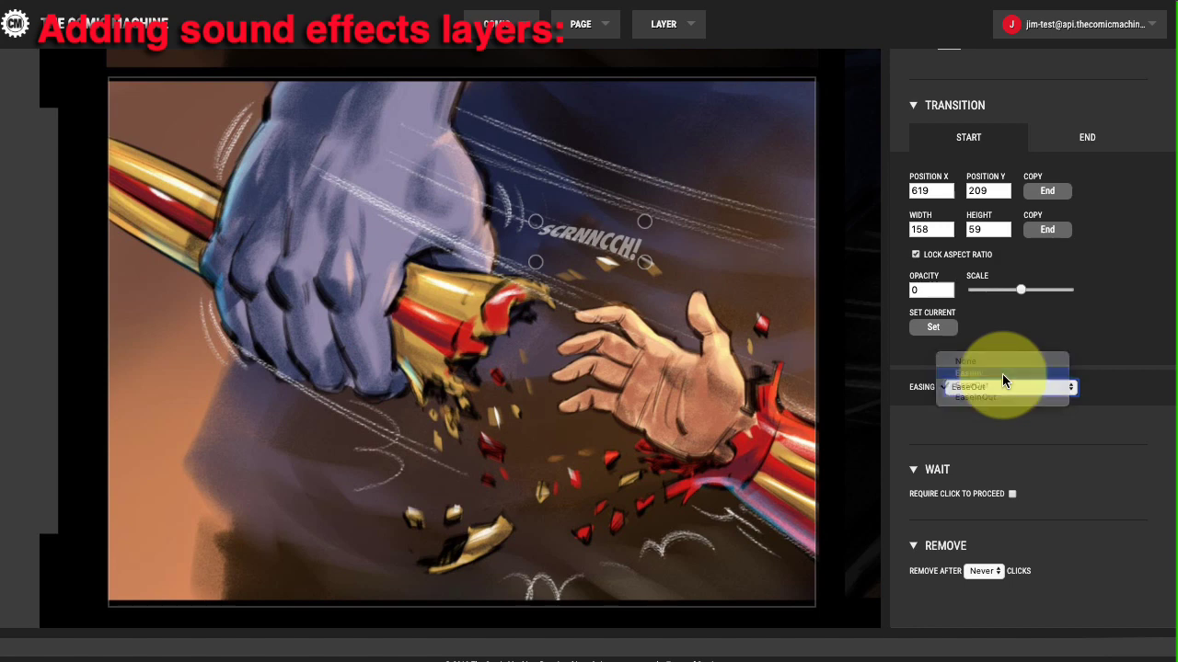
pyautogui.click(999, 388)
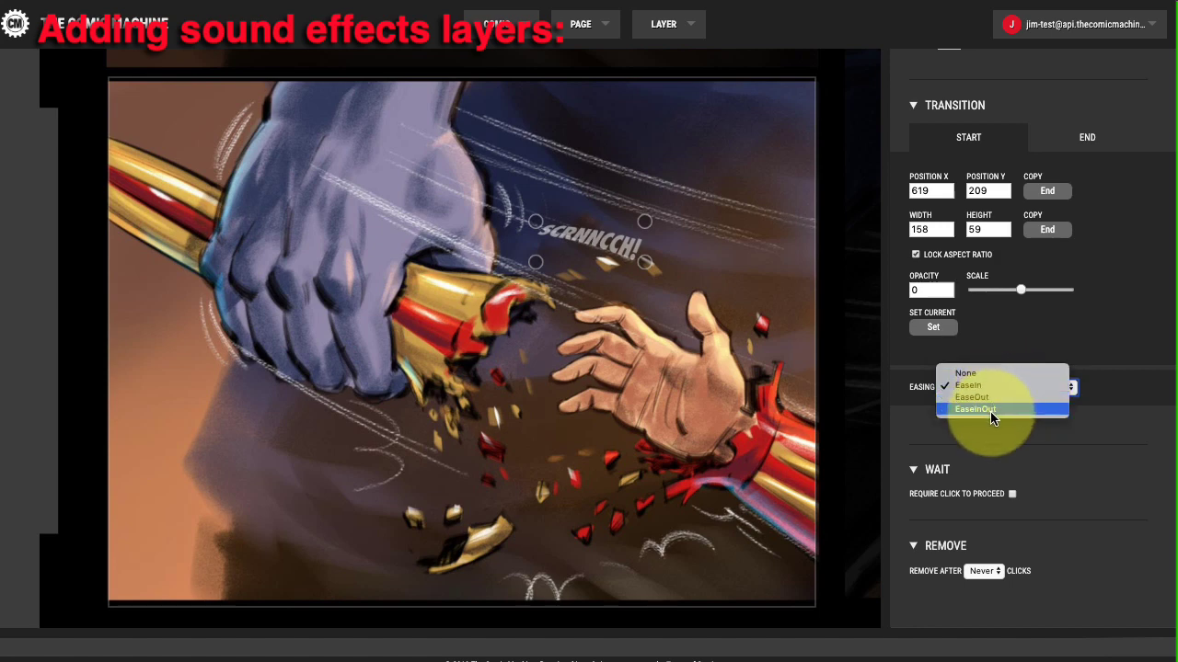
pyautogui.click(993, 409)
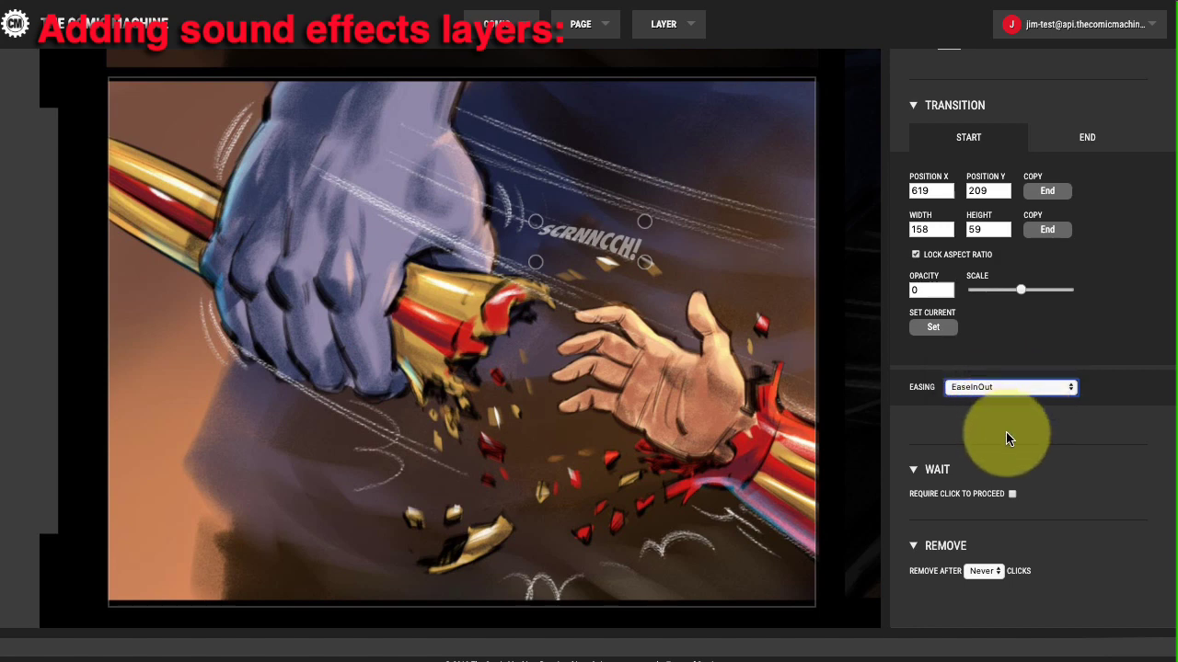
# Require a click to proceed after the SCRNNCCH! layer and remove it after 1 click
pyautogui.click(1012, 494)
pyautogui.click(986, 570)
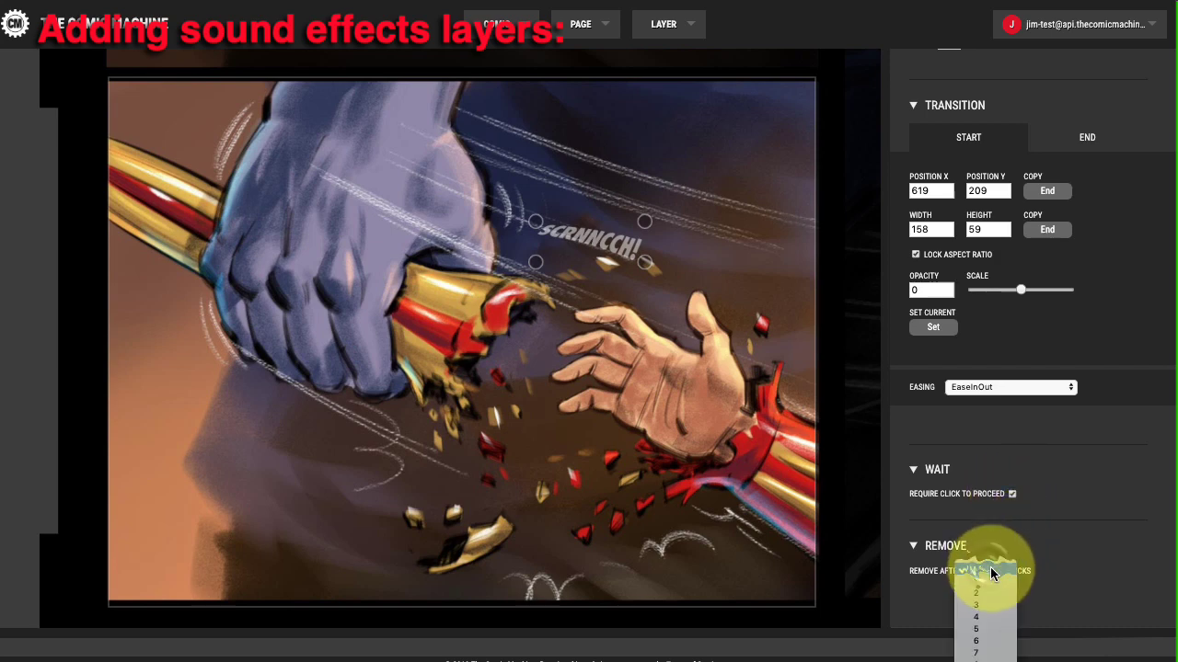
pyautogui.click(997, 584)
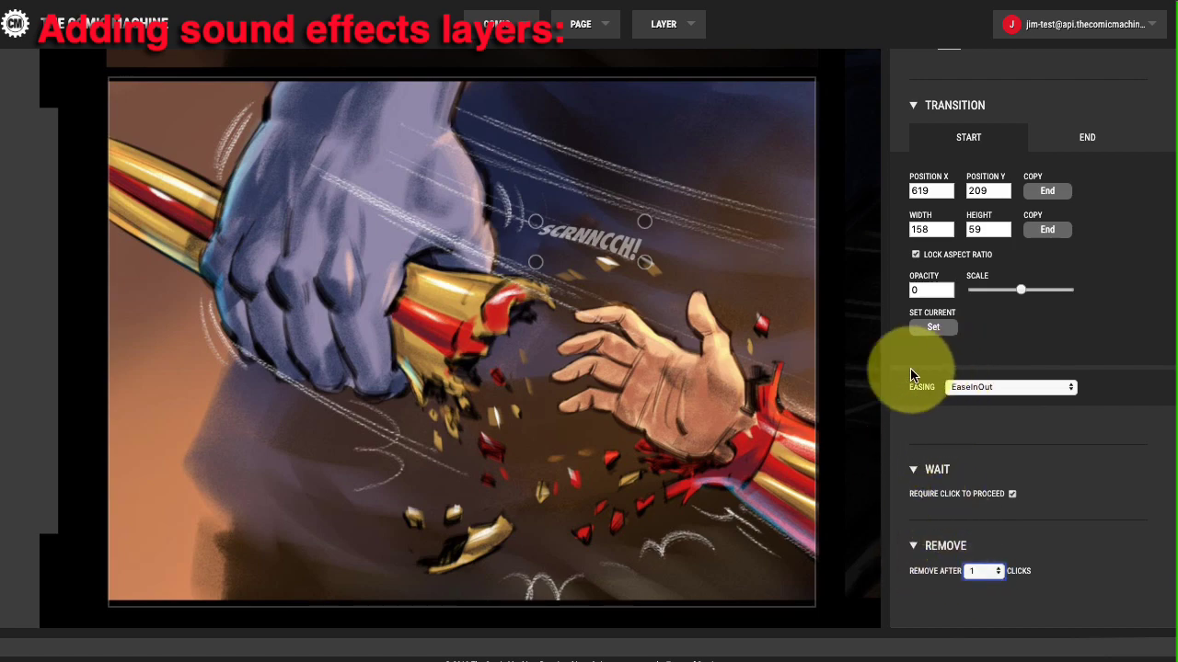
# Preview the page through the SHINGG! and SCRNNCCH! panels up to the glowing gauntlet panel, and close the preview
pyautogui.click(596, 26)
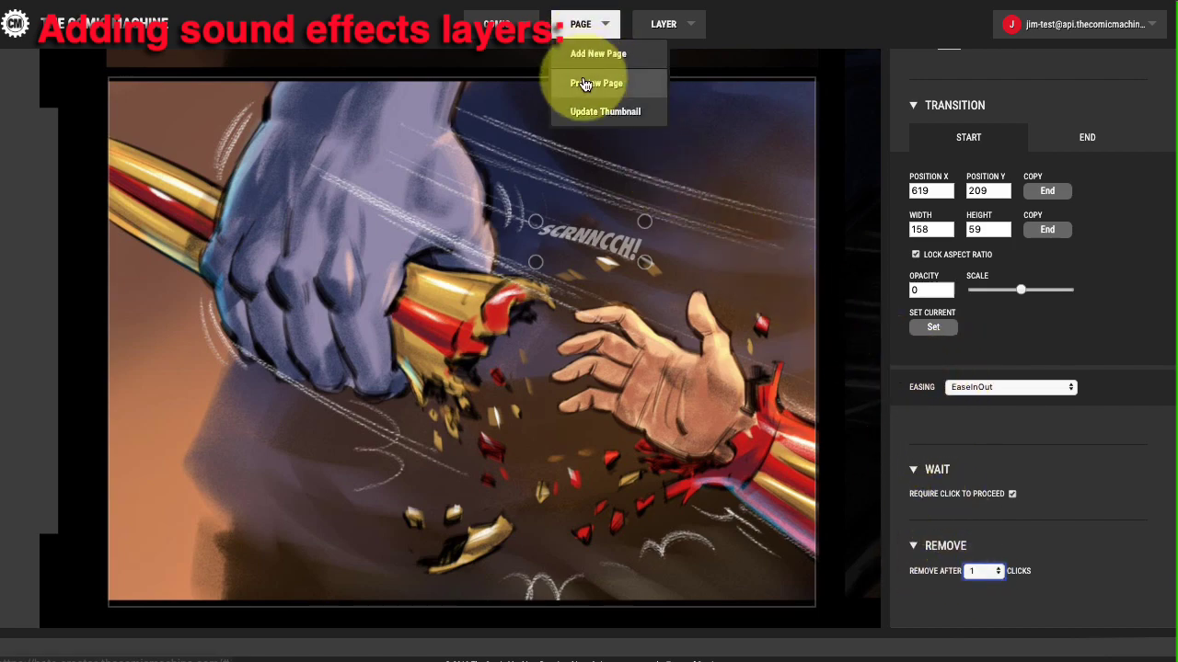
pyautogui.click(575, 81)
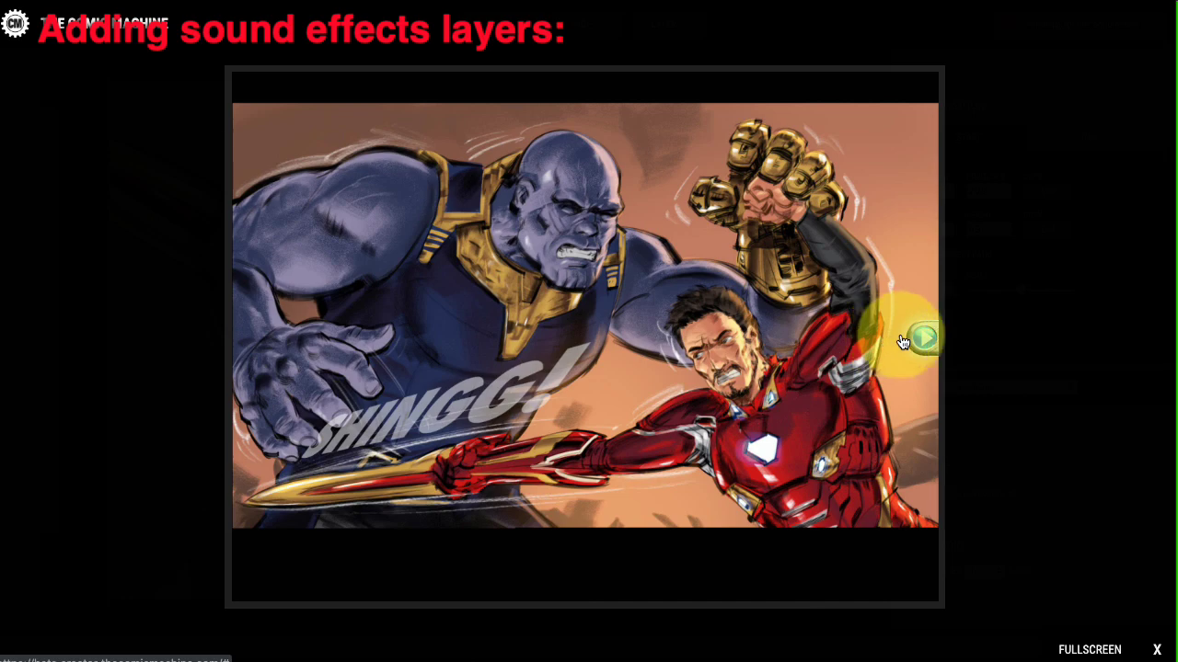
pyautogui.click(920, 339)
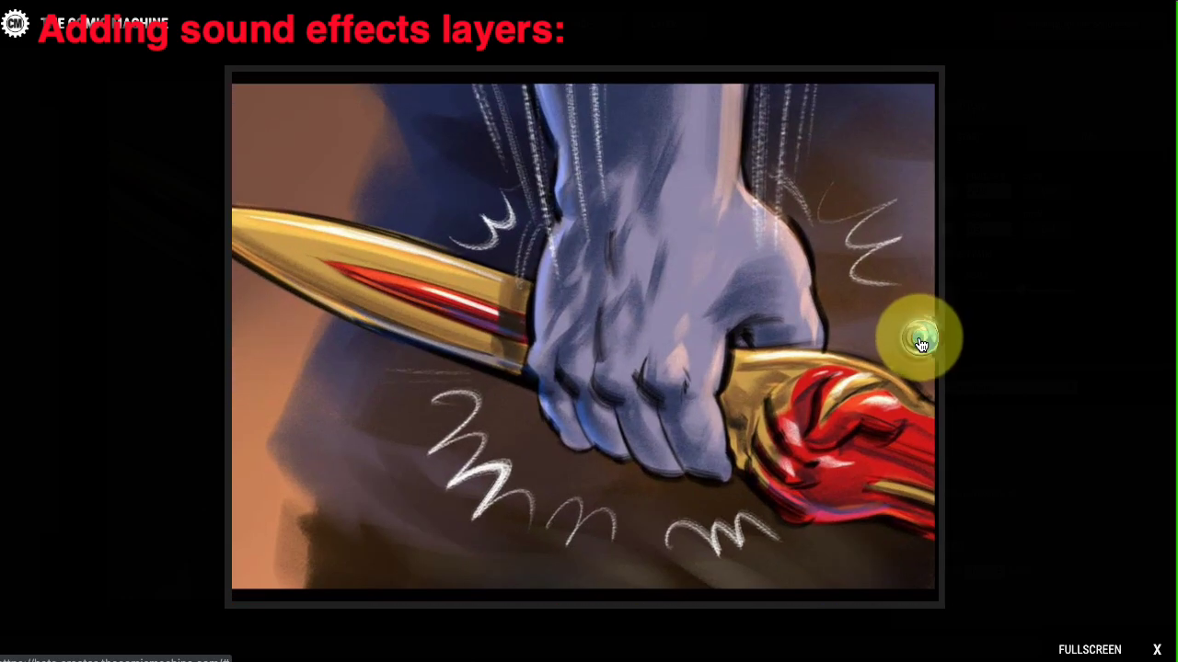
pyautogui.click(920, 342)
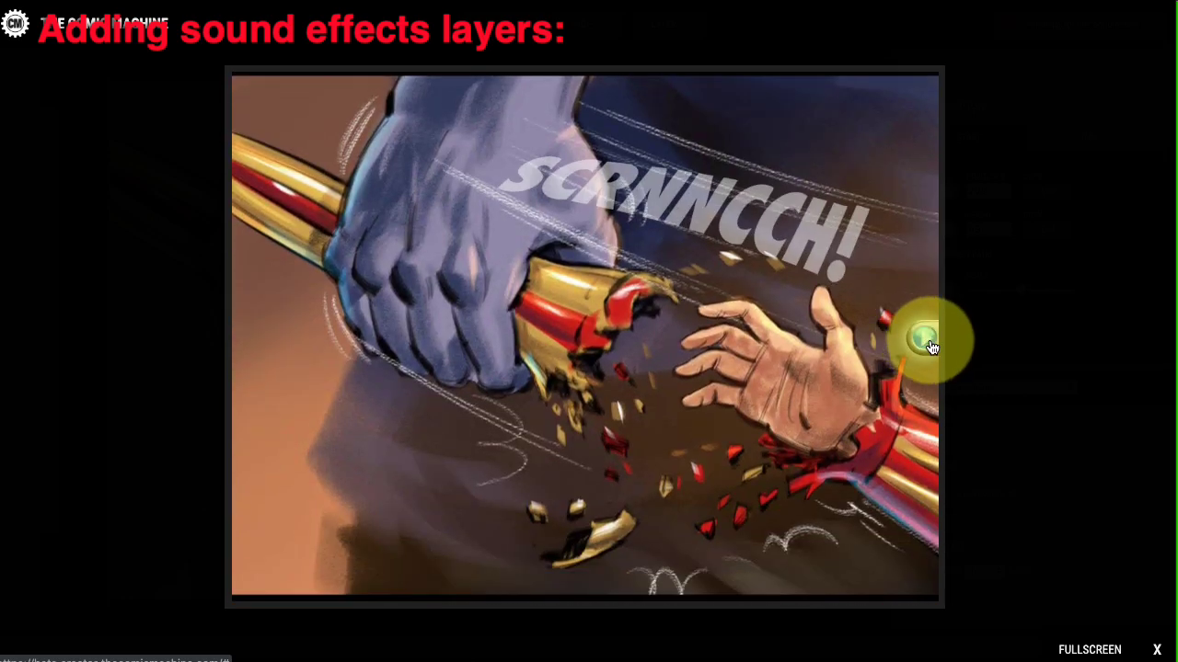
pyautogui.click(922, 340)
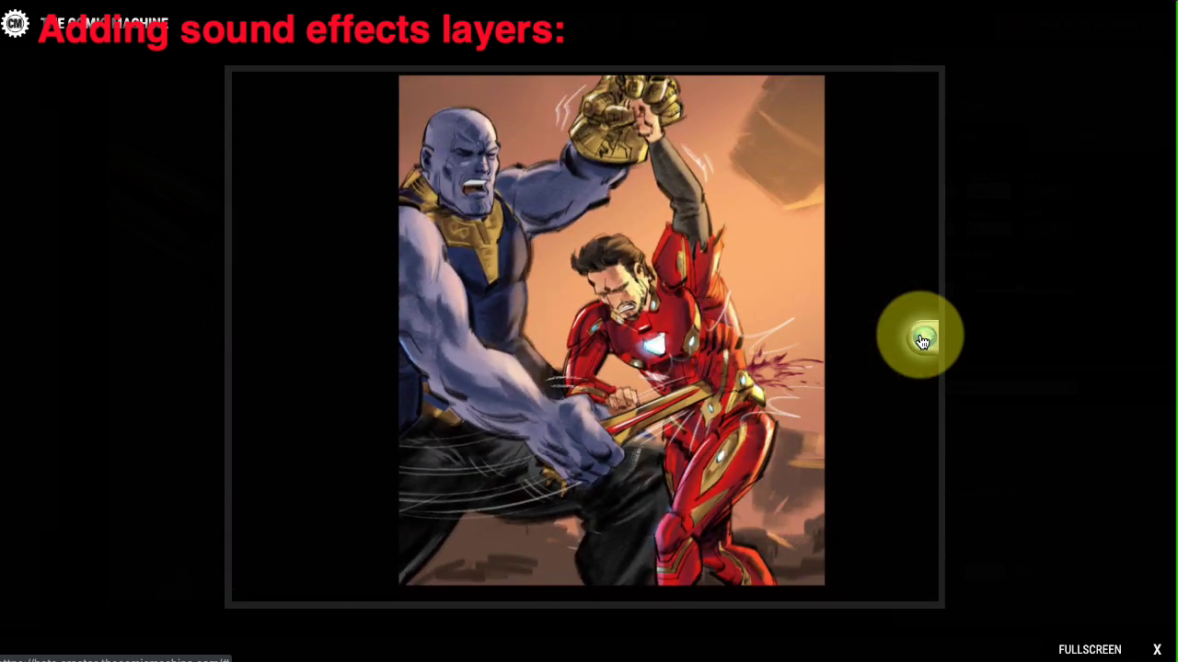
pyautogui.click(922, 341)
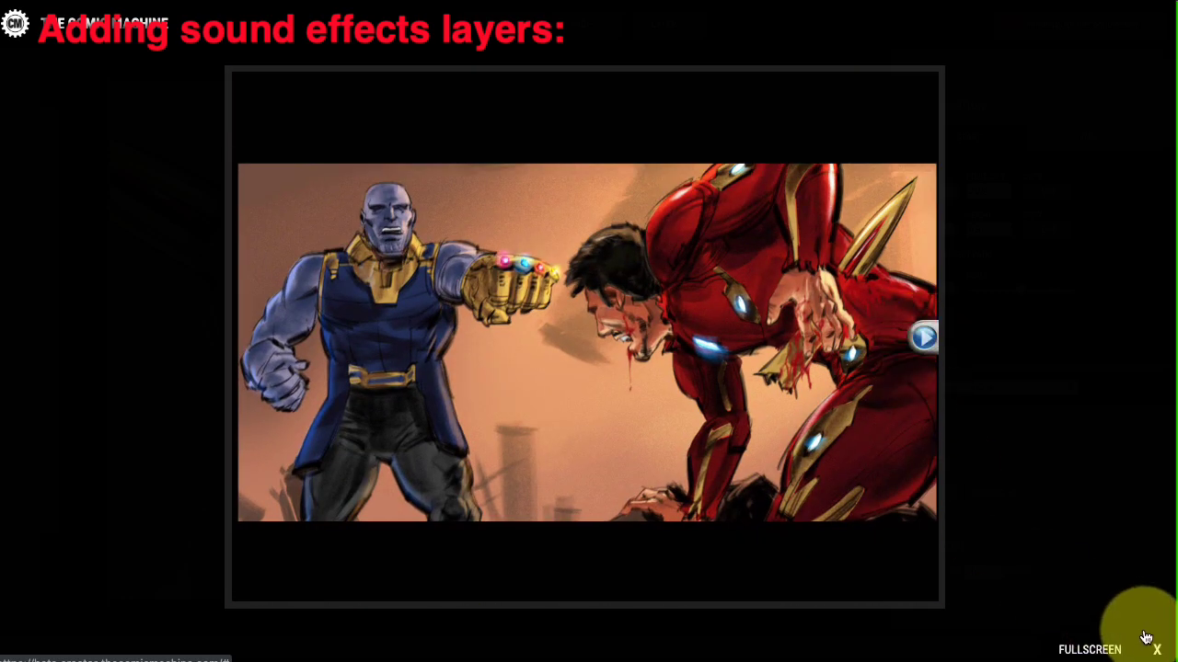
pyautogui.click(1147, 641)
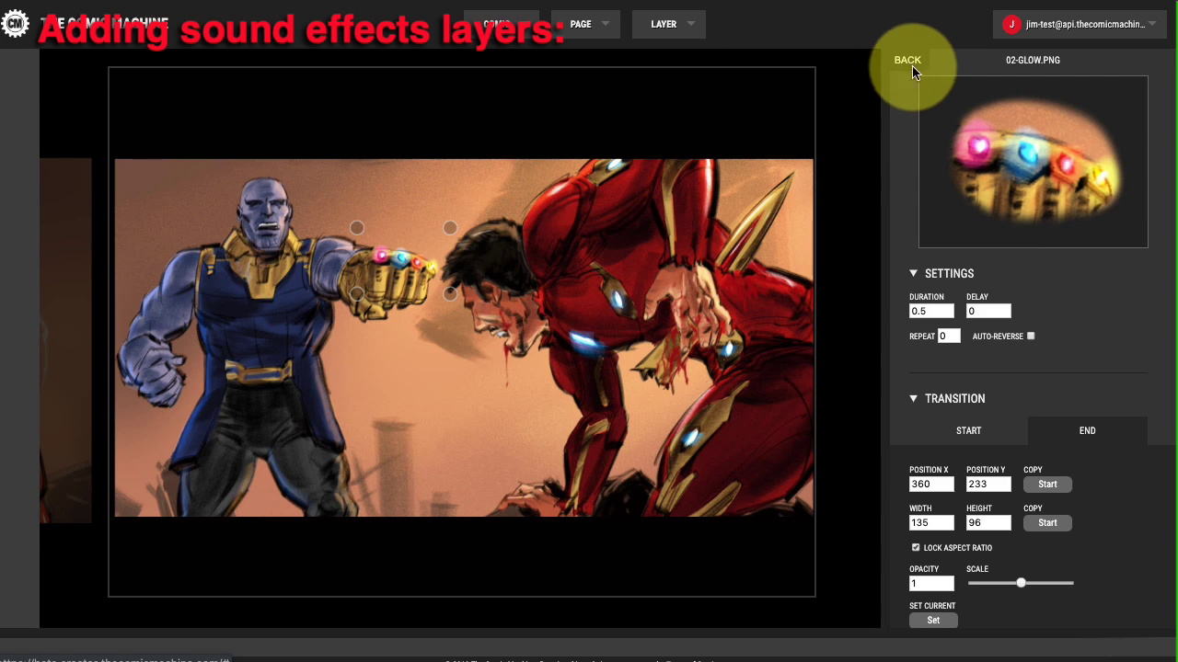
pyautogui.scroll(-3, 994, 387)
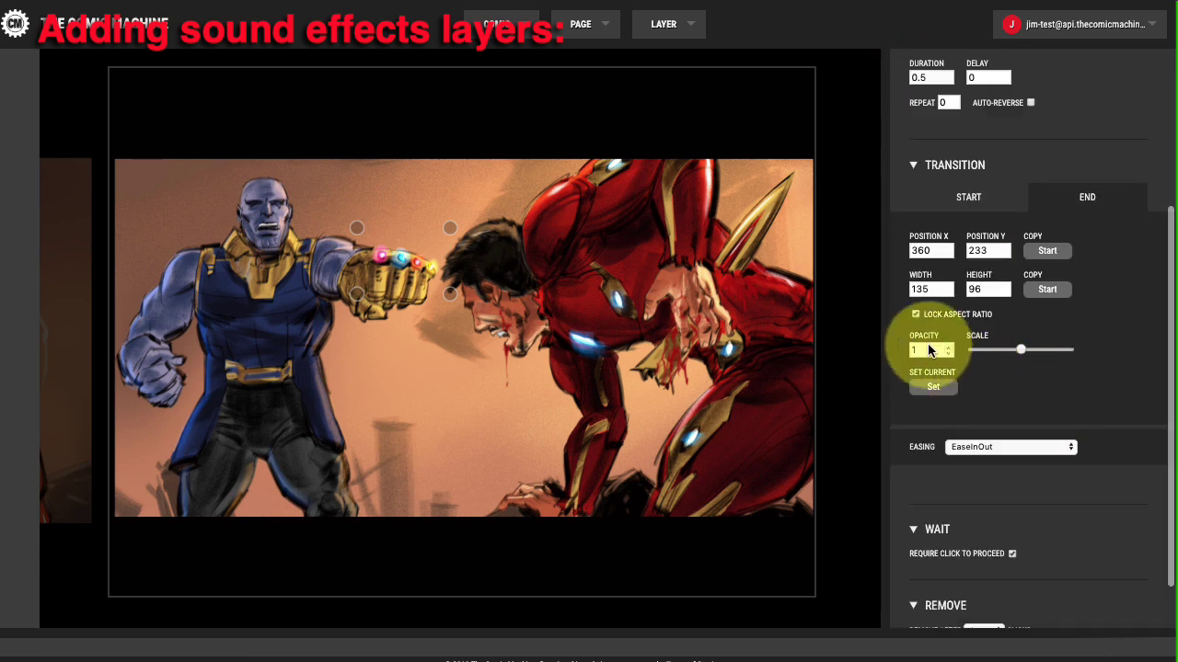
pyautogui.scroll(-1, 981, 383)
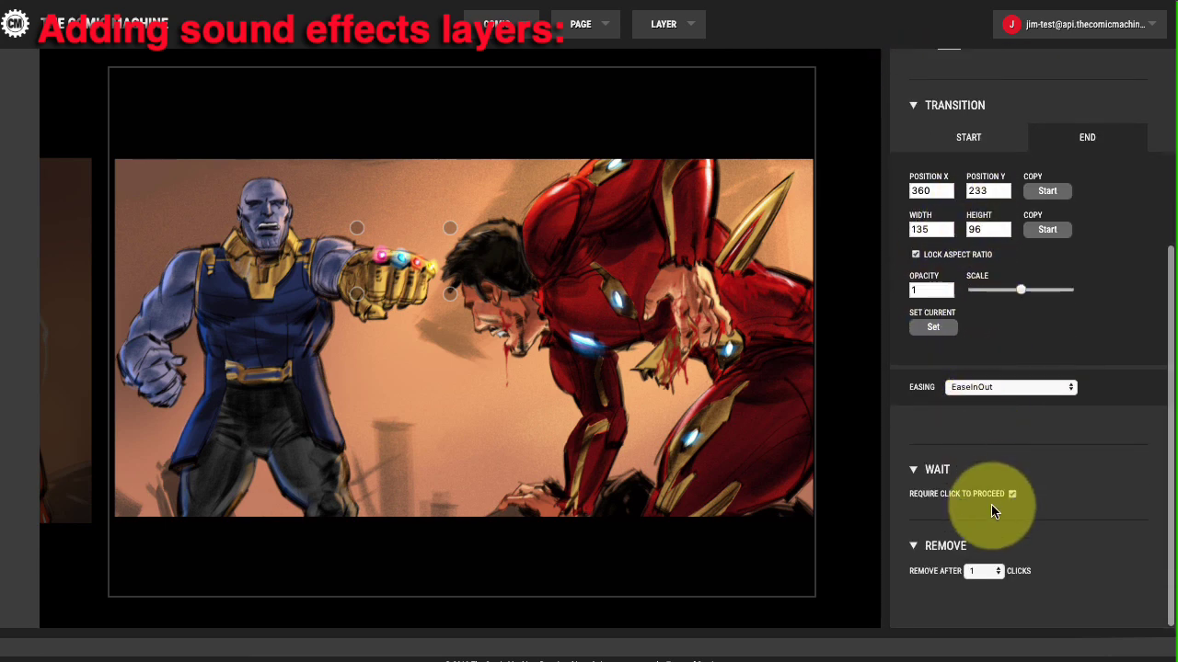
pyautogui.scroll(4, 1021, 495)
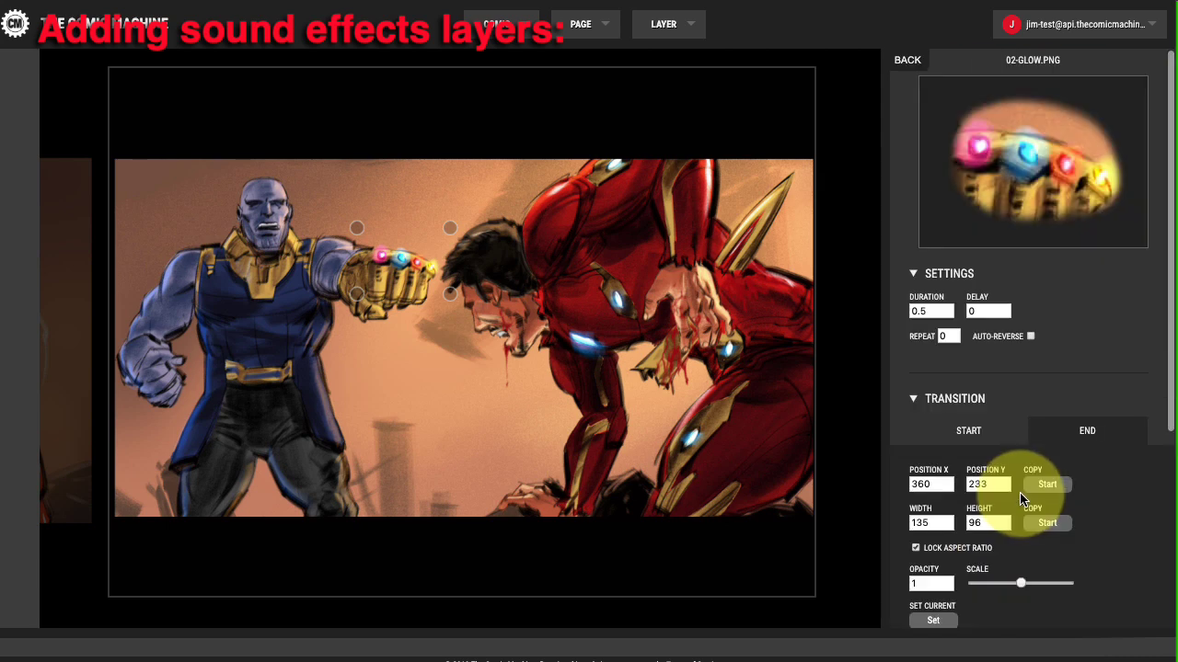
# Add a text balloon layer between Thanos and Iron Man with no tail and Light on Blank colours
pyautogui.click(675, 23)
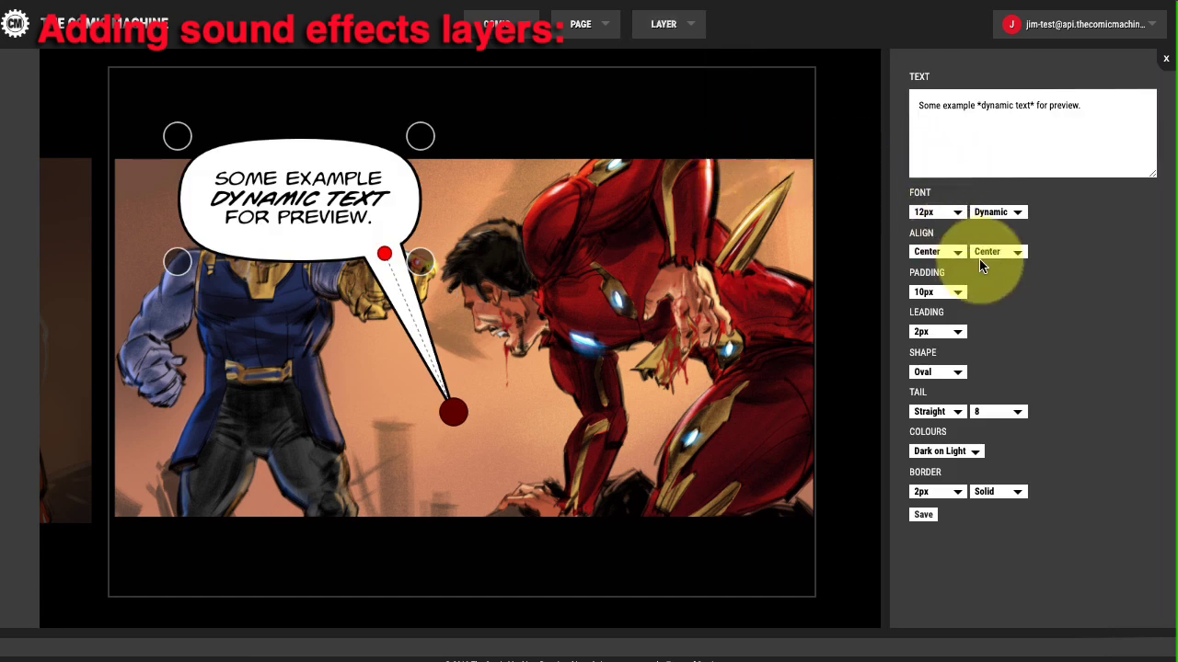
pyautogui.moveTo(361, 212); pyautogui.dragTo(484, 232)
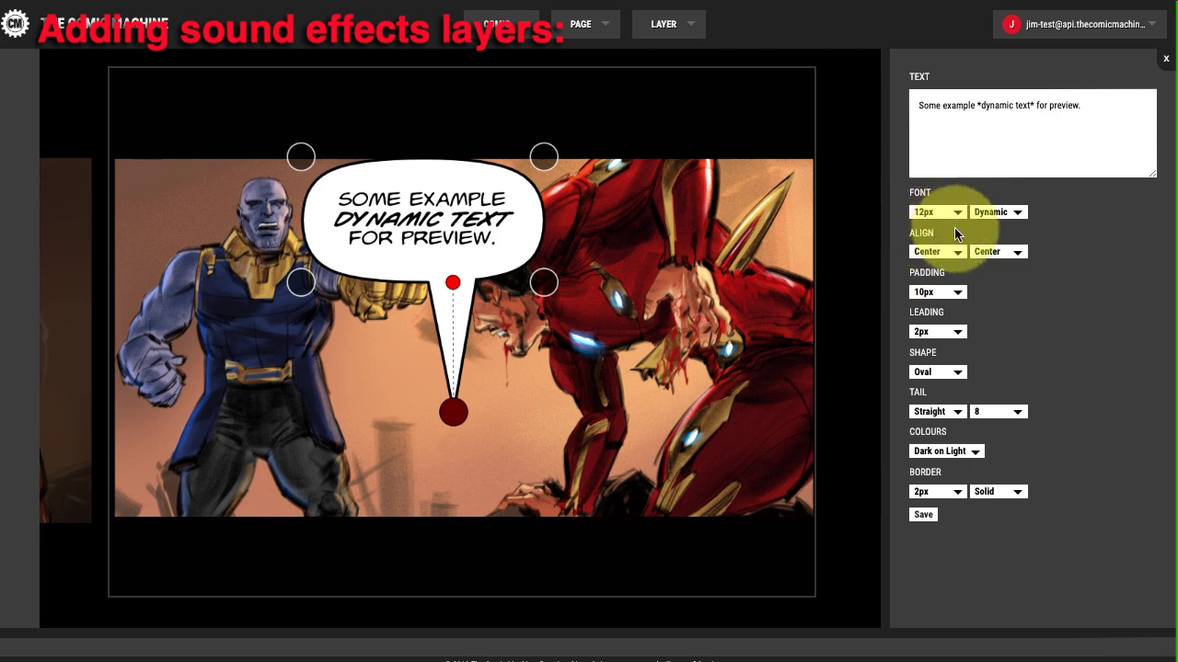
pyautogui.click(951, 418)
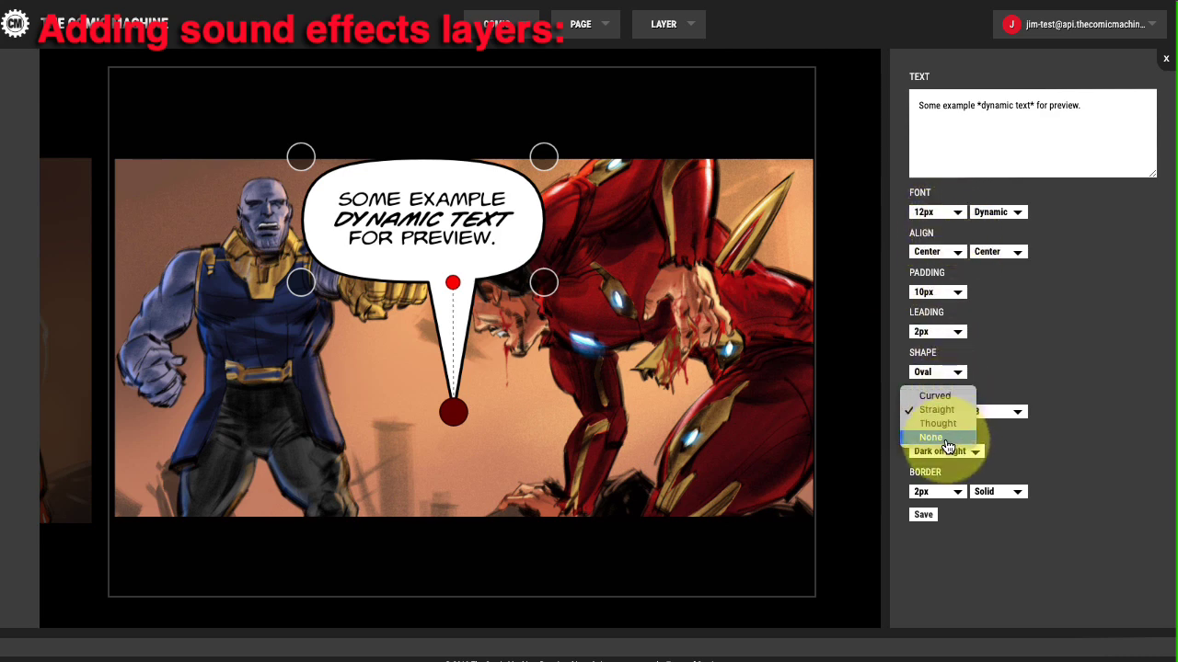
pyautogui.click(948, 445)
pyautogui.click(947, 449)
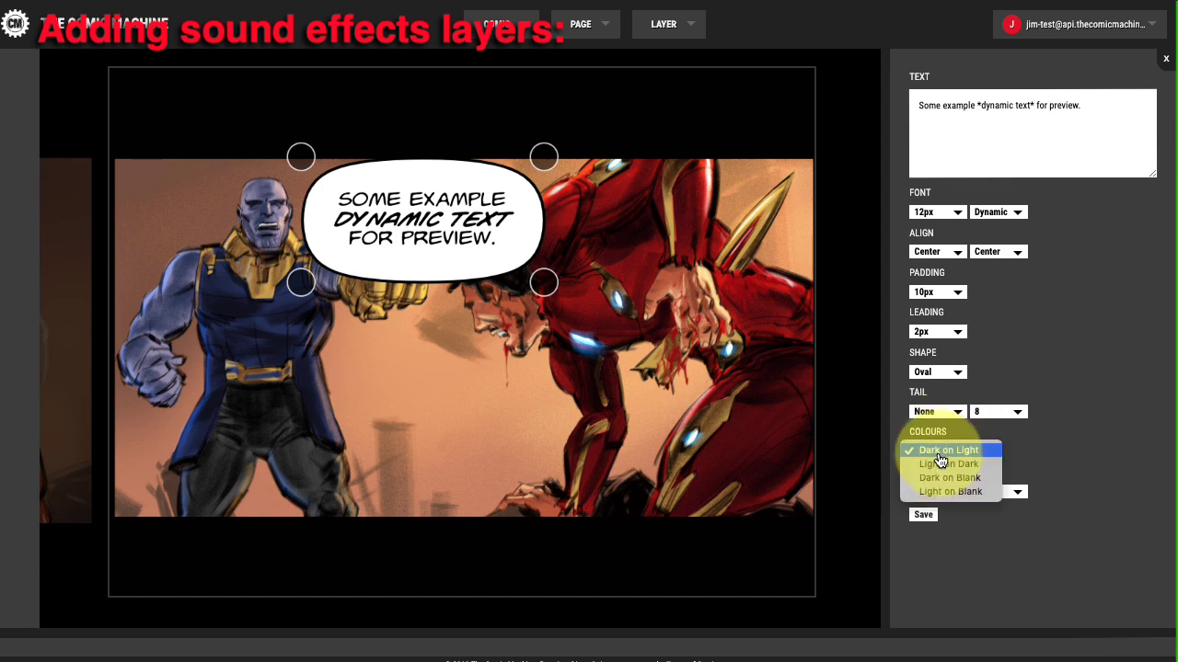
pyautogui.click(981, 492)
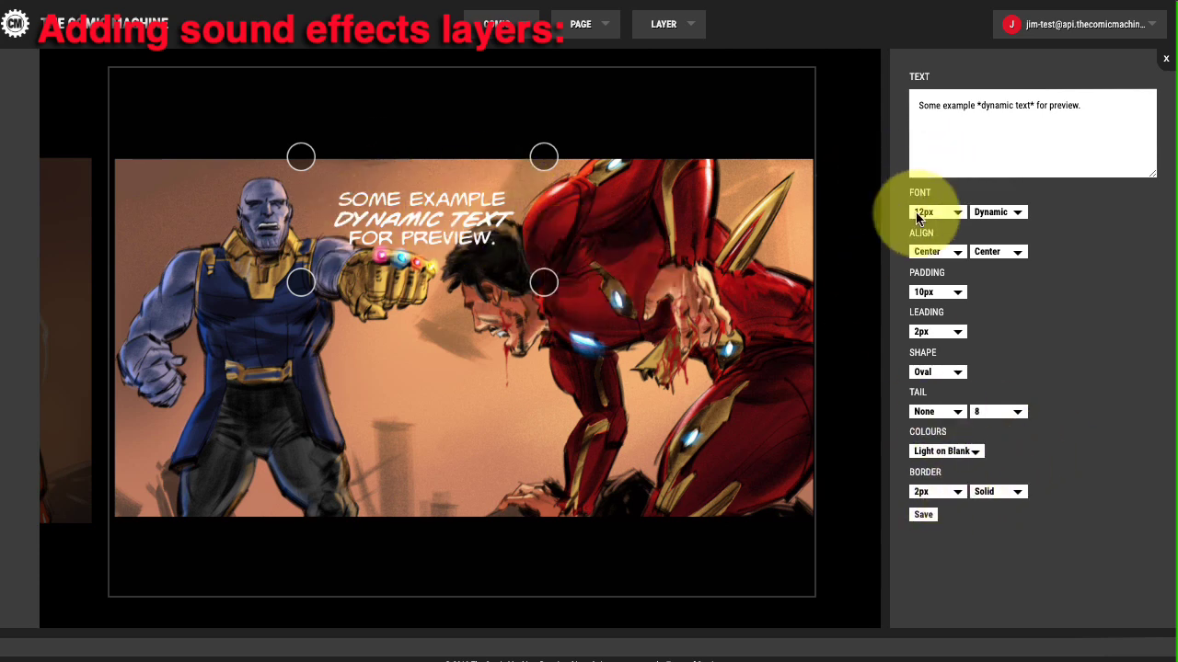
# Set the balloon's font style to Bold and replace its sample text with "whirrrr"
pyautogui.click(991, 212)
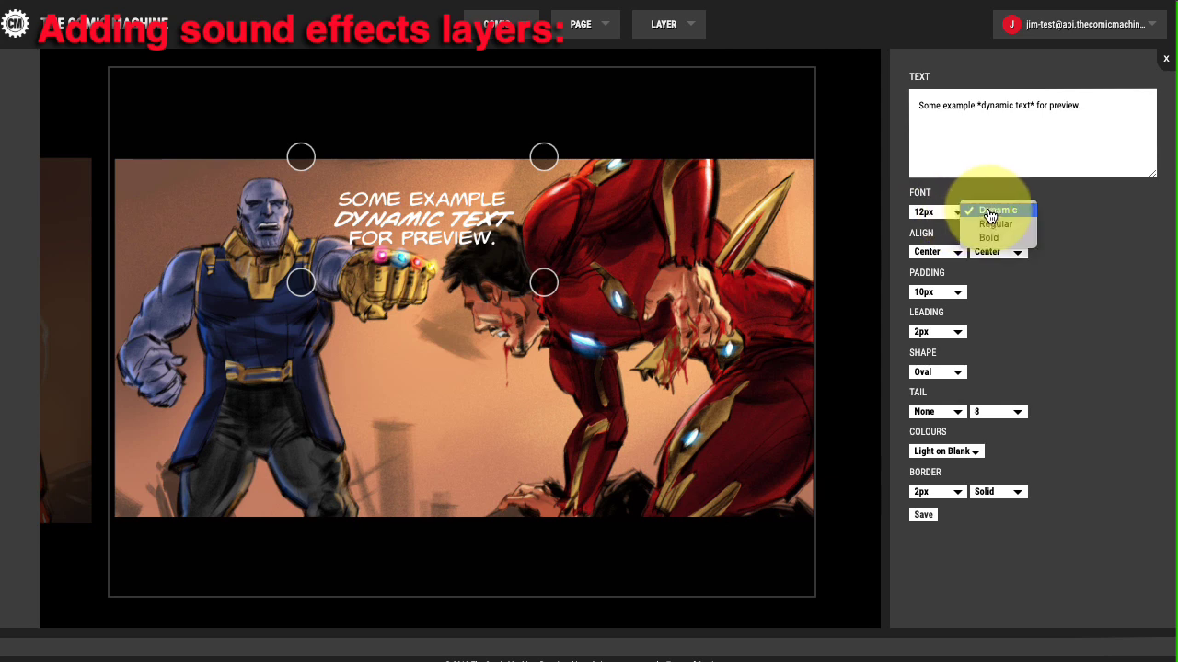
pyautogui.click(1001, 238)
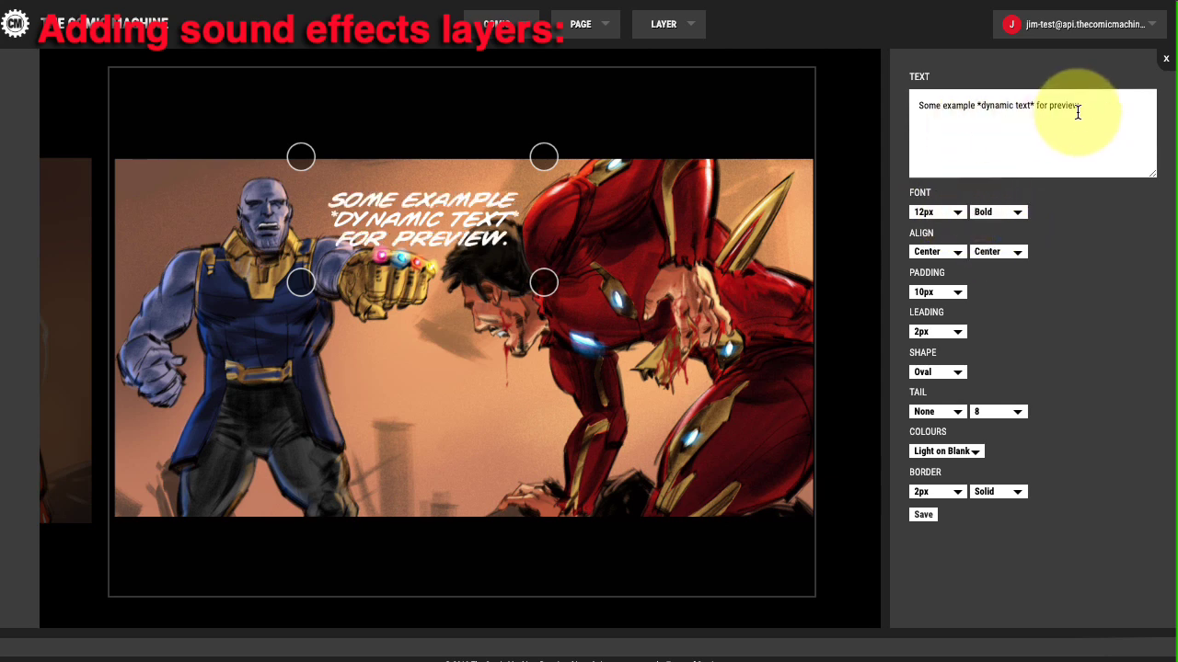
pyautogui.moveTo(1083, 106); pyautogui.dragTo(832, 107)
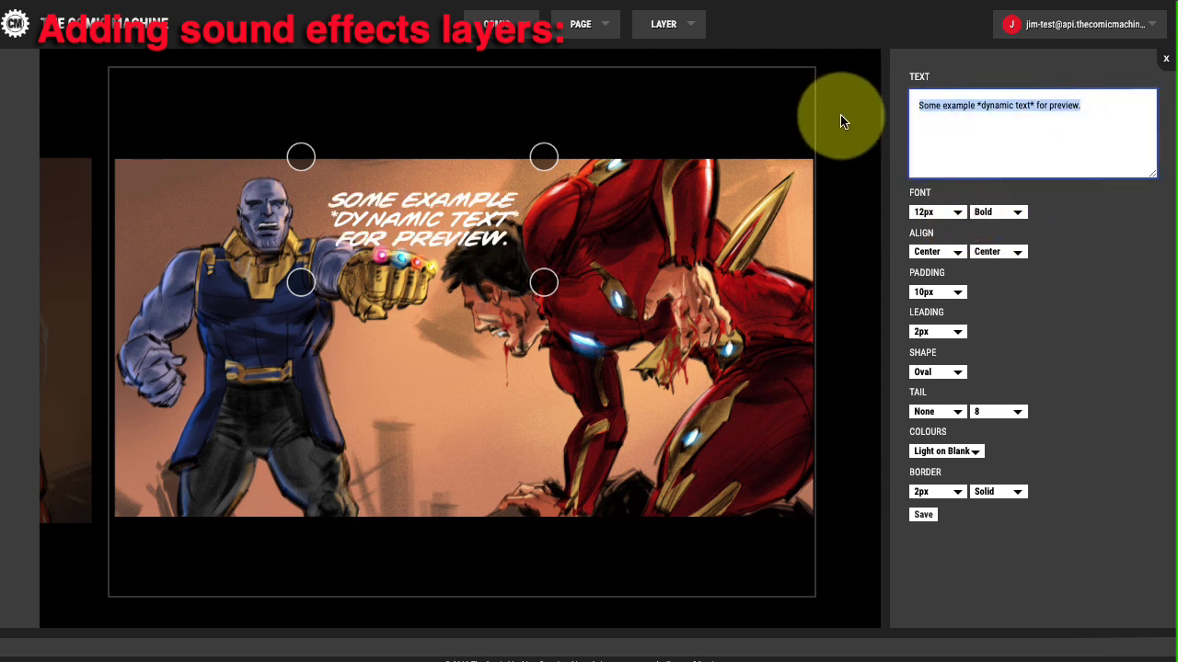
pyautogui.write('whi')
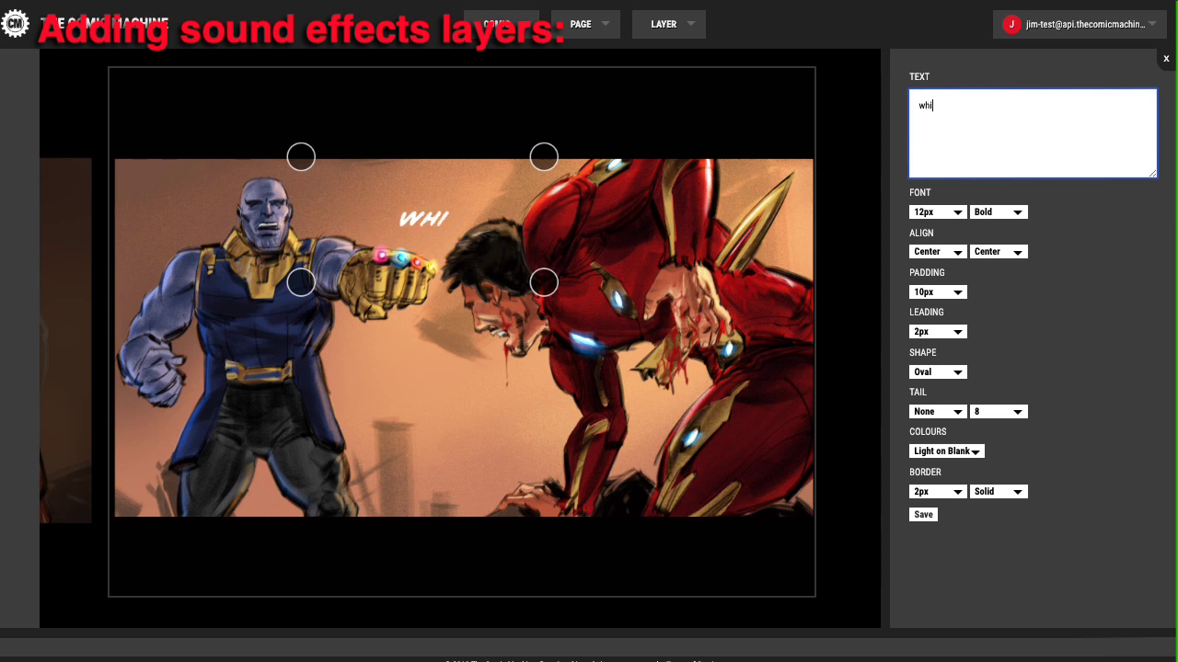
pyautogui.write('rrr')
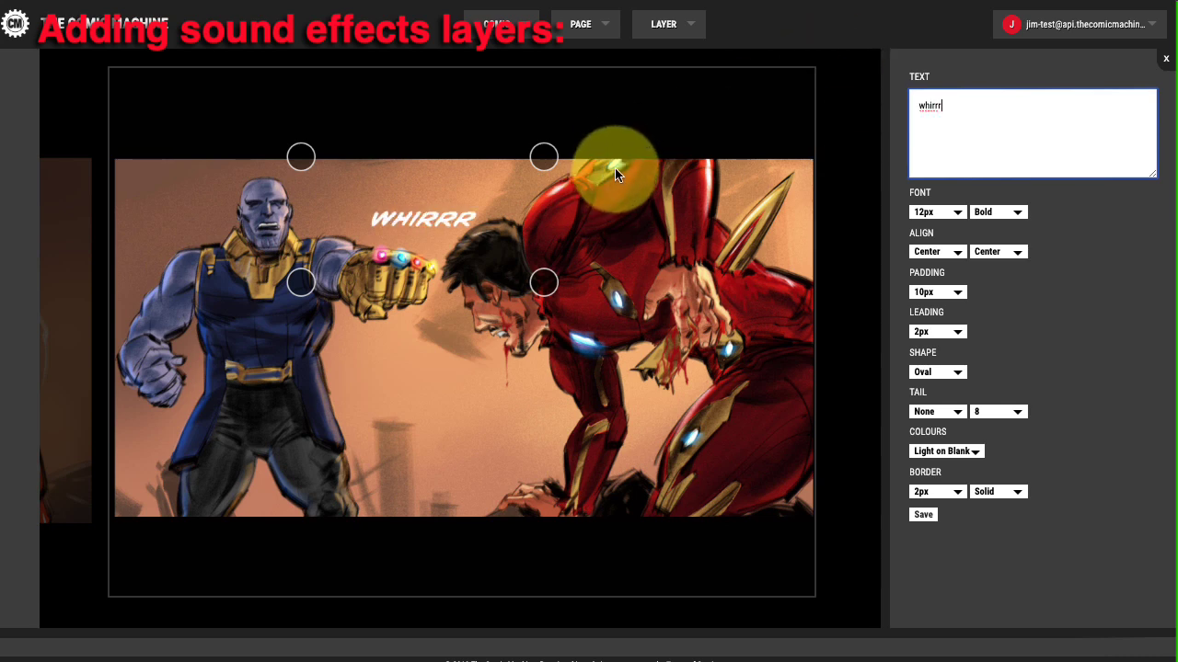
pyautogui.write('r')
# Place the "whirrrr" text just above Thanos's glowing gauntlet, reduce its text box slightly, and save the layer
pyautogui.moveTo(439, 218); pyautogui.dragTo(413, 226)
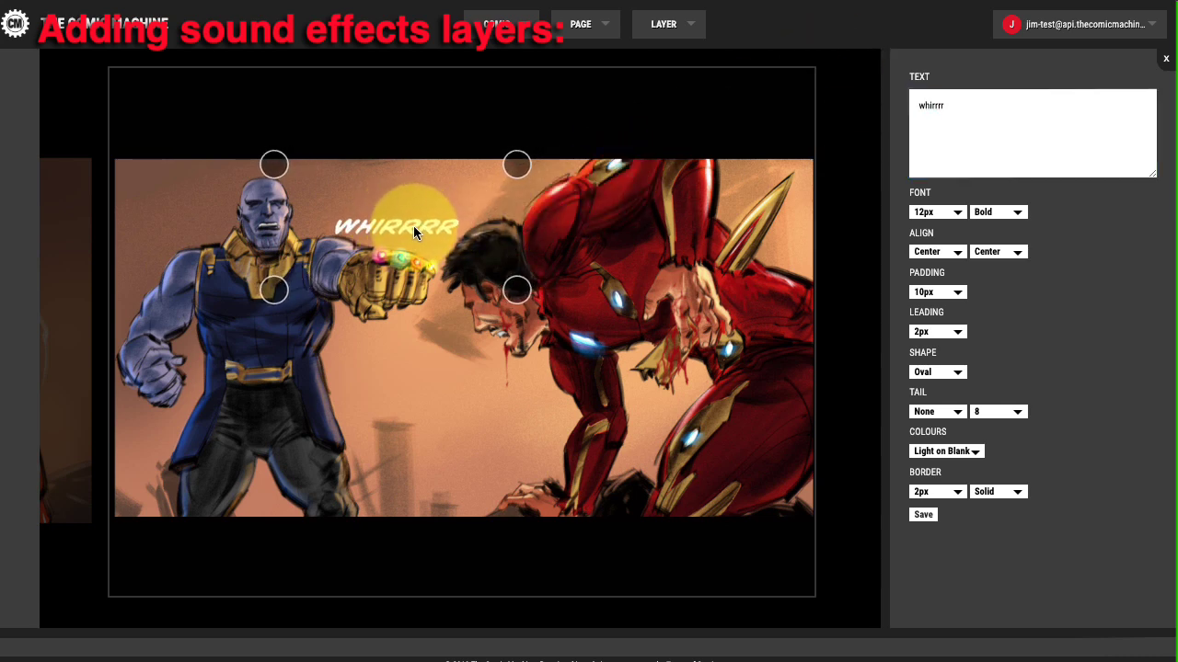
pyautogui.moveTo(518, 290); pyautogui.dragTo(513, 276)
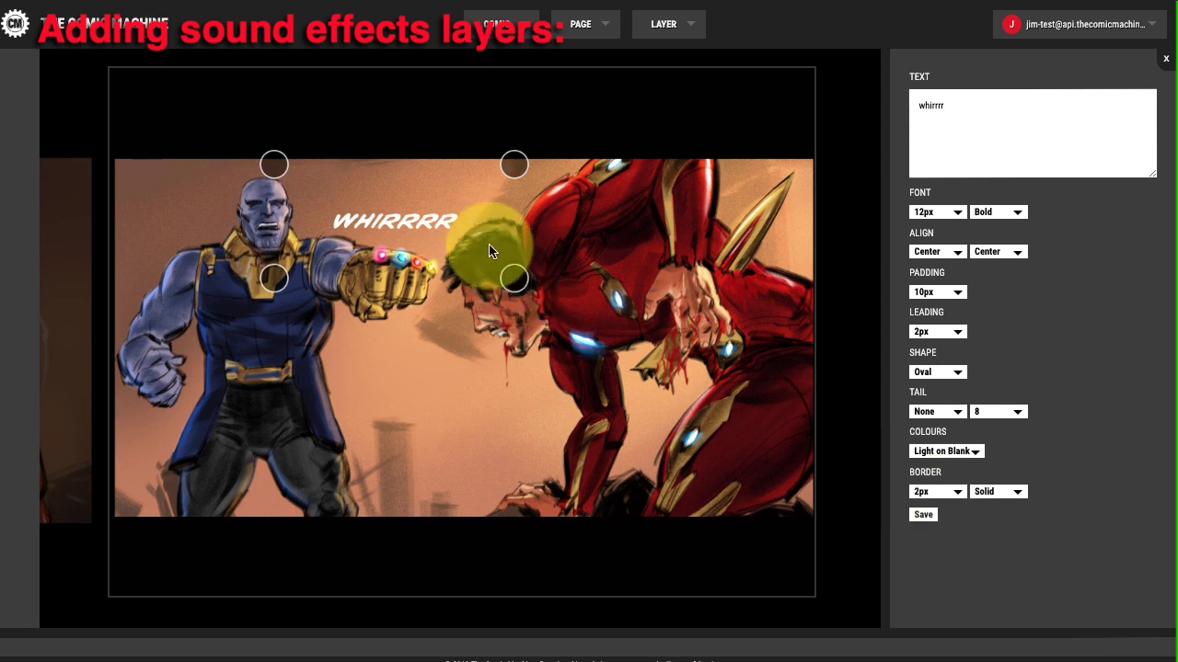
pyautogui.moveTo(421, 206)
pyautogui.mouseDown()
pyautogui.moveTo(430, 220)
pyautogui.moveTo(430, 205)
pyautogui.mouseUp()
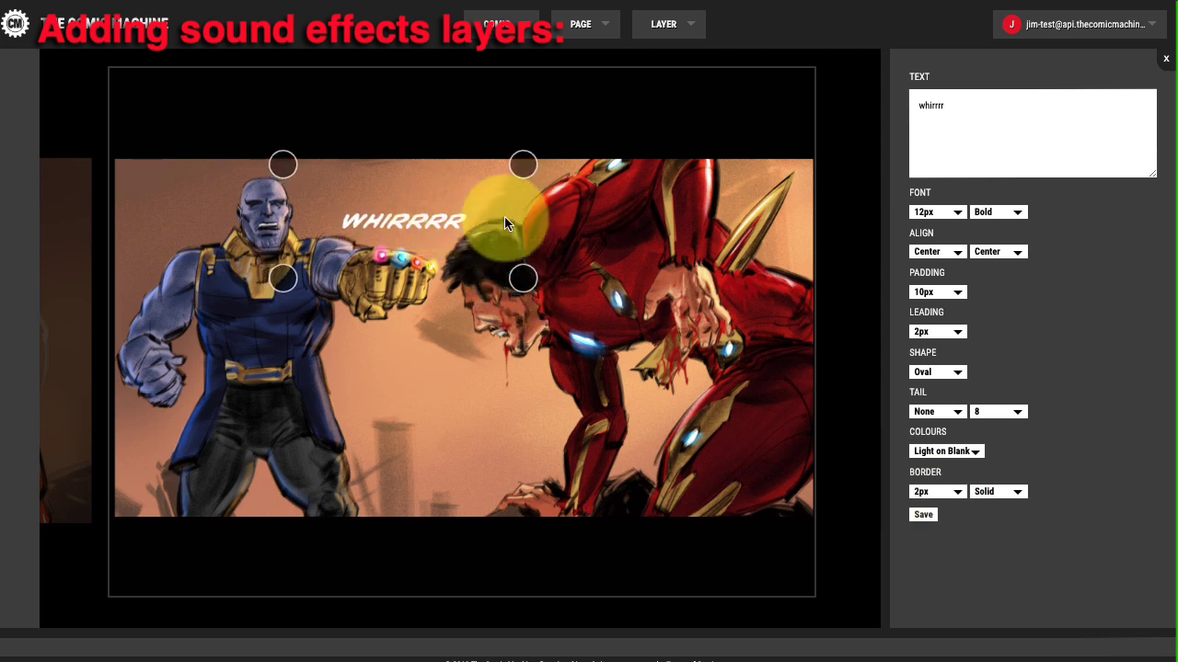
pyautogui.click(928, 513)
pyautogui.scroll(-5, 1050, 374)
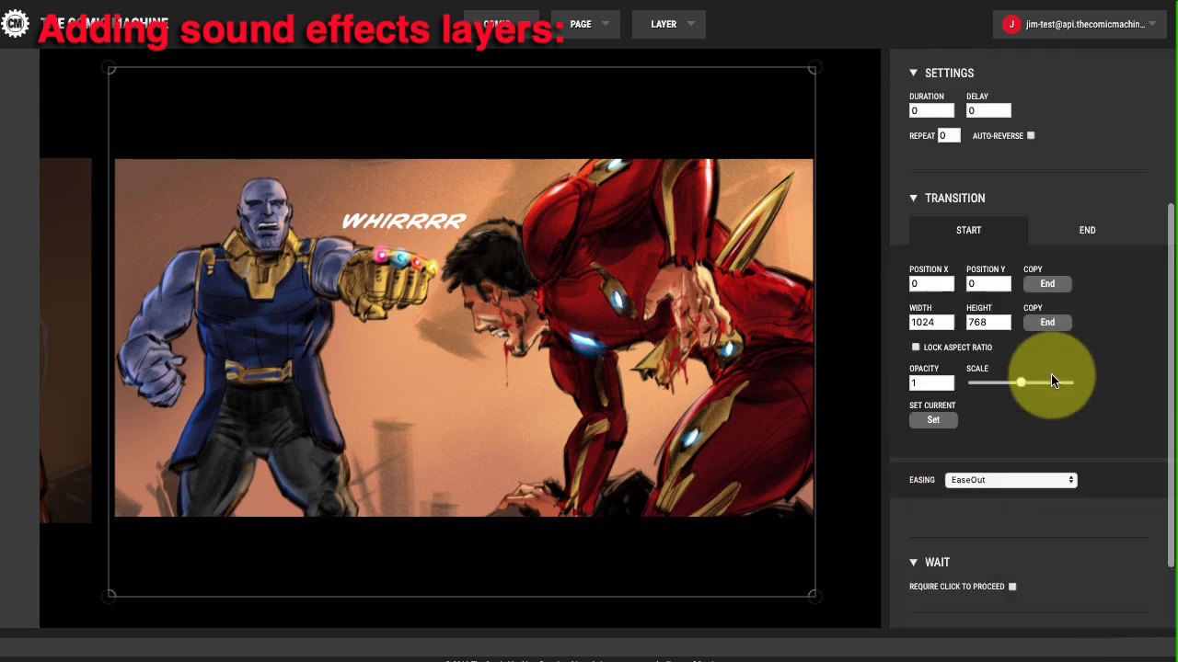
# In the "WHIRRRR" layer's start state, shrink the text to about 712 by 513 and place it at about X 133, Y 101
pyautogui.scroll(1, 970, 112)
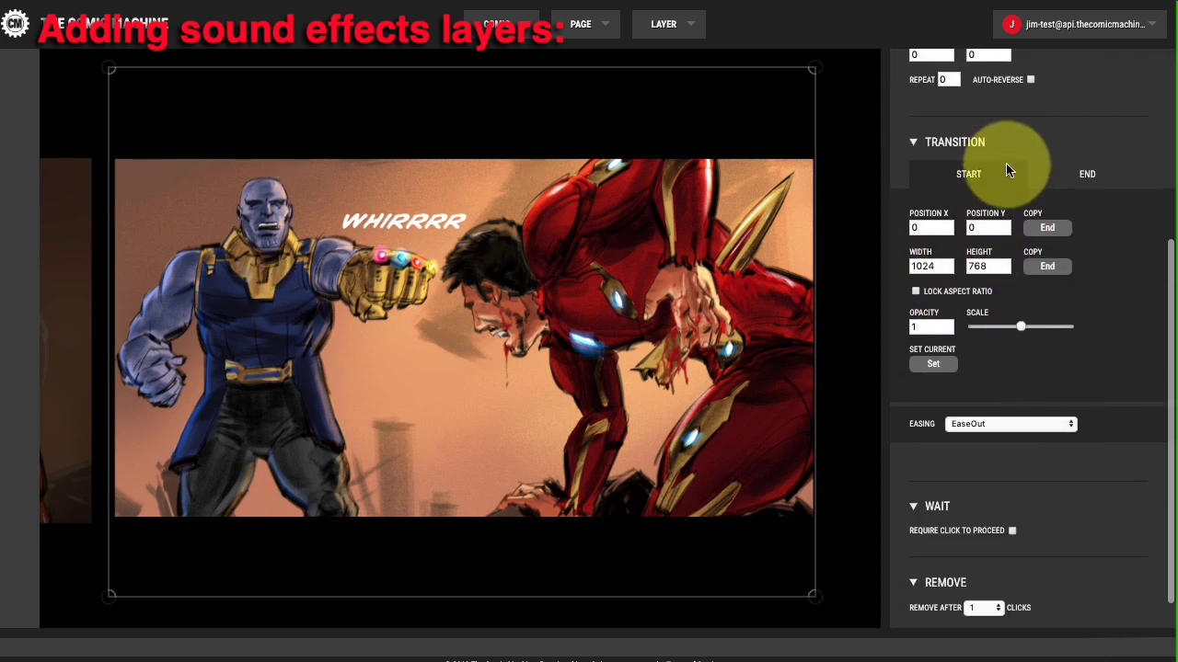
pyautogui.click(1064, 179)
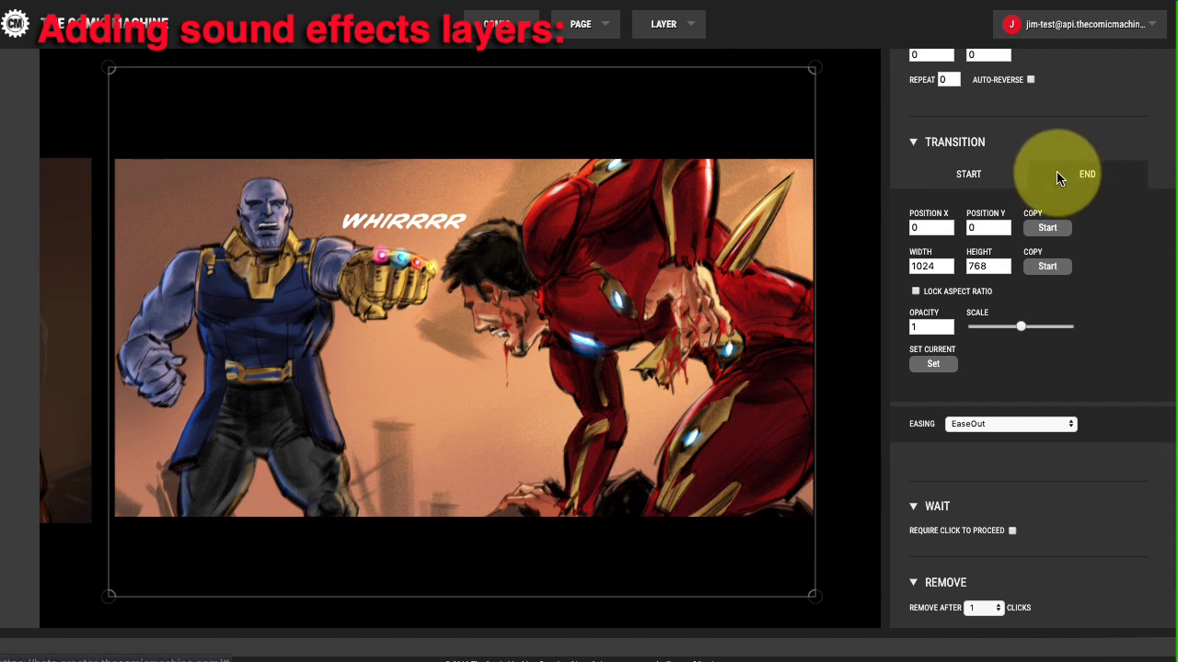
pyautogui.click(972, 178)
pyautogui.scroll(6, 975, 184)
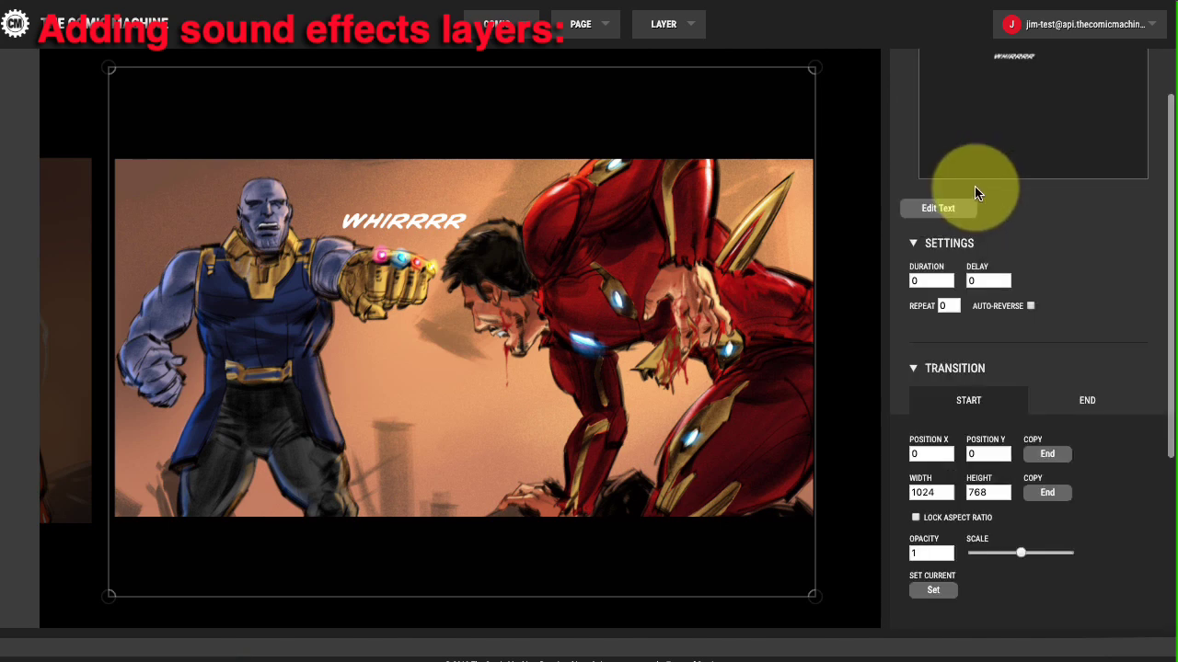
pyautogui.scroll(-2, 938, 322)
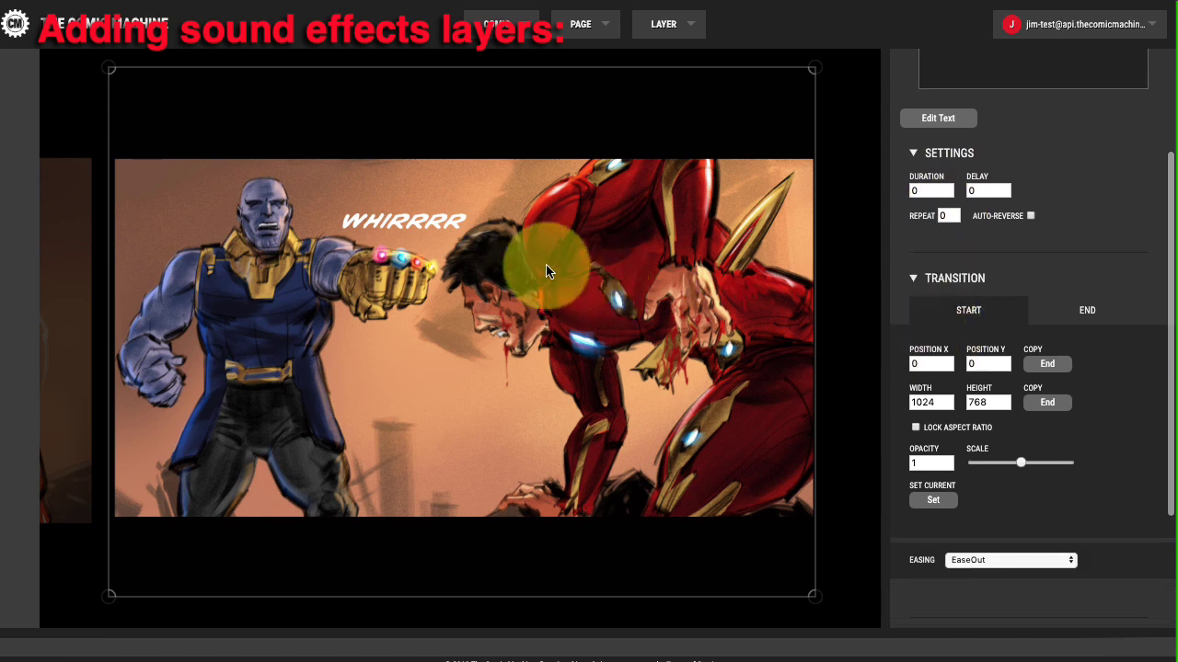
pyautogui.click(1077, 310)
pyautogui.click(968, 313)
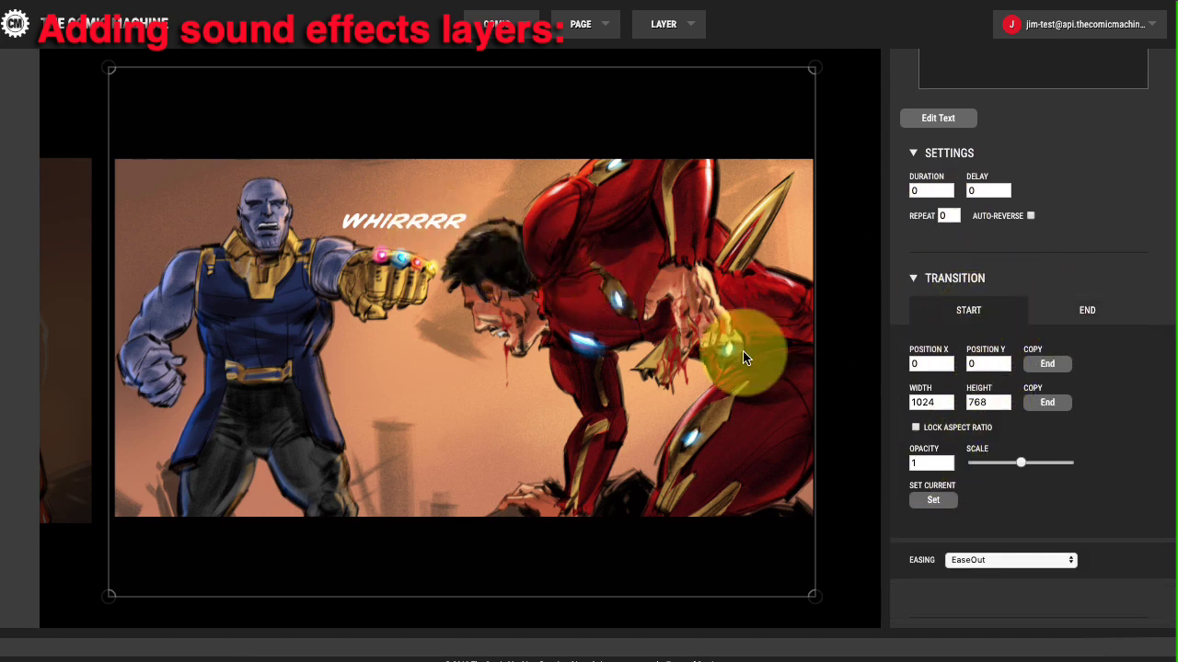
pyautogui.moveTo(446, 220); pyautogui.dragTo(447, 222)
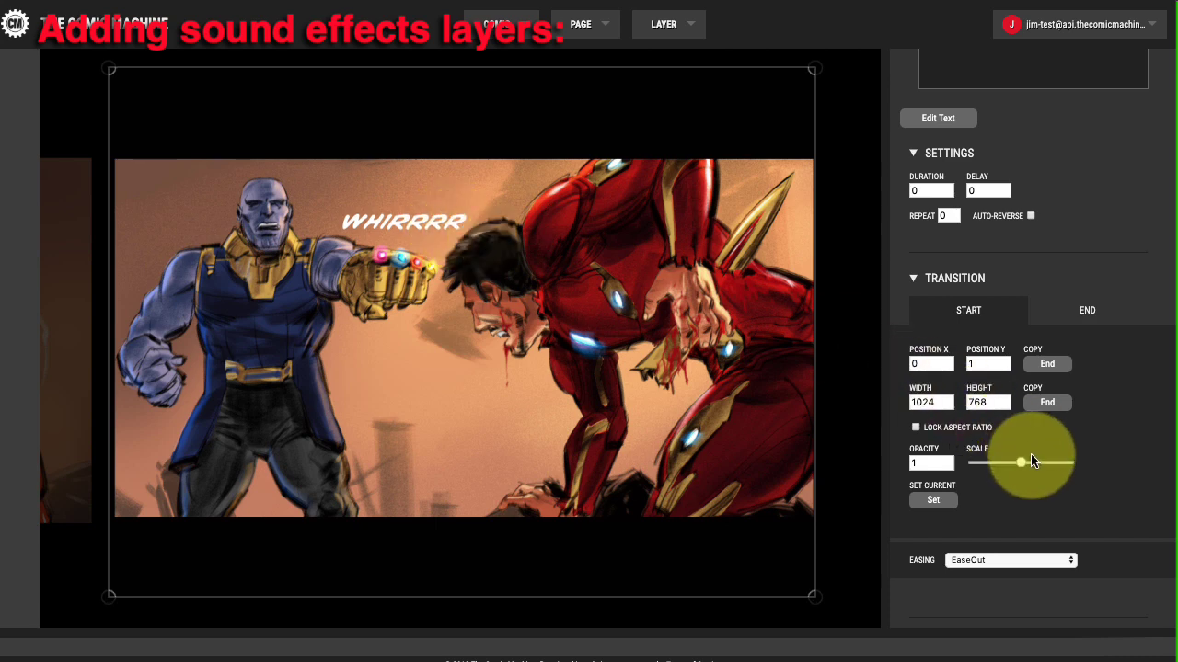
pyautogui.moveTo(1019, 466); pyautogui.dragTo(1021, 466)
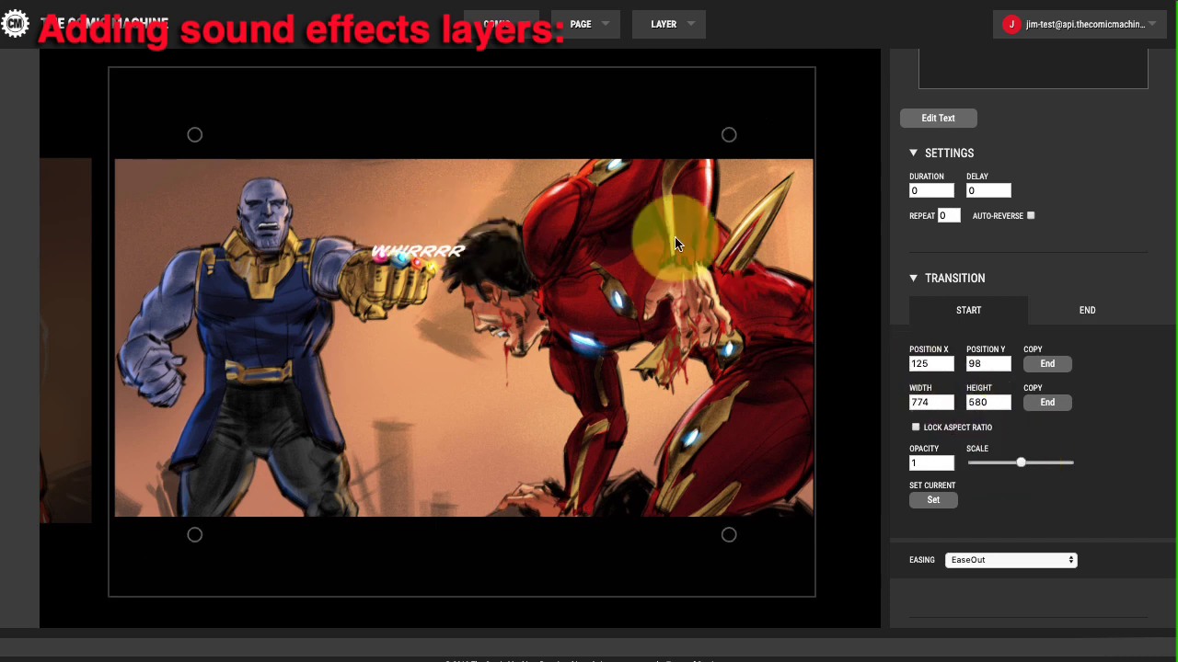
pyautogui.moveTo(458, 262); pyautogui.dragTo(432, 235)
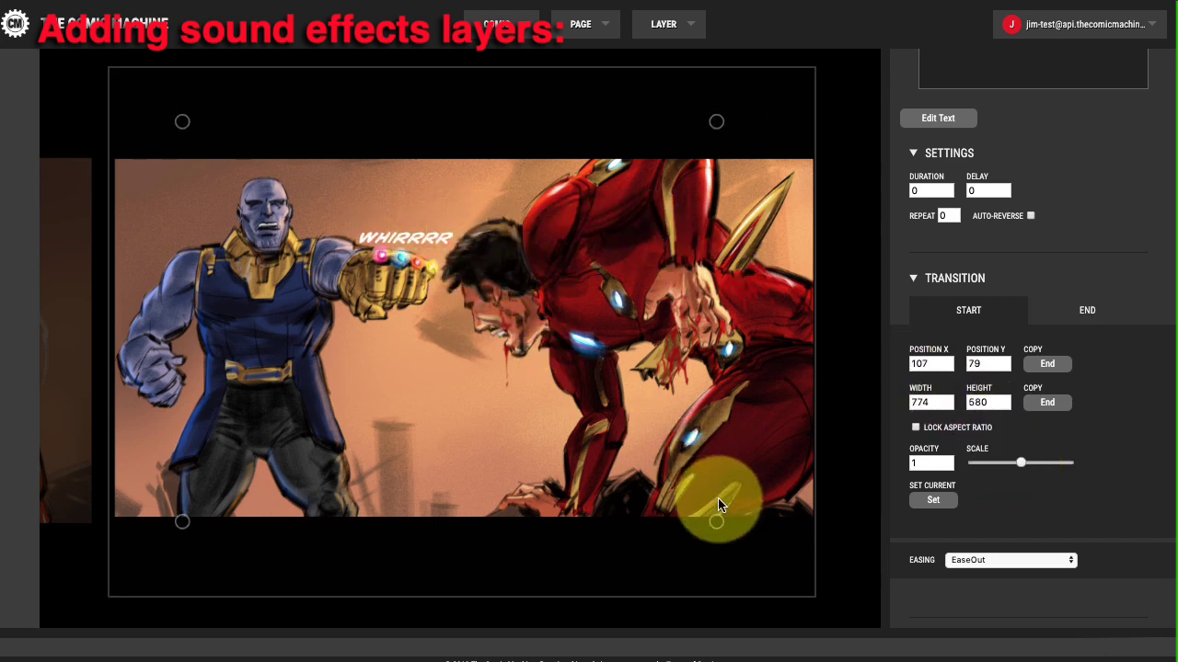
pyautogui.moveTo(716, 519); pyautogui.dragTo(660, 465)
pyautogui.moveTo(370, 215); pyautogui.dragTo(401, 243)
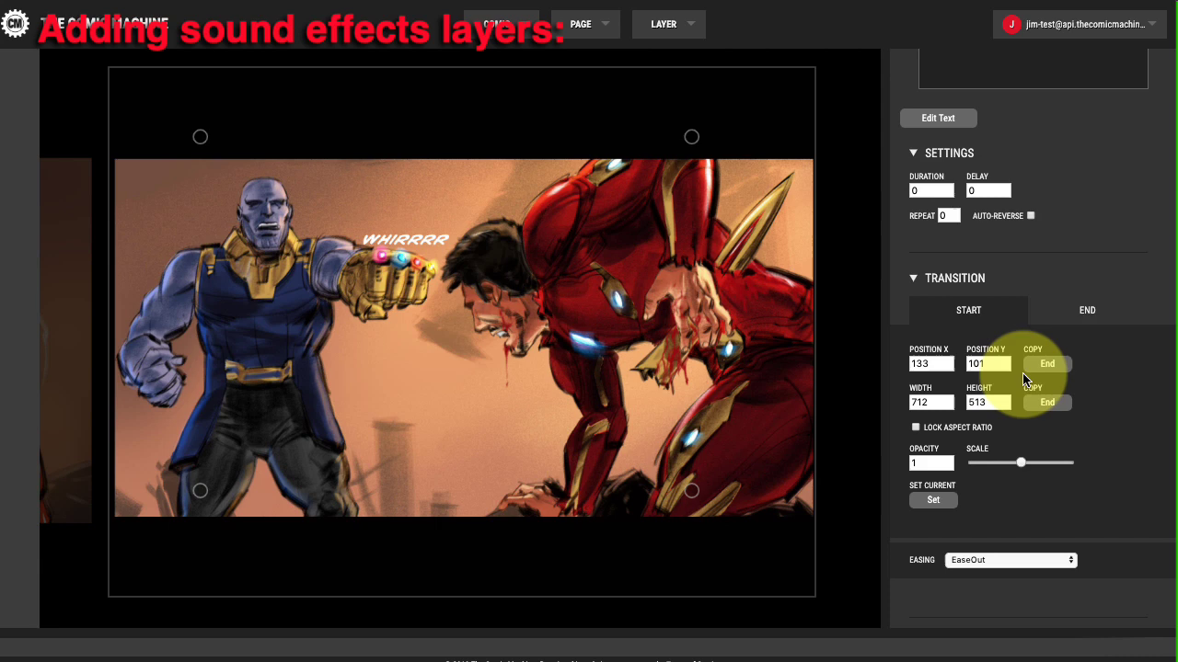
# Compare the layer's end state with its start state, and set the start opacity to 0
pyautogui.click(1047, 315)
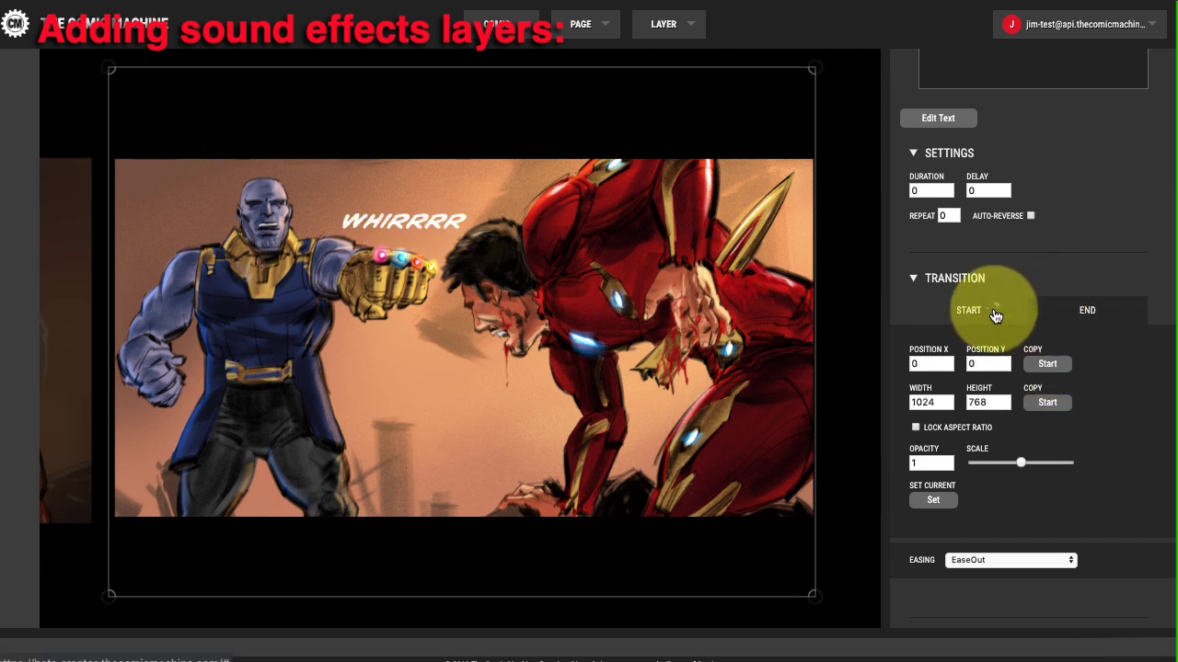
pyautogui.click(996, 313)
pyautogui.click(917, 462)
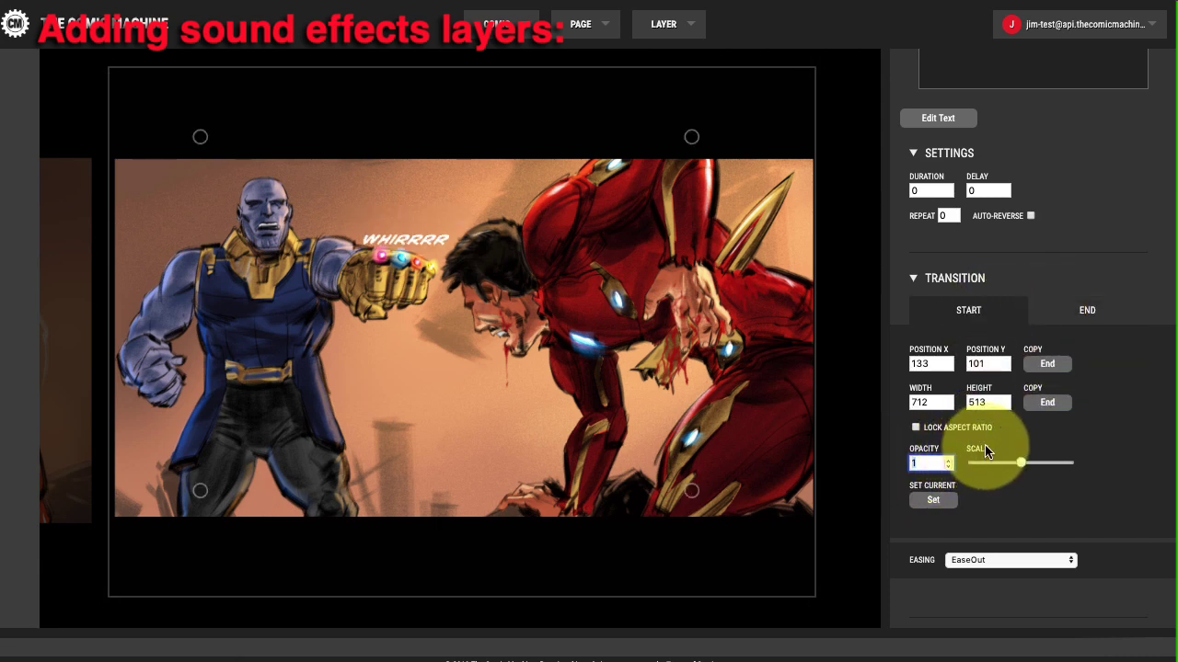
pyautogui.write('0')
pyautogui.scroll(3, 986, 151)
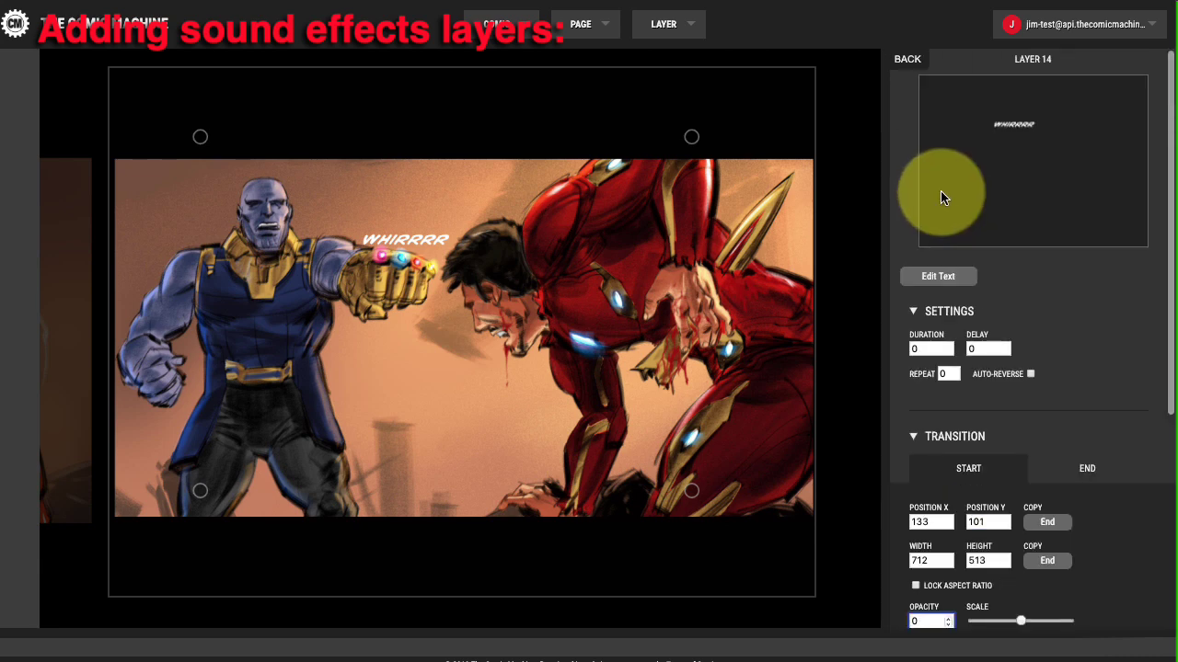
# Check the timing settings of the 02-GLOW.PNG layer and return to the layer list
pyautogui.click(914, 71)
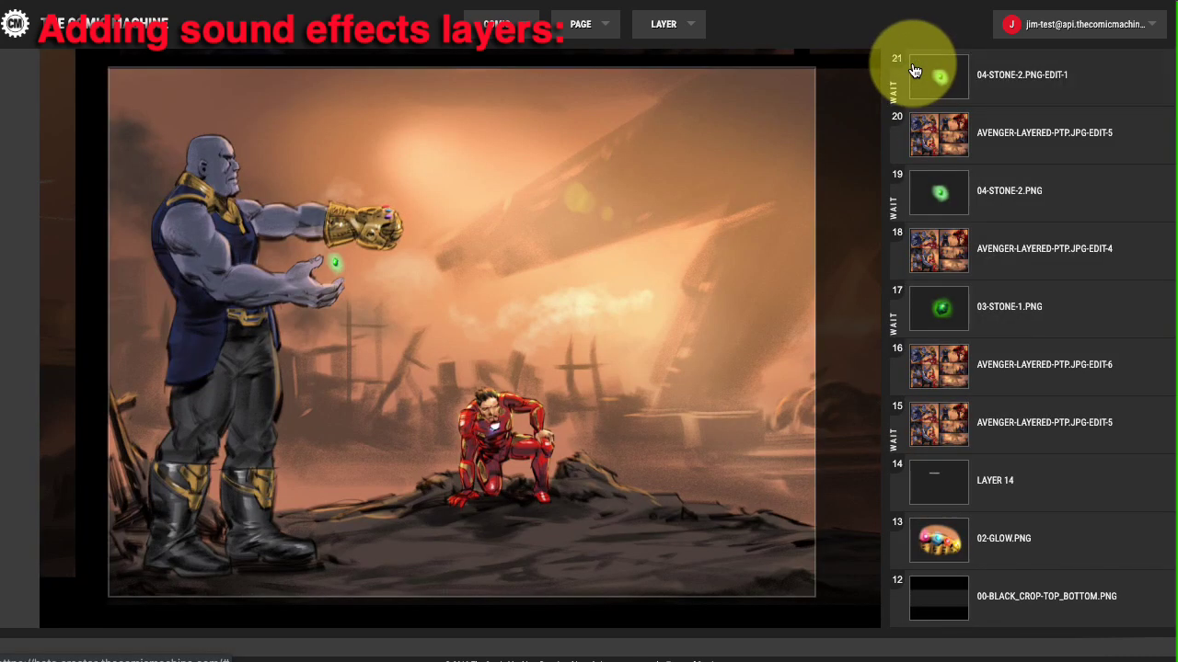
pyautogui.scroll(-1, 985, 415)
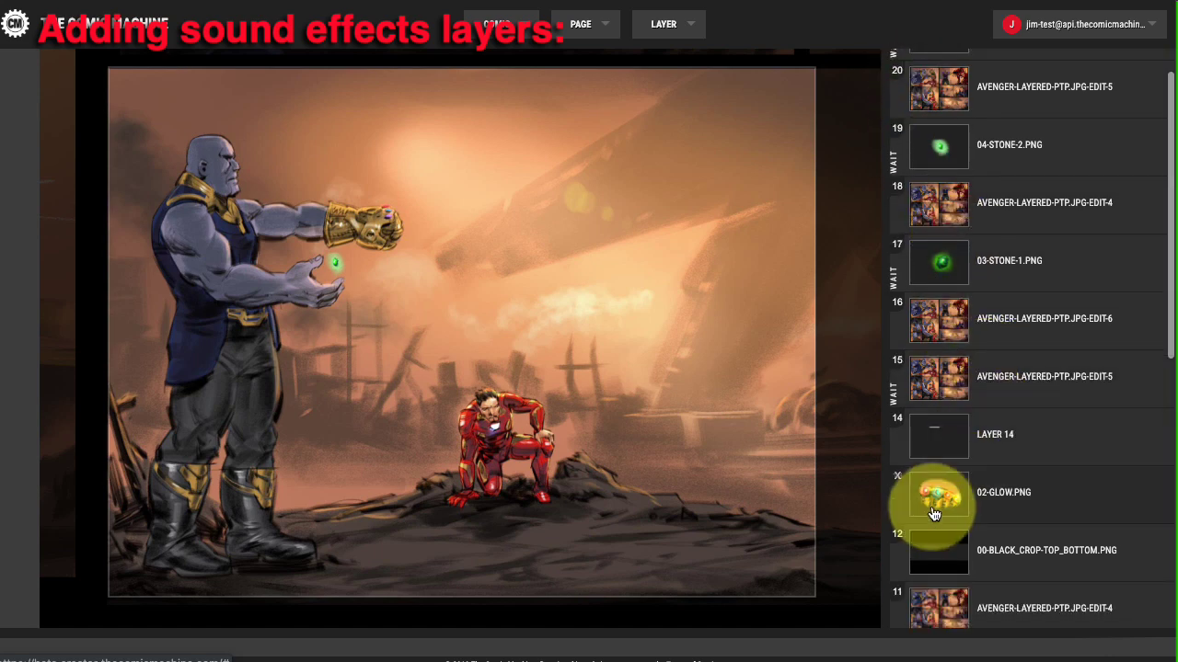
pyautogui.click(939, 500)
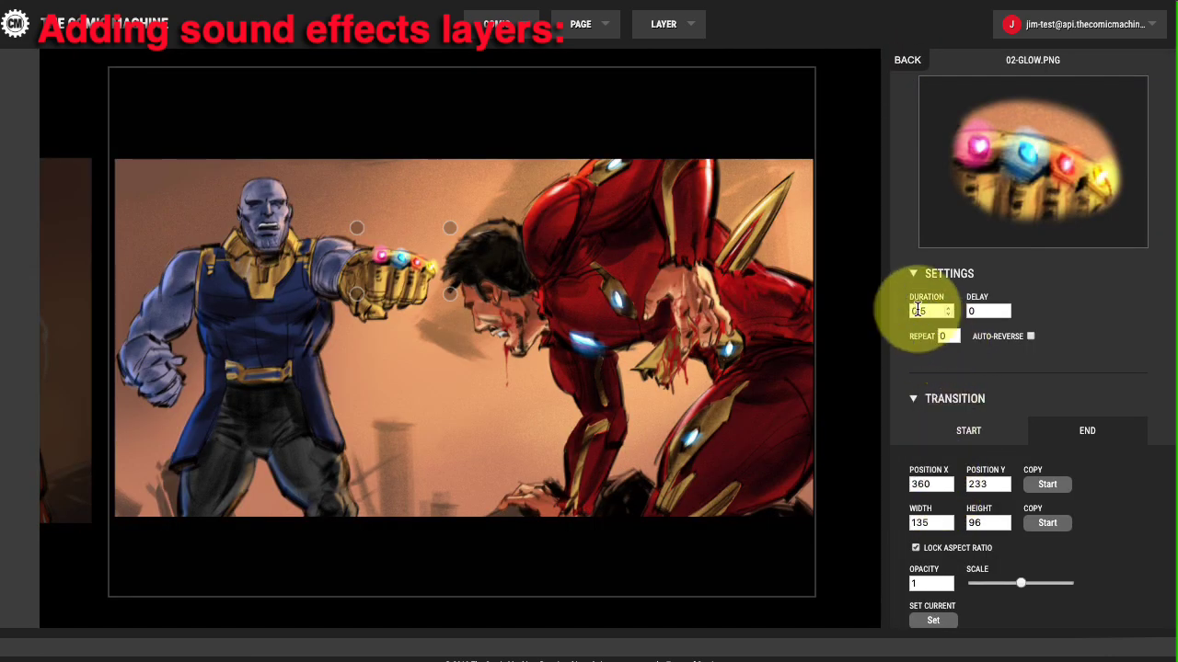
pyautogui.click(909, 65)
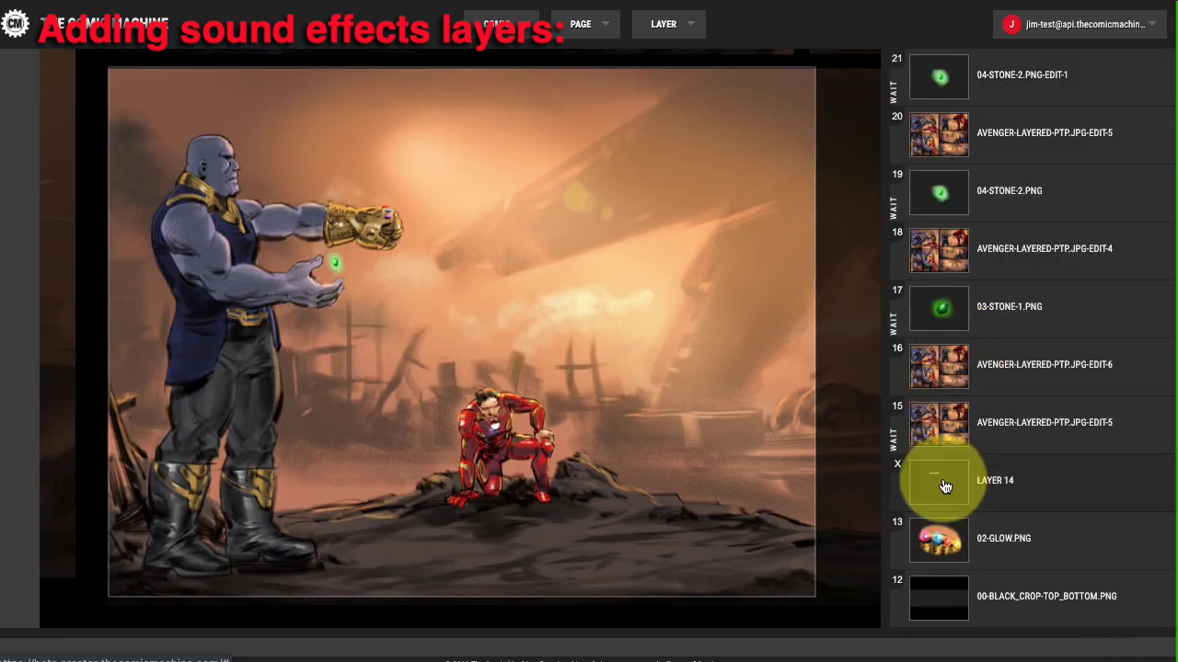
# Set the "WHIRRRR" layer's duration to .5 and its delay to -.5
pyautogui.click(945, 485)
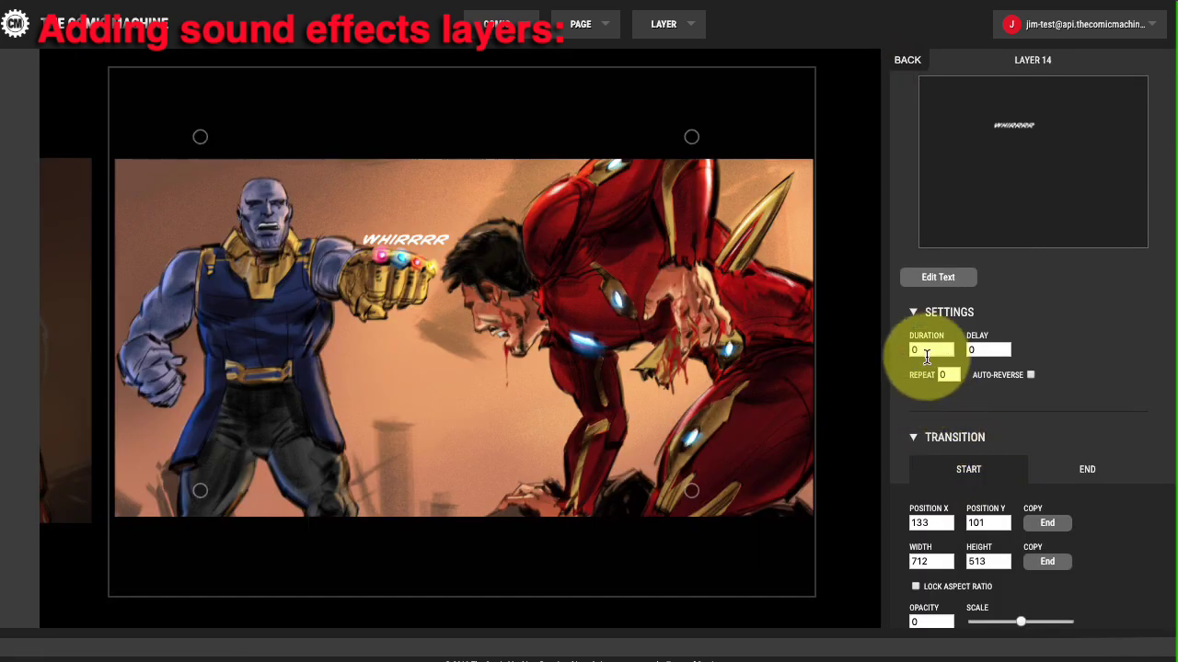
pyautogui.click(920, 350)
pyautogui.write('.5')
pyautogui.click(967, 351)
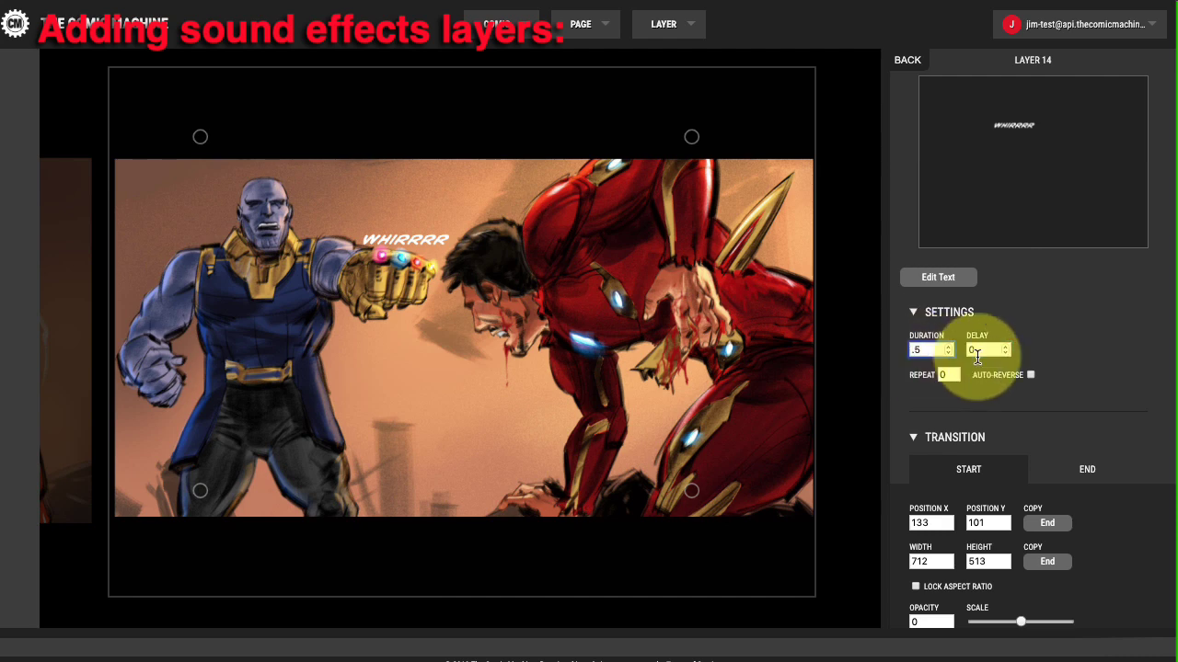
pyautogui.write('-.5')
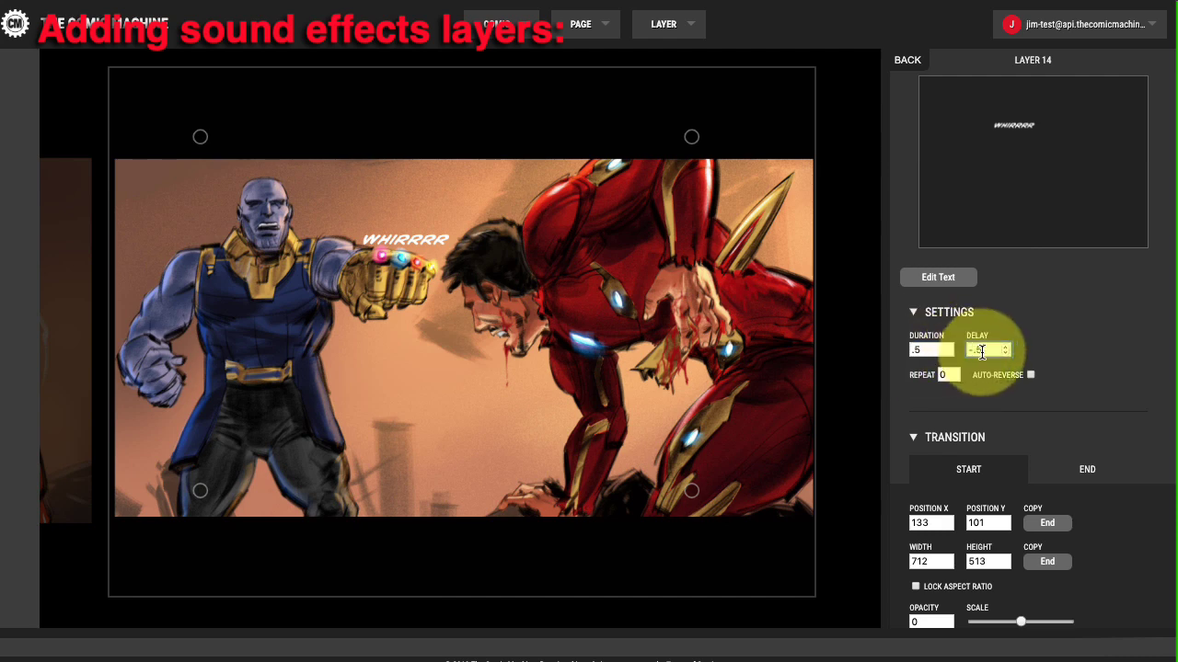
# Set the "WHIRRRR" layer's easing to EaseInOut, adjust its wait and removal click settings, and return to the layer list
pyautogui.scroll(-2, 1038, 370)
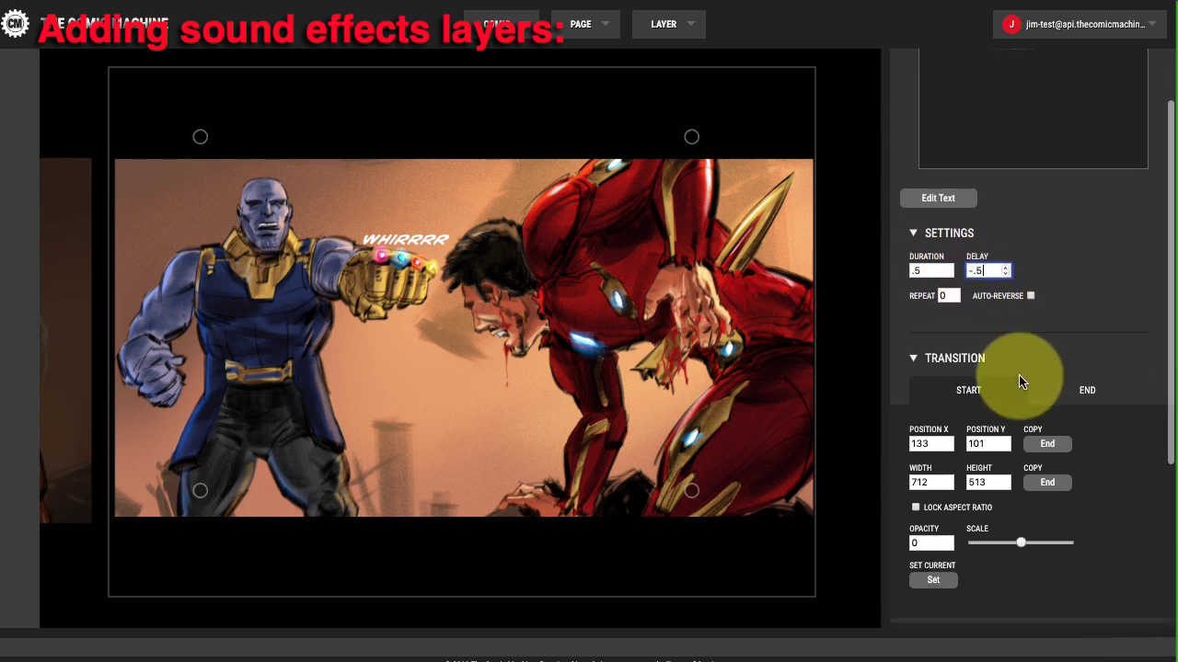
pyautogui.scroll(-1, 1018, 375)
pyautogui.scroll(-2, 1014, 377)
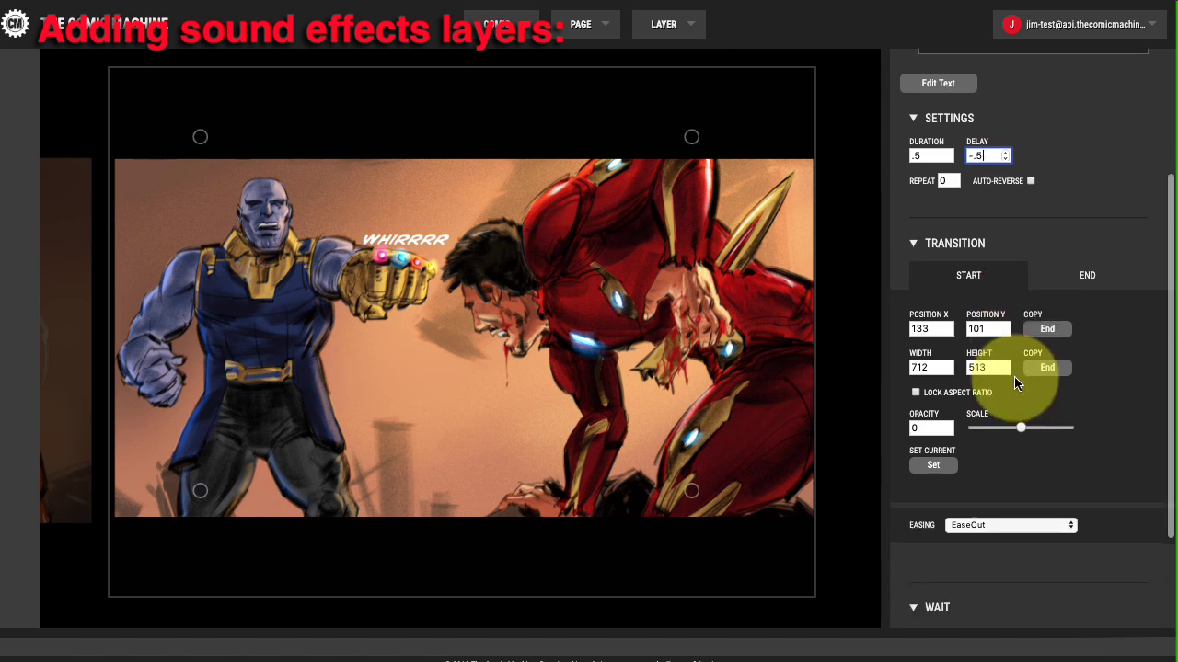
pyautogui.click(988, 524)
pyautogui.click(991, 536)
pyautogui.scroll(-4, 1064, 565)
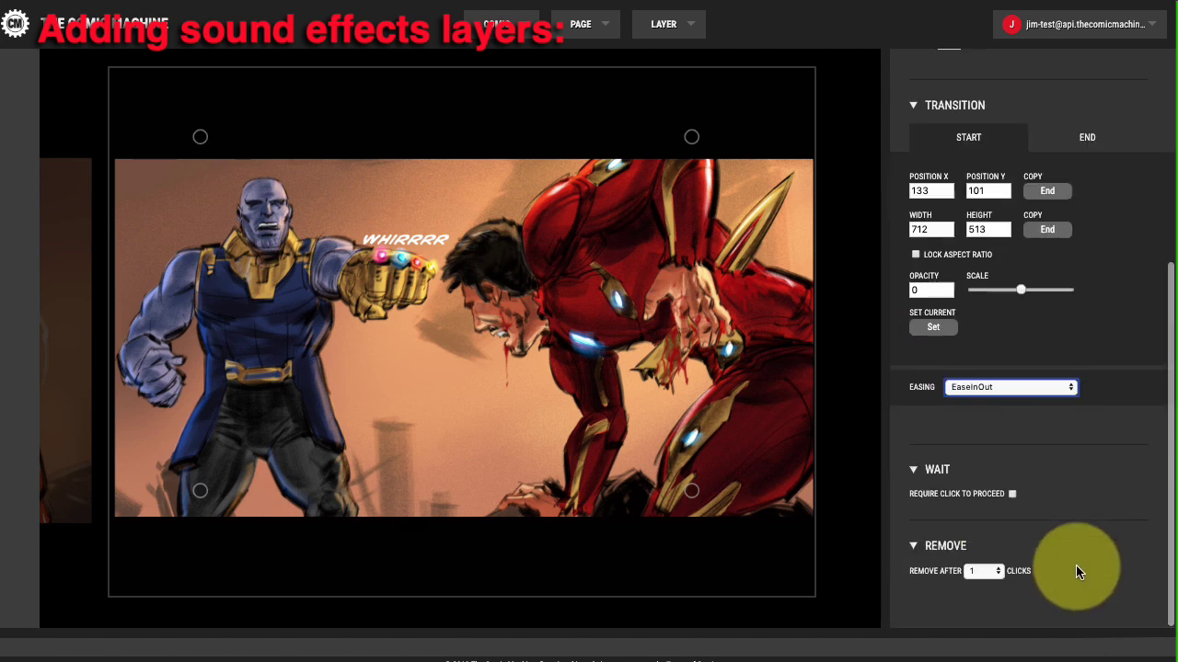
pyautogui.click(990, 581)
pyautogui.click(982, 589)
pyautogui.scroll(8, 1038, 473)
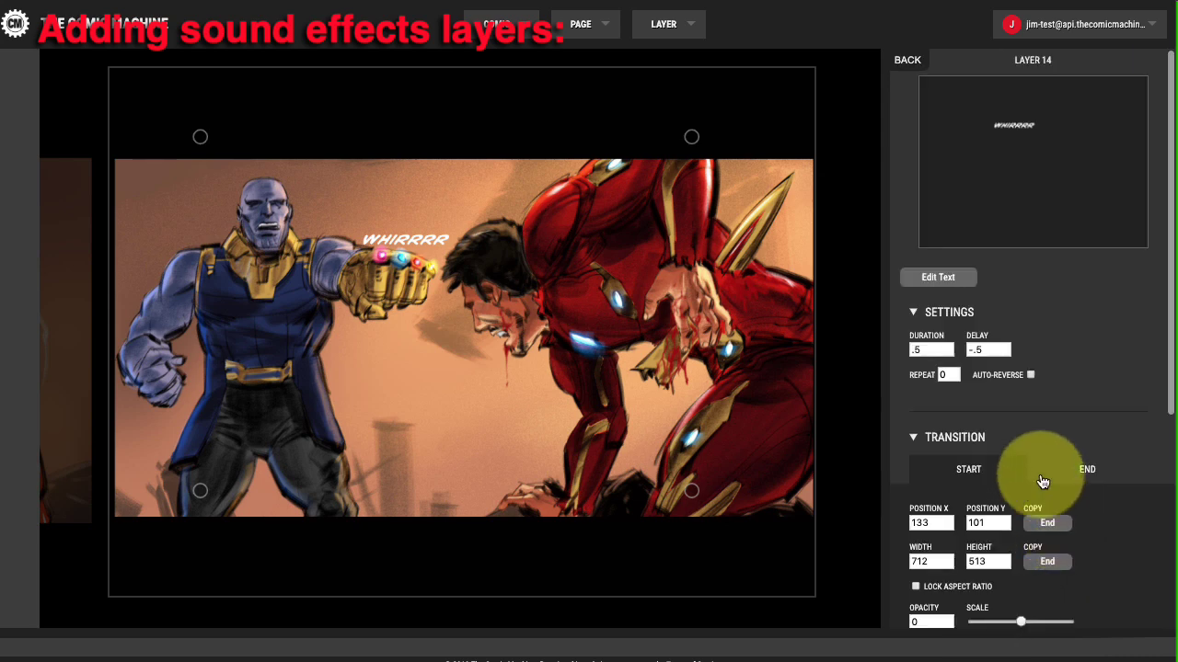
pyautogui.click(936, 85)
# Preview the page from the SHINGG! panel through the WHIRRRR effect to Doctor Strange holding out the green stone
pyautogui.click(596, 35)
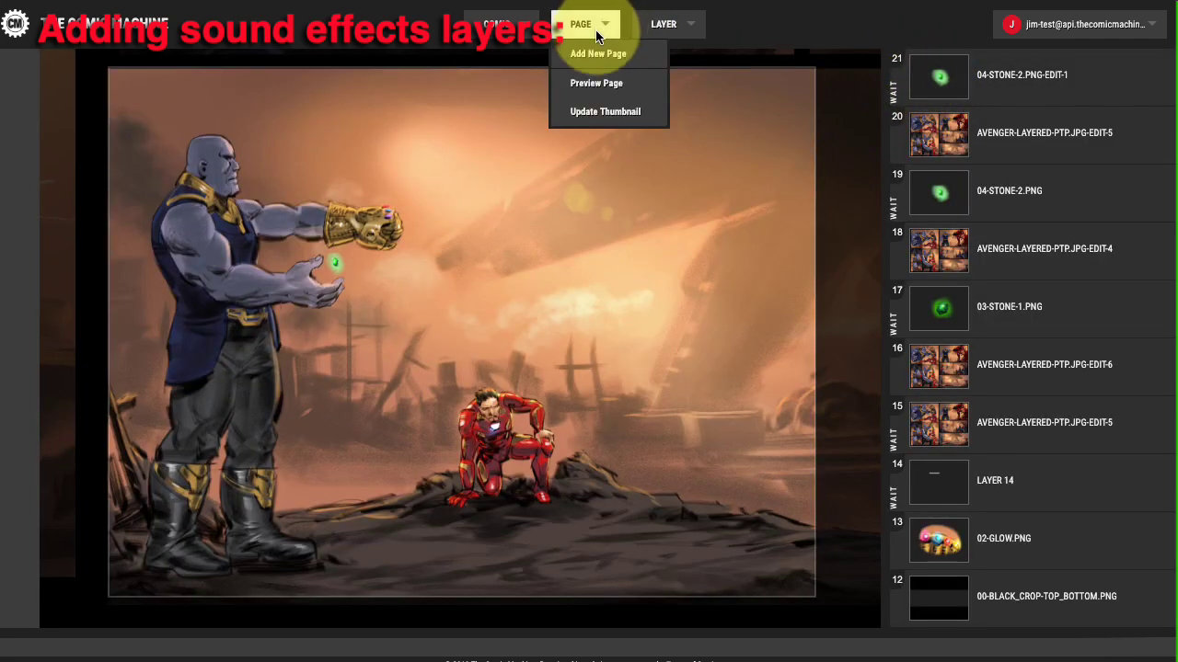
pyautogui.moveTo(989, 446)
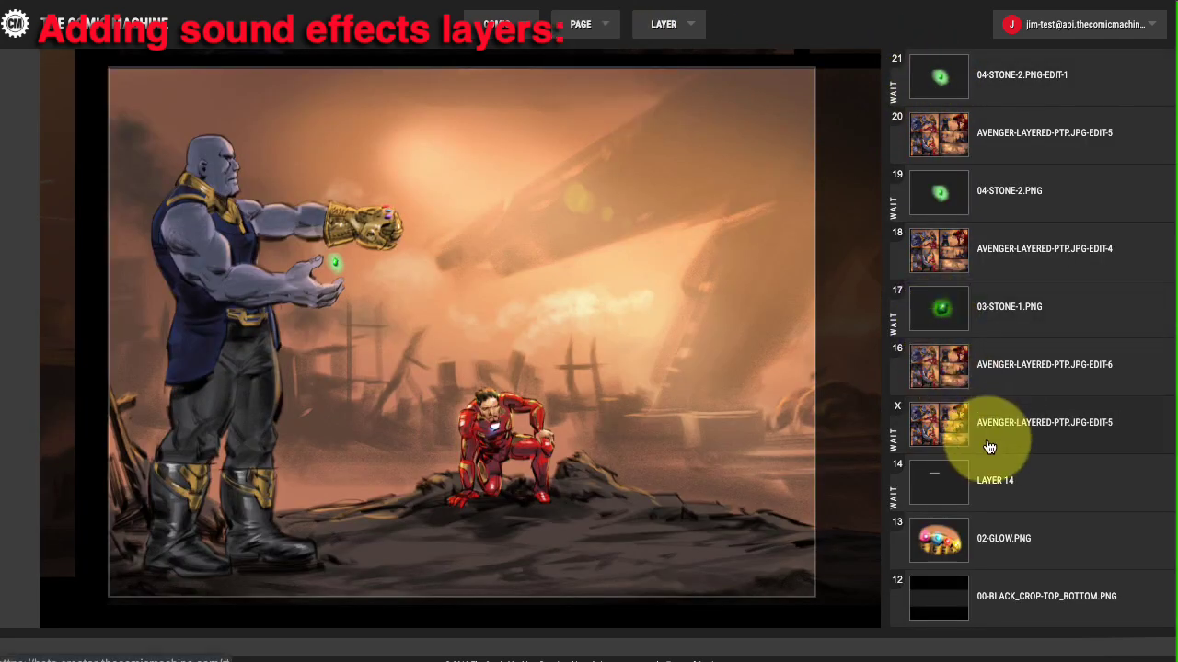
pyautogui.click(589, 25)
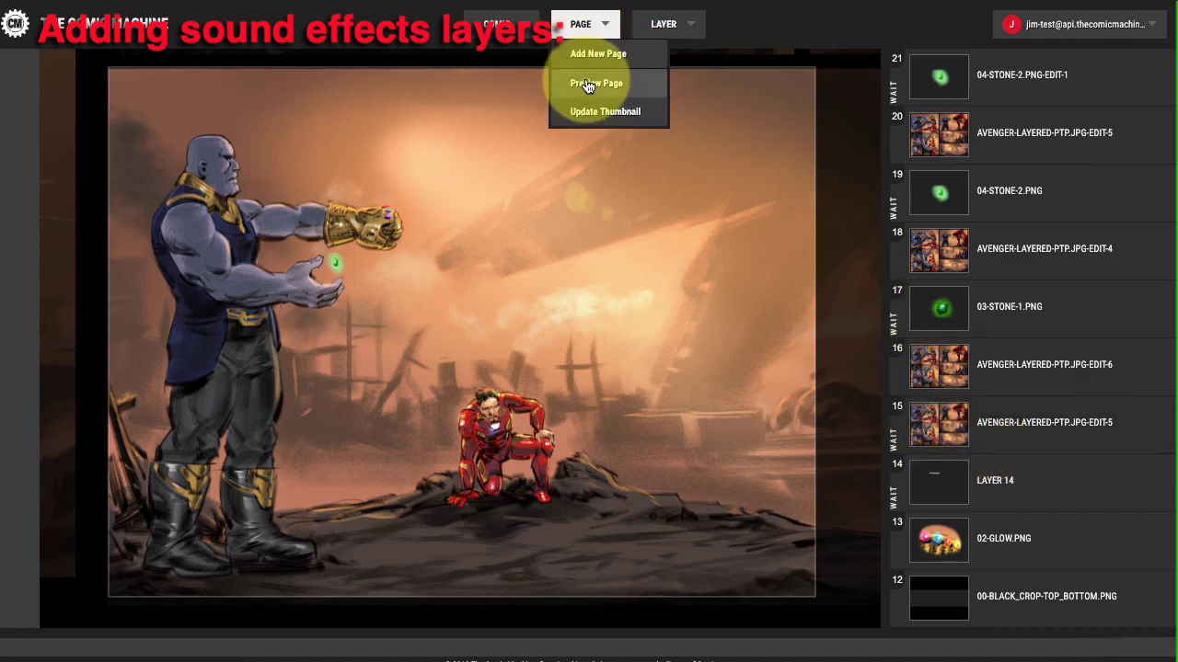
pyautogui.click(588, 84)
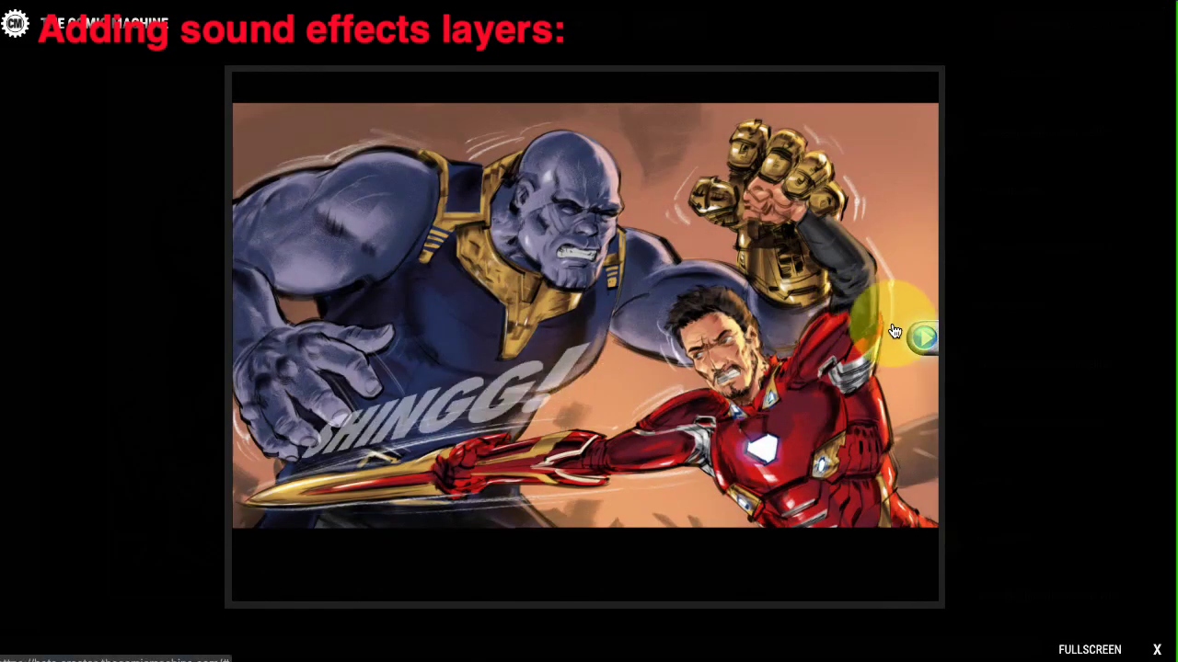
pyautogui.click(911, 347)
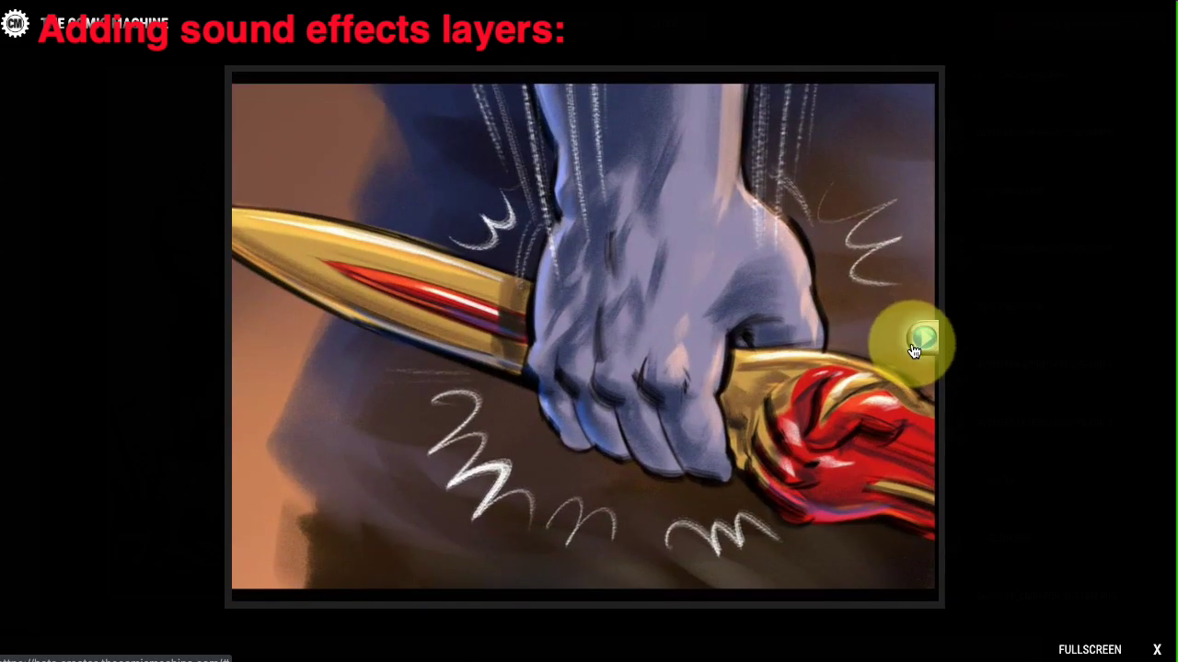
pyautogui.click(913, 350)
pyautogui.click(914, 351)
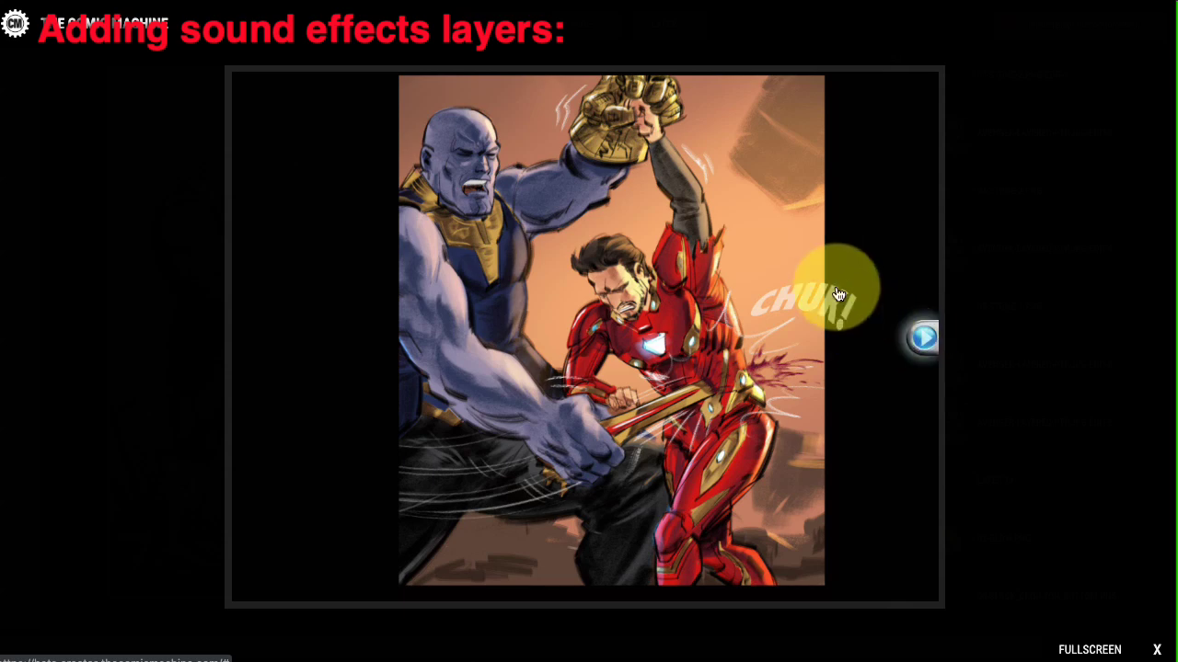
pyautogui.click(921, 336)
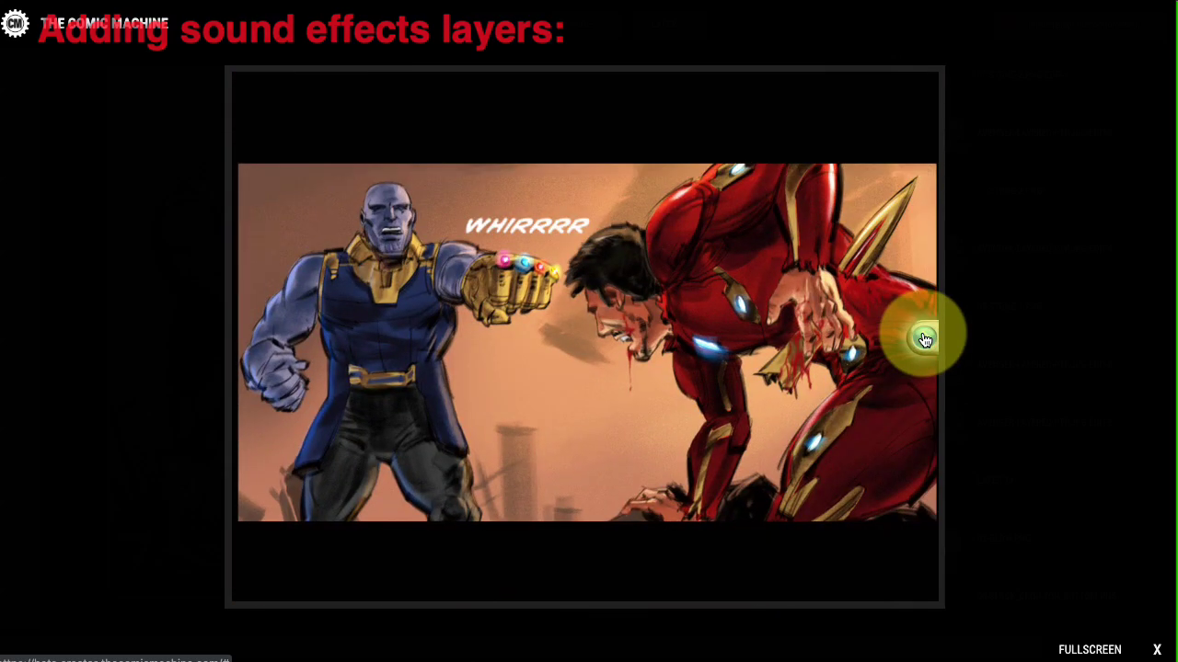
pyautogui.click(924, 340)
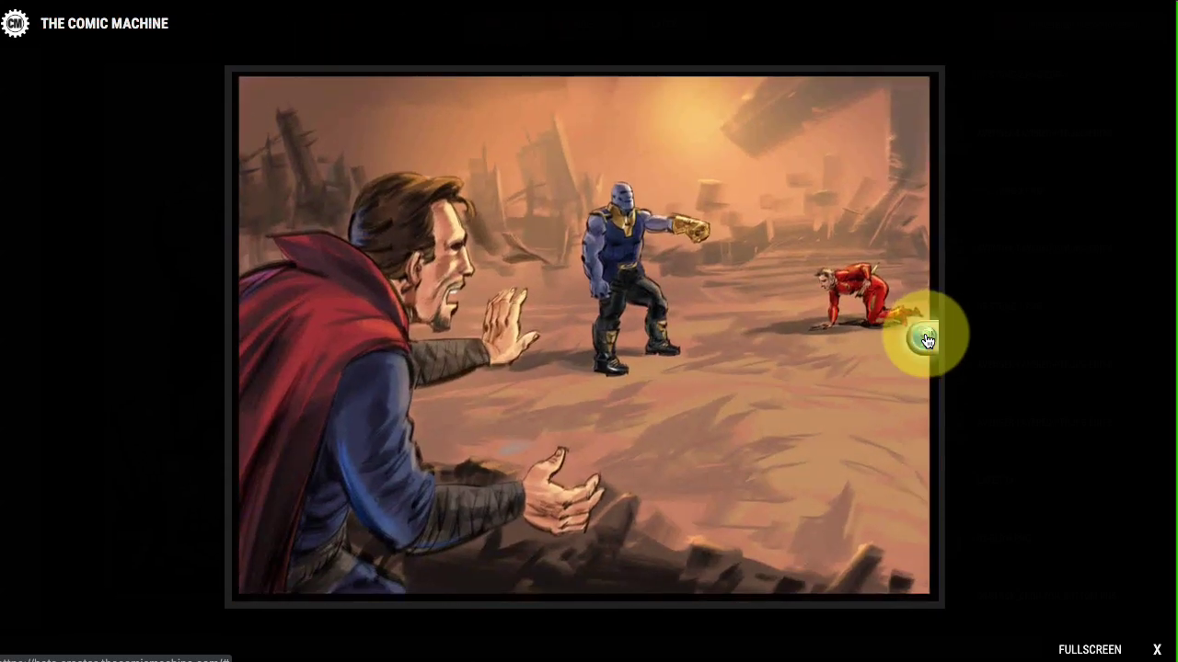
pyautogui.click(927, 342)
pyautogui.click(924, 342)
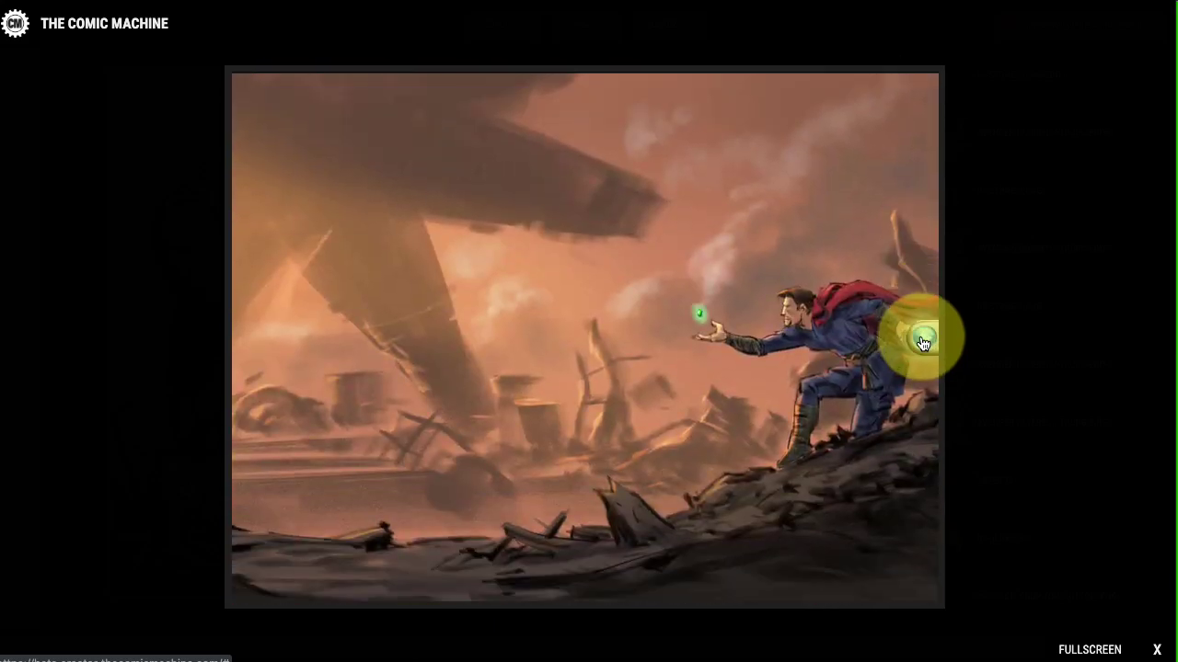
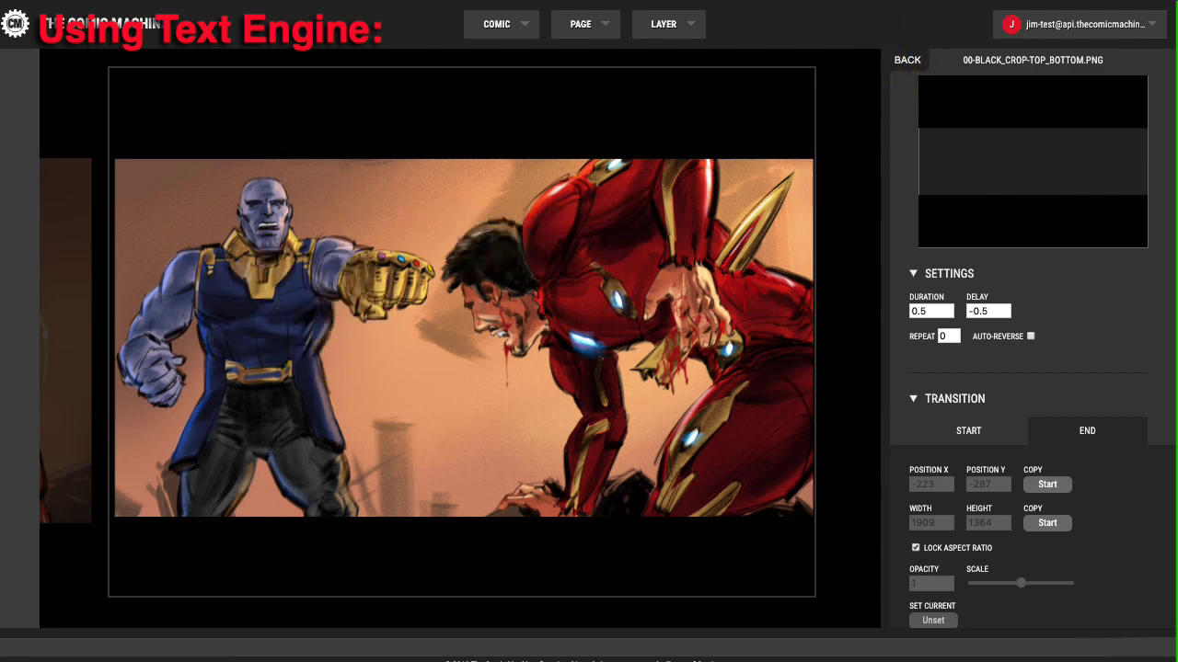
# Review Thanos's panel 5 dialogue in the Infinity War Scene note and return to the comic page
pyautogui.moveTo(0, 106); pyautogui.dragTo(333, 68)
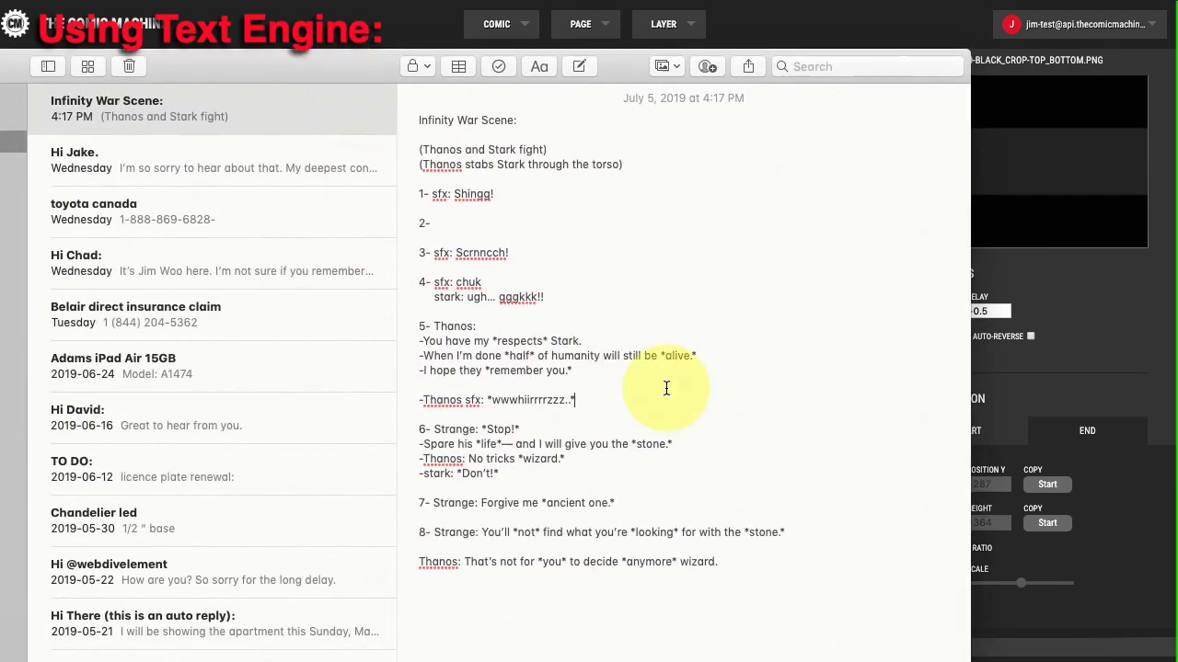
pyautogui.moveTo(414, 325); pyautogui.dragTo(684, 402)
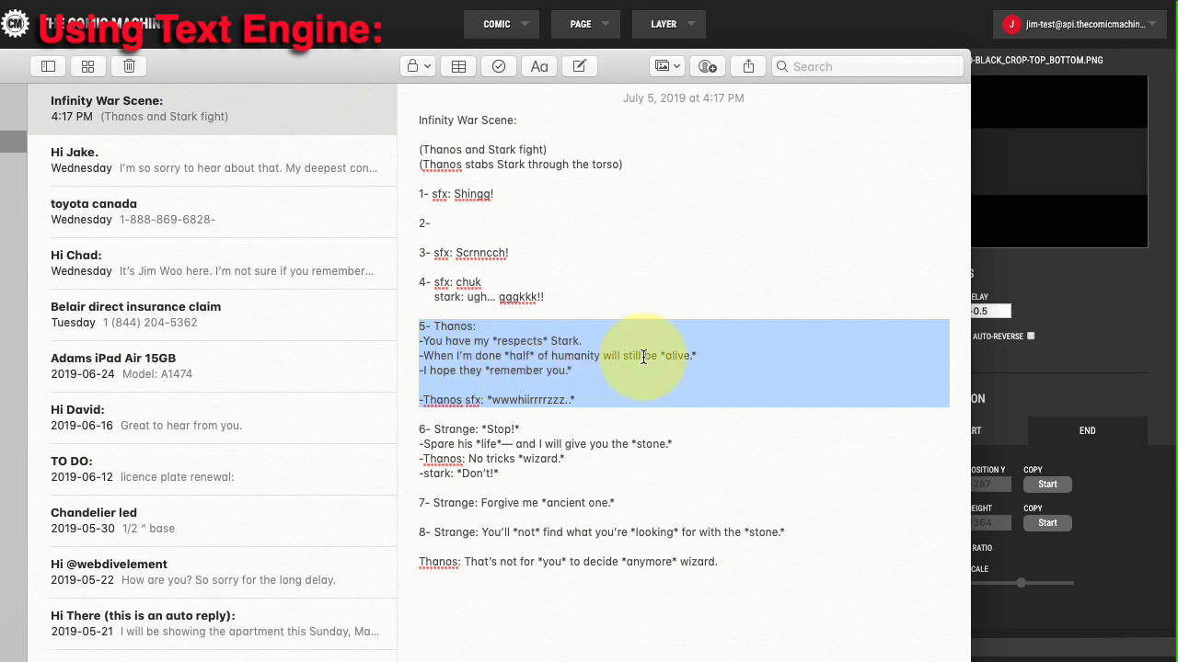
pyautogui.moveTo(630, 71); pyautogui.dragTo(387, 85)
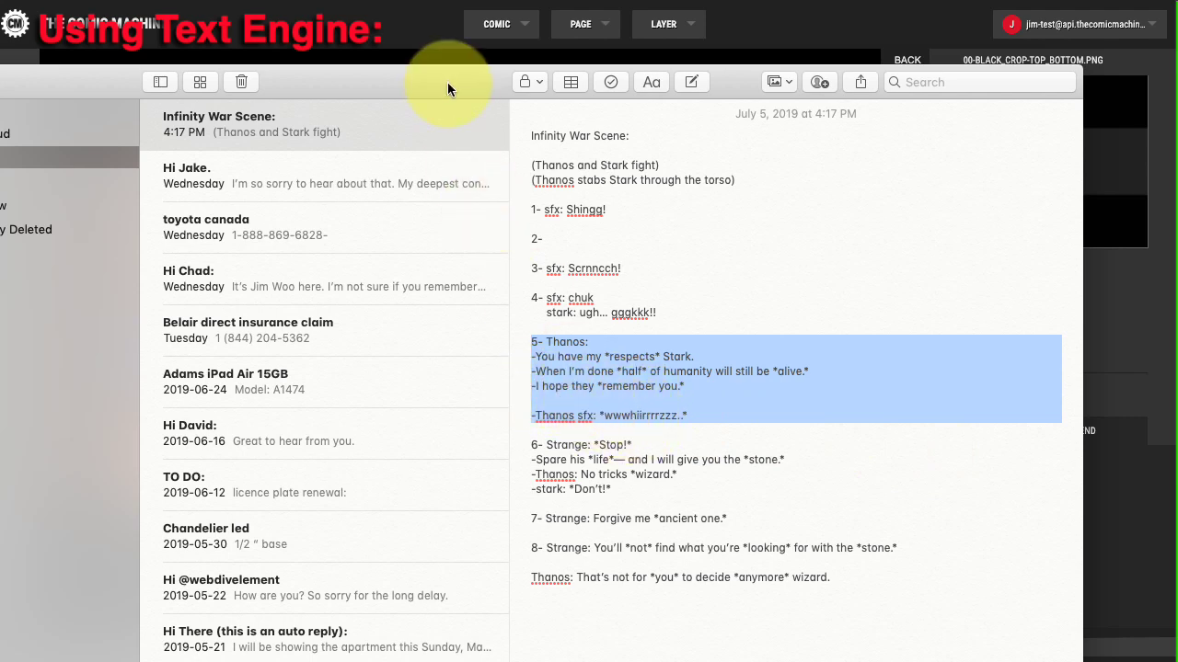
pyautogui.moveTo(447, 81); pyautogui.dragTo(0, 84)
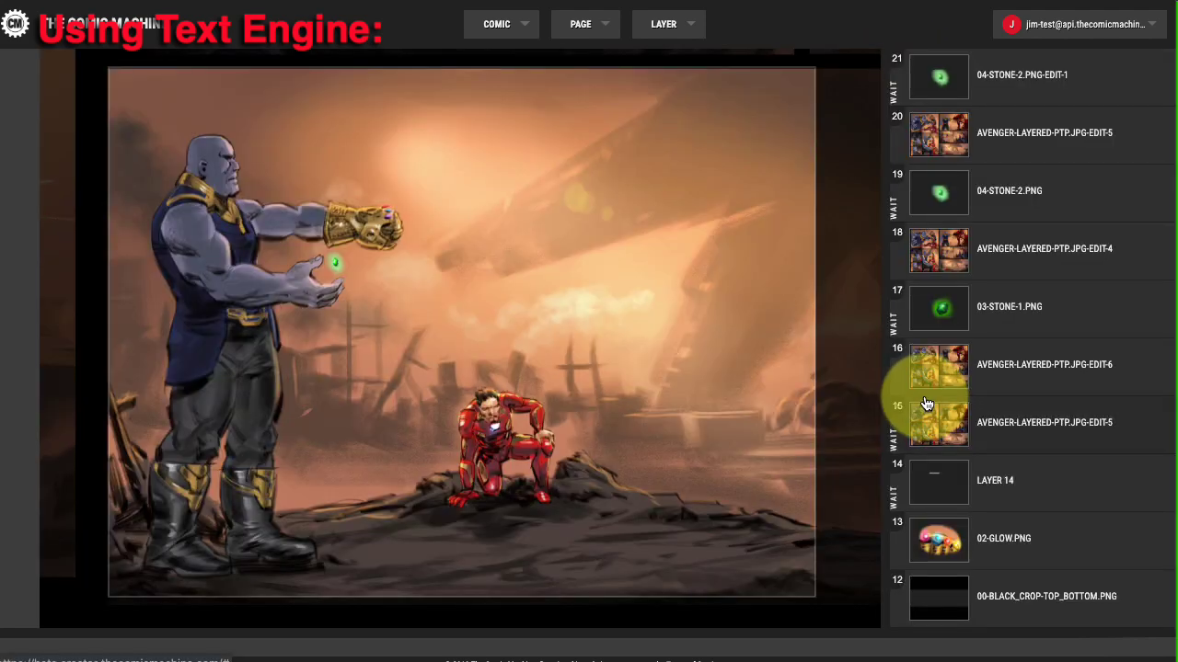
# Open the 00-BLACK_CROP-TOP_BOTTOM.PNG layer before 02-GLOW.PNG and add a new text layer after it
pyautogui.scroll(-1, 971, 515)
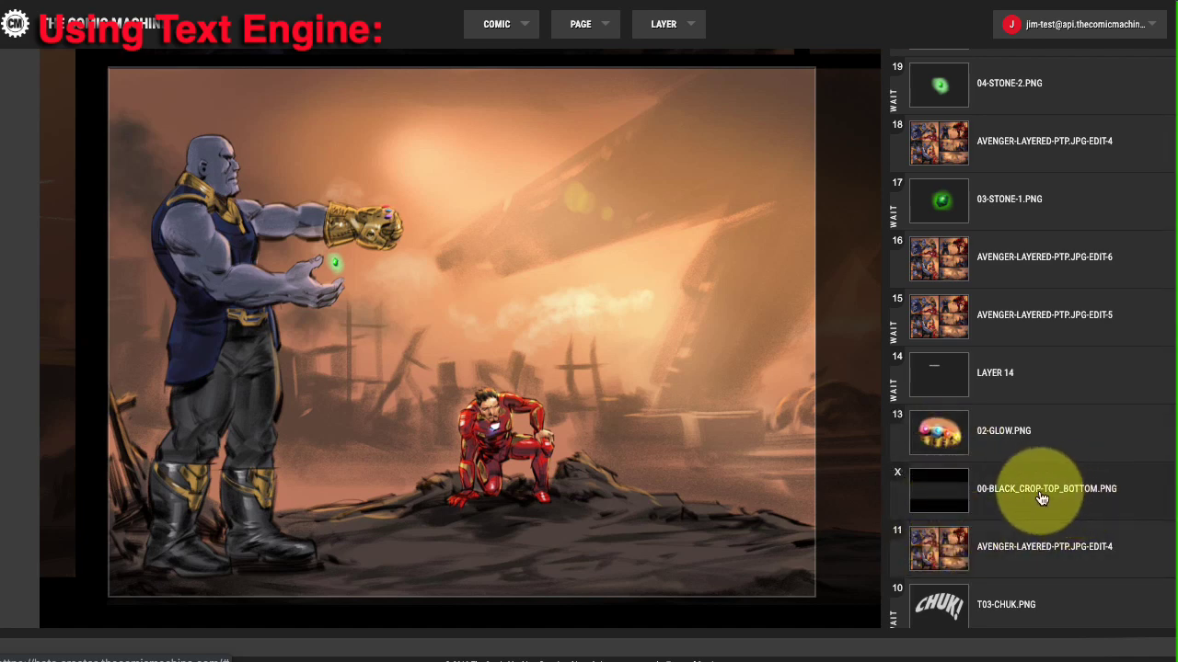
pyautogui.click(958, 491)
pyautogui.click(662, 24)
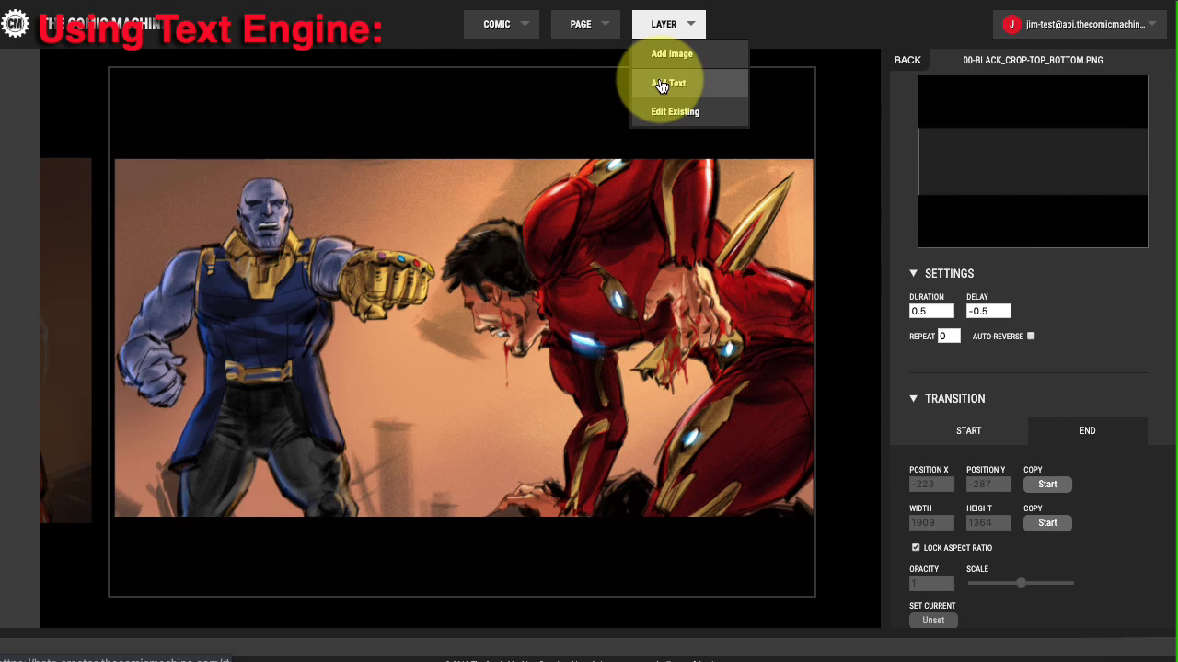
pyautogui.click(661, 84)
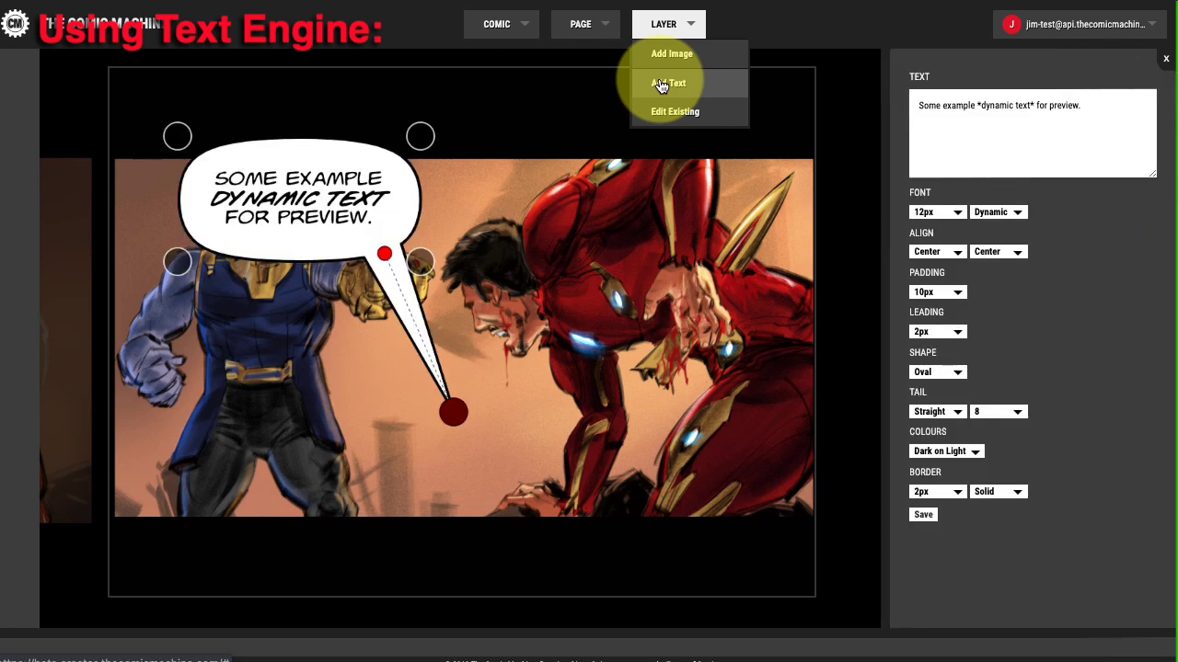
# Copy Thanos's line "You have my *respects* Stark." from panel 5 of the script note
pyautogui.moveTo(0, 96); pyautogui.dragTo(666, 68)
pyautogui.click(610, 345)
pyautogui.click(500, 347)
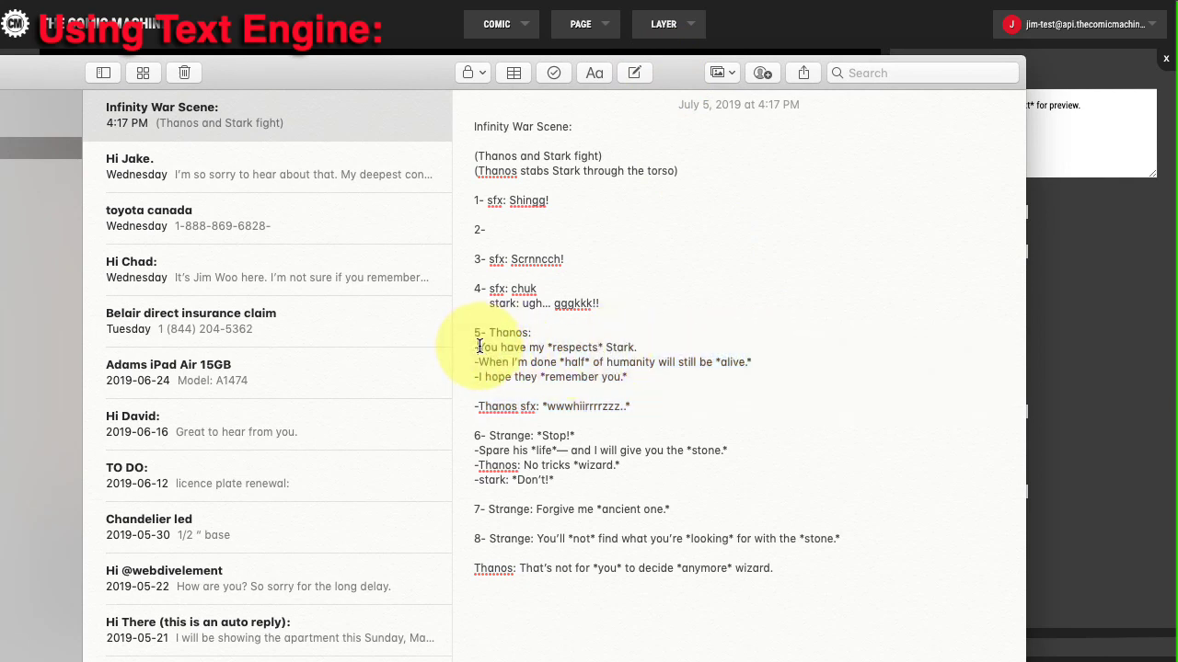
pyautogui.moveTo(480, 347); pyautogui.dragTo(645, 349)
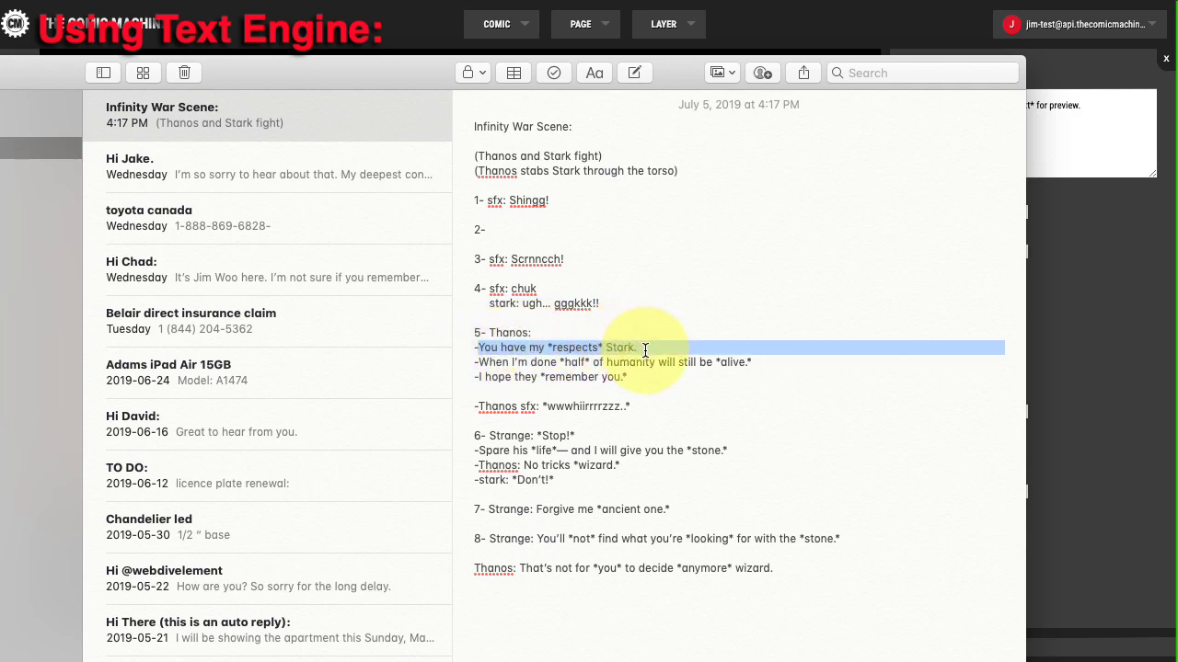
pyautogui.moveTo(420, 65); pyautogui.dragTo(370, 112)
pyautogui.click(523, 405)
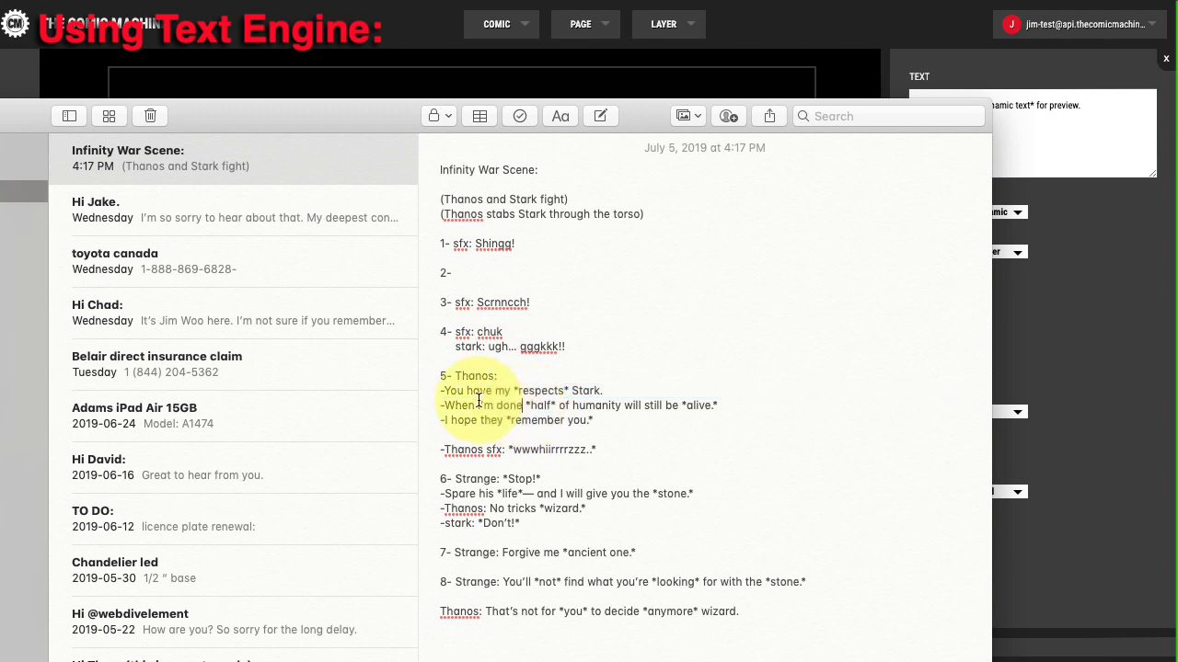
pyautogui.moveTo(443, 392); pyautogui.dragTo(605, 391)
pyautogui.hotkey('ctrl', 'c')
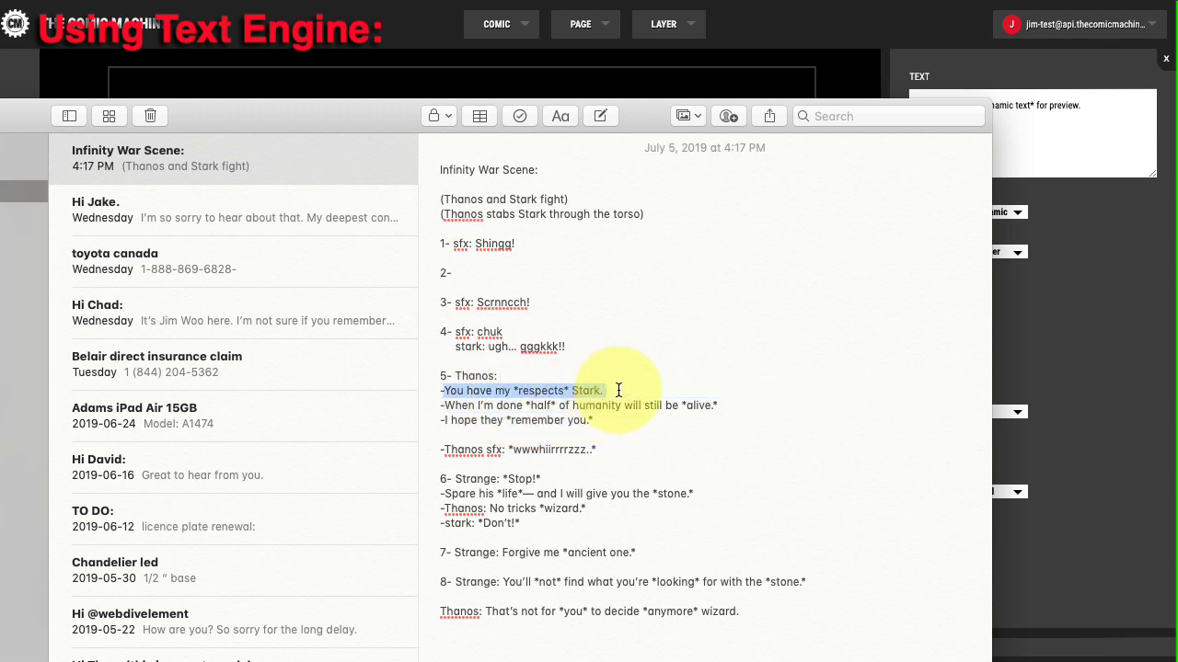
# Replace the speech balloon's sample text with the copied line "You have my *respects* Stark."
pyautogui.click(990, 111)
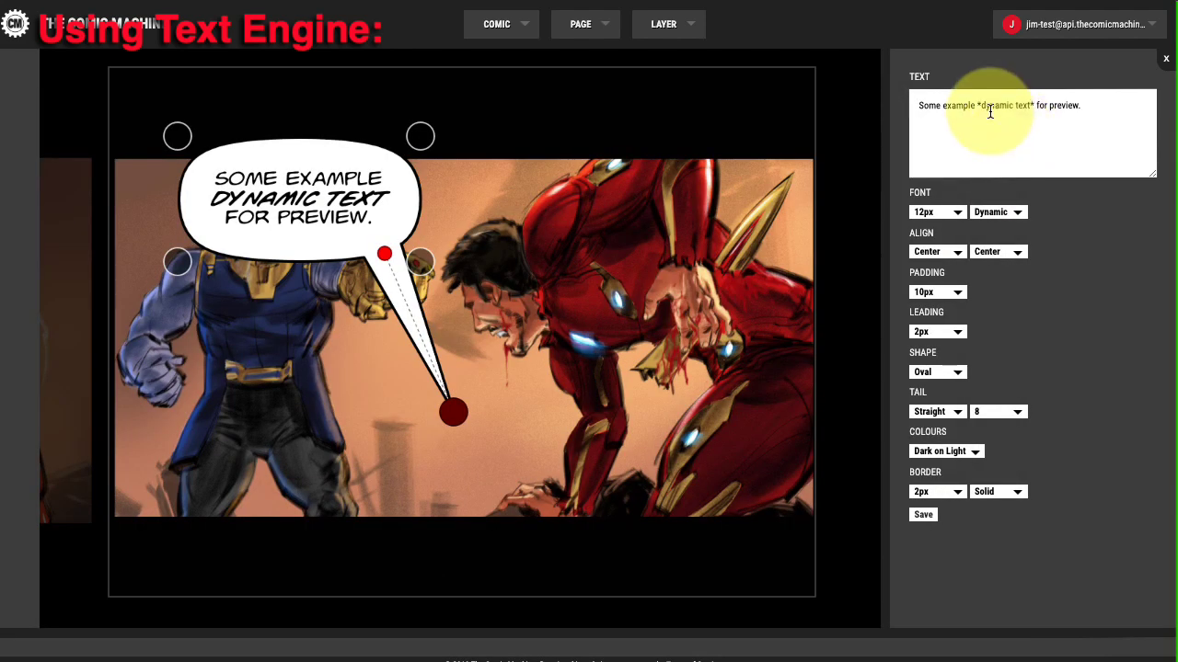
pyautogui.tripleClick(991, 107)
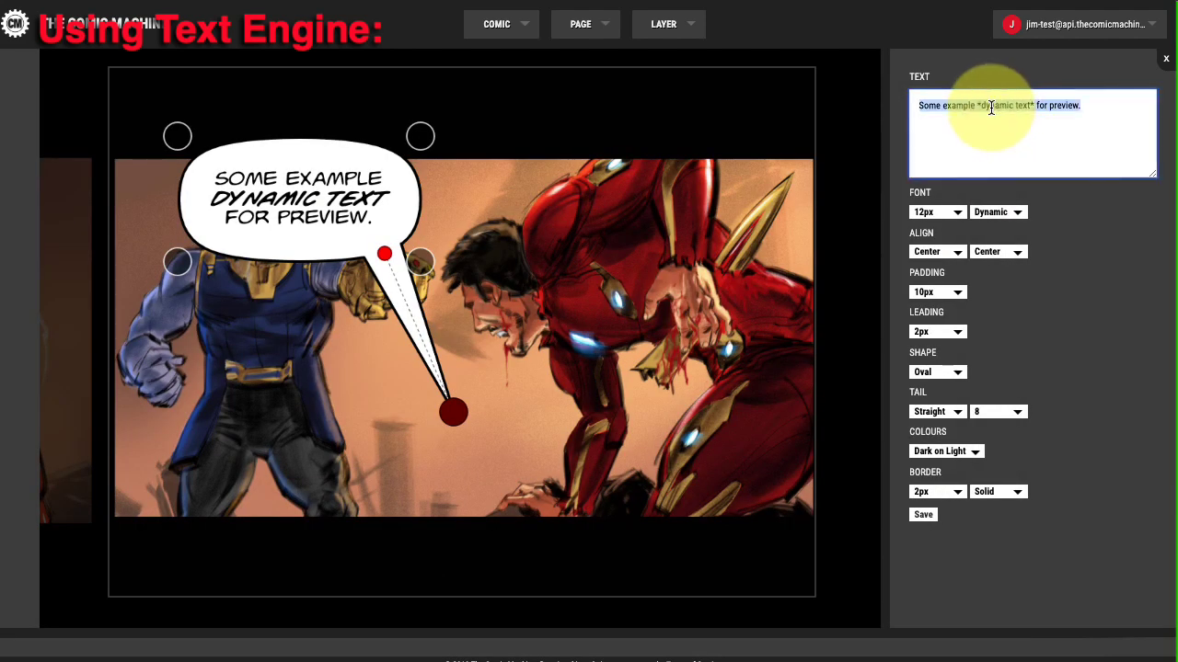
pyautogui.hotkey('ctrl', 'v')
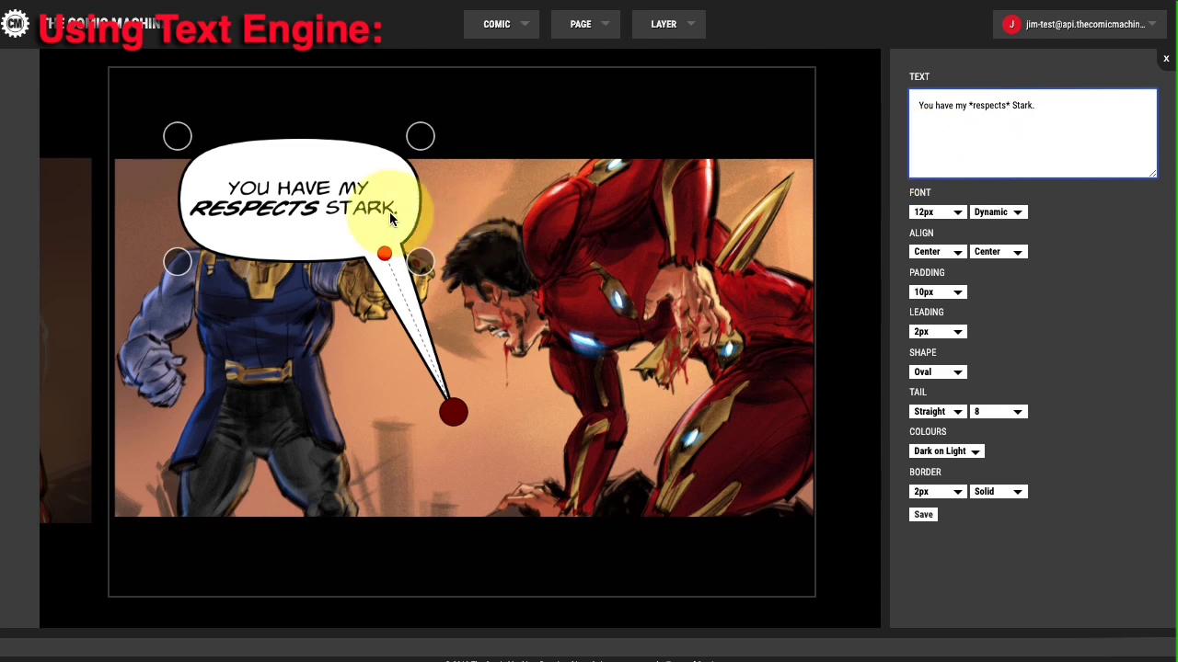
# Set the balloon's font size to 7px and shrink the balloon until its text wraps onto three lines
pyautogui.click(934, 212)
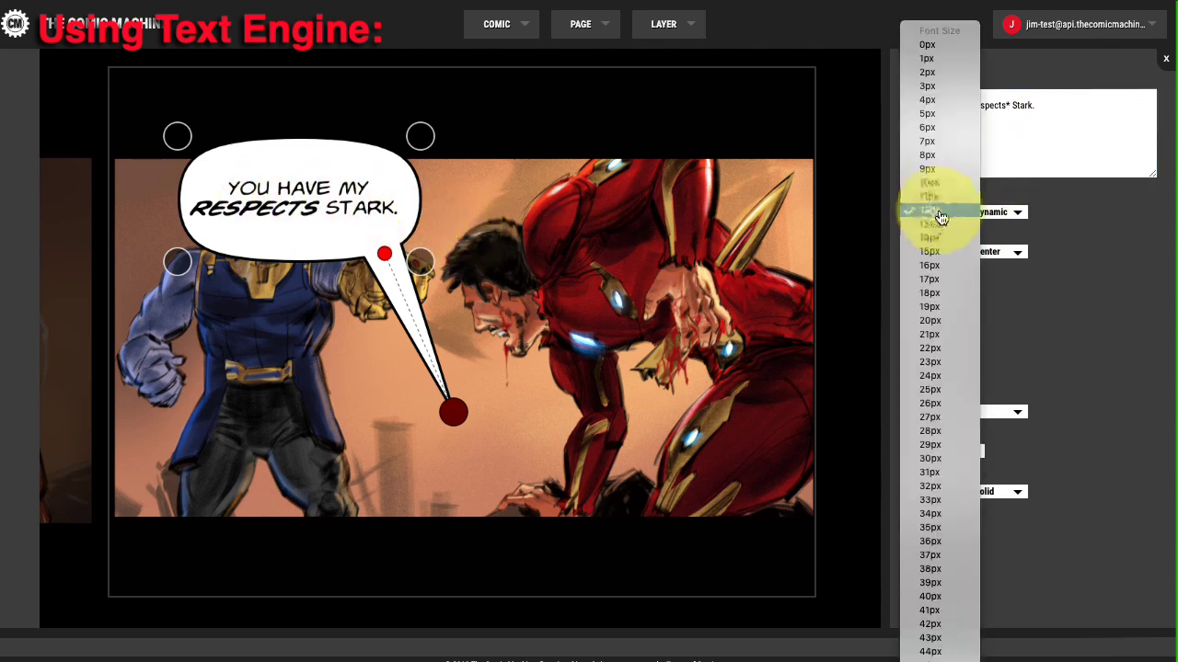
pyautogui.click(951, 129)
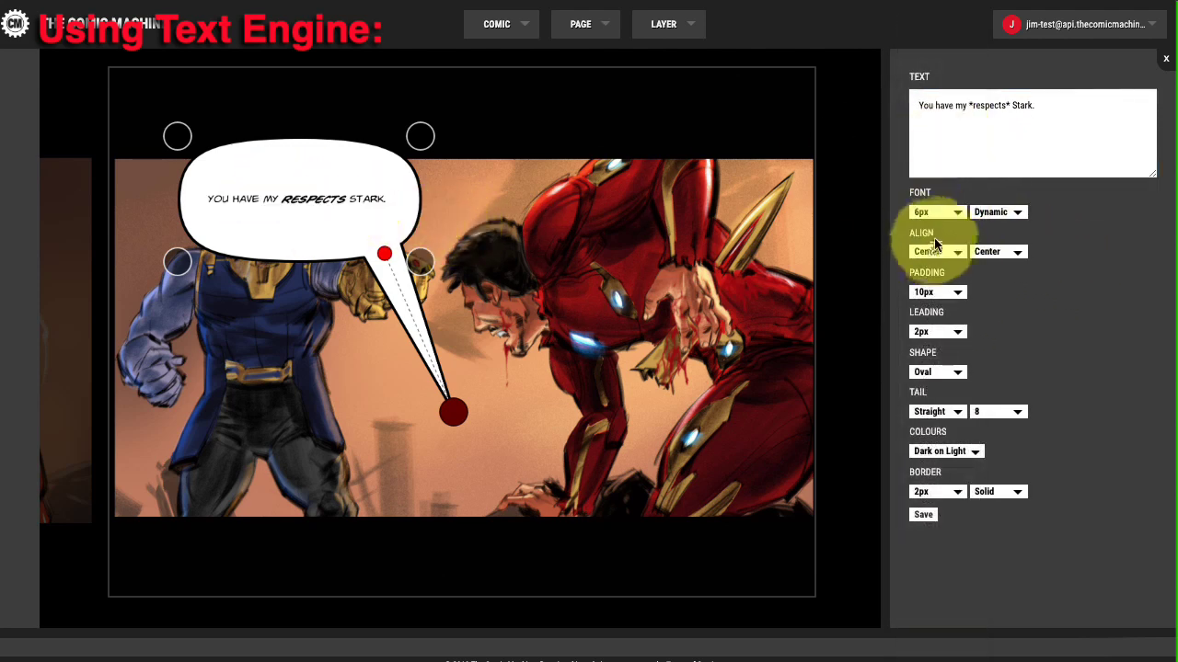
pyautogui.click(954, 223)
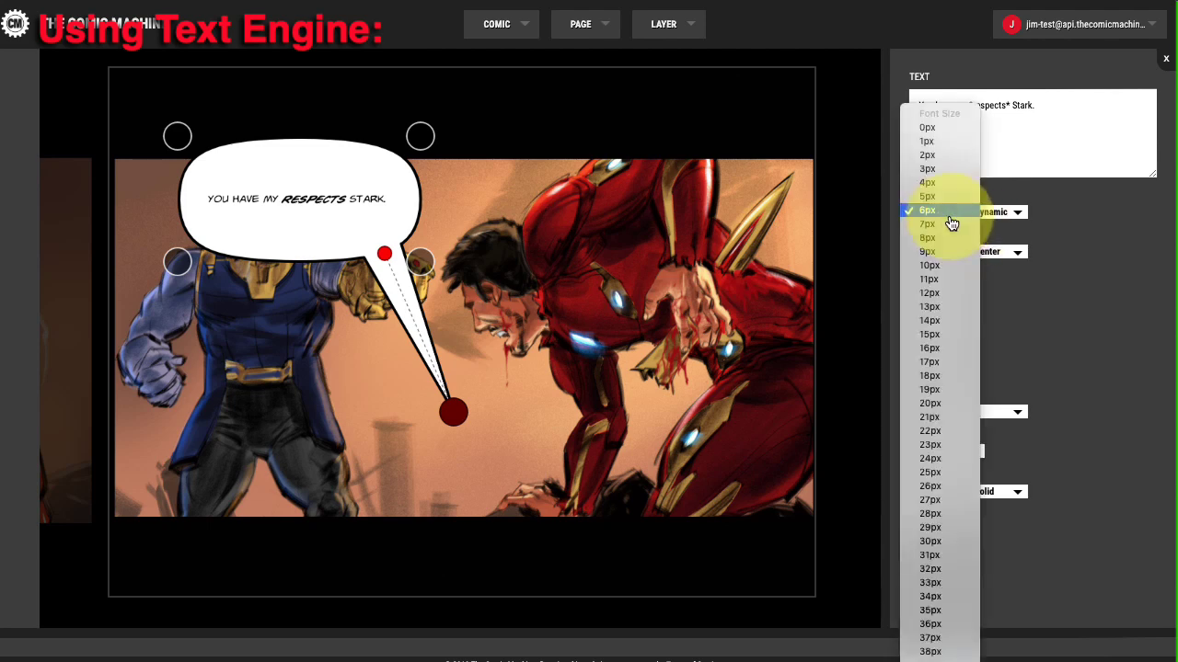
pyautogui.click(949, 229)
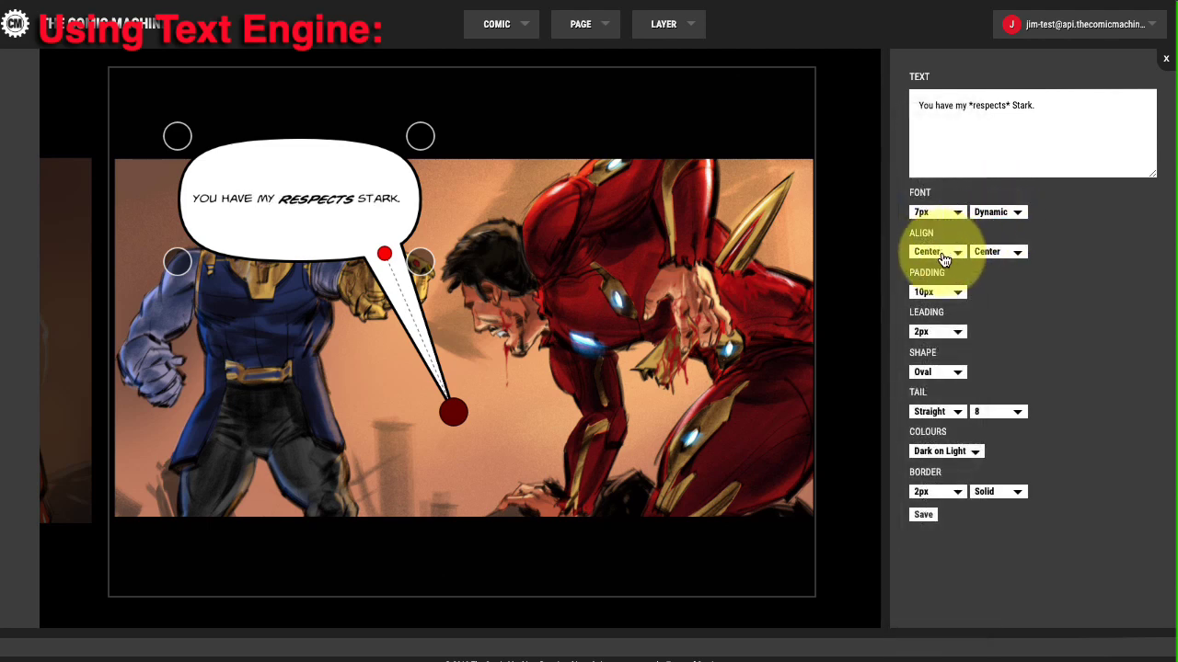
pyautogui.click(949, 413)
pyautogui.moveTo(420, 262); pyautogui.dragTo(319, 229)
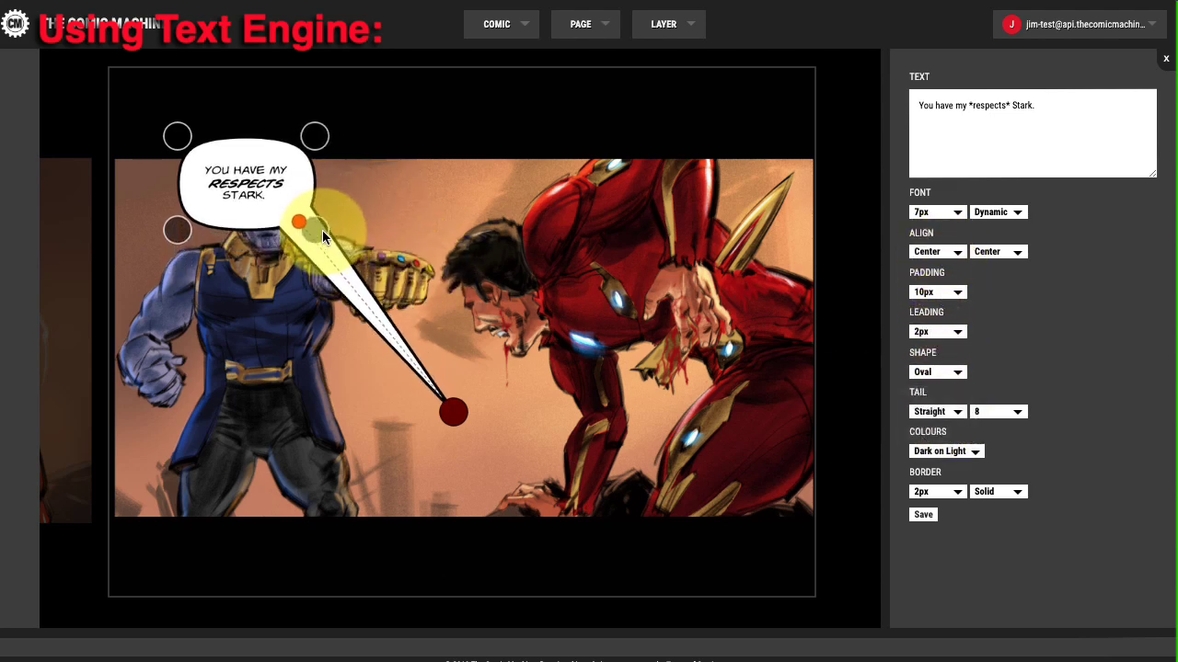
# Set the balloon's padding to 5px, then tighten it around the text in the black area above Thanos's head
pyautogui.click(952, 254)
pyautogui.click(951, 254)
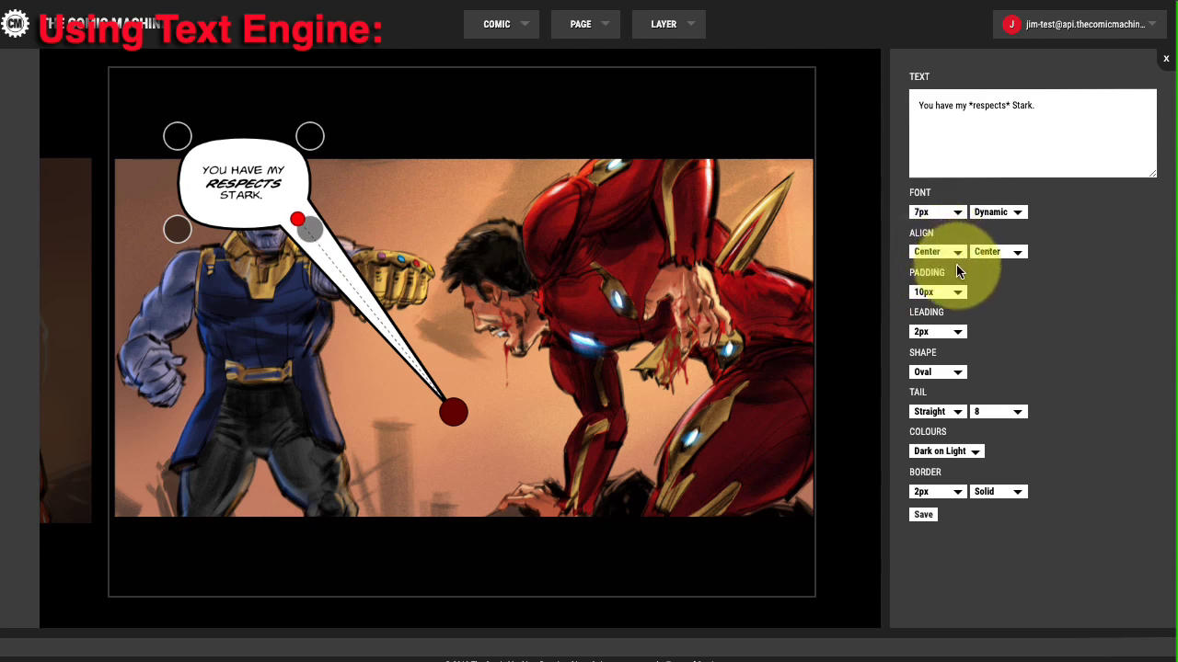
pyautogui.click(948, 331)
pyautogui.click(948, 333)
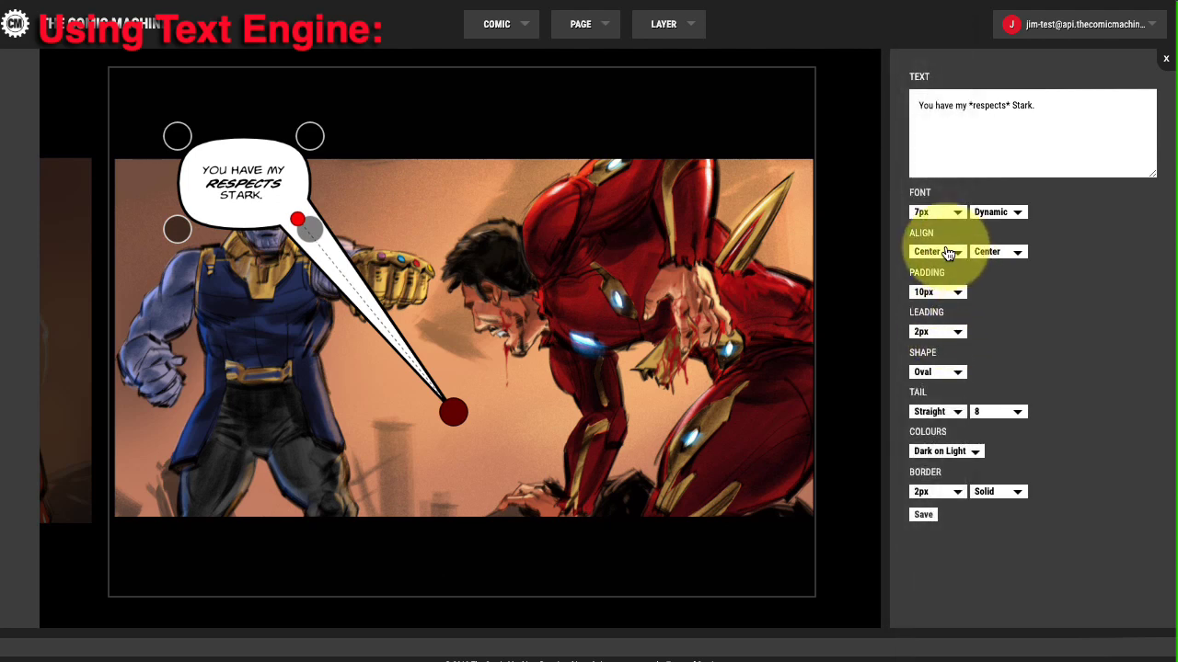
pyautogui.click(939, 291)
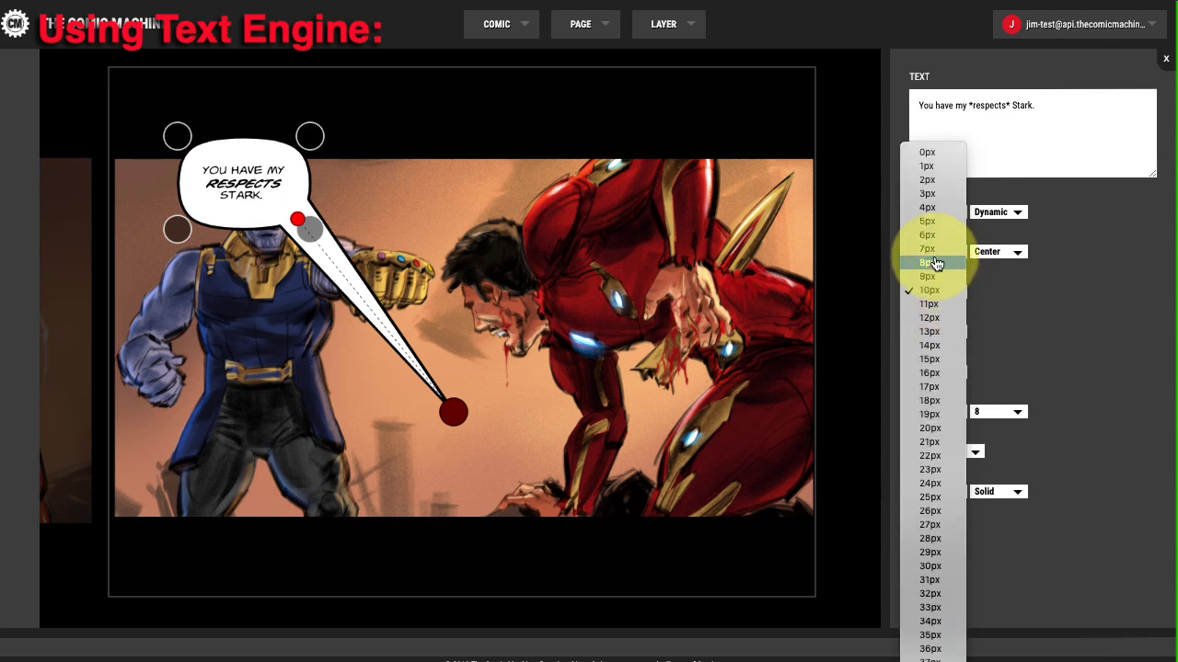
pyautogui.click(936, 222)
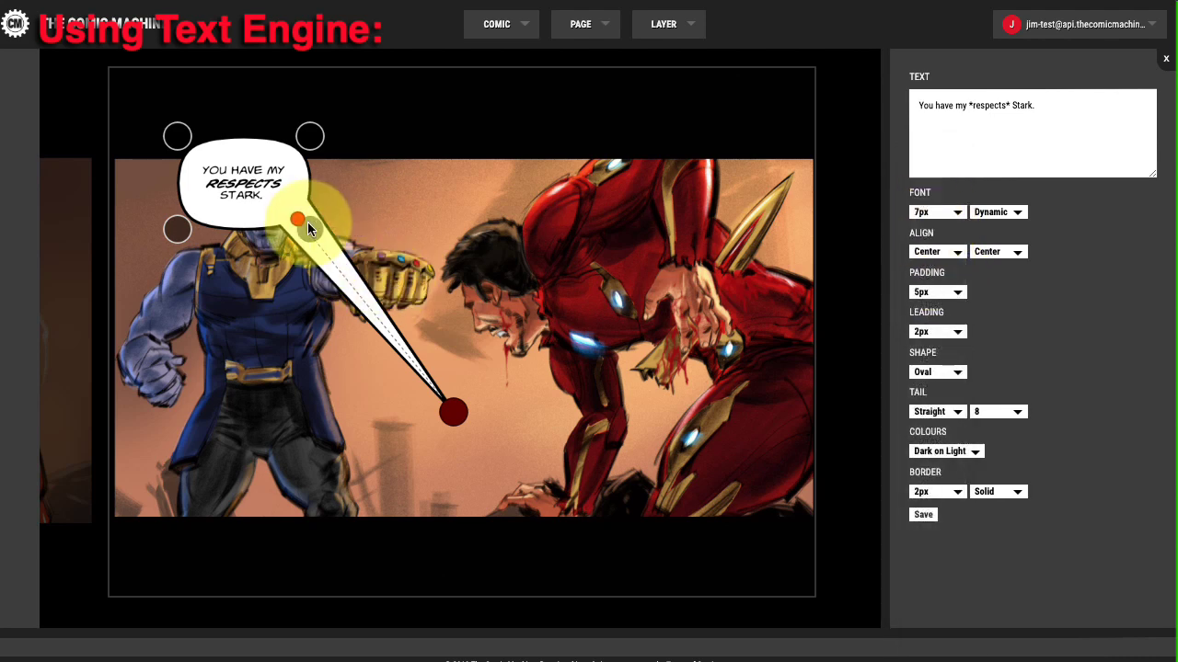
pyautogui.moveTo(308, 222); pyautogui.dragTo(297, 136)
# Set the tail width to 2 with its tip at Thanos's head, and set the balloon's border to 1px
pyautogui.click(985, 411)
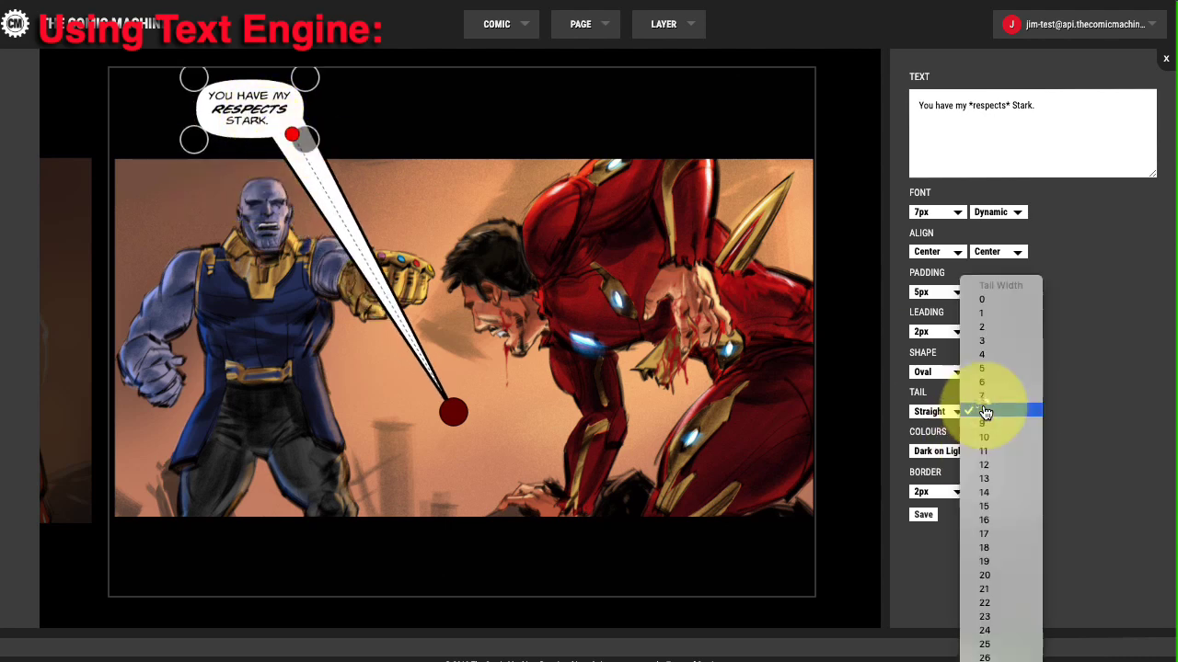
pyautogui.click(981, 327)
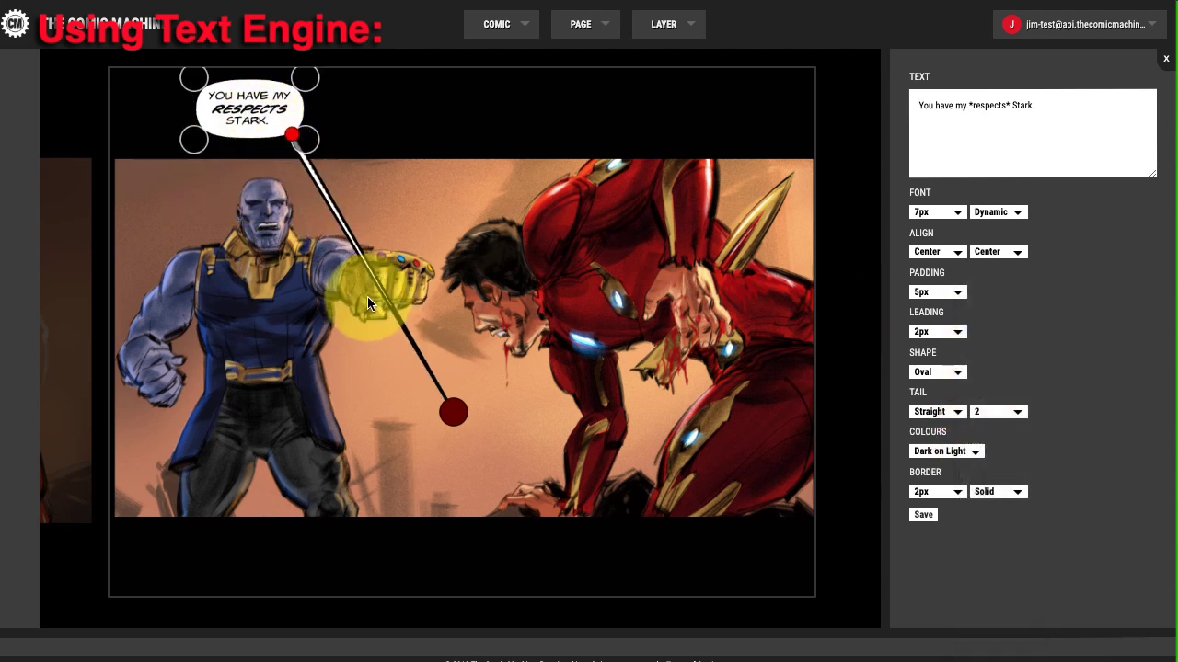
pyautogui.moveTo(463, 410); pyautogui.dragTo(230, 188)
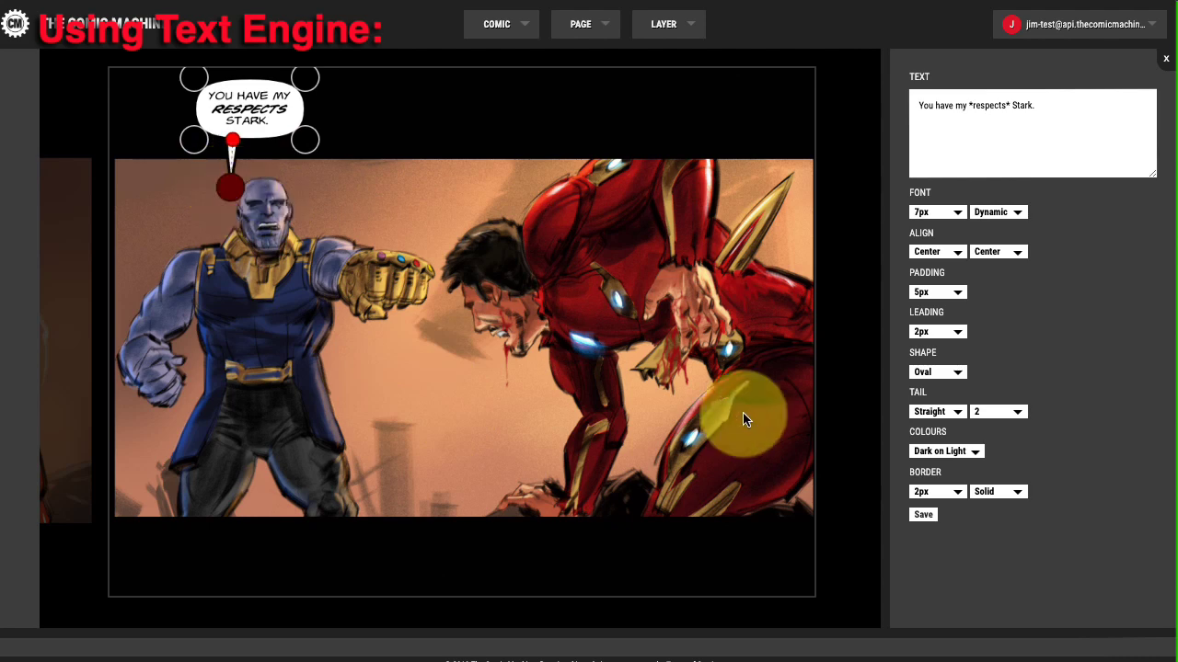
pyautogui.click(924, 488)
pyautogui.click(934, 476)
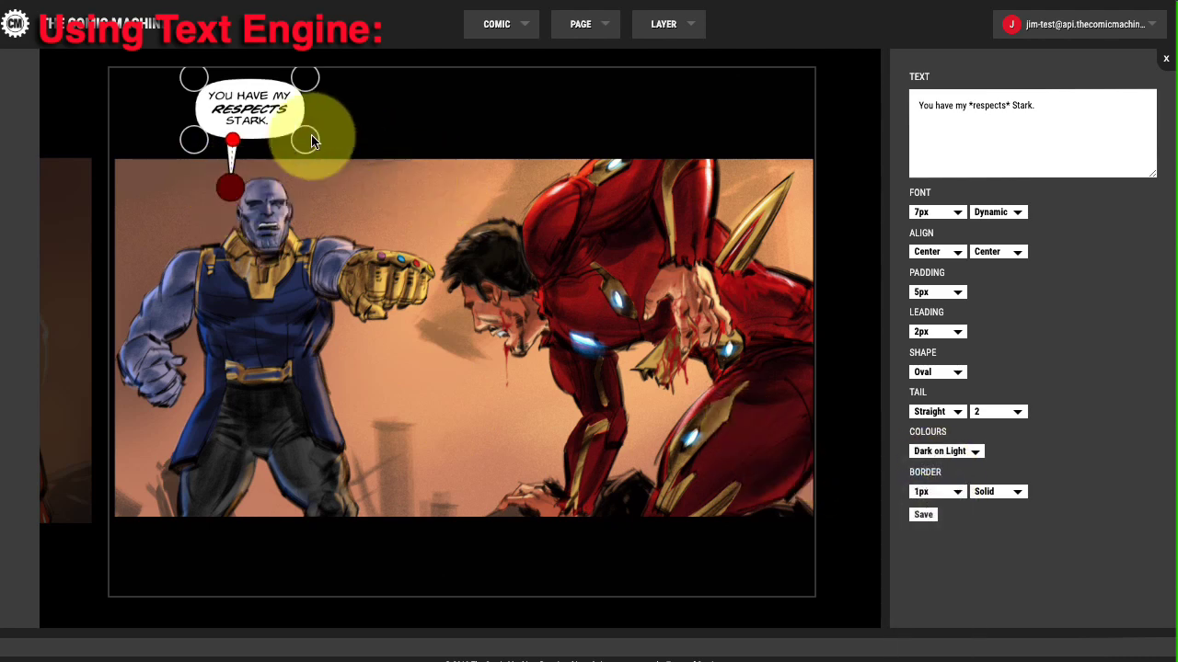
# Shift the balloon slightly left above Thanos, fine-tune its tail and size, and save the text layer
pyautogui.moveTo(279, 117); pyautogui.dragTo(227, 127)
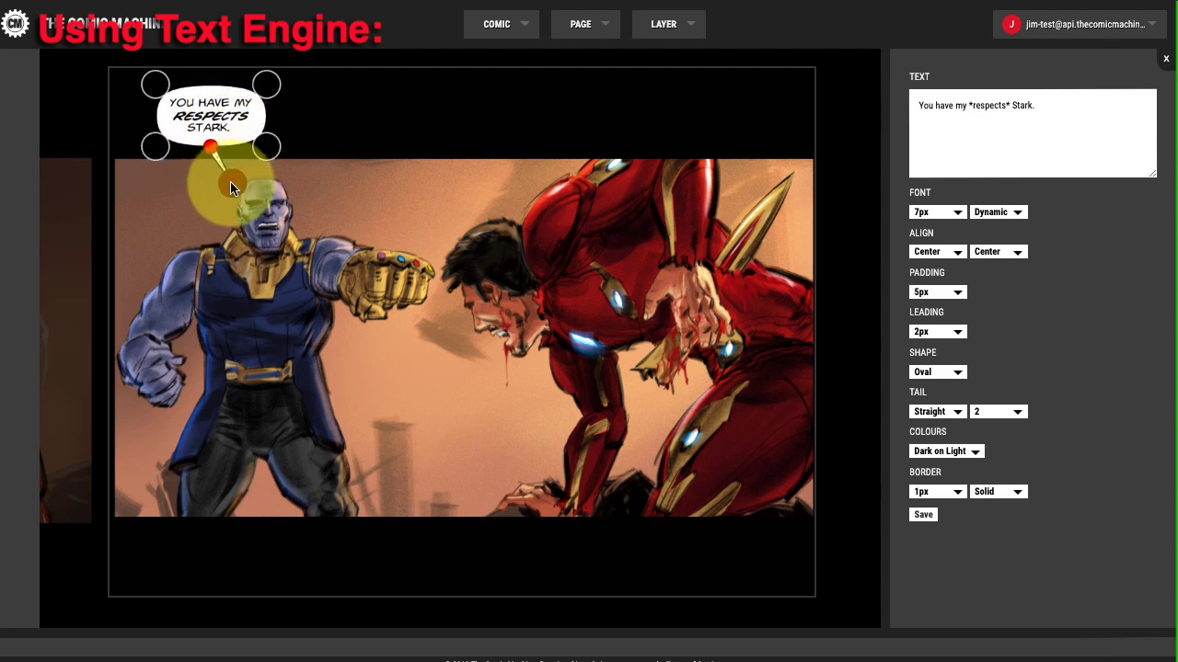
pyautogui.moveTo(234, 183); pyautogui.dragTo(230, 178)
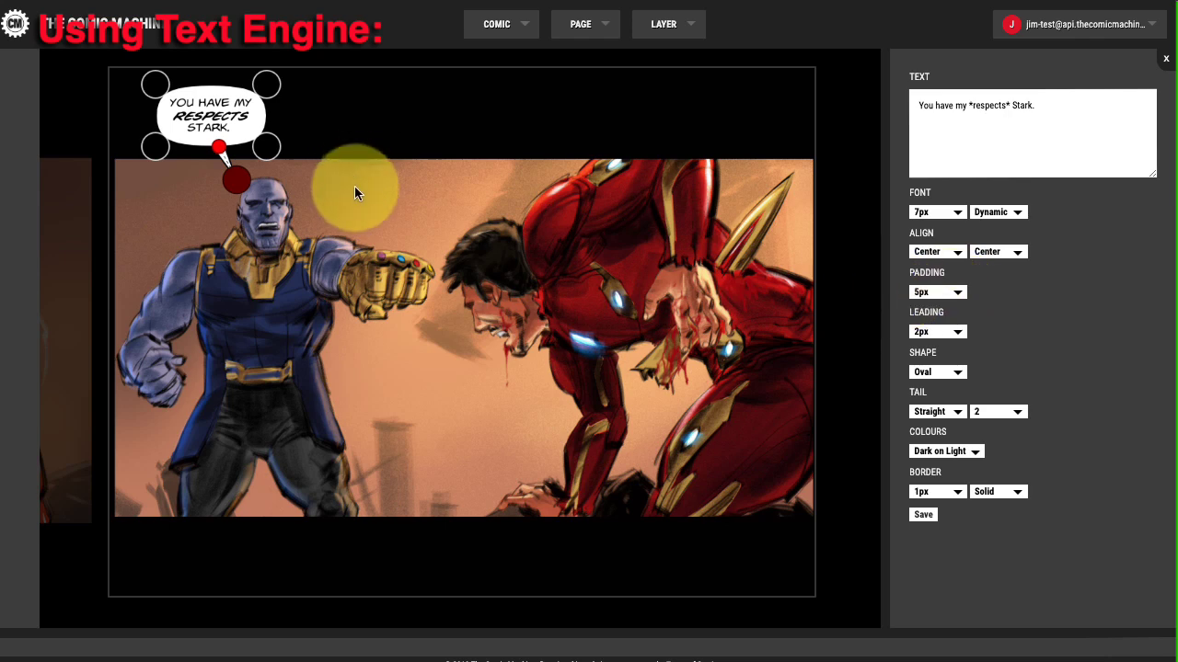
pyautogui.moveTo(266, 146); pyautogui.dragTo(265, 144)
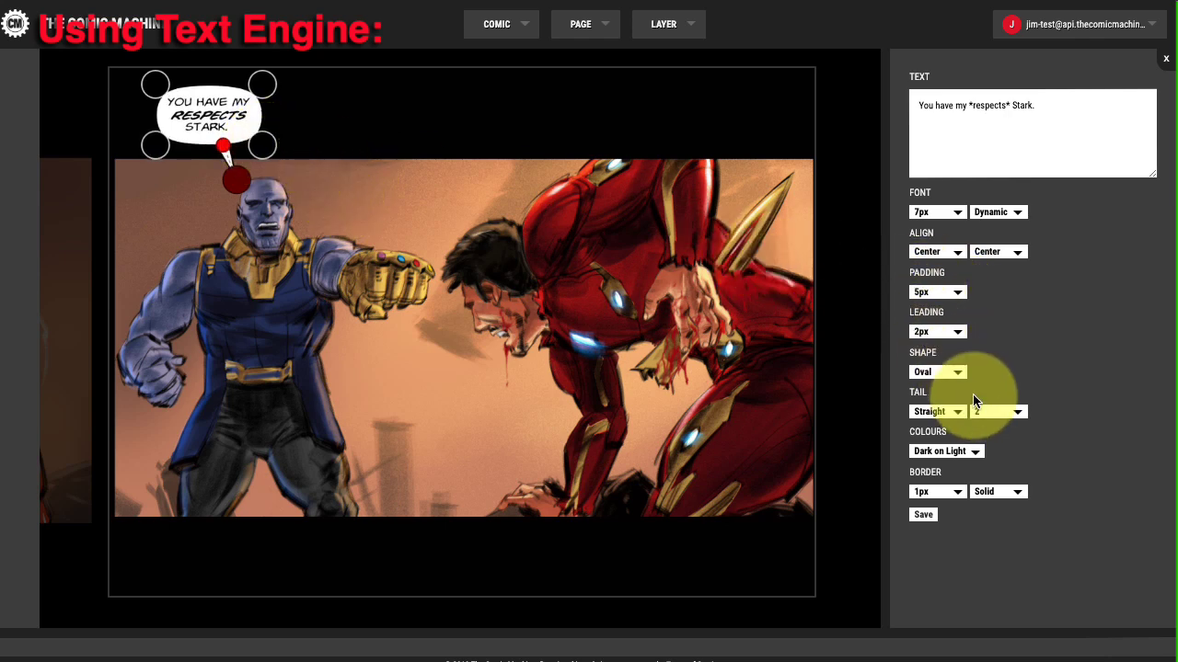
pyautogui.click(931, 515)
# Set the "You have my respects Stark." layer's duration to .5 and its transition's start opacity to 0
pyautogui.click(911, 350)
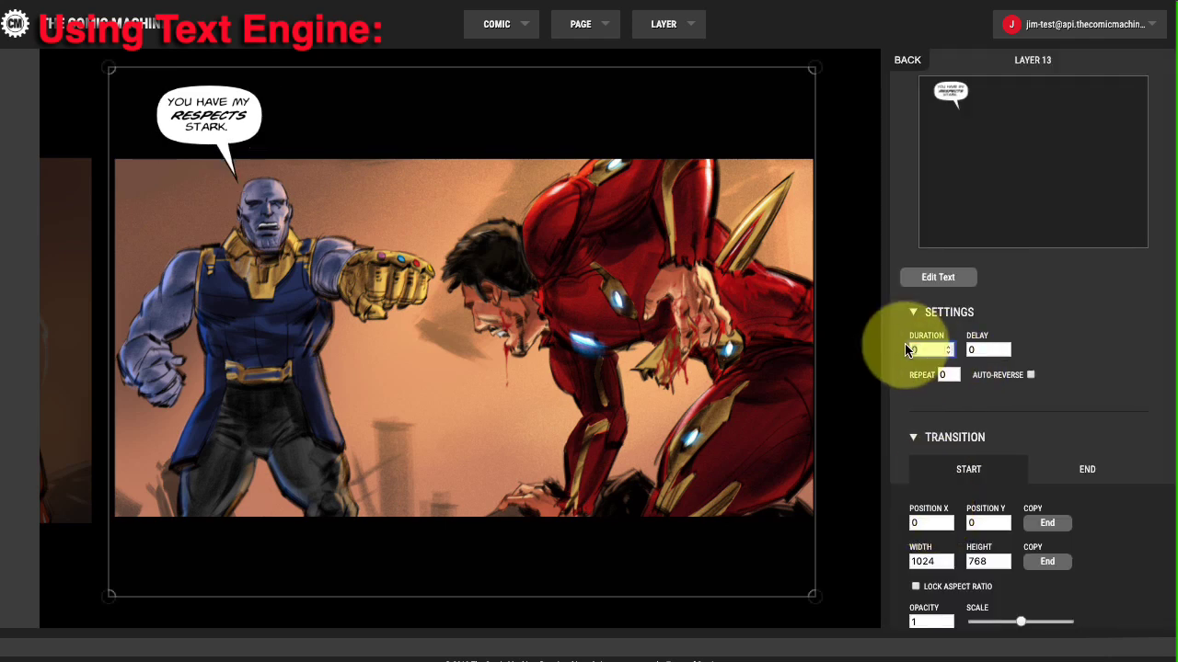
pyautogui.write('.5')
pyautogui.scroll(-1, 1058, 343)
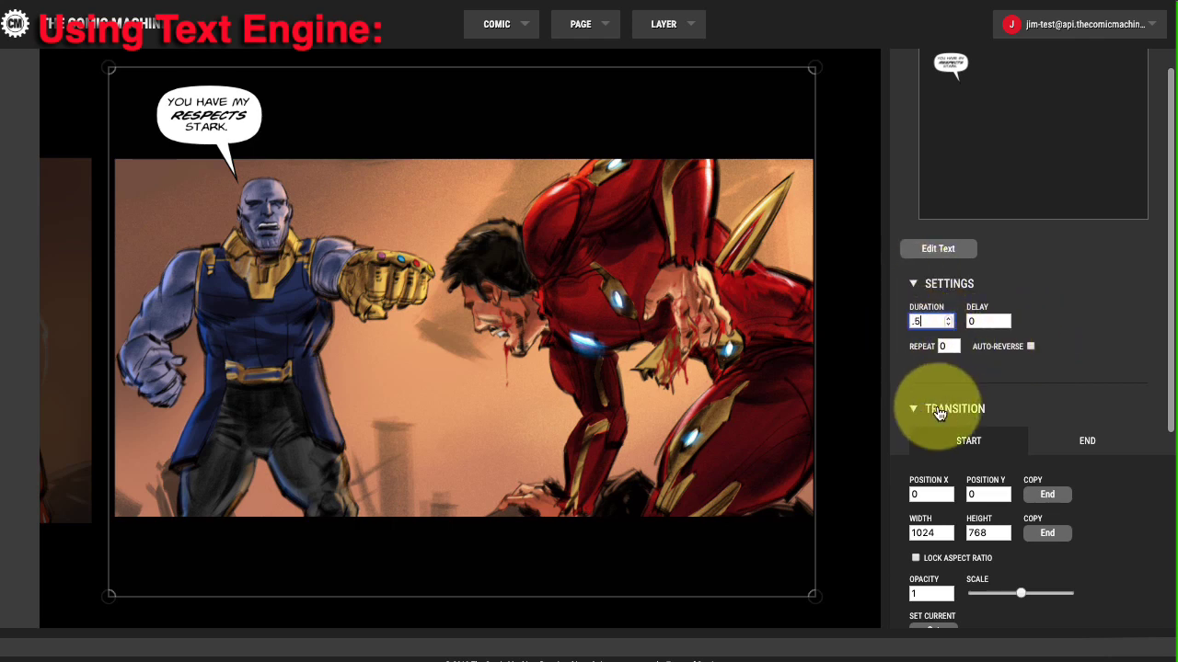
pyautogui.scroll(-1, 939, 414)
pyautogui.scroll(-1, 952, 415)
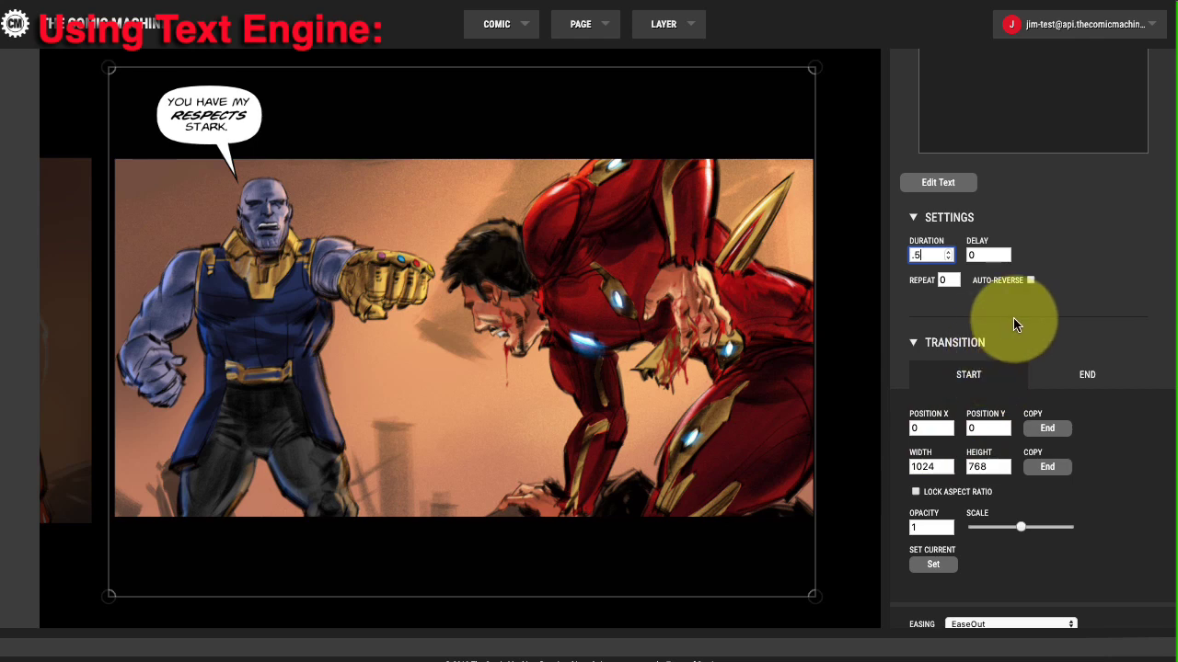
pyautogui.scroll(-5, 985, 420)
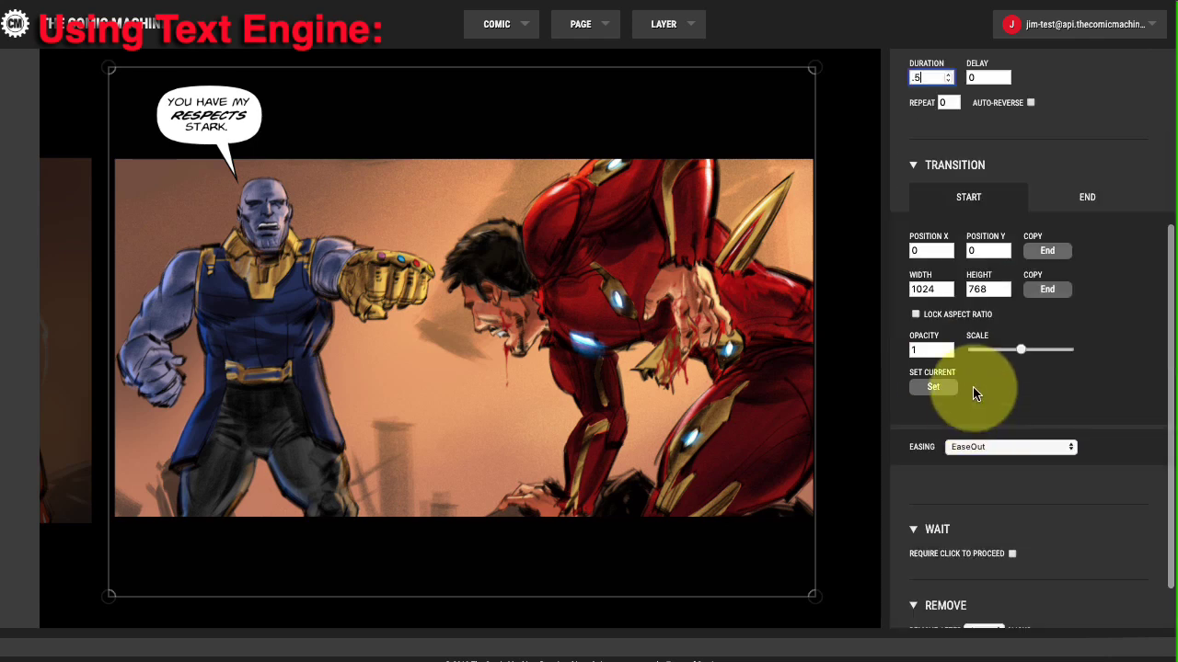
pyautogui.click(926, 252)
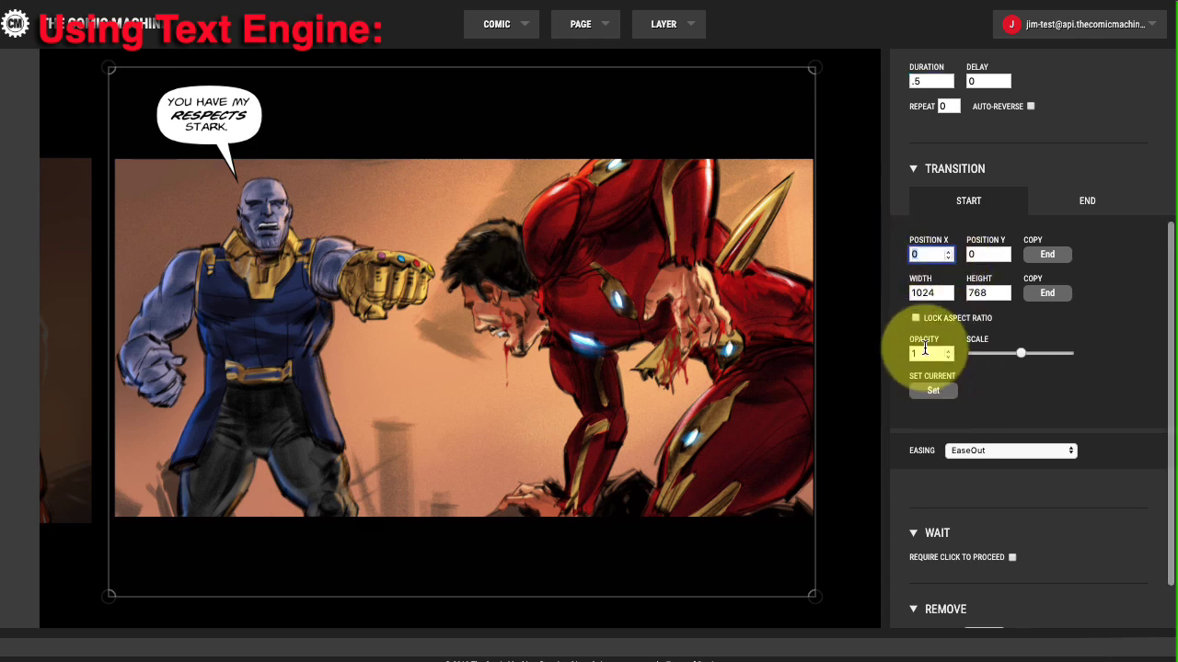
pyautogui.doubleClick(925, 352)
pyautogui.write('0')
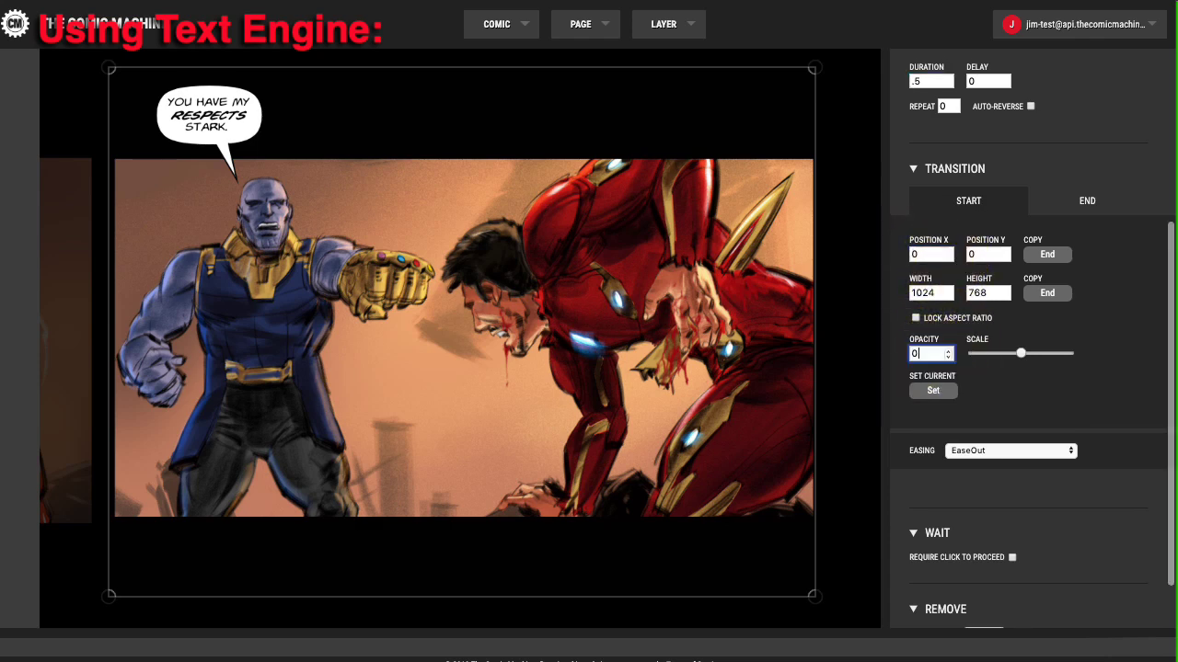
# Set the layer's transition easing to EaseInOut and make it require a click to proceed
pyautogui.click(999, 450)
pyautogui.click(1005, 463)
pyautogui.scroll(1, 1015, 473)
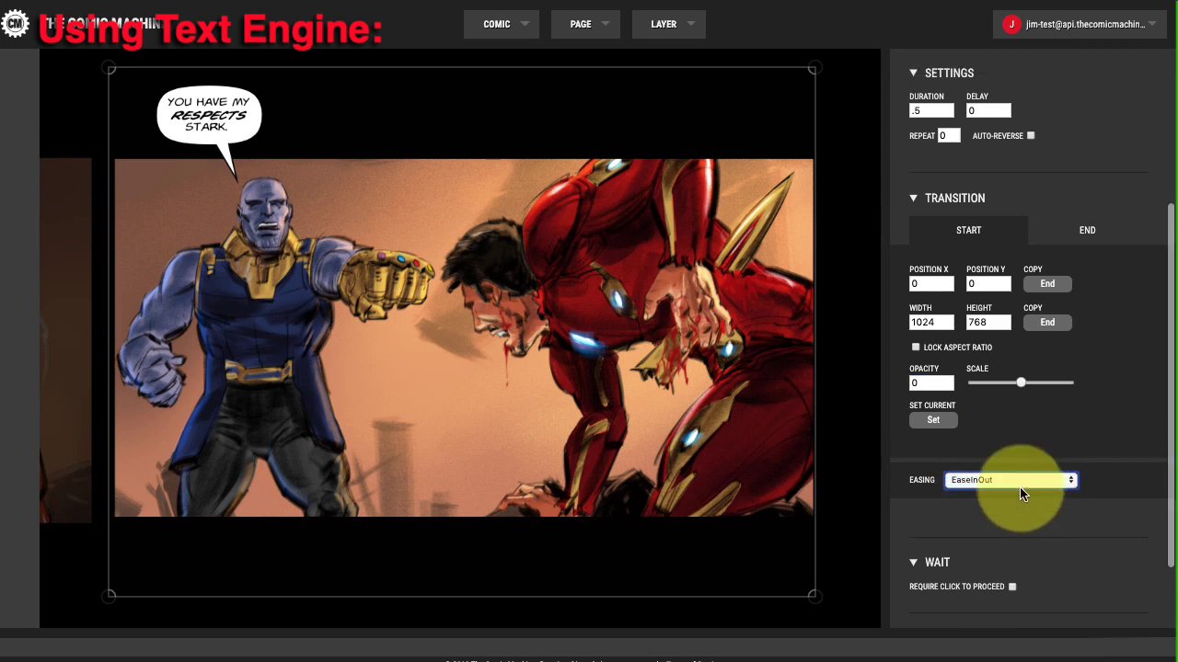
pyautogui.scroll(3, 1021, 488)
pyautogui.scroll(-3, 1076, 484)
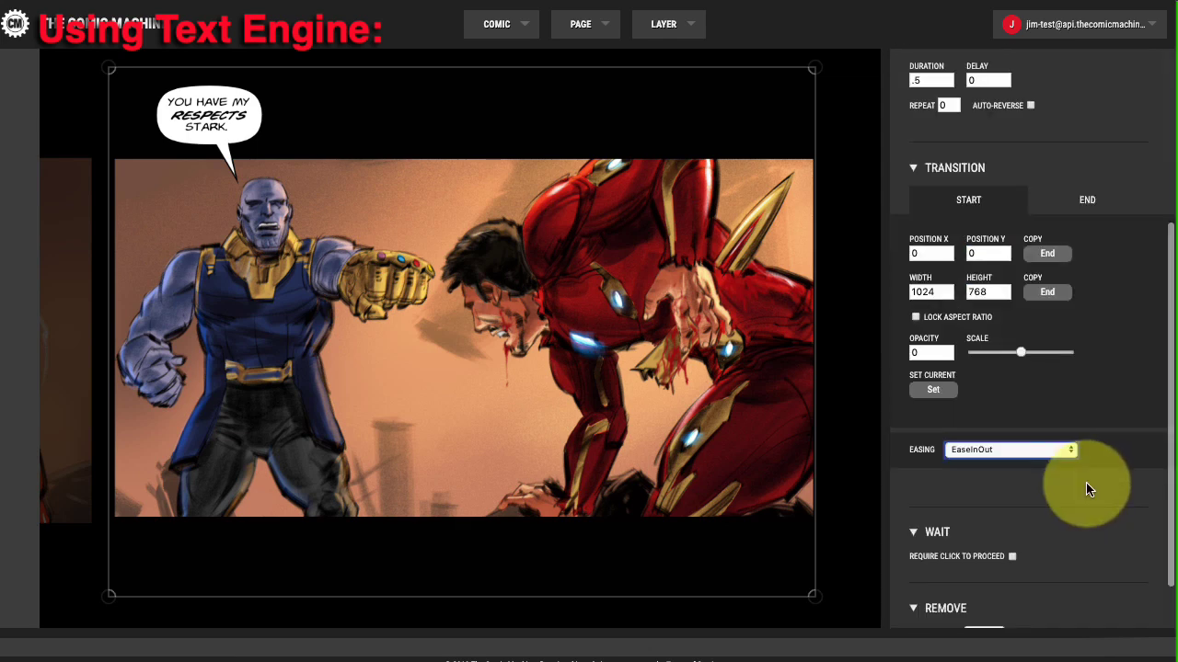
pyautogui.scroll(-2, 995, 518)
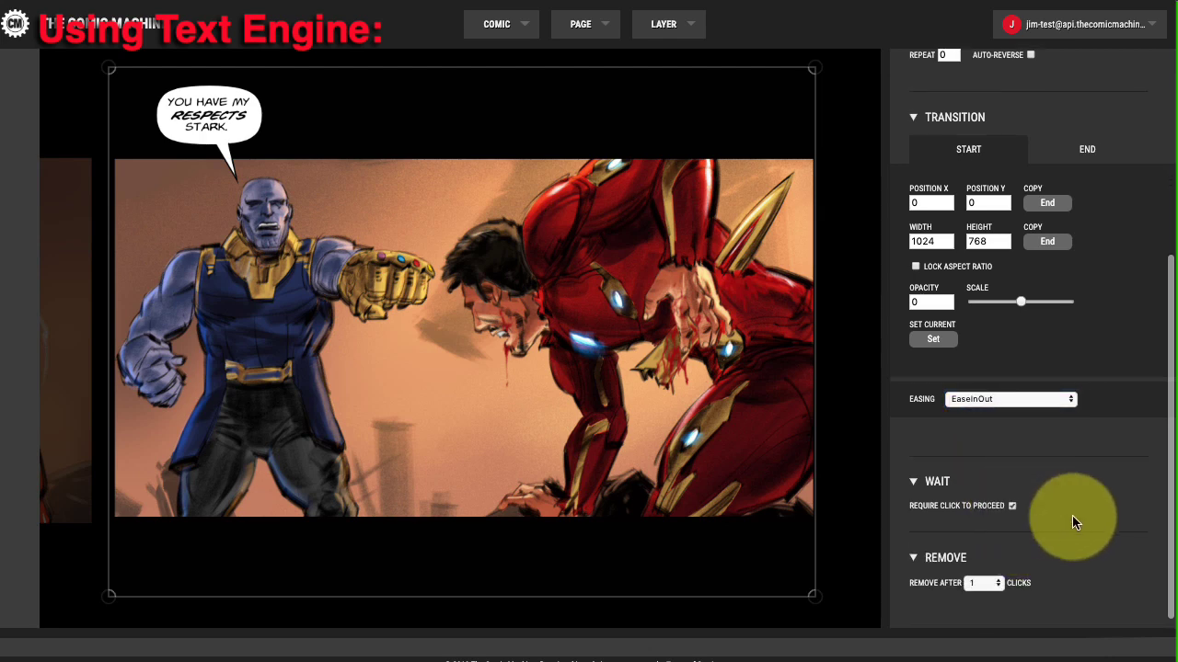
pyautogui.scroll(-1, 1072, 514)
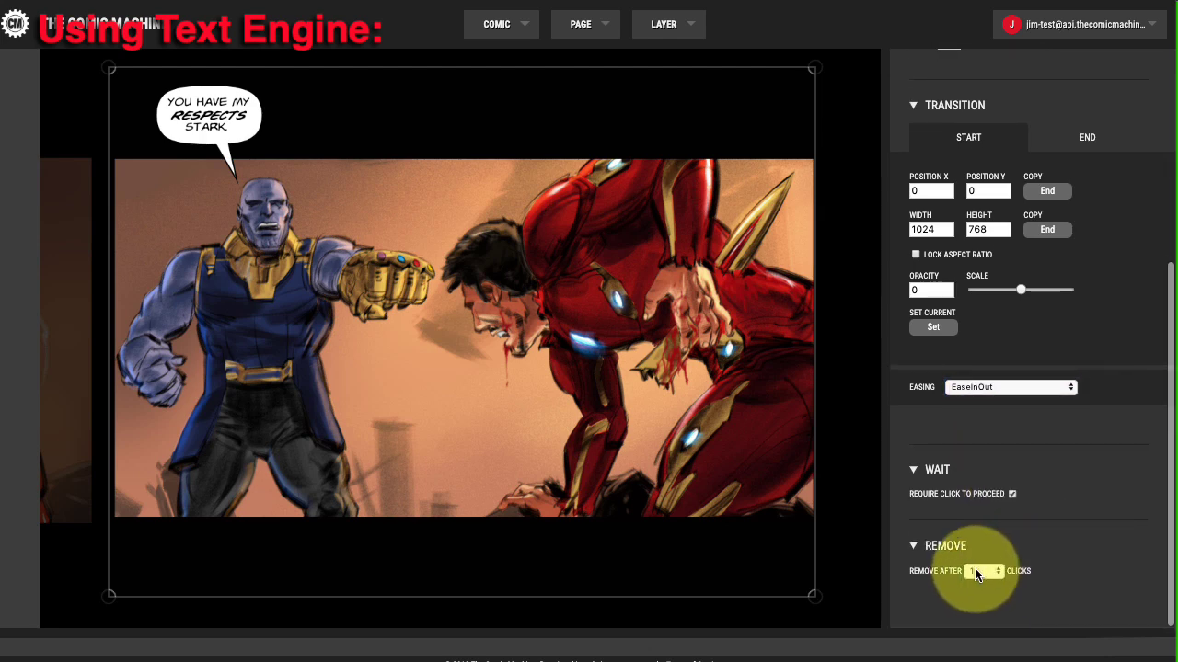
pyautogui.scroll(10, 1017, 504)
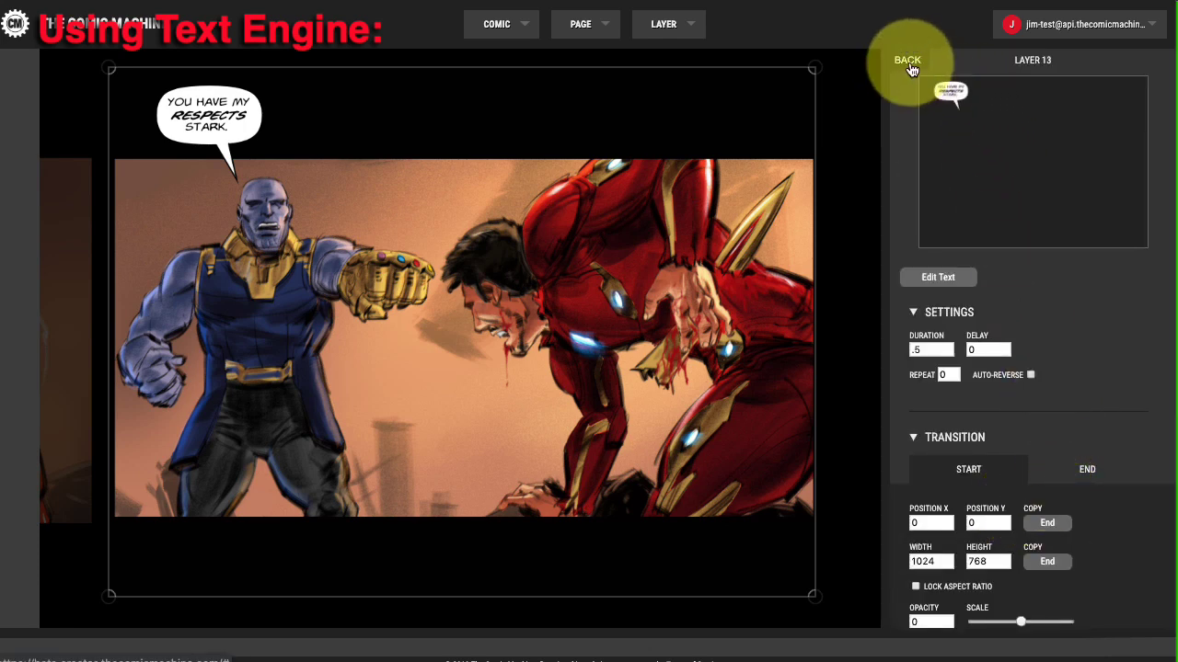
# Add a new text layer and set its font size to 7px and padding to 4px
pyautogui.click(685, 37)
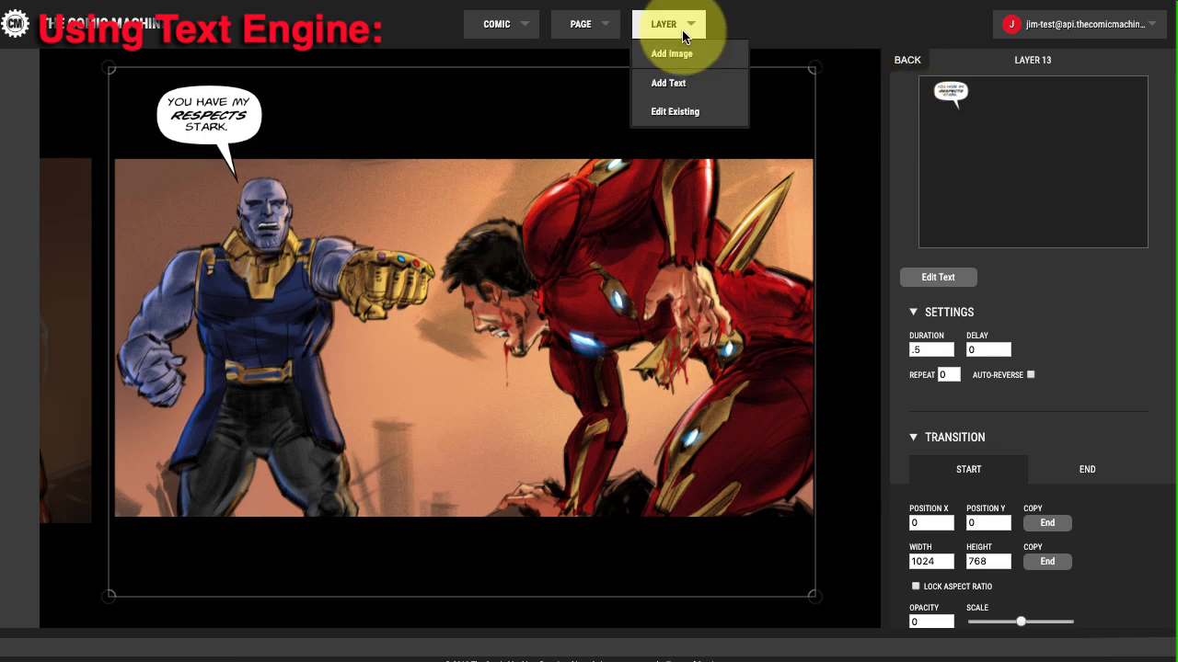
pyautogui.click(670, 85)
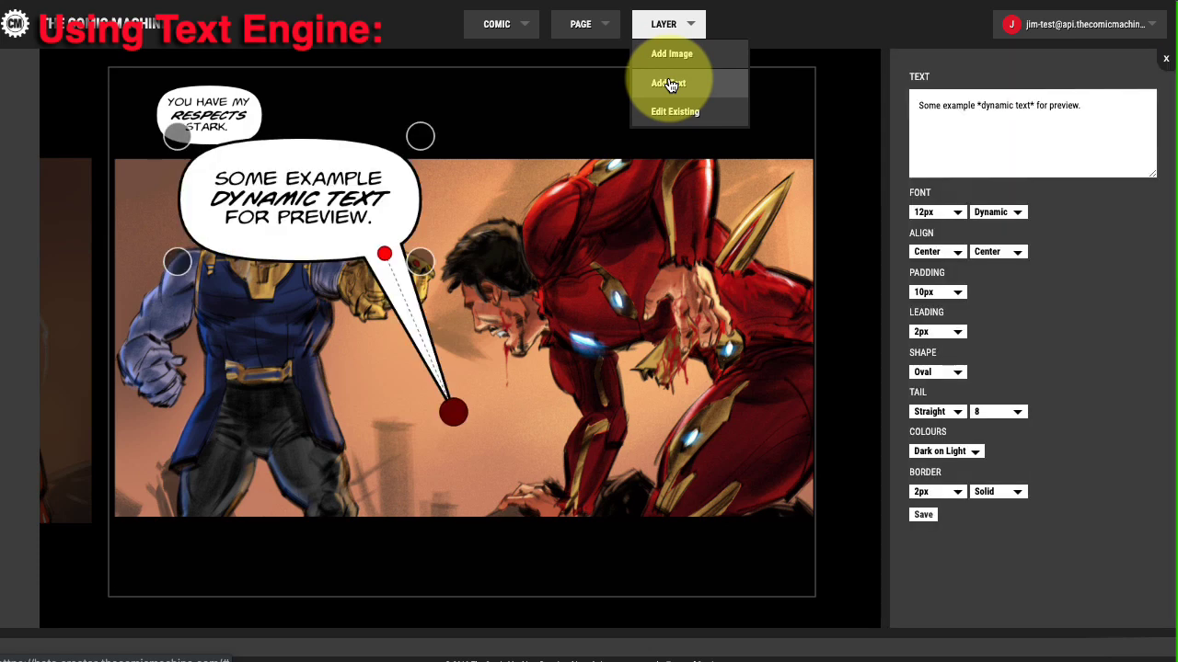
pyautogui.click(941, 218)
pyautogui.click(959, 214)
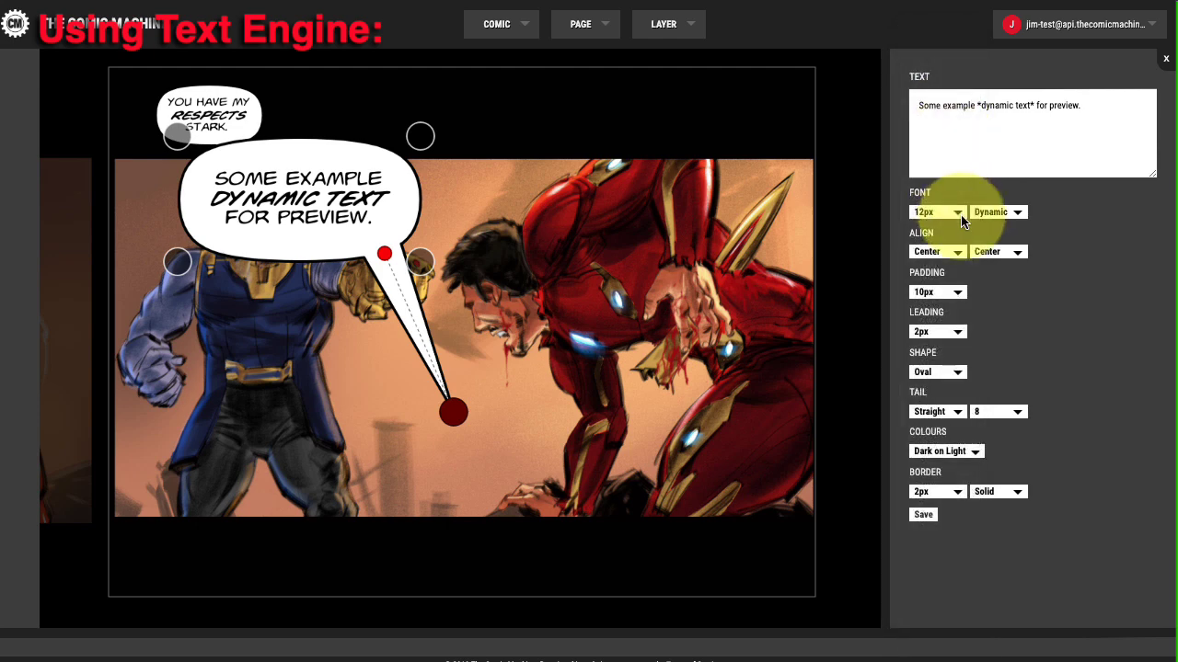
pyautogui.click(959, 213)
pyautogui.click(939, 231)
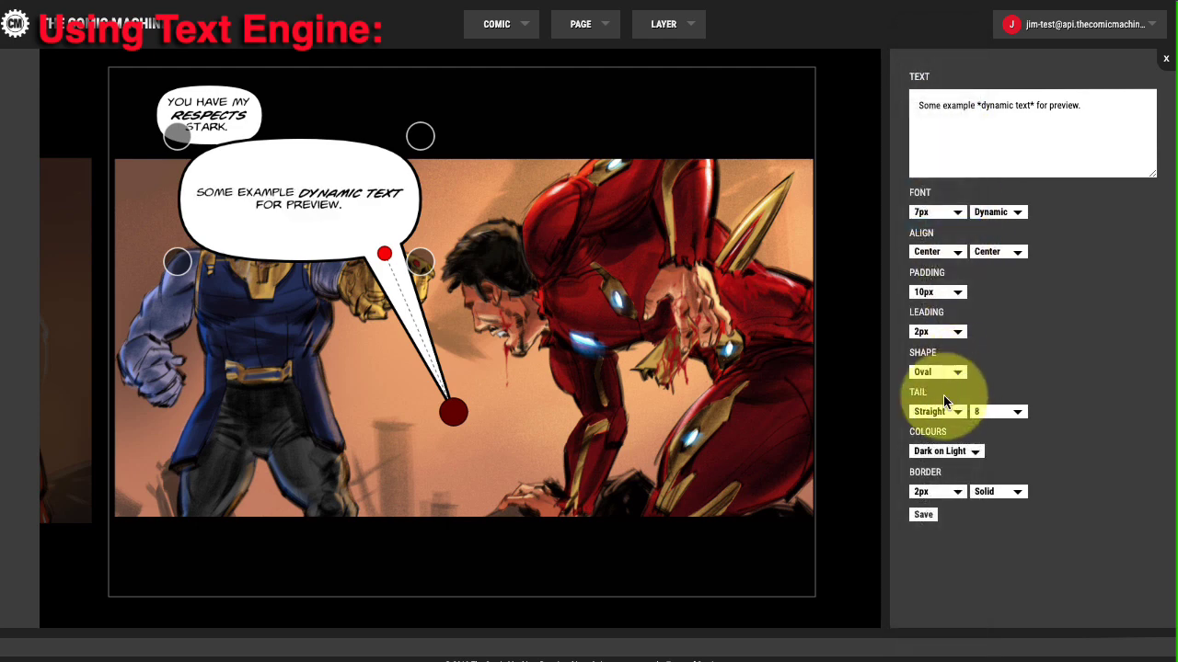
pyautogui.click(942, 288)
pyautogui.click(939, 213)
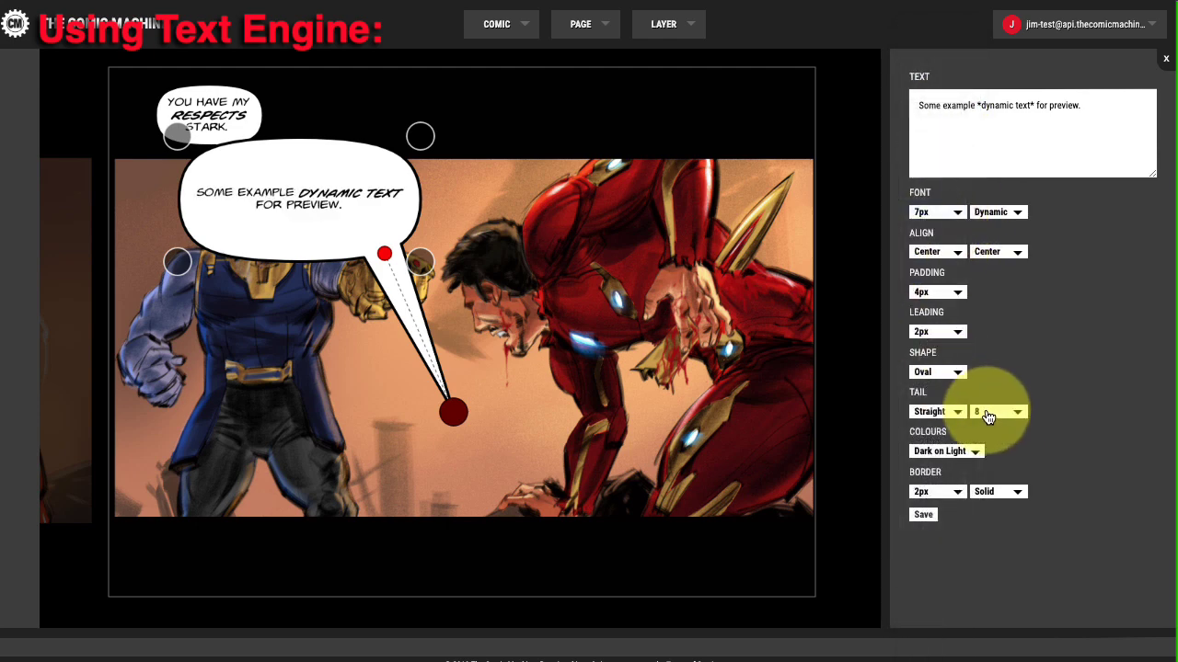
# Set the new balloon's tail width to 2 and its border to 1px
pyautogui.click(987, 414)
pyautogui.click(990, 336)
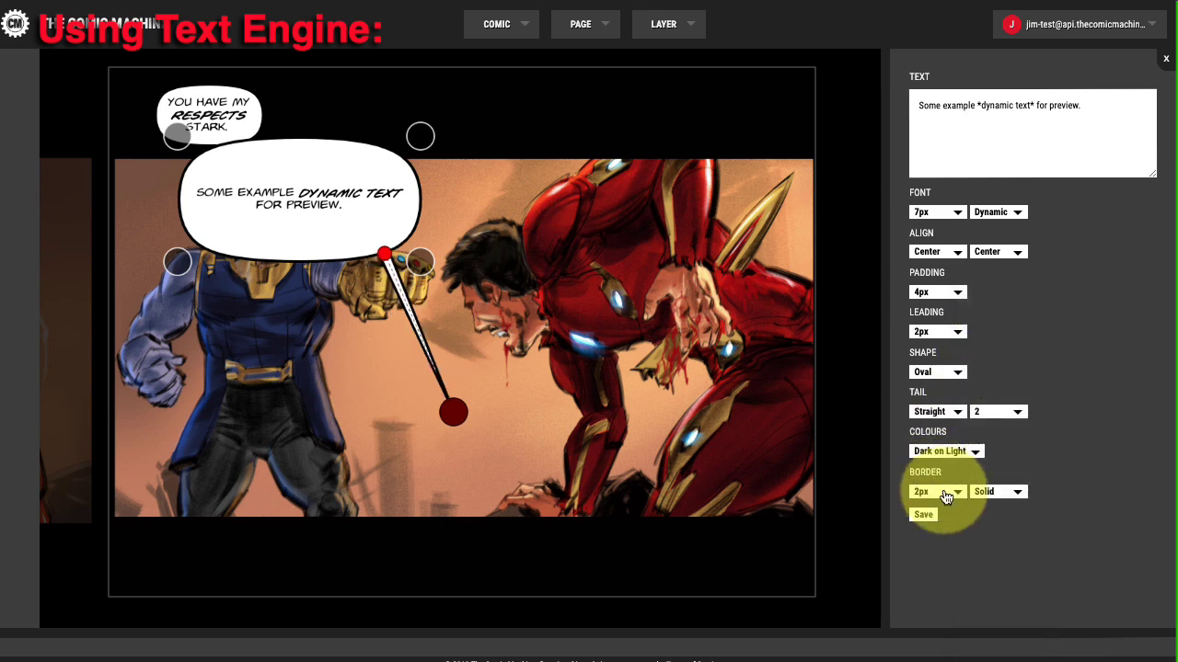
pyautogui.click(945, 496)
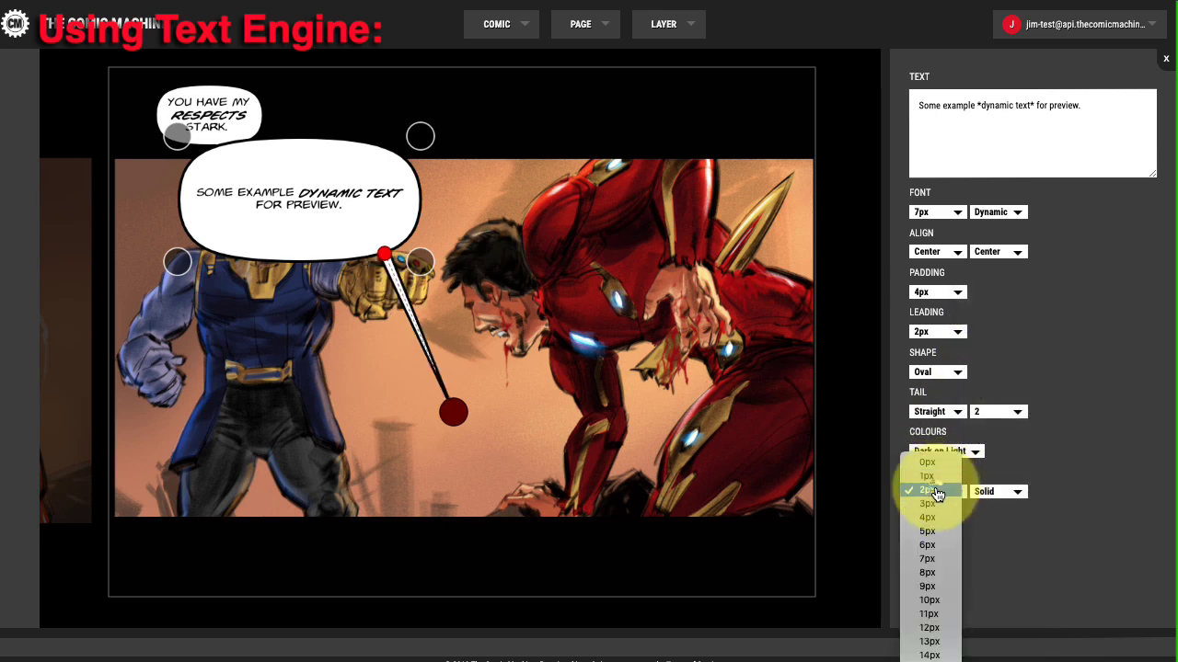
pyautogui.click(944, 491)
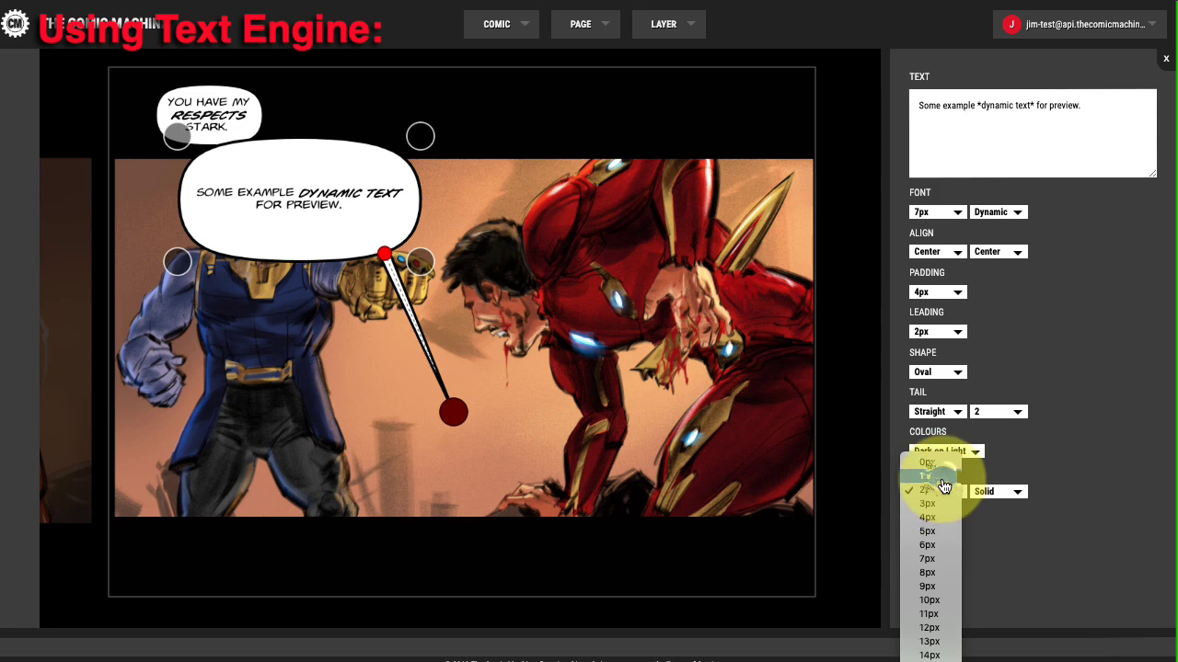
pyautogui.click(927, 477)
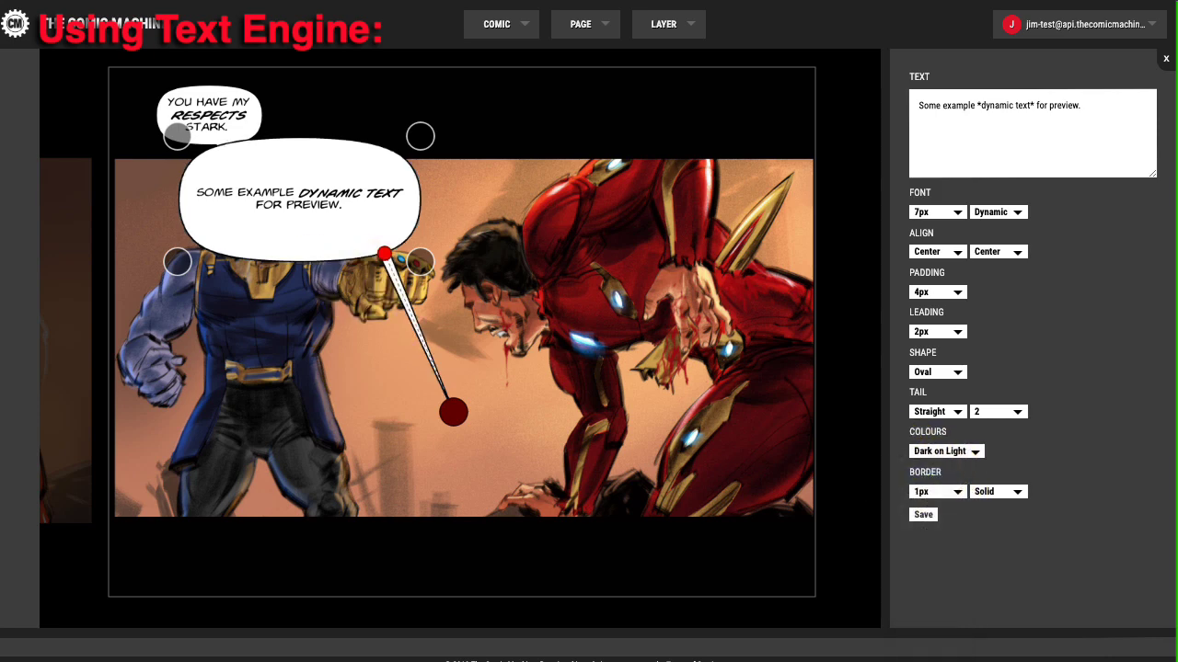
# Copy Thanos's second line from the Notes script and replace the balloon text with "When I'm done *half* of humanity will still be *alive.*"
pyautogui.press('super+Tab')
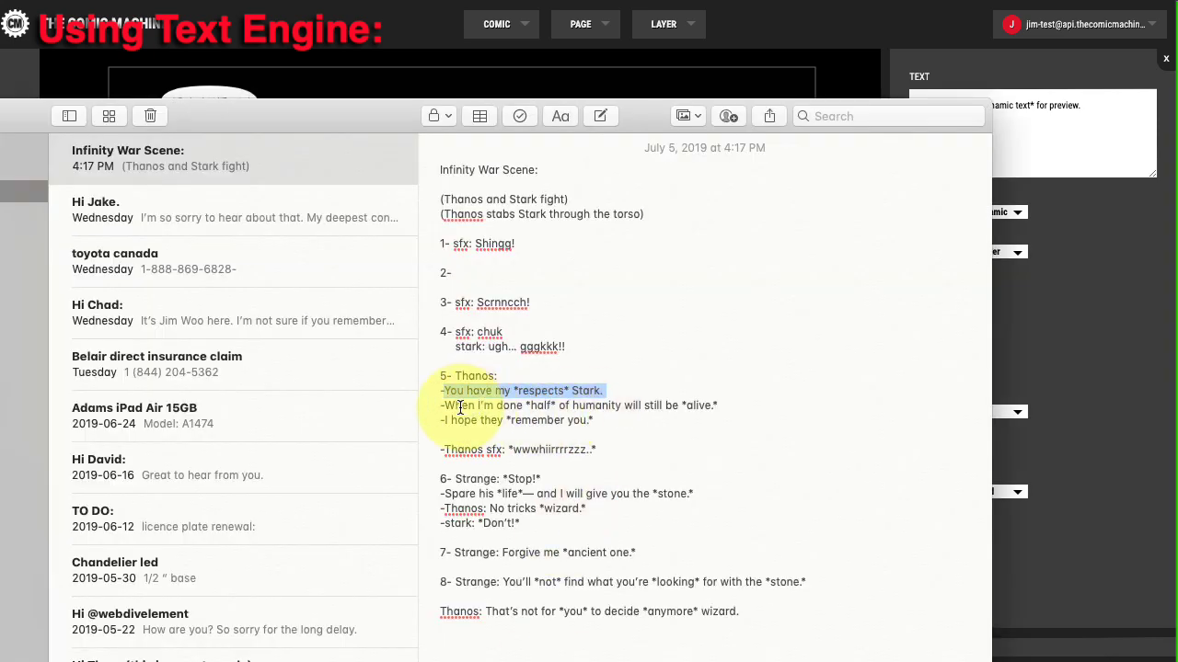
pyautogui.moveTo(448, 405); pyautogui.dragTo(705, 405)
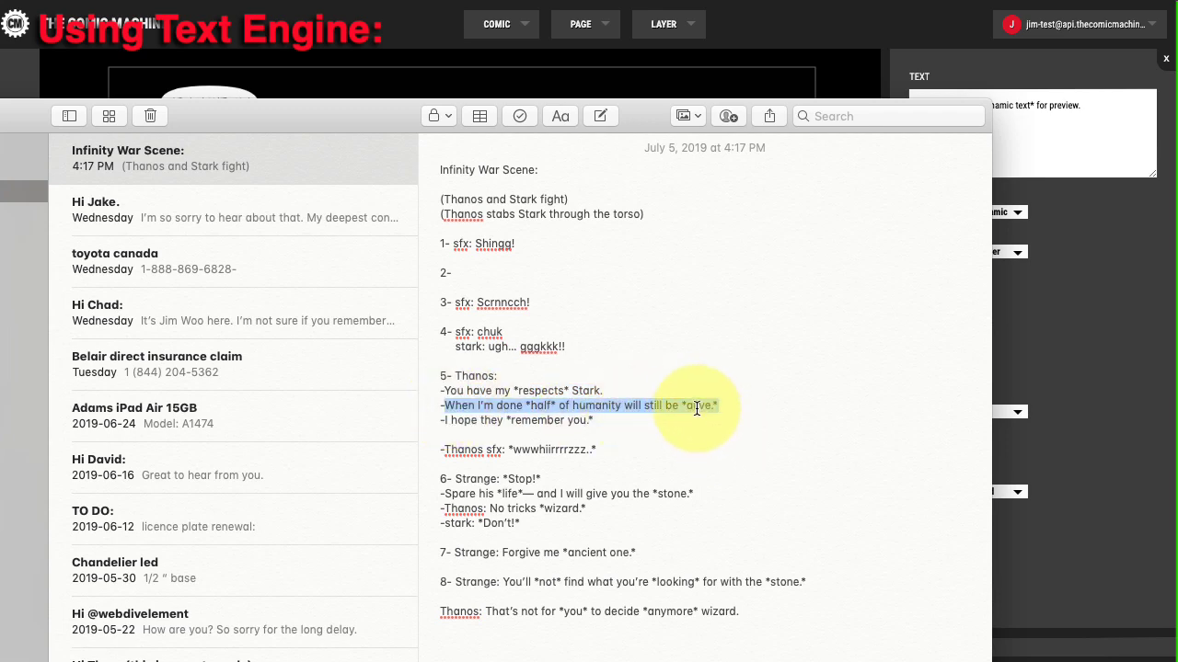
pyautogui.press('super+Tab')
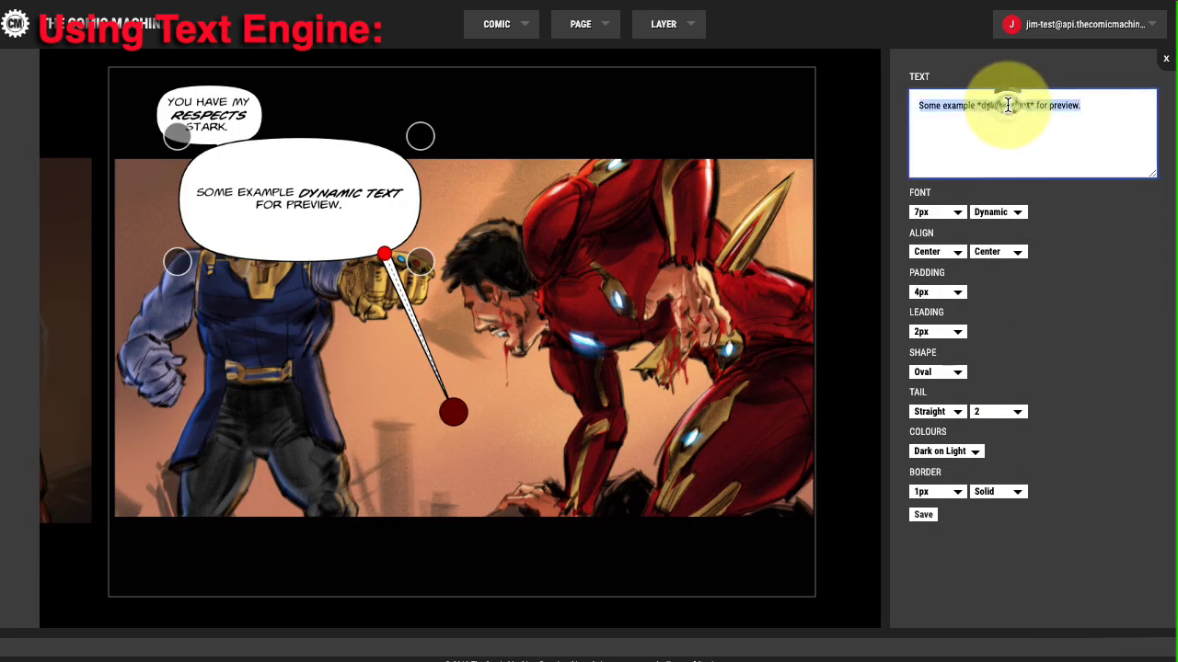
pyautogui.write("When I'm done *half* of humanity will still be *alive.*")
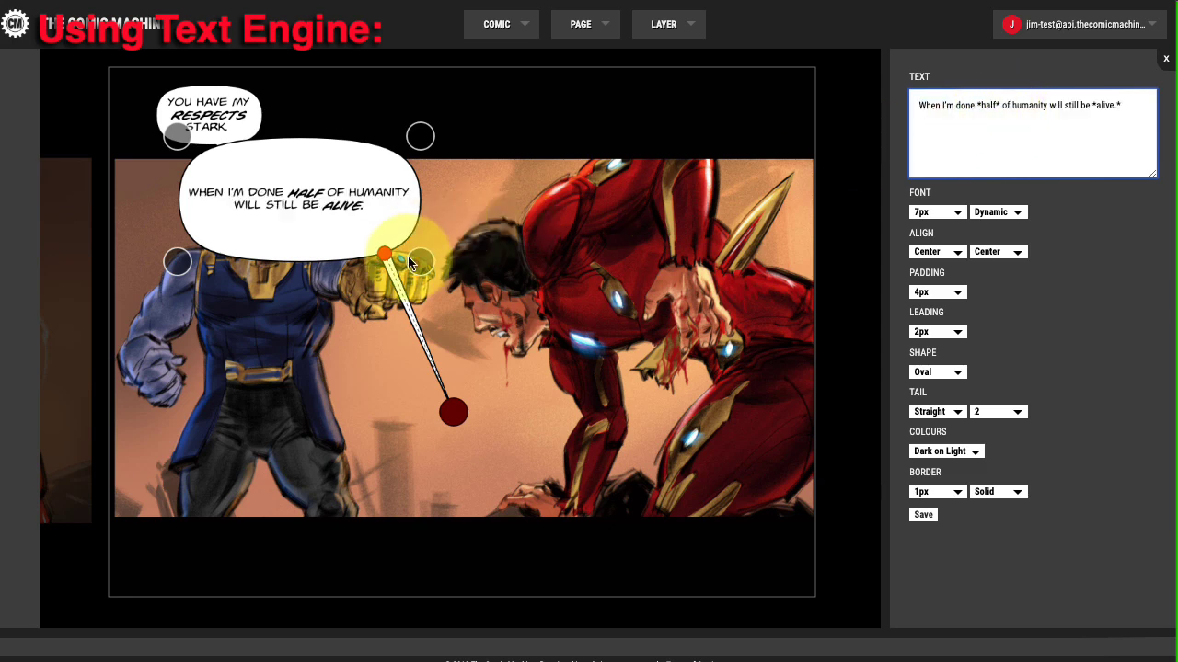
# Shrink the balloon to four lines of text over Thanos's first balloon, and place its tail between the balloon's lower edge and his head
pyautogui.moveTo(407, 256); pyautogui.dragTo(222, 105)
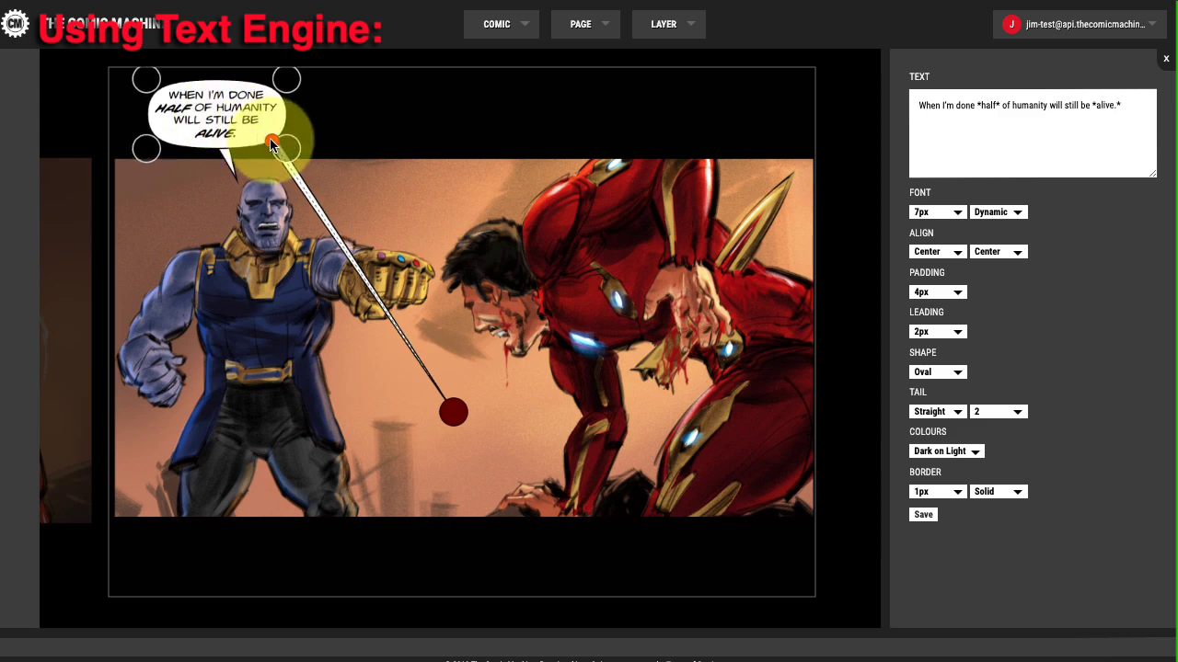
pyautogui.moveTo(274, 140); pyautogui.dragTo(210, 152)
pyautogui.moveTo(460, 412); pyautogui.dragTo(207, 154)
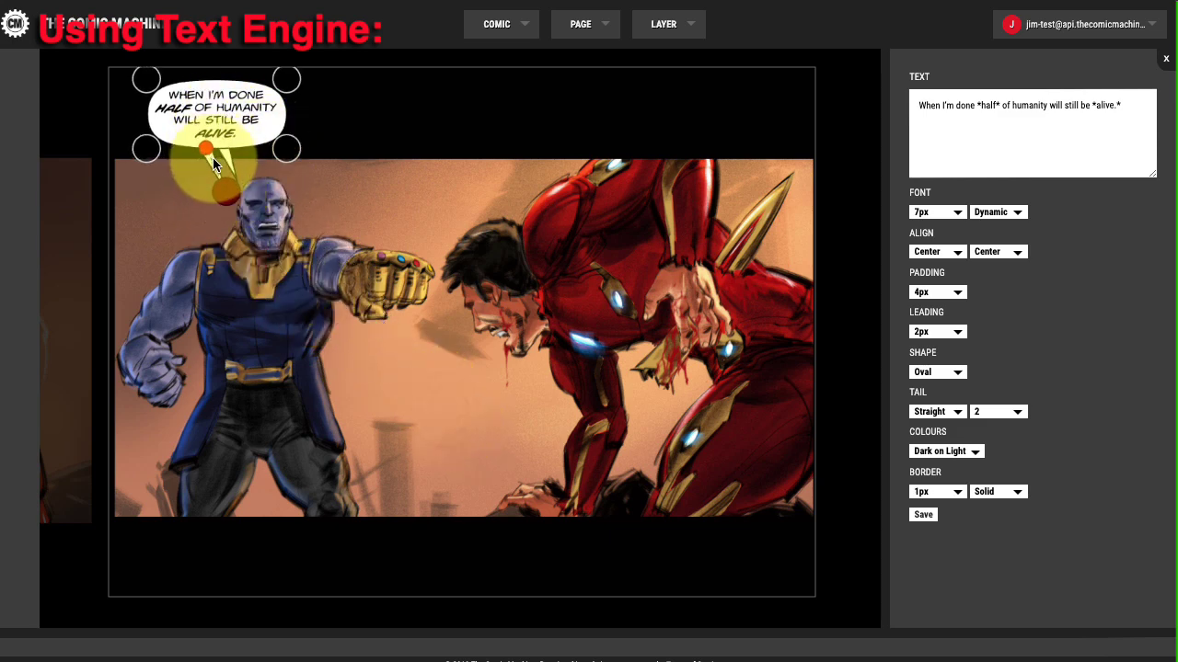
# Try a manual line break after "humanity" in the balloon text
pyautogui.click(1012, 109)
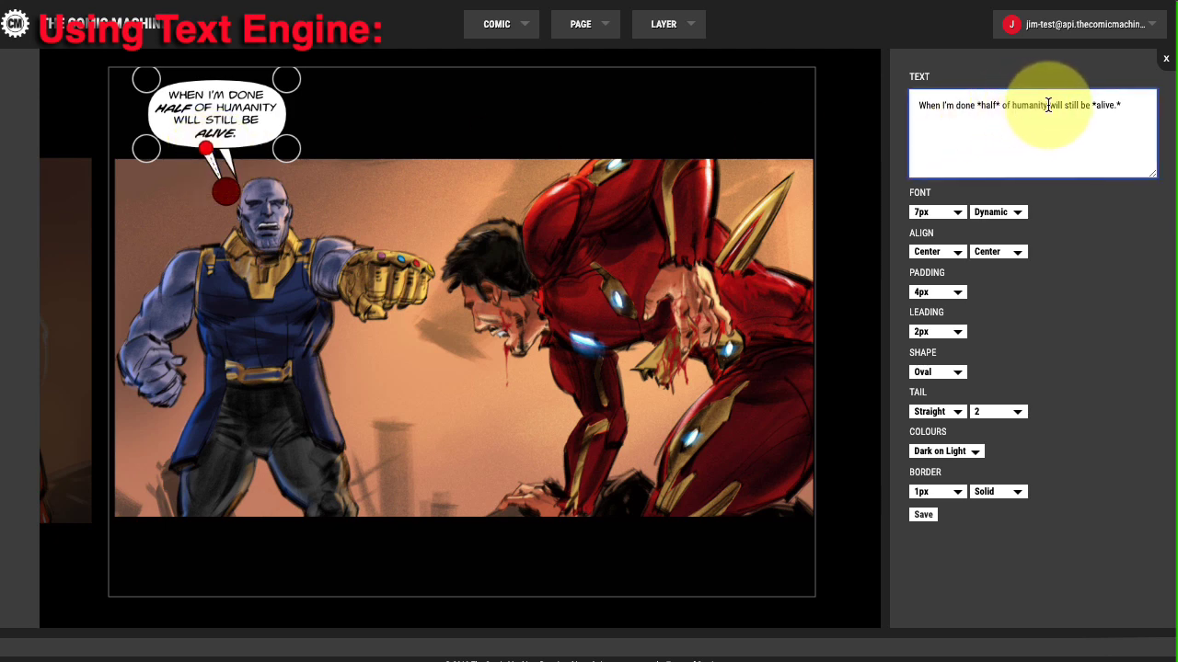
pyautogui.click(1047, 109)
pyautogui.press('Return')
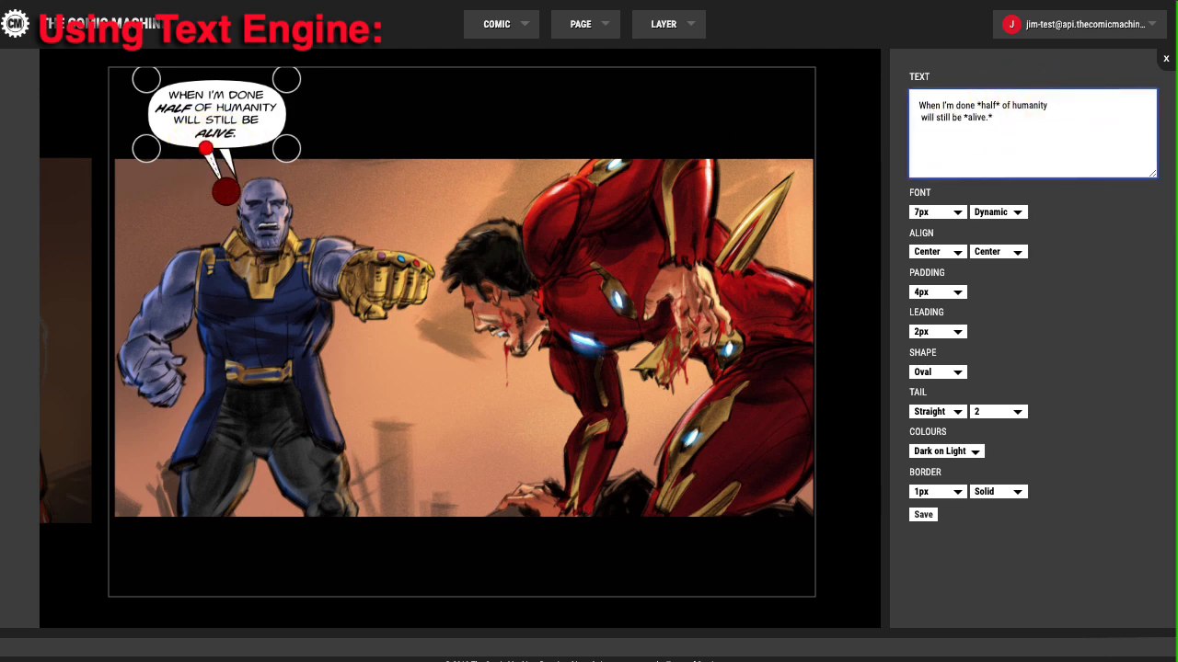
pyautogui.press('BackSpace')
# Change the balloon's tail to Curved, bend it and adjust its tip beside Thanos's head, and save the text layer
pyautogui.click(946, 411)
pyautogui.click(948, 395)
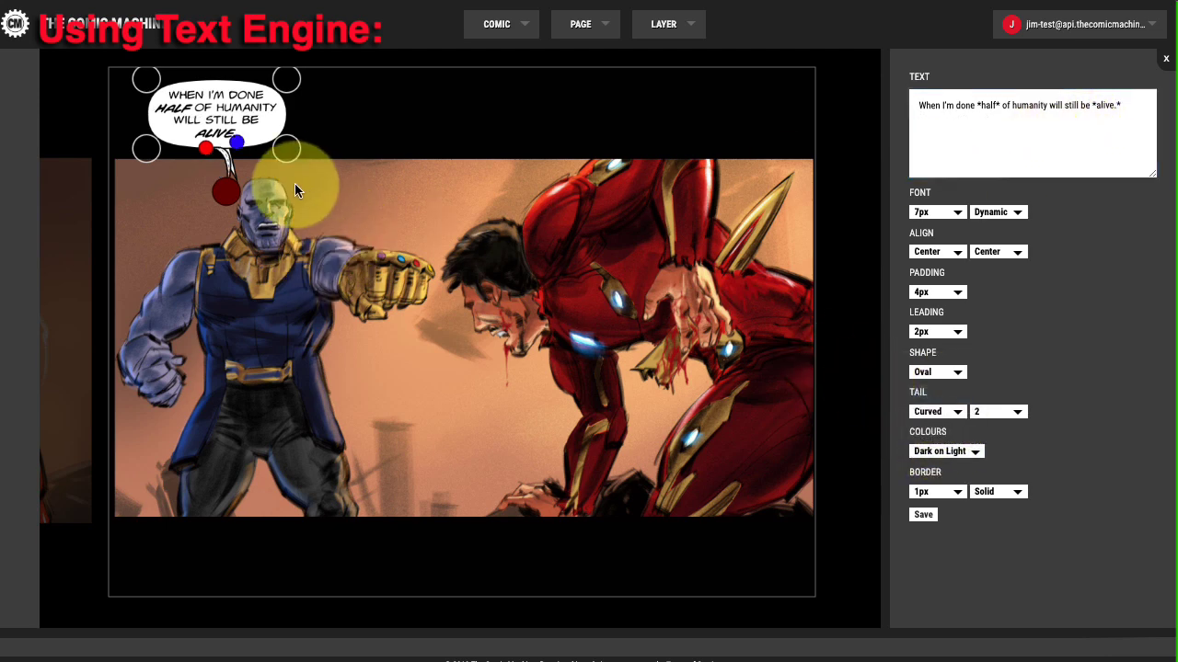
pyautogui.moveTo(246, 156); pyautogui.dragTo(205, 170)
pyautogui.moveTo(226, 191); pyautogui.dragTo(232, 188)
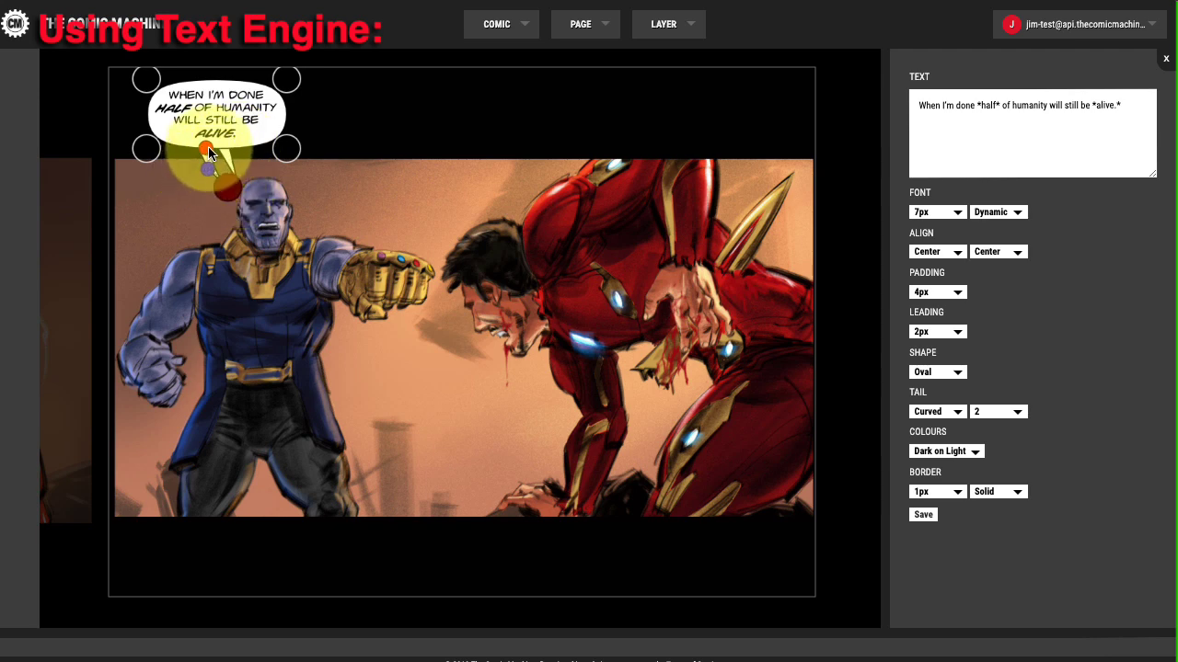
pyautogui.click(930, 516)
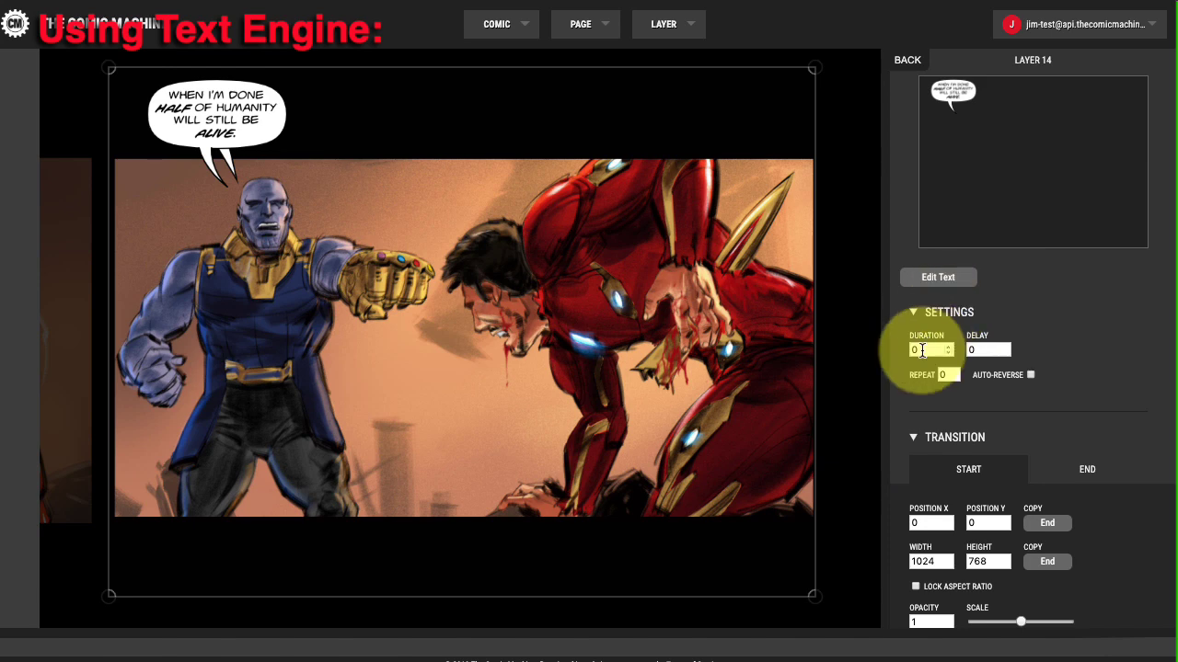
# Set the second balloon layer's duration to .5 and its start opacity to 0
pyautogui.doubleClick(914, 349)
pyautogui.write('.5')
pyautogui.scroll(-3, 939, 336)
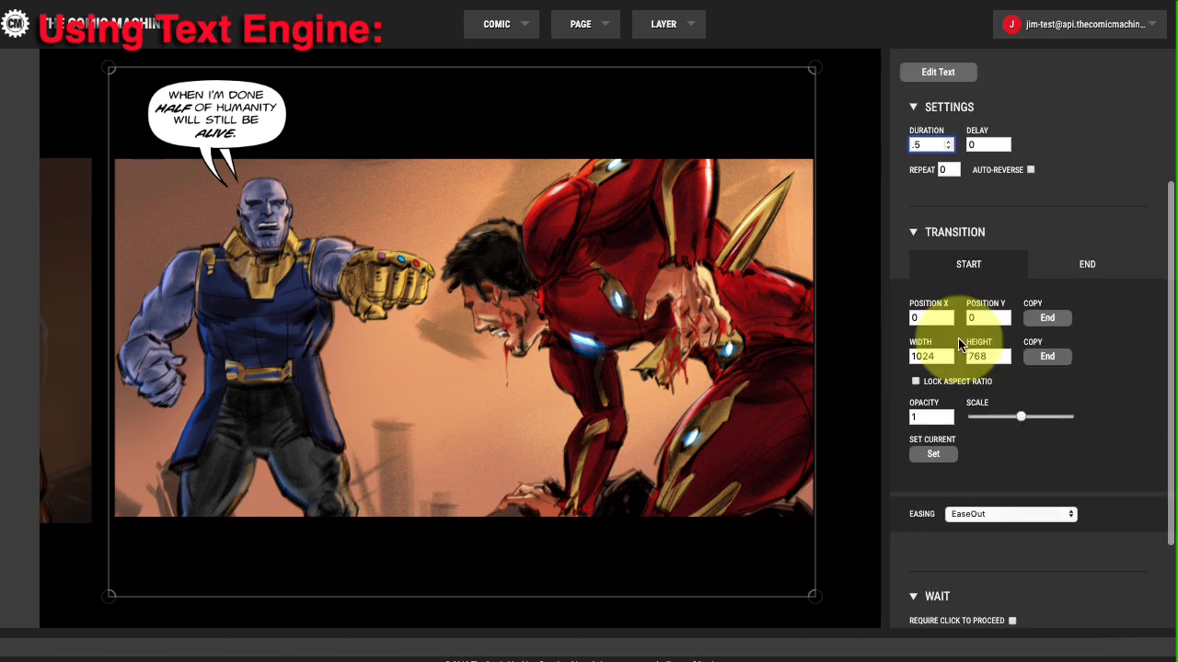
pyautogui.click(934, 453)
# Set the second balloon's easing to EaseInOut and turn on the required click to proceed
pyautogui.click(988, 515)
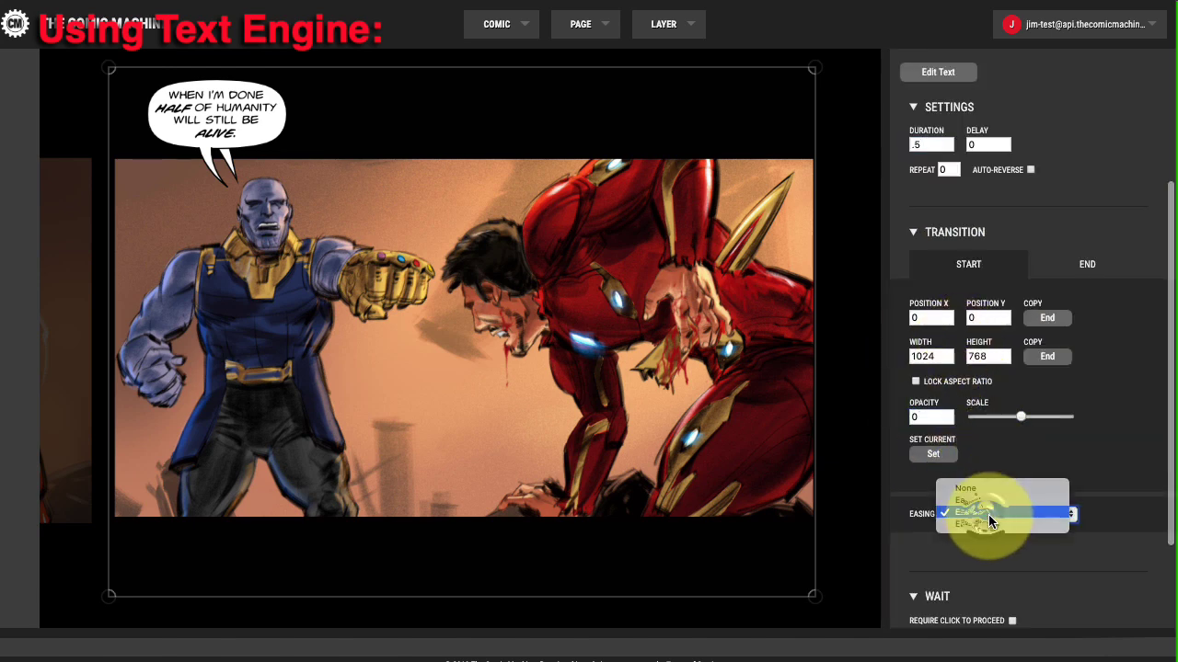
pyautogui.click(1001, 525)
pyautogui.scroll(-2, 1012, 534)
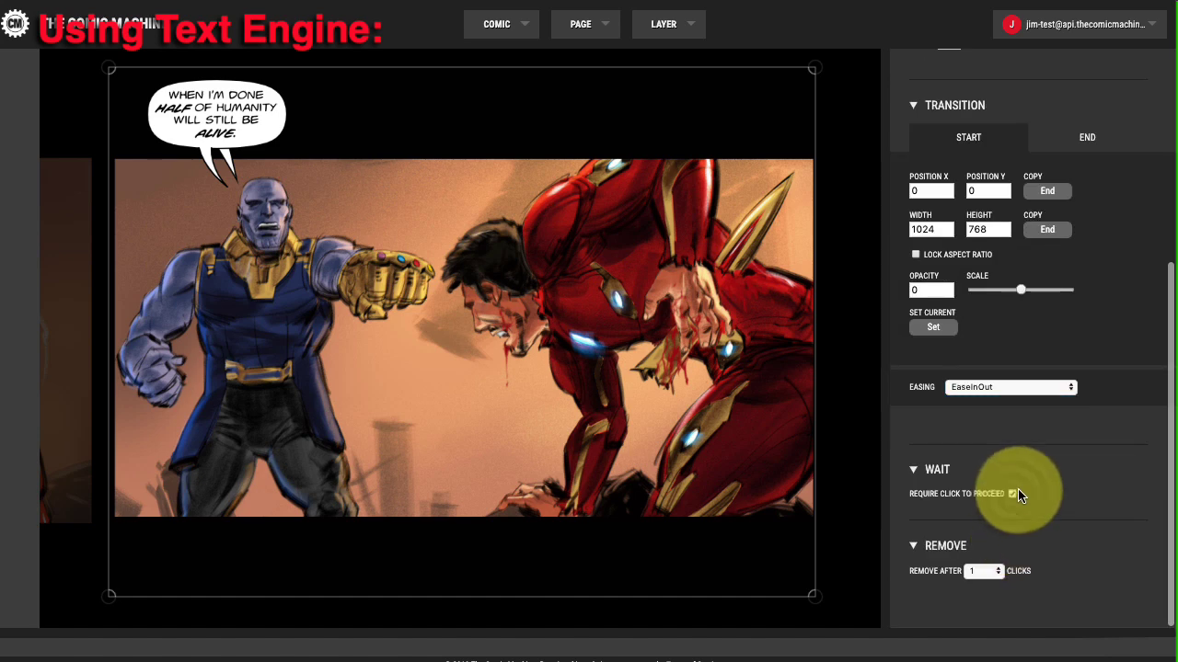
pyautogui.scroll(5, 1024, 450)
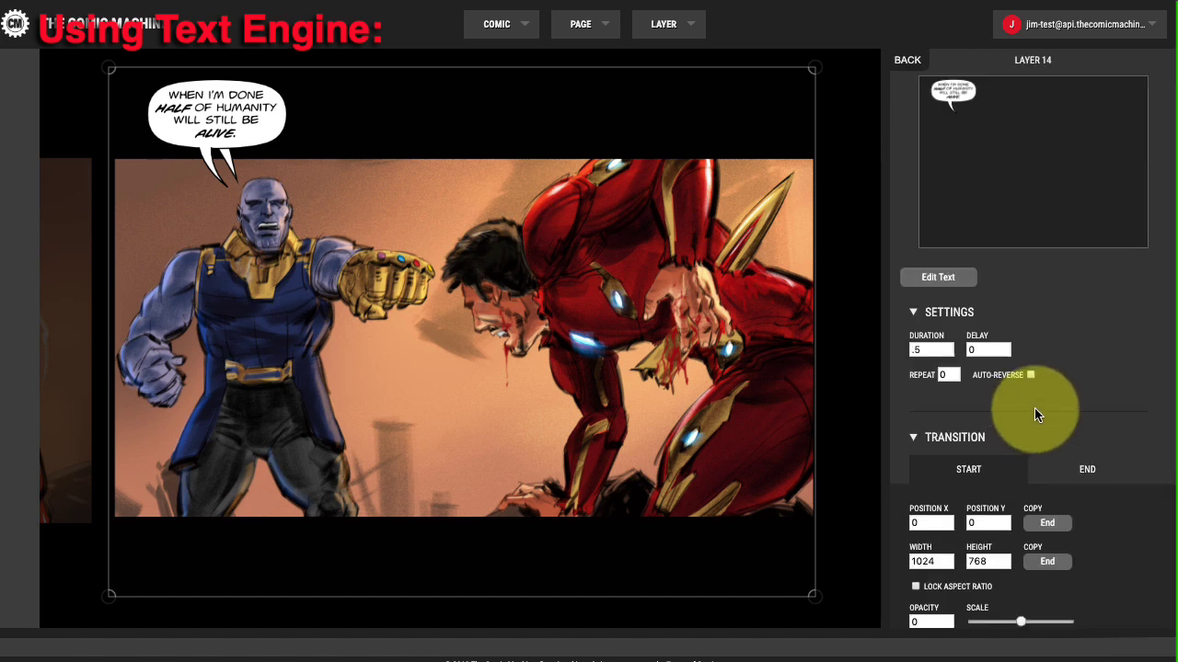
# Check the dialogue script and turn off the required click to proceed on the WHIRRRR sound-effect text layer
pyautogui.scroll(-3, 1034, 408)
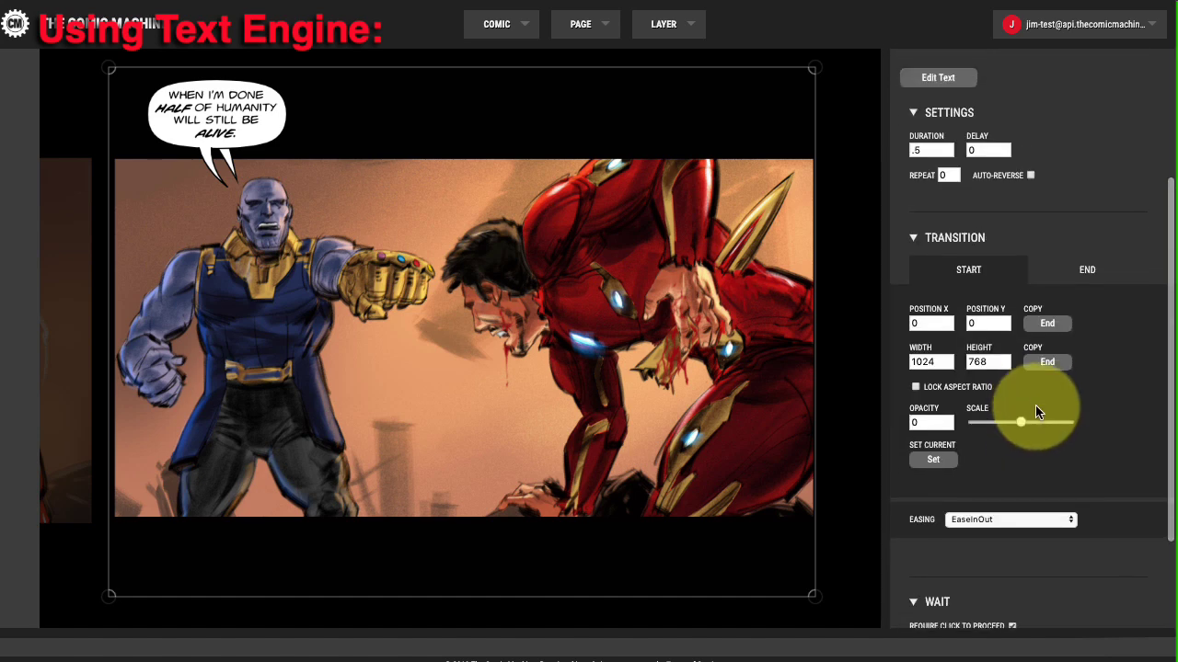
pyautogui.scroll(3, 998, 175)
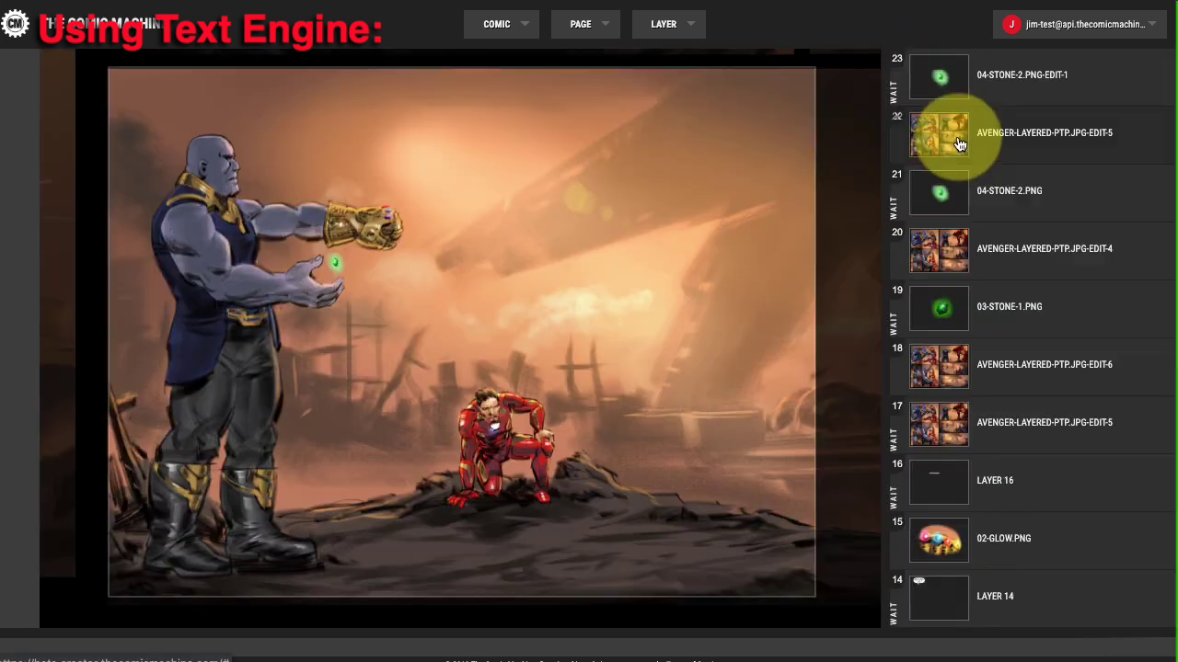
pyautogui.scroll(-1, 986, 440)
pyautogui.scroll(-3, 985, 439)
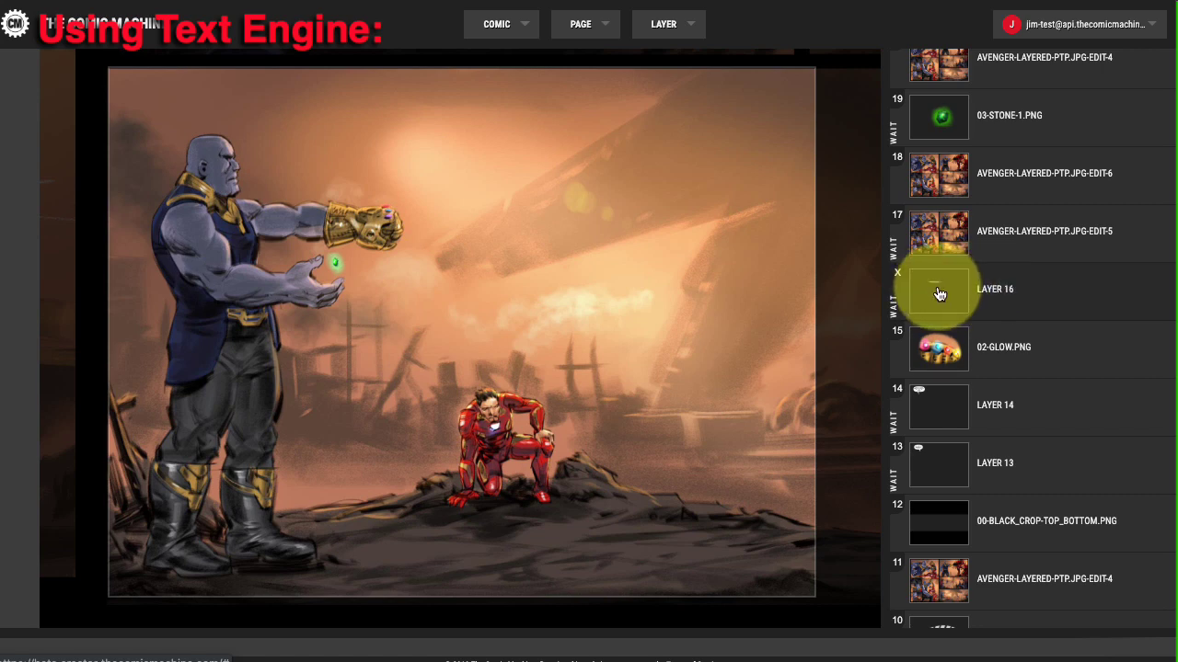
pyautogui.press('super+Tab')
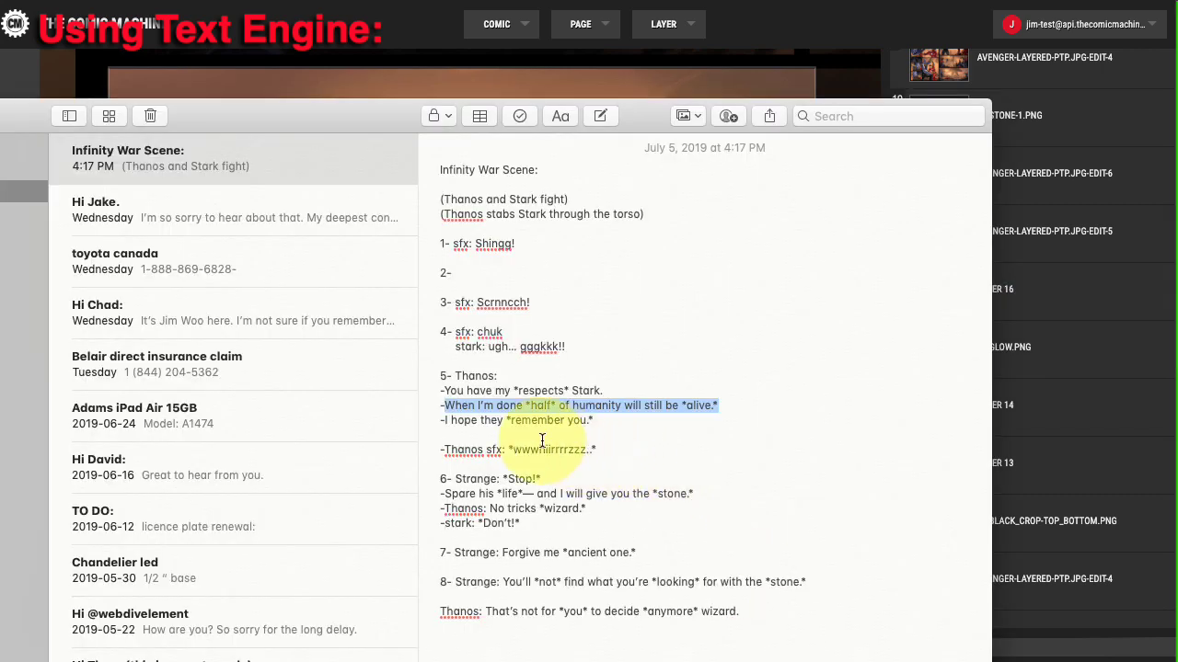
pyautogui.click(1141, 409)
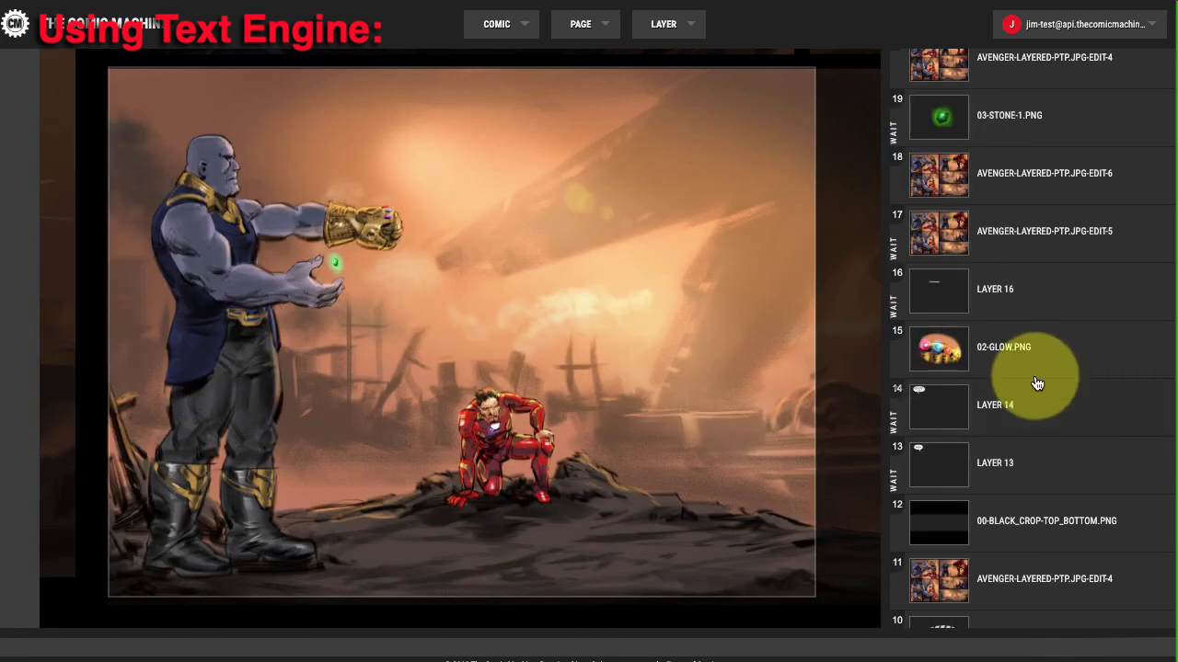
pyautogui.click(938, 307)
pyautogui.scroll(-5, 1024, 448)
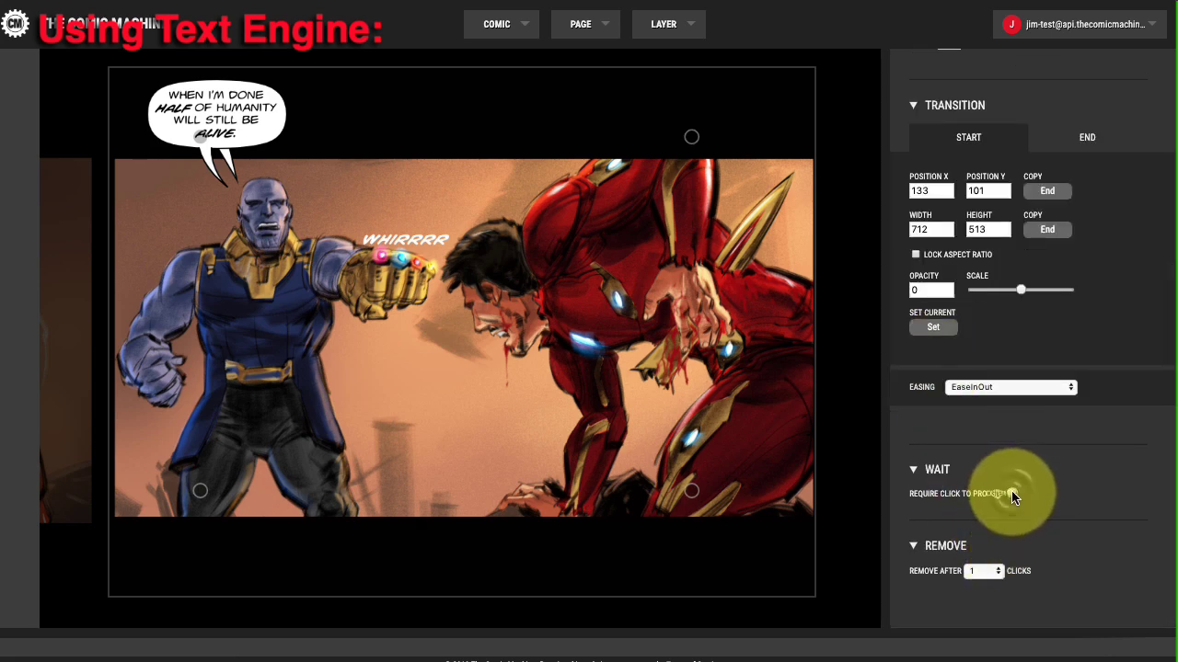
pyautogui.scroll(3, 807, 137)
# Add a text layer after the sound effect with the script line "I hope they *remember you.*"
pyautogui.click(685, 24)
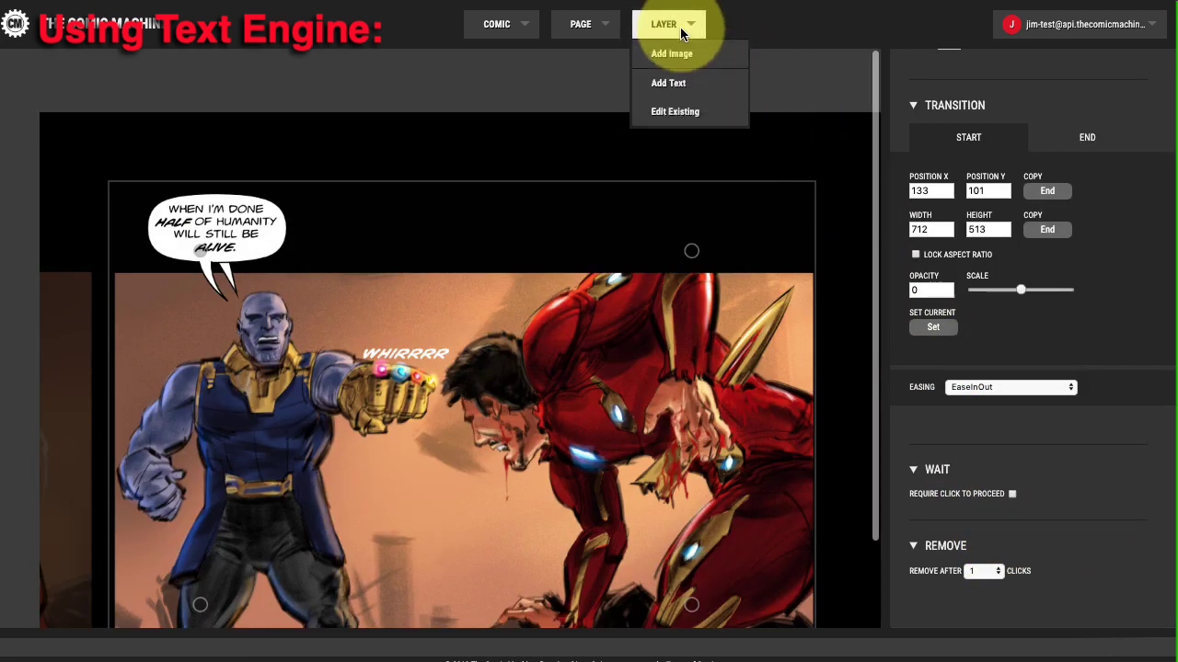
pyautogui.click(676, 87)
pyautogui.press('super+Tab')
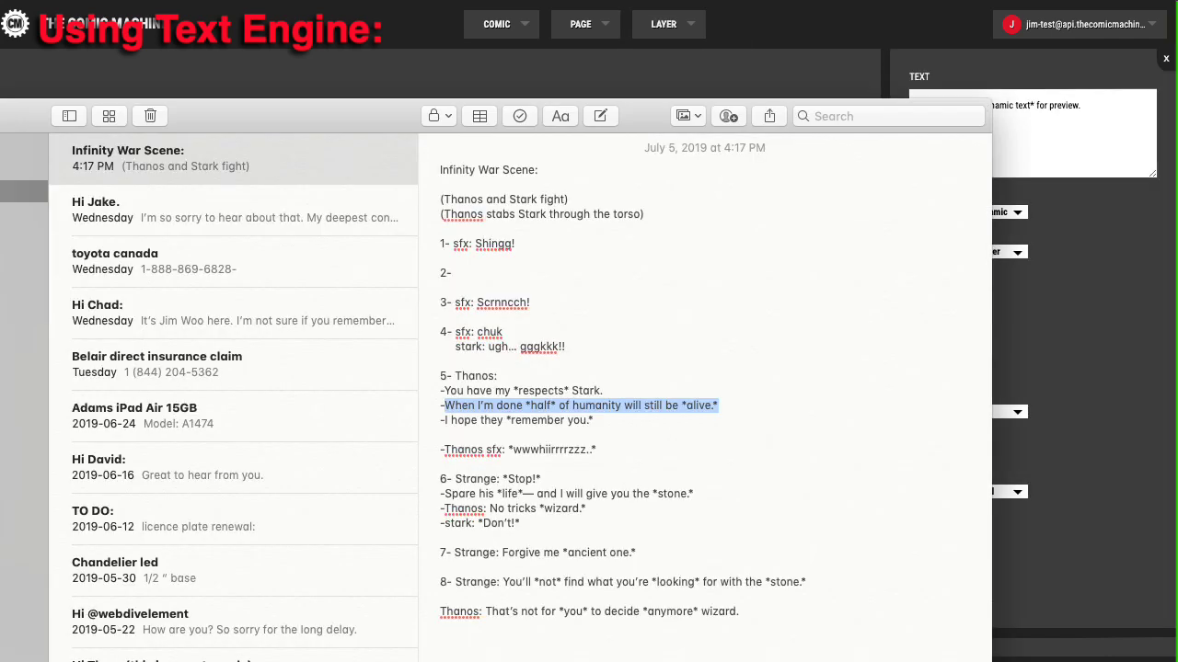
pyautogui.click(445, 421)
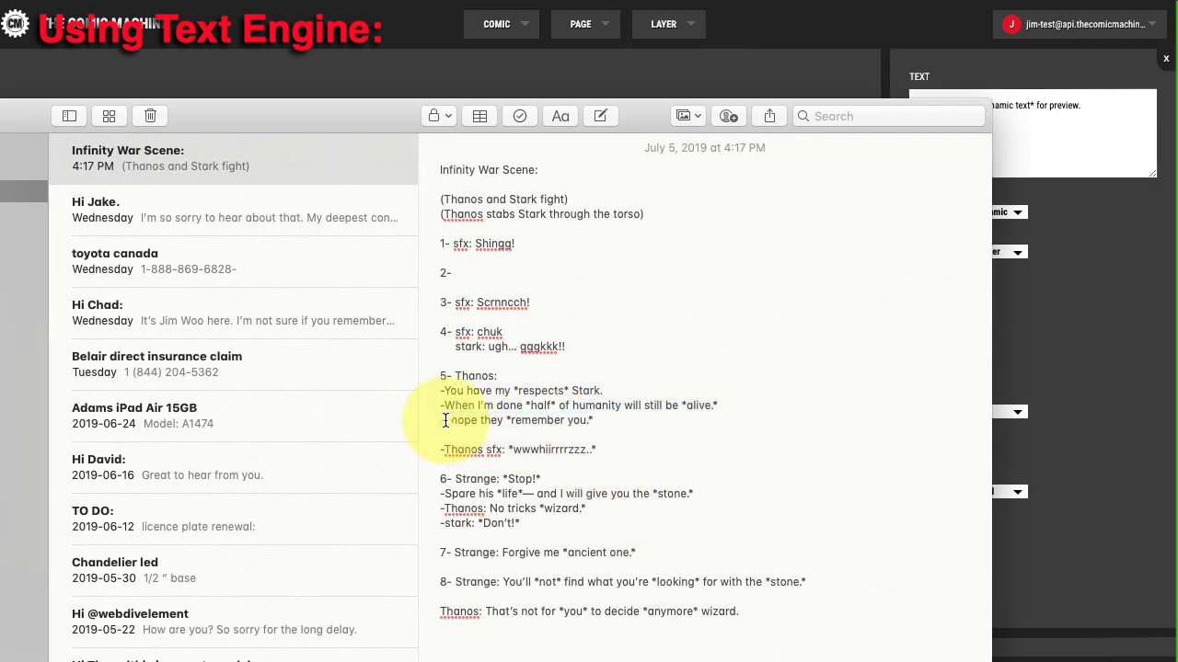
pyautogui.moveTo(488, 420); pyautogui.dragTo(448, 424)
pyautogui.click(607, 428)
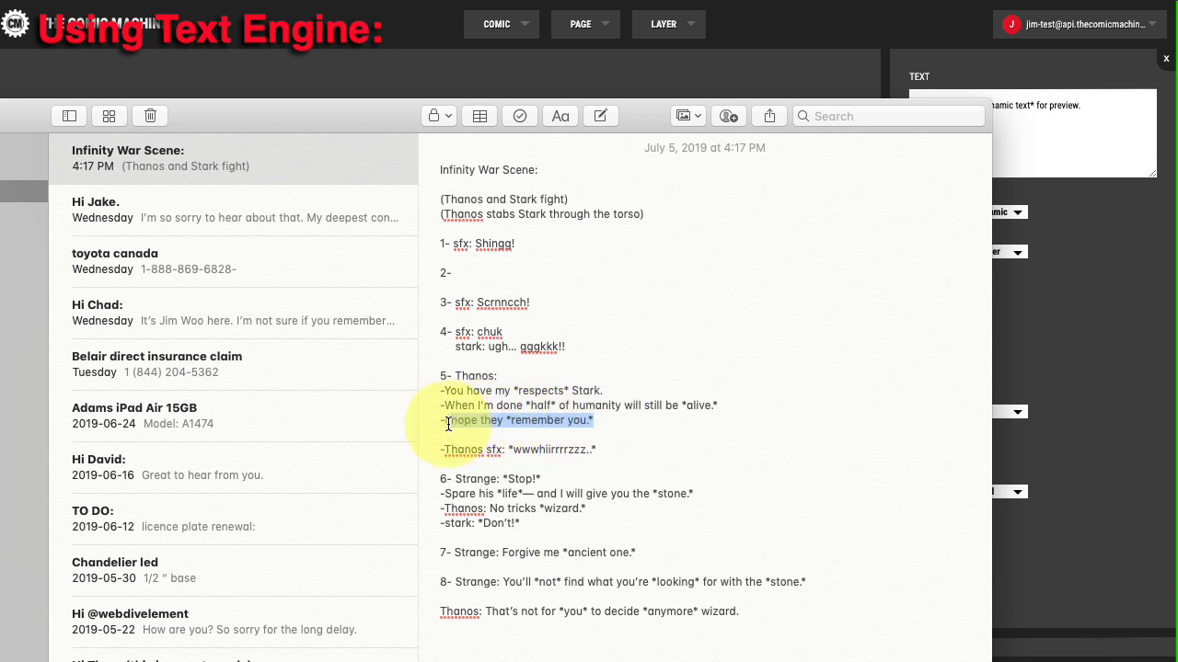
pyautogui.click(1122, 294)
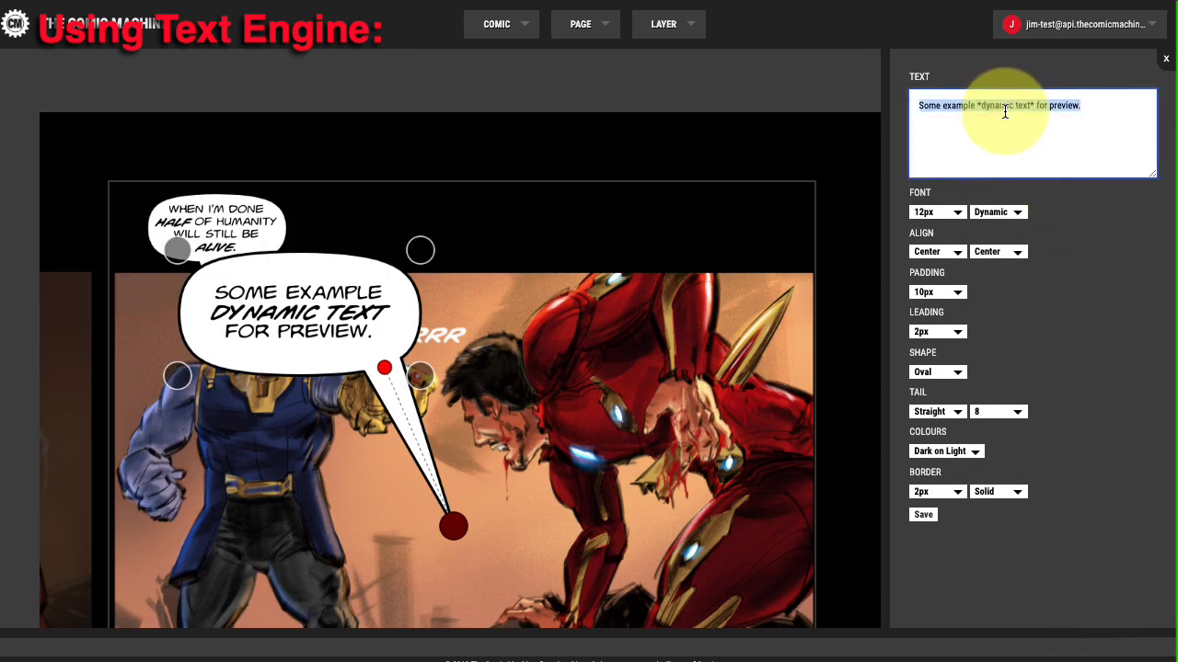
pyautogui.write('I hope they *remember you.*')
# Set the new balloon's font to 6px, tail to Curved with width 2, border to 1px and padding to 5px
pyautogui.click(936, 211)
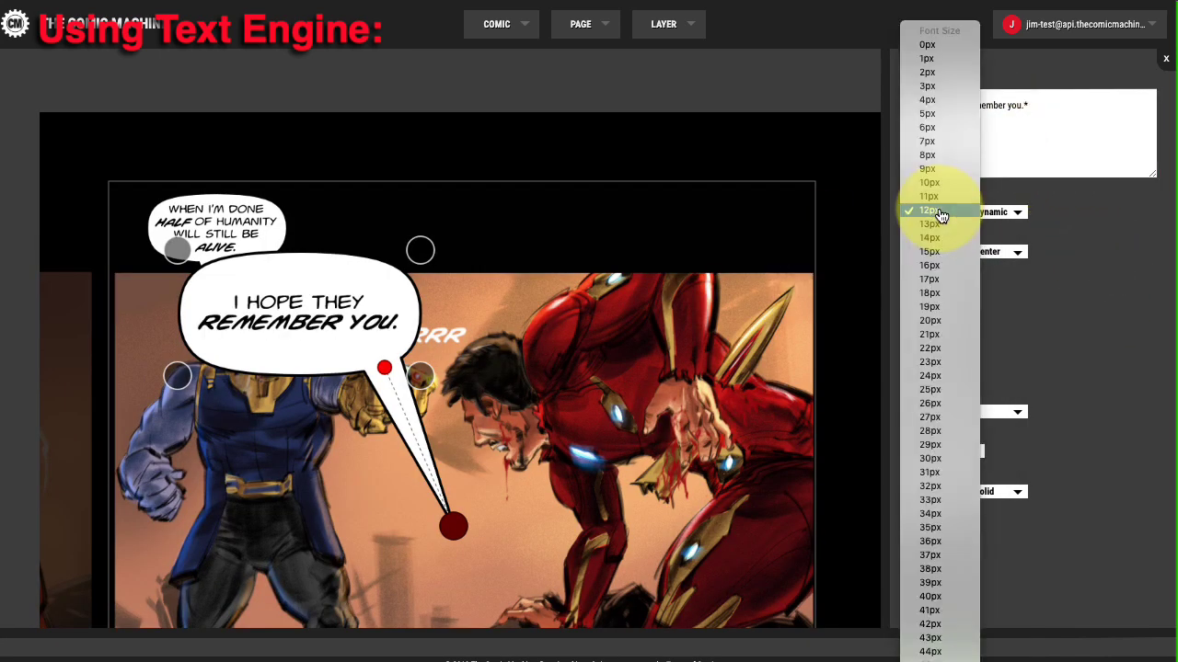
pyautogui.click(929, 128)
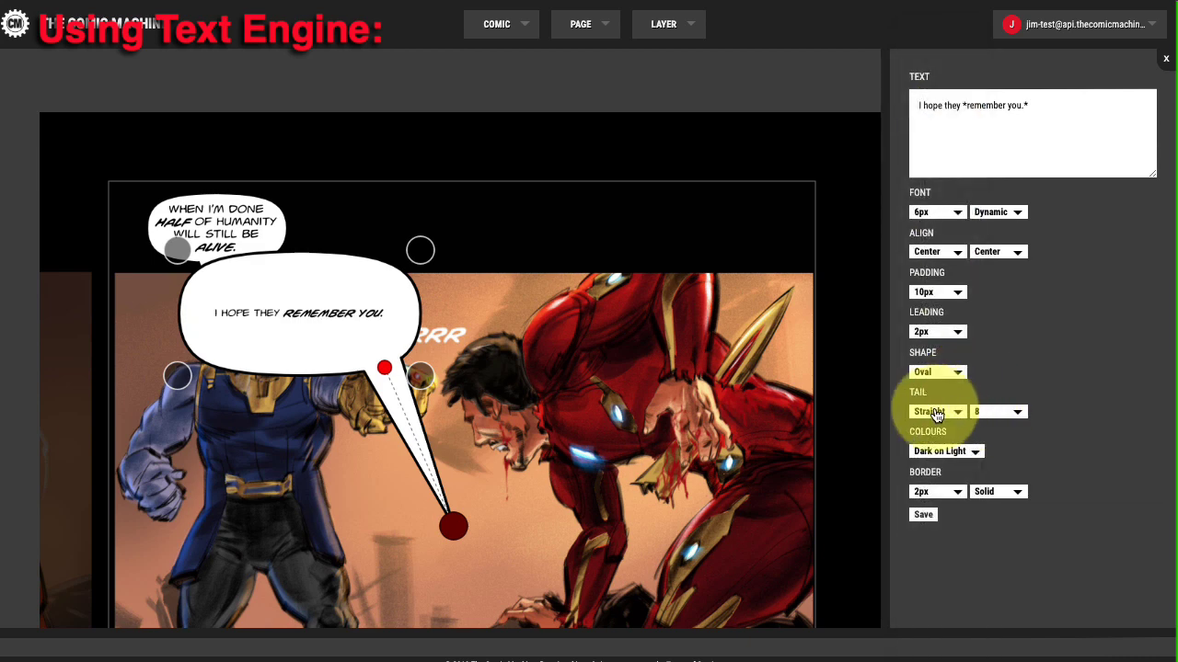
pyautogui.click(937, 412)
pyautogui.click(934, 425)
pyautogui.click(994, 412)
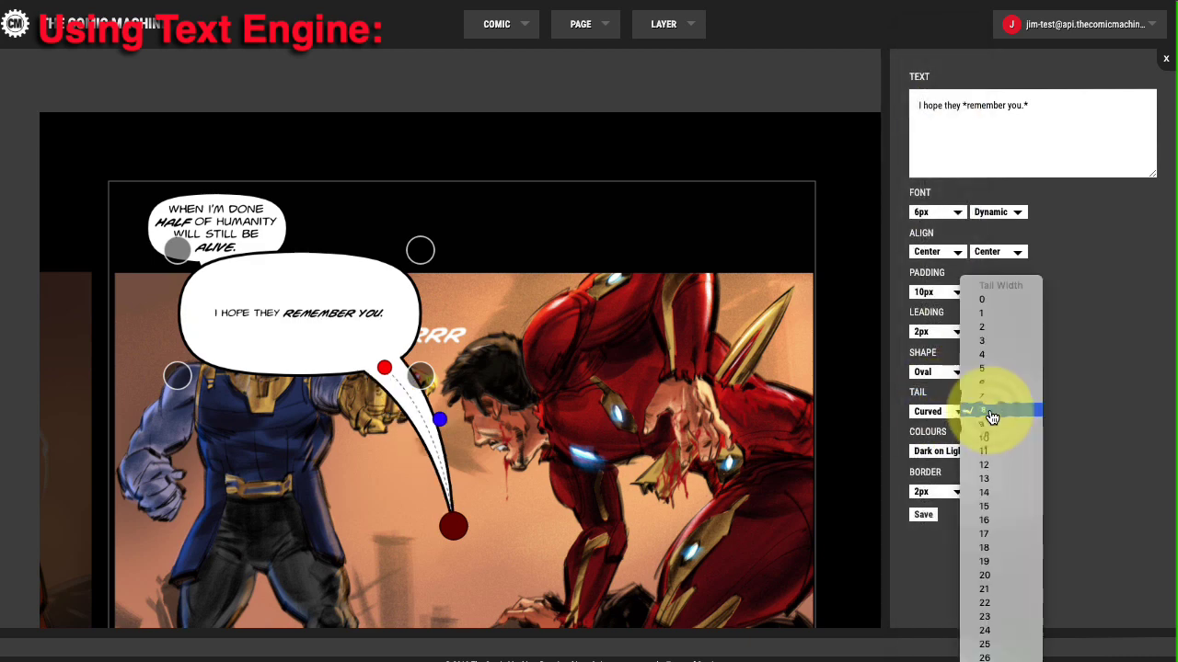
pyautogui.click(983, 326)
pyautogui.click(939, 493)
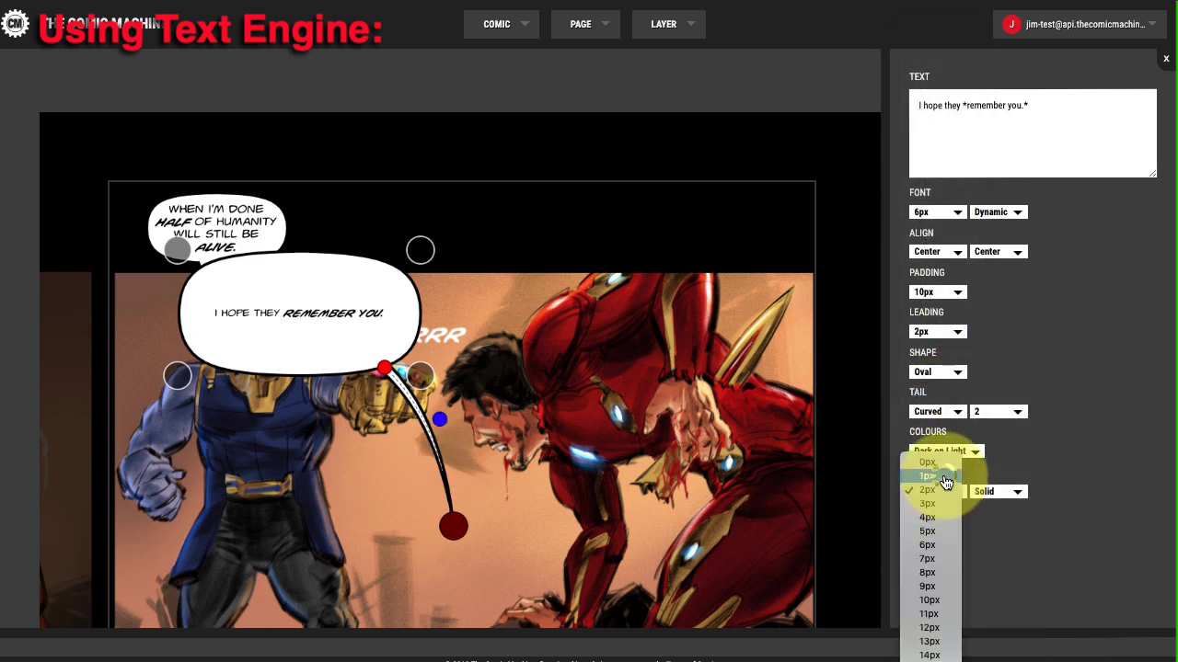
pyautogui.click(944, 477)
pyautogui.click(938, 292)
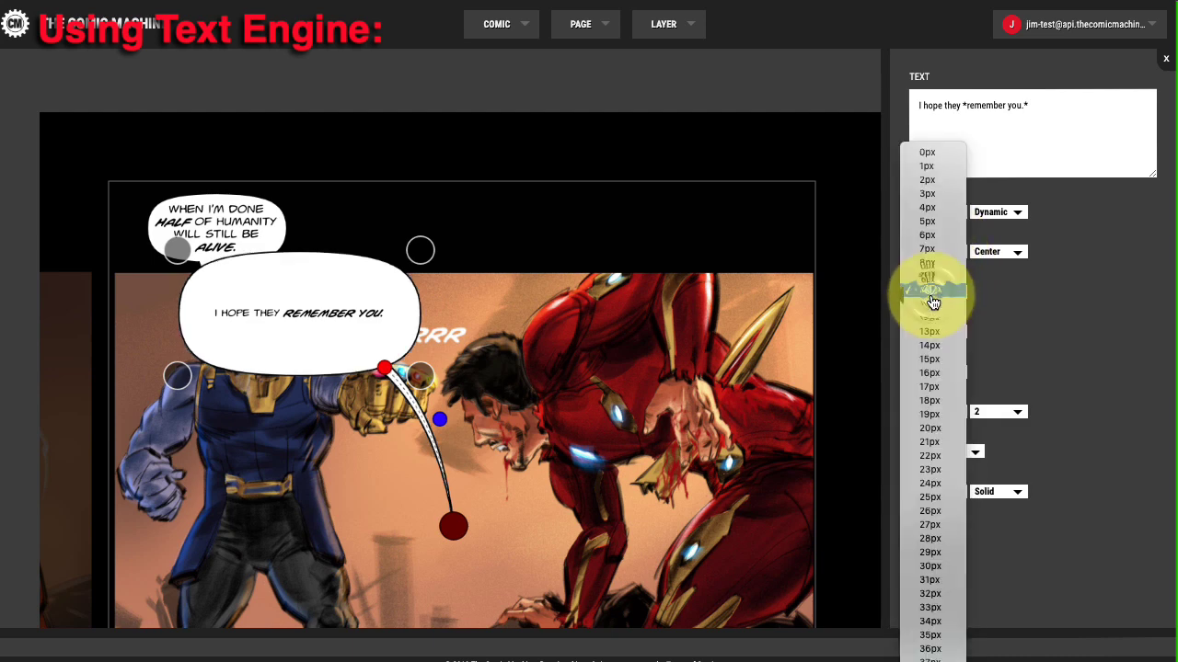
pyautogui.click(940, 222)
# Move the balloon above Thanos's head, shrink it around its text and set the font to 7px
pyautogui.moveTo(345, 305); pyautogui.dragTo(392, 251)
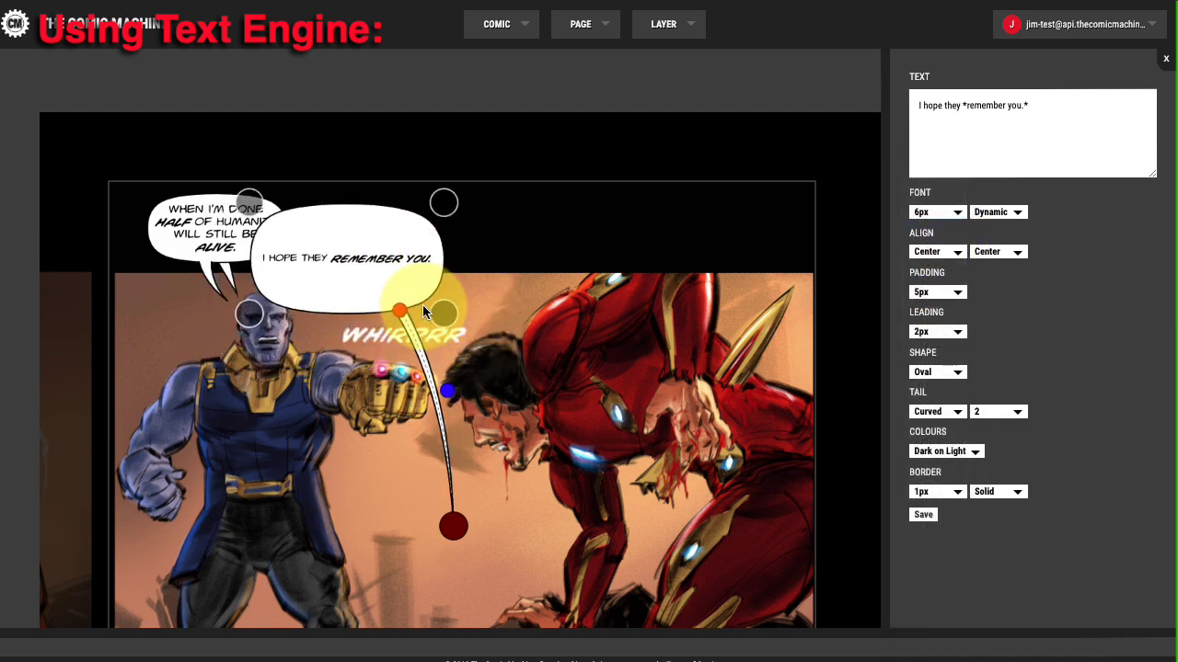
pyautogui.moveTo(423, 311); pyautogui.dragTo(364, 270)
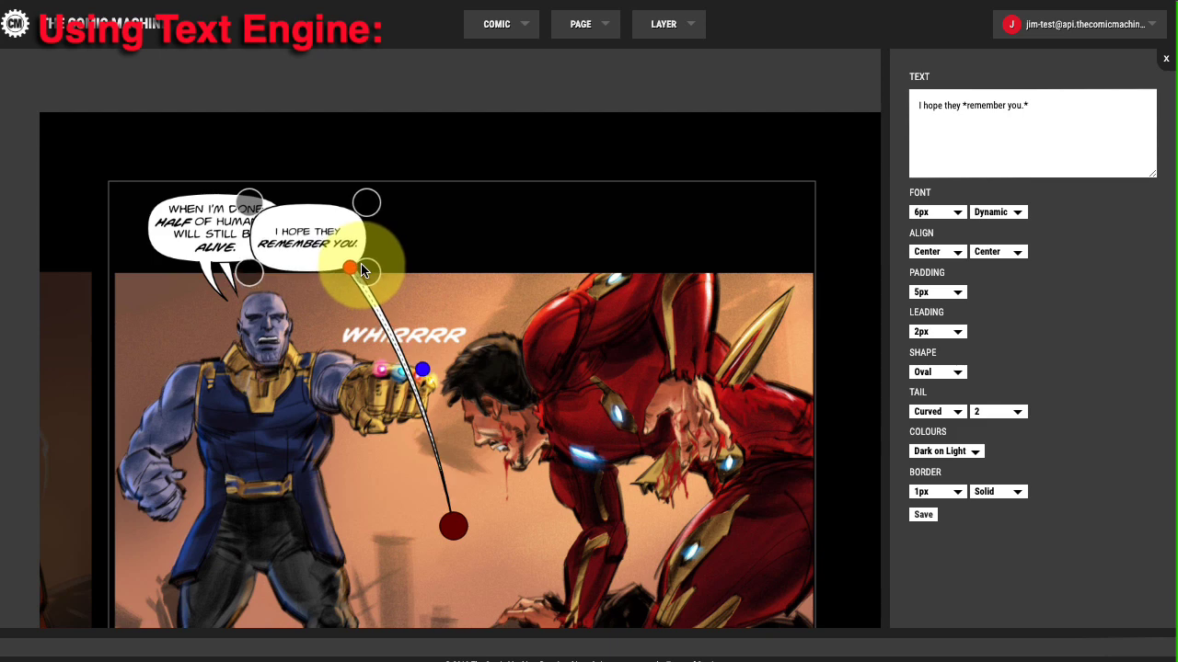
pyautogui.click(934, 212)
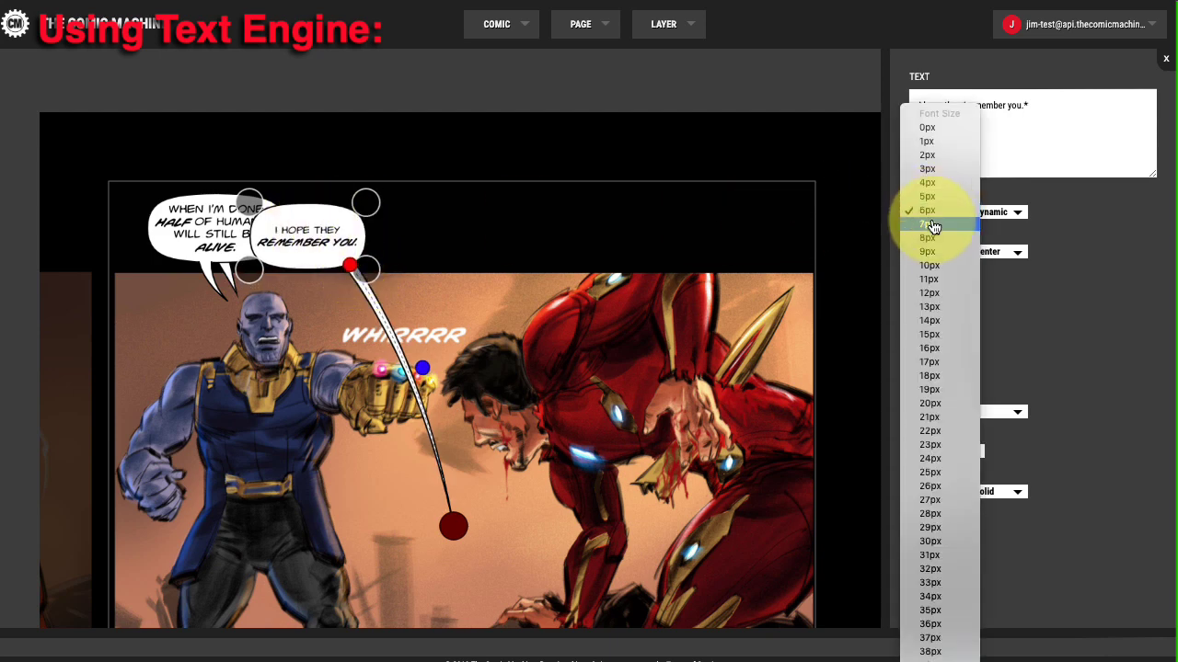
pyautogui.click(932, 226)
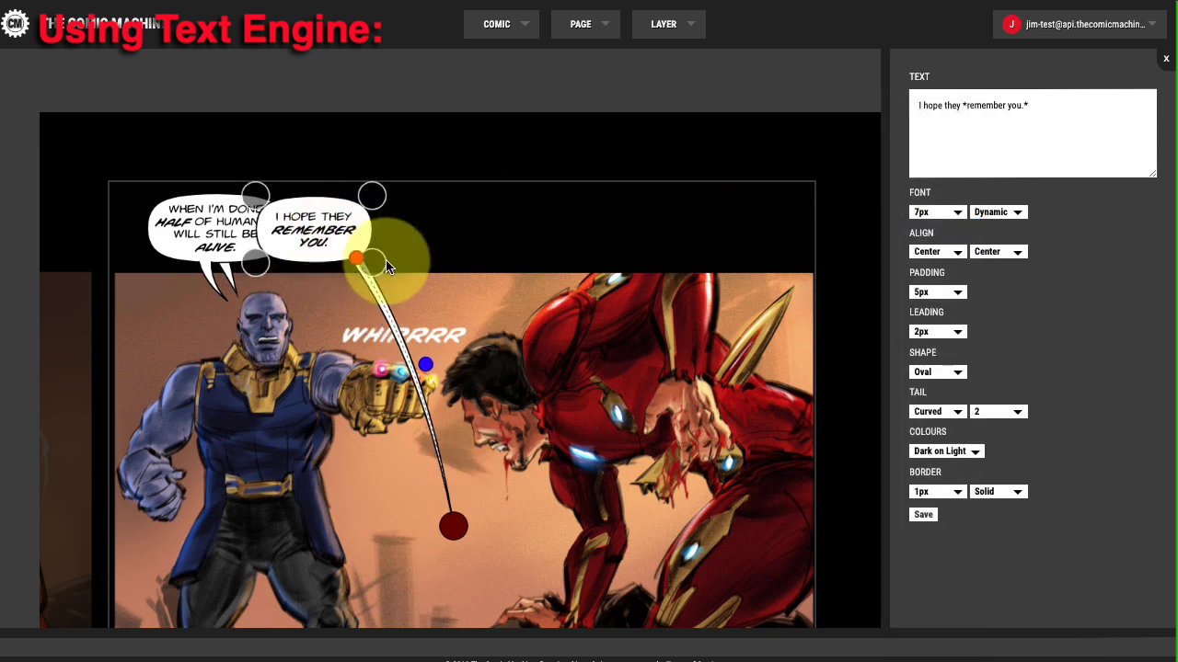
# Shift the tail's base to the balloon's lower middle, bring its tip beside Thanos's head, and save the text layer
pyautogui.moveTo(386, 266); pyautogui.dragTo(324, 268)
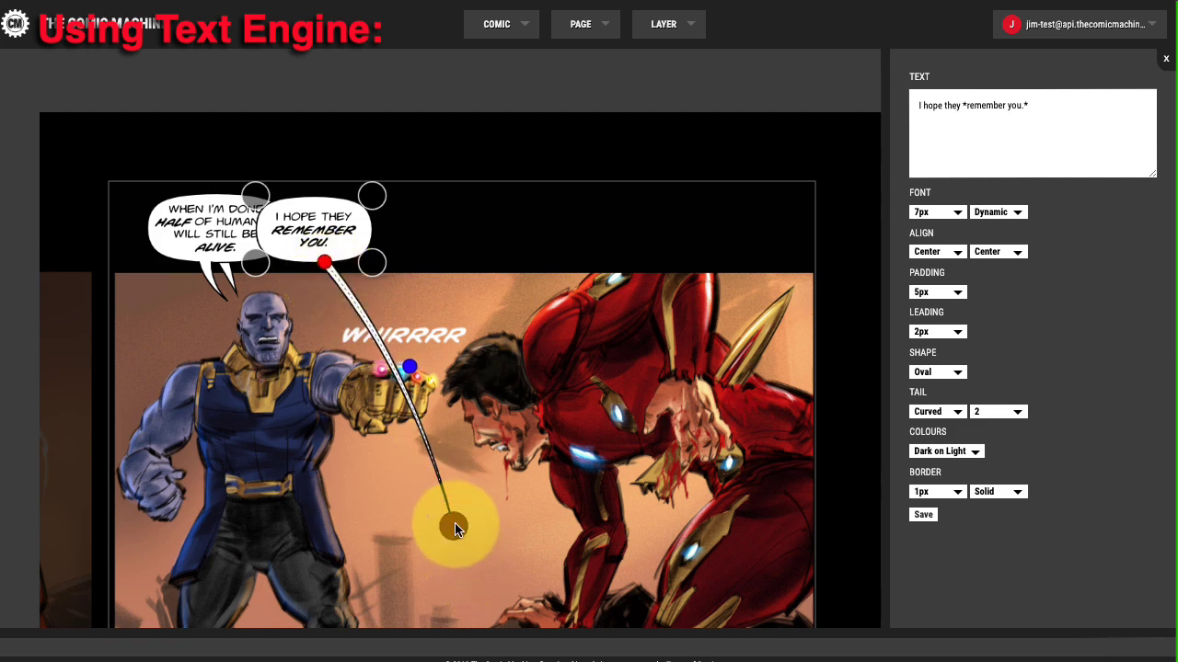
pyautogui.moveTo(455, 525); pyautogui.dragTo(323, 281)
pyautogui.moveTo(336, 238); pyautogui.dragTo(339, 241)
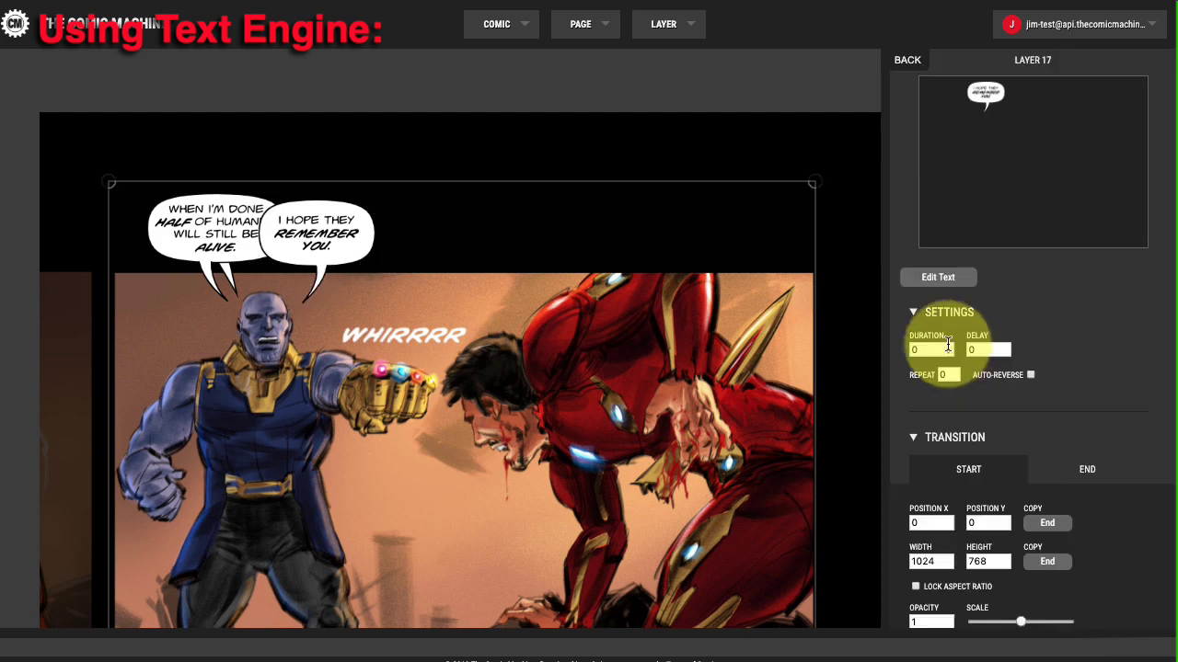
# Set the "I hope they remember you" layer's duration to .5 and its start opacity to 0
pyautogui.click(931, 350)
pyautogui.write('.5')
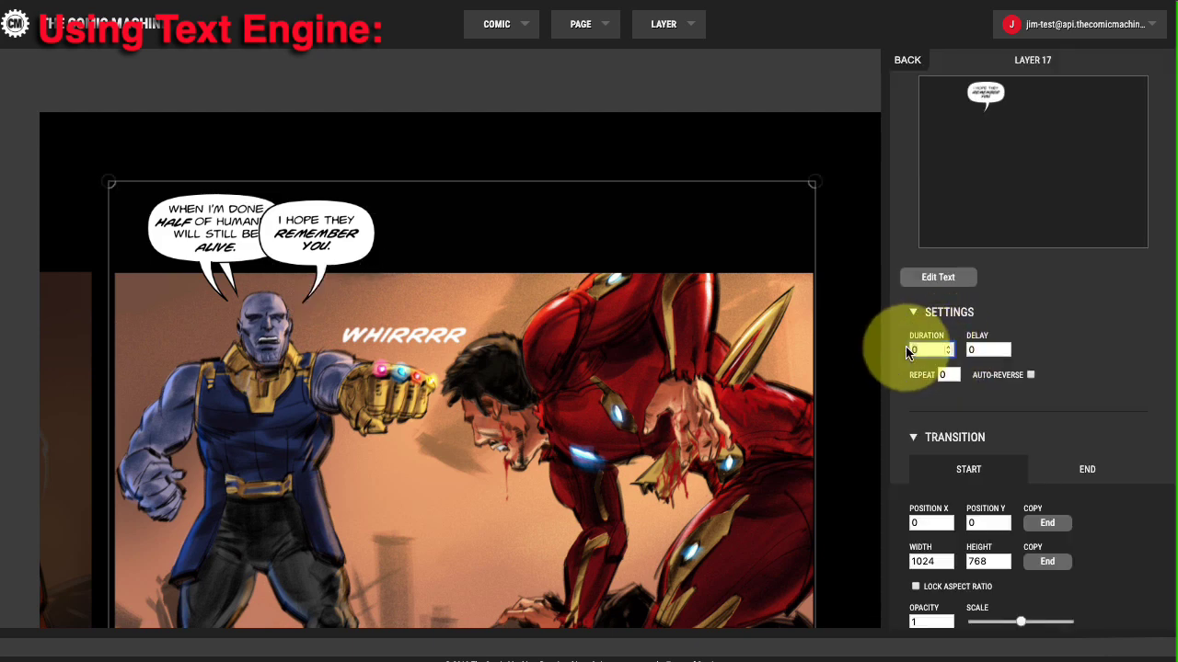
pyautogui.scroll(-5, 977, 366)
pyautogui.doubleClick(931, 289)
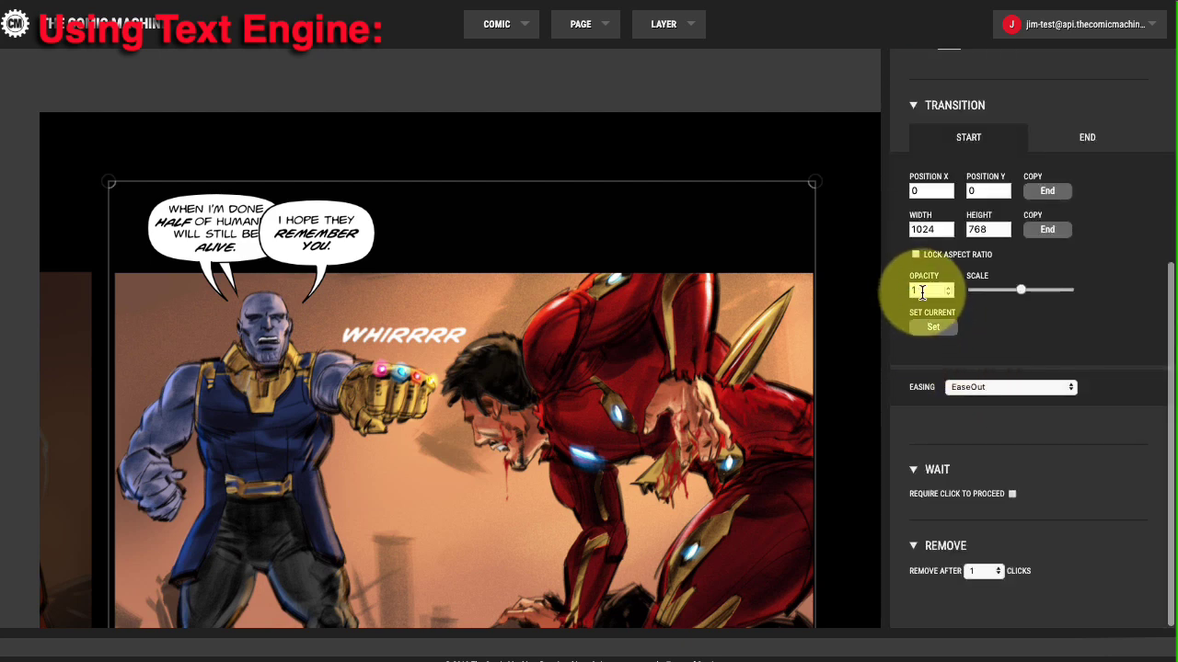
pyautogui.write('0')
# Set the third balloon's easing to EaseInOut and turn on the required click to proceed
pyautogui.click(980, 387)
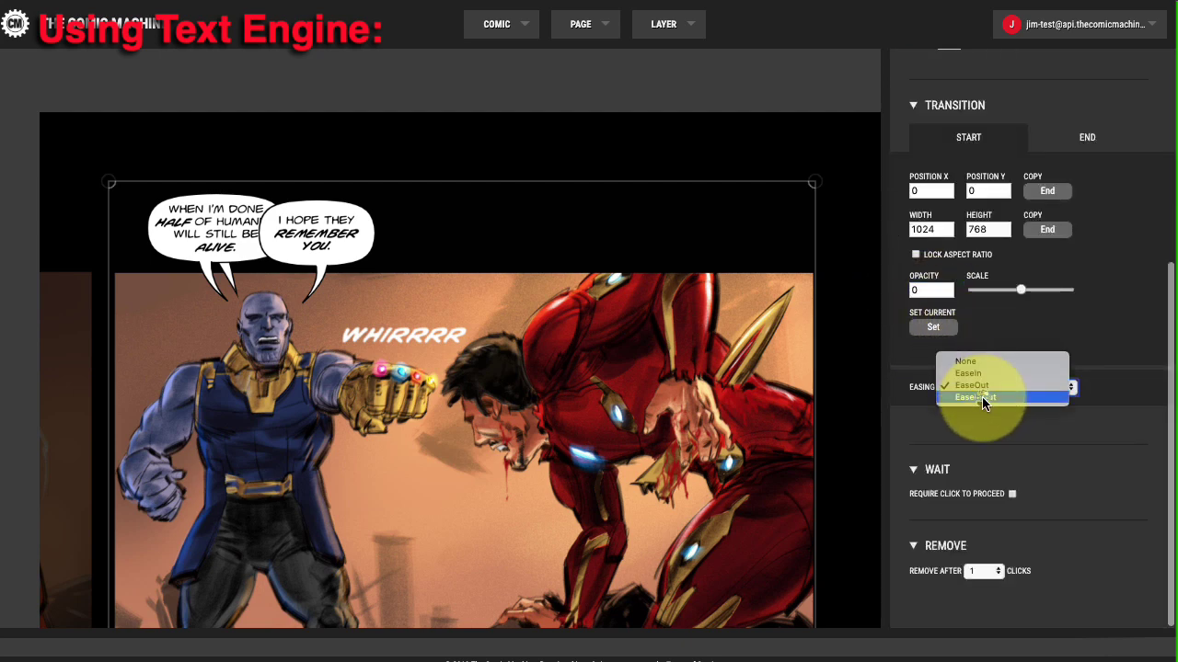
pyautogui.click(986, 400)
pyautogui.click(1012, 494)
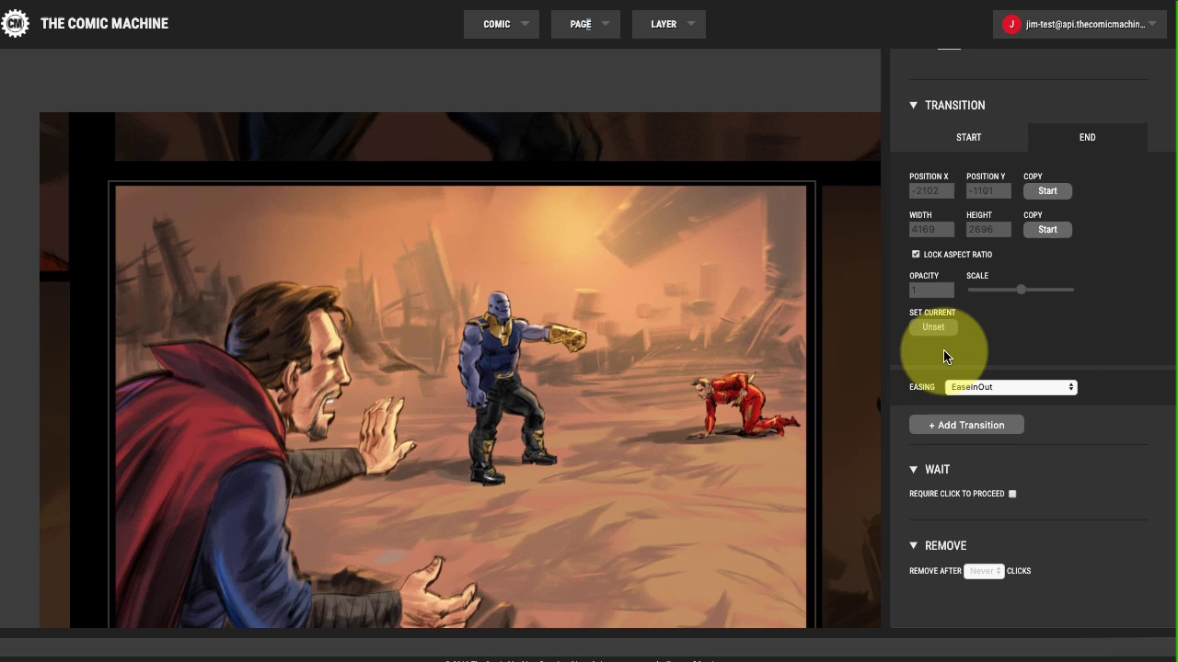
pyautogui.rightClick(915, 118)
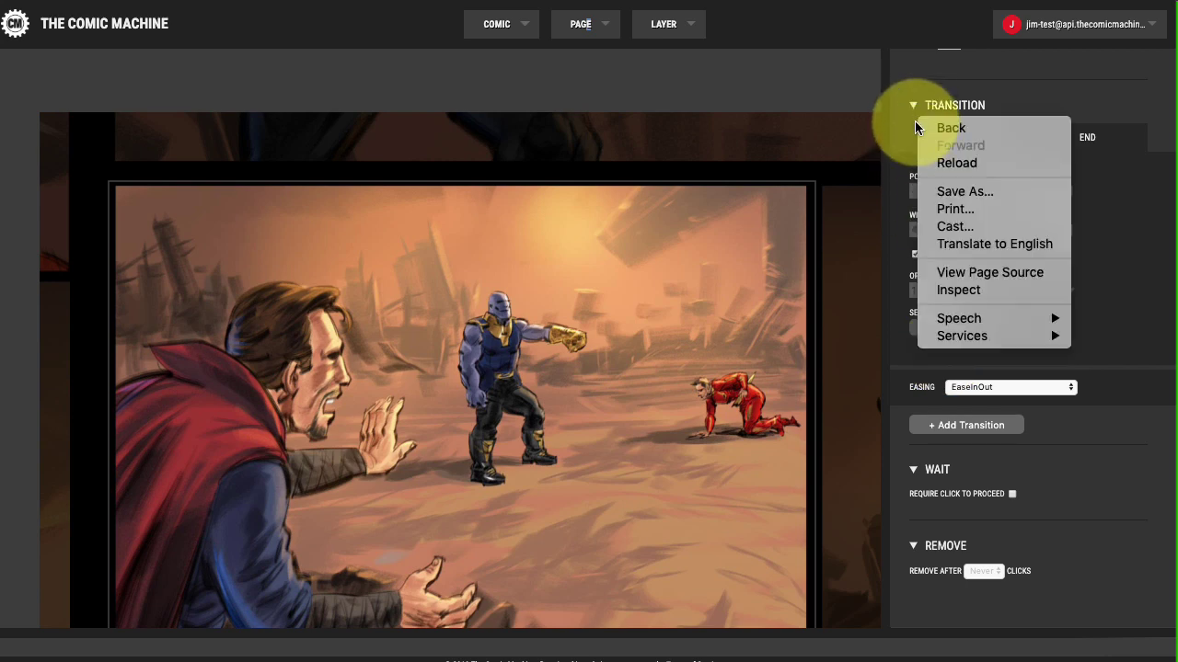
pyautogui.click(851, 189)
pyautogui.scroll(-2, 857, 243)
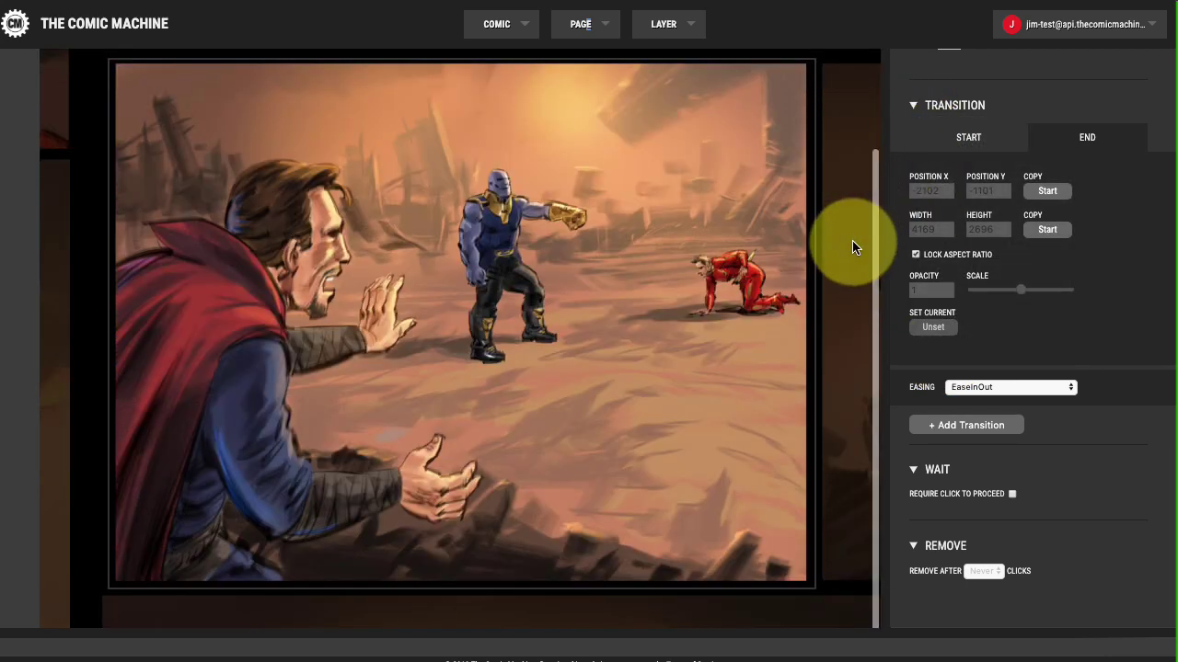
# Return to the layer list, preview the comic in fullscreen and advance through its opening panels
pyautogui.scroll(4, 921, 175)
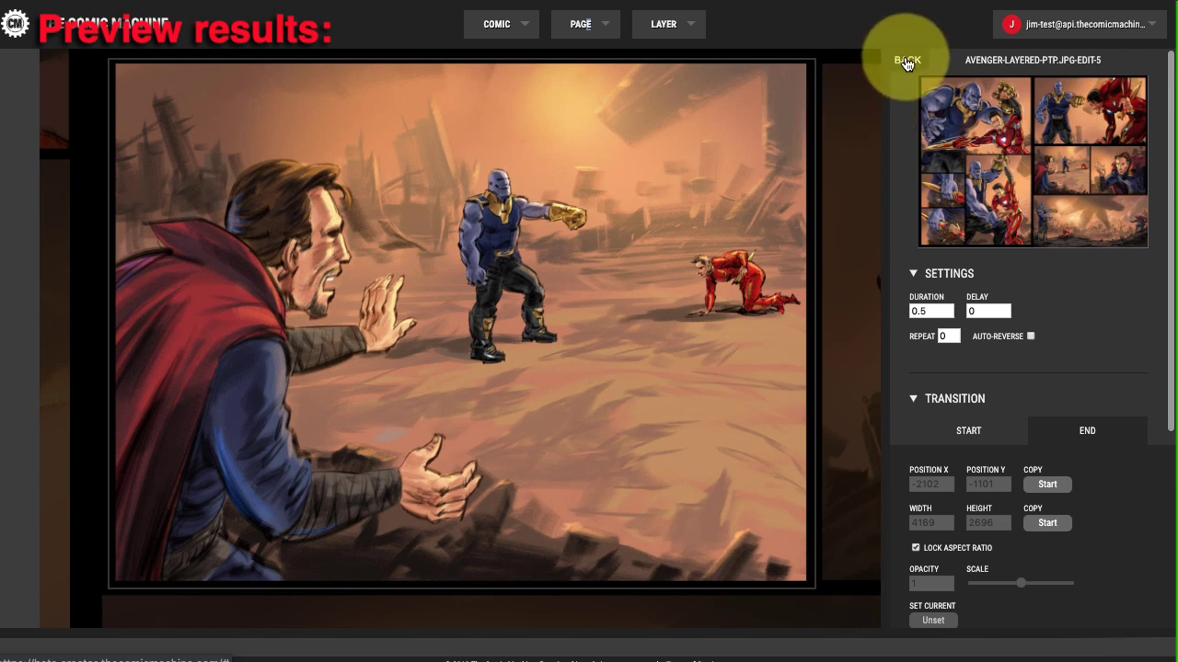
pyautogui.click(906, 61)
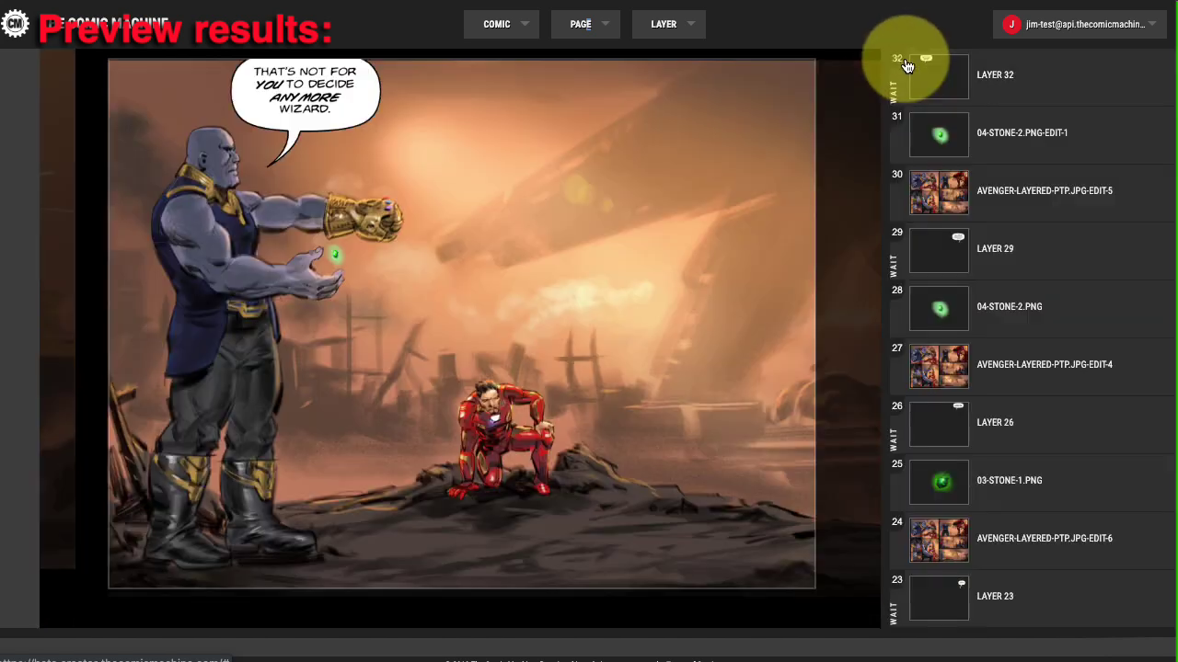
pyautogui.click(492, 25)
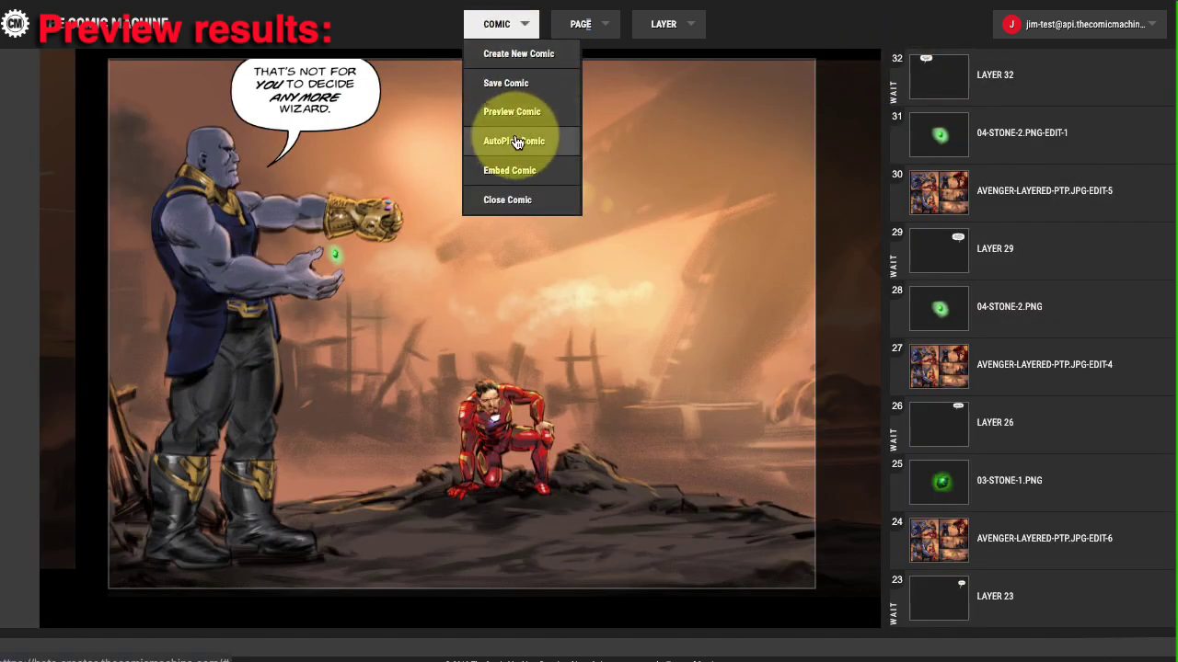
pyautogui.click(527, 111)
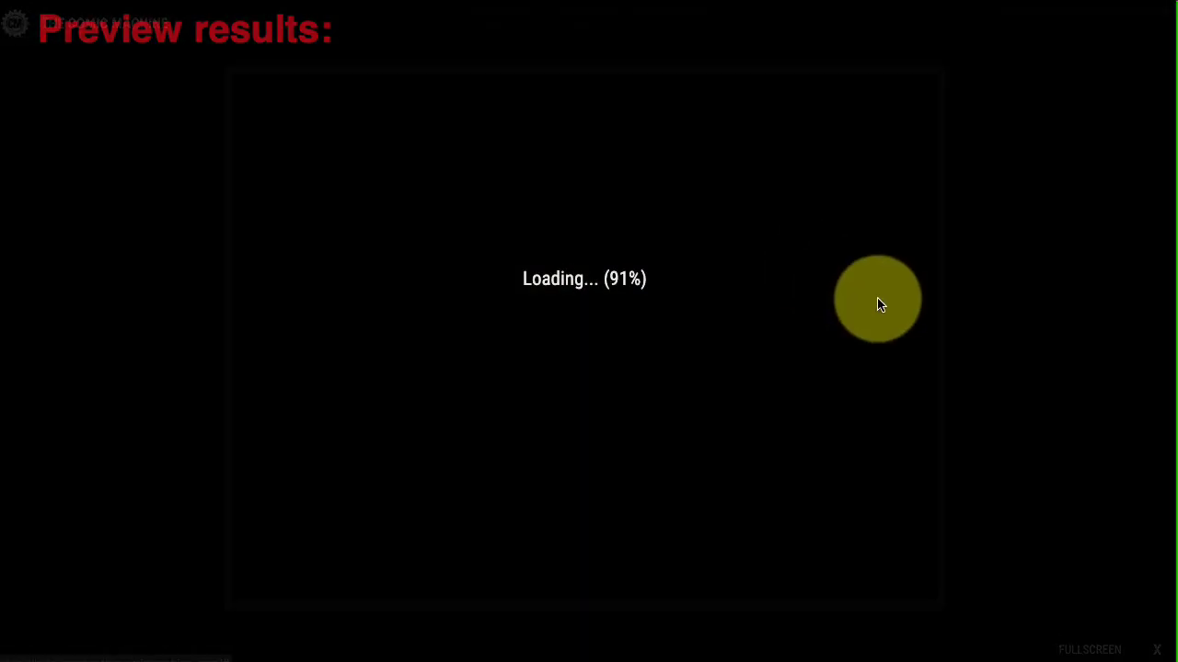
pyautogui.click(1088, 647)
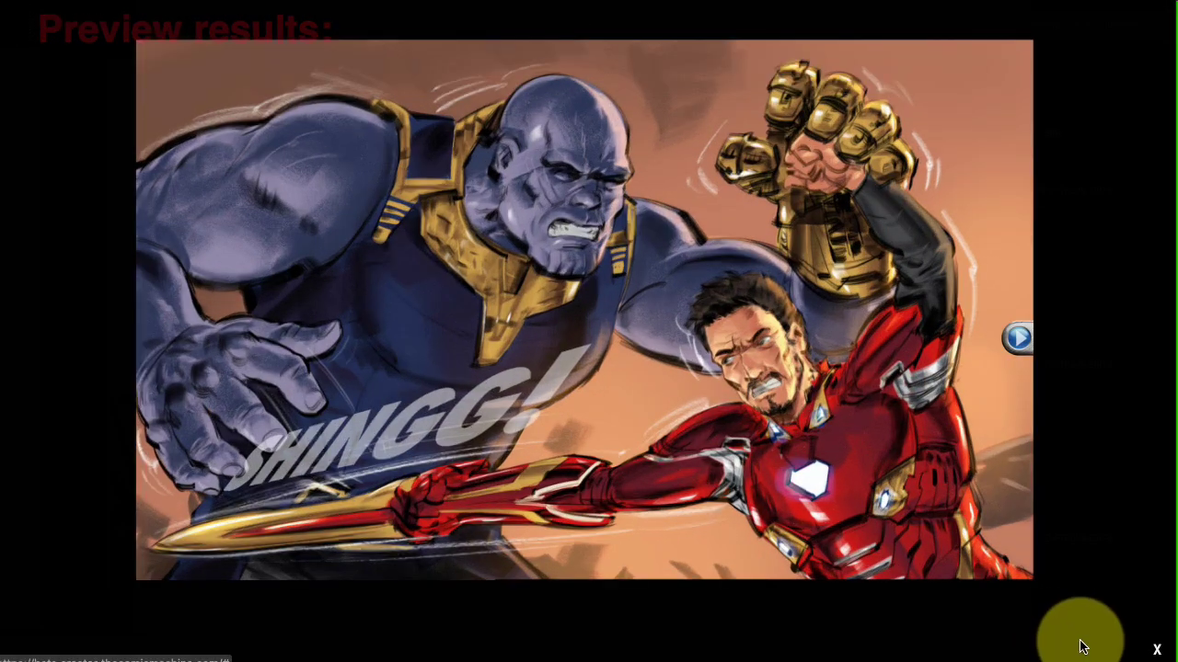
pyautogui.click(1020, 344)
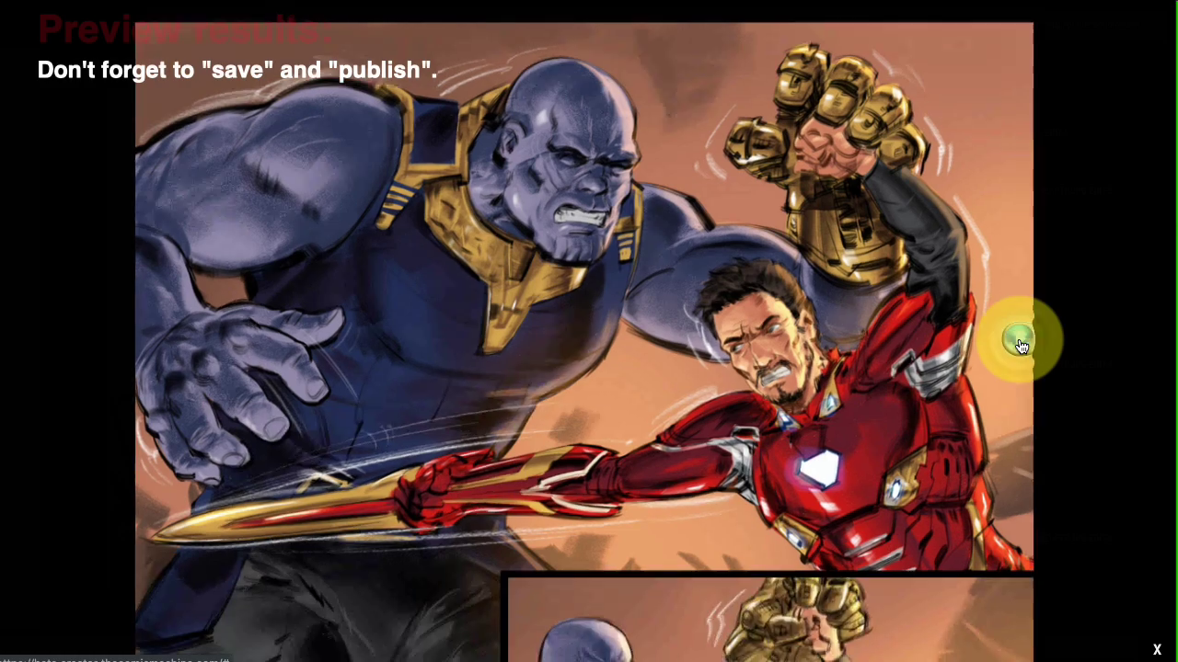
pyautogui.click(1019, 344)
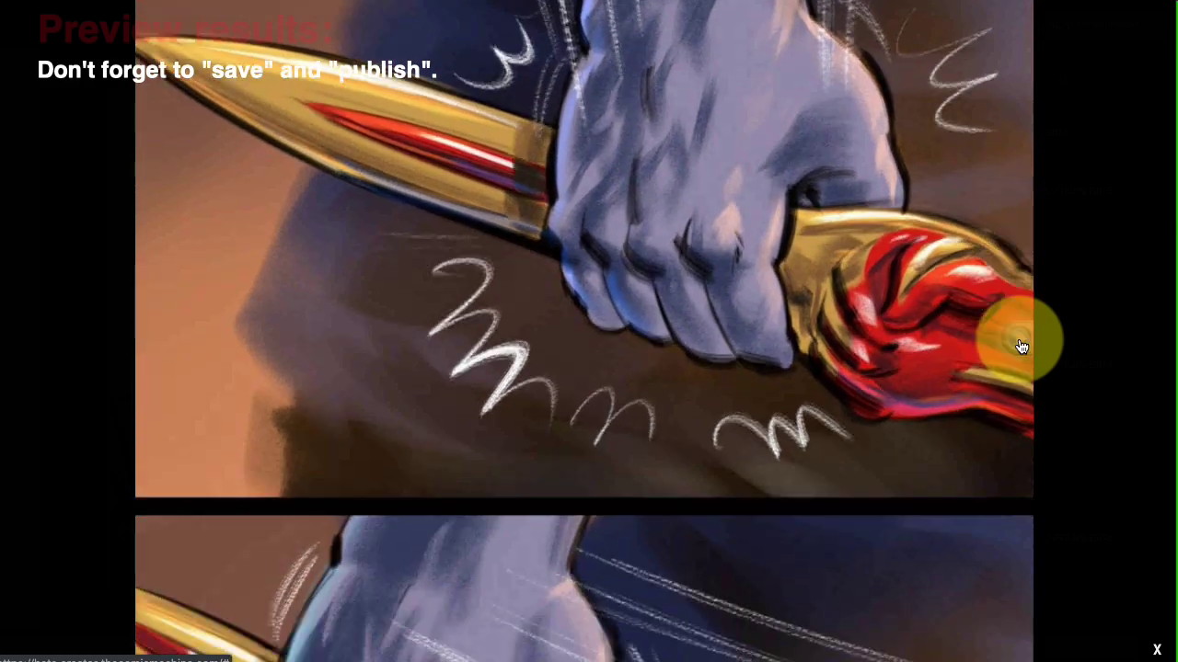
# Play the fullscreen preview onward through the stabbing panel and Thanos's balloons to Stark, up to the "STOP!" panel
pyautogui.click(1020, 344)
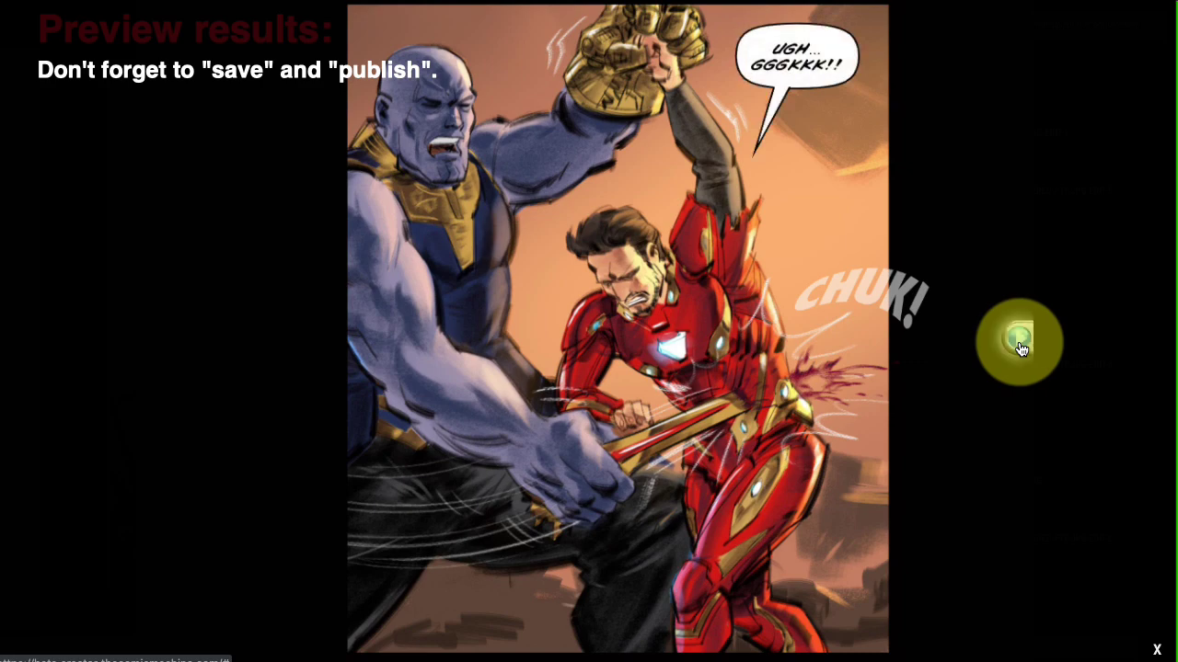
pyautogui.click(1019, 344)
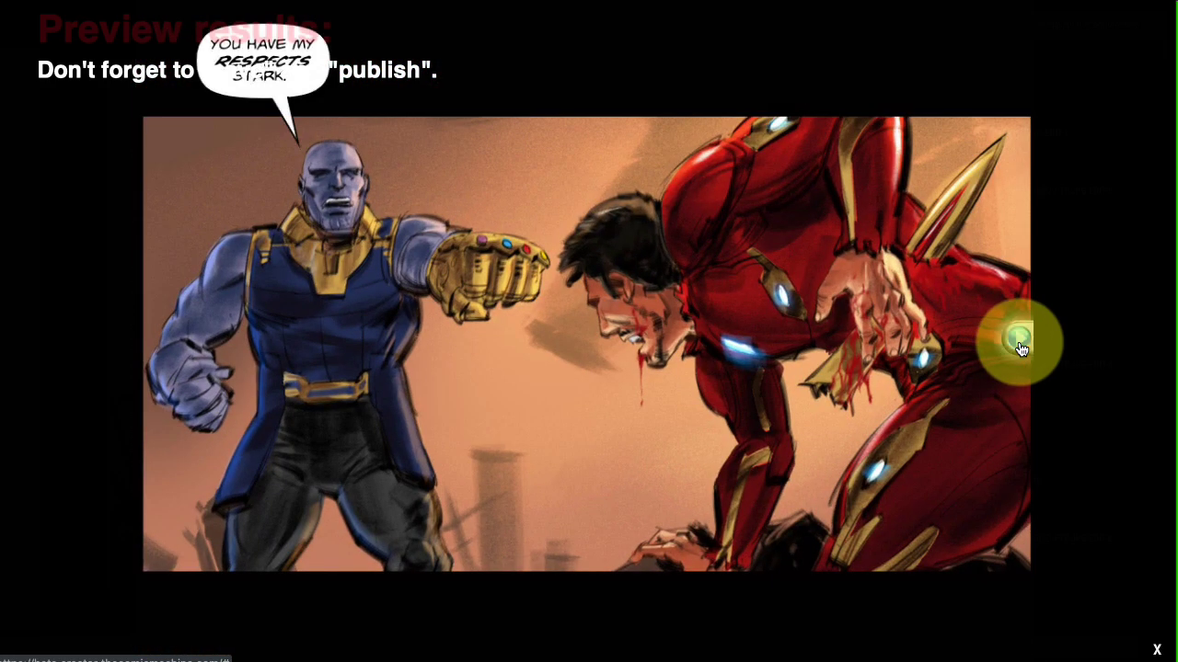
pyautogui.click(1020, 346)
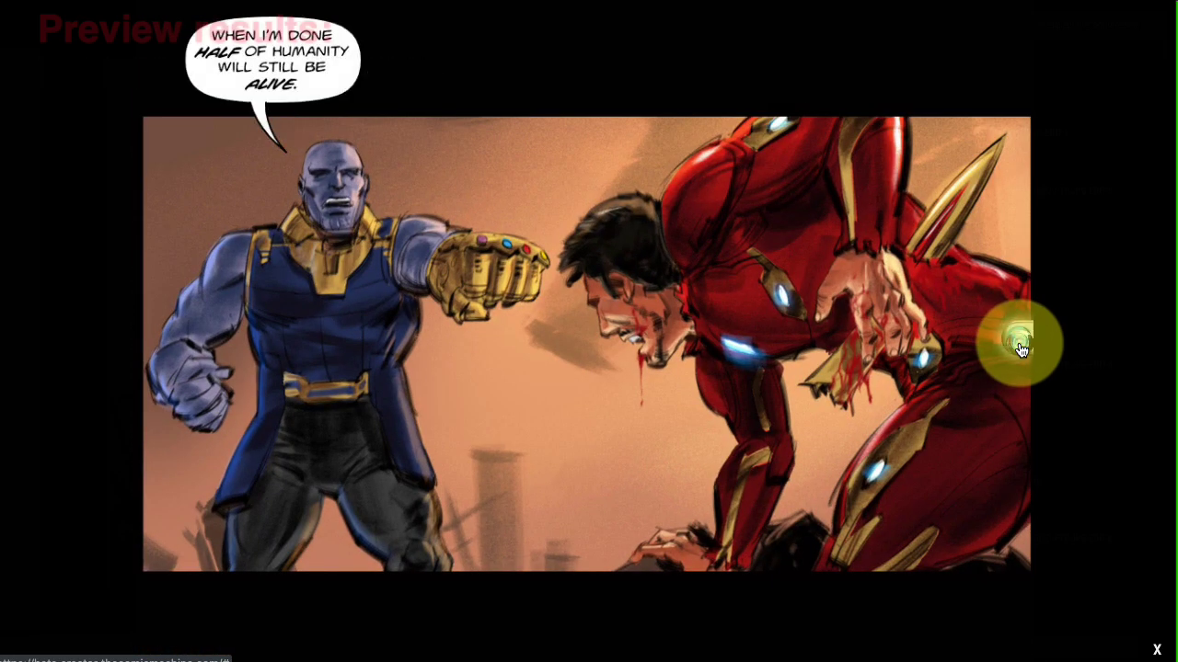
pyautogui.click(1020, 346)
pyautogui.click(1019, 350)
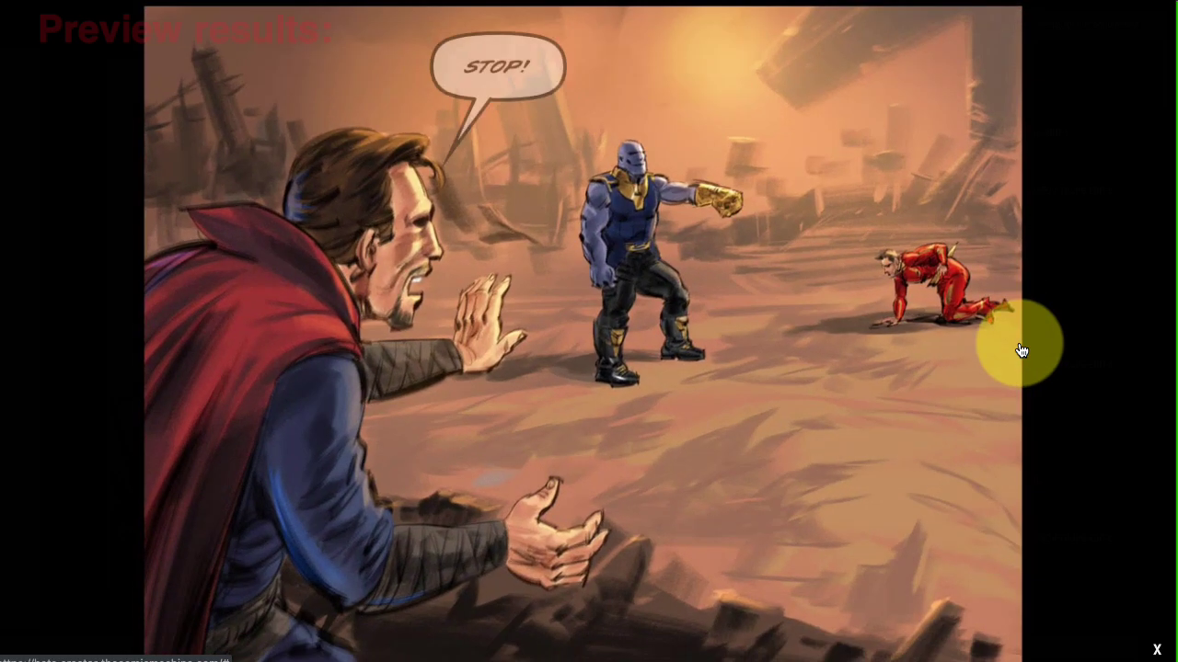
# Check the remaining dialogue between Thanos and Doctor Strange through "That's not for you to decide anymore wizard", and leave the preview
pyautogui.click(1019, 350)
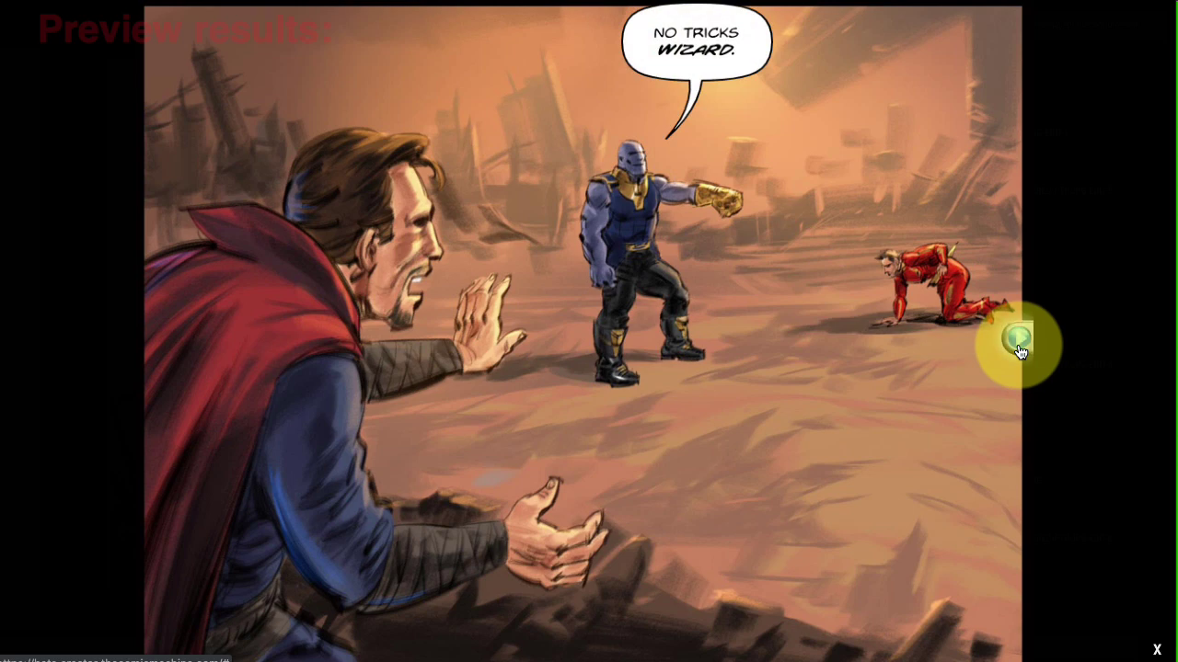
pyautogui.click(1019, 350)
pyautogui.click(1020, 349)
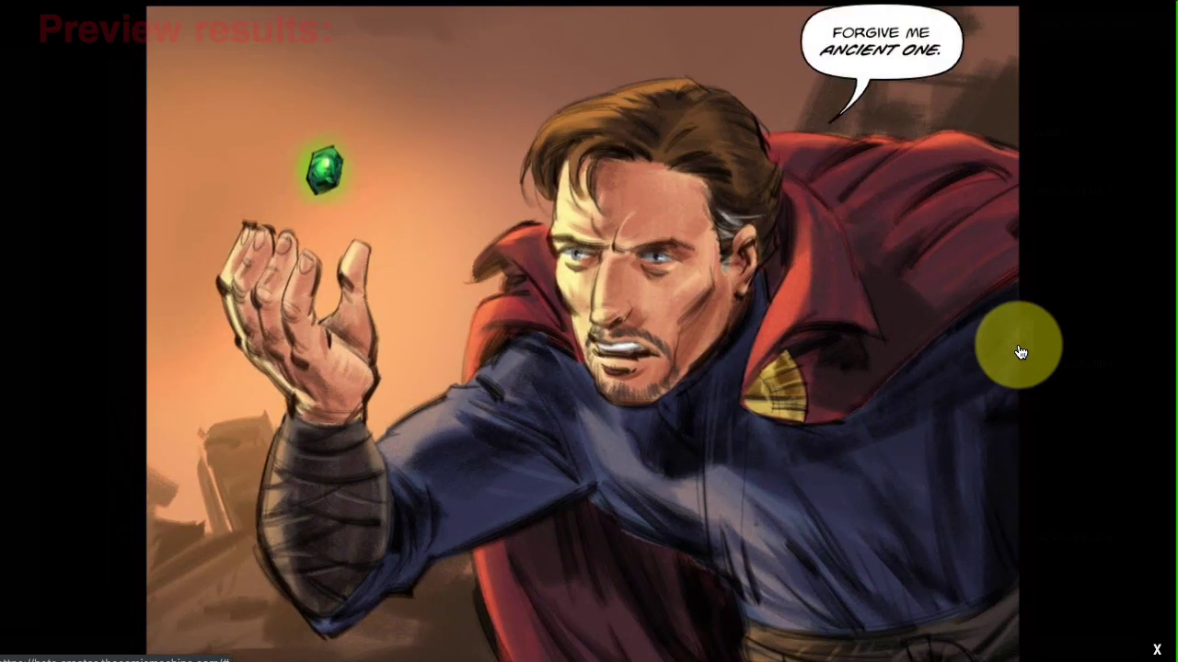
pyautogui.click(1021, 348)
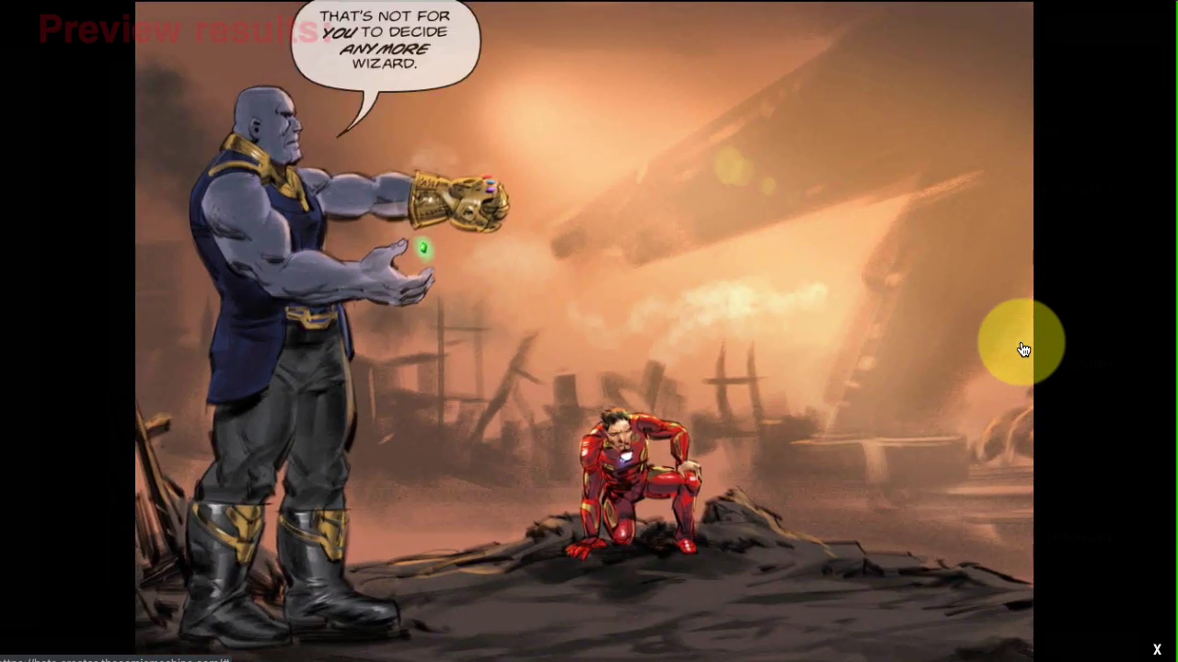
pyautogui.click(1023, 349)
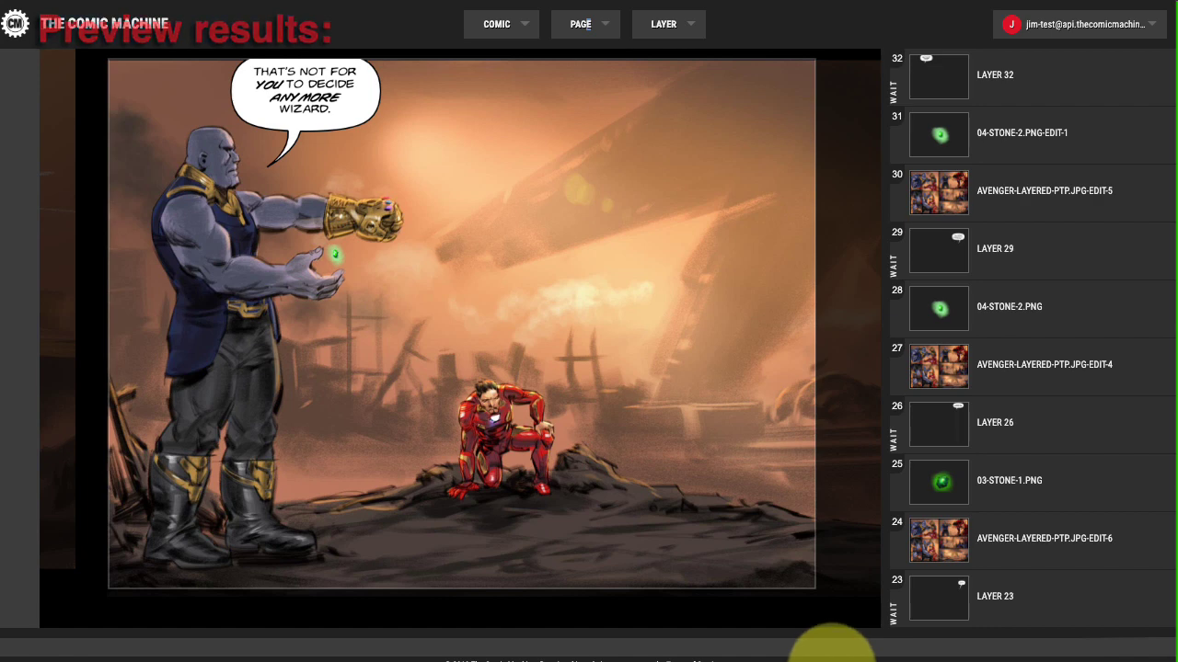
pyautogui.moveTo(816, 642)
pyautogui.rightClick(1147, 394)
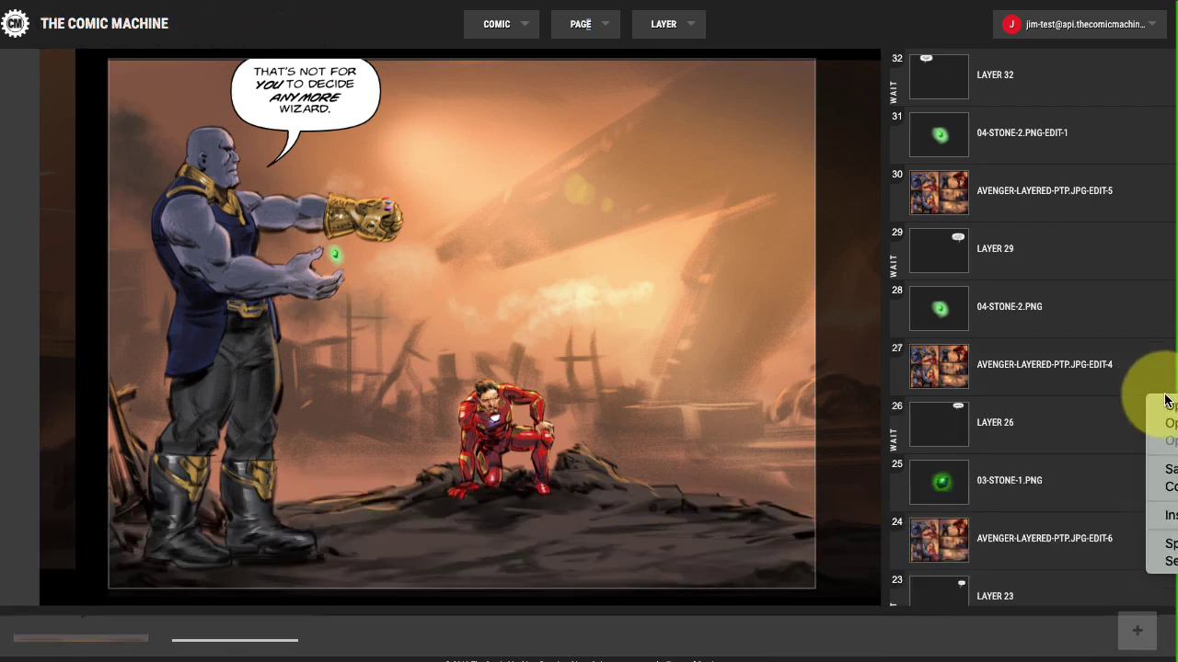